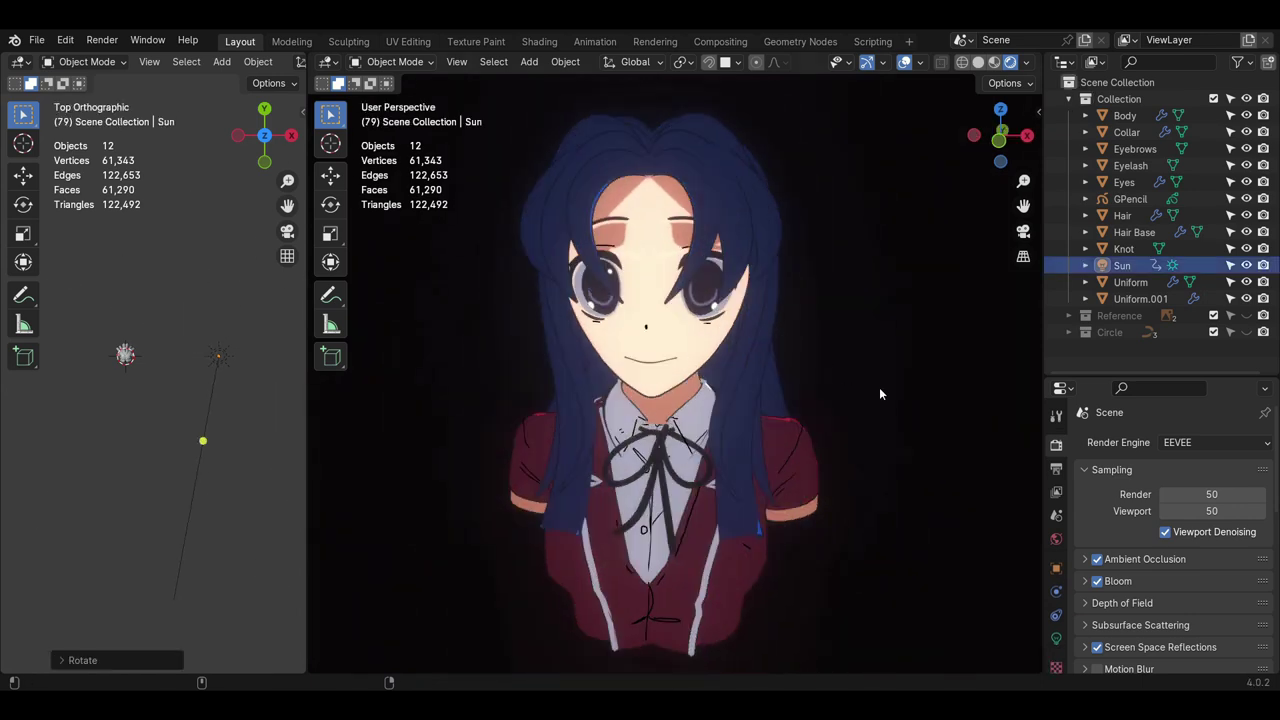
- Rotate the Sun light about -99° around global Z to brighten the character's front
click(682, 308)
click(749, 354)
key(alt+a)
scroll(732, 391, down, 1)
middle_drag(732, 390, 713, 382)
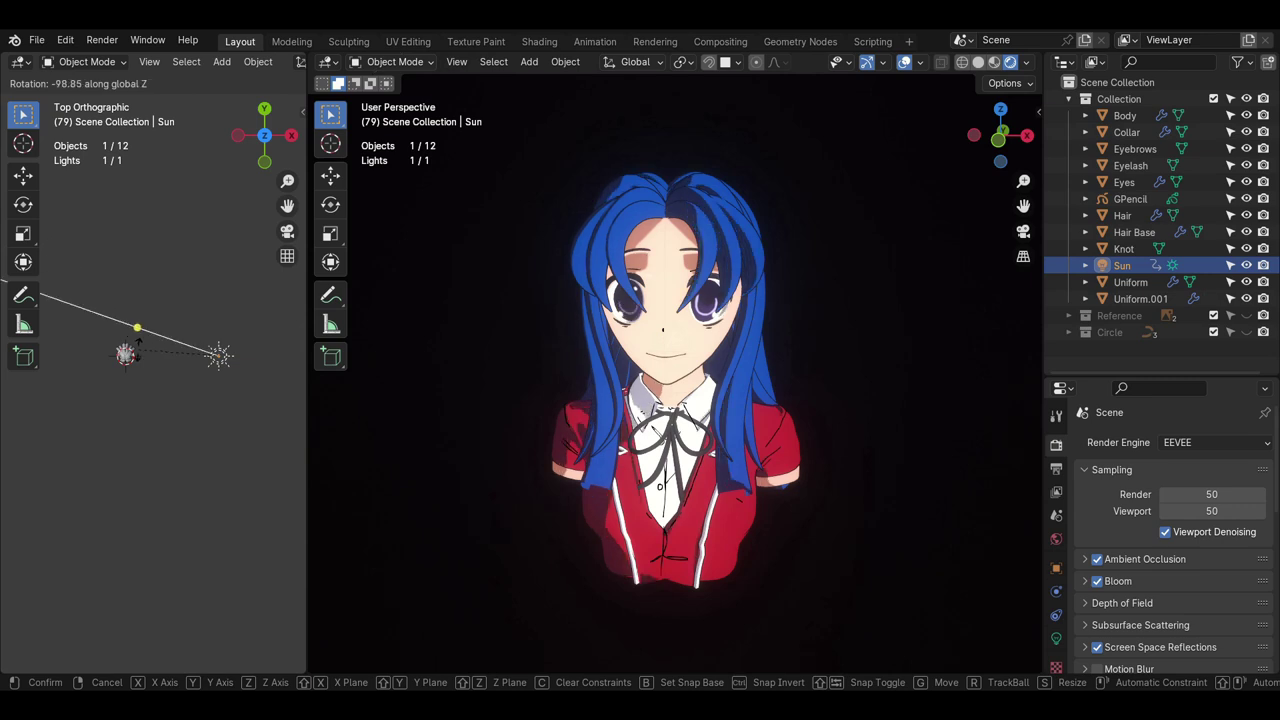
click(140, 352)
mouse_move(516, 390)
middle_down()
mouse_move(554, 393)
mouse_move(528, 400)
middle_up()
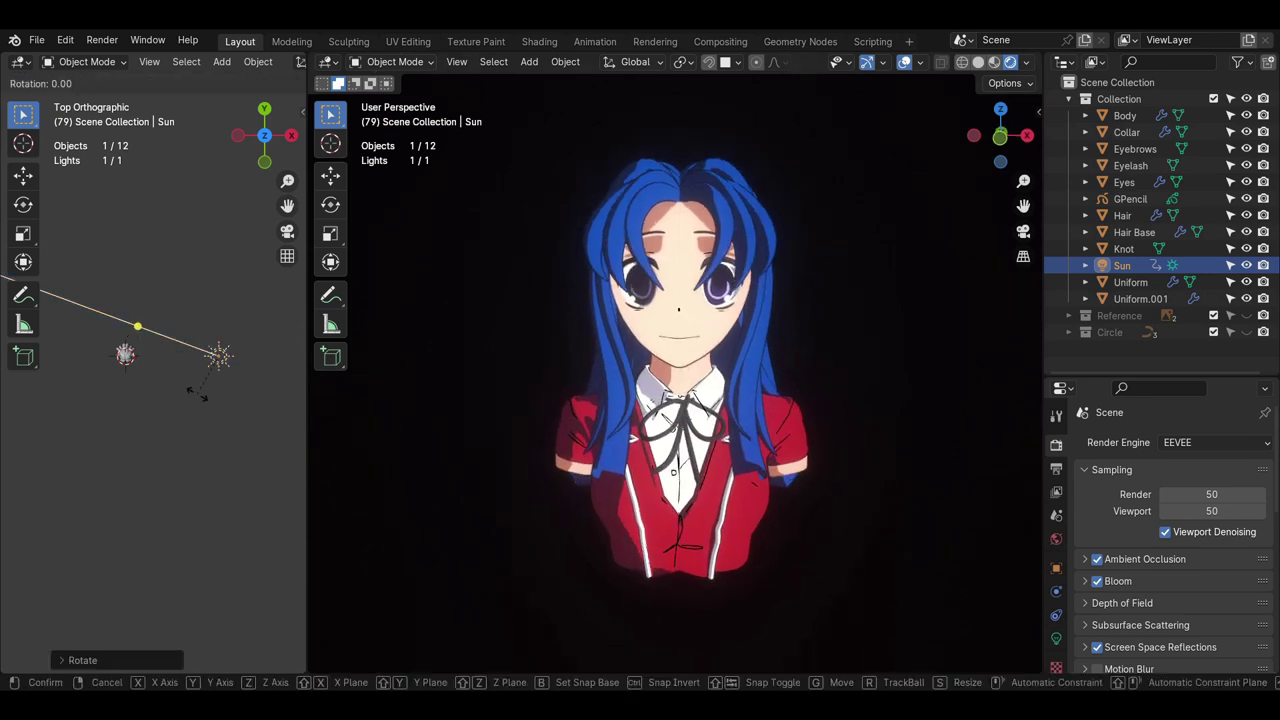
middle_drag(650, 372, 740, 414)
key(r)
key(Escape)
scroll(732, 410, up, 2)
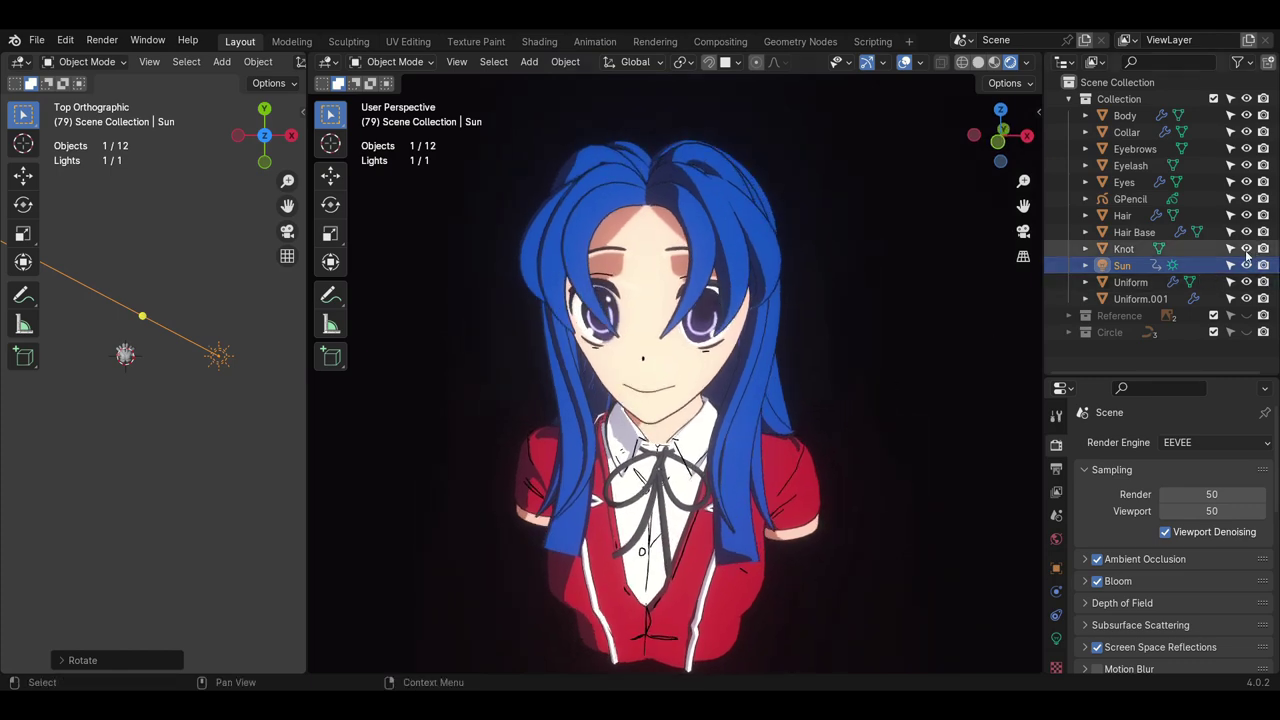
- Hide the Hair object to examine the bare head and uniform, and show it again
click(1246, 215)
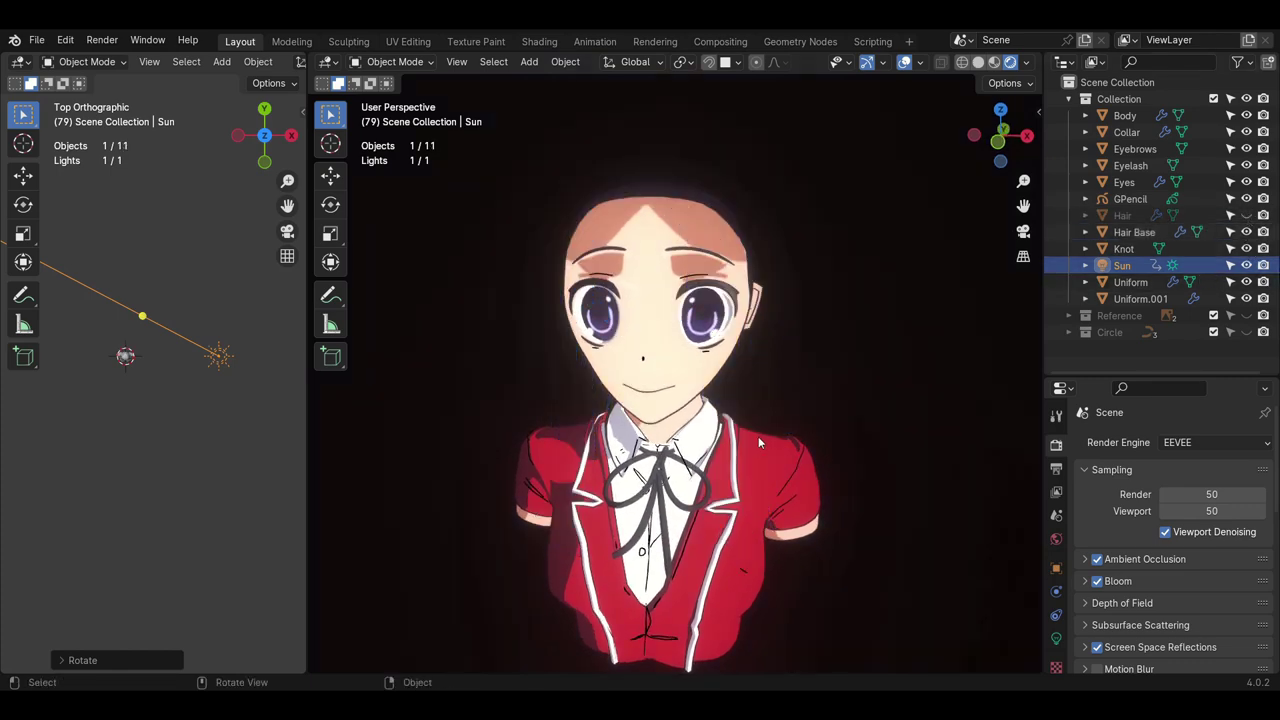
middle_drag(758, 436, 720, 437)
middle_drag(792, 351, 799, 407)
click(1246, 215)
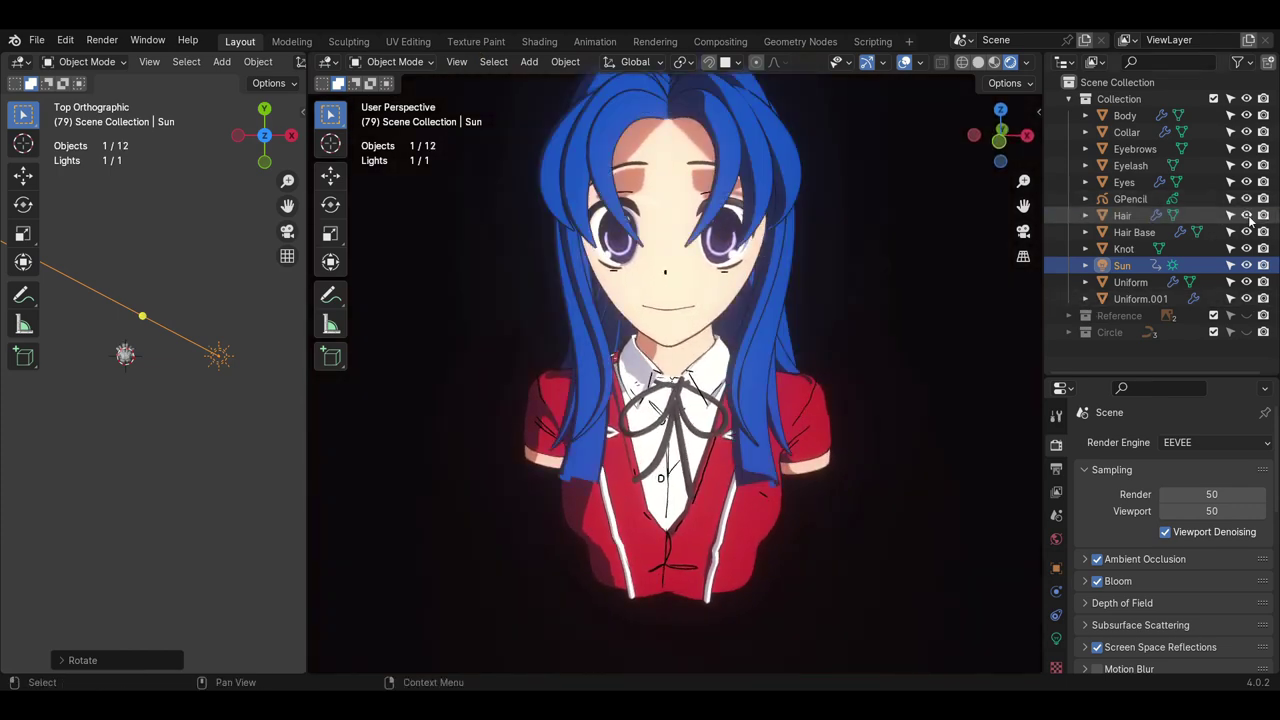
mouse_move(880, 200)
middle_down()
mouse_move(850, 190)
mouse_move(887, 181)
middle_up()
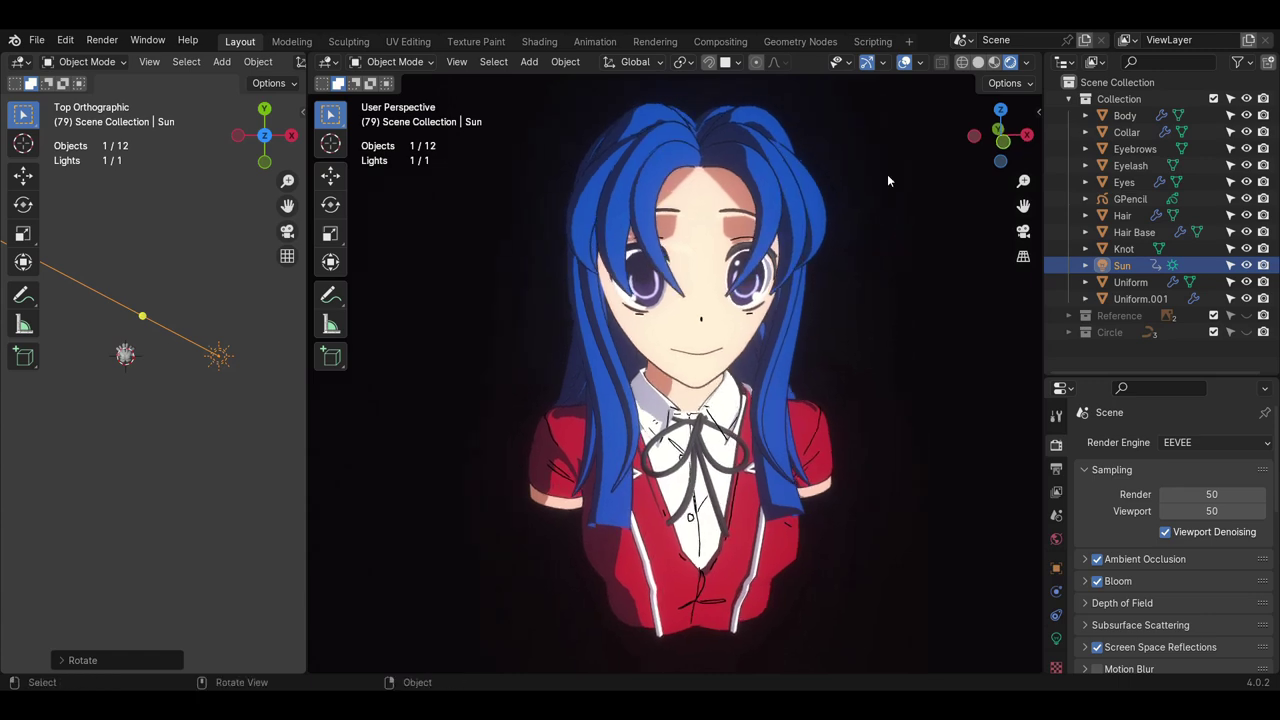
- Turn on the wireframe overlay to show the topology over the rendered character
click(921, 63)
click(817, 326)
click(922, 64)
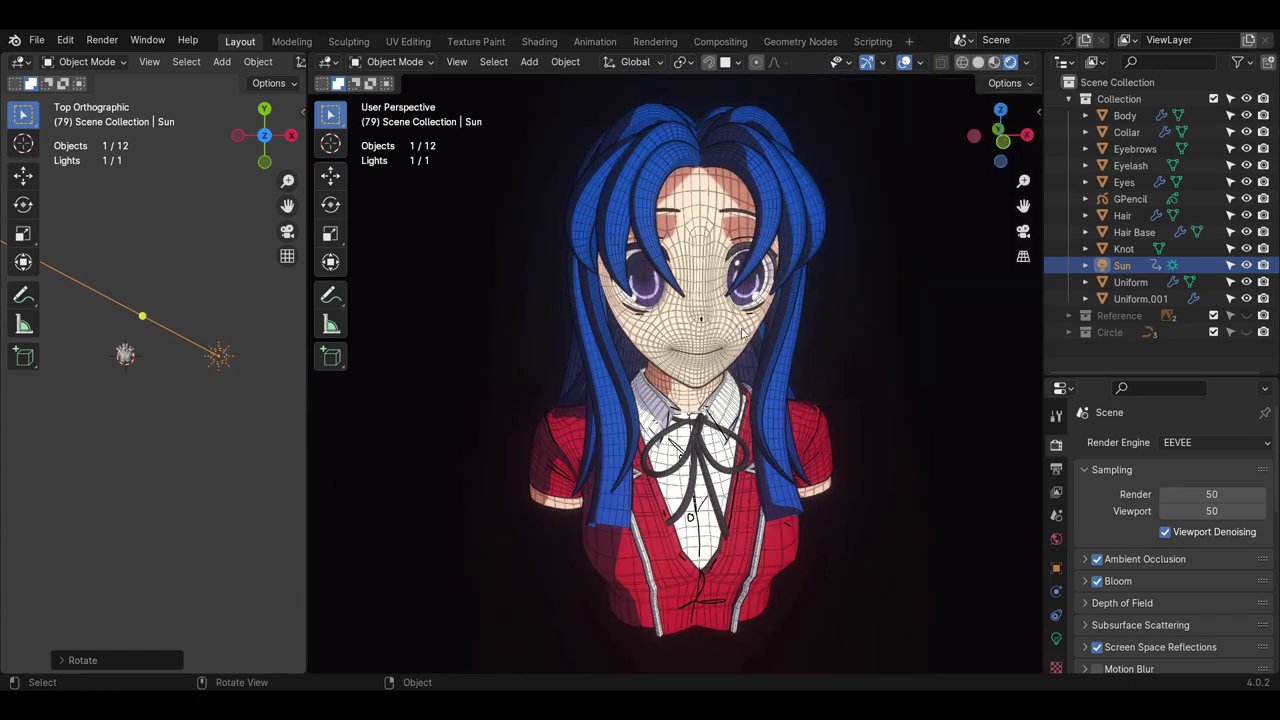
scroll(741, 330, up, 1)
shift+middle_drag(741, 330, 716, 405)
- Hide the Hair object to inspect the head's wireframe topology, and restore its visibility
click(1246, 215)
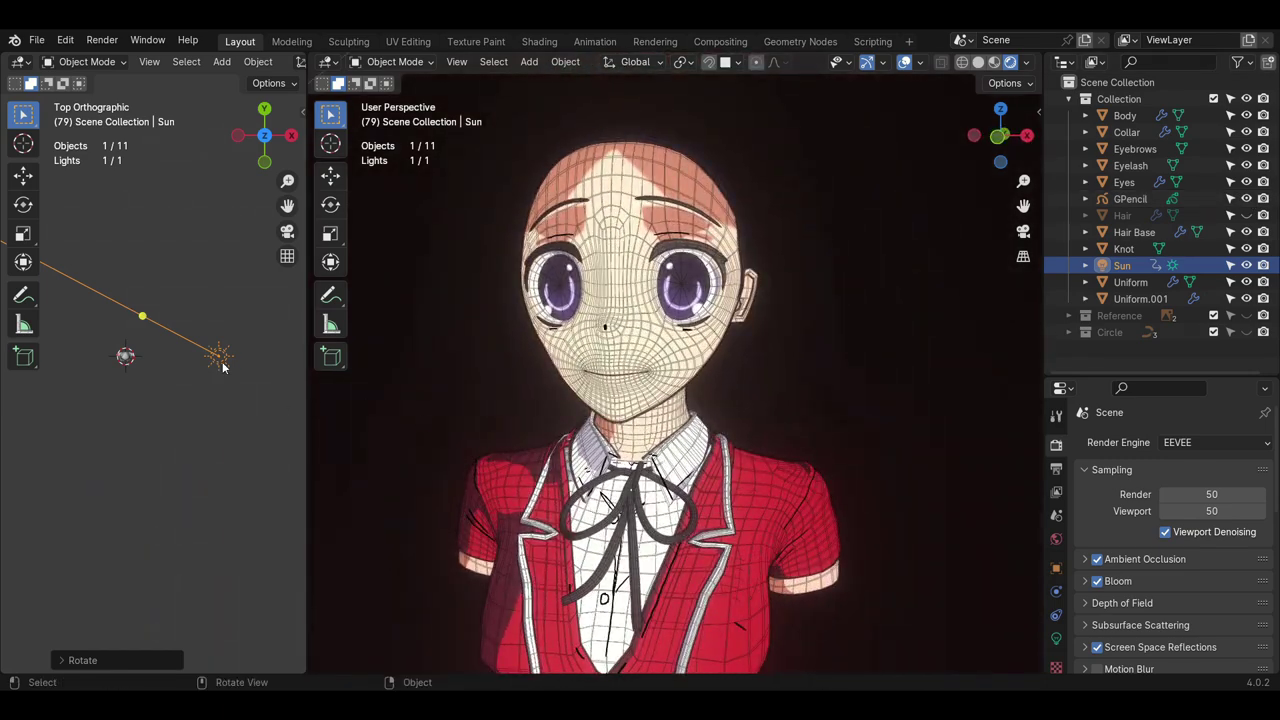
key(r)
right_click(222, 474)
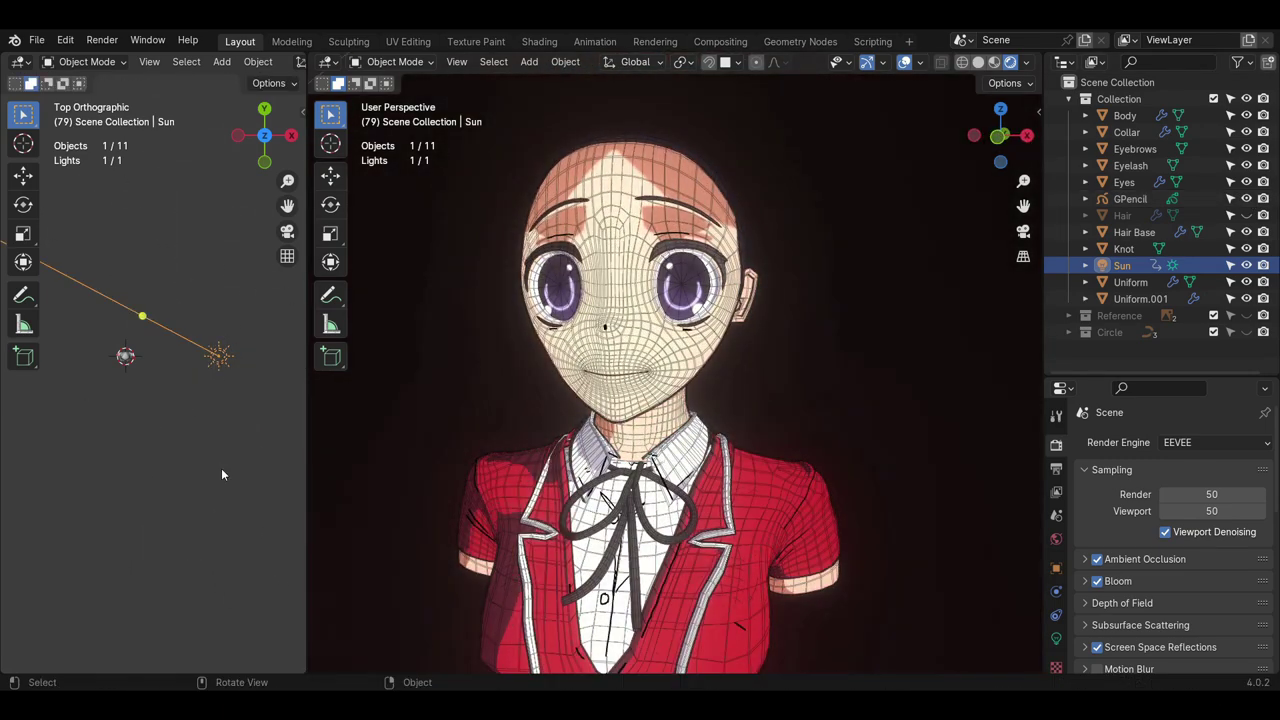
scroll(675, 400, down, 3)
click(1246, 215)
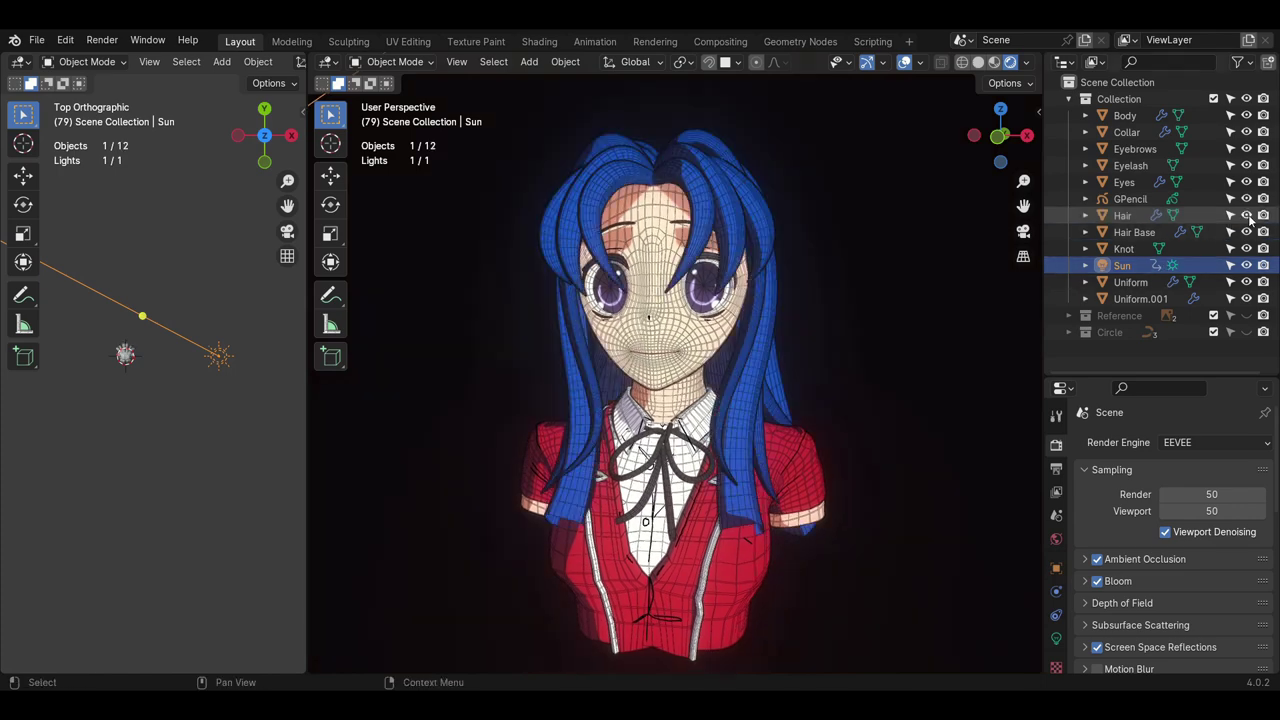
- Turn off the viewport overlays and toggle the Sun light's visibility off and back on
click(904, 63)
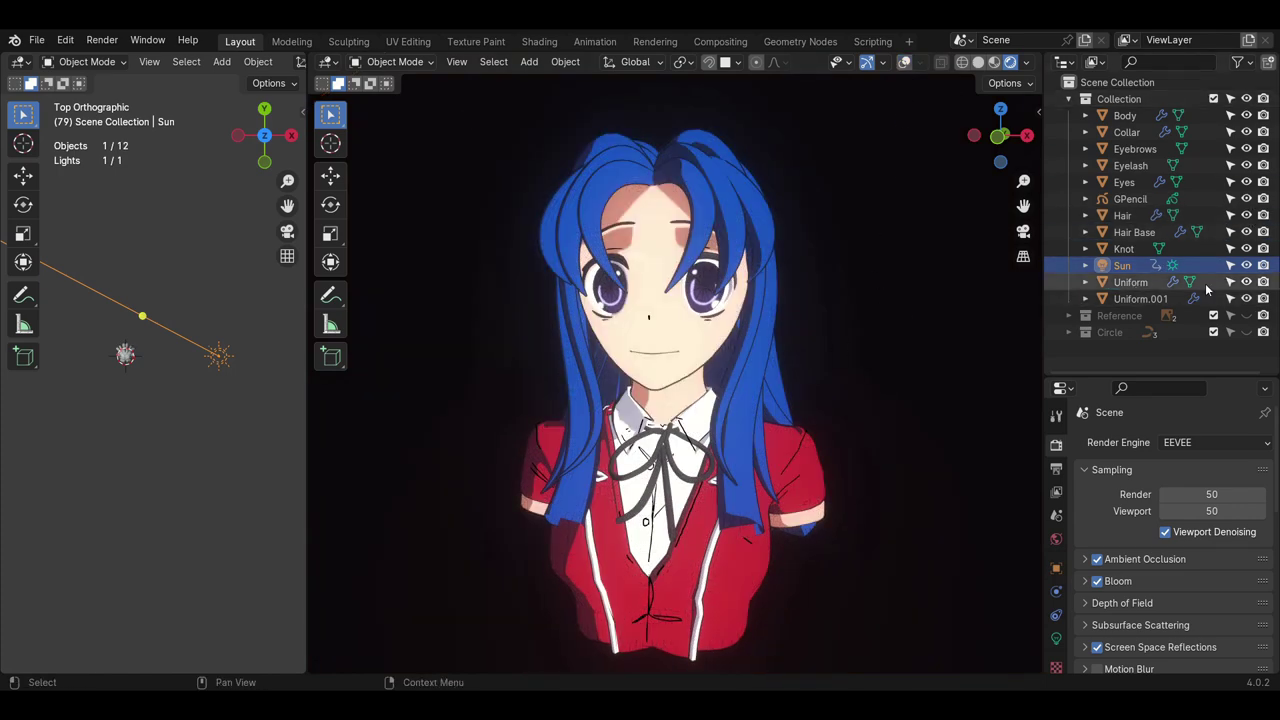
click(1246, 265)
click(1246, 265)
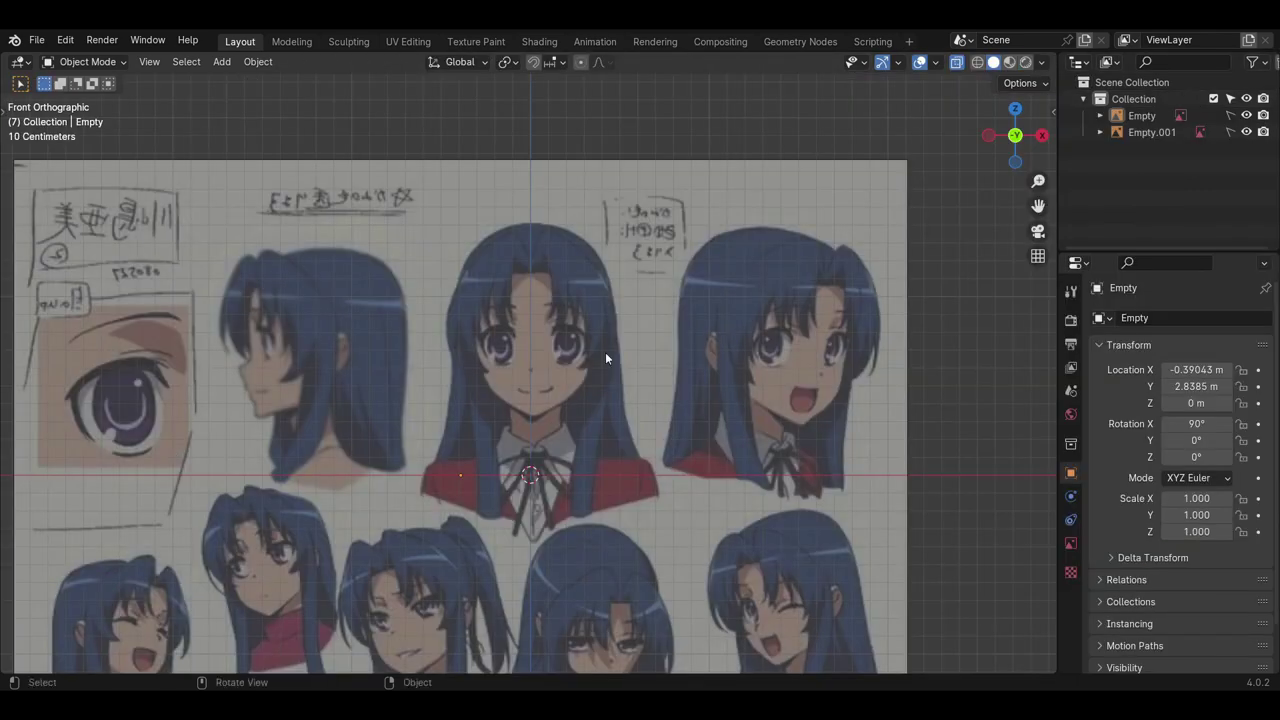
- Add a cube mesh at the origin in front of the character reference images
scroll(605, 352, down, 1)
key(shift+a)
click(612, 354)
key(ctrl+z)
key(shift+a)
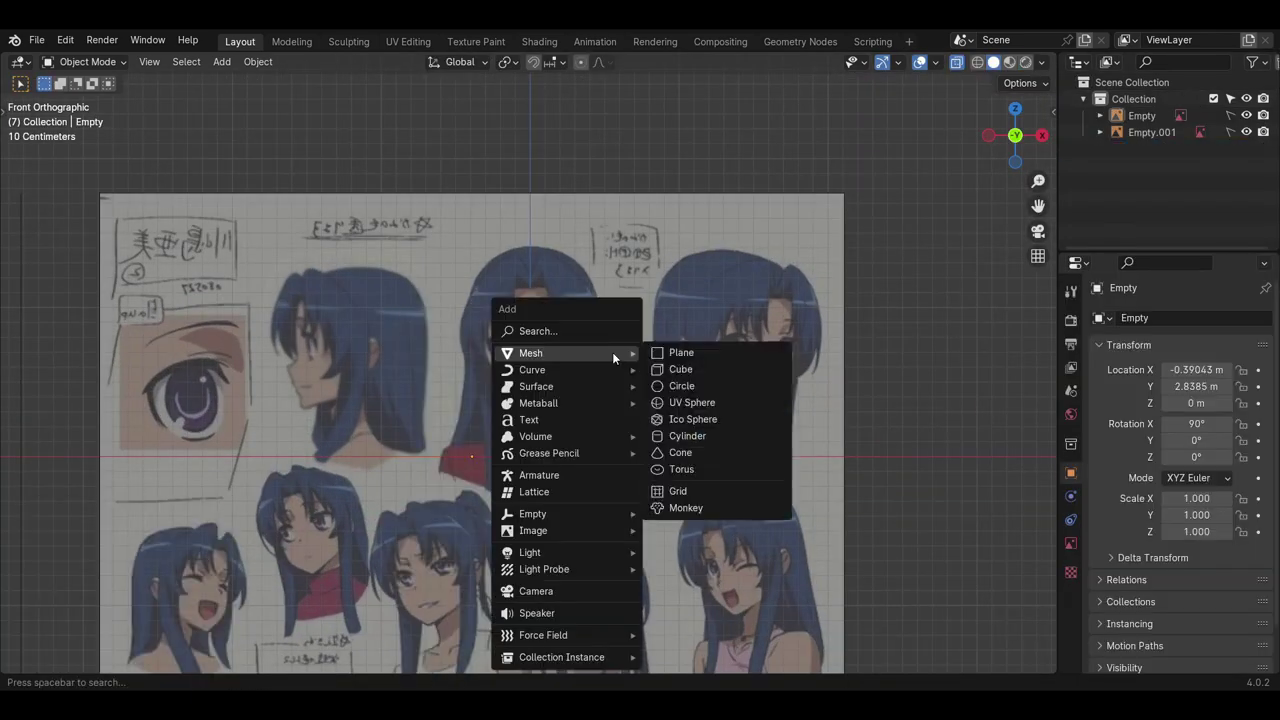
click(672, 370)
middle_drag(620, 404, 590, 425)
key(KP_1)
- Scale the cube's mesh along X by about 0.02 in Edit Mode to form a thin vertical slab
key(Tab)
click(158, 61)
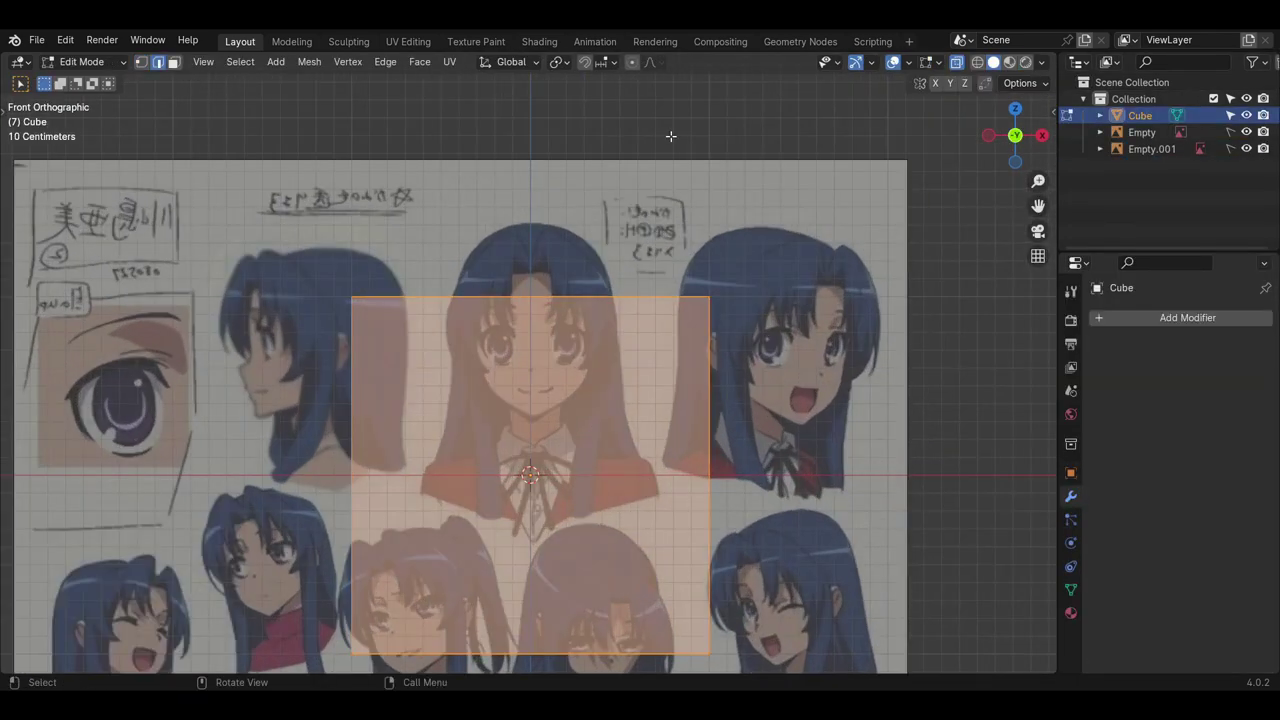
click(671, 135)
key(ctrl+z)
key(s)
key(x)
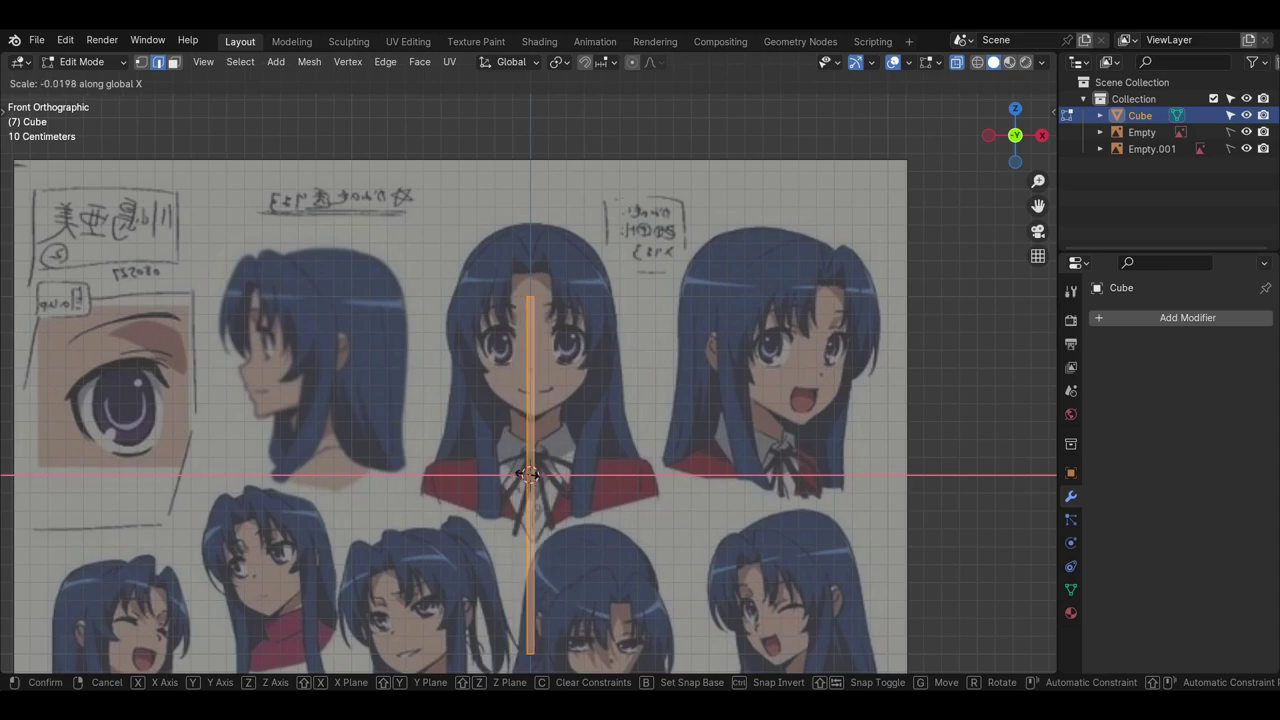
click(530, 480)
- Delete the slab's two large side faces so only the narrow outer rim remains
middle_drag(600, 470, 550, 482)
scroll(552, 480, down, 4)
key(Tab)
key(Tab)
click(174, 62)
click(272, 124)
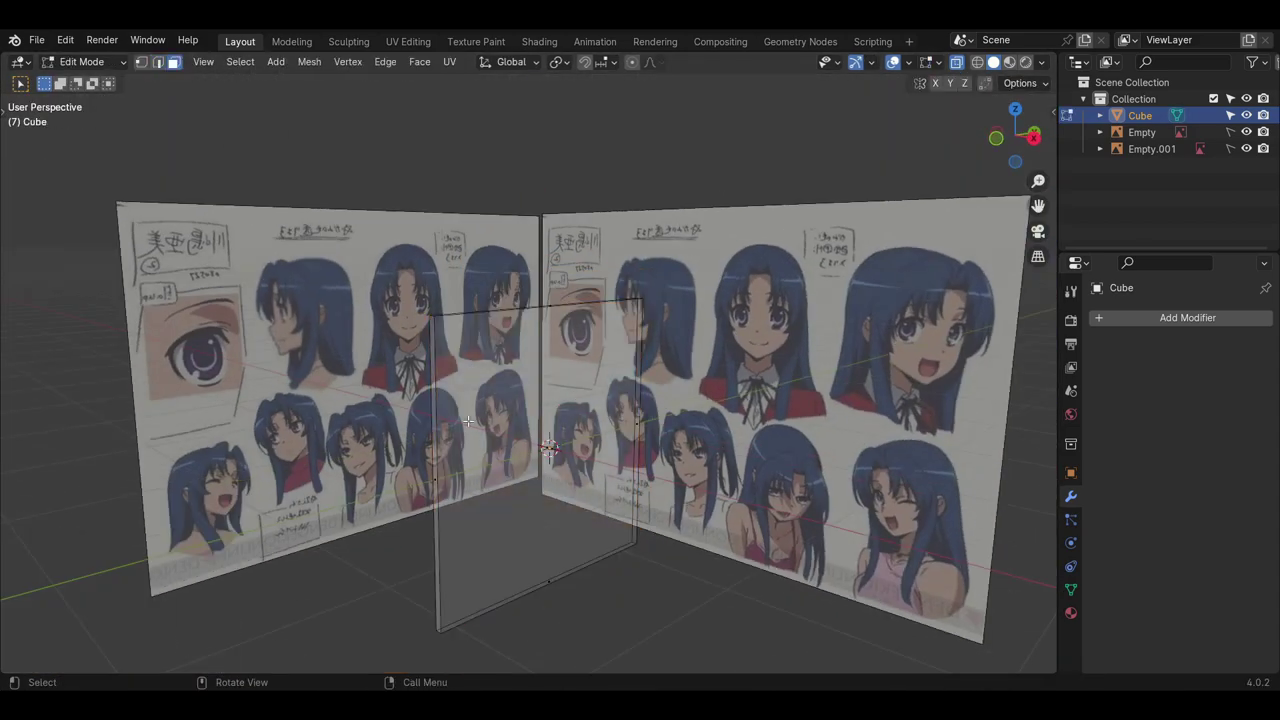
click(448, 485)
click(448, 485)
key(x)
click(490, 391)
- Add two loop cuts across the rim's bottom strip and delete the middle face between them
middle_drag(490, 391, 332, 414)
key(ctrl+r)
middle_drag(512, 582, 484, 429)
double_click(572, 573)
key(ctrl+z)
scroll(574, 586, up, 3)
key(ctrl+r)
scroll(579, 558, up, 1)
double_click(582, 552)
click(174, 62)
click(565, 534)
key(x)
click(565, 521)
- Scale the whole rim by 0.54 and raise it along Z toward the front-view head
key(KP_1)
scroll(484, 429, down, 1)
key(a)
key(s)
click(513, 524)
key(g)
key(z)
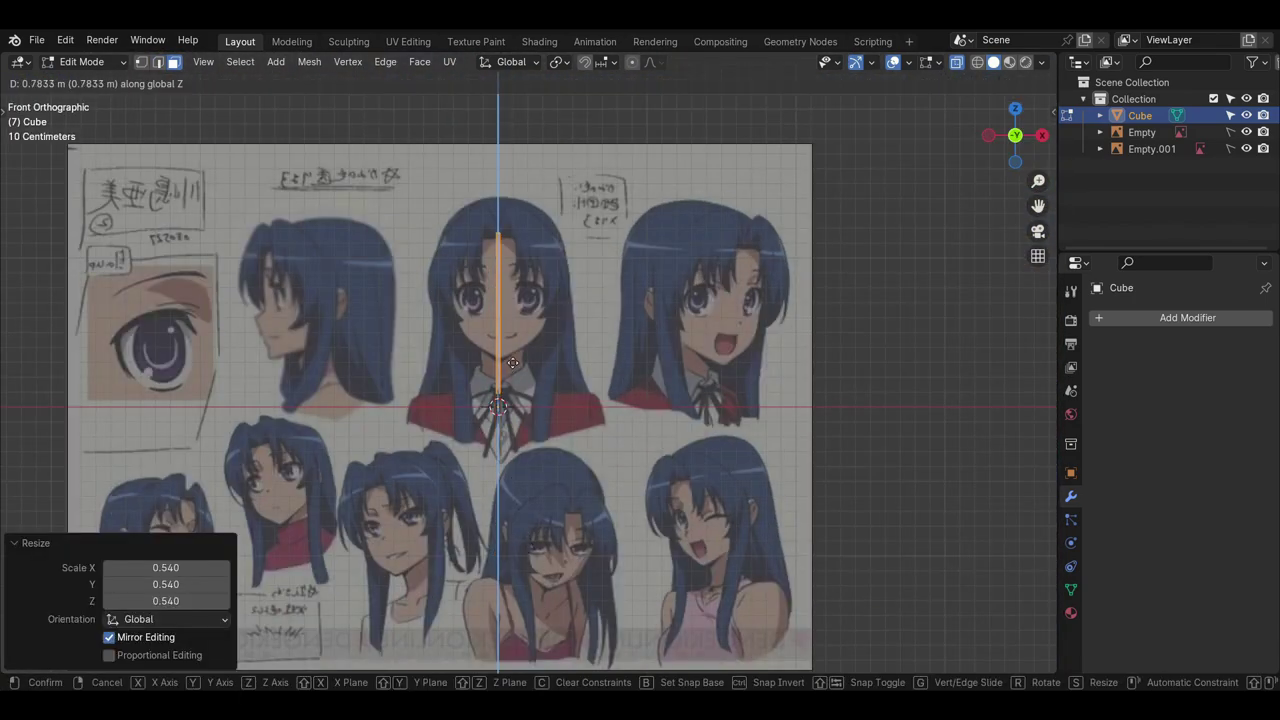
click(510, 438)
- Scale the rim along Z to the head's height, raising it 0.173 m and lowering it 0.011 m to fit the reference
scroll(510, 440, up, 4)
key(s)
key(z)
click(508, 402)
key(g)
key(z)
click(507, 348)
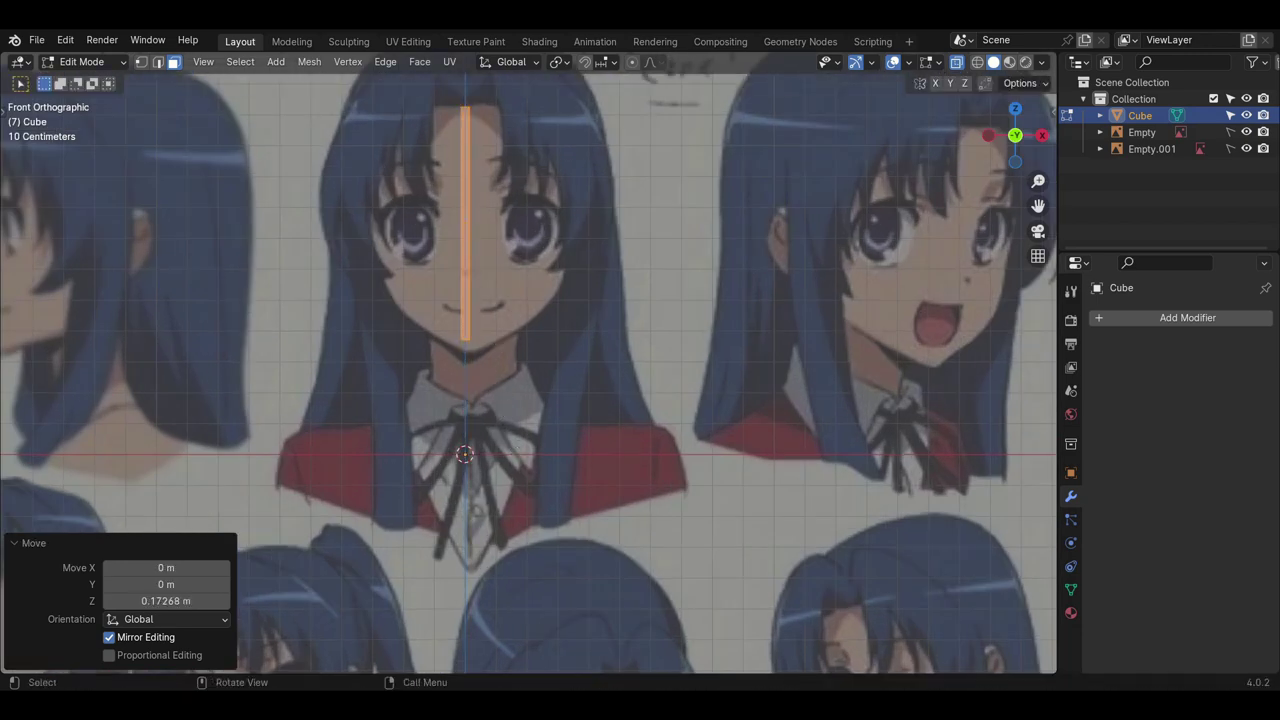
key(z)
click(506, 384)
- Add a loop cut to the front strip and move it and the top front corner onto the side-view forehead
middle_drag(506, 385, 343, 413)
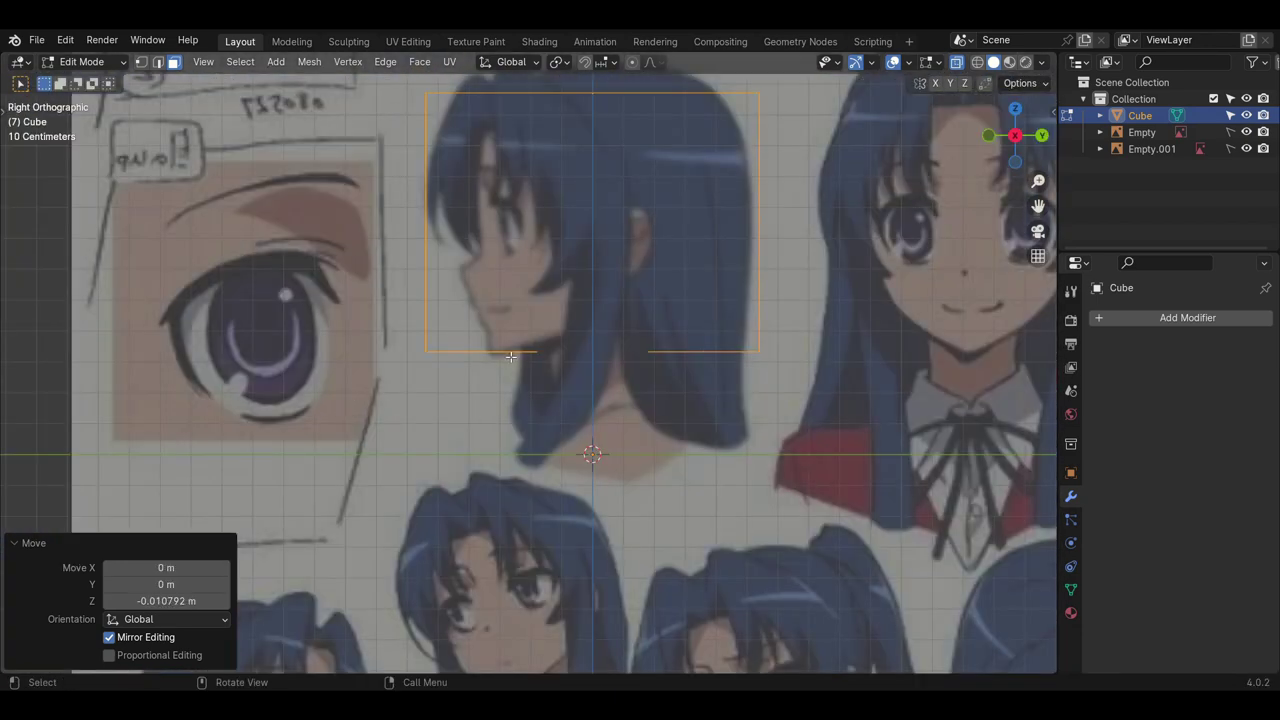
scroll(510, 356, up, 2)
key(ctrl+r)
click(462, 238)
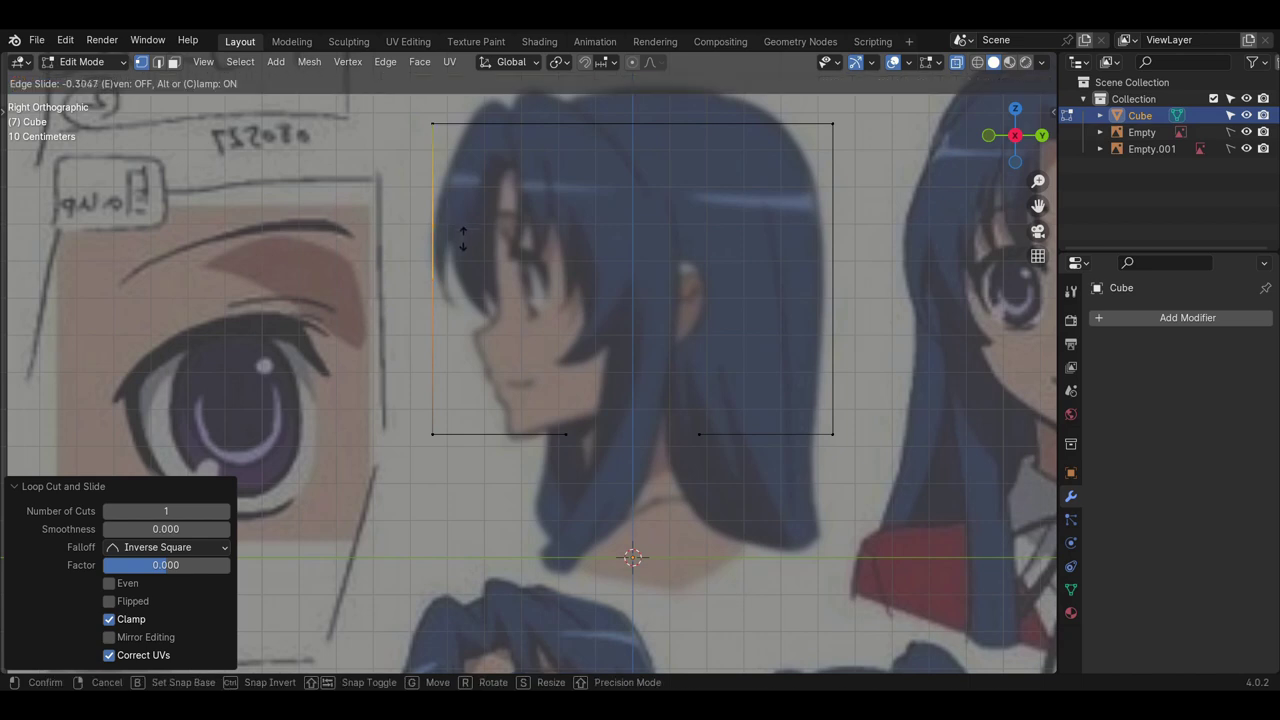
click(463, 215)
click(462, 160)
key(g)
click(538, 186)
click(443, 208)
key(g)
click(502, 211)
- Add a loop cut below the forehead on the front strip and move it to the brow of the side profile
key(ctrl+r)
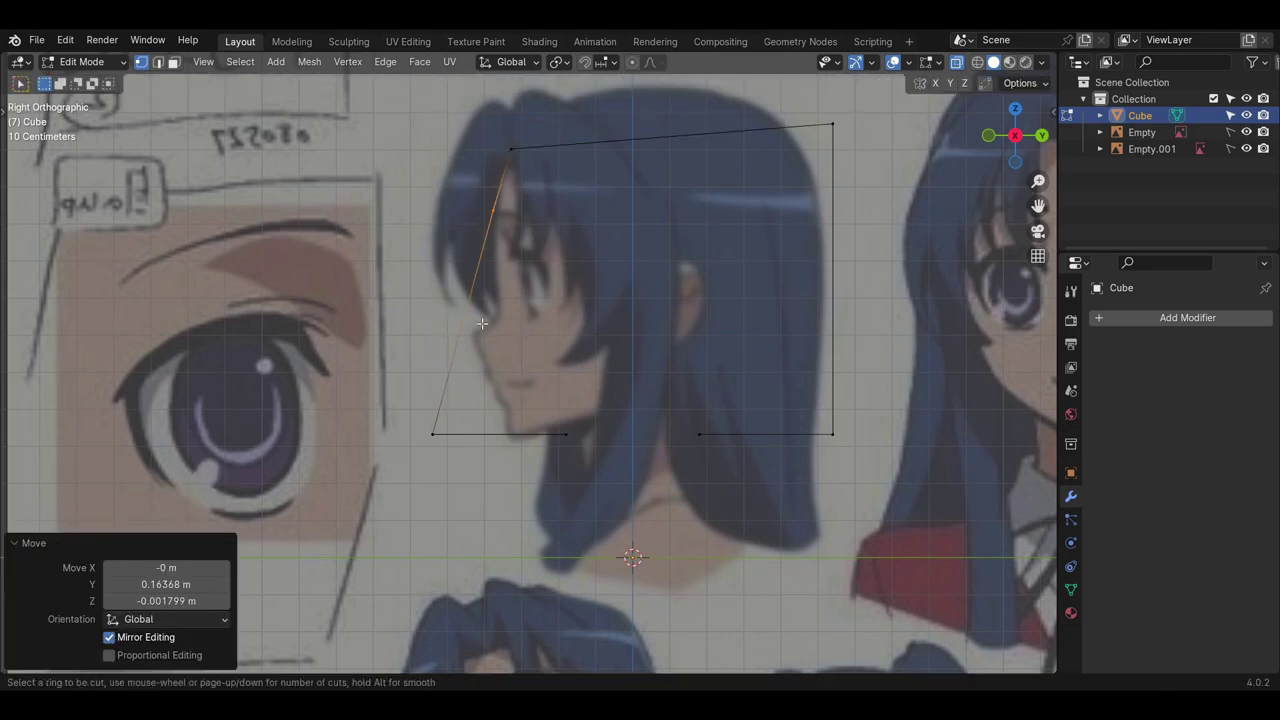
click(482, 323)
right_click(482, 323)
key(g)
click(512, 260)
- Add another loop cut below the brow and move it to the eye-level dip of the side profile
key(ctrl+r)
click(488, 352)
right_click(488, 352)
key(g)
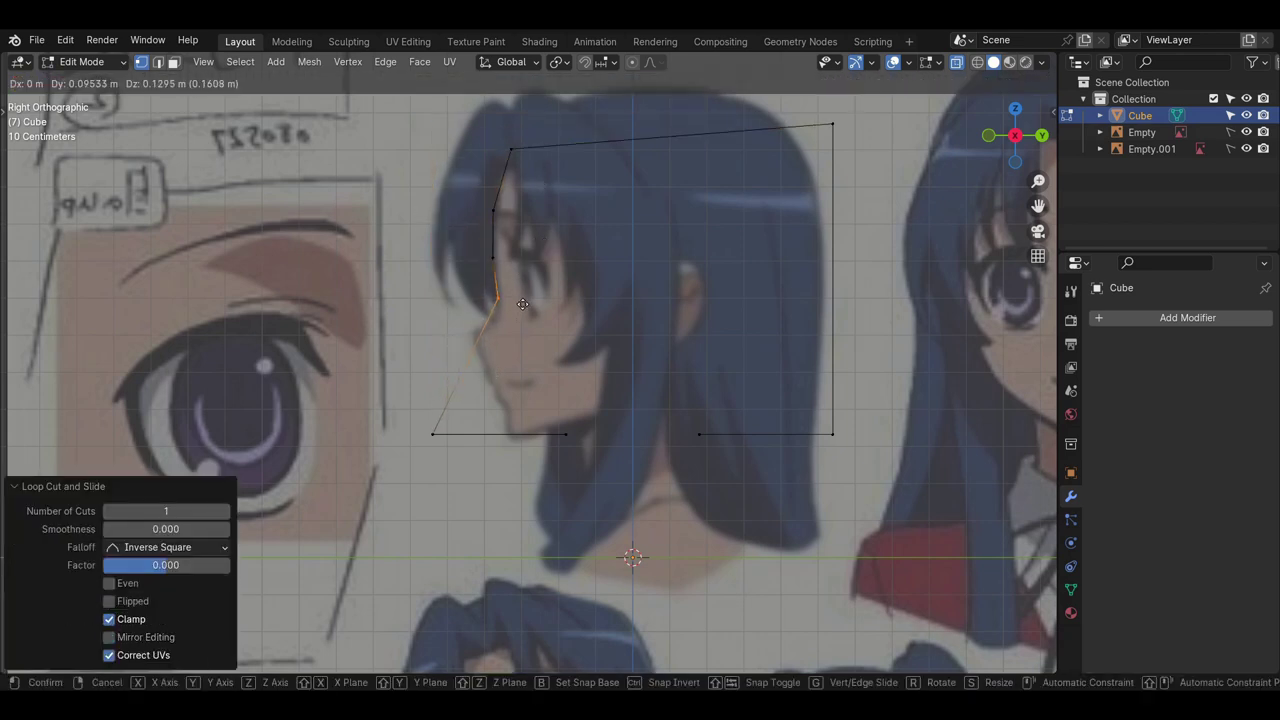
click(522, 306)
key(g)
click(522, 298)
- Add a loop cut below eye level and move it about 0.085 m in Y and 0.119 m in Z onto the nose area
key(ctrl+r)
click(497, 352)
right_click(497, 352)
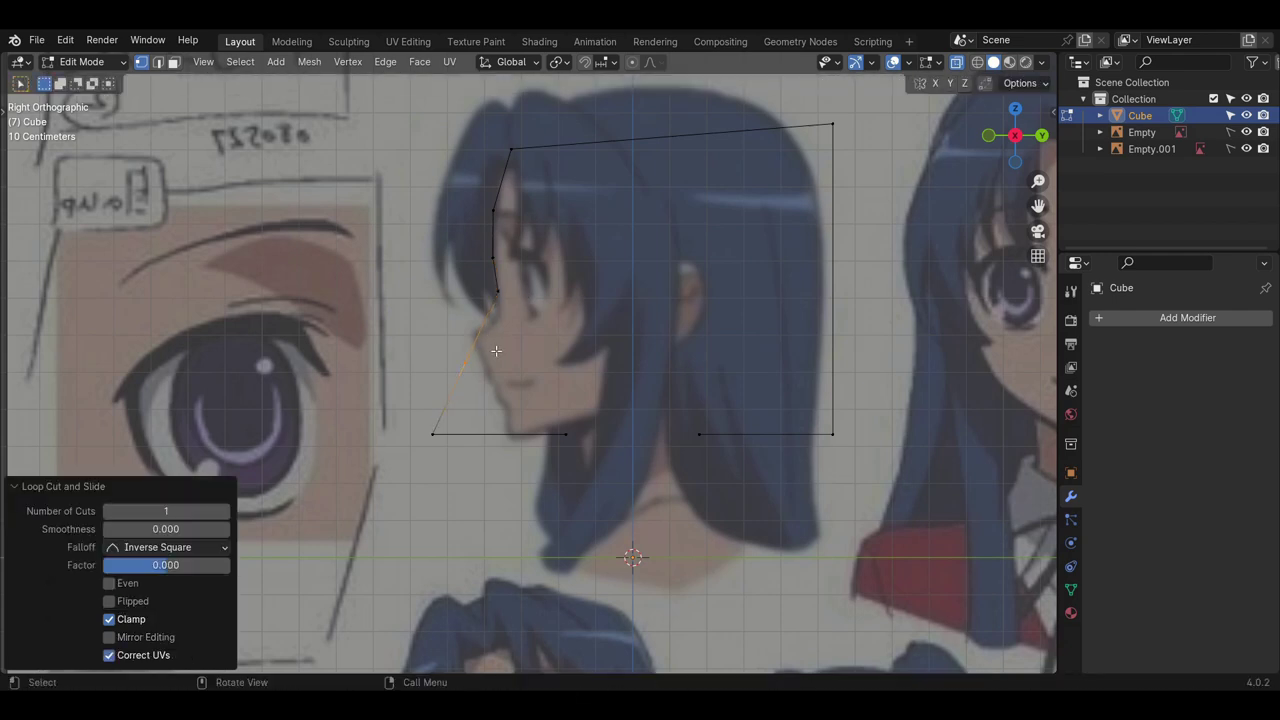
key(g)
click(528, 308)
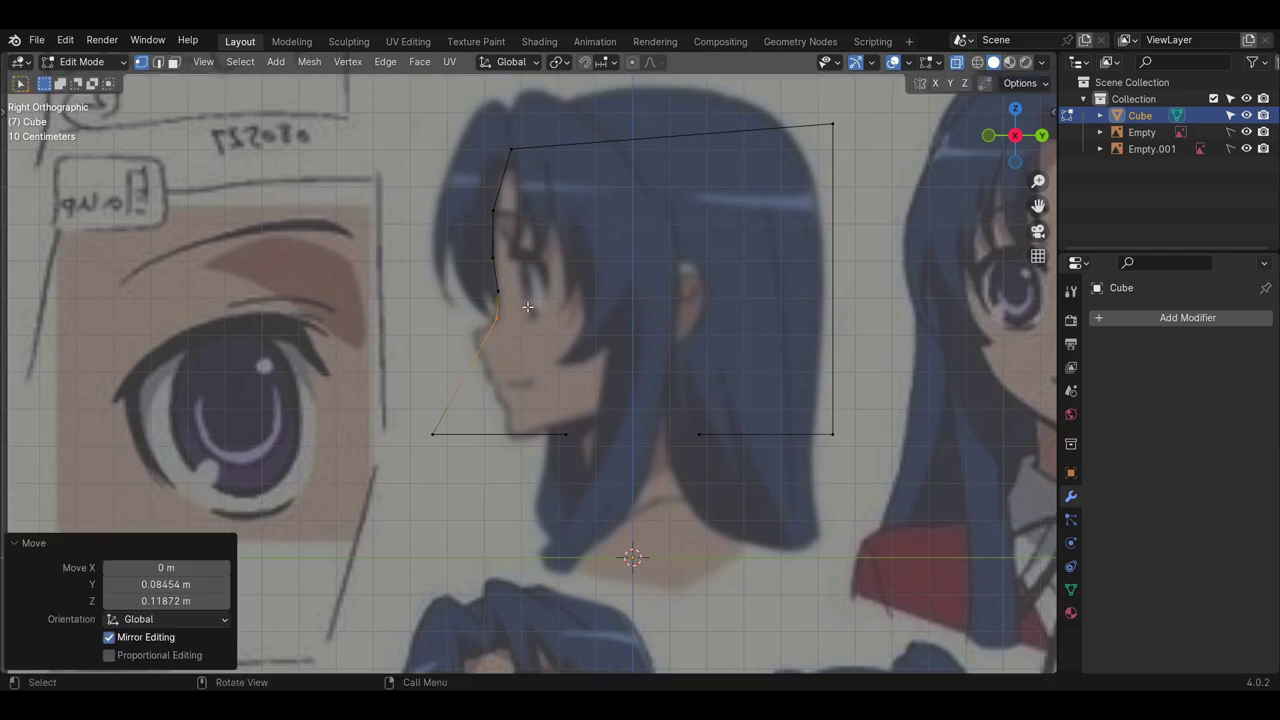
- Move the lower front corner to the chin and add a loop cut in the front bottom strip
click(472, 446)
key(g)
click(552, 448)
click(578, 454)
key(ctrl+r)
click(530, 445)
- Shape the chin by raising its front corner slightly and moving the new cut about -0.054 m in Y and -0.018 m in Z
click(498, 445)
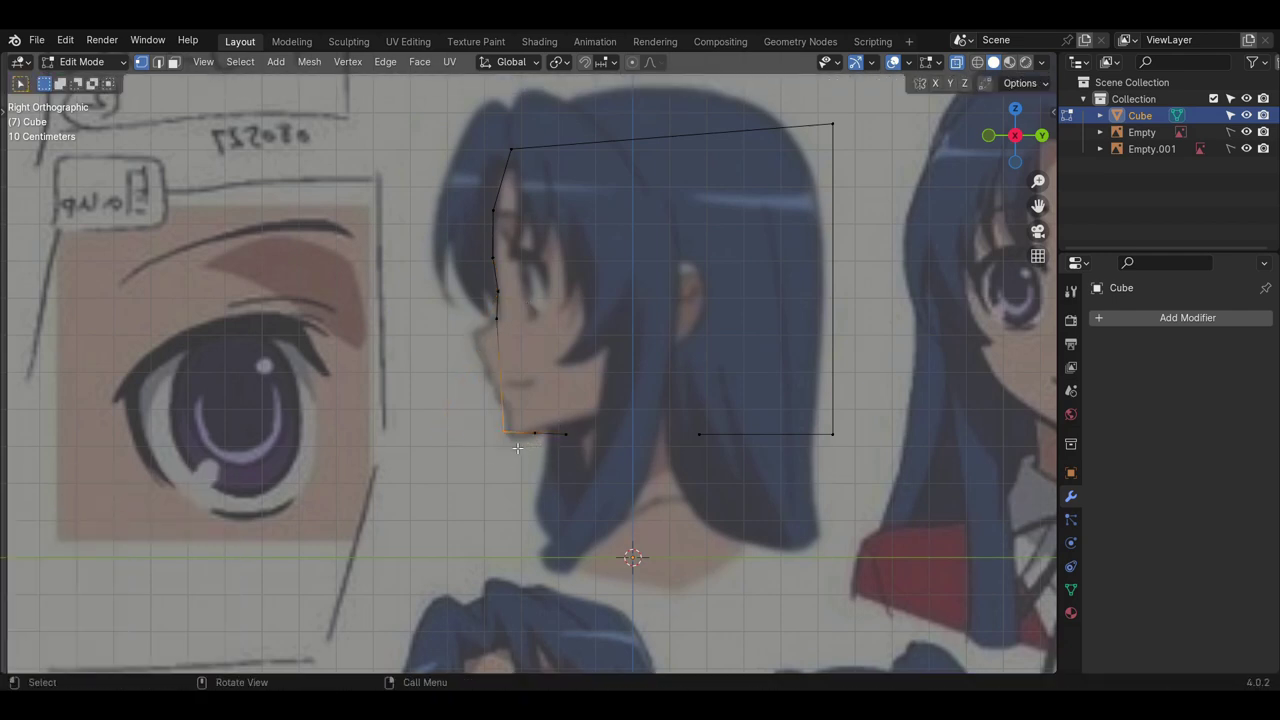
key(g)
click(496, 440)
click(543, 454)
key(g)
click(523, 461)
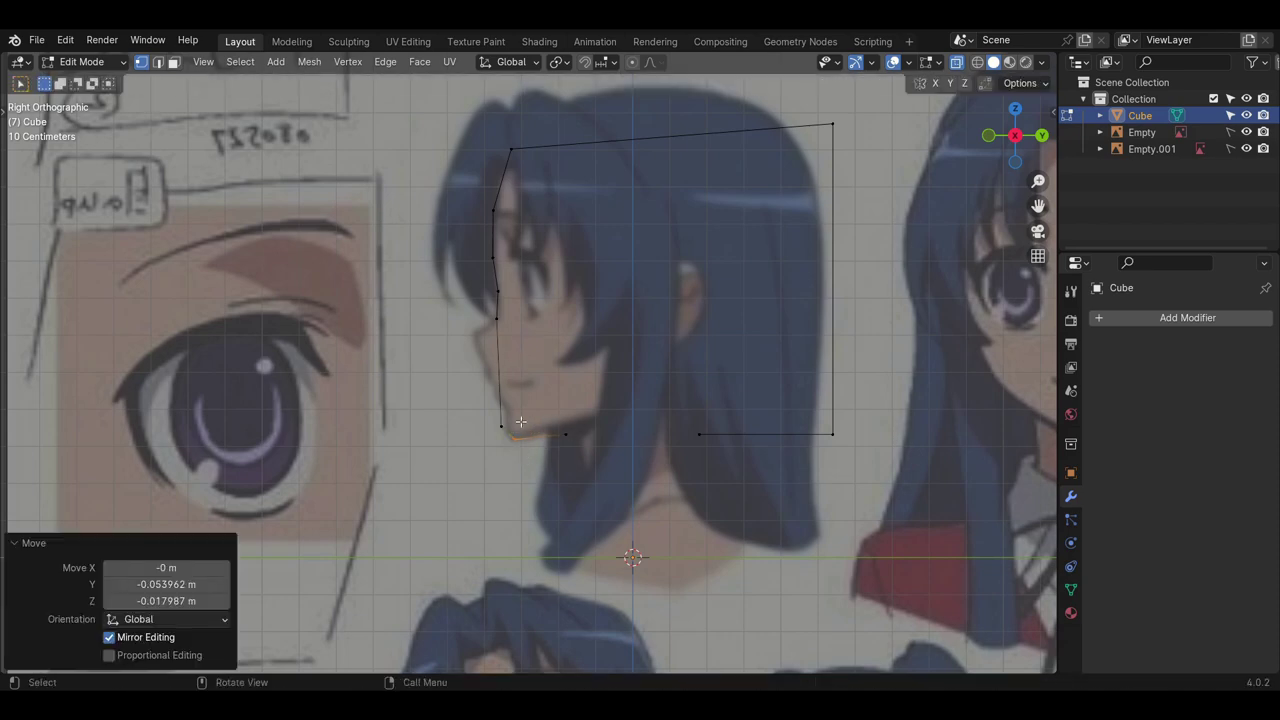
- Pull the upper back corner inward and move the lower back corner about -0.097 m in Y and 0.058 m in Z
click(836, 130)
key(g)
click(800, 137)
click(832, 436)
key(g)
click(796, 415)
- Cut the center strip around mouth level and extrude its upper side edge in two segments, angling them toward the mouth corner
middle_drag(400, 260, 561, 387)
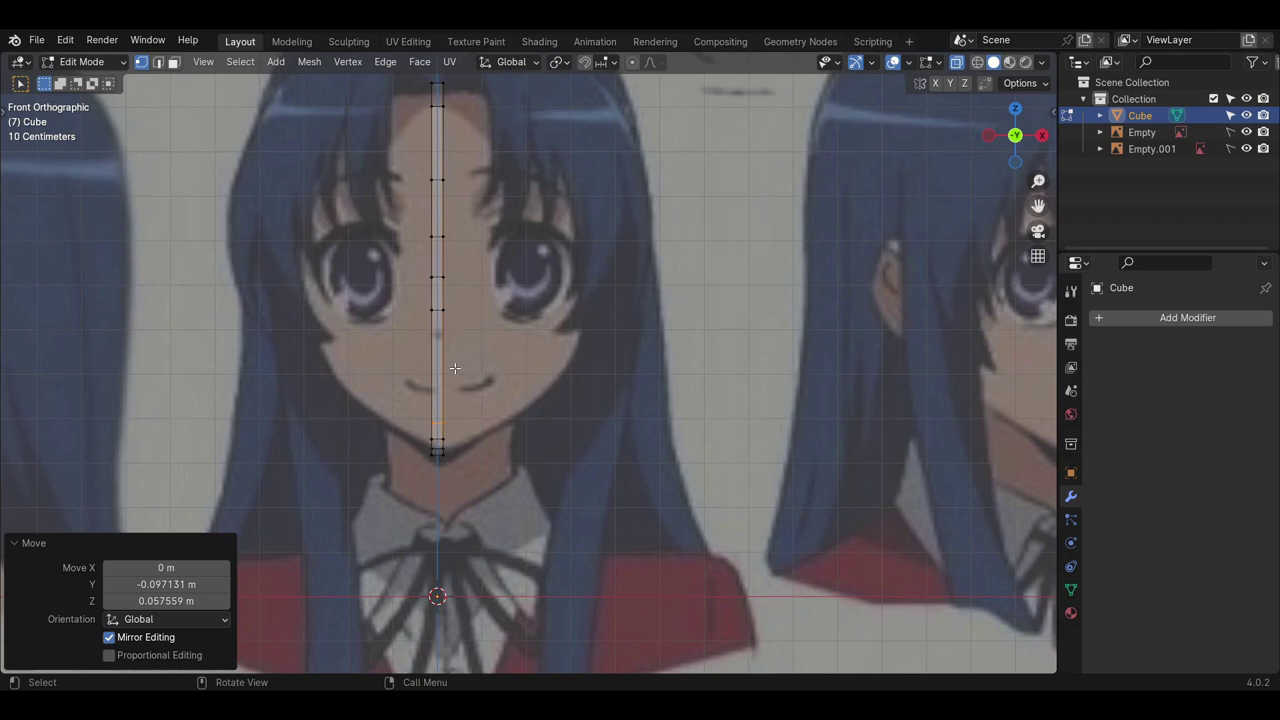
click(466, 441)
scroll(466, 441, up, 2)
key(2)
alt+click(418, 362)
middle_drag(420, 370, 480, 350)
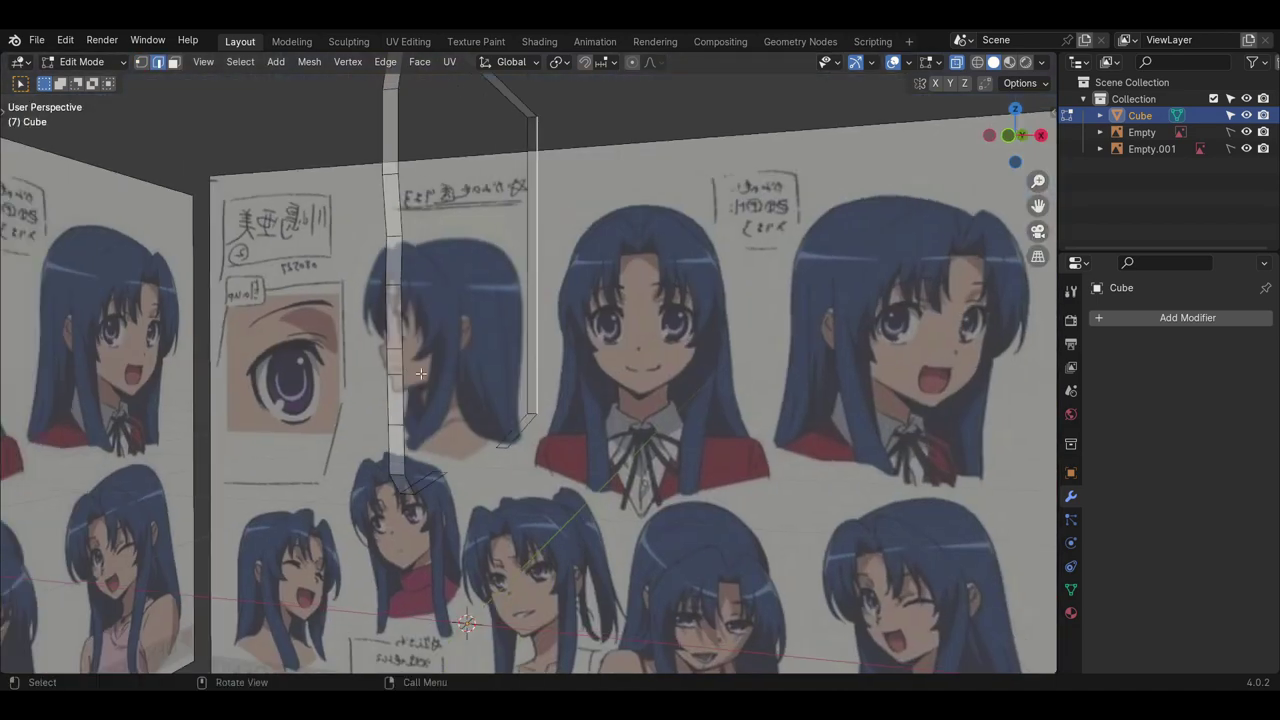
key(KP_1)
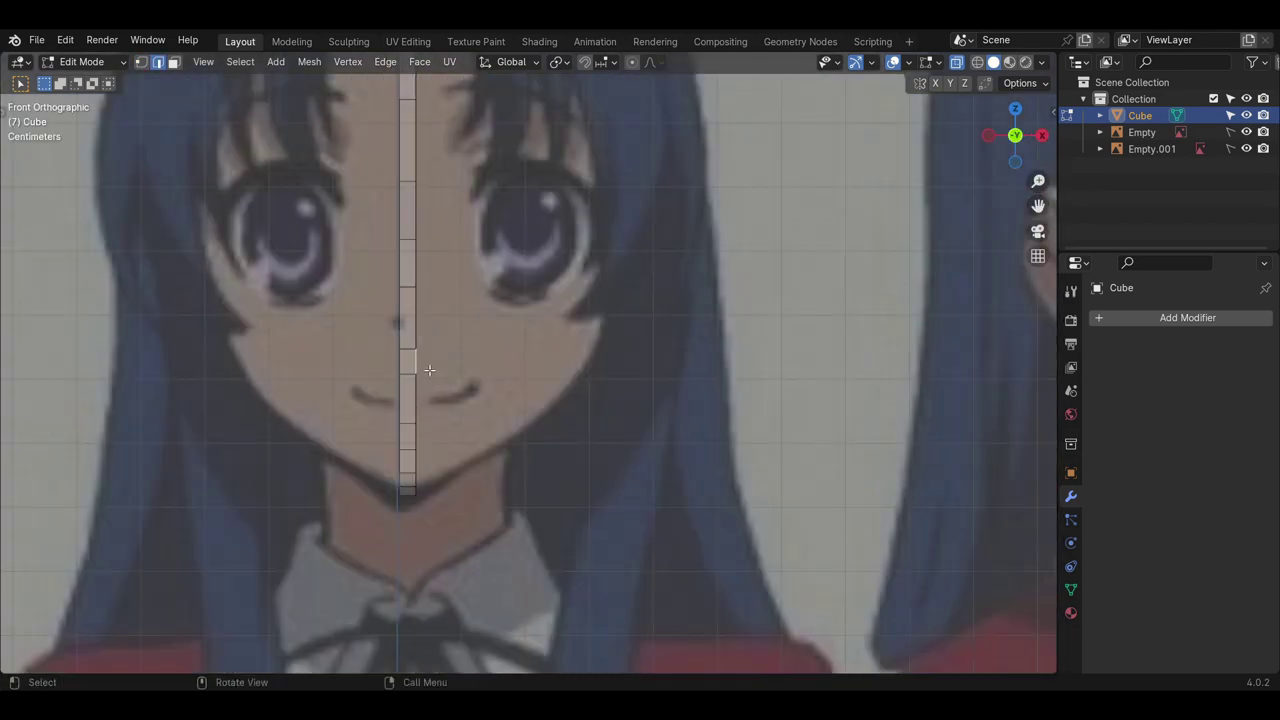
key(e)
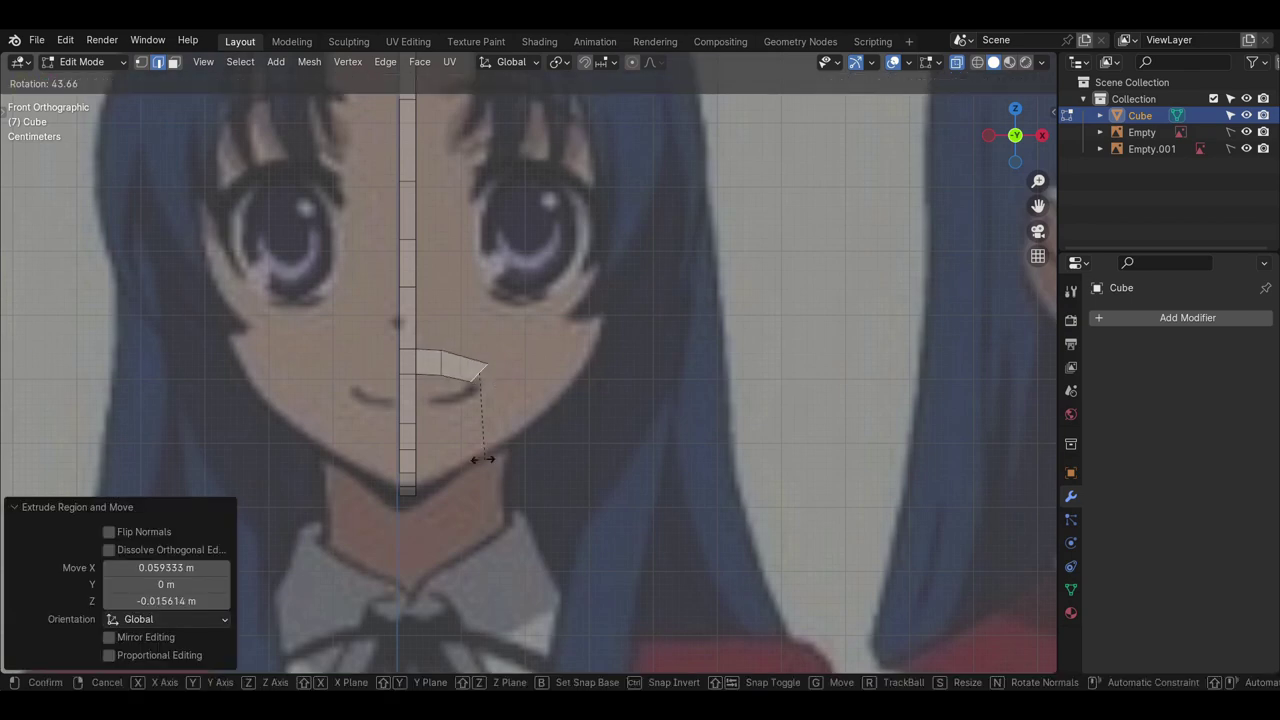
click(483, 459)
key(g)
click(492, 462)
key(r)
click(486, 455)
- Extrude the mouth corner edge back below the mouth and rotate the upper lip's middle edge about 28°
key(e)
click(462, 474)
click(443, 367)
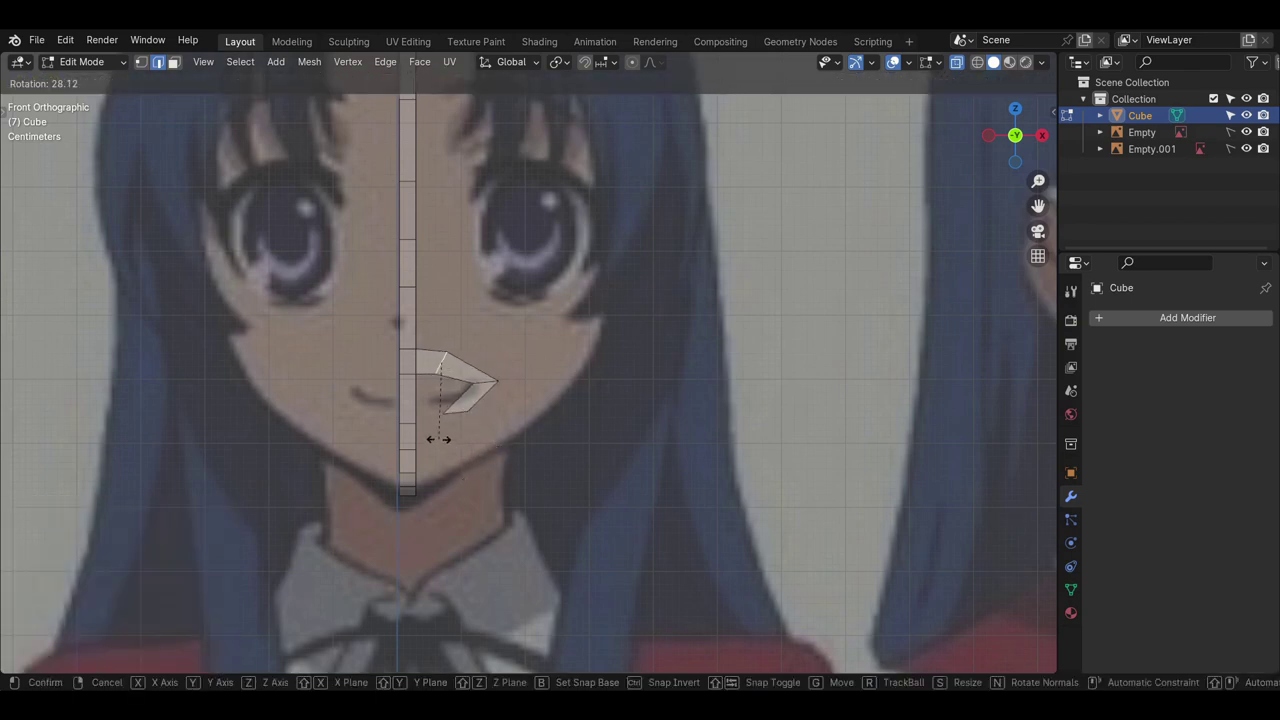
click(438, 438)
- Fill the gap between the lower lip edge and the center strip, and reposition the mouth loop's edges around the drawn mouth
middle_drag(434, 486, 415, 461)
key(ctrl+r)
key(KP_1)
key(f)
click(452, 424)
key(g)
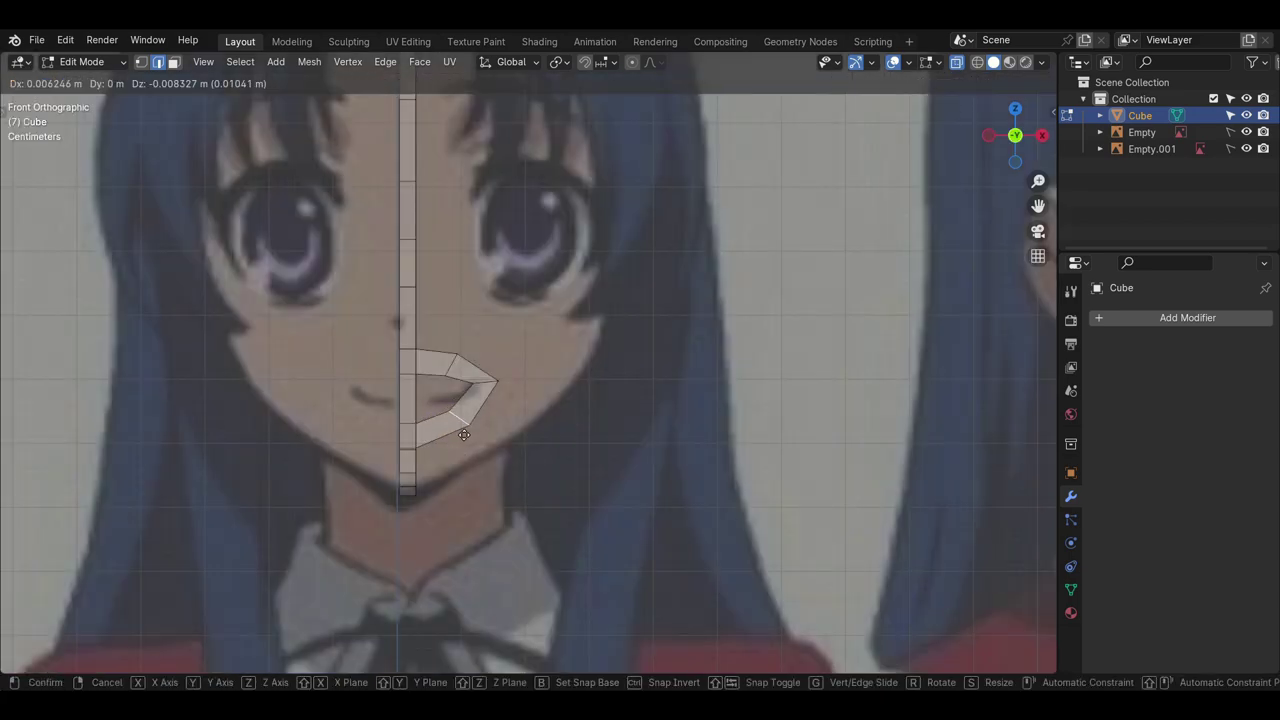
click(463, 430)
click(486, 387)
key(g)
click(491, 398)
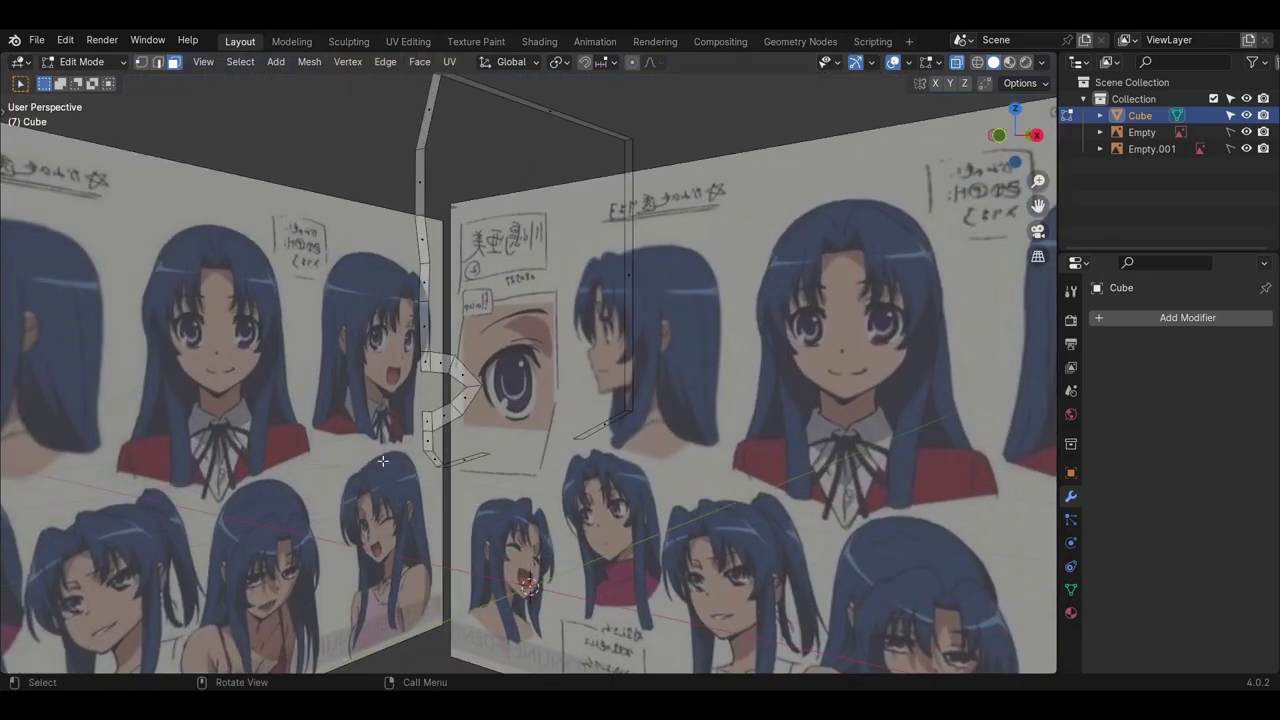
- In side view, pull the mouth loop's lip points back from the profile and align the chin points with the drawn chin
middle_drag(427, 456, 503, 455)
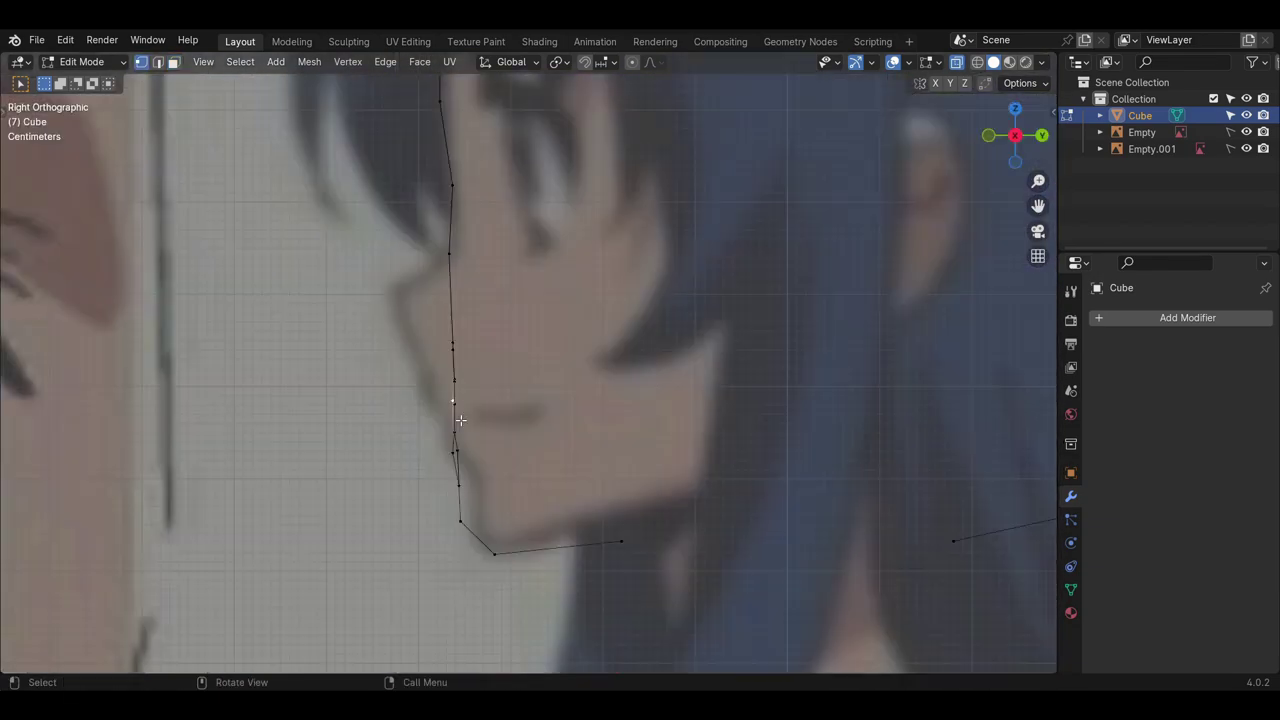
key(g)
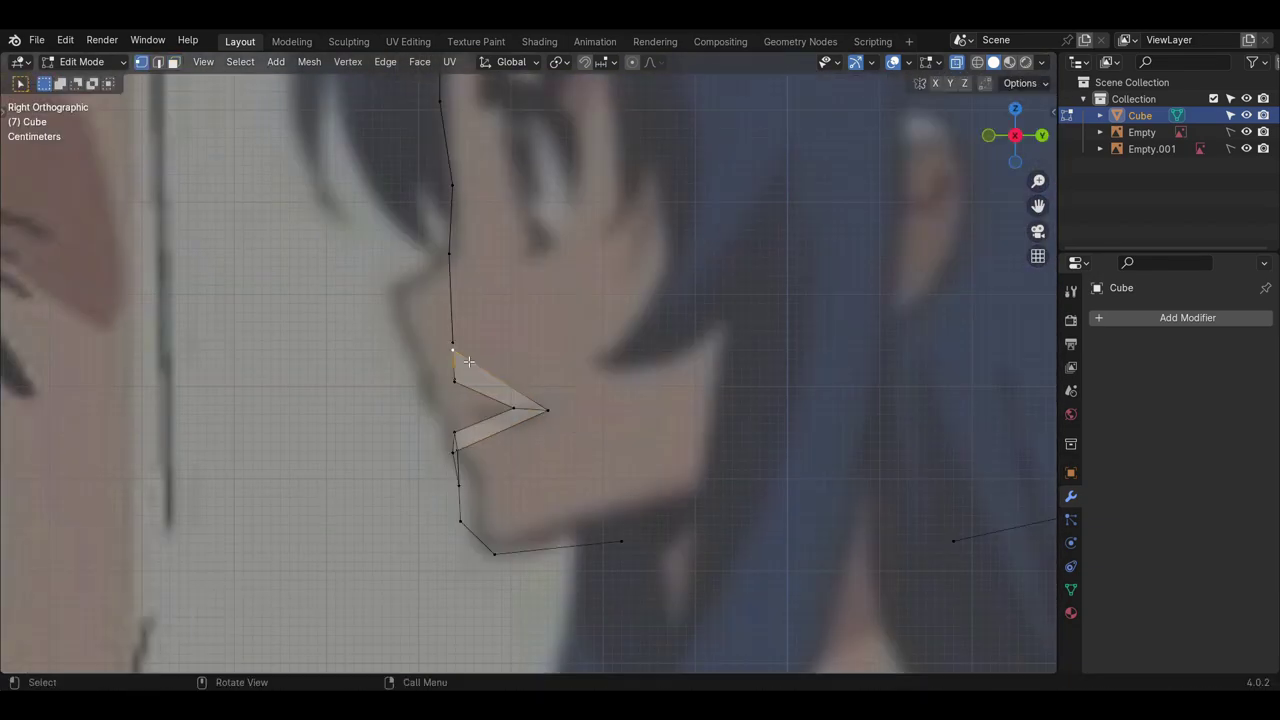
click(487, 460)
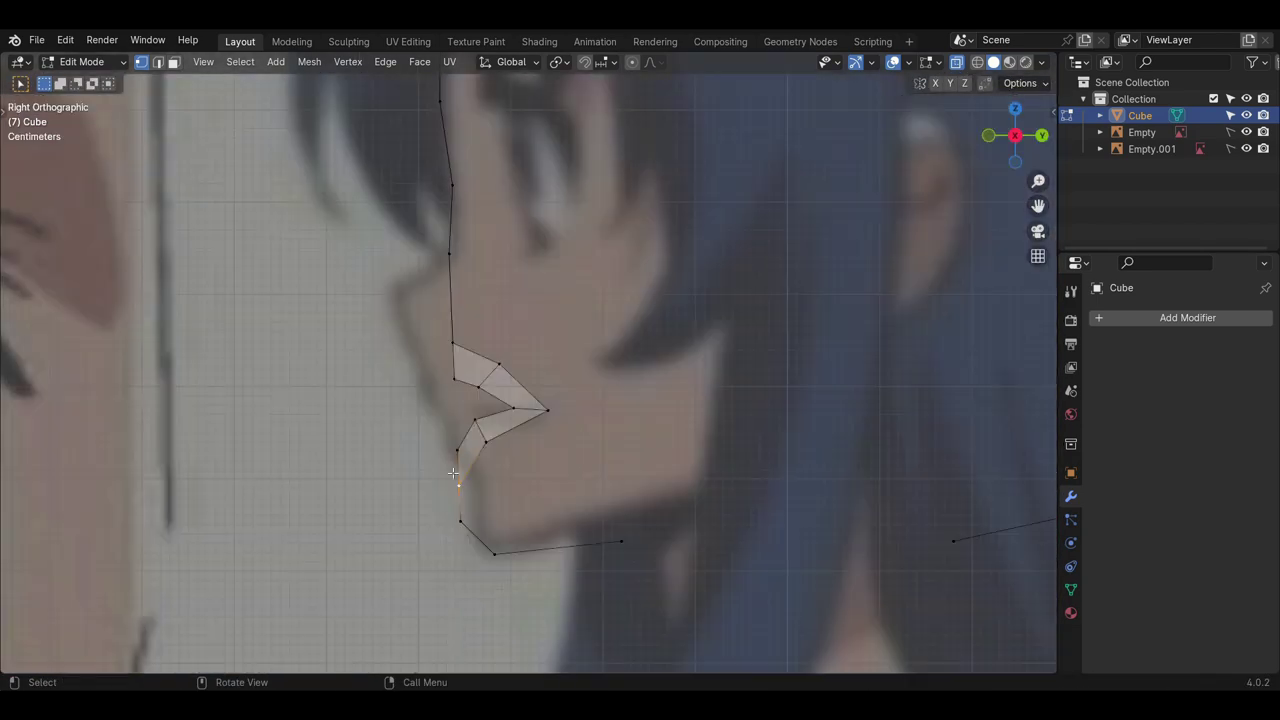
key(g)
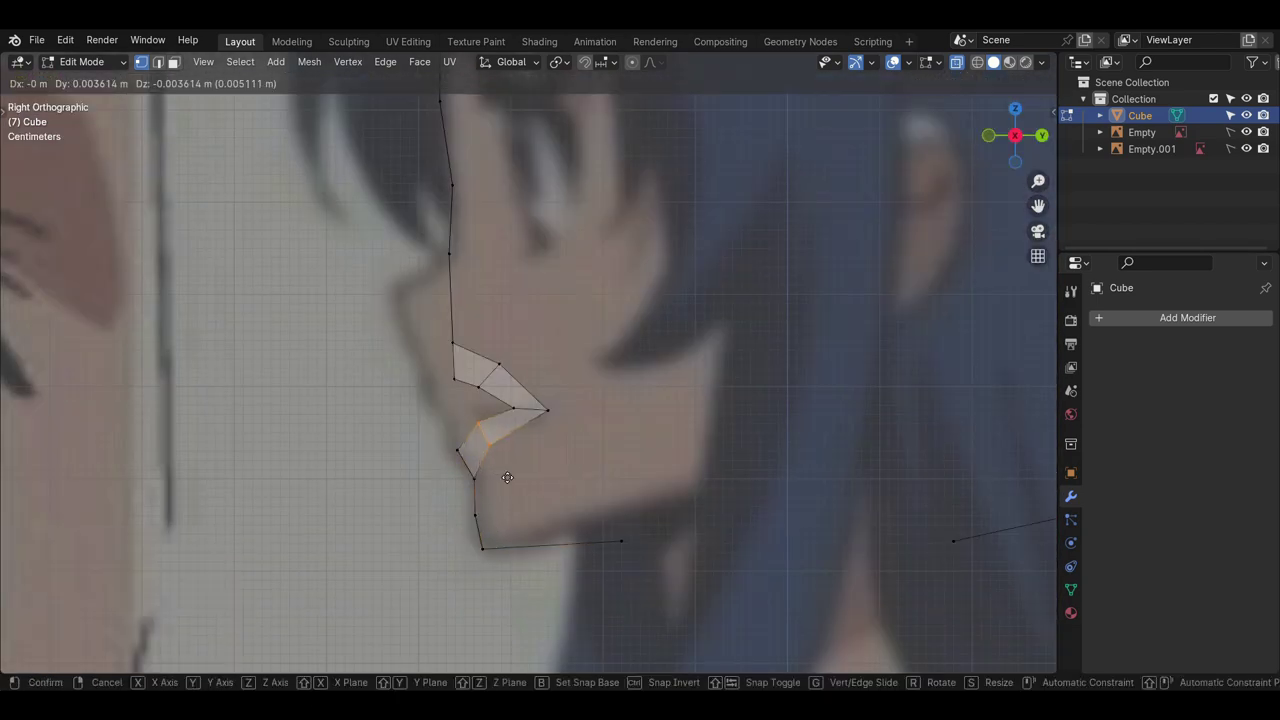
click(479, 479)
- Reposition the lower lip's middle points and the mouth corner points in side view to even out the mouth loop
click(500, 447)
key(g)
click(506, 449)
click(515, 409)
key(g)
click(521, 417)
click(550, 414)
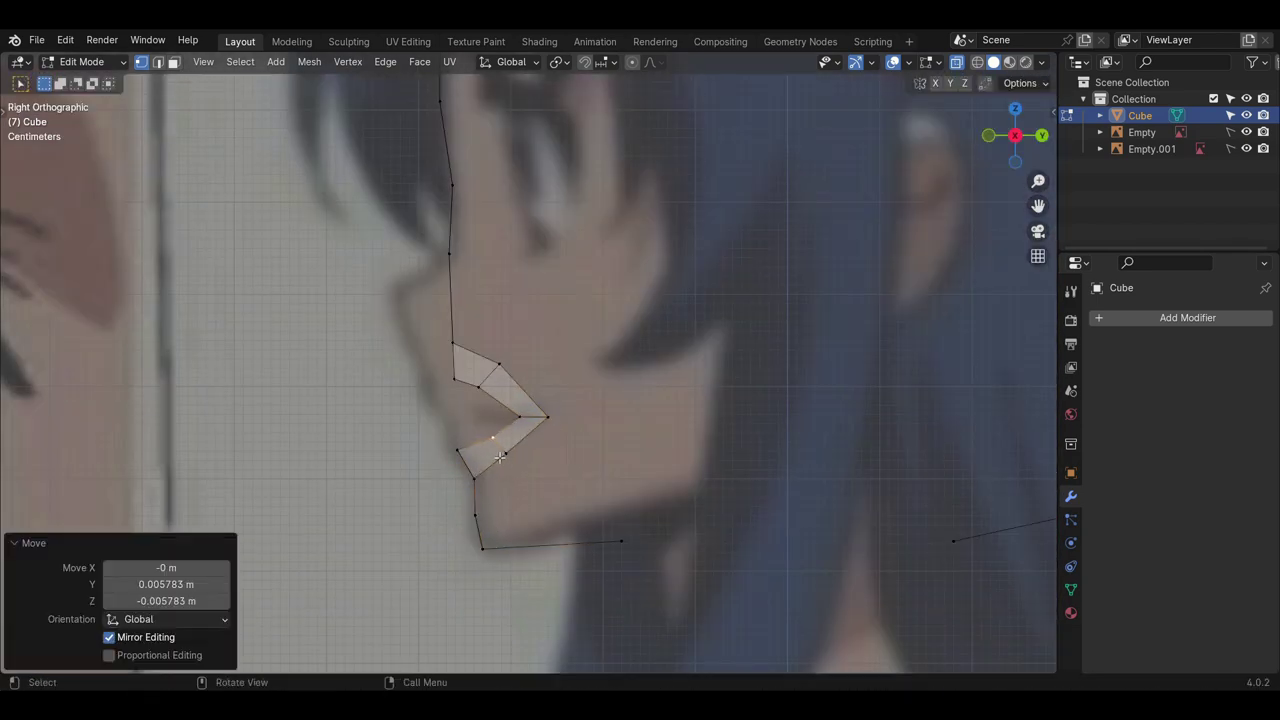
- Move the upper lip's center point forward about -0.02 m in Y and adjust the lip loop's outer points
click(453, 344)
key(g)
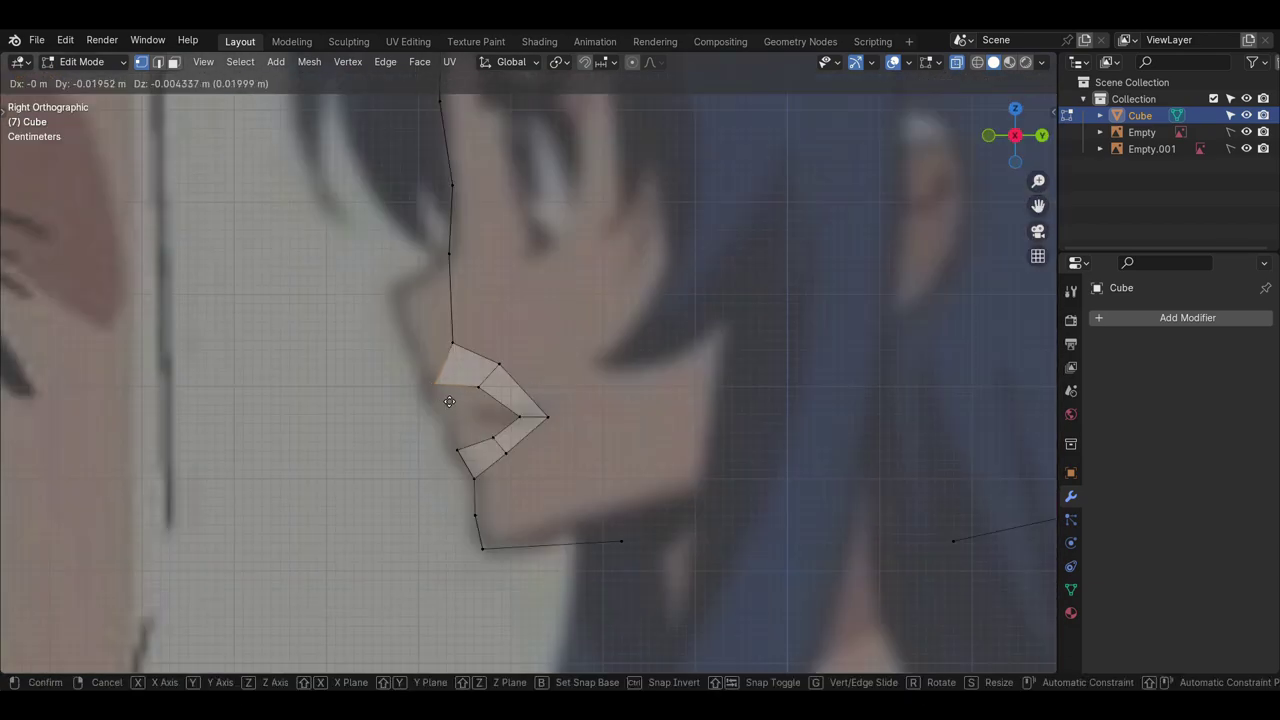
click(440, 381)
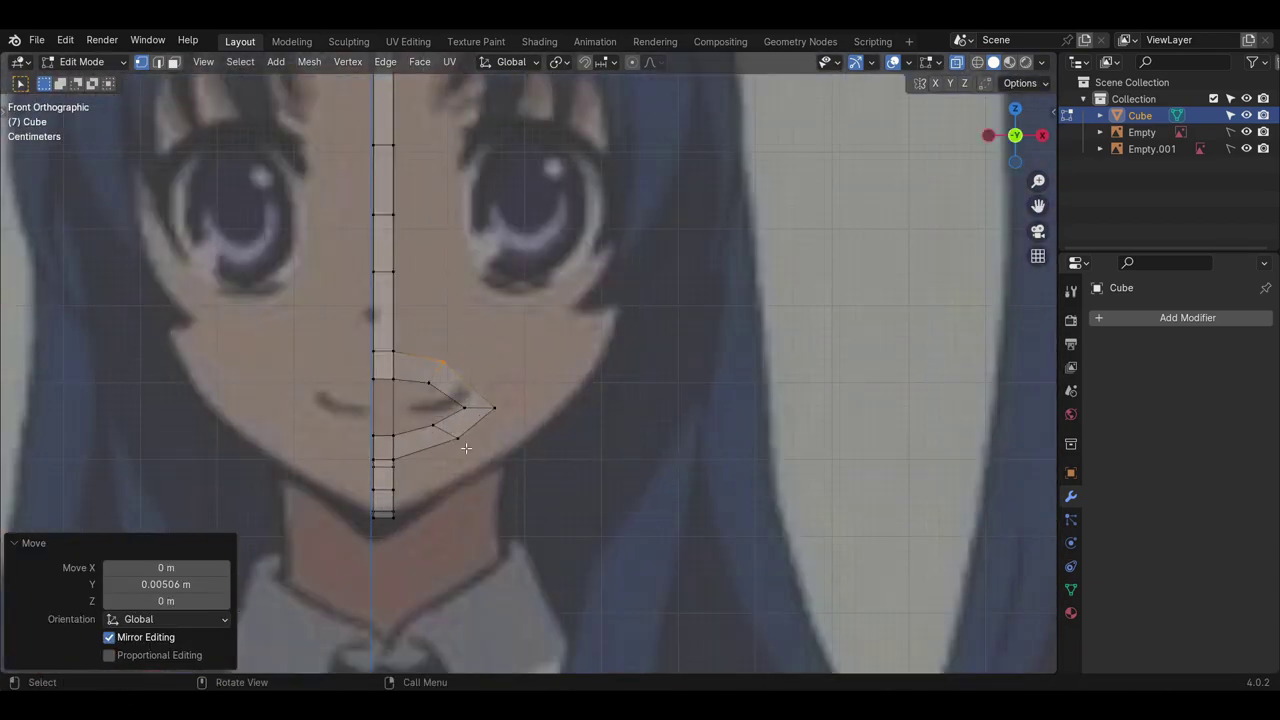
key(g)
key(Escape)
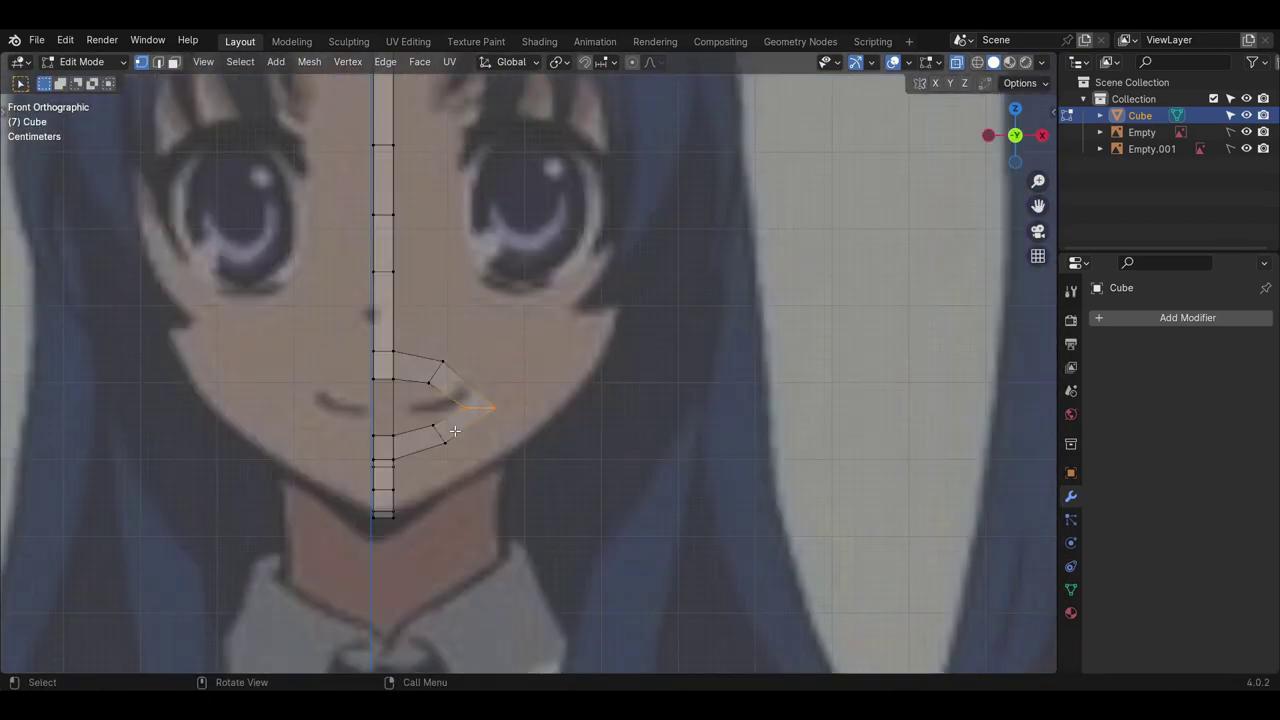
- Add a loop cut across the center strip at nose level and extrude its side edge down around the cheek in angled segments
key(ctrl+r)
click(421, 312)
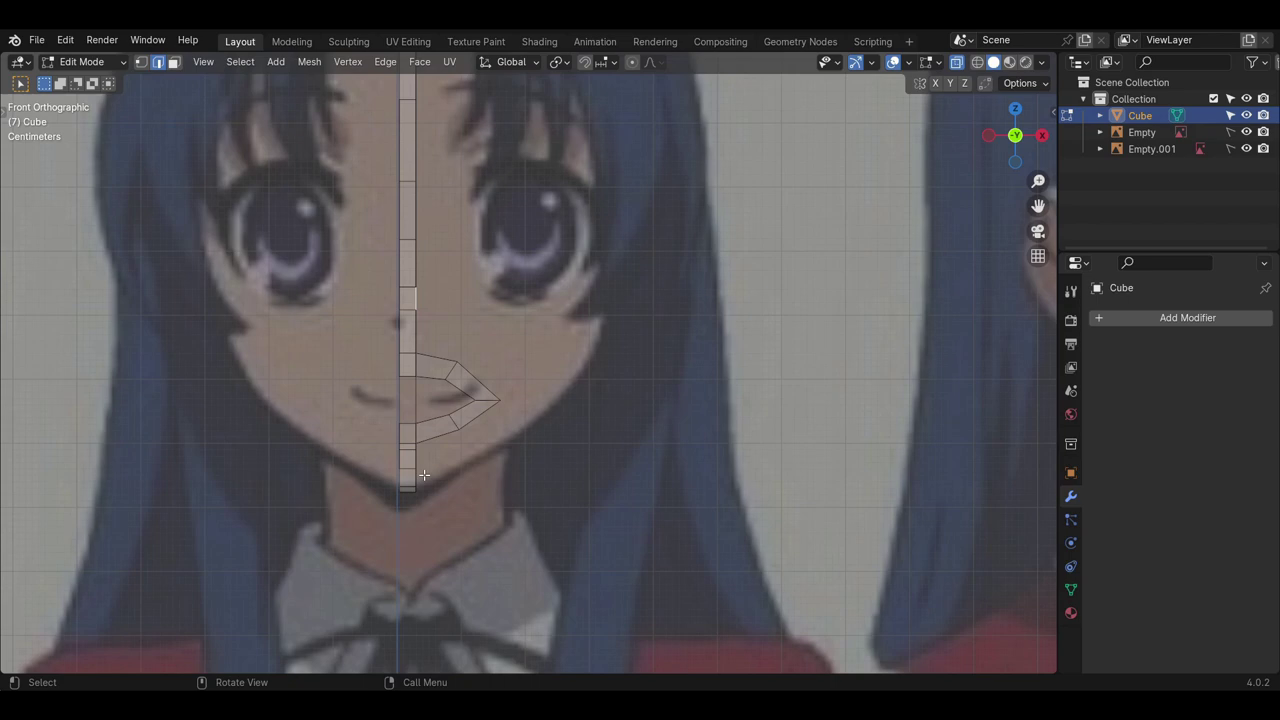
click(424, 475)
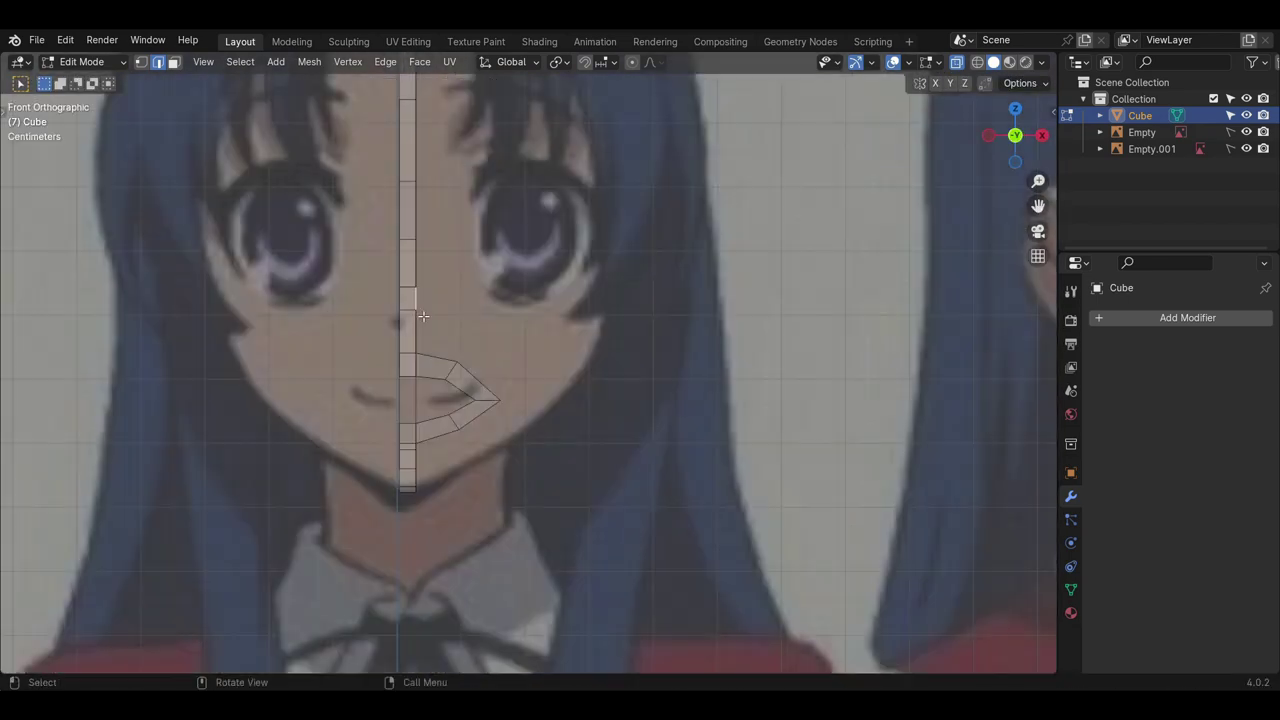
key(e)
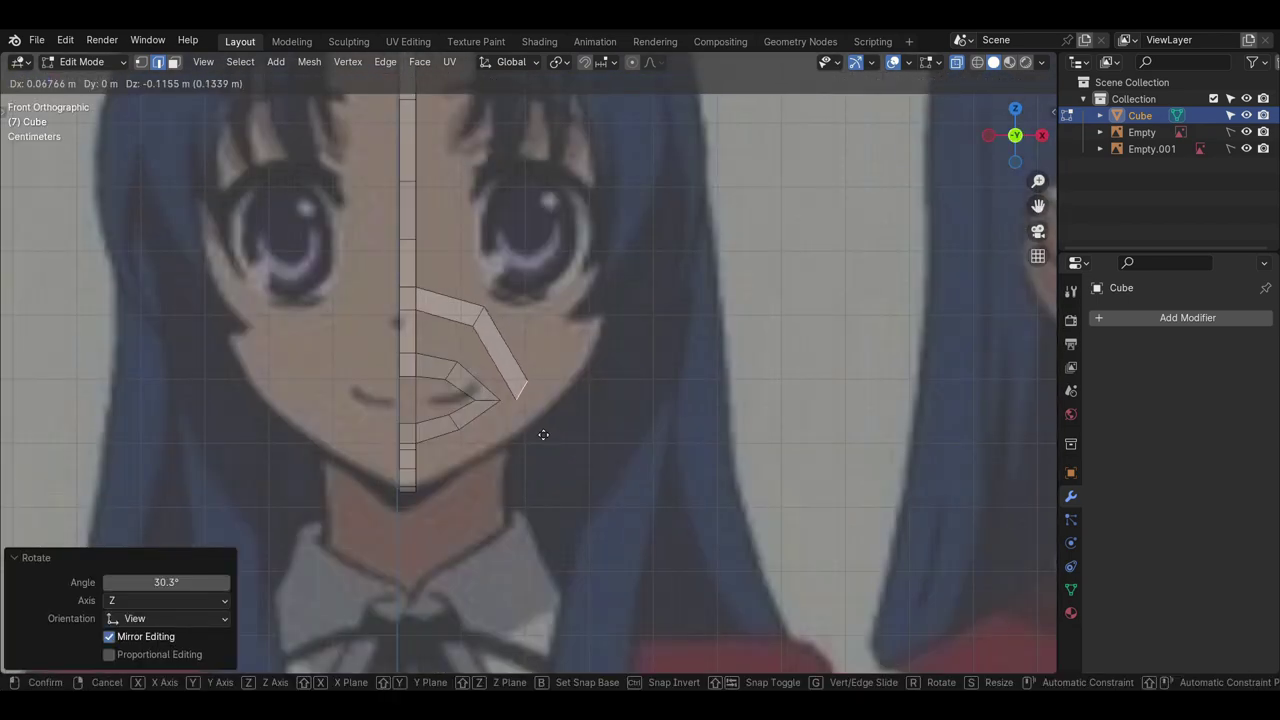
click(543, 434)
key(r)
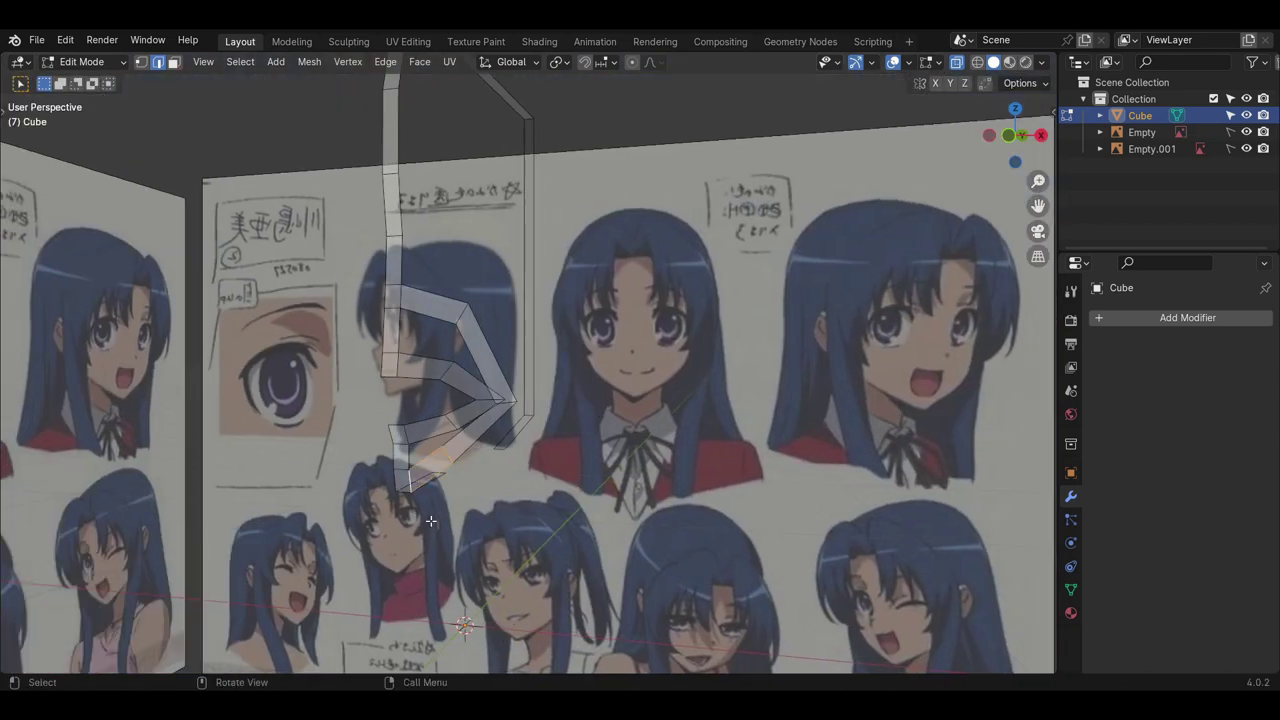
- Complete the outer face loop from the cheek corner down to the chin and scale its corner edge to about 1.16
click(428, 497)
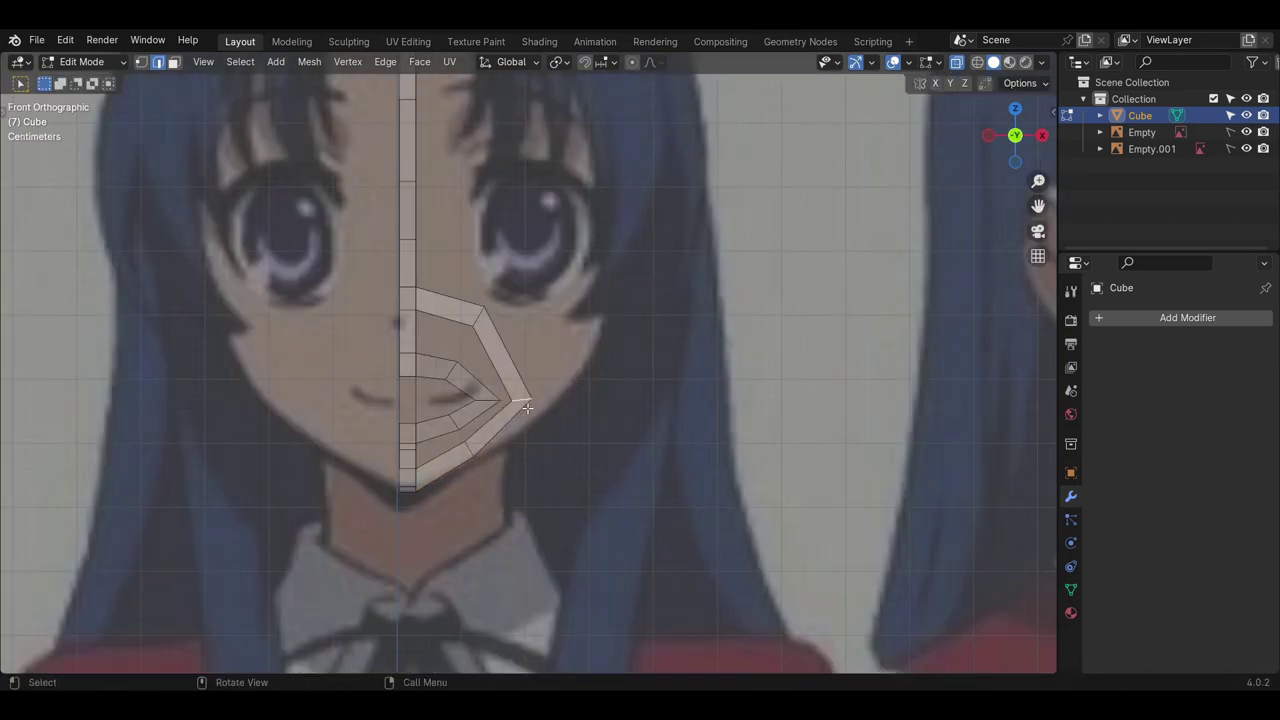
key(ctrl+e)
key(s)
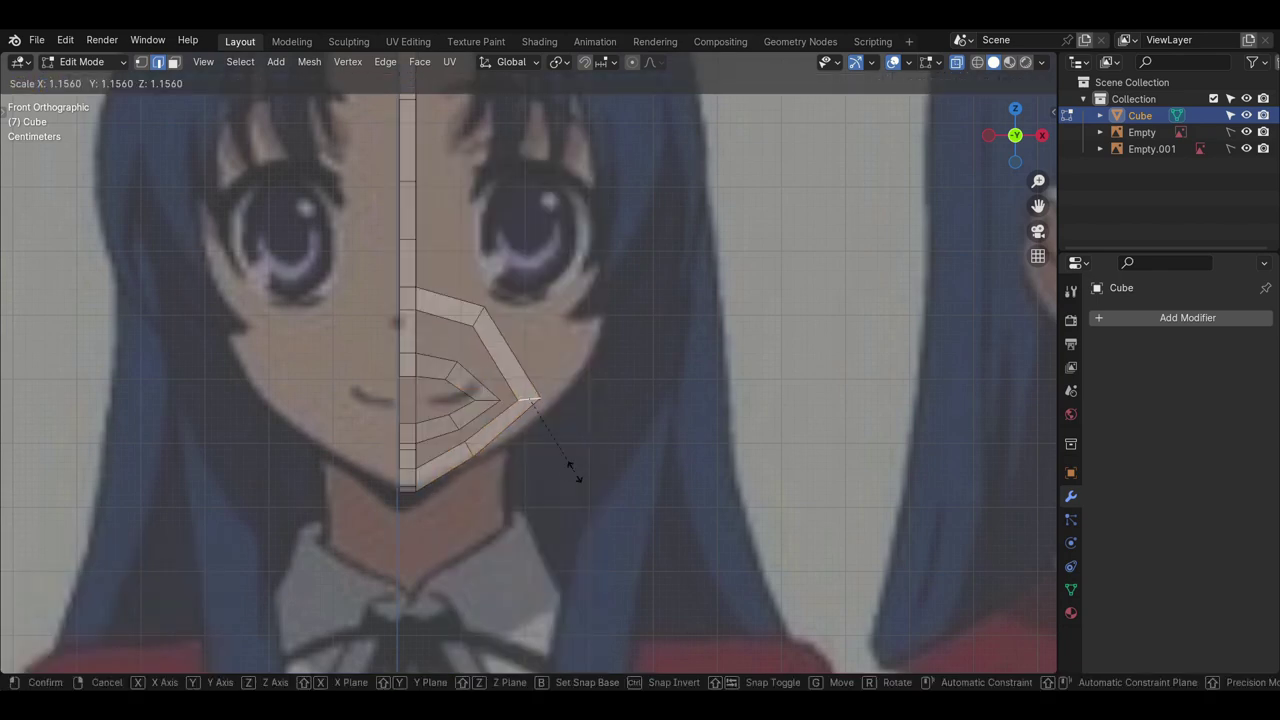
click(584, 478)
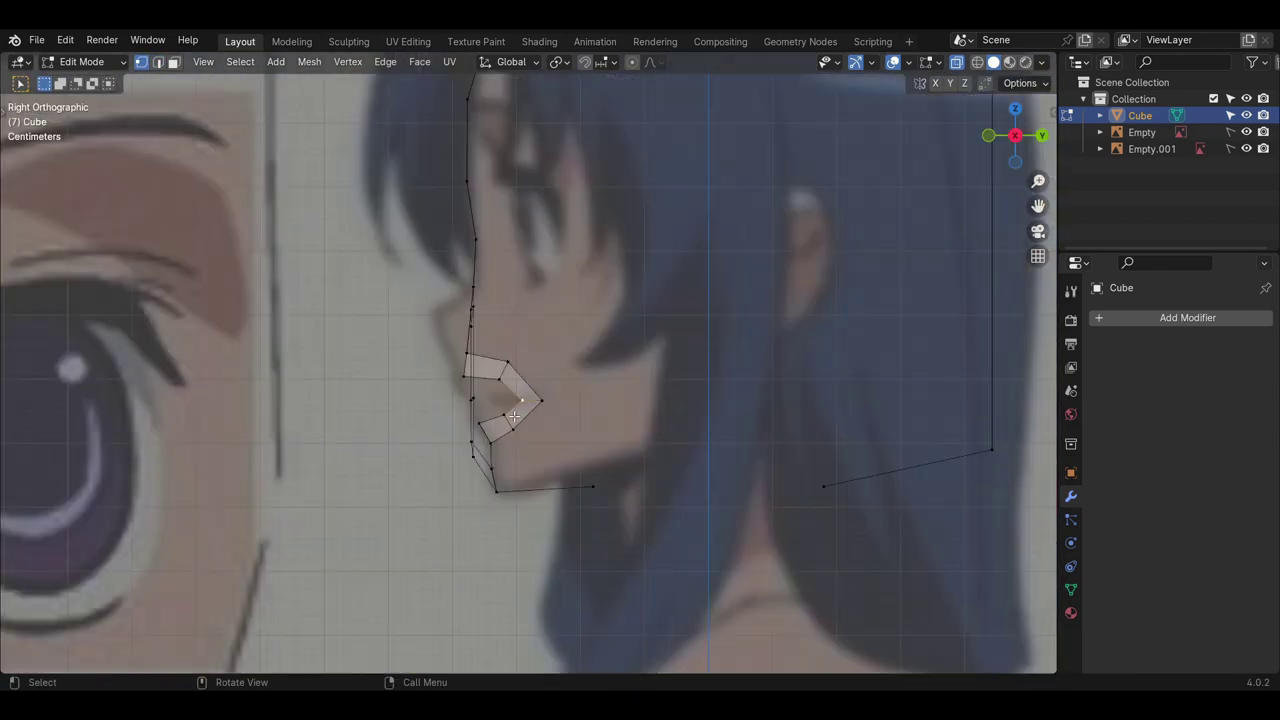
- In side view, move the outer loop's corner points and upper cheek points back to follow the cheek
key(g)
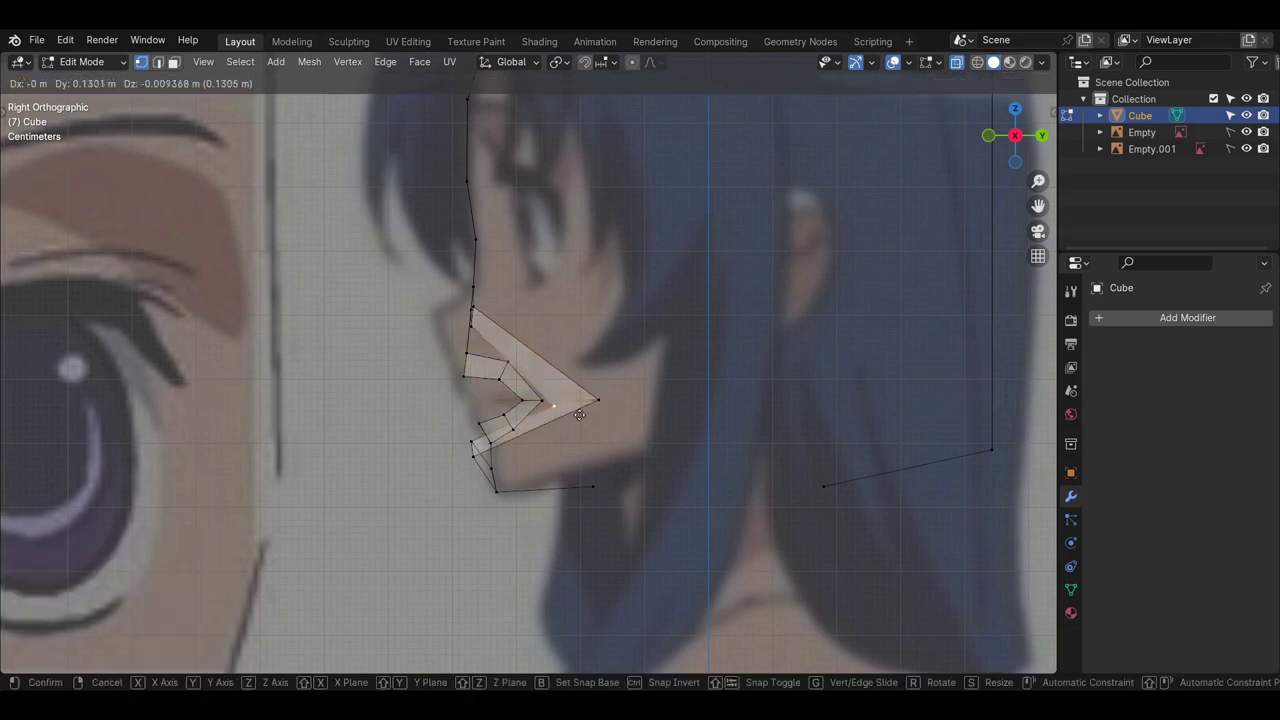
click(494, 368)
click(489, 319)
key(g)
click(556, 328)
click(484, 335)
key(g)
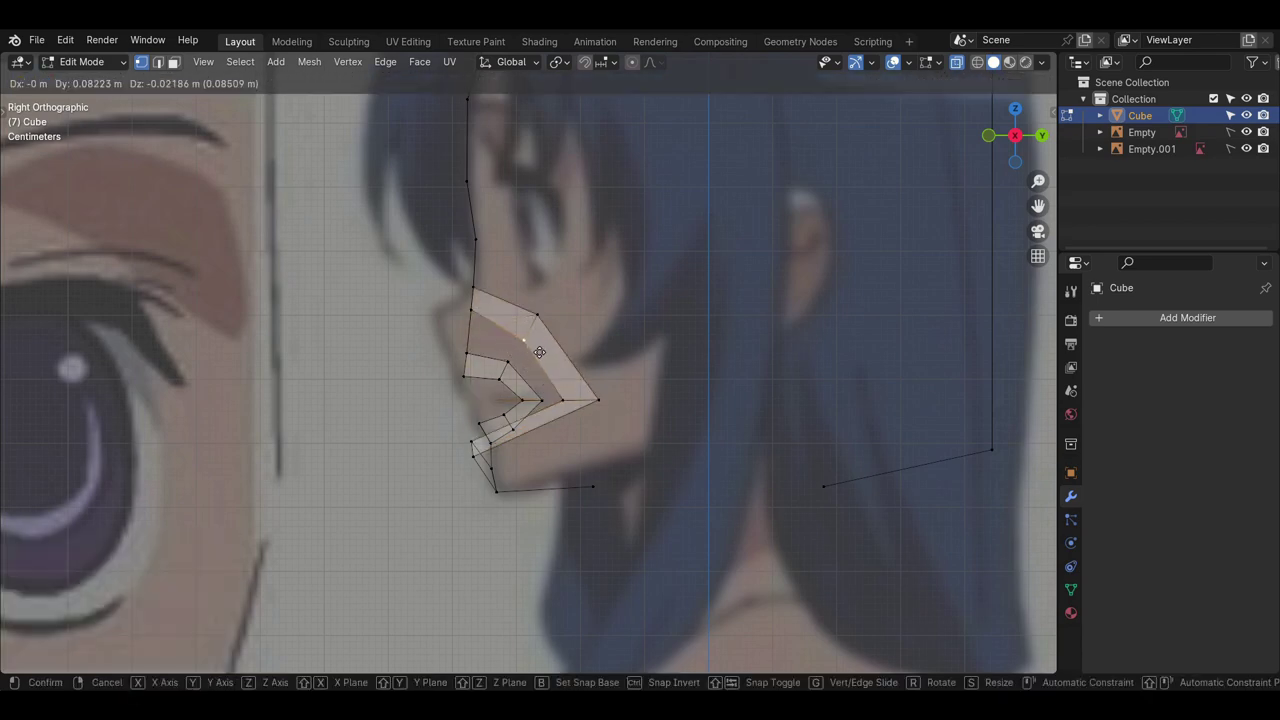
click(539, 346)
- Pull the outer loop's jaw point back about 0.10 m in Y and fill the faces between it and the mouth loop
click(549, 333)
key(g)
drag(550, 337, 550, 337)
drag(569, 405, 598, 408)
drag(478, 464, 545, 471)
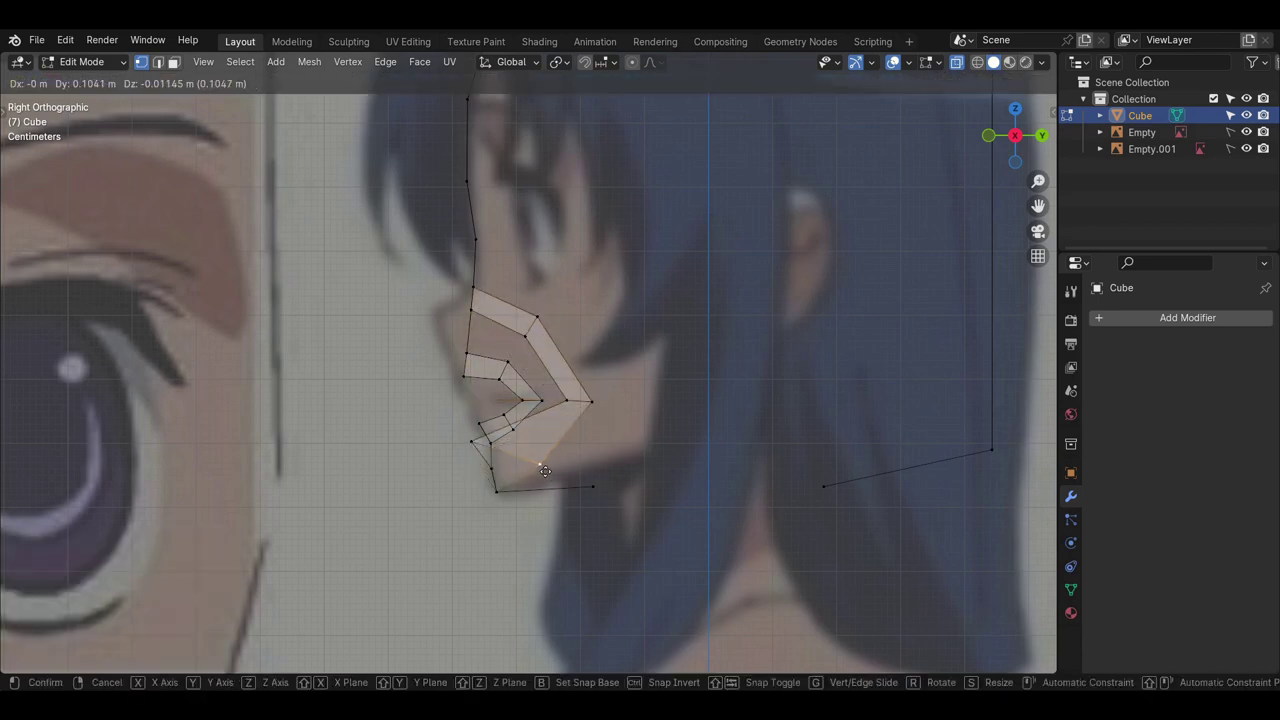
click(533, 456)
key(KP_1)
key(2)
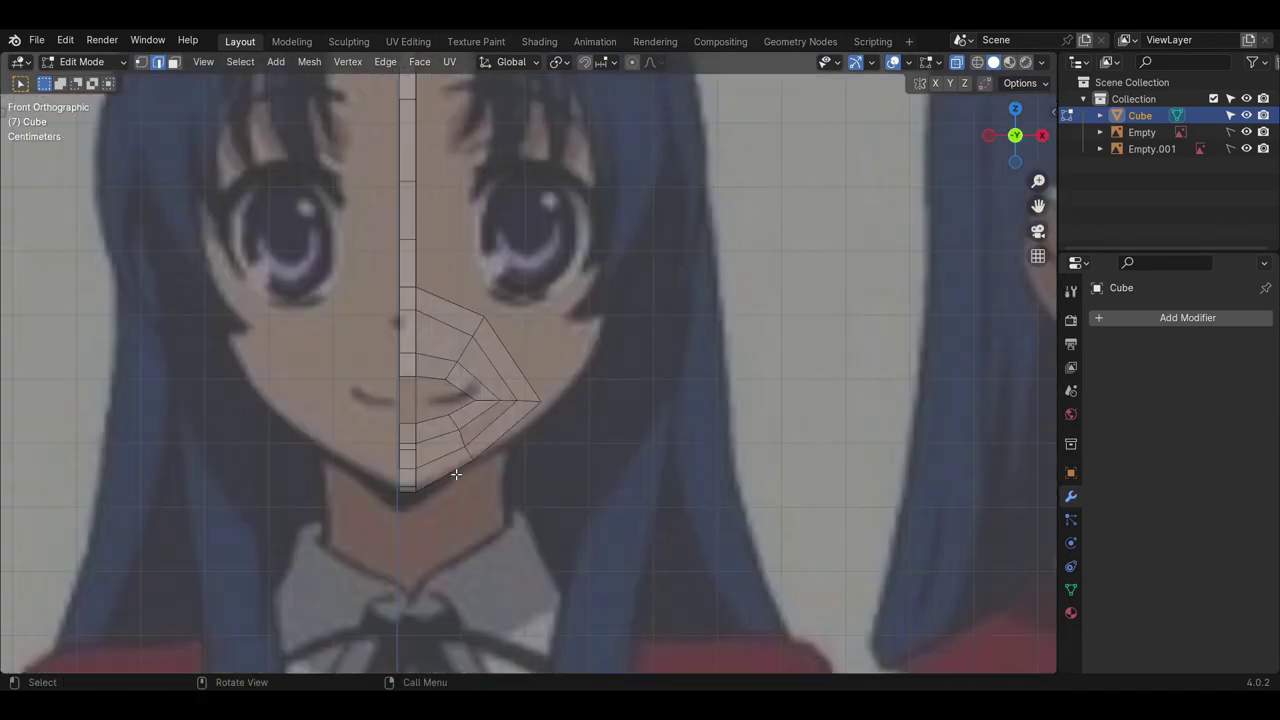
- Duplicate the upper cheek edge to the lower eyelid and extrude its vertices around the drawn eye into a closed outline
click(481, 308)
key(shift+d)
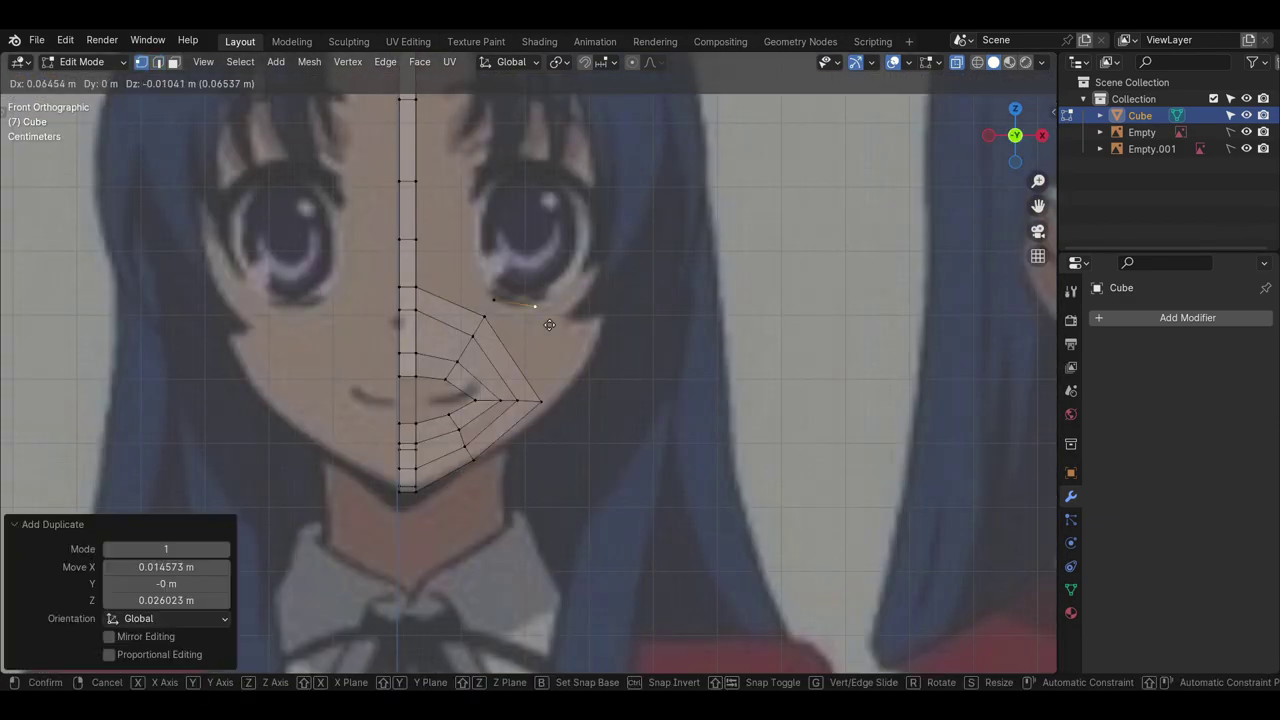
click(603, 232)
key(e)
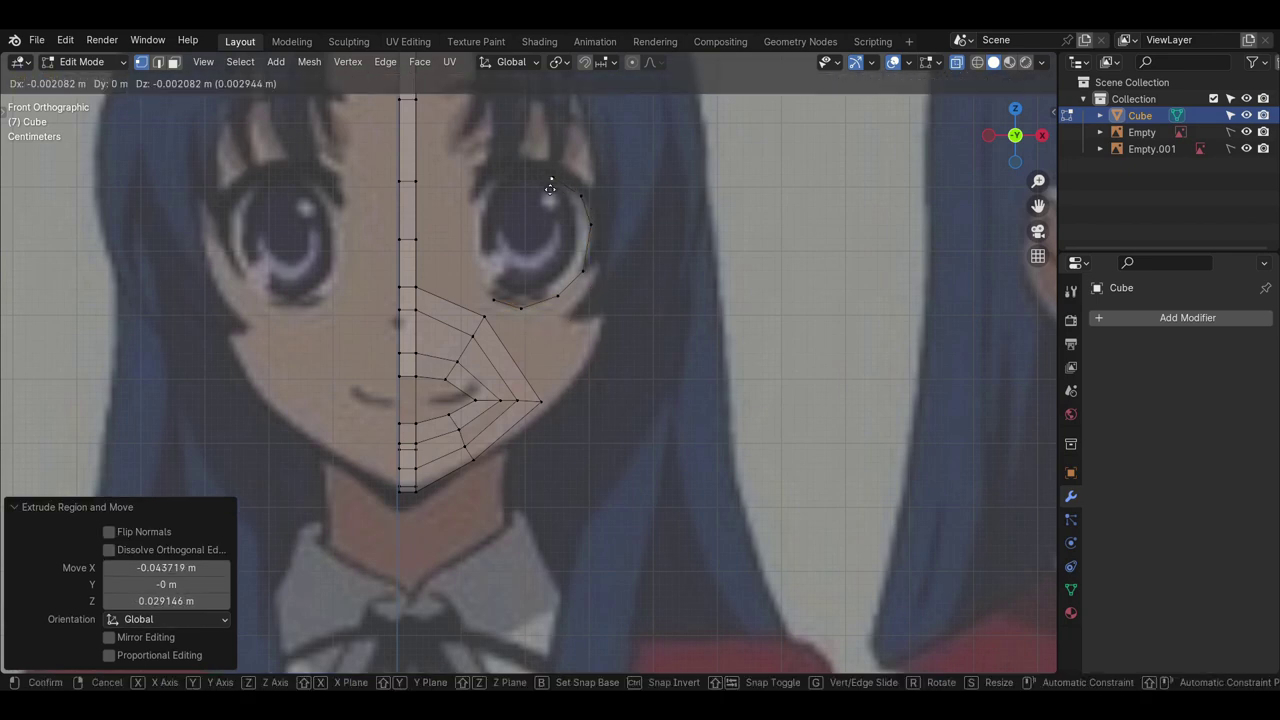
click(486, 261)
shift+click(502, 304)
key(f)
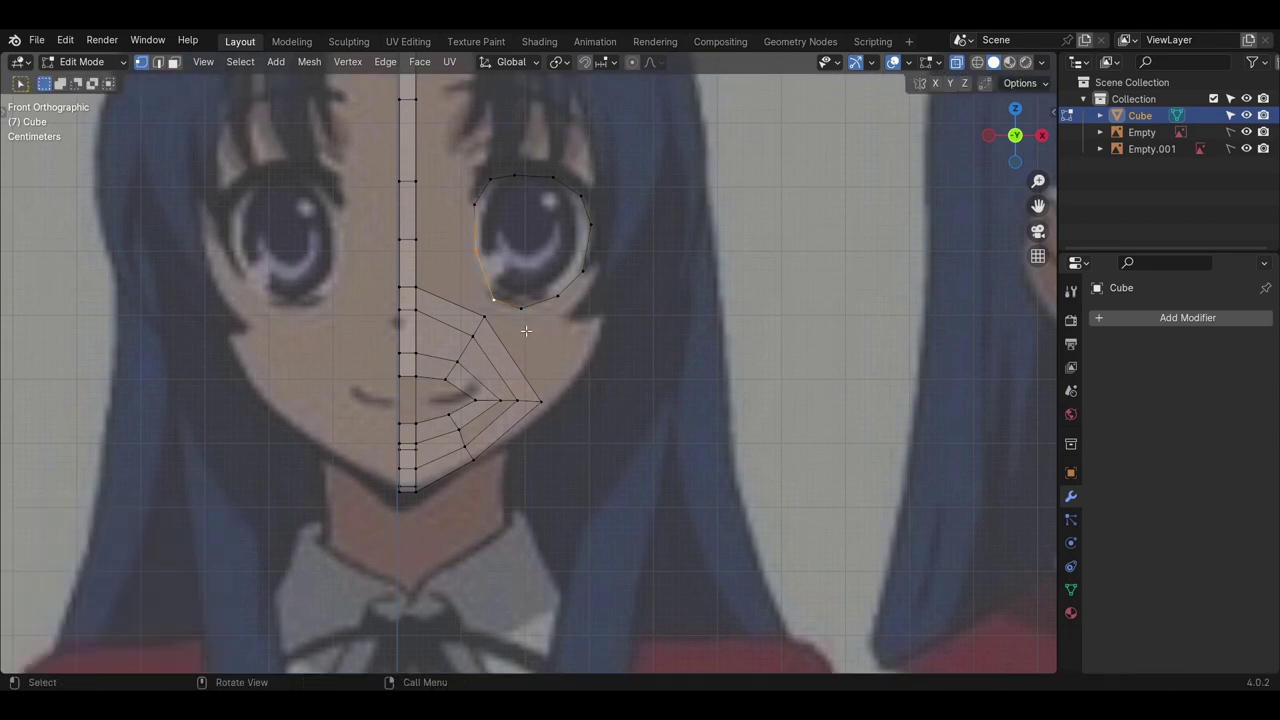
- With proportional editing on, move the eye outline's outer side back and its inner side forward in side view
click(496, 310)
middle_drag(496, 310, 570, 228)
click(571, 227)
key(KP_3)
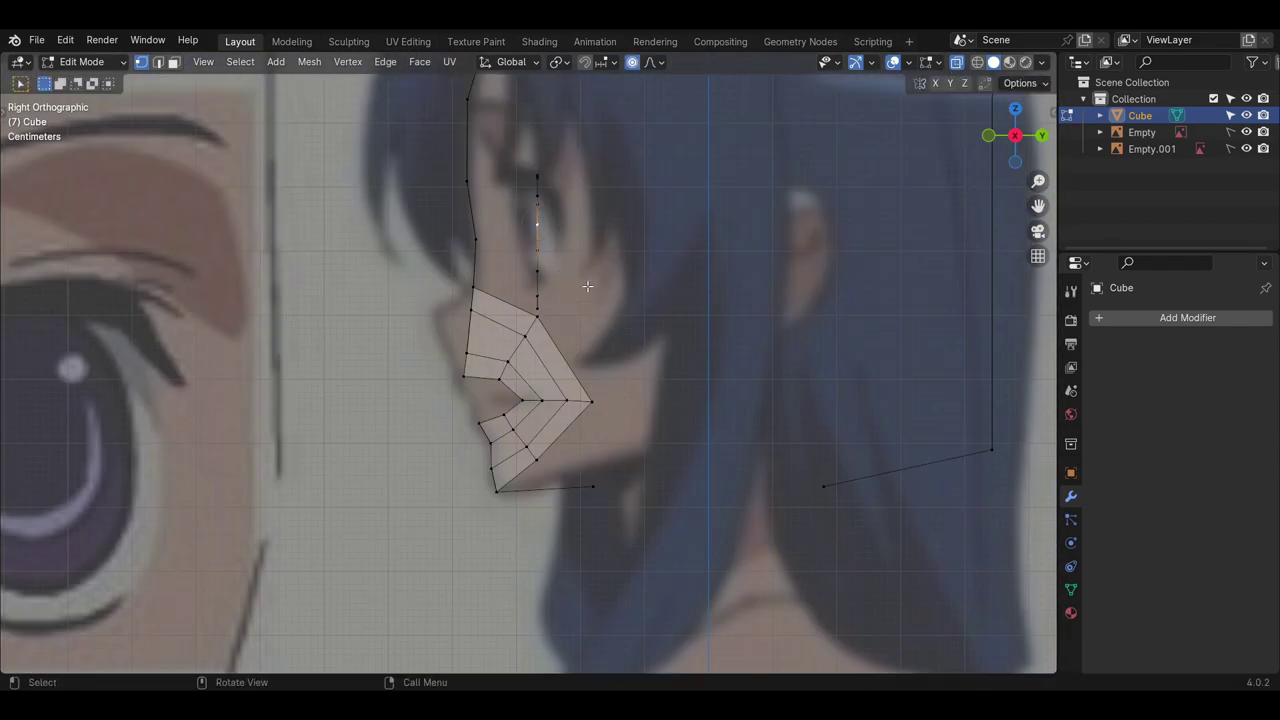
key(g)
click(624, 299)
click(539, 250)
key(g)
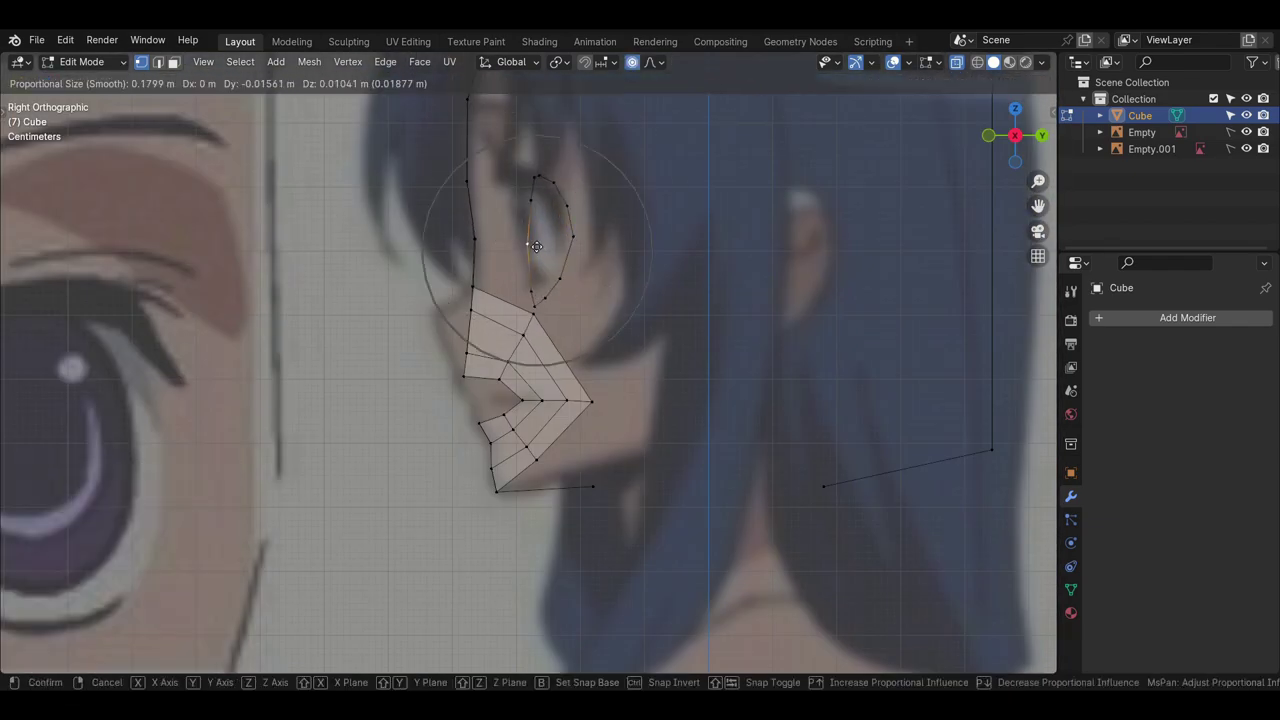
click(520, 242)
- Move the eye outline's top point forward and raise its bottom point in side view, adjusting the proportional influence size
click(536, 178)
key(g)
click(518, 179)
click(545, 304)
click(542, 311)
key(g)
scroll(542, 308, up, 12)
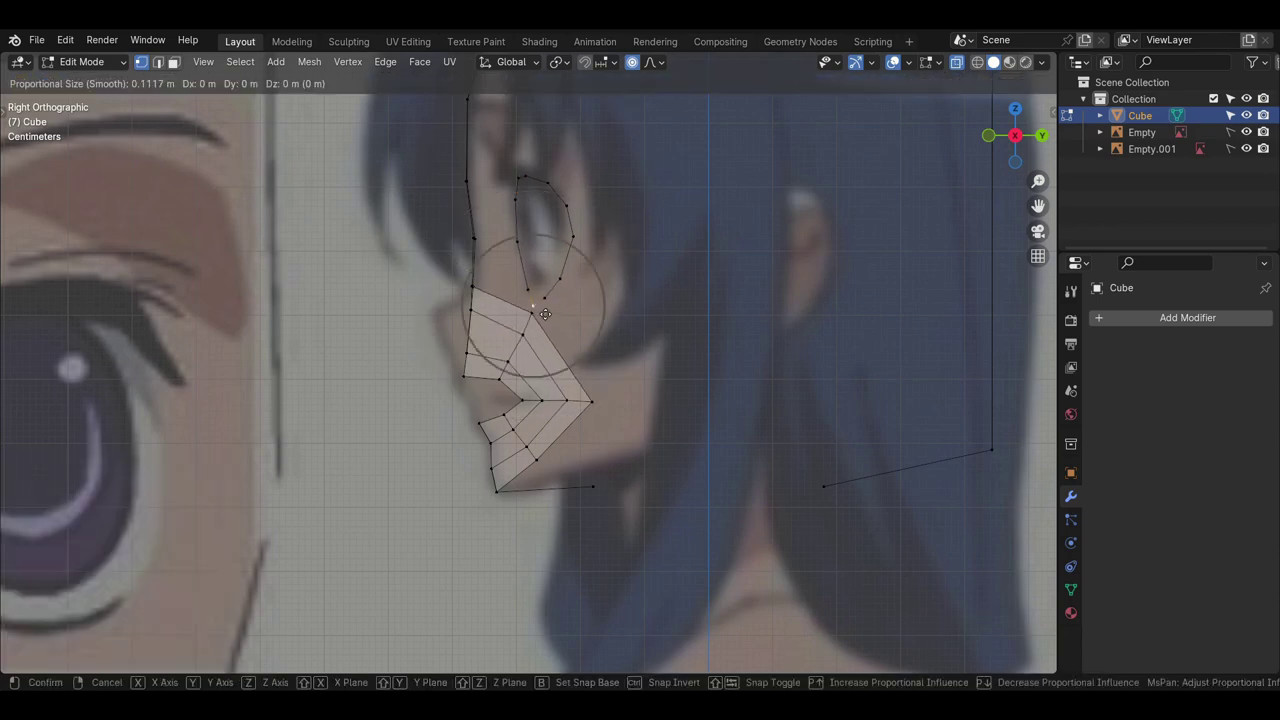
click(541, 299)
- Move the eye outline's outer-side points forward, the middle one about -0.014 m in Y, using a proportional size of 0.057
click(568, 281)
key(g)
click(569, 212)
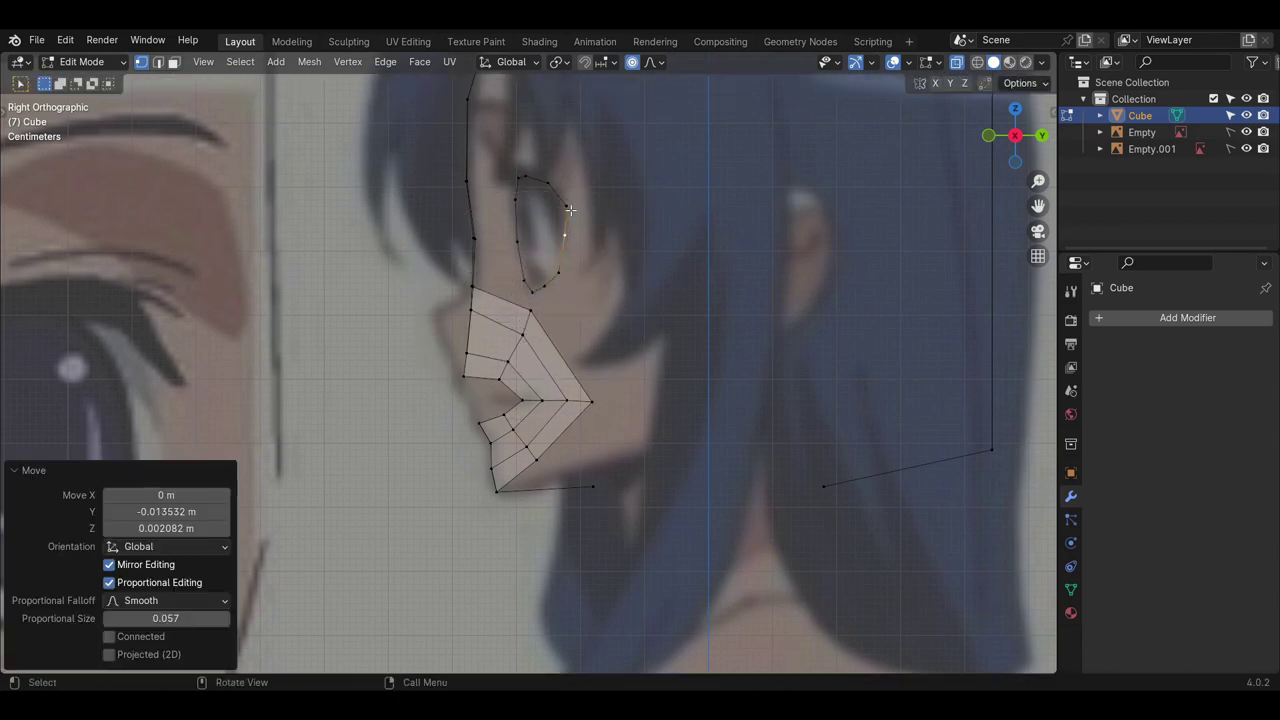
key(g)
click(573, 204)
- Fine-tune the eye outline's top and side points in side view to match the drawn eye
click(527, 178)
key(g)
click(534, 179)
click(520, 177)
key(g)
click(520, 182)
click(525, 246)
key(g)
click(578, 295)
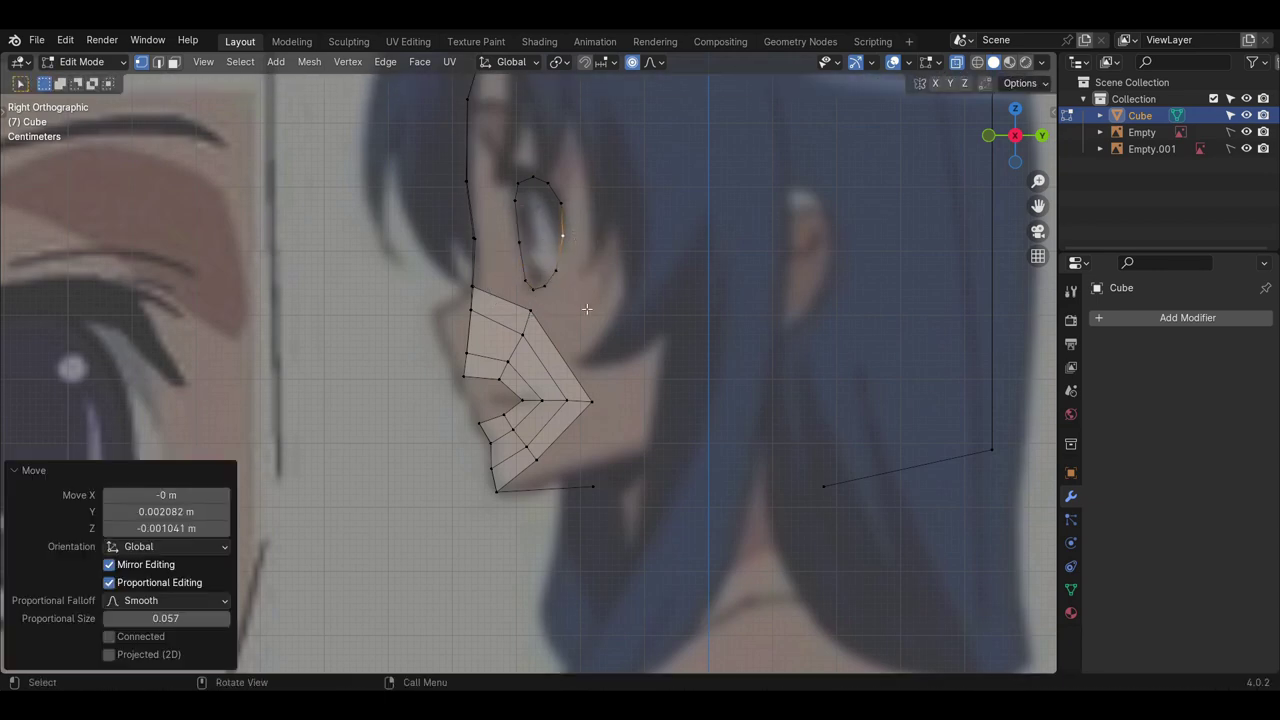
- In front view, lower the eye outline's bottom points to the drawn lower eyelid, about -0.012 m in Z
key(KP_1)
scroll(680, 354, up, 2)
click(521, 290)
key(g)
click(521, 302)
click(489, 281)
key(g)
click(488, 293)
click(557, 287)
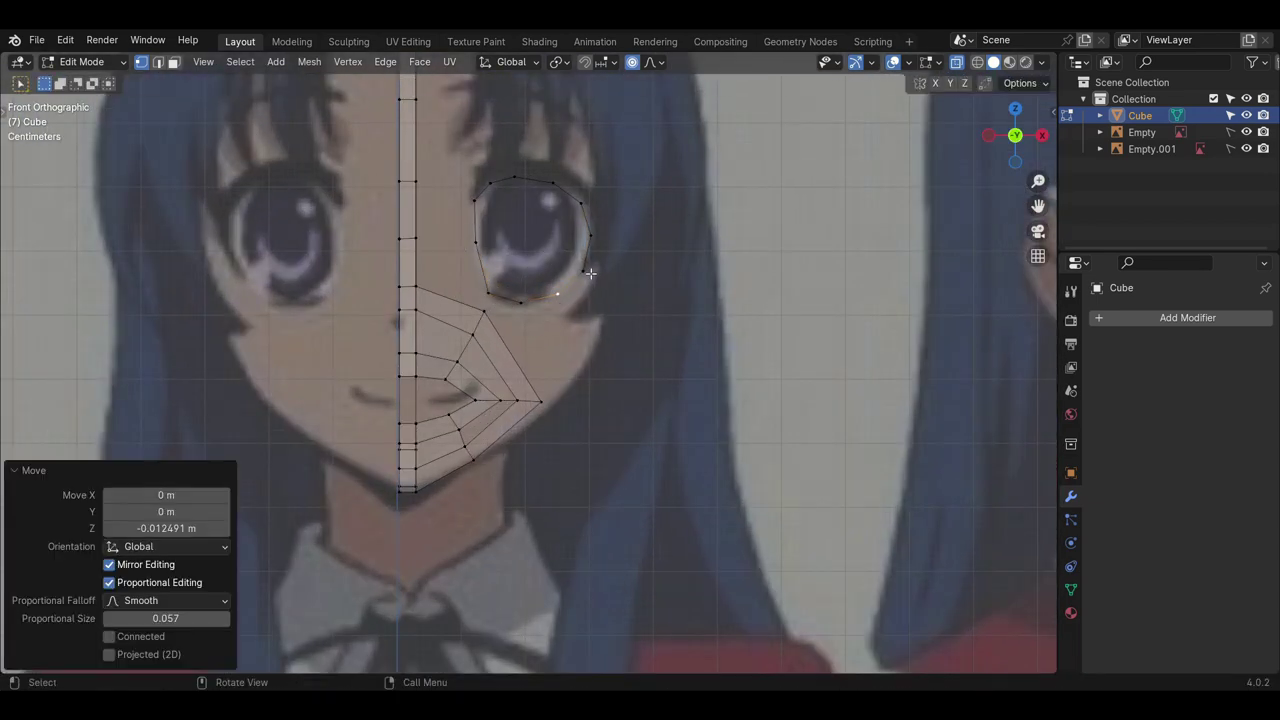
- Adjust the eye outline's outer-side and upper points in front view to follow the drawn eye
click(592, 237)
key(g)
click(593, 240)
click(584, 202)
key(g)
click(586, 203)
click(553, 183)
key(g)
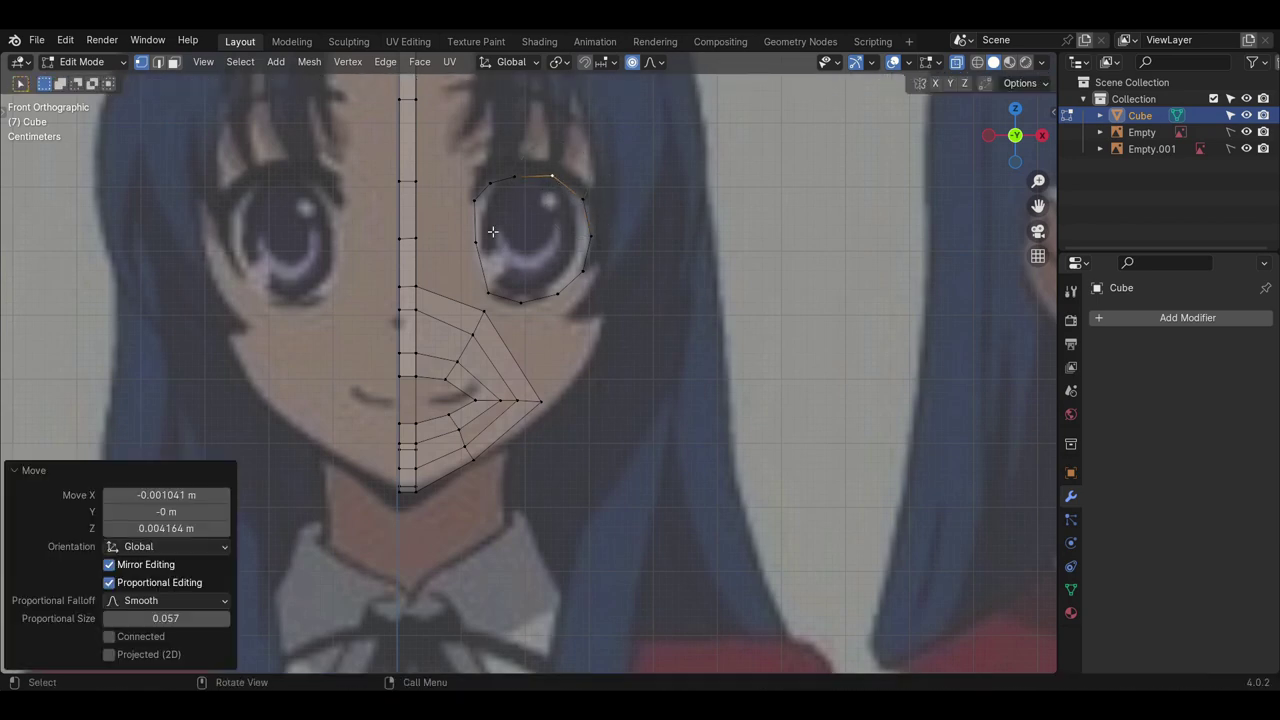
- Turn off proportional editing and reshape the eye outline's inner side, with an extra point above its lower inner corner
key(KP_3)
key(KP_1)
key(o)
click(488, 293)
key(g)
click(491, 297)
click(476, 243)
key(g)
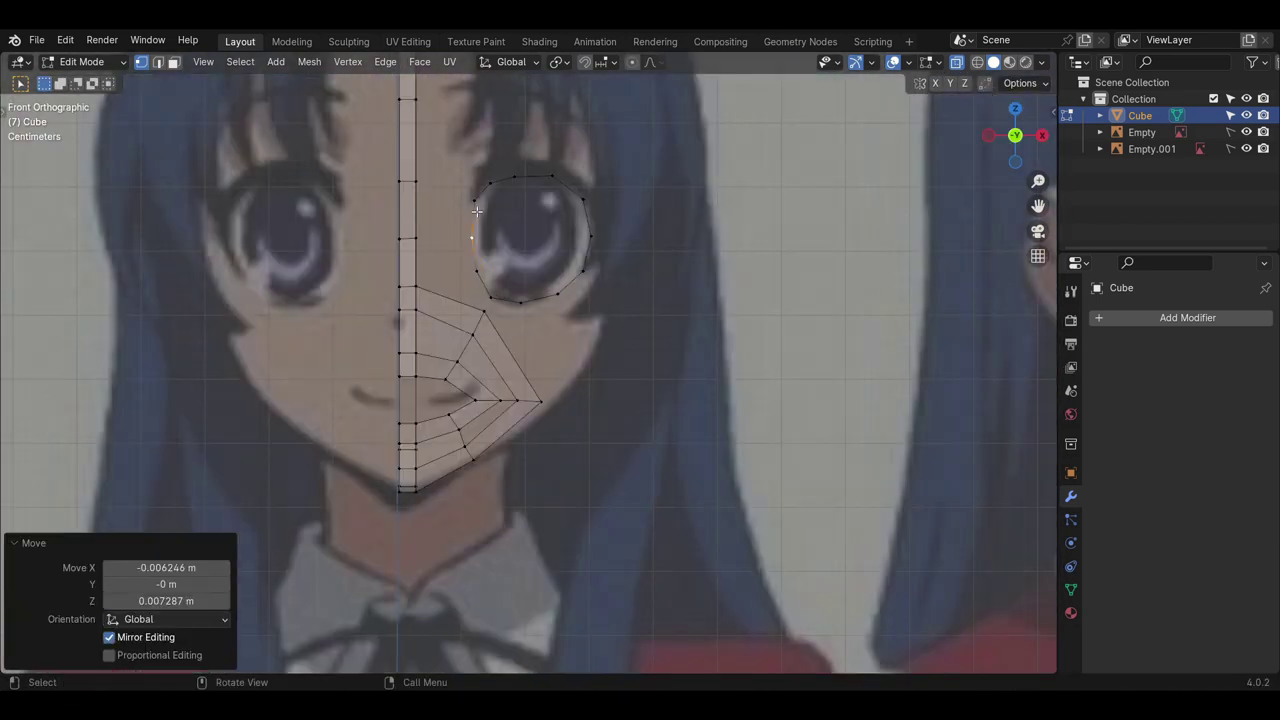
- Extrude the whole eye outline outward into a ring, scaled to about 1.18
alt+click(498, 201)
key(e)
key(s)
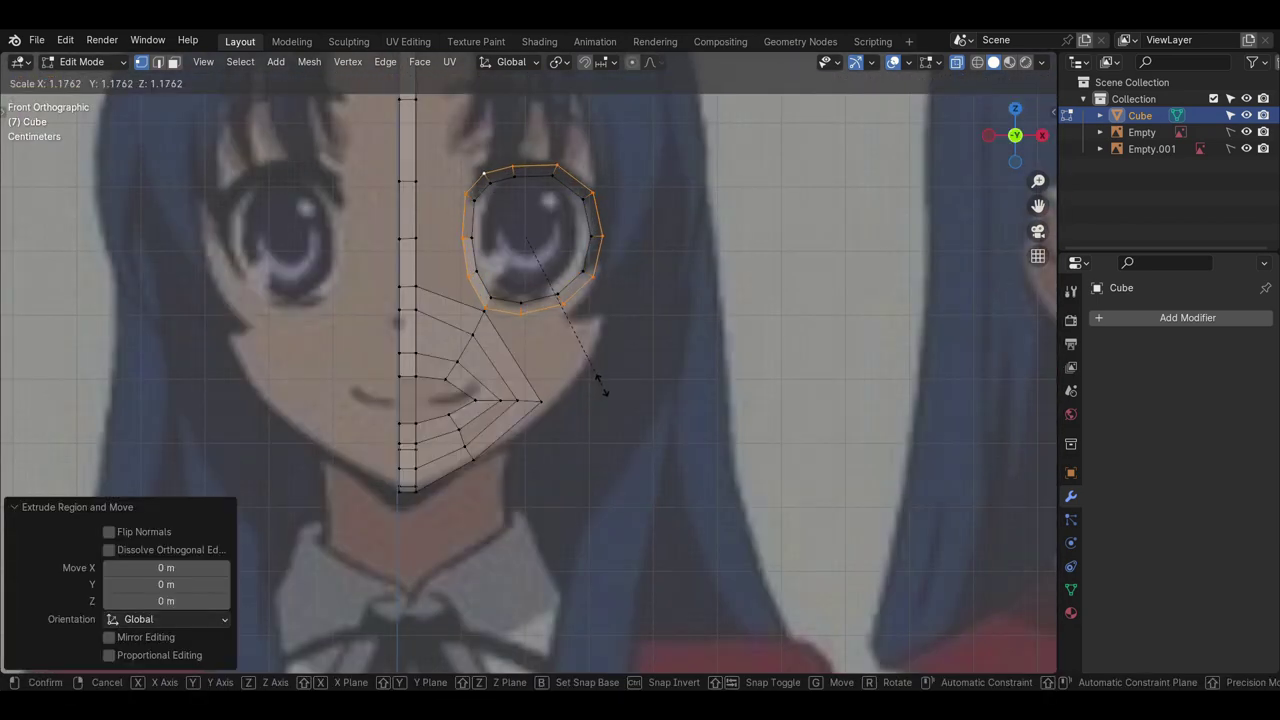
click(602, 386)
- Join the eye ring's lower inner corner to the upper cheek point and reposition the ring points above it
scroll(590, 376, up, 1)
click(479, 300)
click(461, 260)
key(g)
click(461, 256)
shift+click(466, 254)
key(g)
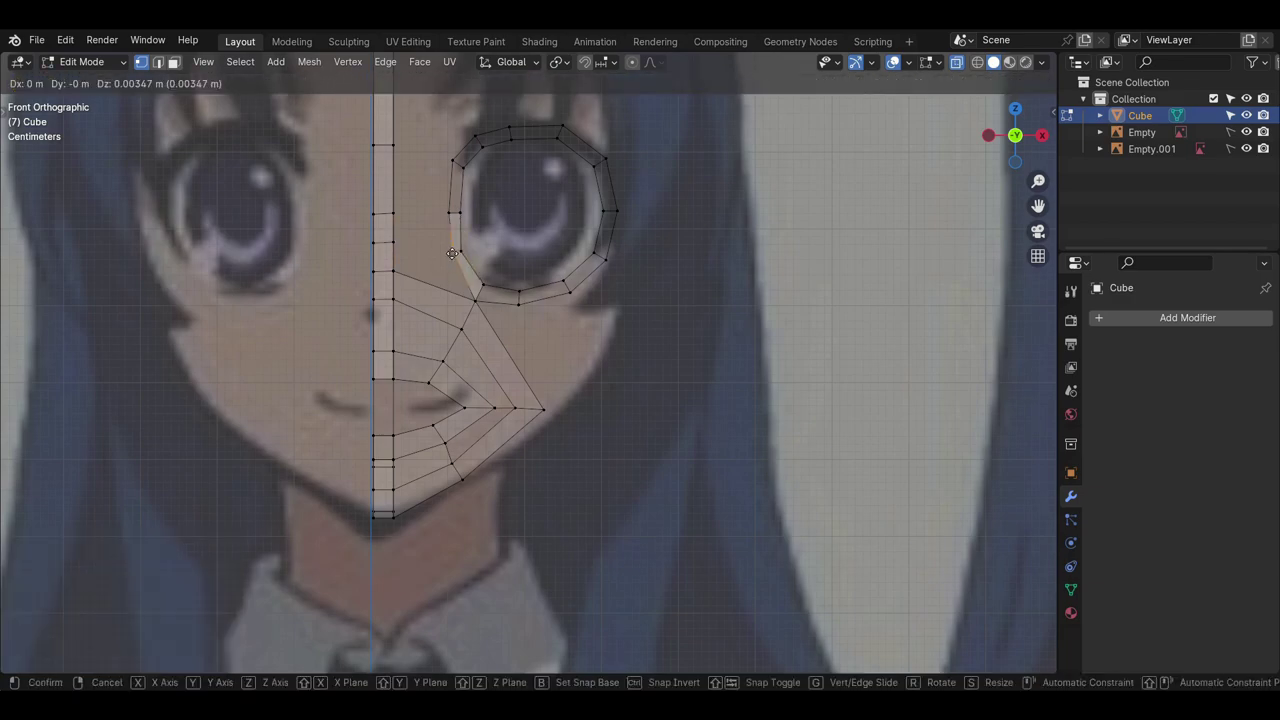
click(462, 250)
- Fill the faces between the center strip and the eye ring's inner side, and cut a vertical loop through them
key(2)
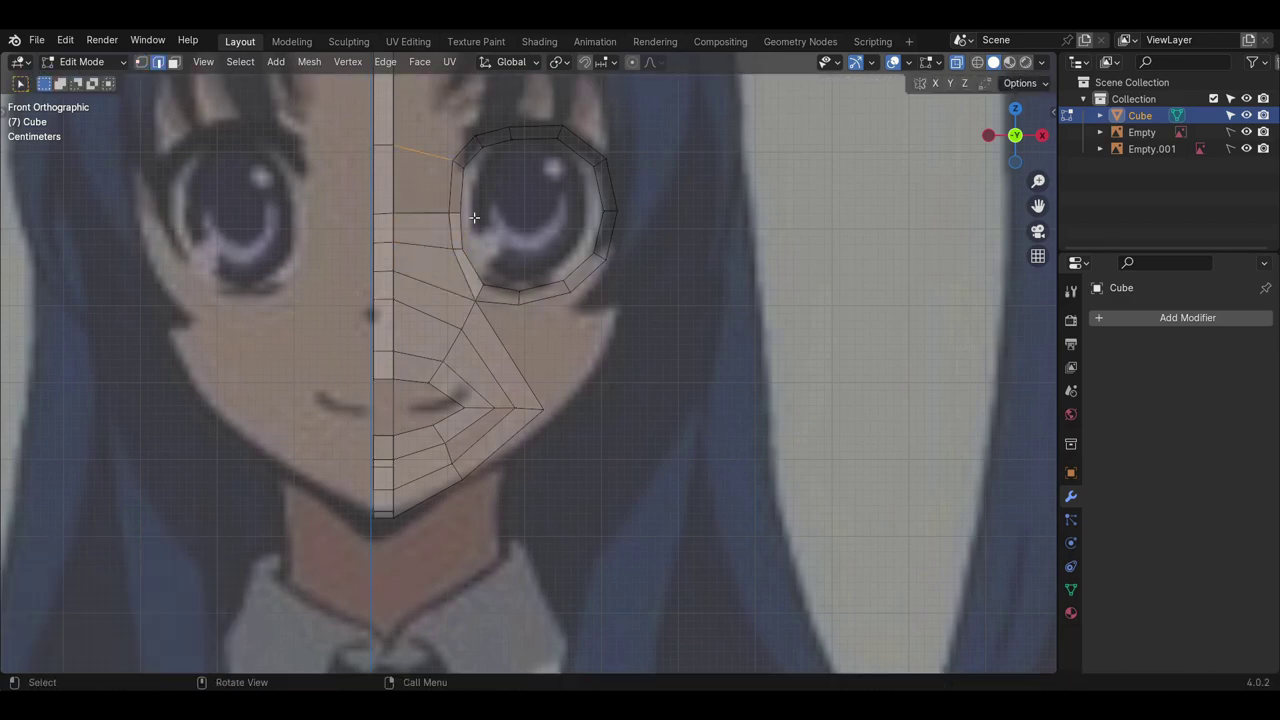
middle_drag(474, 218, 423, 280)
key(KP_1)
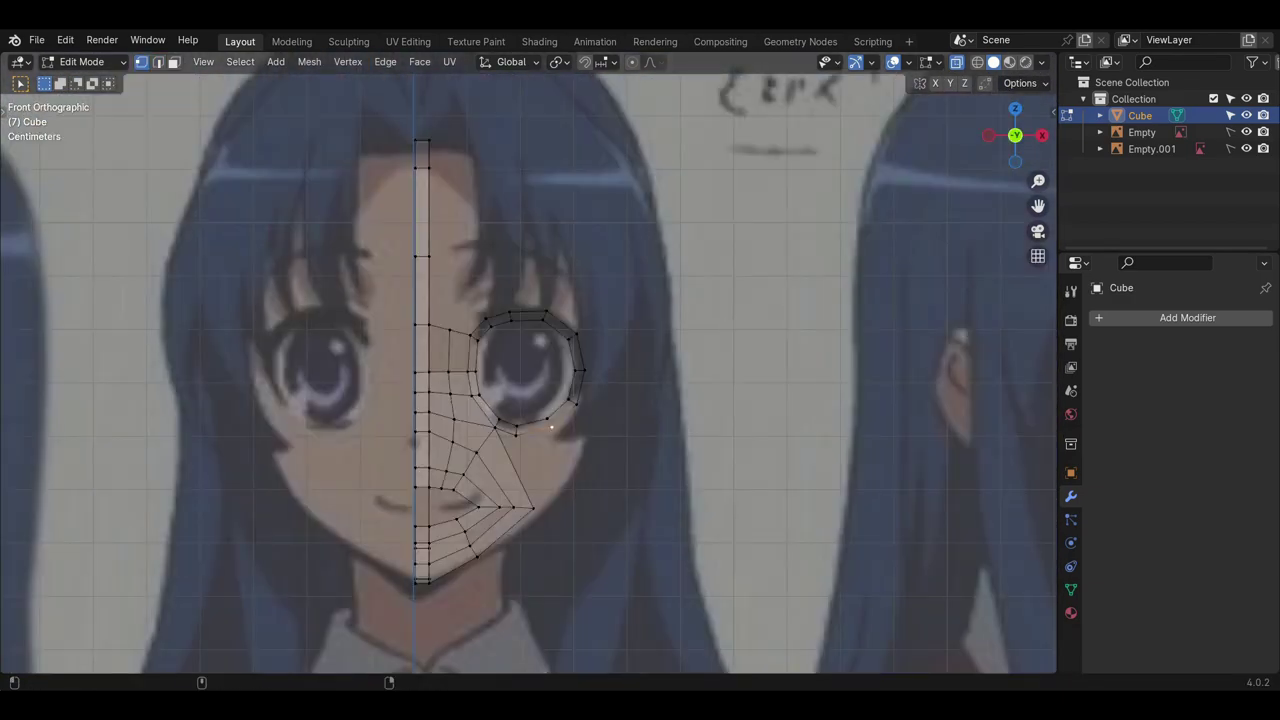
- Extrude a row of points outward above the eye ring, curving down toward its upper outer corner
key(e)
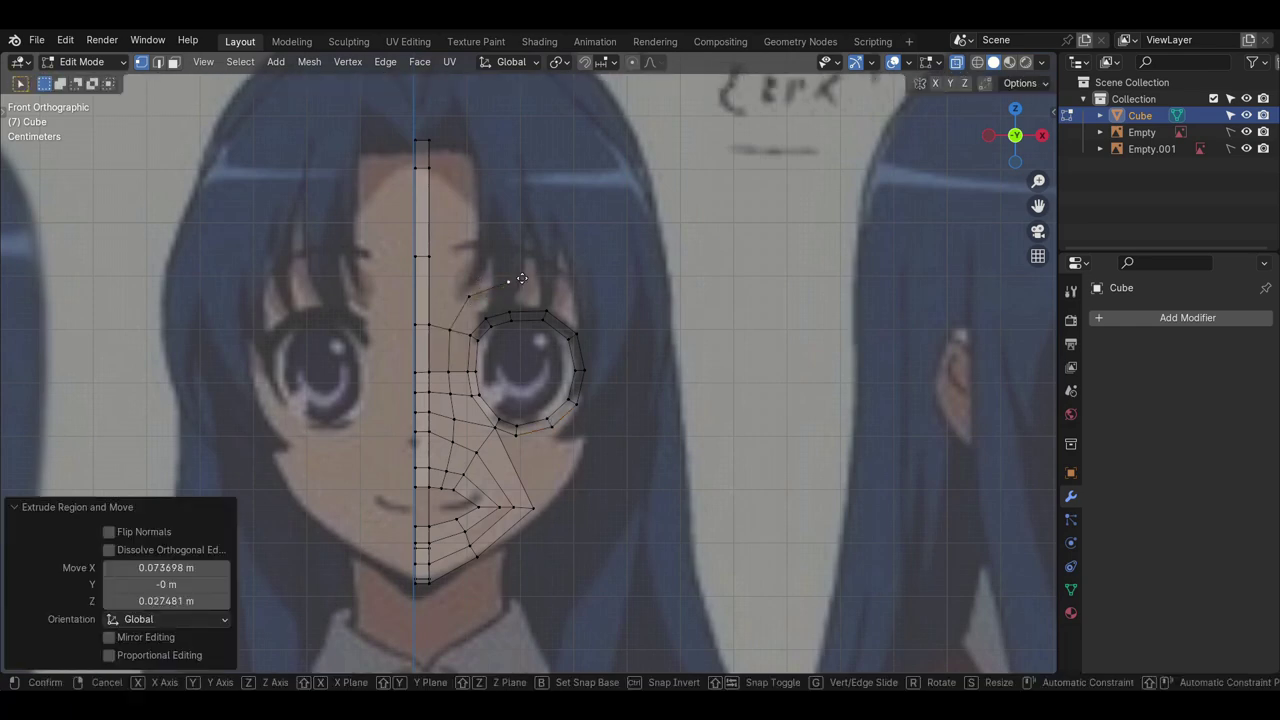
click(603, 310)
middle_drag(586, 309, 520, 340)
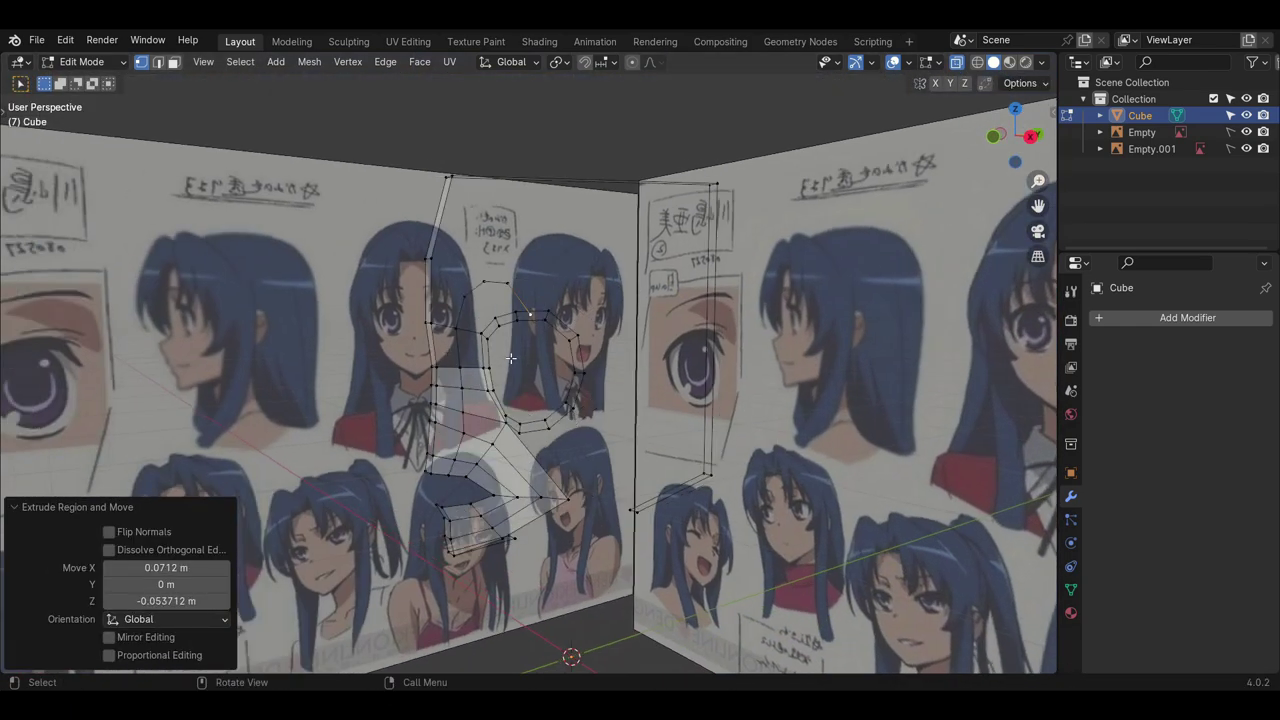
- Shape the row above the eye in side view so its points curve backward around the upper eye ring to its outer corner
key(KP_3)
key(g)
click(573, 314)
click(497, 289)
key(g)
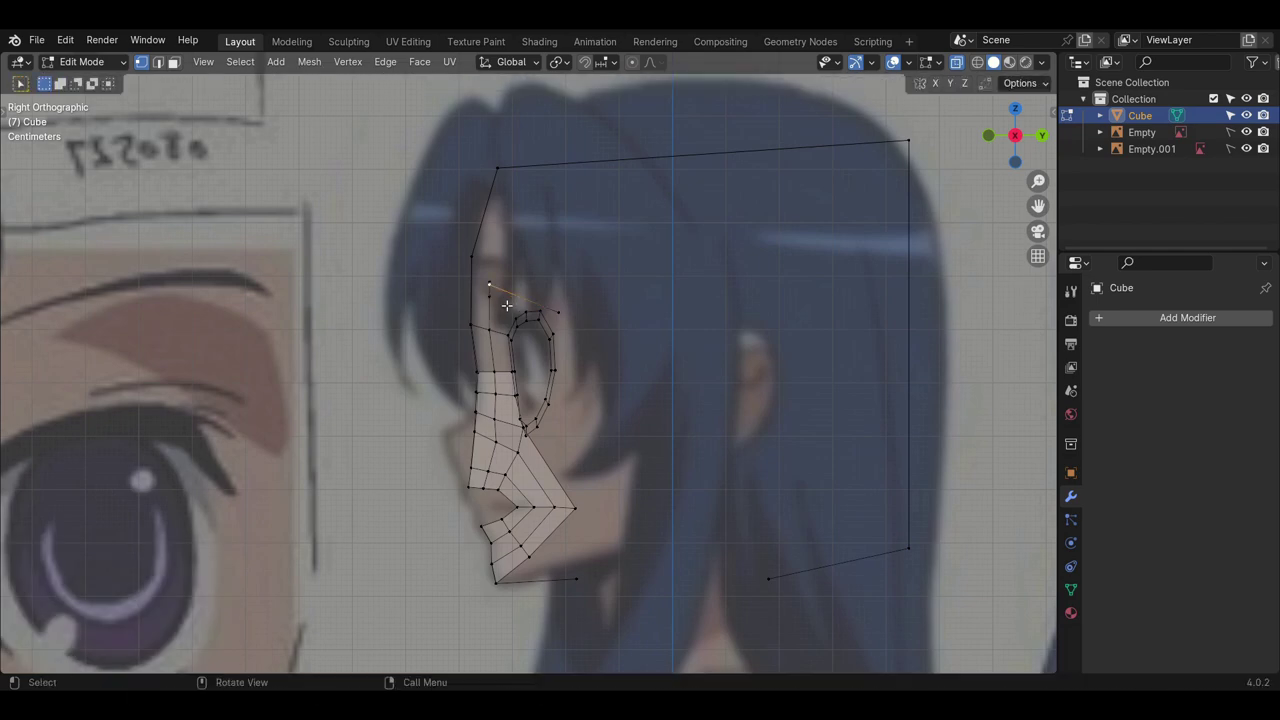
key(g)
click(546, 290)
click(498, 289)
key(g)
click(524, 292)
key(e)
click(551, 291)
key(e)
click(569, 322)
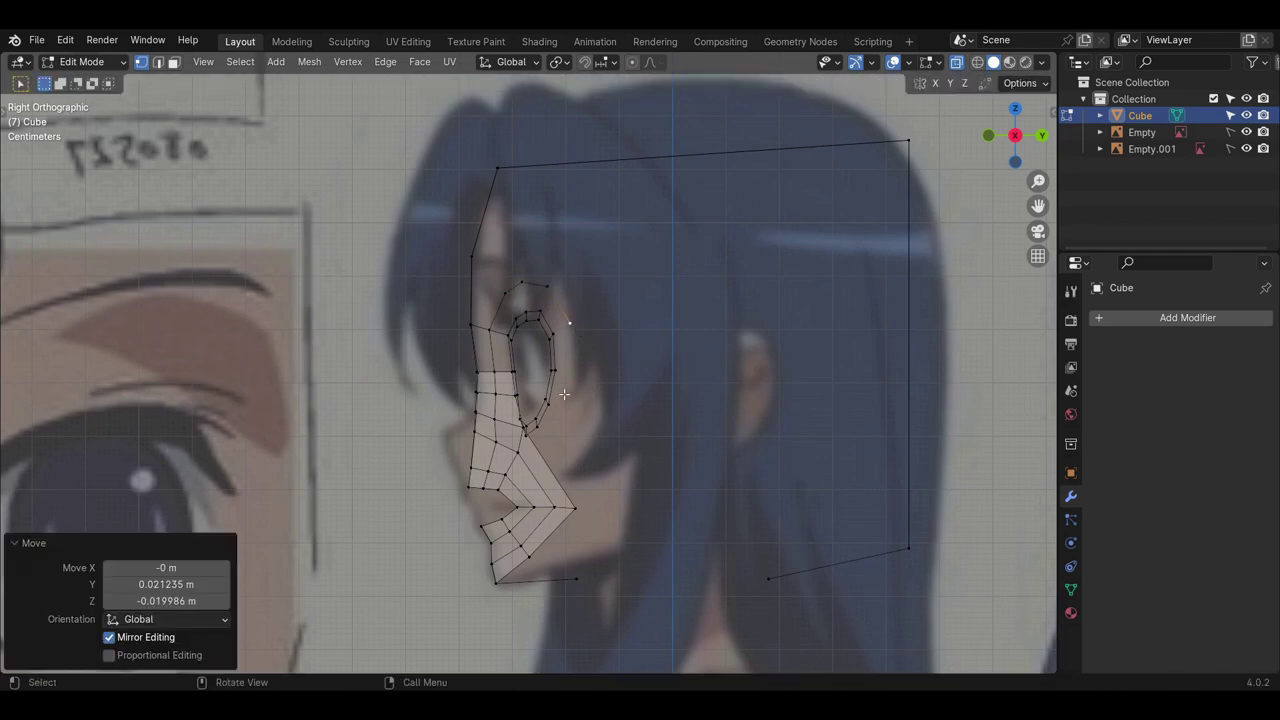
- Fill the faces between the row above the eye and the top of the eye ring
key(2)
mouse_move(513, 311)
middle_down()
mouse_move(600, 300)
mouse_move(506, 303)
middle_up()
middle_drag(572, 372, 540, 362)
key(KP_1)
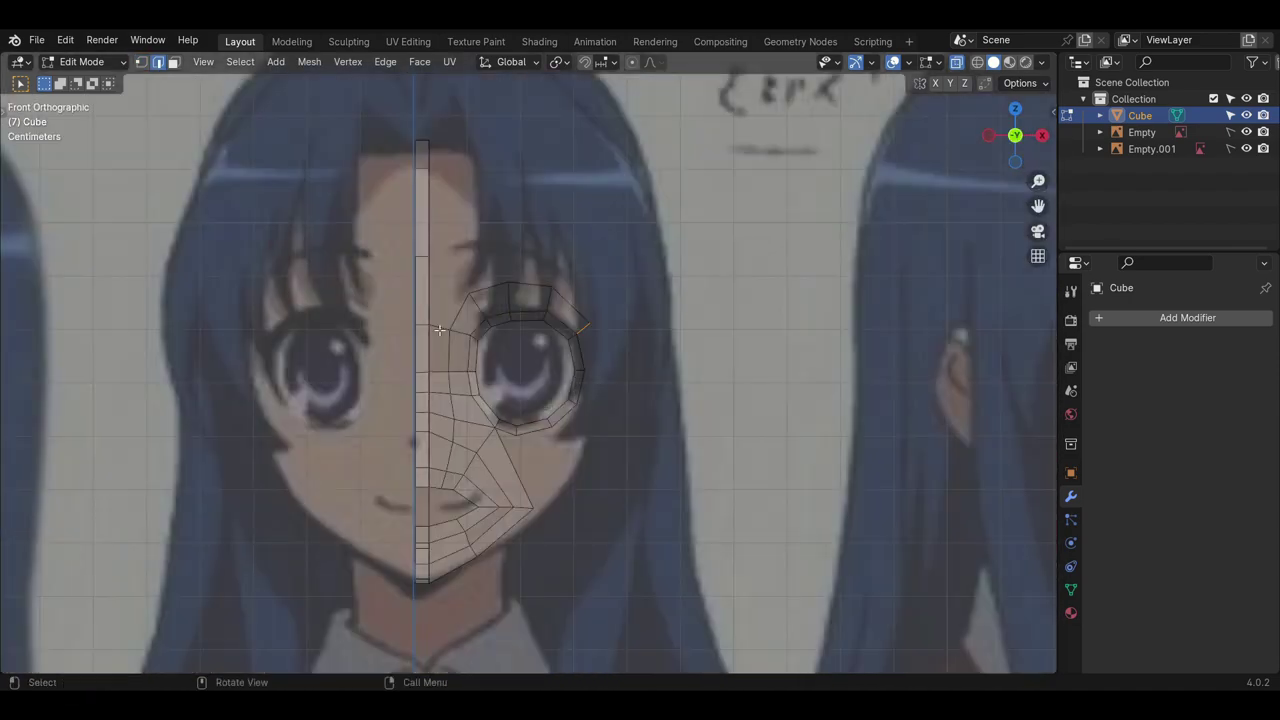
- Cut a horizontal loop across the center strip above the eye and fill the face joining it to the inner end of the eye row
middle_drag(444, 328, 789, 354)
key(ctrl+r)
click(433, 340)
right_click(433, 340)
click(433, 340)
key(f)
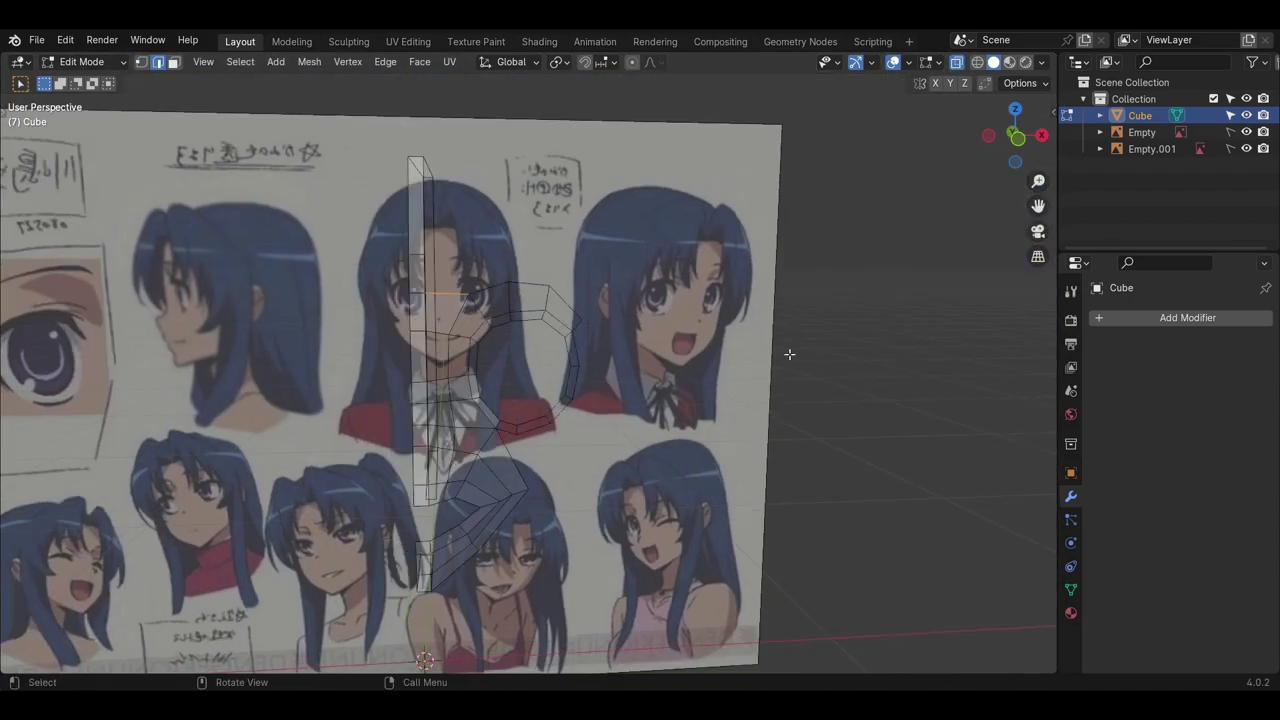
key(KP_1)
- Extrude a second row of points from the center strip at brow height outward above the eye
scroll(520, 330, up, 1)
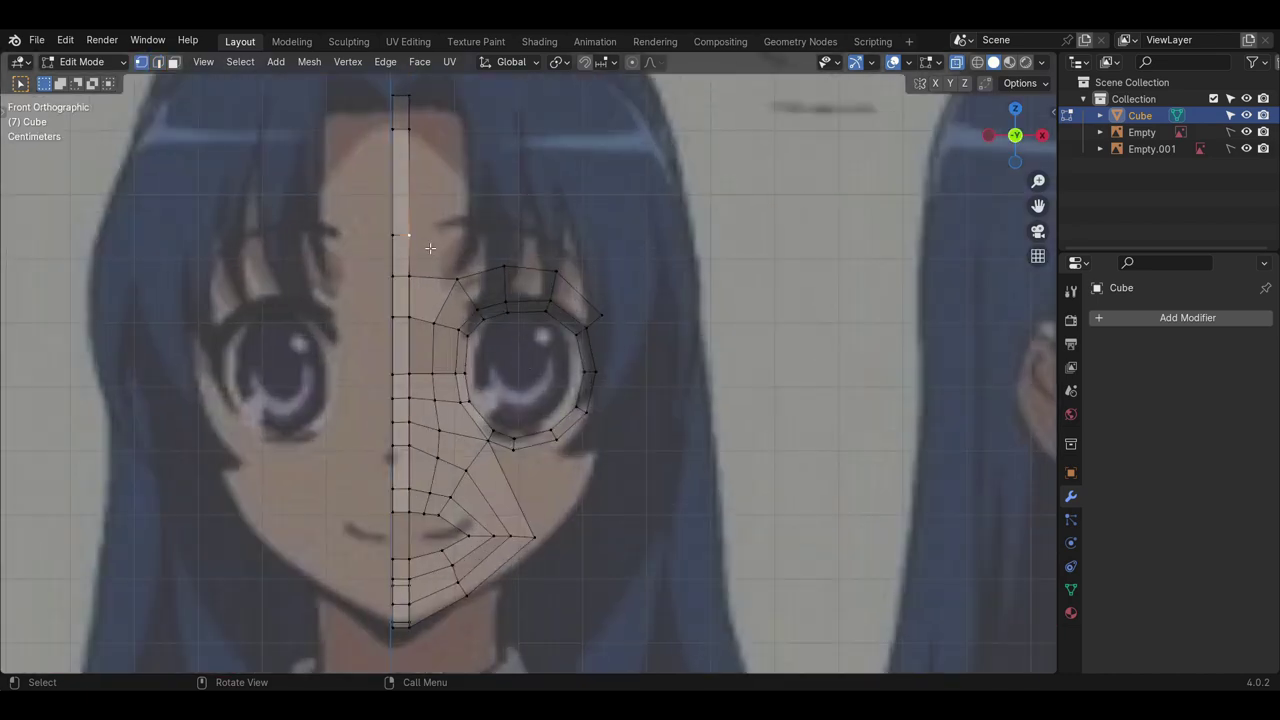
key(g)
click(527, 243)
key(e)
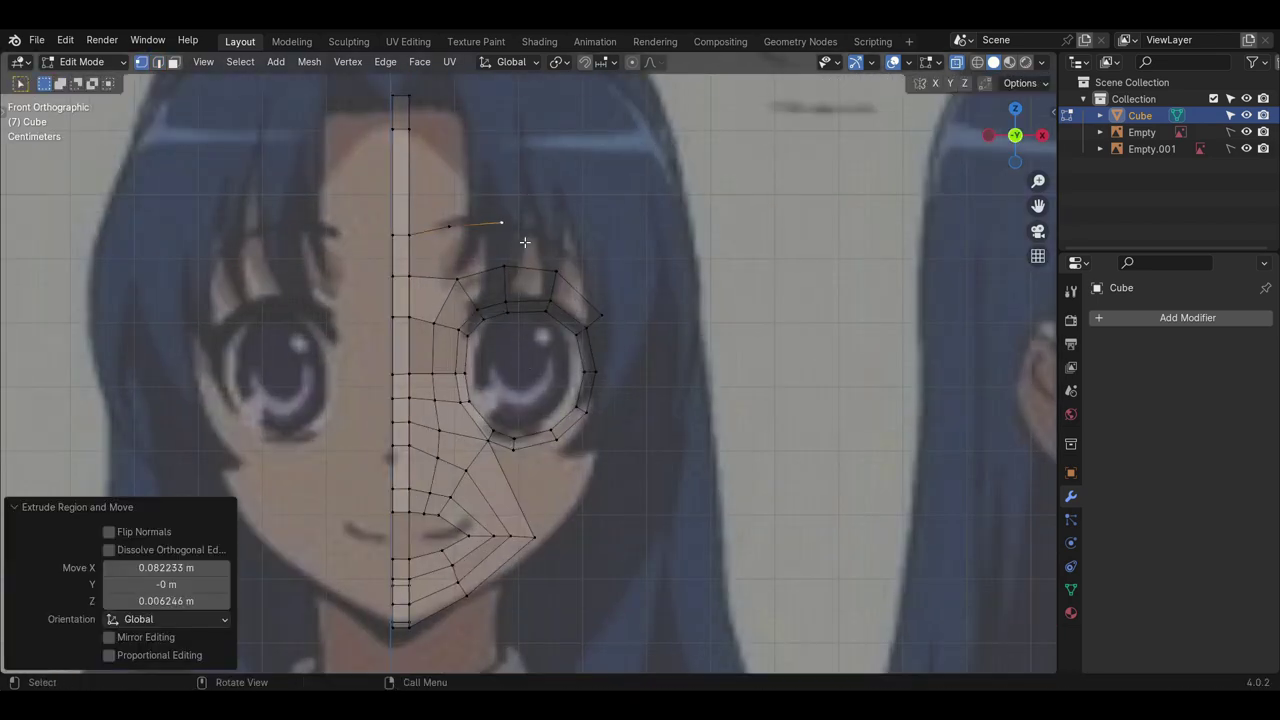
click(585, 261)
- Slide the center strip's brow edge up level with the brow row, and extend the row down beside the eye's outer corner
click(421, 249)
shift+click(404, 246)
mouse_move(404, 246)
middle_down()
mouse_move(490, 254)
mouse_move(409, 262)
middle_up()
key(KP_1)
key(g)
key(g)
click(403, 250)
click(561, 240)
key(g)
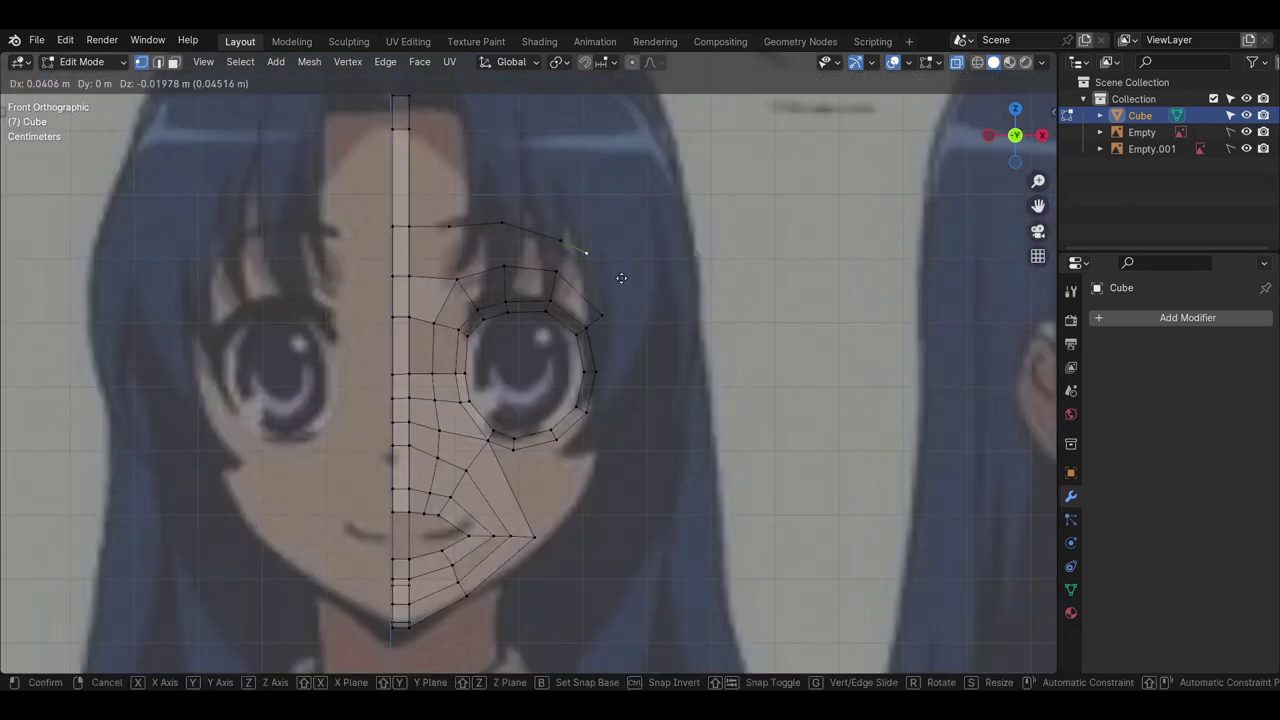
click(647, 310)
- Adjust the brow row's points in front view into a smooth arc above the eye
click(566, 243)
key(g)
click(572, 236)
click(509, 229)
key(g)
click(508, 227)
click(451, 229)
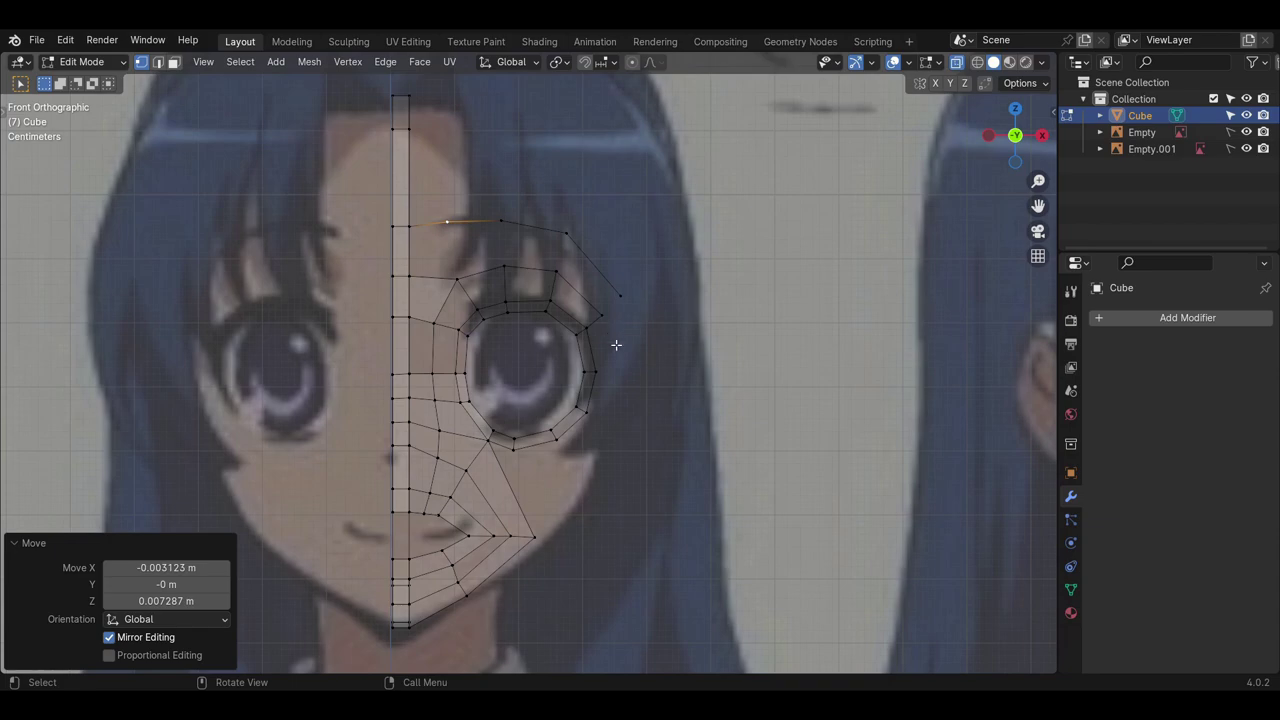
- Move the brow row's points back in side view to follow the curve of the head
middle_drag(616, 345, 493, 288)
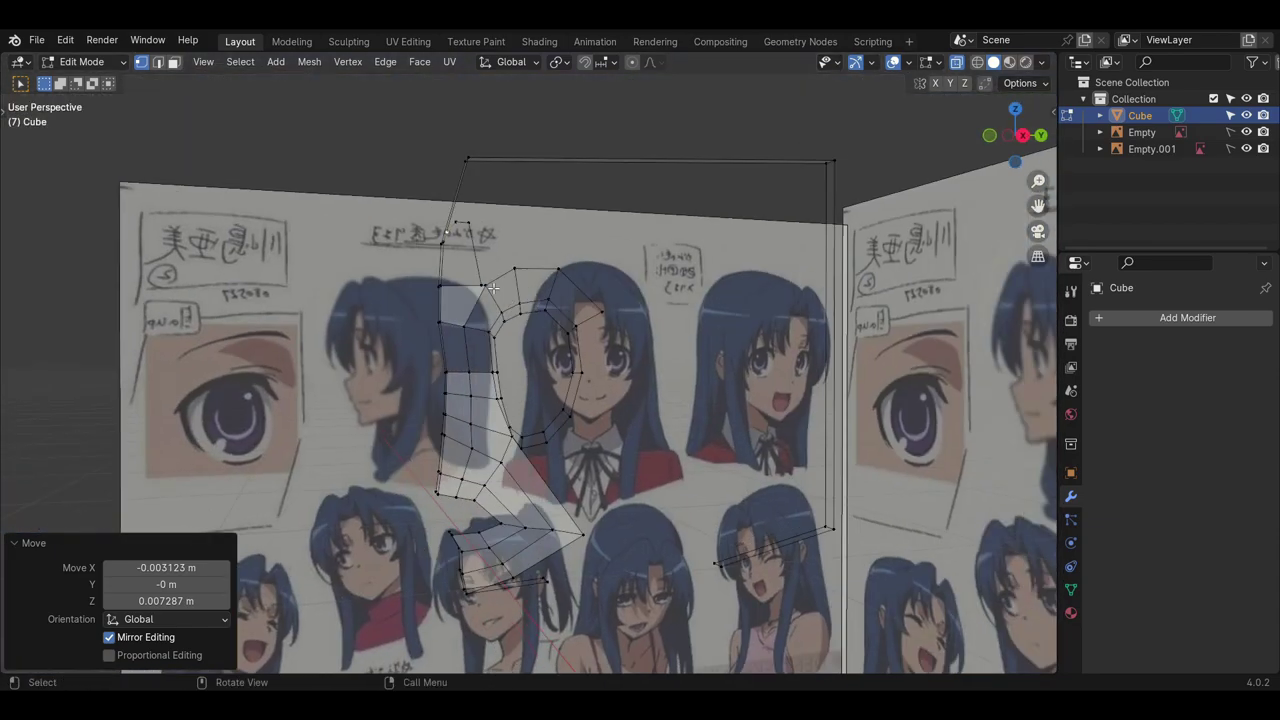
key(KP_1)
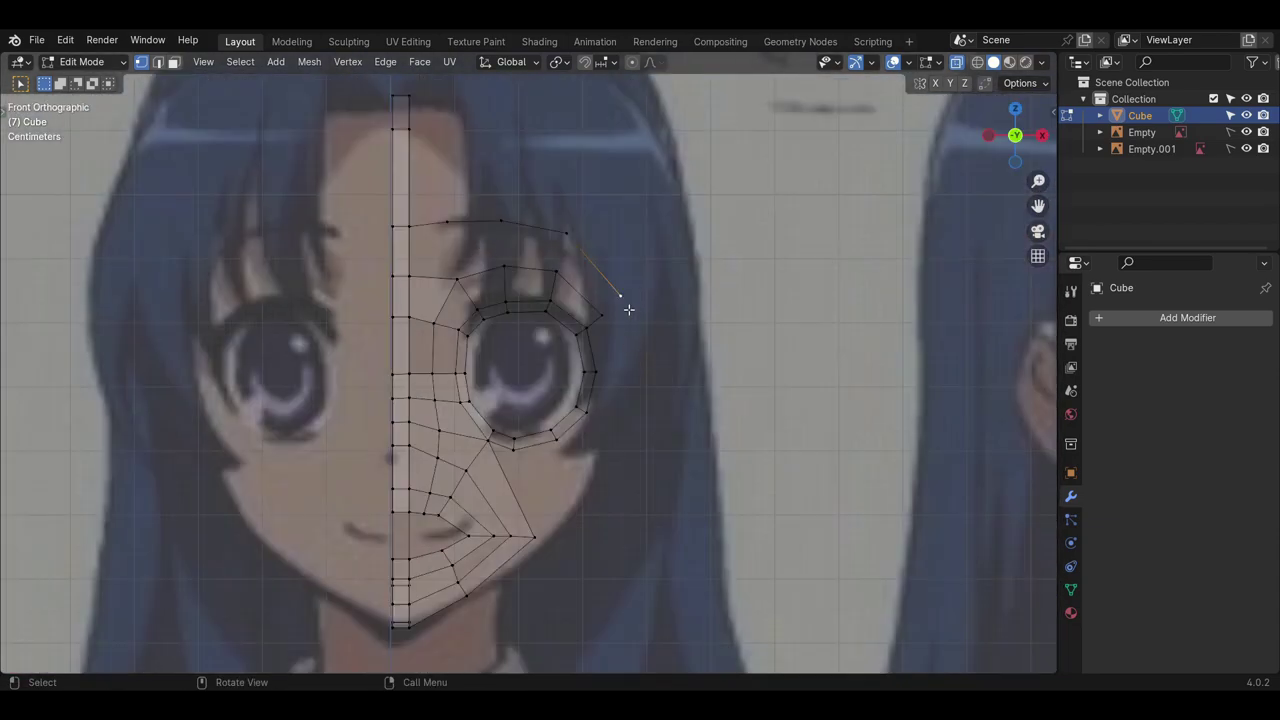
key(KP_3)
key(g)
click(628, 325)
click(443, 238)
key(g)
click(545, 255)
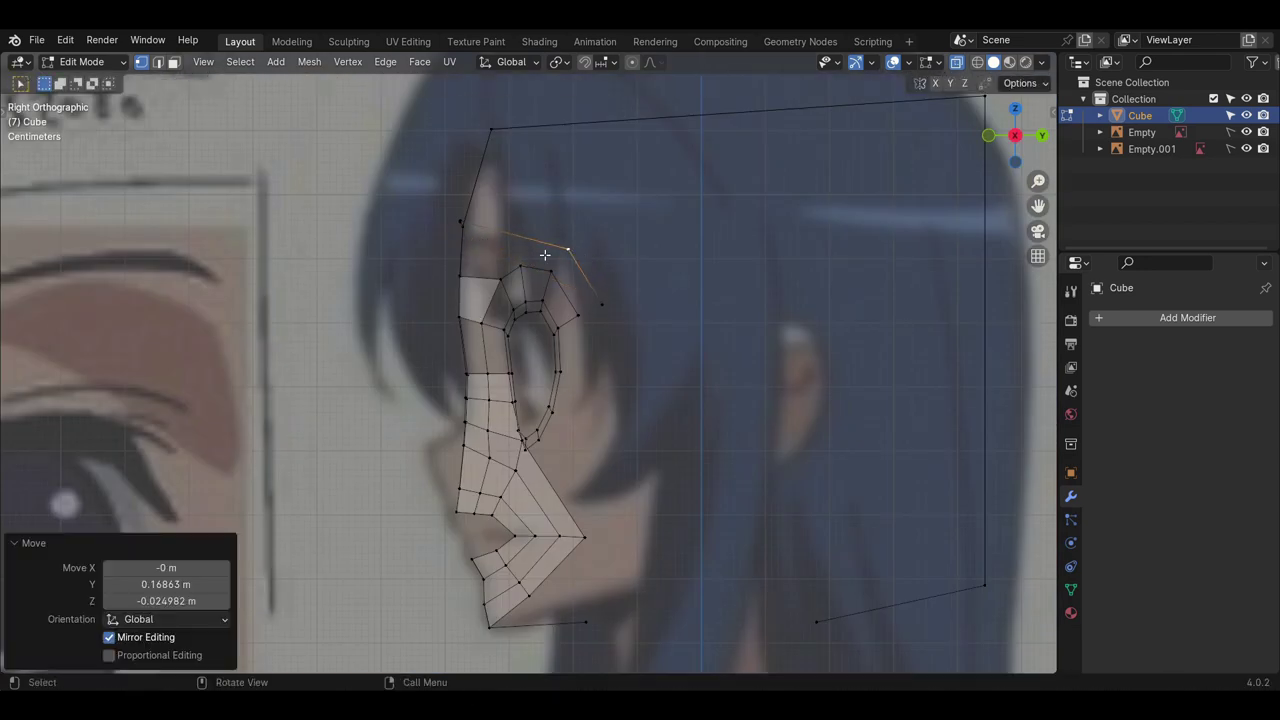
click(472, 260)
key(g)
click(529, 278)
click(490, 257)
key(g)
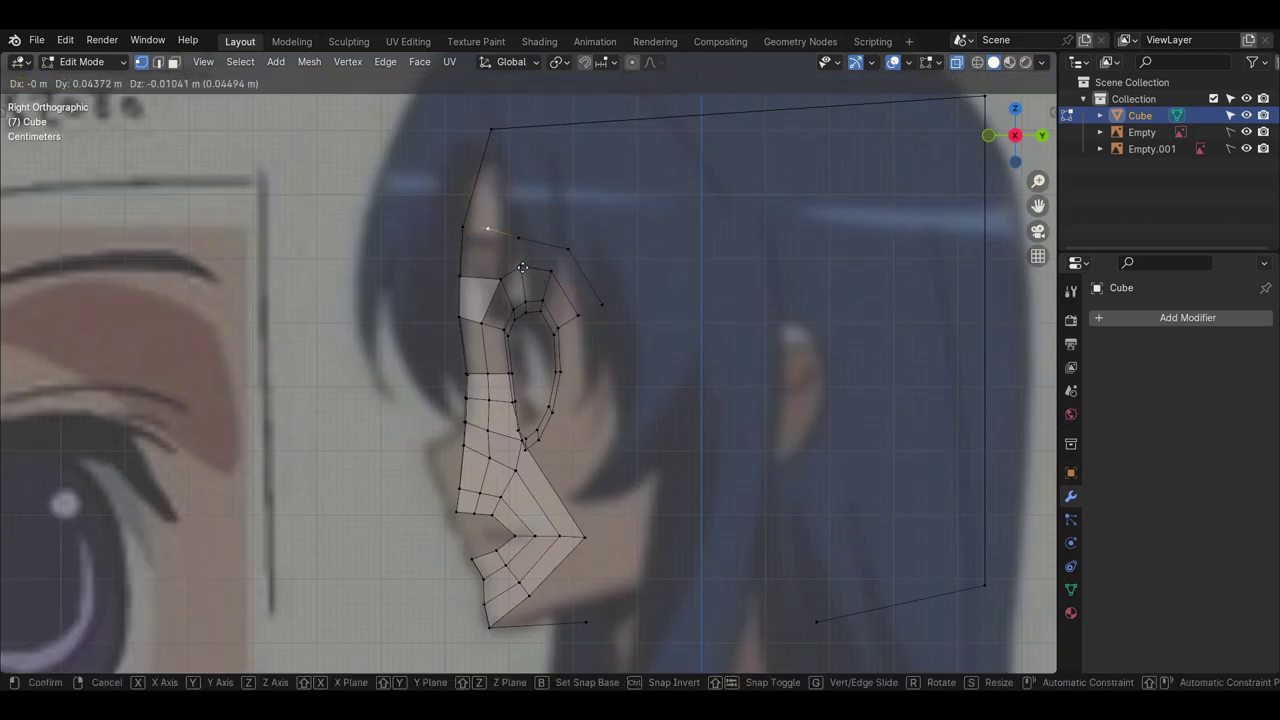
click(526, 269)
- Raise the middle and outer brow row points slightly in side view to smooth the brow curve
click(521, 242)
key(g)
click(521, 237)
key(g)
click(500, 242)
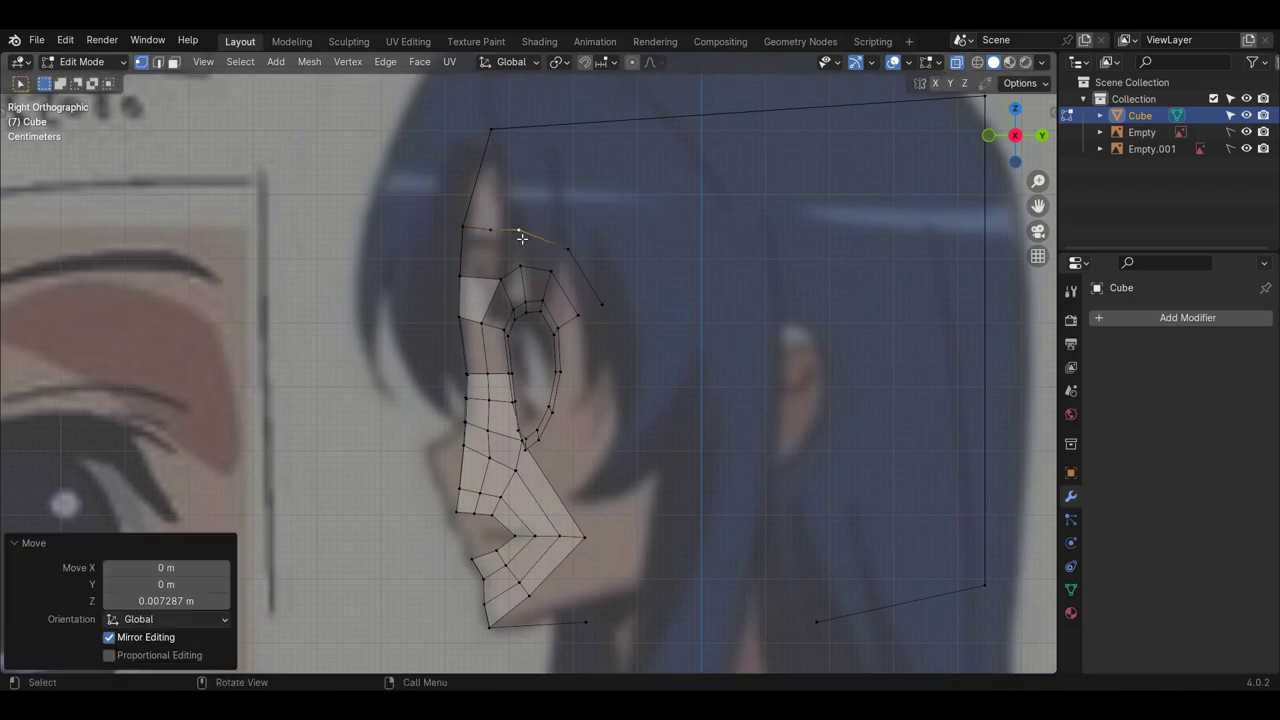
click(572, 252)
key(g)
click(569, 242)
key(g)
click(573, 270)
- Fill the faces between the brow row and the row above the eye
key(2)
click(470, 264)
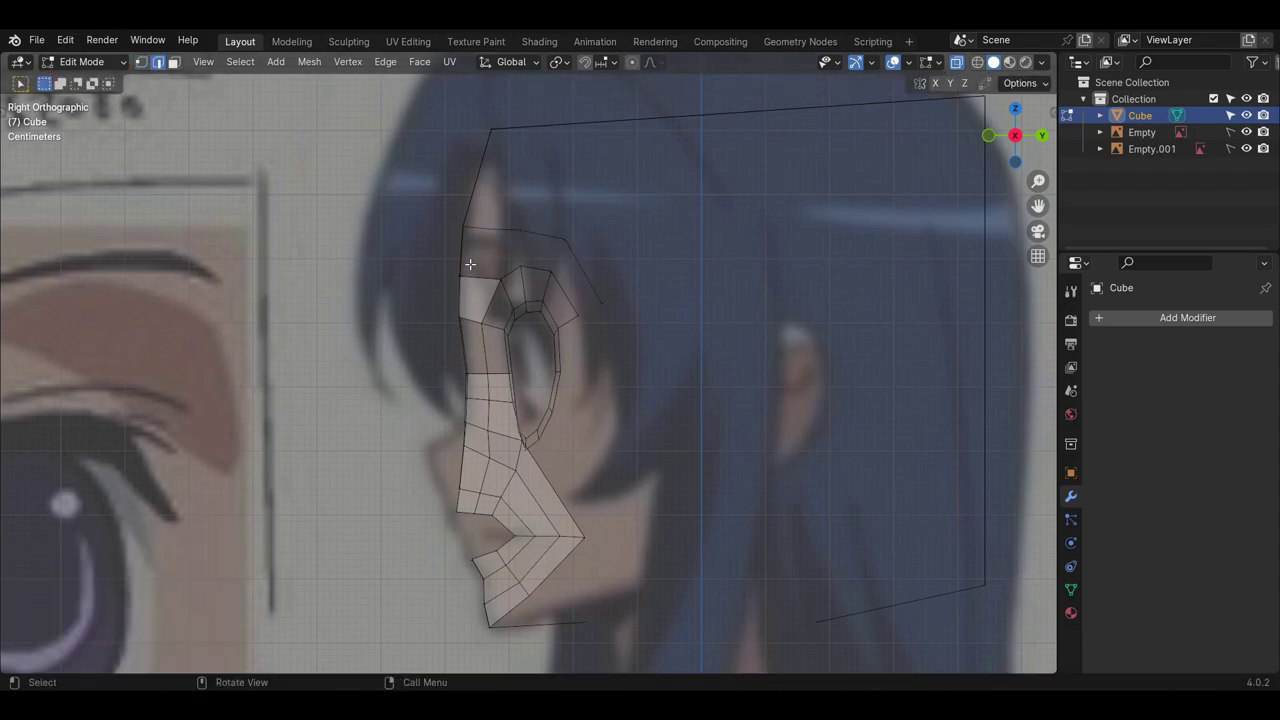
middle_drag(470, 264, 357, 181)
- Reposition the inner points of the brow row and the row below it in front view to even out the faces
click(459, 283)
key(g)
click(453, 278)
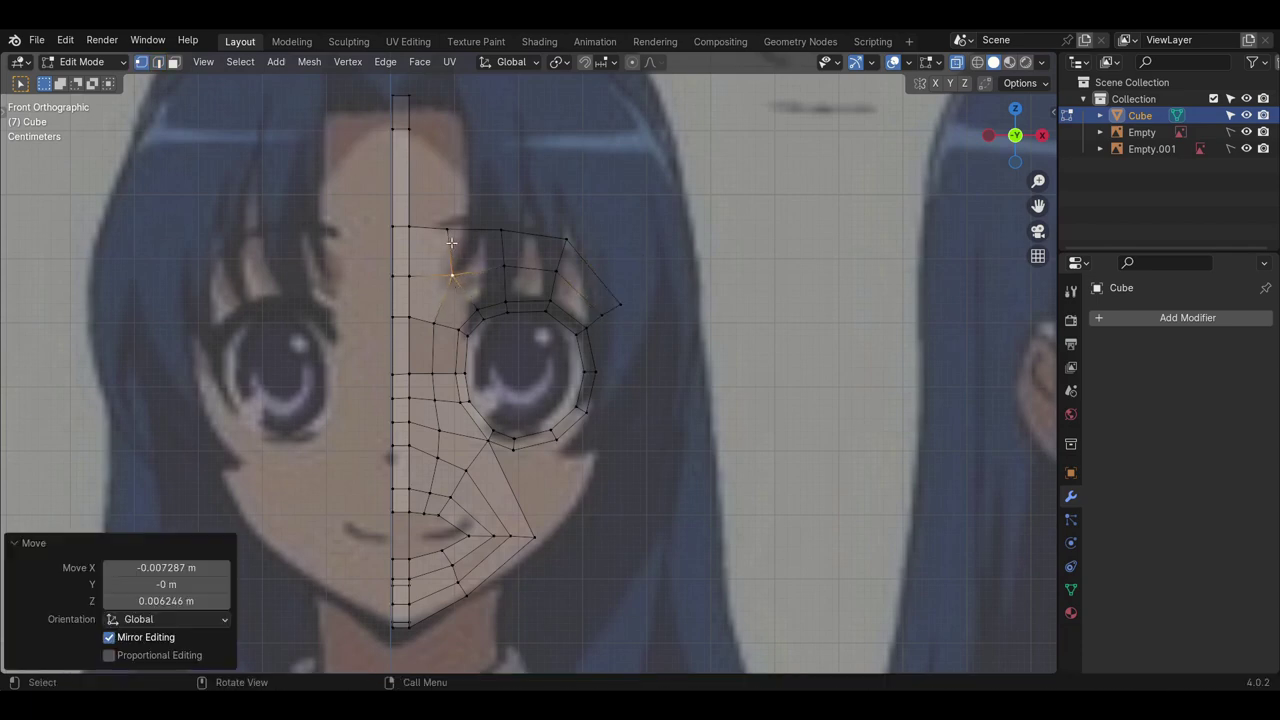
click(448, 232)
key(g)
click(453, 234)
click(505, 234)
key(g)
- Extrude points from the eye's upper outer corner down around the outer side of the eye ring to below it
click(606, 328)
key(e)
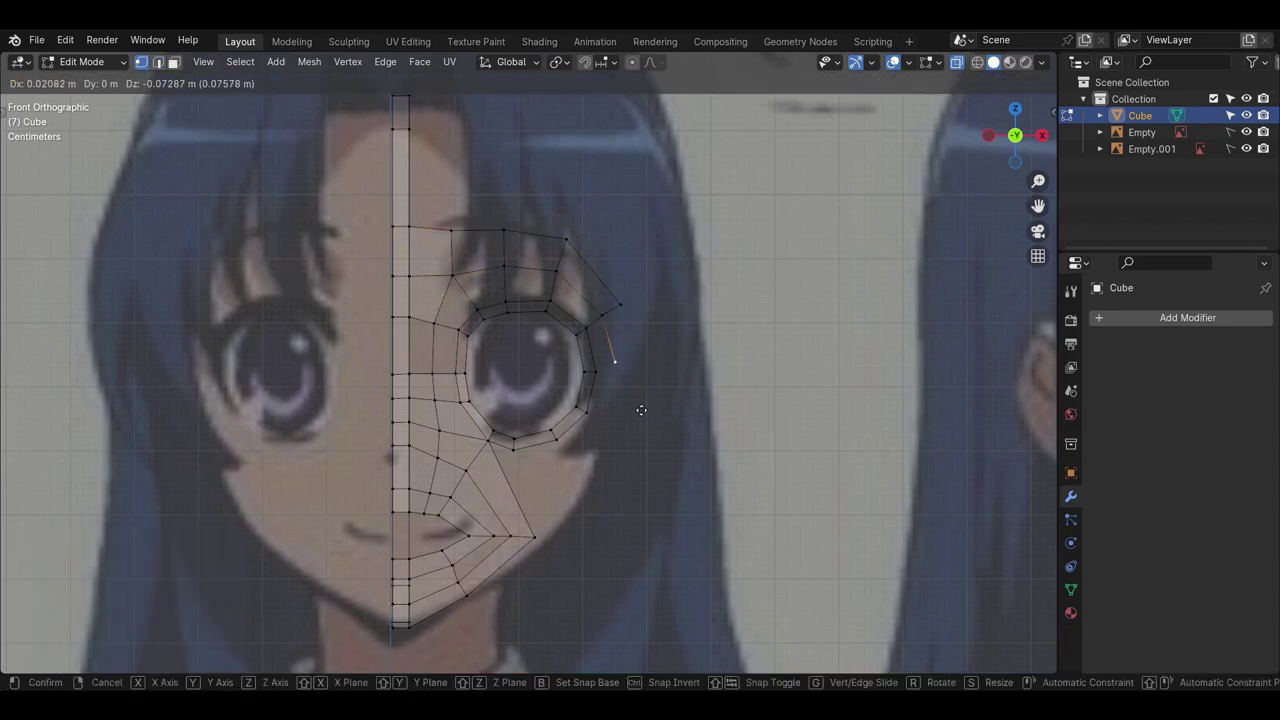
click(634, 414)
key(e)
click(617, 476)
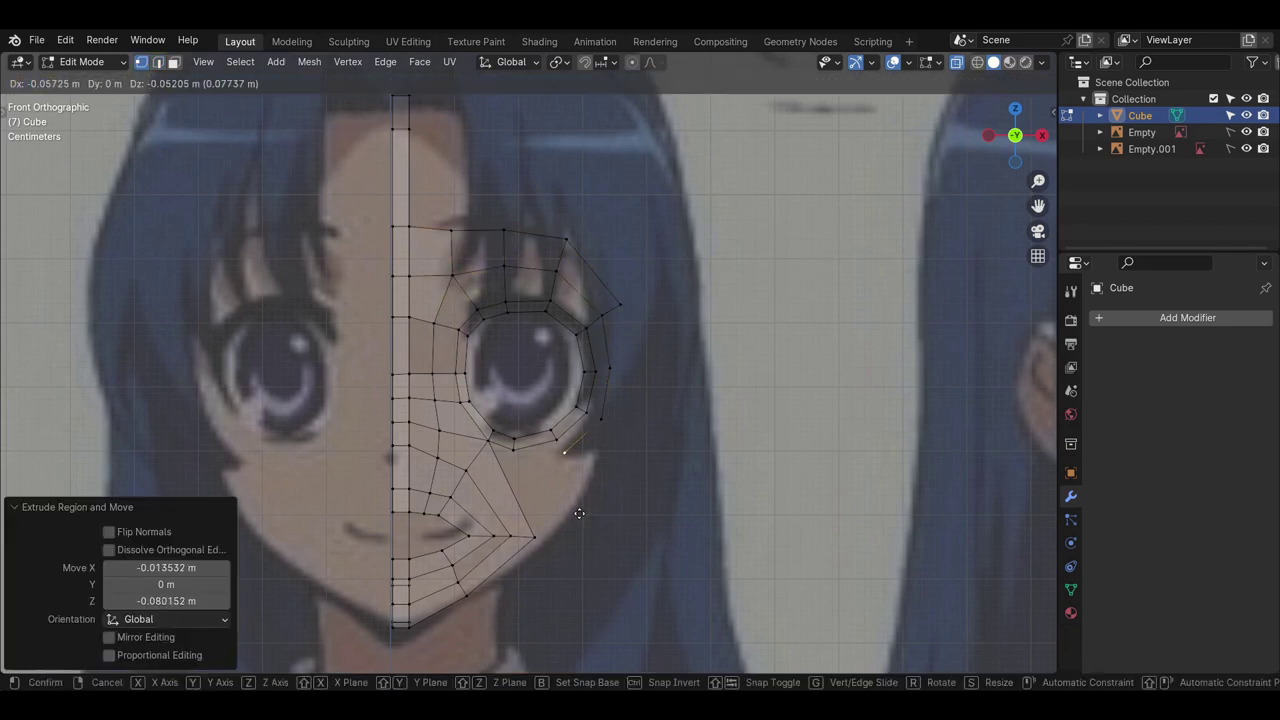
key(2)
- Move the lowest of the extruded outer points forward in side view to match the eye ring
middle_drag(637, 388, 434, 390)
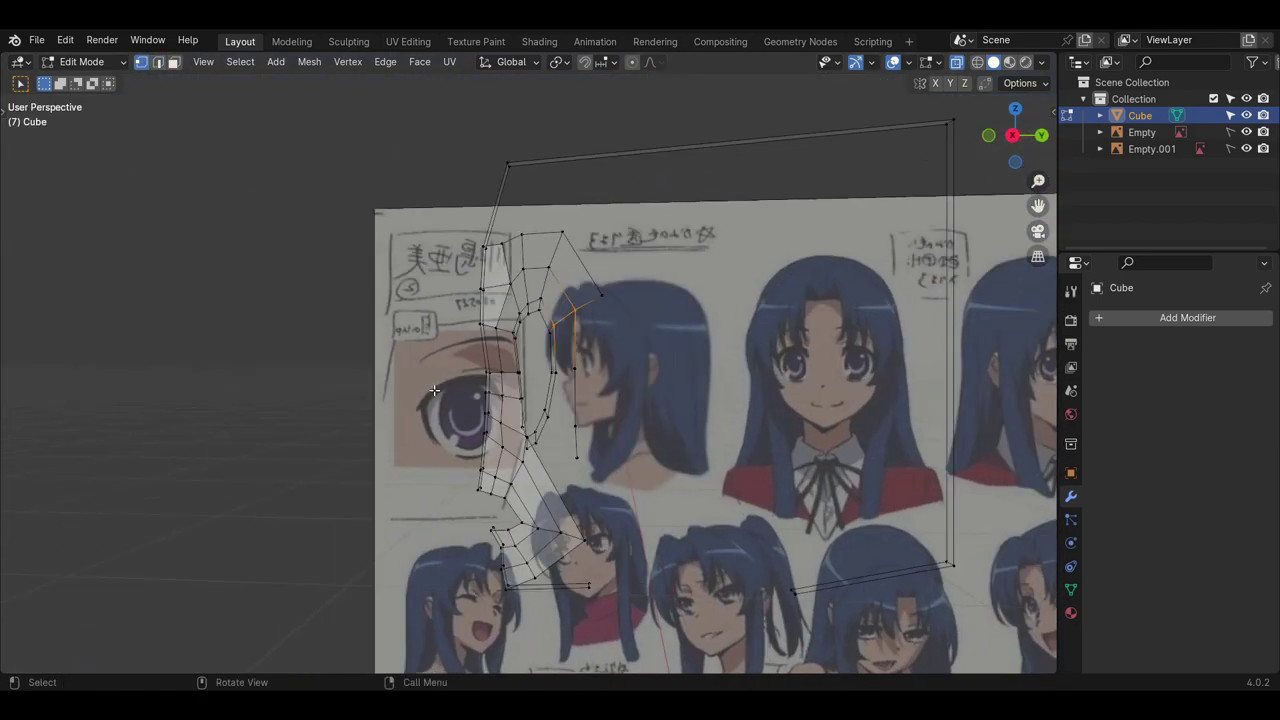
key(KP_3)
key(g)
click(575, 425)
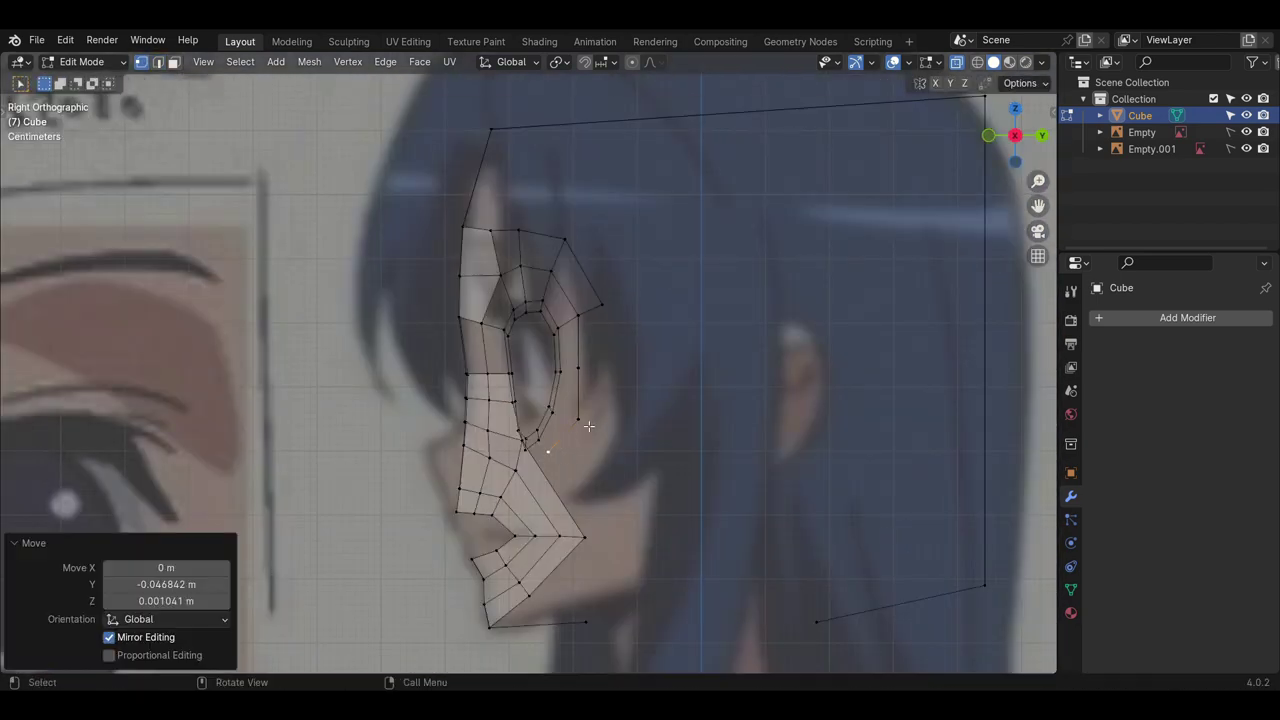
- Fill the faces between the outer column of points and the eye ring's outer side
key(e)
middle_drag(617, 325, 706, 466)
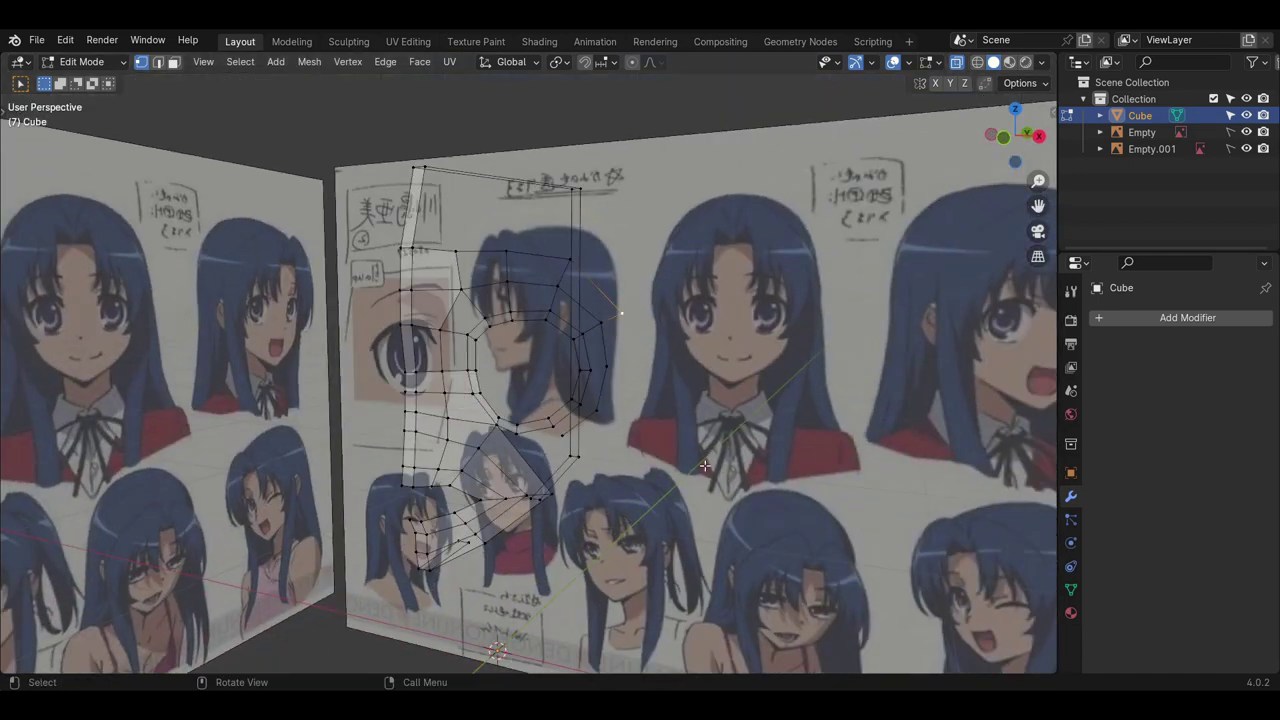
key(KP_1)
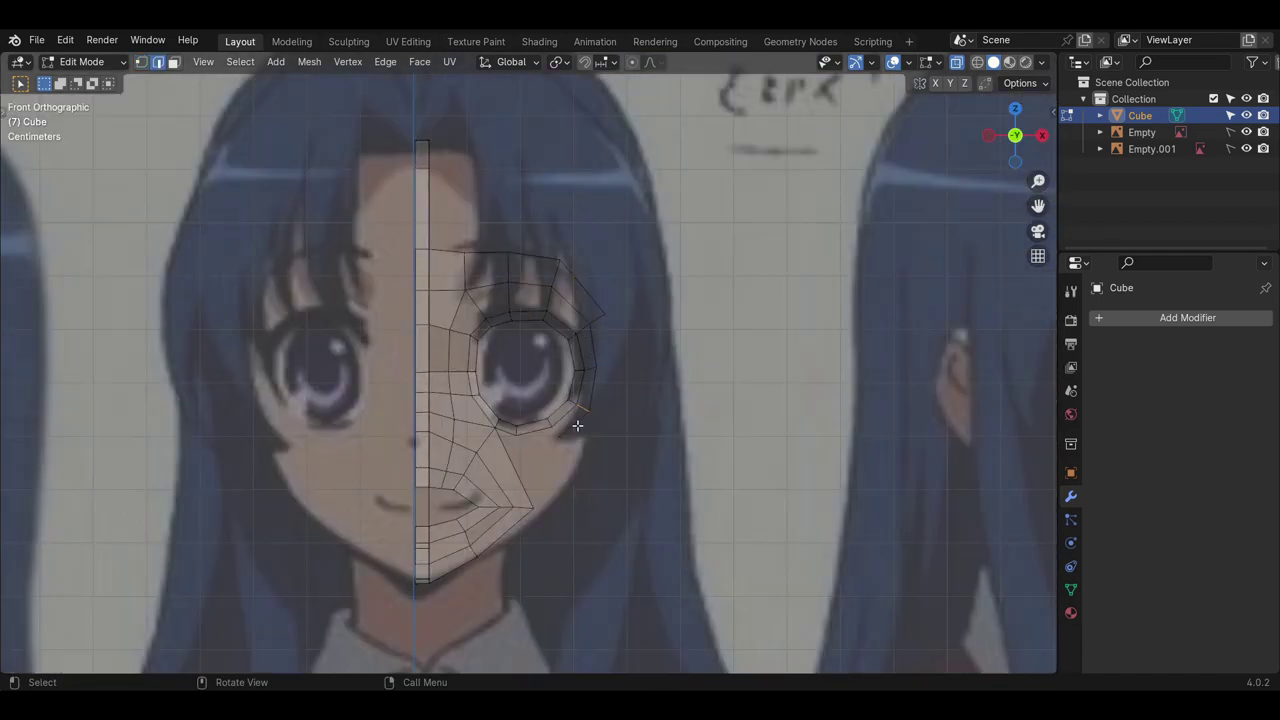
scroll(577, 425, down, 5)
scroll(518, 476, up, 6)
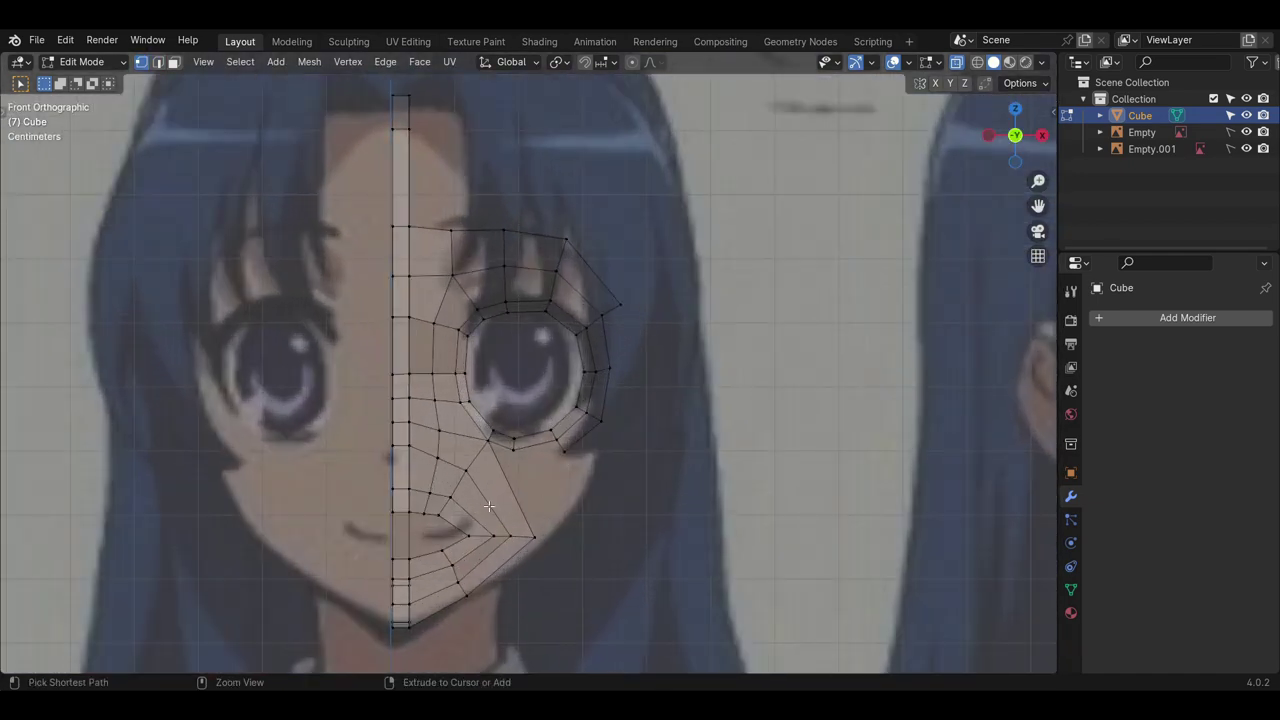
- Cut a loop through the cheek faces from the mouth to the cheek's outer edge below the eye
key(ctrl+r)
click(484, 501)
click(475, 488)
click(514, 476)
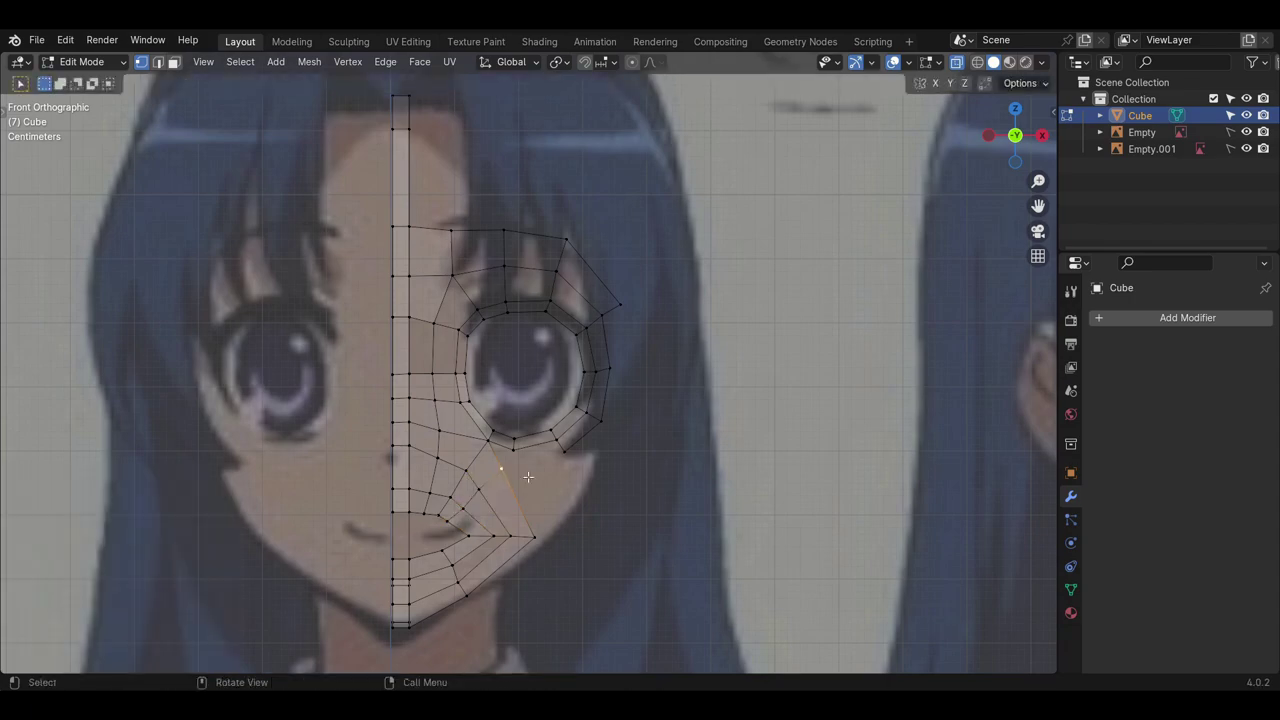
- Extrude the new cheek point outward beneath the eye, join it to the outer column's lowest point, and fill the faces under the eye ring
key(e)
click(538, 471)
shift+click(565, 453)
key(f)
middle_drag(567, 454, 560, 400)
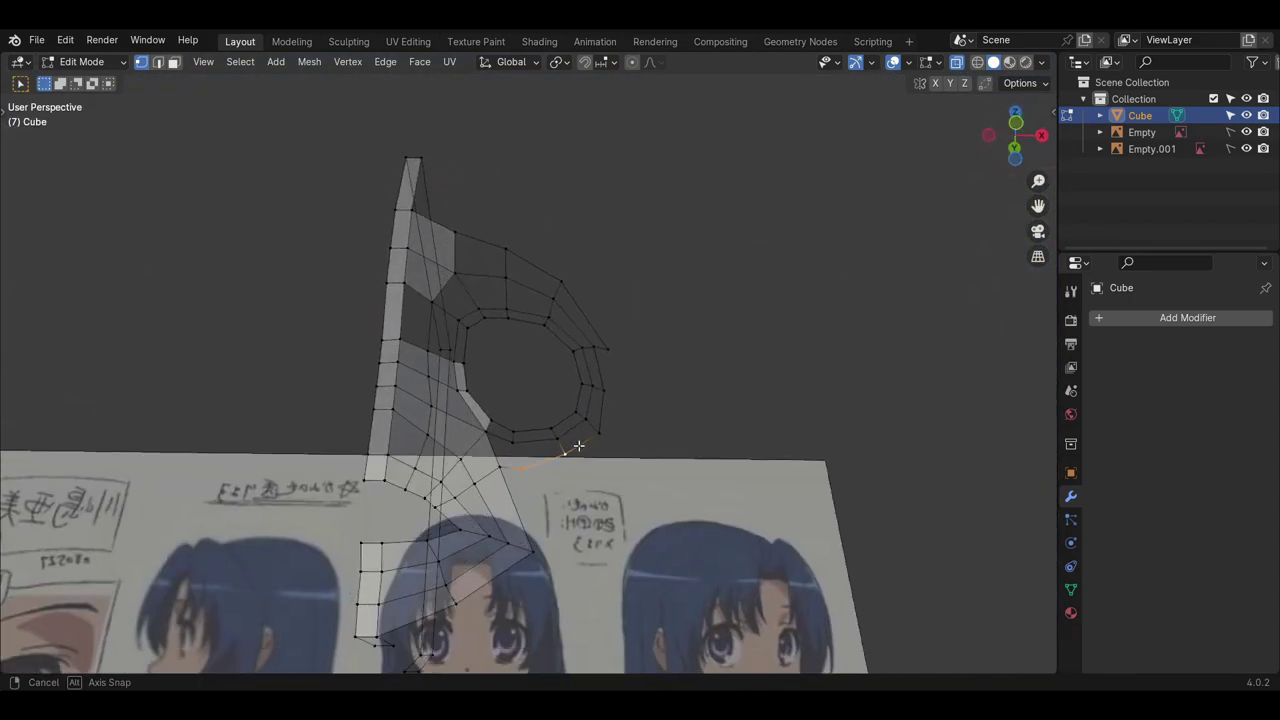
key(KP_1)
key(2)
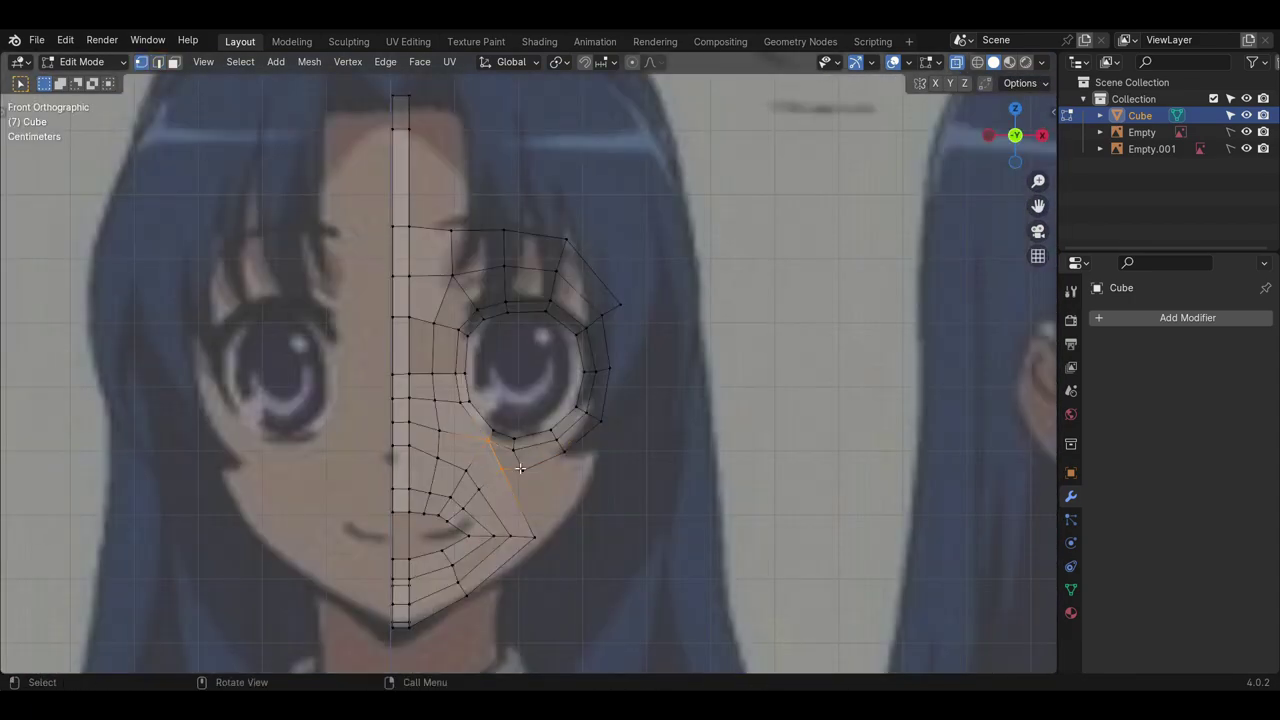
click(520, 468)
key(g)
click(523, 470)
- Extrude a row of points from the upper end of the center strip outward across the forehead, sloping down at its outer end
scroll(523, 470, down, 5)
middle_drag(523, 468, 517, 420)
key(KP_1)
key(e)
click(520, 306)
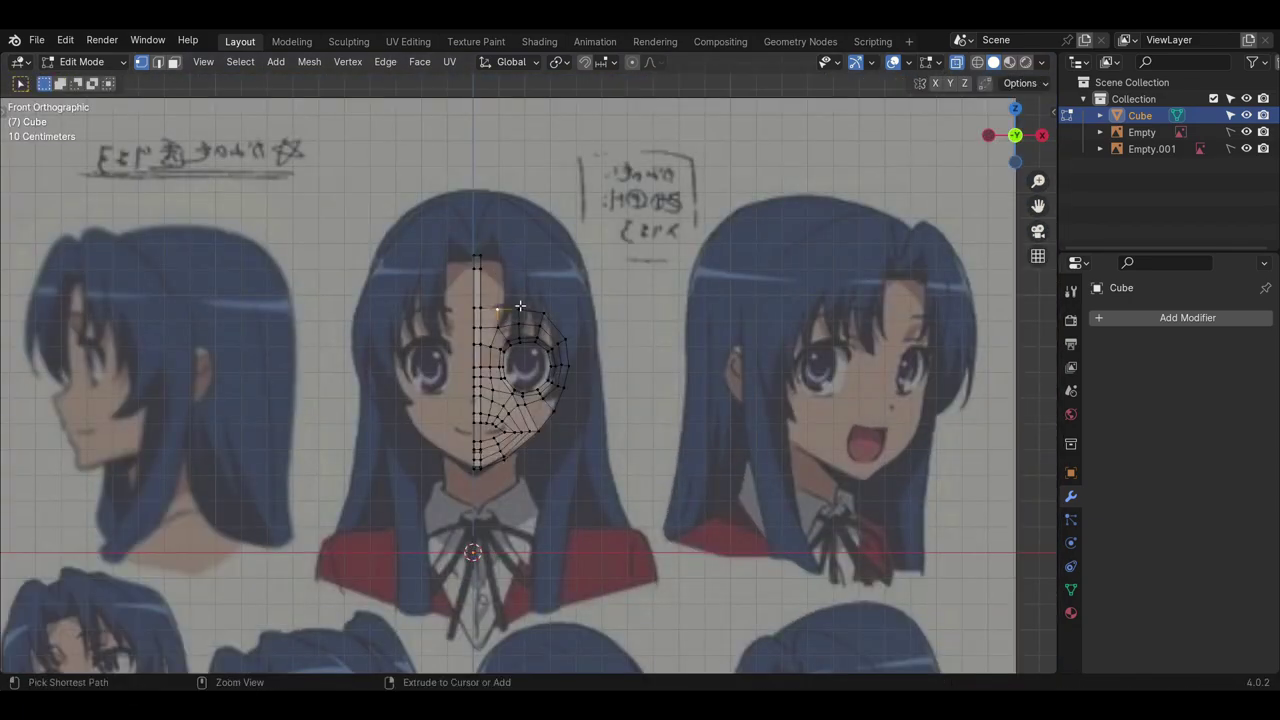
key(e)
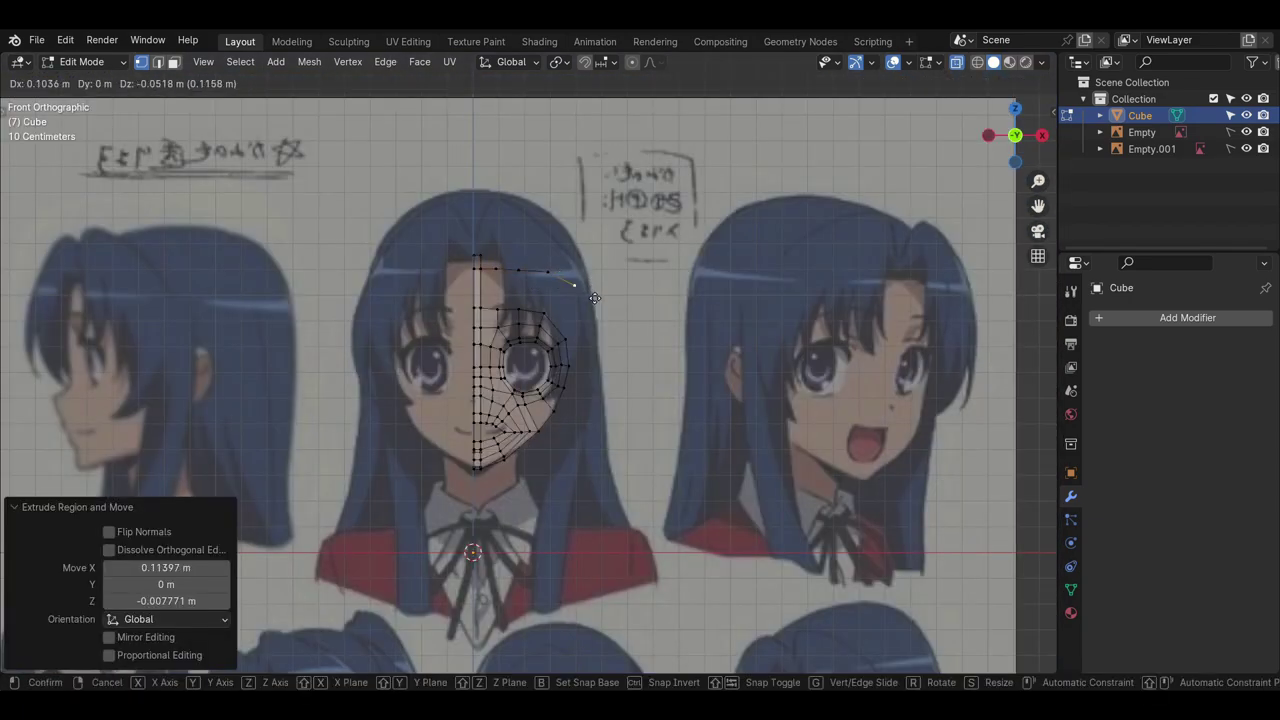
click(592, 299)
- Nudge the brow row's inner point slightly upward and outward in front view
click(546, 314)
key(g)
right_click(547, 314)
click(499, 311)
key(g)
click(501, 308)
- Move the forehead row's points back and down in side view to follow the head's curve
middle_drag(612, 368, 535, 371)
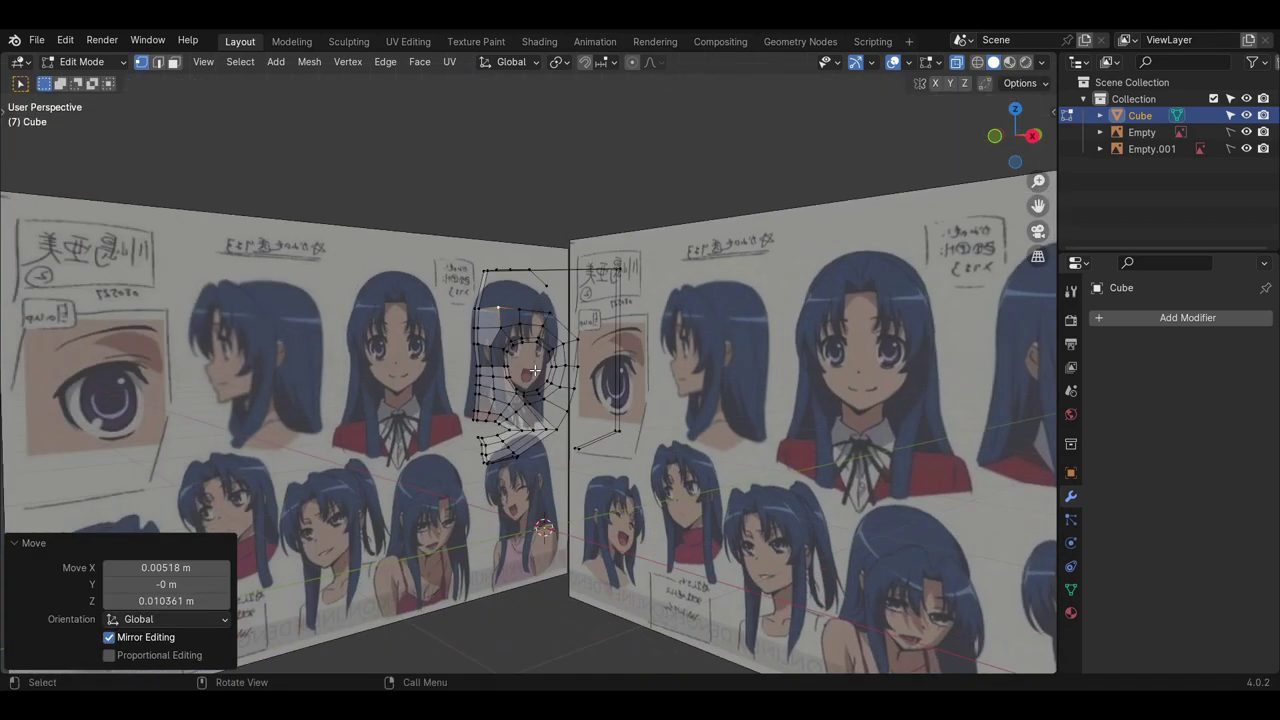
key(KP_3)
key(g)
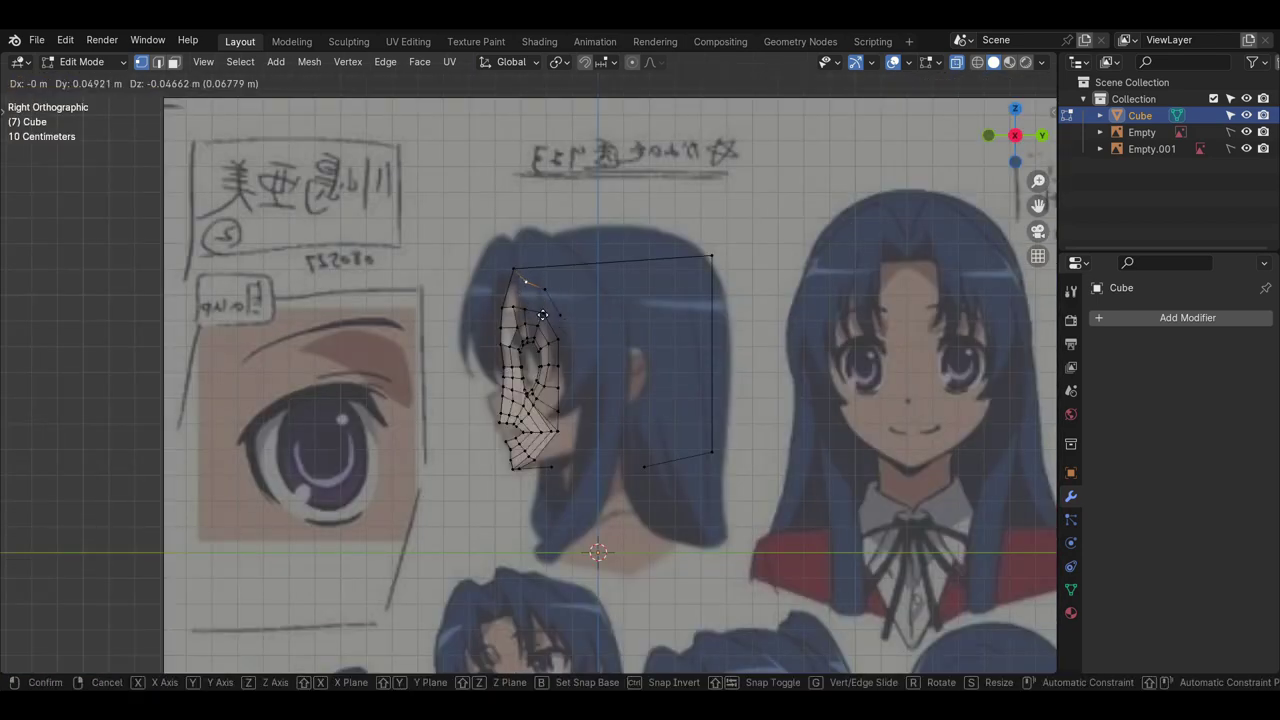
click(556, 310)
click(521, 275)
middle_drag(521, 275, 605, 285)
click(518, 276)
key(KP_3)
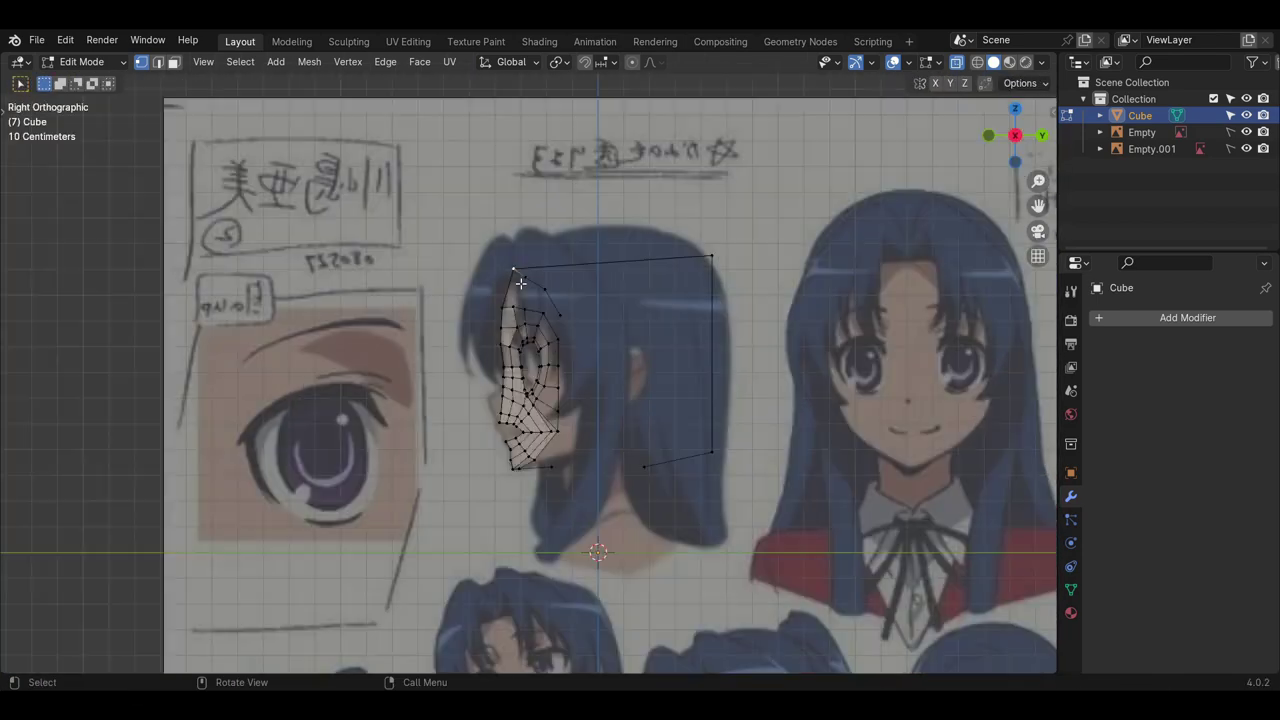
key(g)
click(532, 296)
- Fill the faces between the forehead row and the brow row
middle_drag(510, 338, 600, 353)
key(KP_1)
key(2)
right_click(493, 272)
click(493, 272)
mouse_move(493, 275)
middle_down()
mouse_move(430, 285)
mouse_move(500, 295)
middle_up()
click(498, 292)
key(KP_1)
click(559, 298)
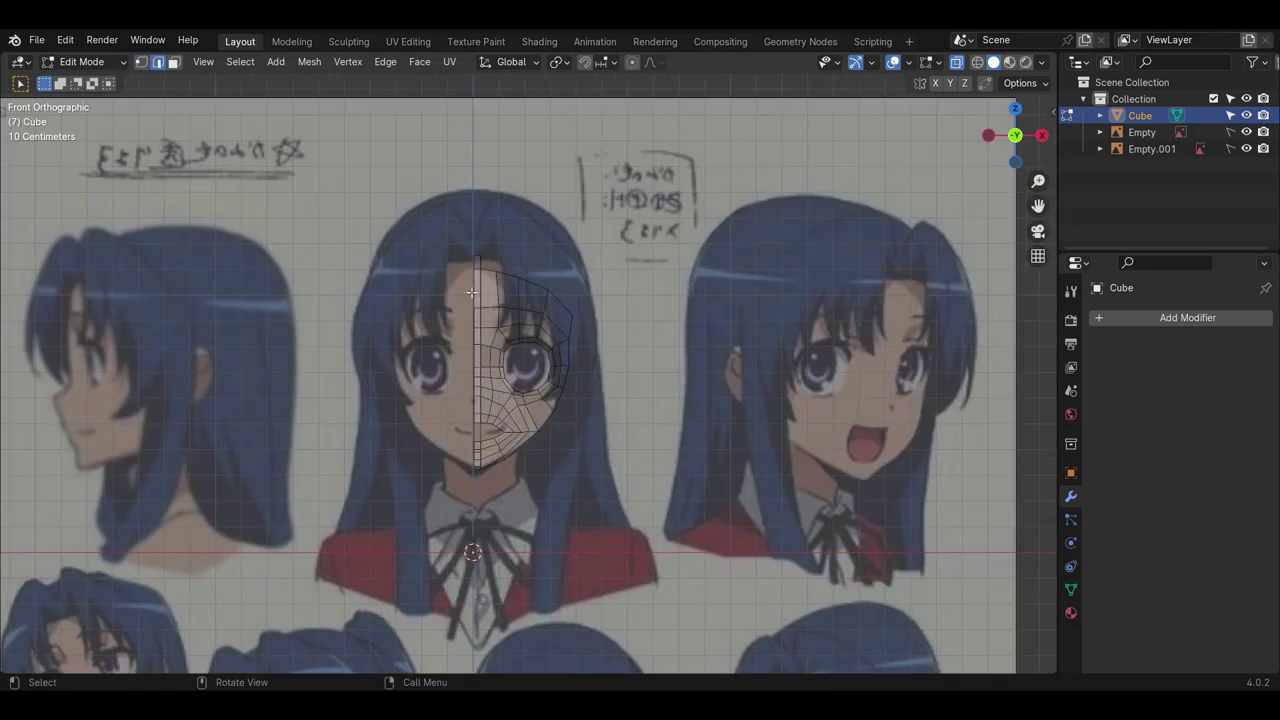
- Move the outer temple point outward along the X axis
click(144, 66)
click(574, 317)
key(g)
key(x)
click(580, 324)
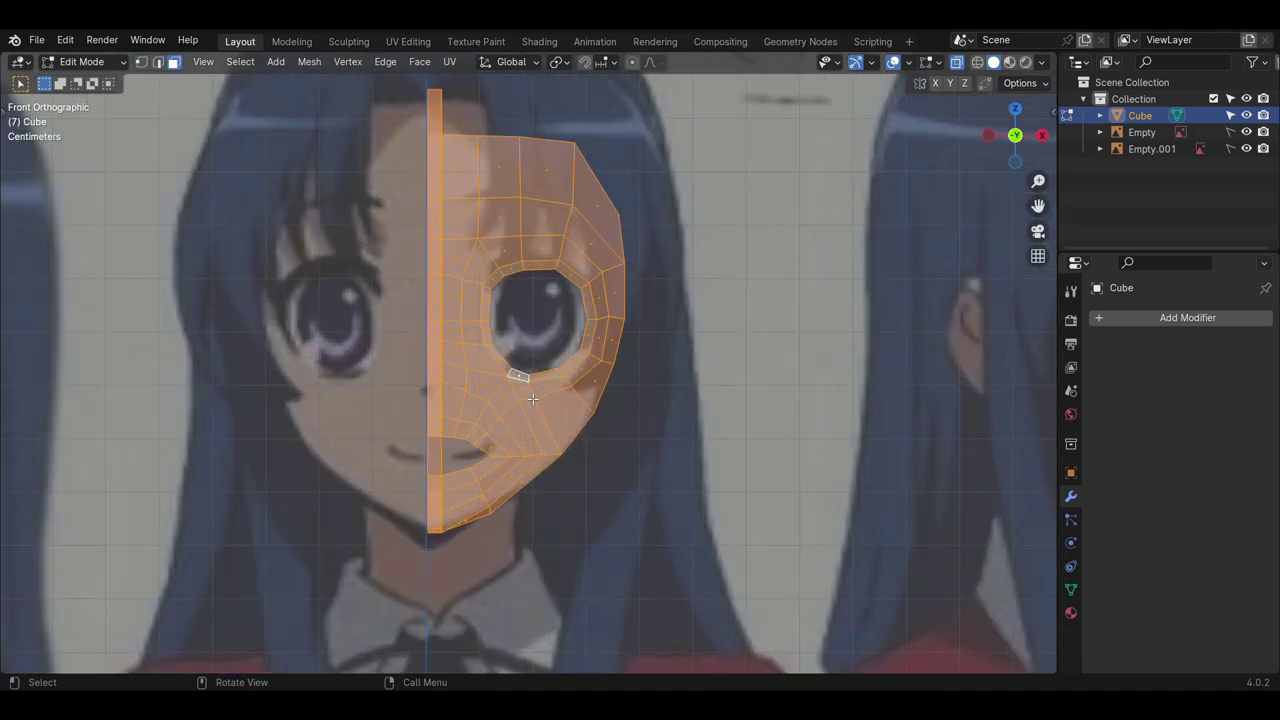
- Shift the entire face mesh along the X axis to line up its inner edge with the center line, and leave Edit Mode
key(g)
key(x)
key(Tab)
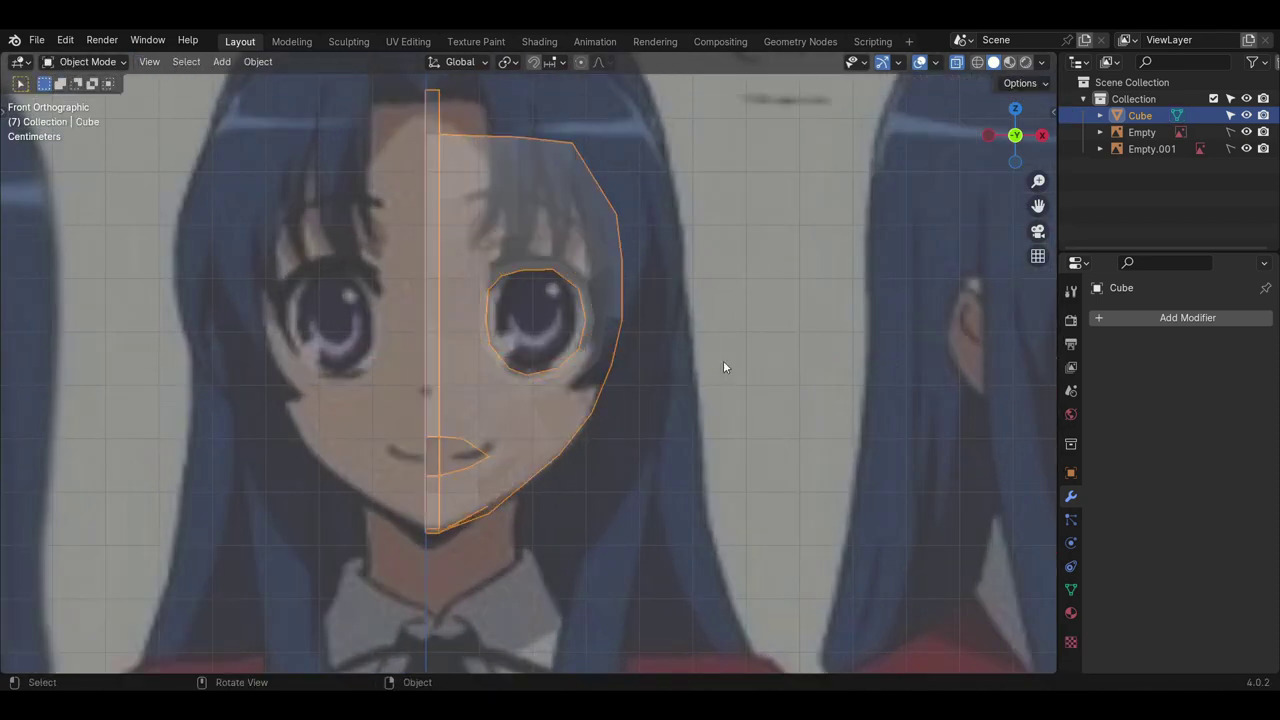
- Add a Mirror modifier on the X axis with Clipping enabled, and return to Edit Mode
click(1188, 317)
scroll(486, 425, up, 2)
key(Tab)
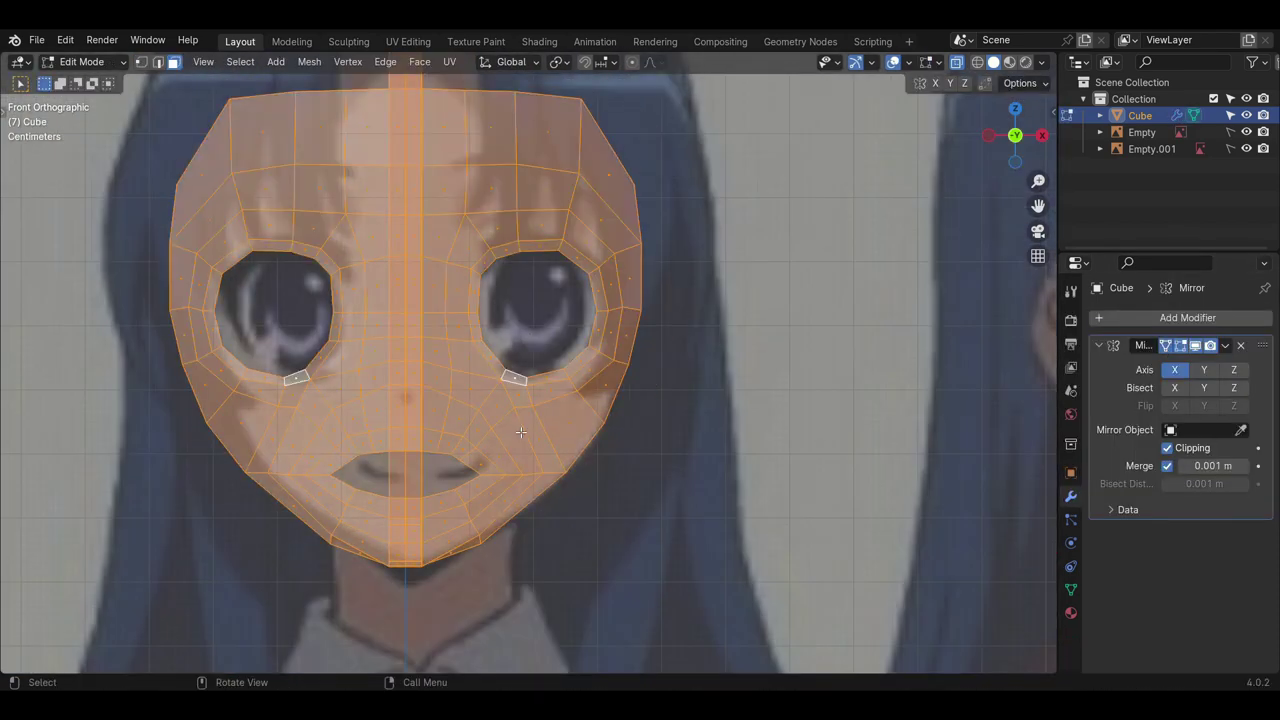
- Extrude the mouth opening's edge loop and scale it inward to form a ring of lip faces
scroll(488, 428, up, 3)
click(488, 428)
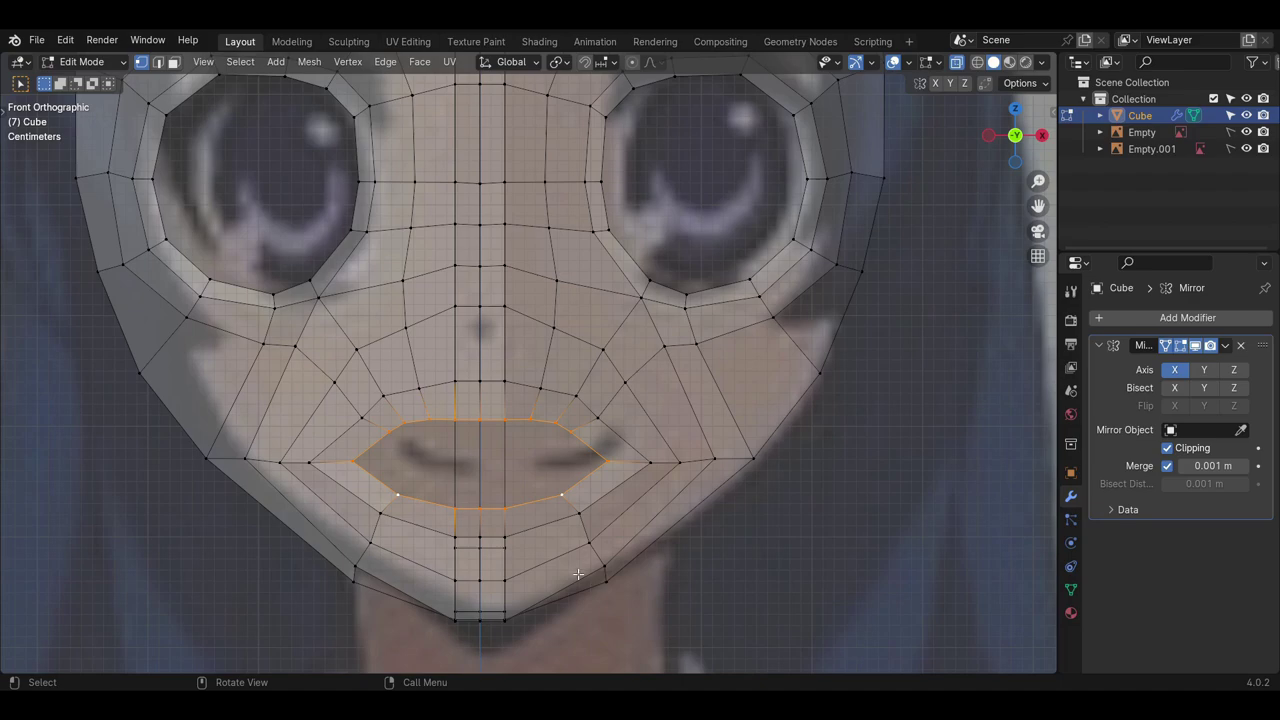
key(e)
key(Escape)
key(s)
click(556, 530)
- Move the outer and inner mouth-corner points outward, and reposition the adjacent inner upper-lip point
click(604, 461)
key(g)
click(614, 458)
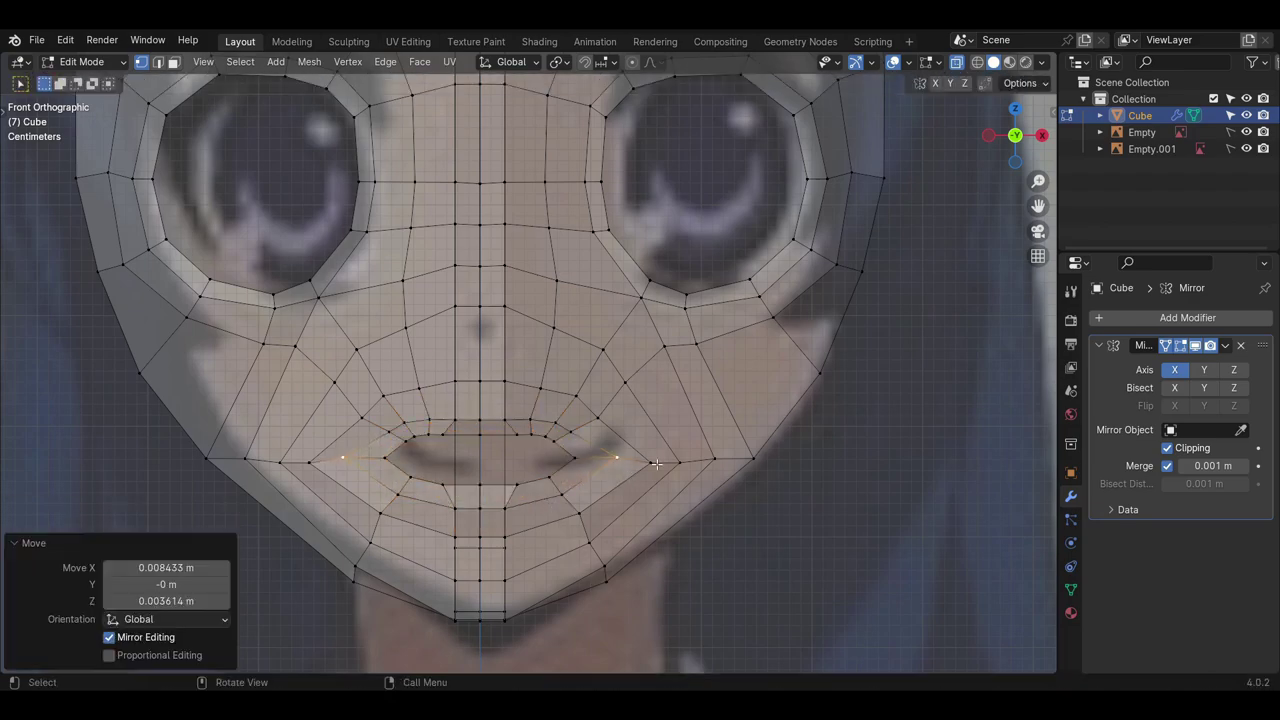
click(583, 461)
key(g)
click(612, 461)
click(564, 445)
key(g)
click(572, 447)
- Try to move the next inner upper-lip point closer to the mouth line
click(552, 437)
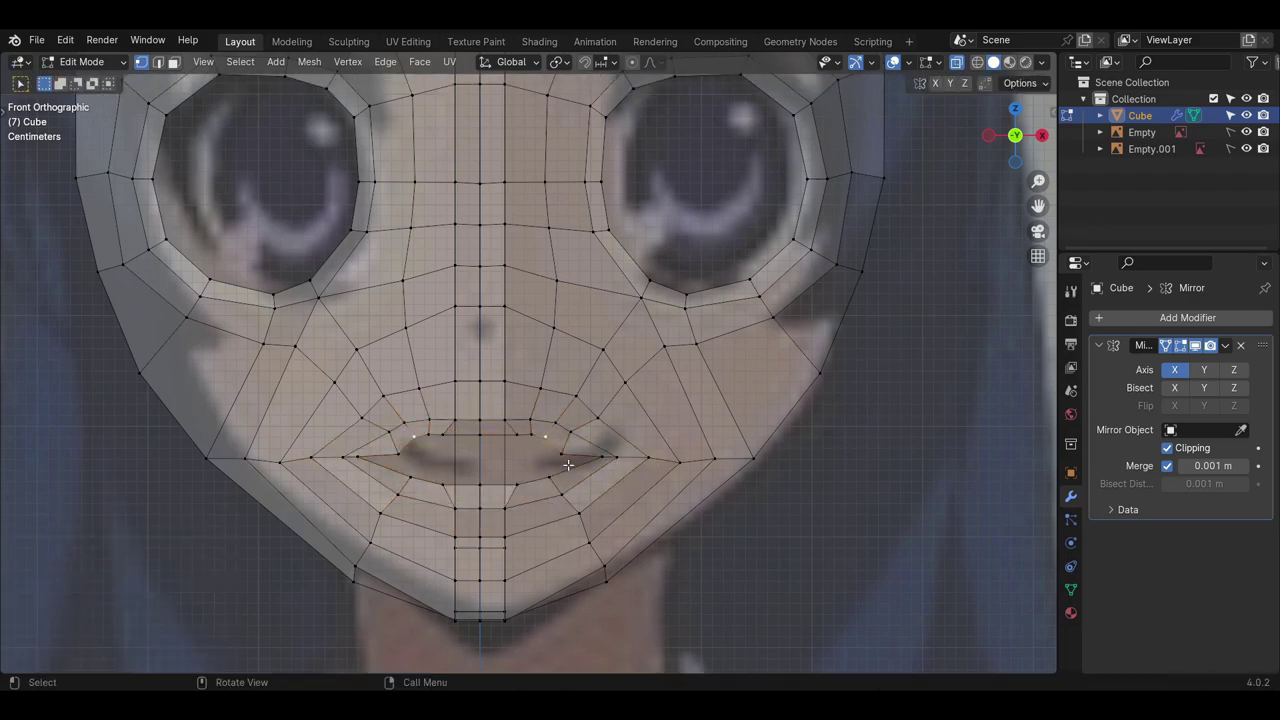
key(g)
click(559, 443)
middle_drag(559, 443, 478, 452)
key(ctrl+z)
key(KP_1)
- Slide the outer upper-lip point along its edge toward the mouth corner
click(580, 437)
key(g)
key(g)
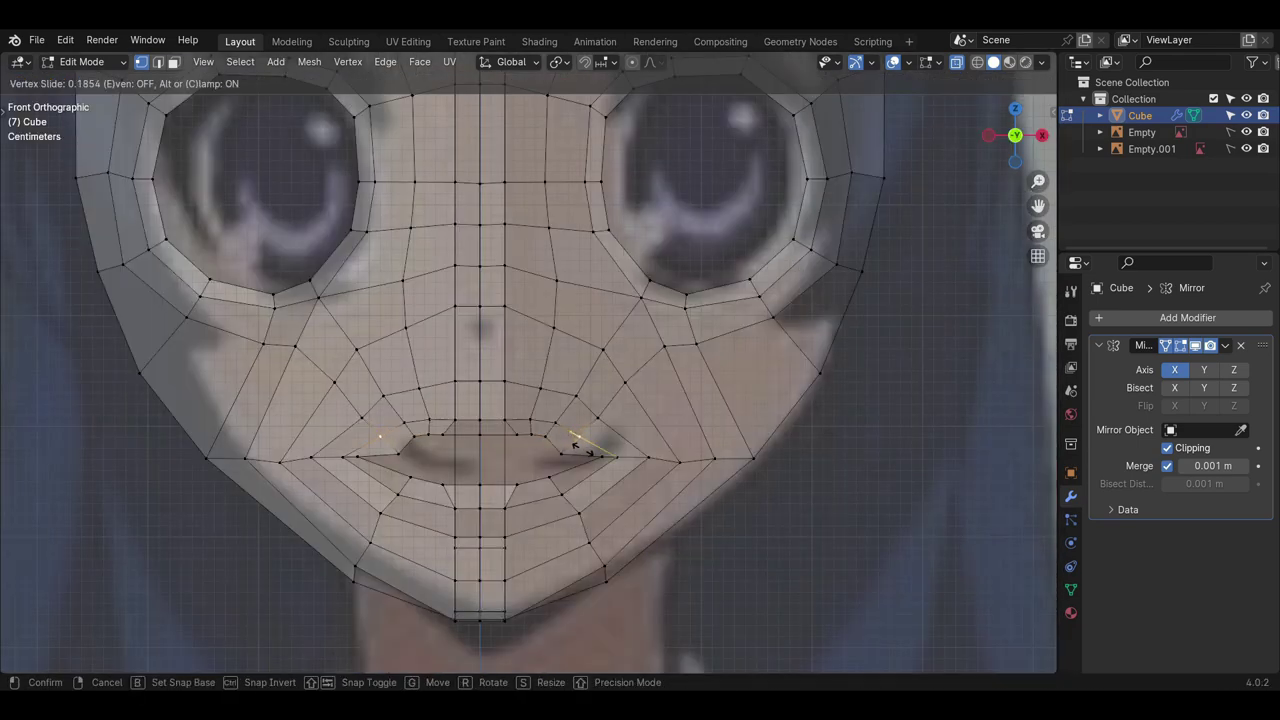
click(583, 443)
- Move the inner upper-lip points down to the center line so the mouth opening narrows into a smile line
click(550, 439)
key(g)
click(538, 452)
key(g)
click(533, 471)
click(521, 441)
key(g)
click(510, 457)
click(484, 440)
key(g)
click(487, 455)
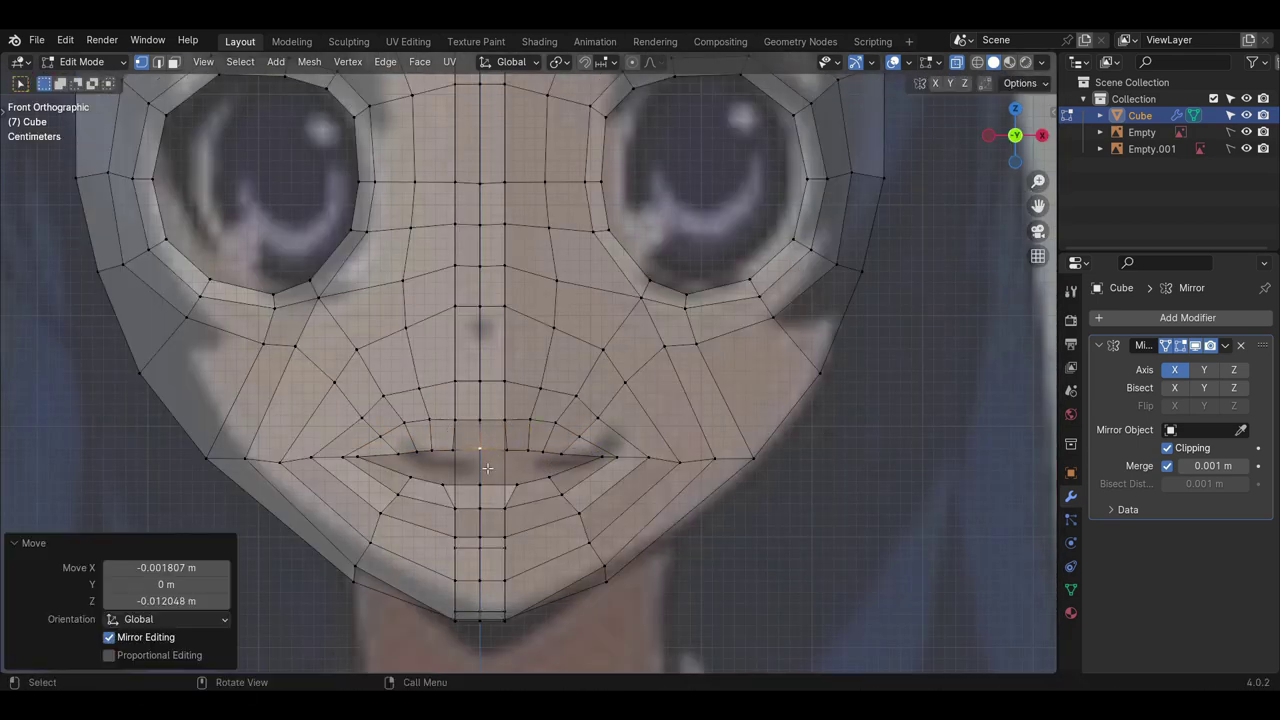
- Add two edge loops through the lower lip and chin, and adjust the new lip-edge point to the mouth curve
click(556, 482)
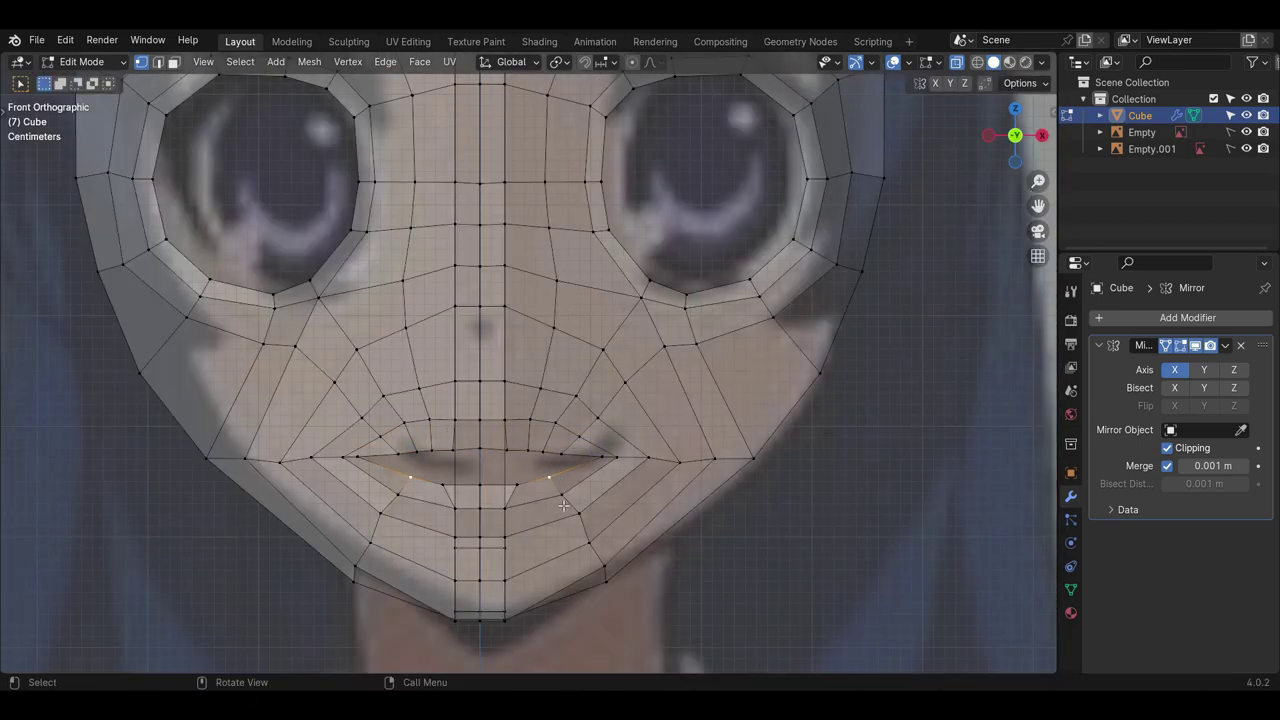
click(504, 498)
key(ctrl+r)
double_click(541, 524)
key(ctrl+r)
double_click(604, 496)
click(579, 480)
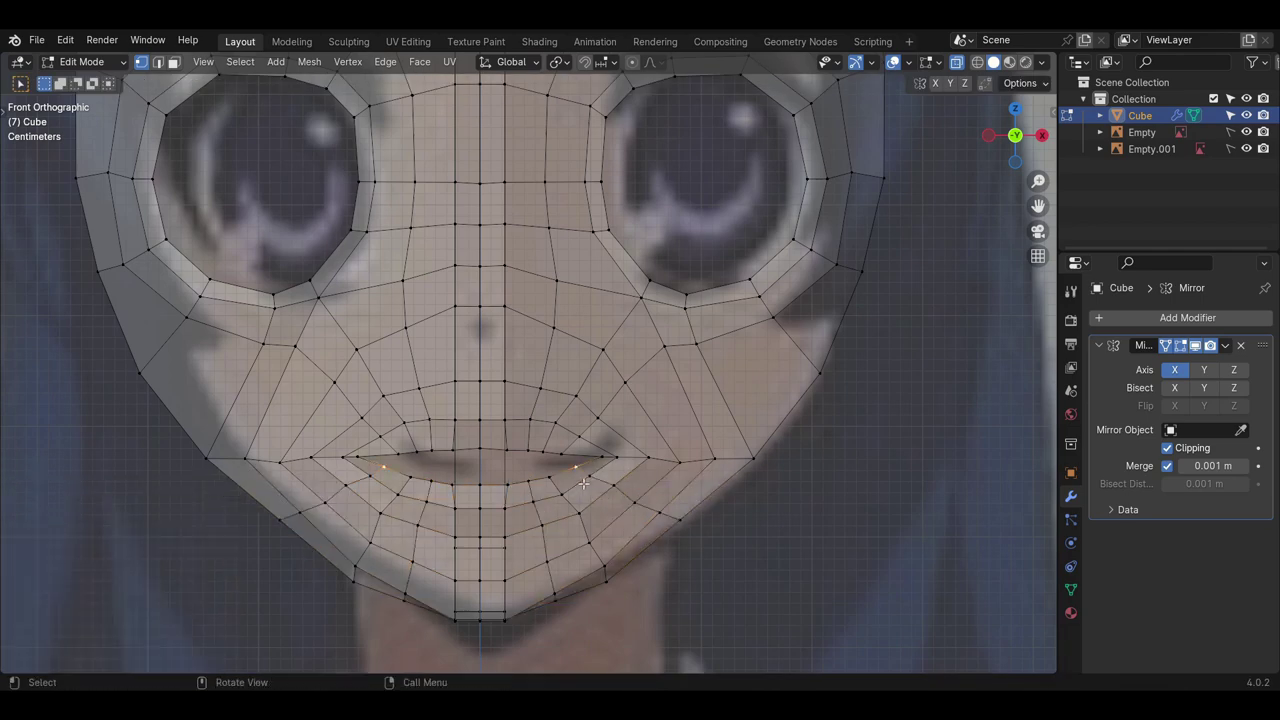
key(g)
click(585, 476)
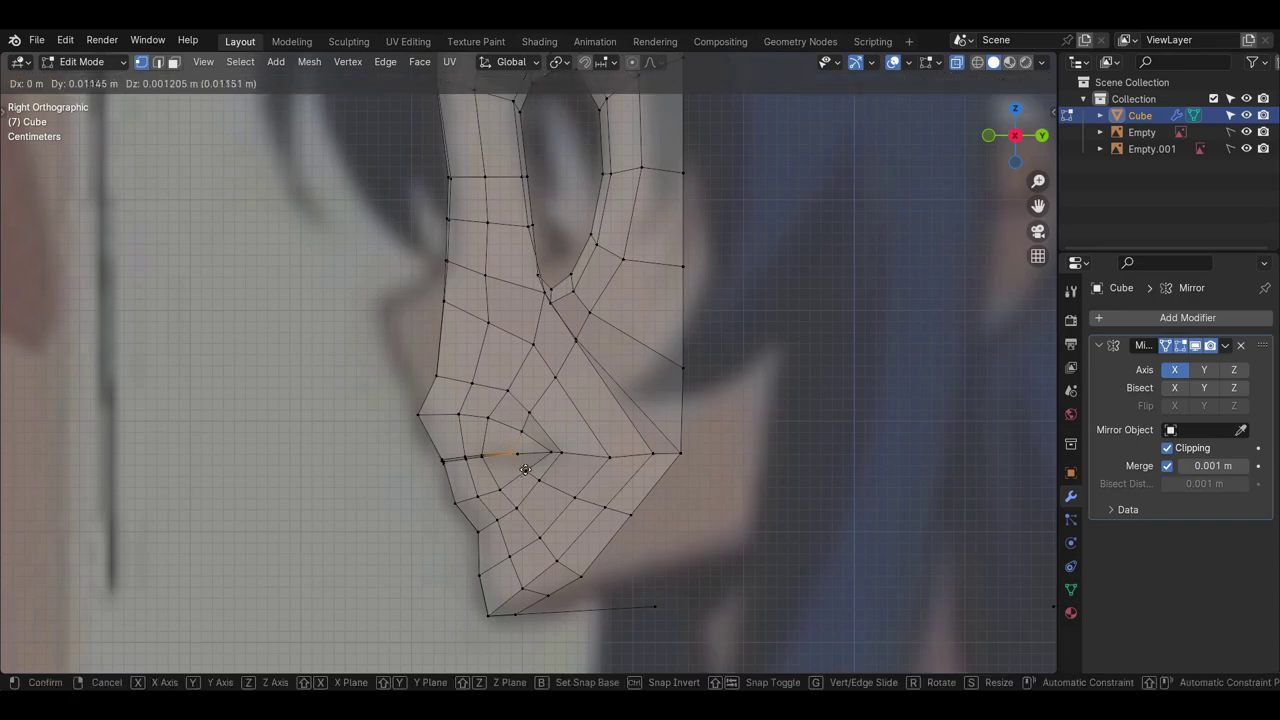
- Move the lip points in side view to follow the reference's mouth profile
click(528, 471)
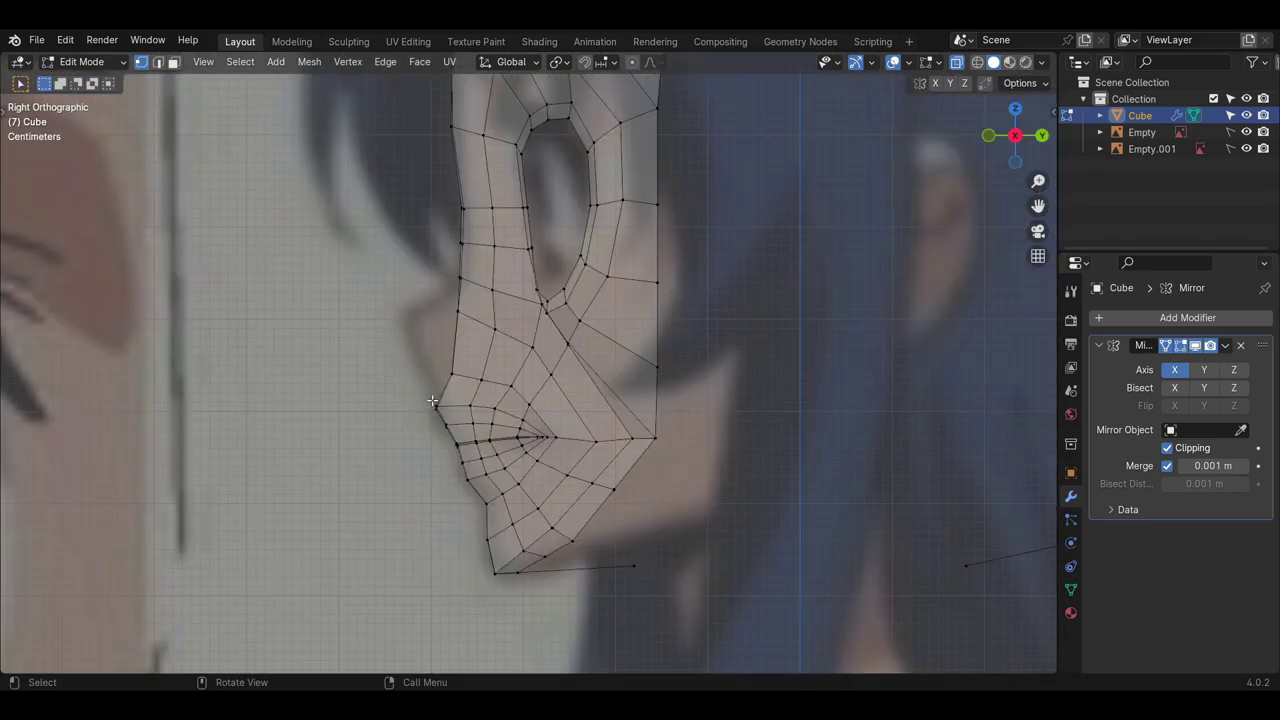
key(g)
drag(432, 401, 462, 440)
click(450, 418)
key(g)
right_click(450, 434)
key(g)
click(453, 436)
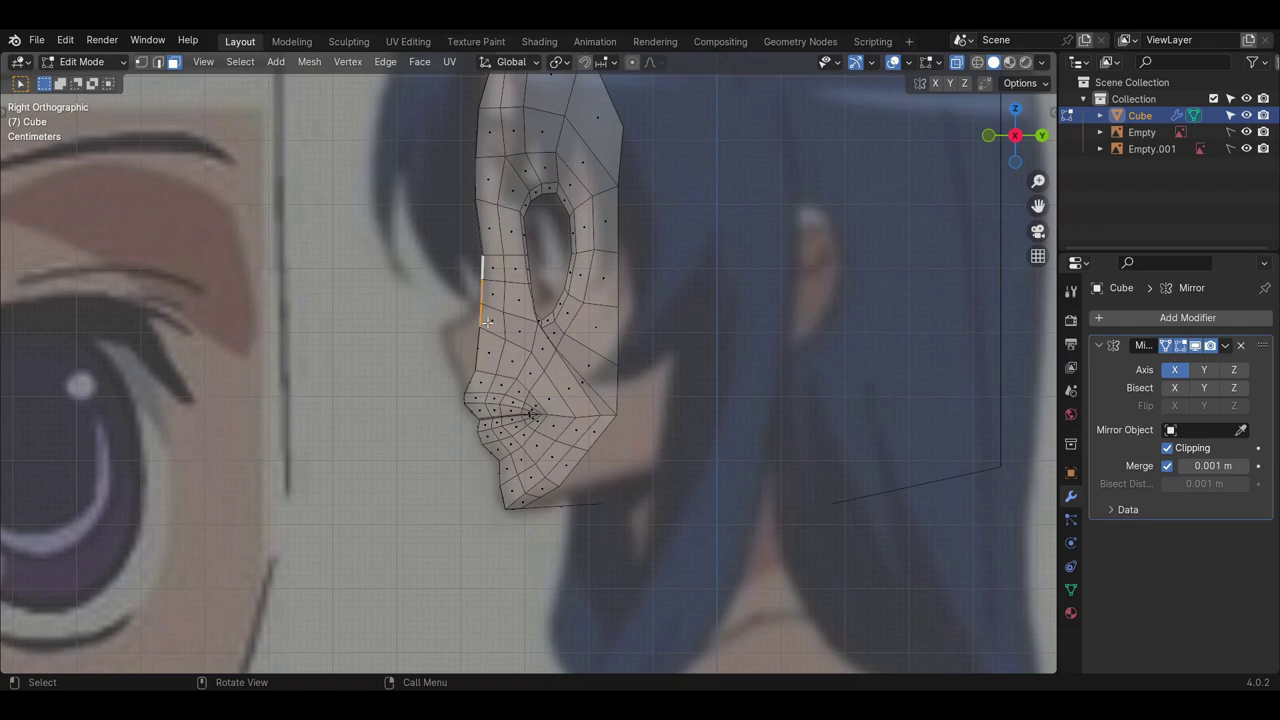
- Extrude the central nose faces forward in side view and rotate them to follow the nose slope
key(e)
click(485, 350)
key(r)
click(483, 384)
- Merge the duplicate vertex pairs at the end of the nose extrusion using At Last
middle_drag(483, 384, 497, 371)
click(466, 340)
click(487, 354)
shift+click(495, 329)
right_click(497, 329)
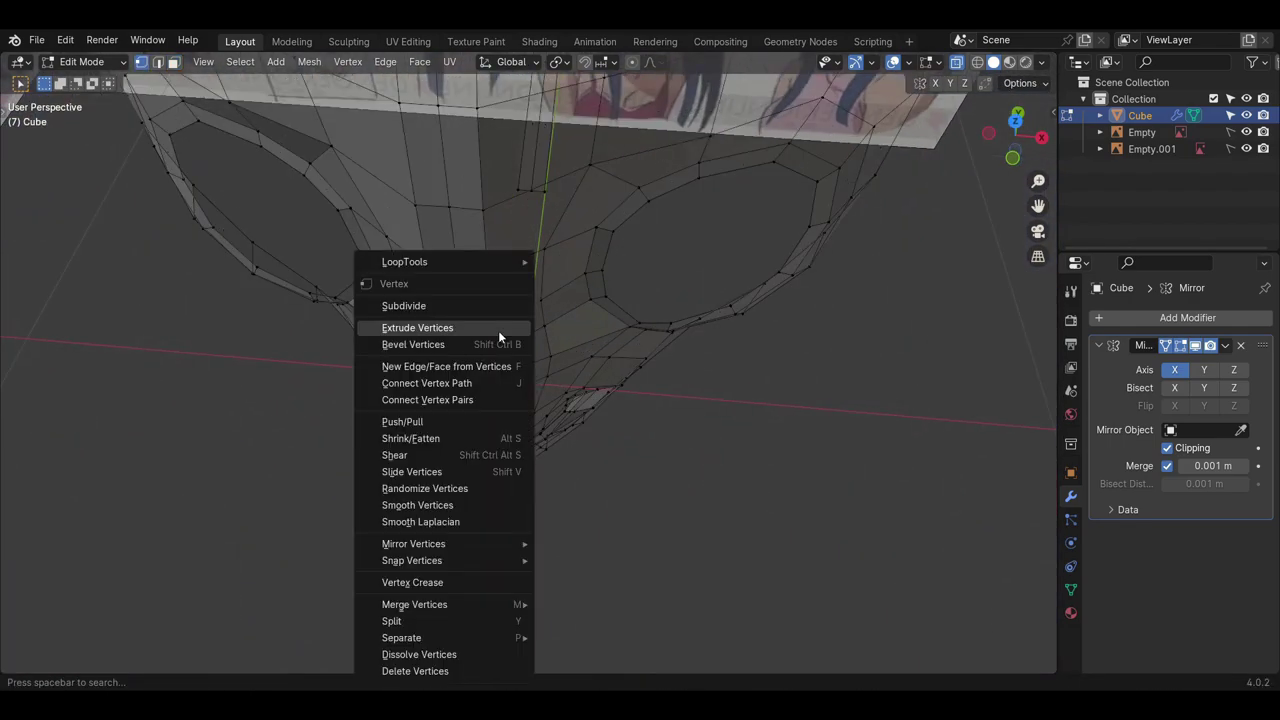
click(590, 582)
click(465, 353)
shift+click(468, 326)
right_click(468, 327)
click(548, 464)
middle_drag(441, 464, 490, 332)
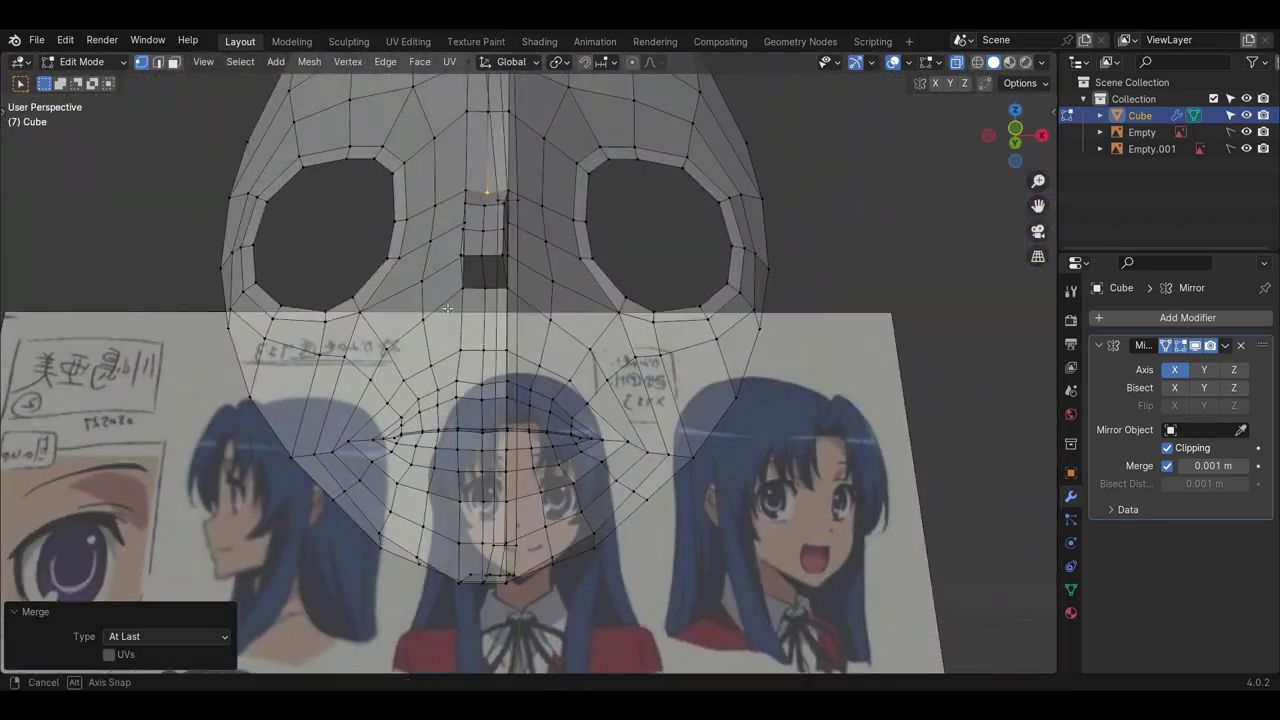
- Move the nose tip and underside points in side view to match the reference's nose profile
key(KP_1)
key(KP_3)
key(g)
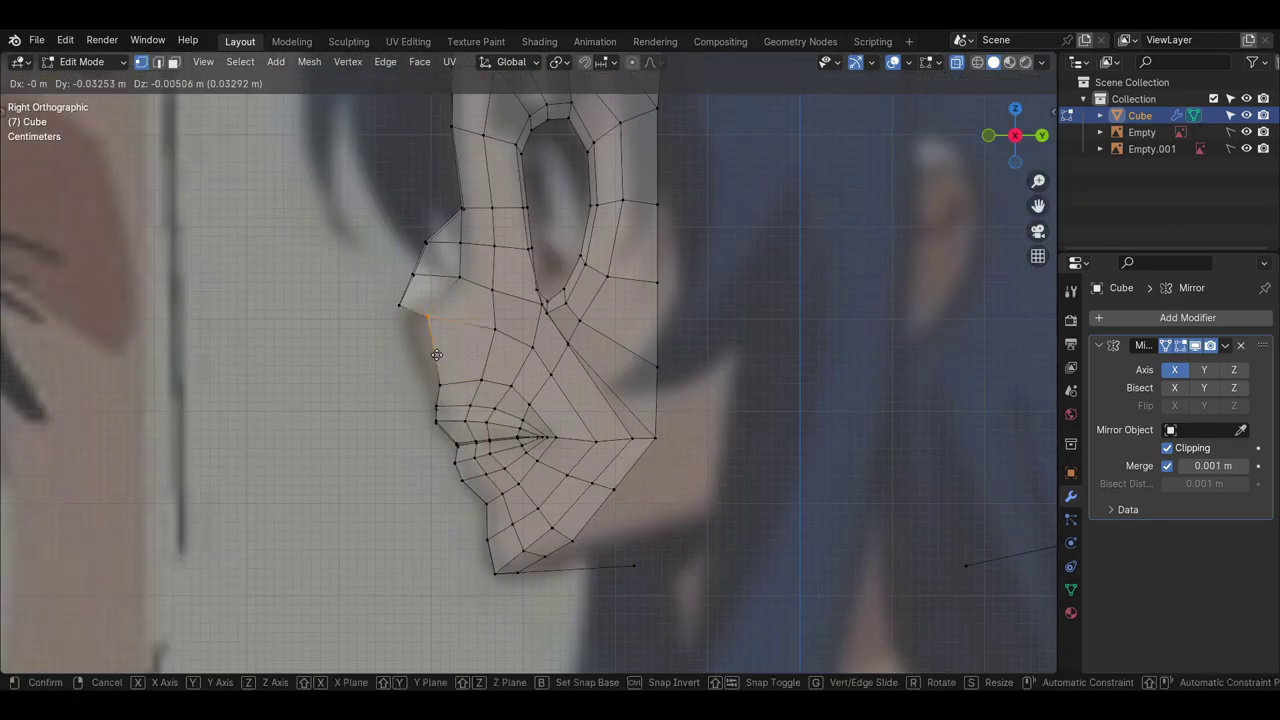
click(410, 325)
key(g)
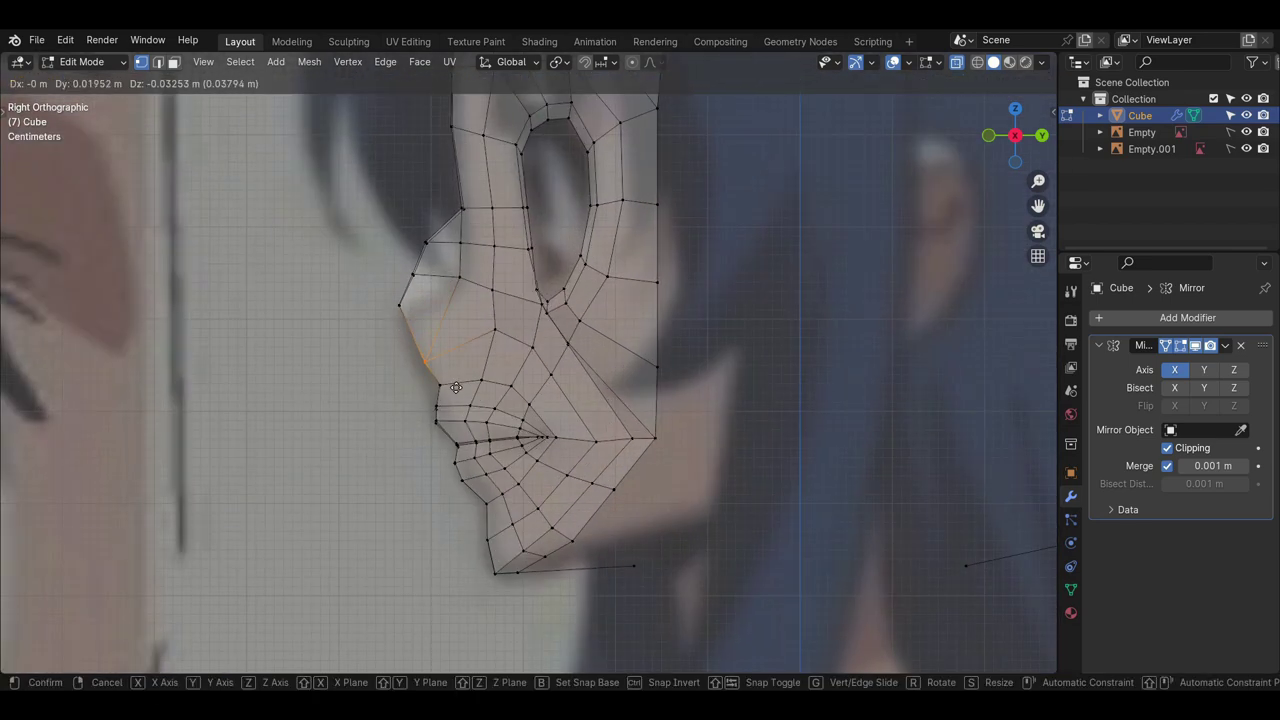
click(497, 356)
click(411, 317)
key(g)
click(432, 337)
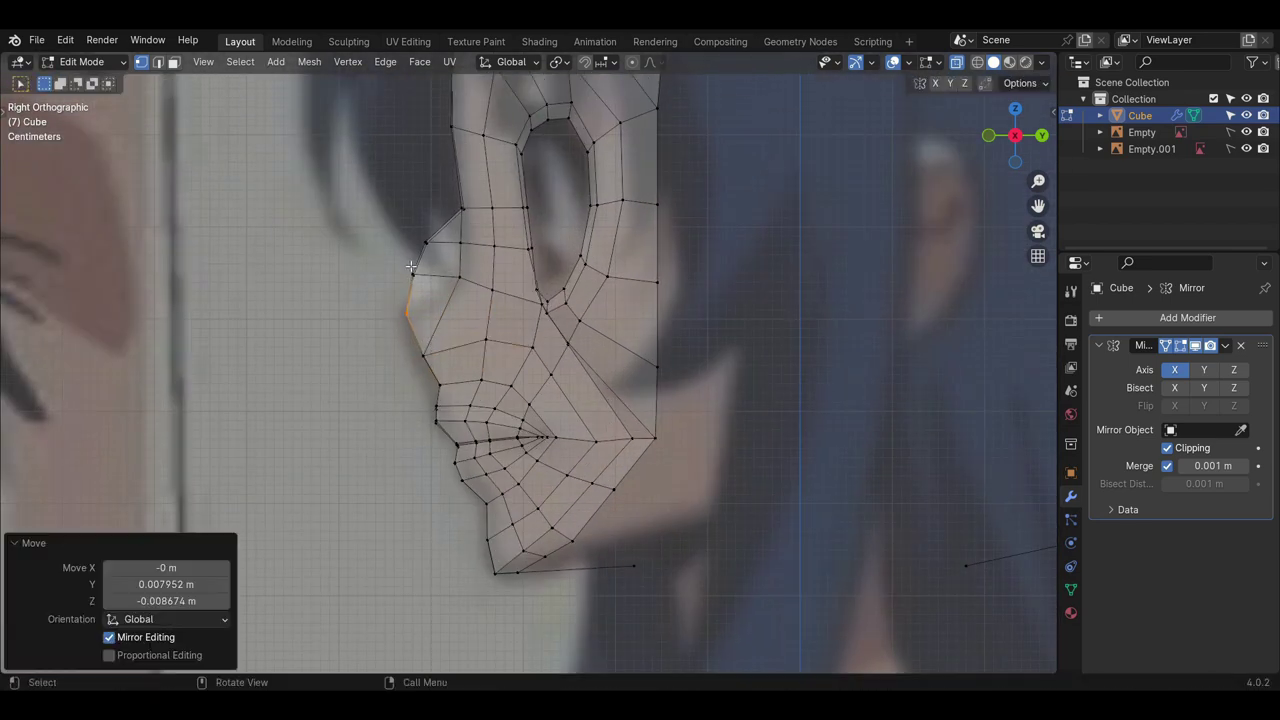
- Move the nose bridge points back and down in side view to follow the reference's slope
click(424, 283)
key(g)
click(473, 307)
click(438, 254)
click(486, 297)
key(KP_1)
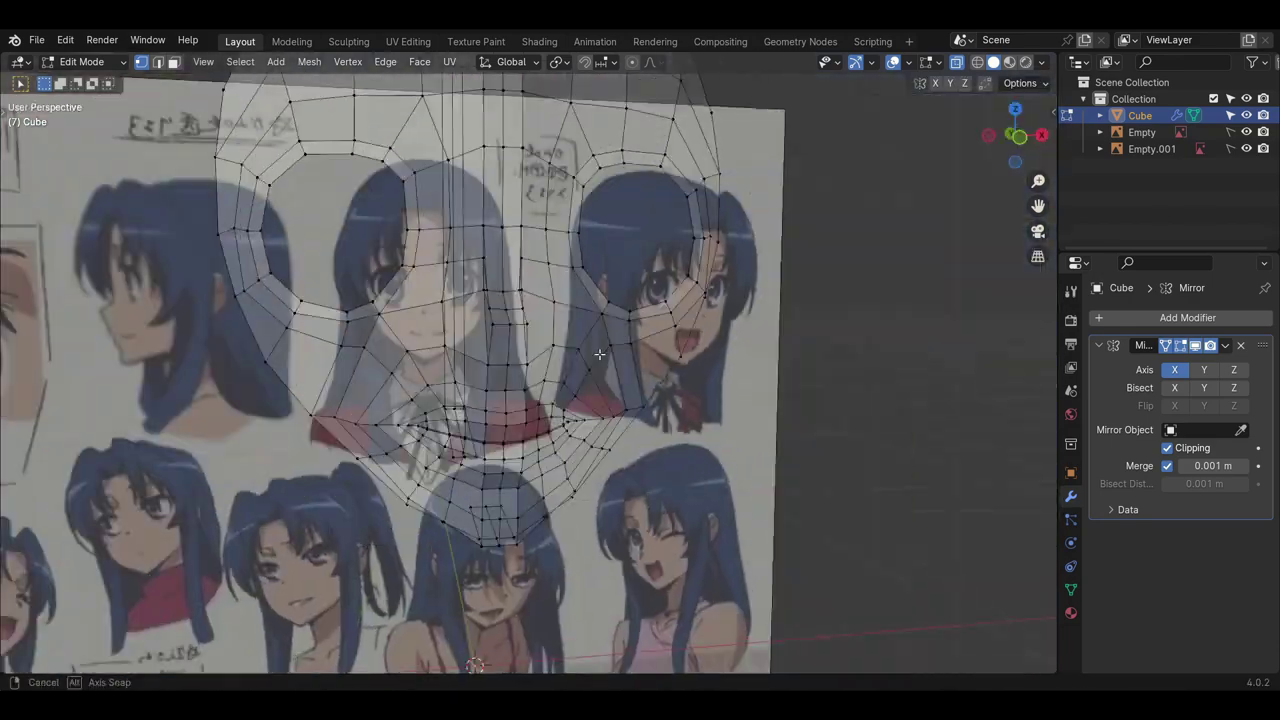
- Slide the point beside the nose bridge in front view, and reposition the side point near the nose tip
key(shift+v)
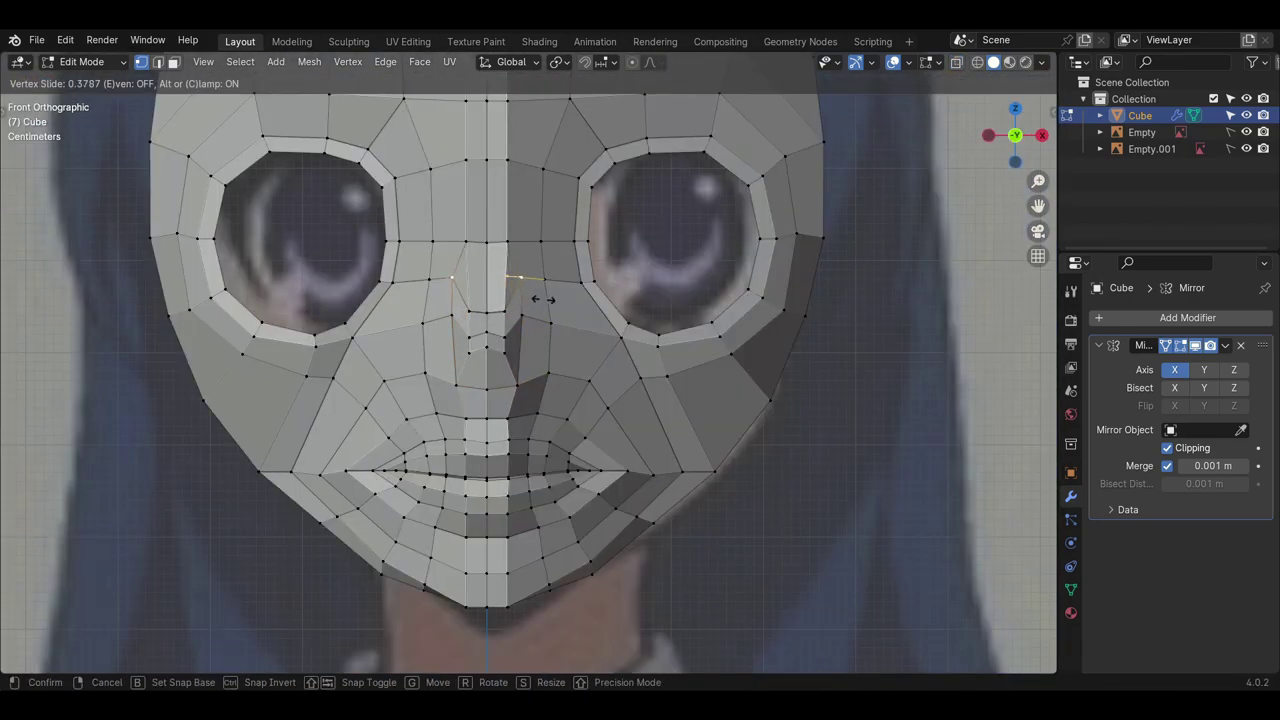
scroll(819, 429, down, 2)
middle_drag(819, 429, 800, 495)
scroll(700, 450, up, 2)
click(504, 366)
key(g)
key(g)
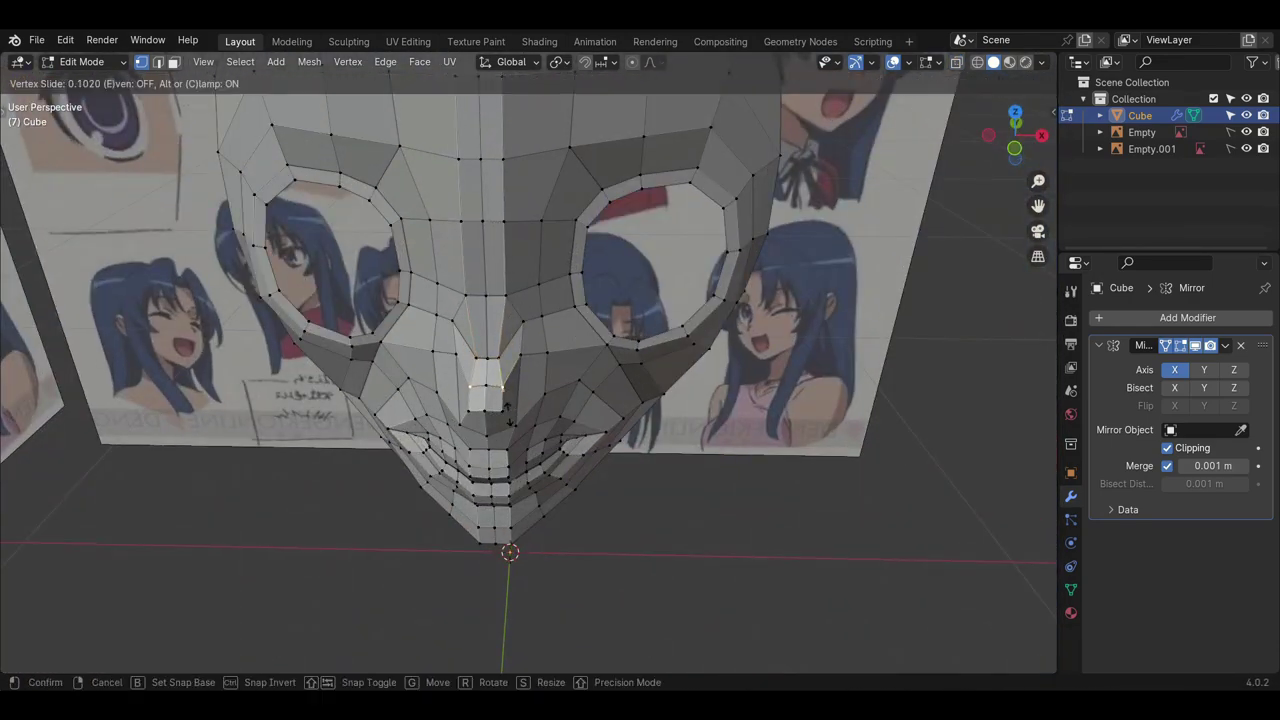
key(g)
click(500, 358)
- Move the nose tip's side point slightly back in side view, and shift the nose underside point inward in front view
scroll(500, 358, down, 4)
middle_drag(500, 358, 400, 335)
key(KP_3)
scroll(395, 361, up, 5)
click(395, 361)
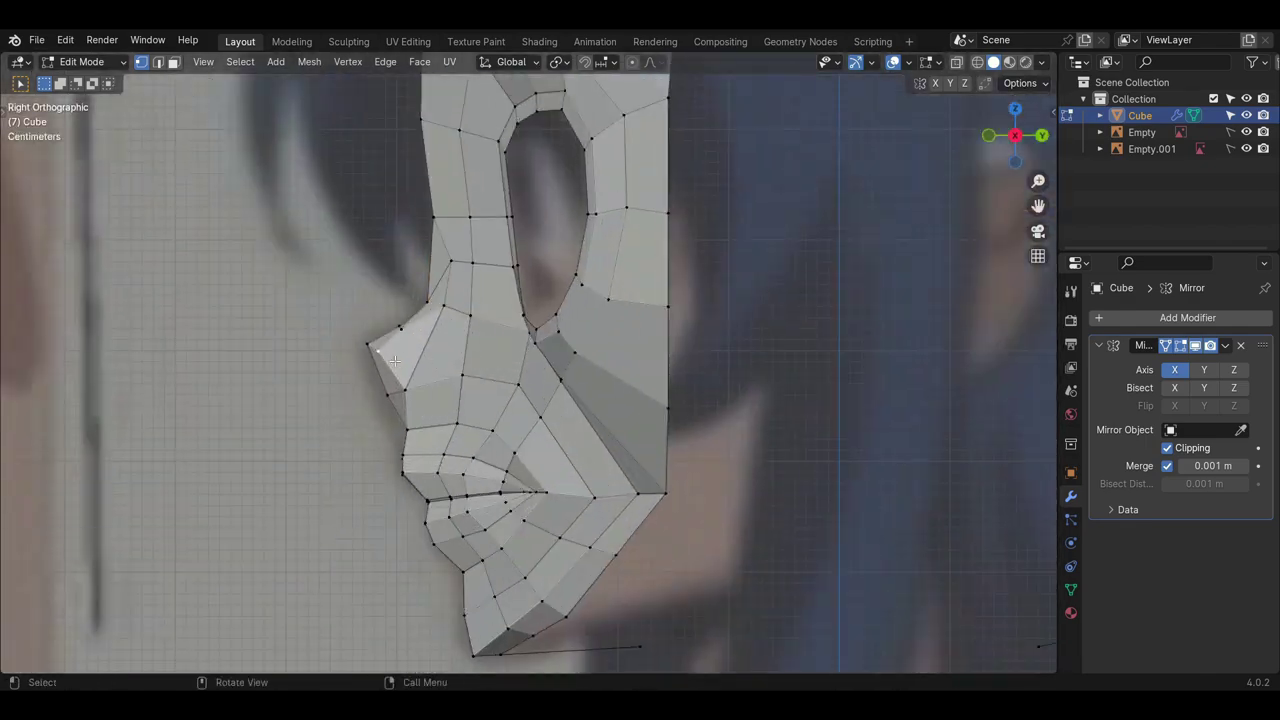
key(KP_1)
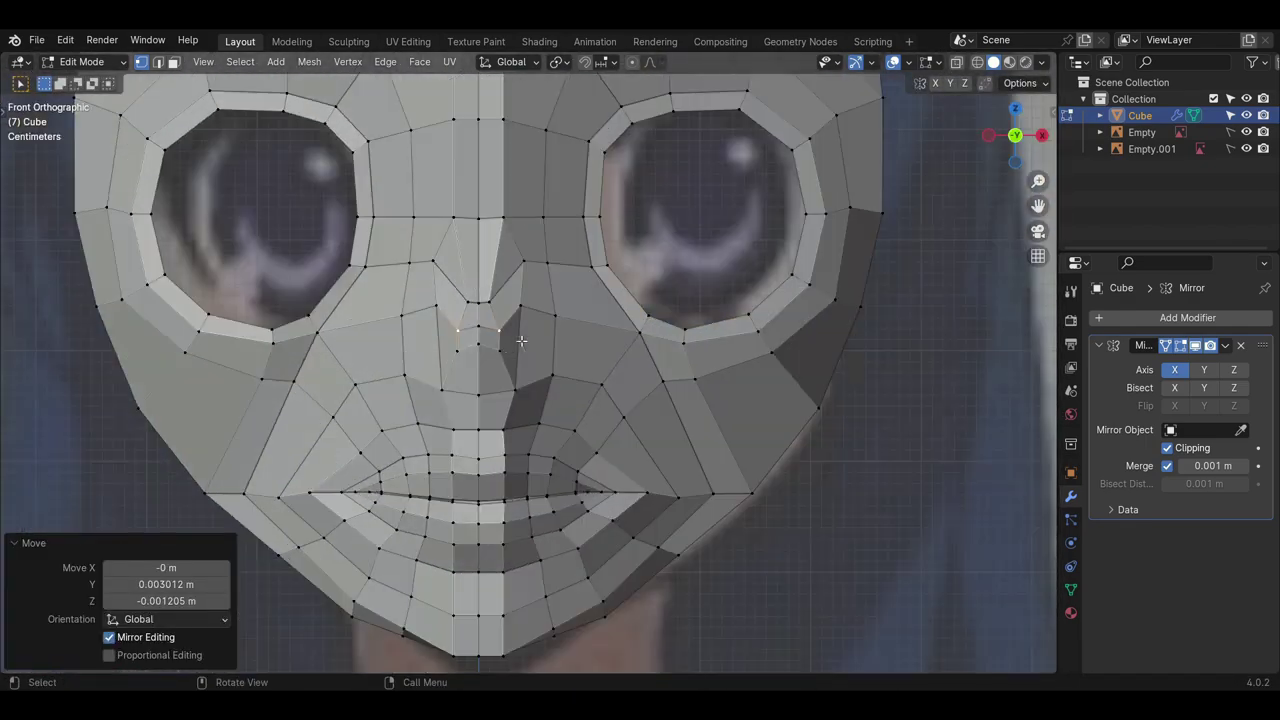
click(495, 362)
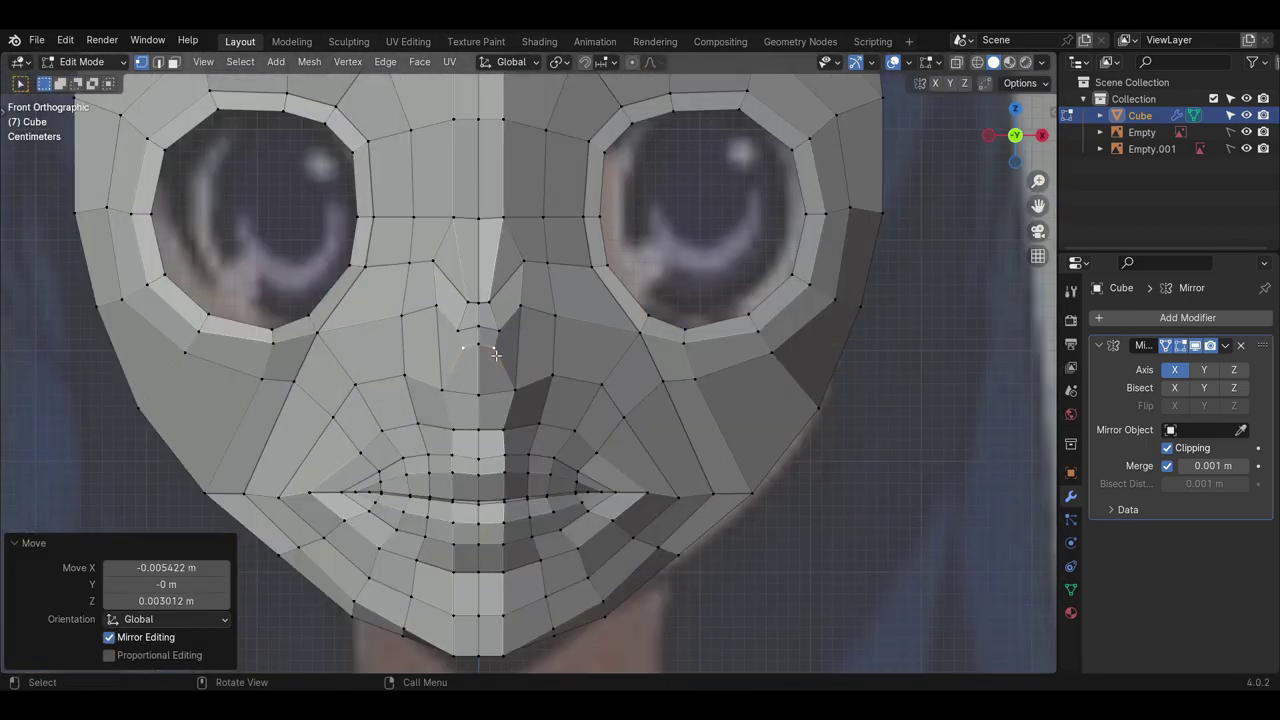
- Check the side reference with the mesh hidden, turn on X-ray, and move the point above the upper lip back about 0.006 m
scroll(548, 457, down, 6)
middle_drag(548, 457, 488, 433)
key(KP_3)
scroll(490, 436, up, 3)
click(1246, 115)
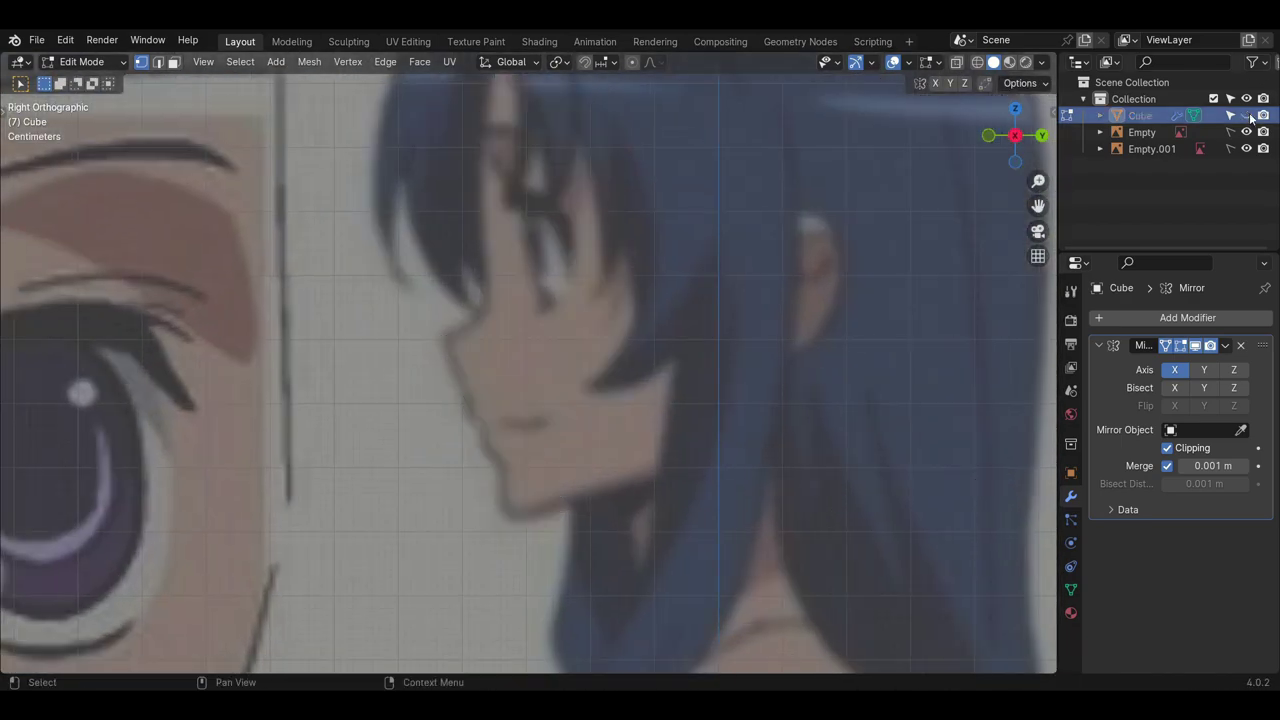
click(1246, 115)
key(alt+z)
scroll(450, 420, up, 3)
drag(408, 416, 431, 439)
key(g)
click(438, 440)
- Move the lower-lip points slightly forward in side view to match the reference profile
scroll(457, 422, down, 2)
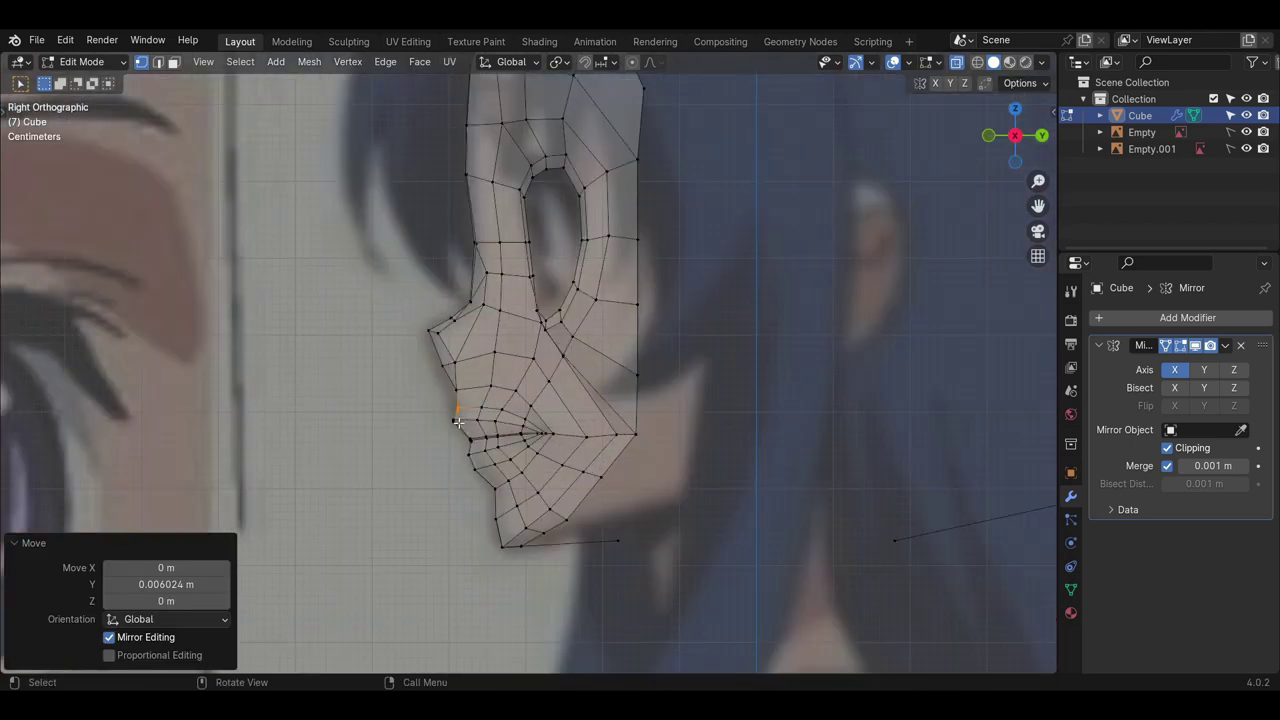
scroll(499, 470, down, 2)
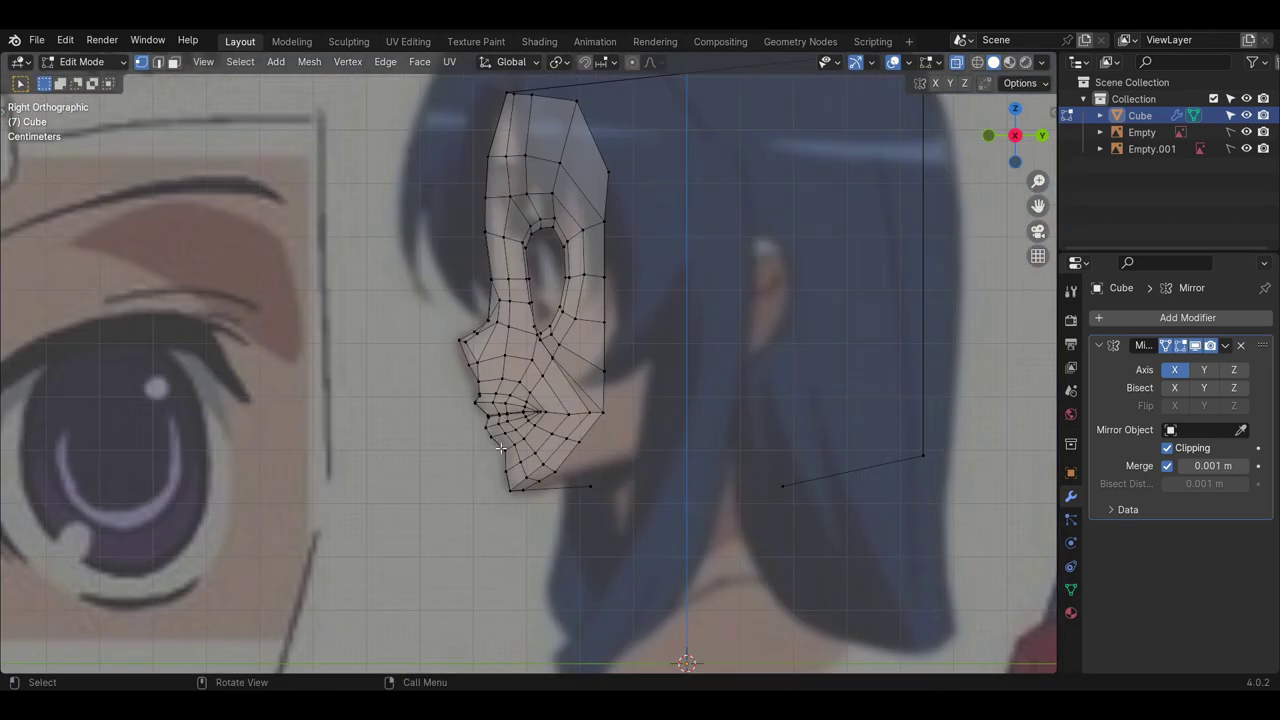
scroll(502, 454, up, 2)
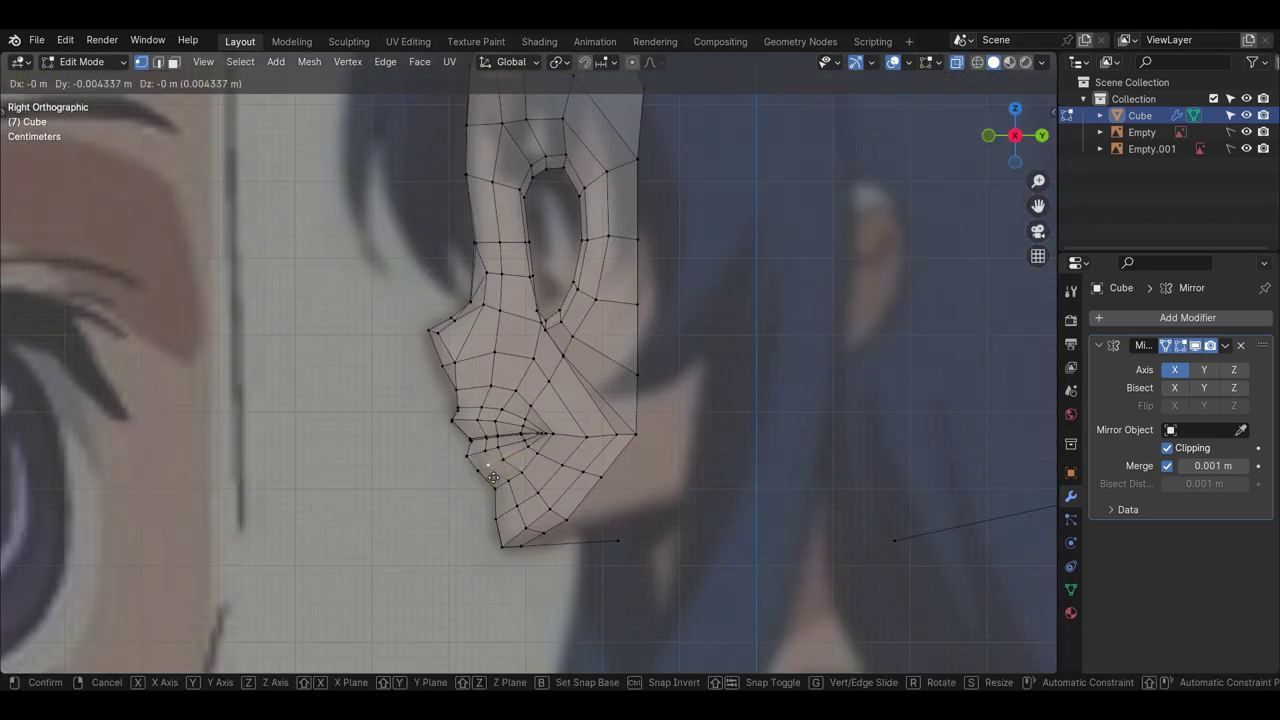
click(492, 478)
scroll(493, 446, up, 2)
click(506, 467)
key(g)
click(502, 470)
- Reposition the mouth-corner point, and adjust the point below the lower lip in side view
click(544, 449)
middle_drag(545, 455, 655, 494)
key(g)
click(560, 481)
click(485, 476)
scroll(486, 478, down, 2)
key(g)
click(490, 478)
scroll(490, 476, down, 3)
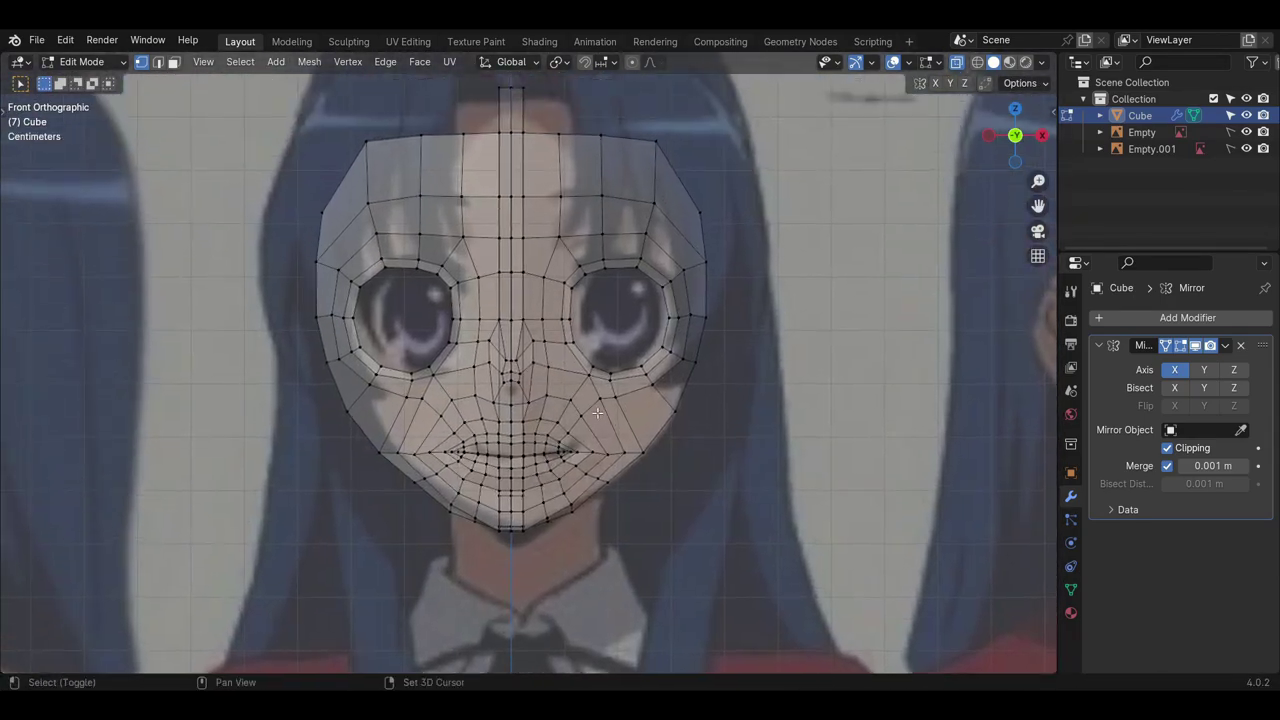
- Try to slide a point around the nose and mouth along its edge in front view
scroll(560, 455, up, 3)
key(g)
key(g)
click(502, 438)
middle_drag(502, 438, 388, 425)
key(ctrl+z)
- Move the nose underside point forward about 0.006 m along Y in side view
scroll(529, 429, down, 2)
key(KP_3)
click(477, 415)
key(g)
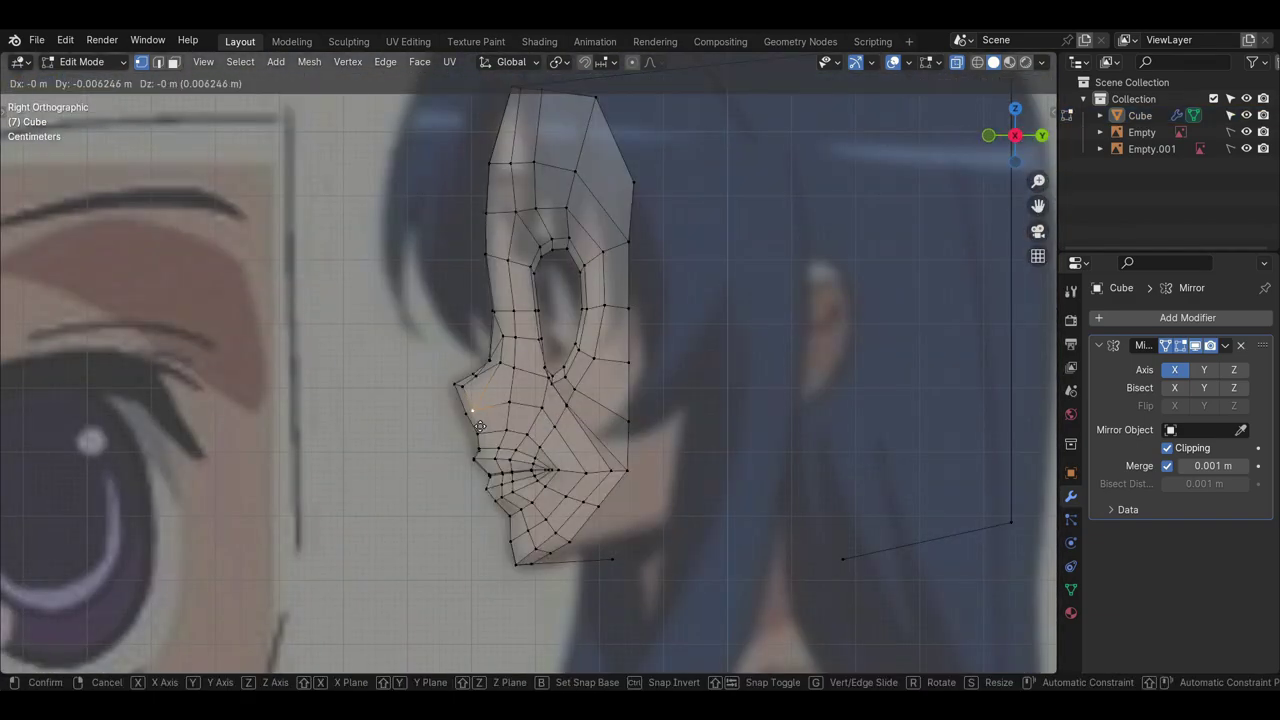
click(472, 418)
- Delete the selected faces on the side of the nose bridge
middle_drag(496, 474, 505, 477)
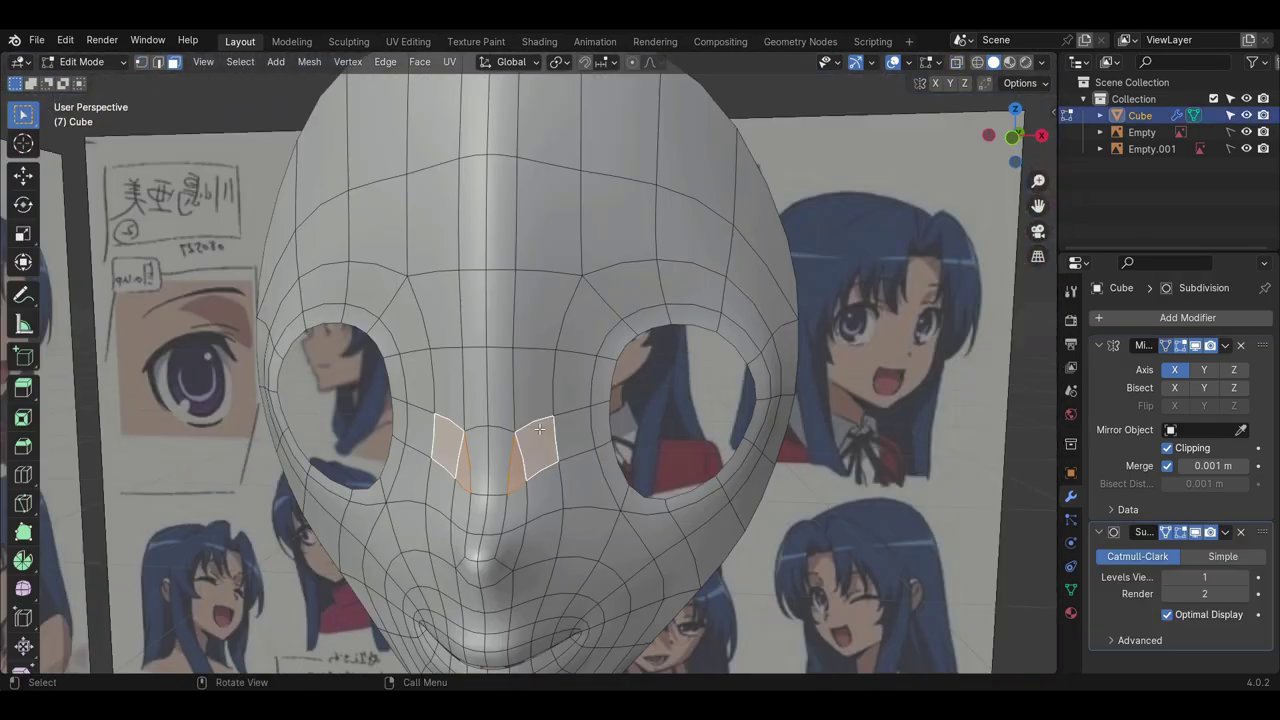
key(x)
click(535, 425)
middle_drag(535, 428, 535, 465)
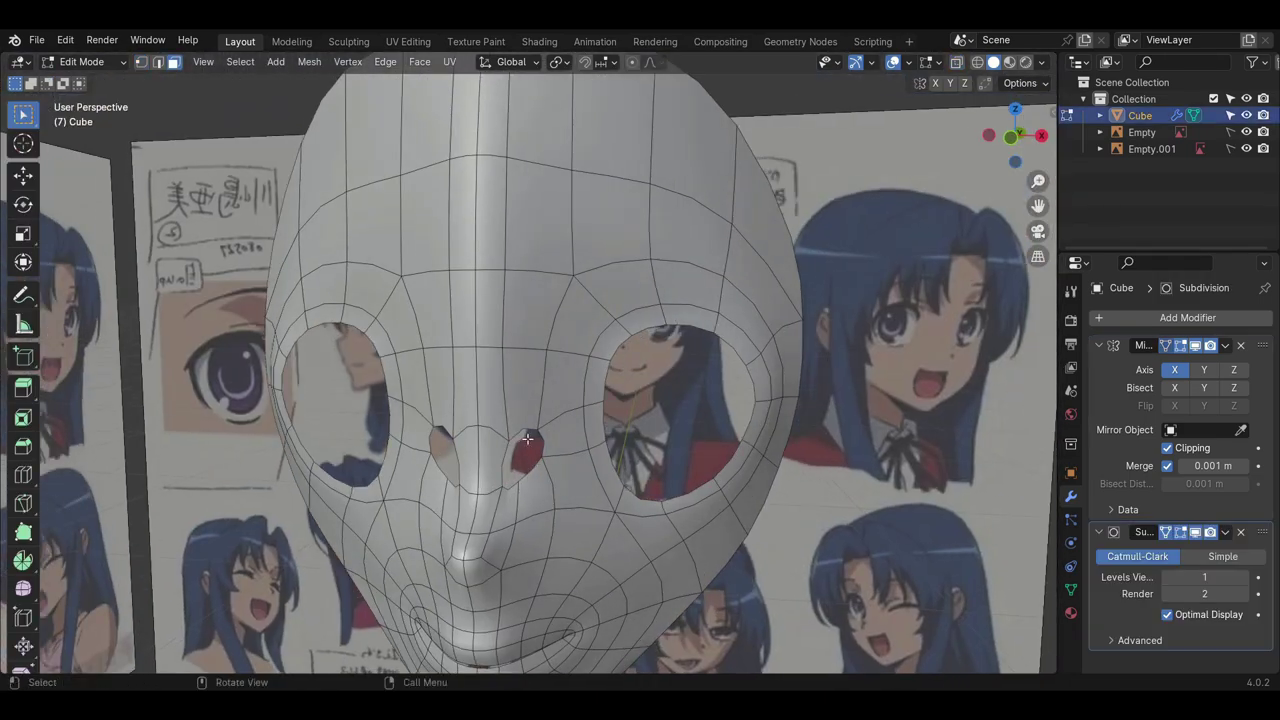
- Add a vertical edge loop beside the nose bridge, and inspect the face outside Edit Mode
double_click(530, 364)
key(3)
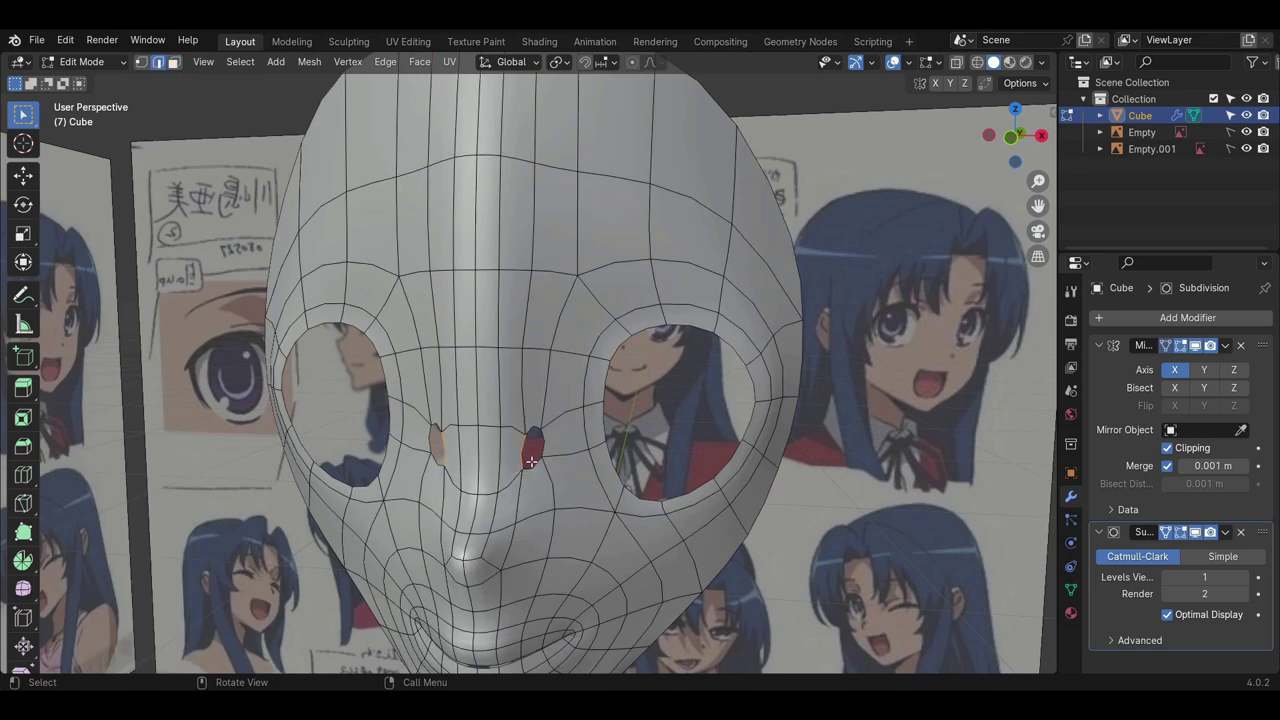
scroll(535, 477, down, 3)
mouse_move(535, 477)
middle_down()
mouse_move(552, 468)
mouse_move(540, 474)
middle_up()
key(Tab)
mouse_move(540, 474)
middle_down()
mouse_move(456, 476)
mouse_move(534, 477)
middle_up()
- Extrude the face's outer side edge toward the back of the head in side view and turn the band's end inward along X
scroll(534, 477, down, 6)
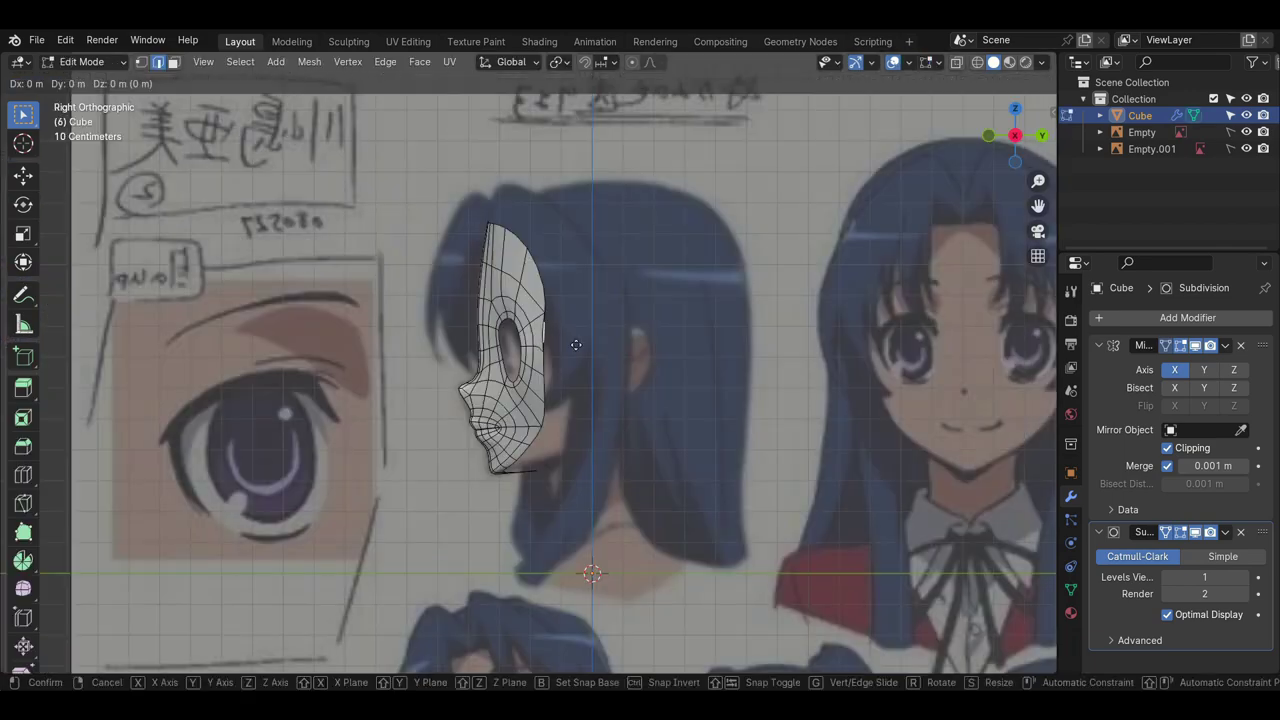
key(e)
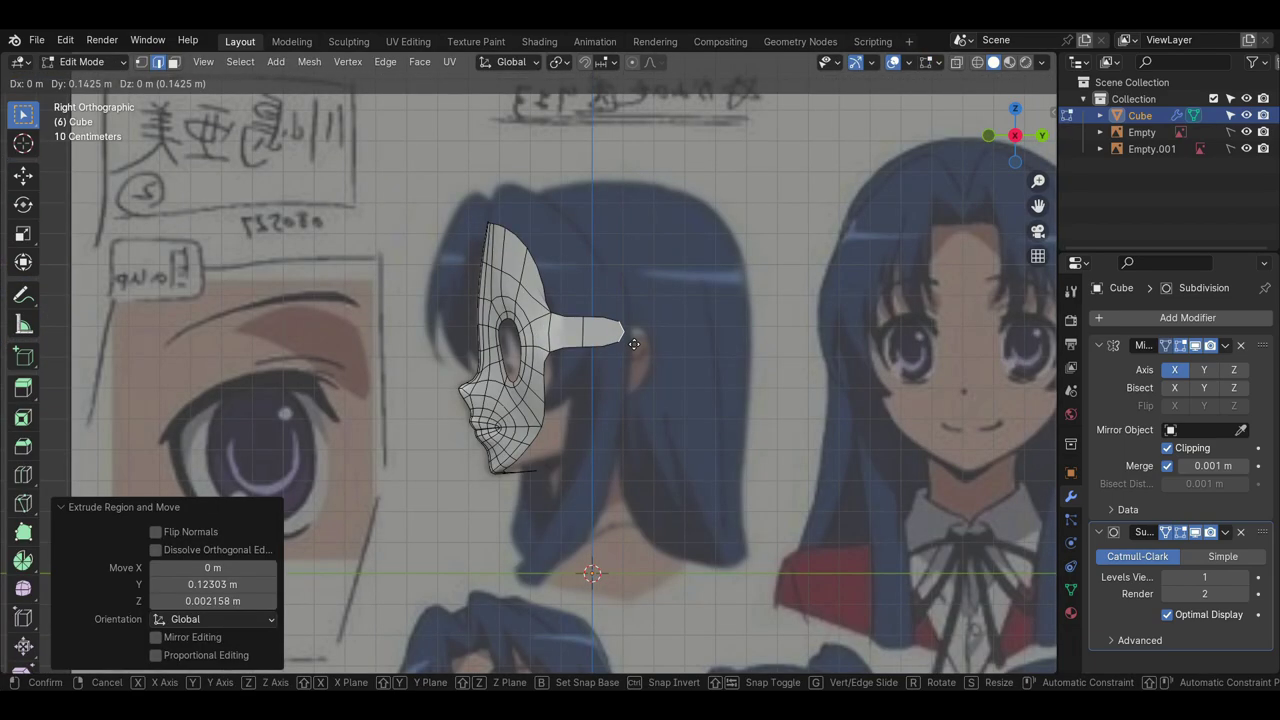
click(692, 343)
middle_drag(692, 343, 574, 428)
key(e)
key(x)
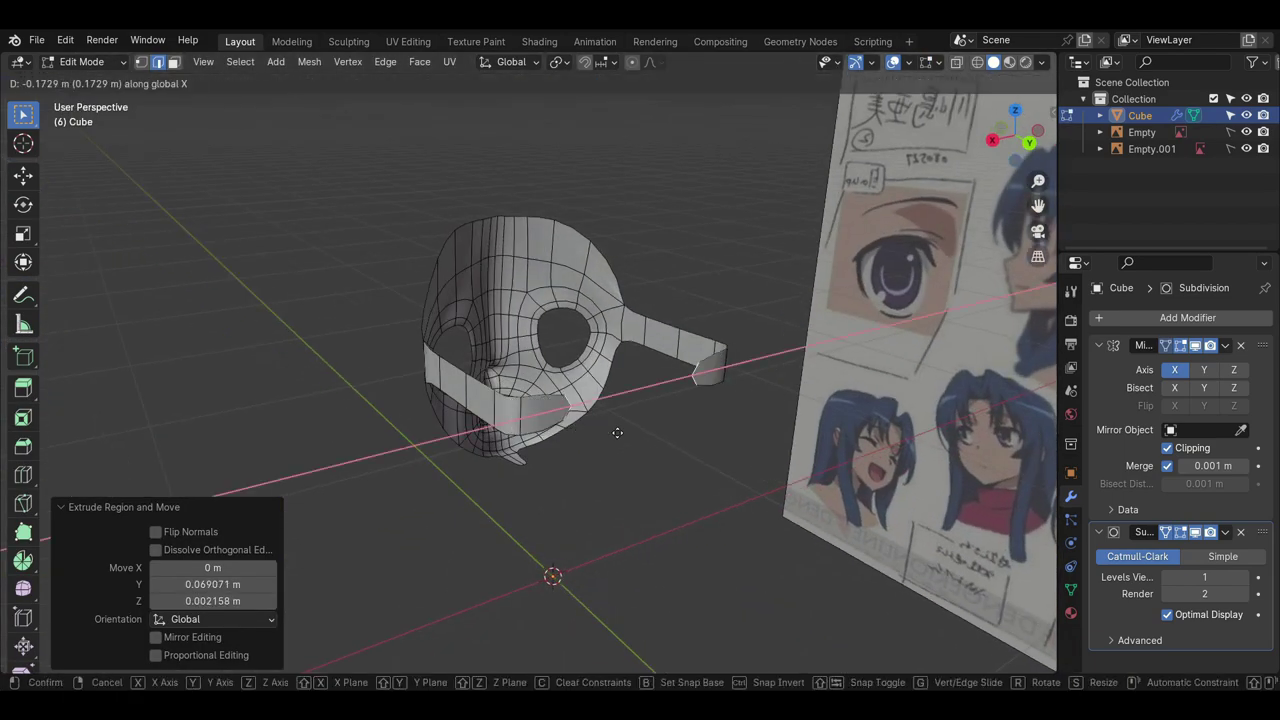
click(628, 430)
- Try to extrude the band's end inward along X by two more segments
key(e)
key(x)
click(670, 426)
key(e)
key(x)
click(652, 424)
middle_drag(652, 424, 785, 501)
key(ctrl+z)
key(ctrl+z)
- Move the band's end along X to the center line and round its back corner in top view
key(g)
key(x)
click(570, 477)
key(KP_7)
key(g)
click(652, 207)
drag(634, 178, 686, 249)
key(g)
click(671, 277)
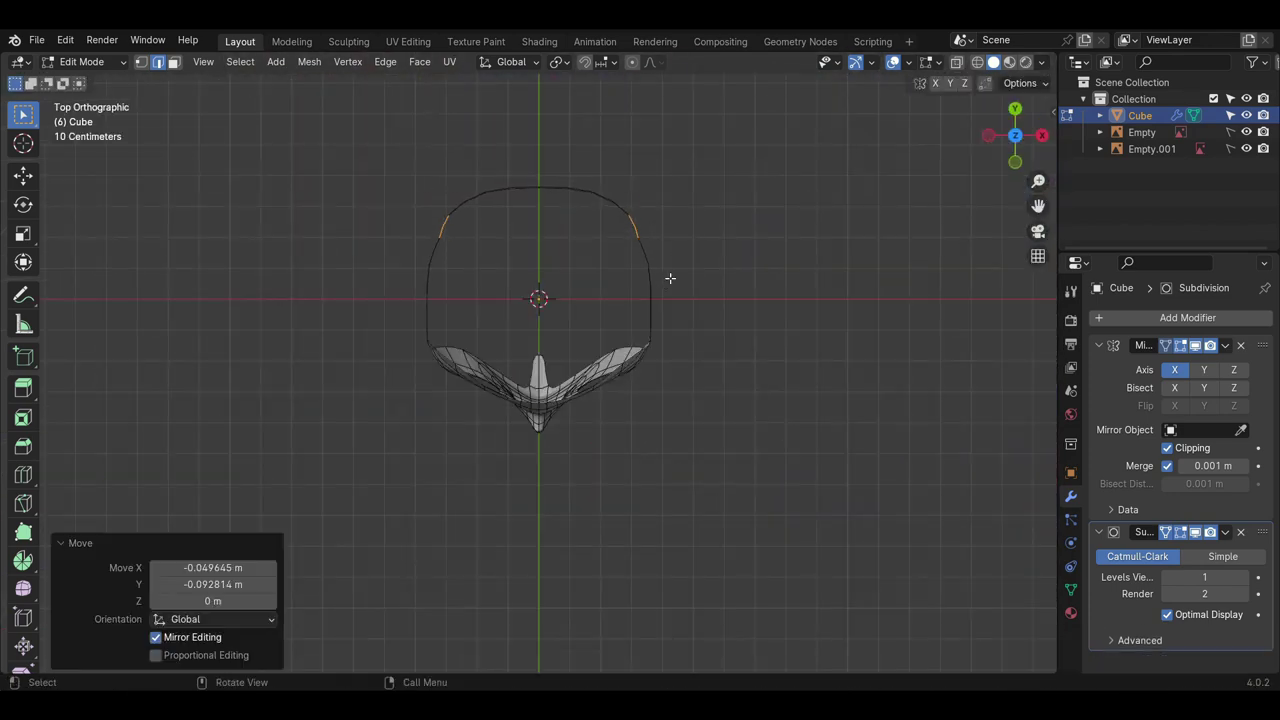
- Fill the open top of the head between forehead and back band, and raise its loop cuts along Z
middle_drag(708, 425, 668, 485)
key(f)
key(ctrl+r)
scroll(623, 300, up, 3)
click(623, 300)
key(g)
key(z)
click(622, 245)
middle_drag(622, 245, 712, 231)
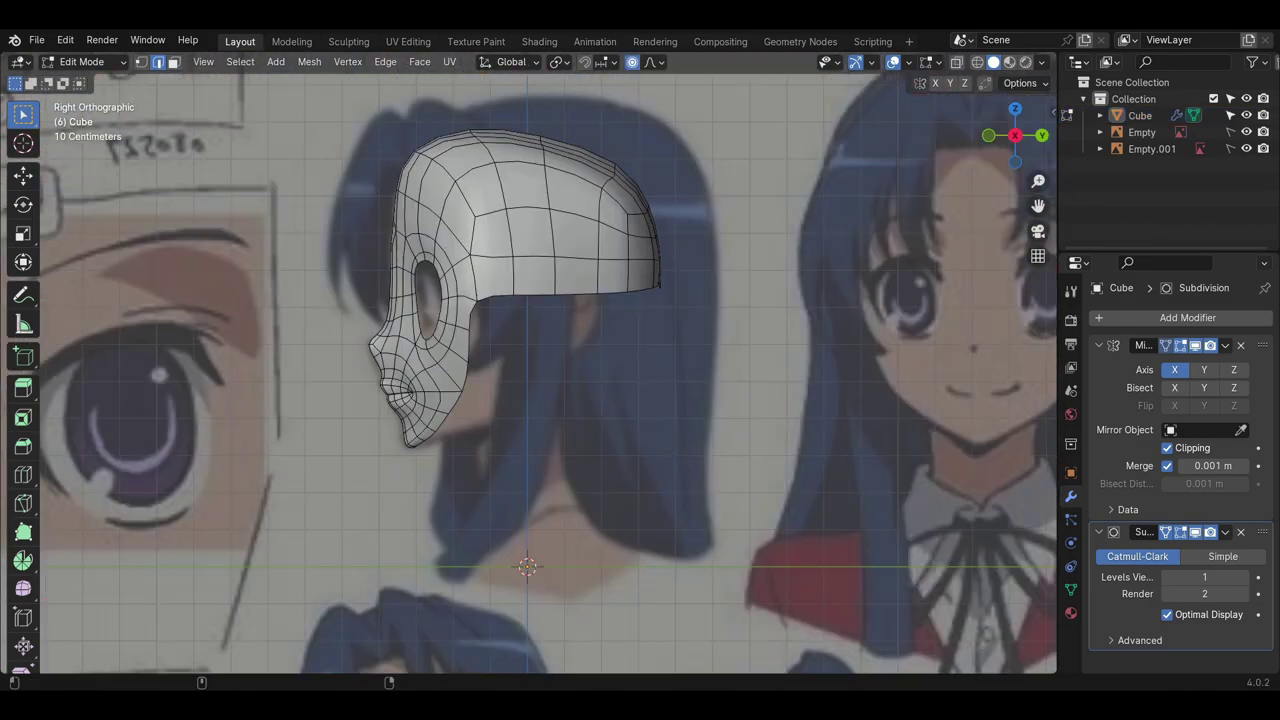
- Hide the Subdivision modifier in the viewport and extrude the cheek and jaw edge backward about 0.119 m along Y and 0.031 m up
scroll(643, 369, down, 1)
click(1195, 533)
scroll(643, 369, up, 1)
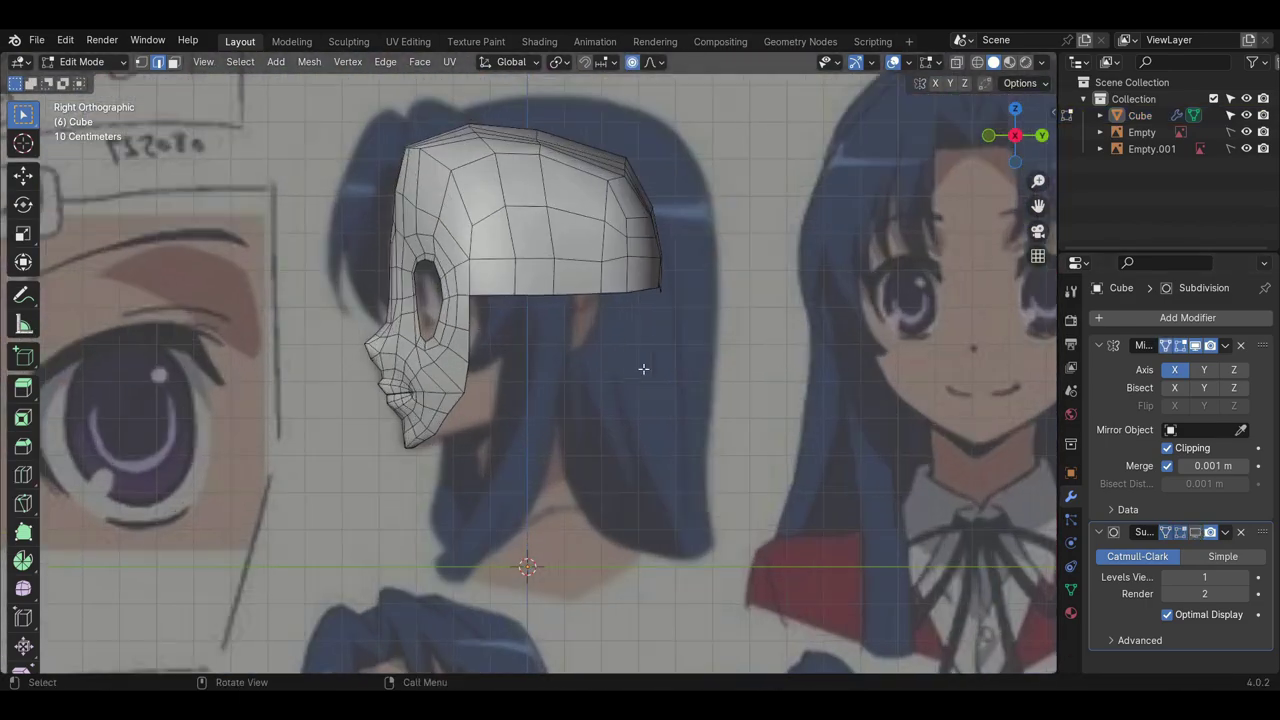
middle_drag(500, 400, 550, 375)
click(468, 298)
ctrl+click(588, 311)
key(KP_3)
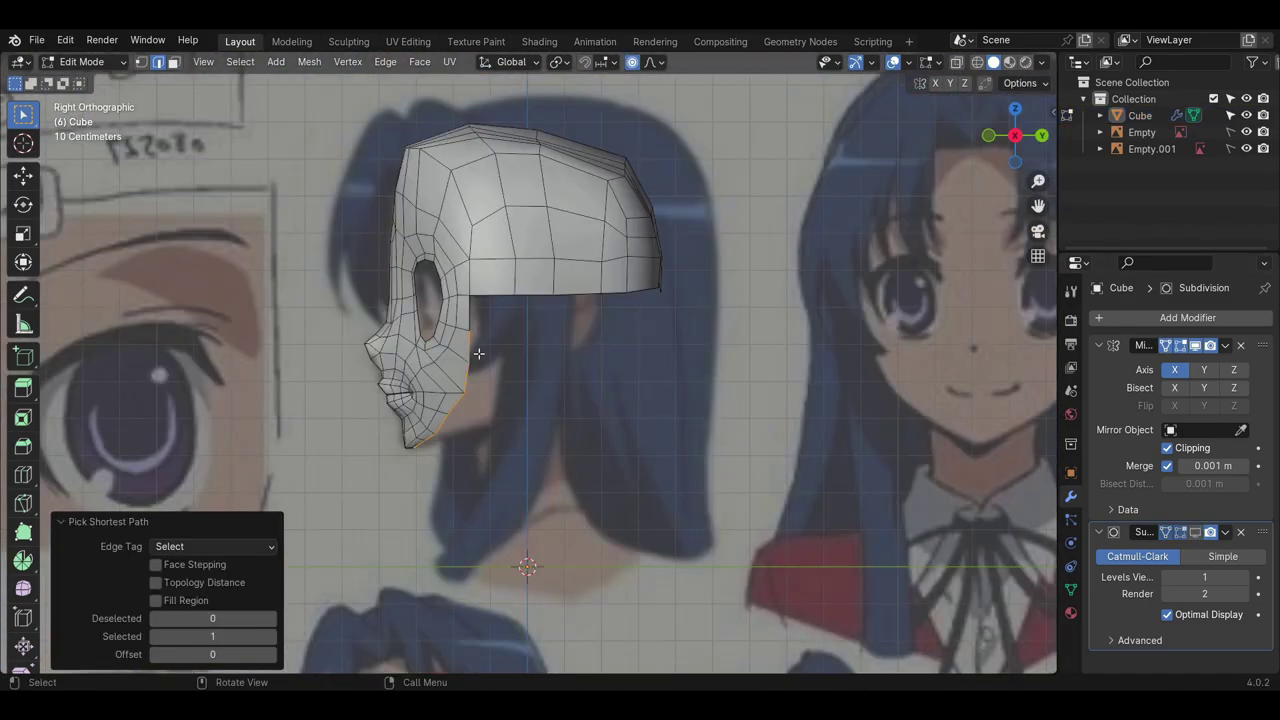
key(e)
click(526, 340)
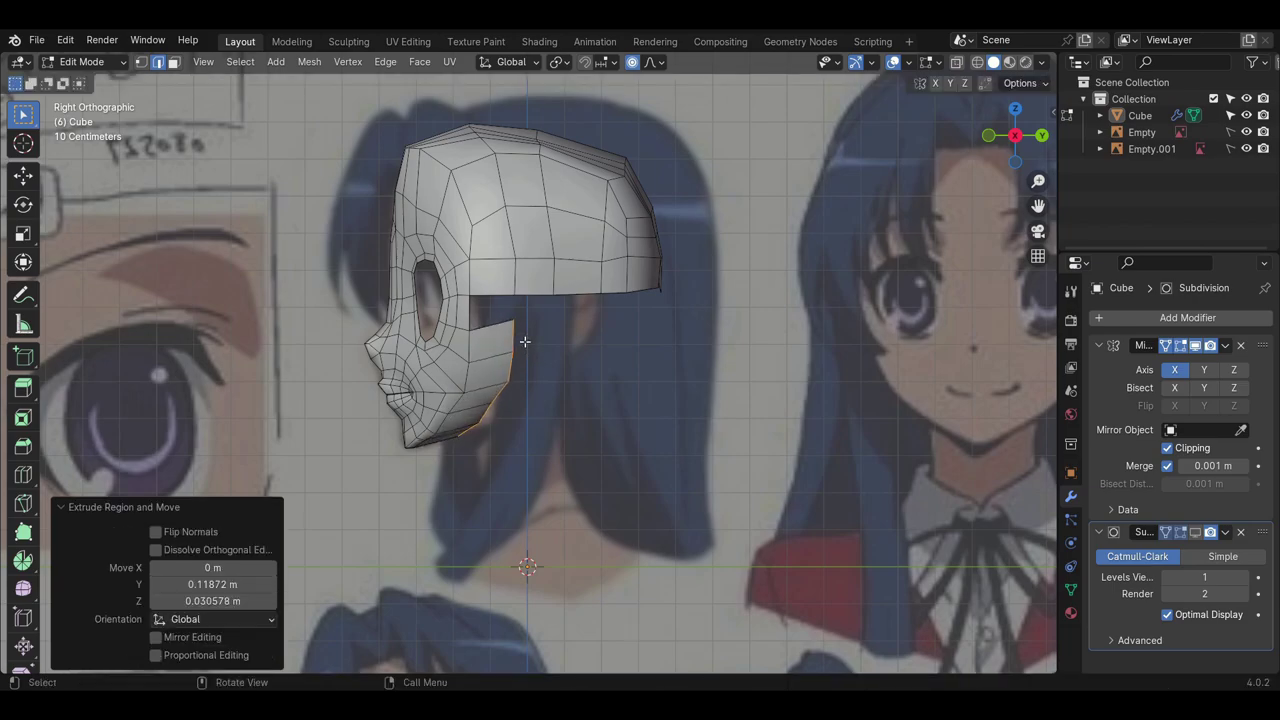
- Fill the gap above the extruded cheek and flatten the skull's lower border by scaling it to 0 along Z without proportional editing
click(471, 313)
key(f)
middle_drag(520, 330, 420, 300)
key(1)
ctrl+click(629, 277)
key(o)
key(s)
key(z)
key(0)
key(Return)
- Extrude the back of the skull's lower border downward twice in side view, about 0.07 m each, angling slightly forward toward the nape
middle_drag(600, 315, 664, 342)
click(691, 363)
mouse_move(691, 363)
middle_down()
mouse_move(722, 350)
mouse_move(694, 354)
middle_up()
key(KP_3)
key(e)
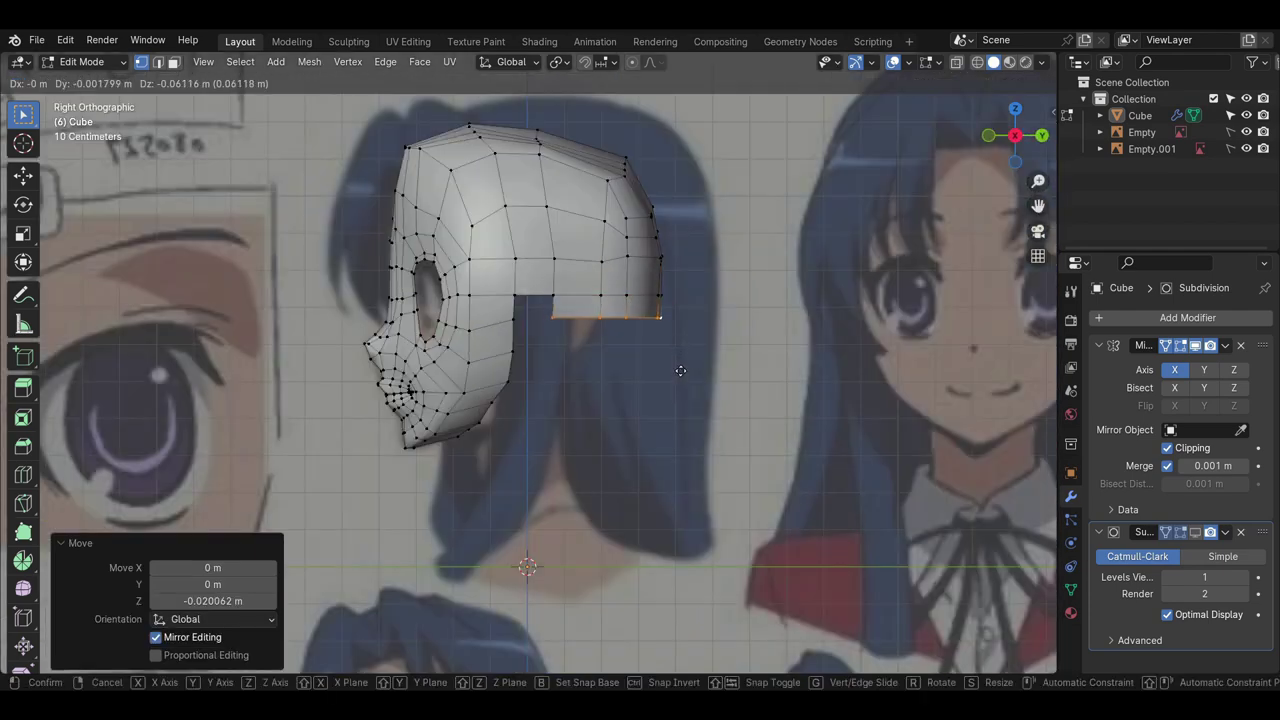
click(680, 370)
key(e)
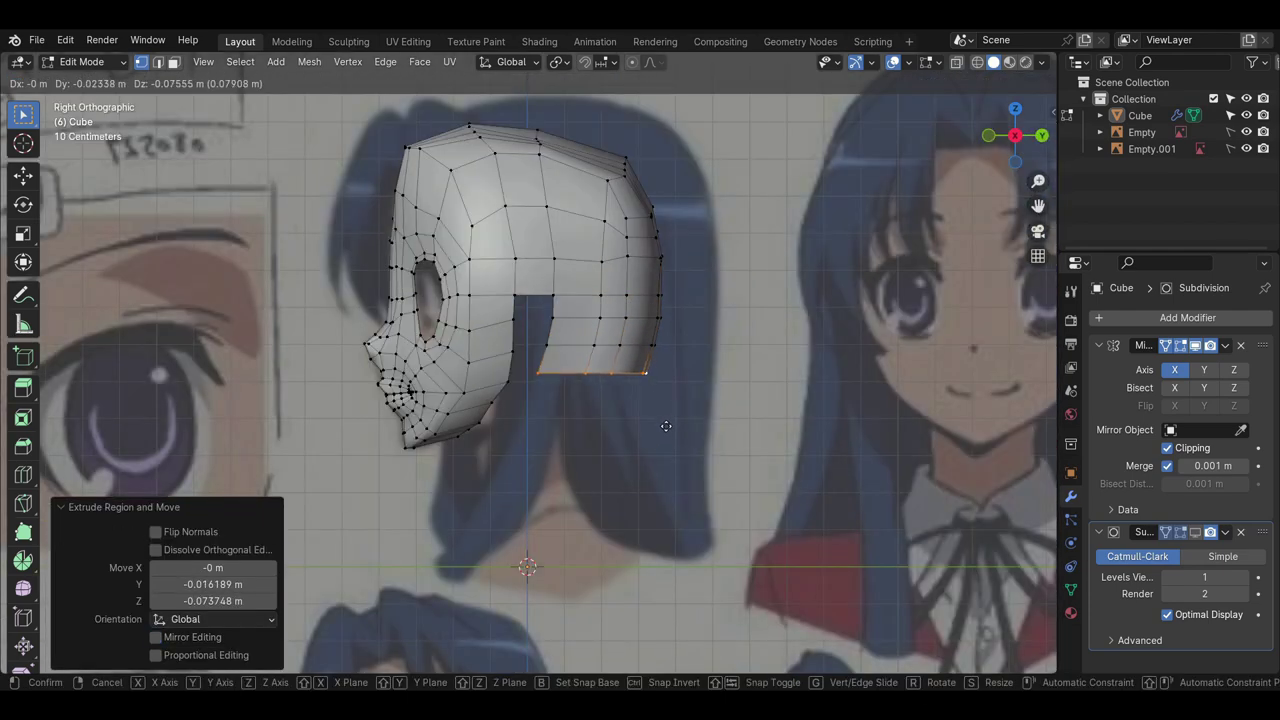
click(666, 426)
- Fill the gap between the cheek and the back of the head with faces
key(2)
key(f)
key(1)
- Extrude the head's open underside loop in place and scale it to 0.685
alt+click(540, 258)
middle_drag(590, 420, 608, 439)
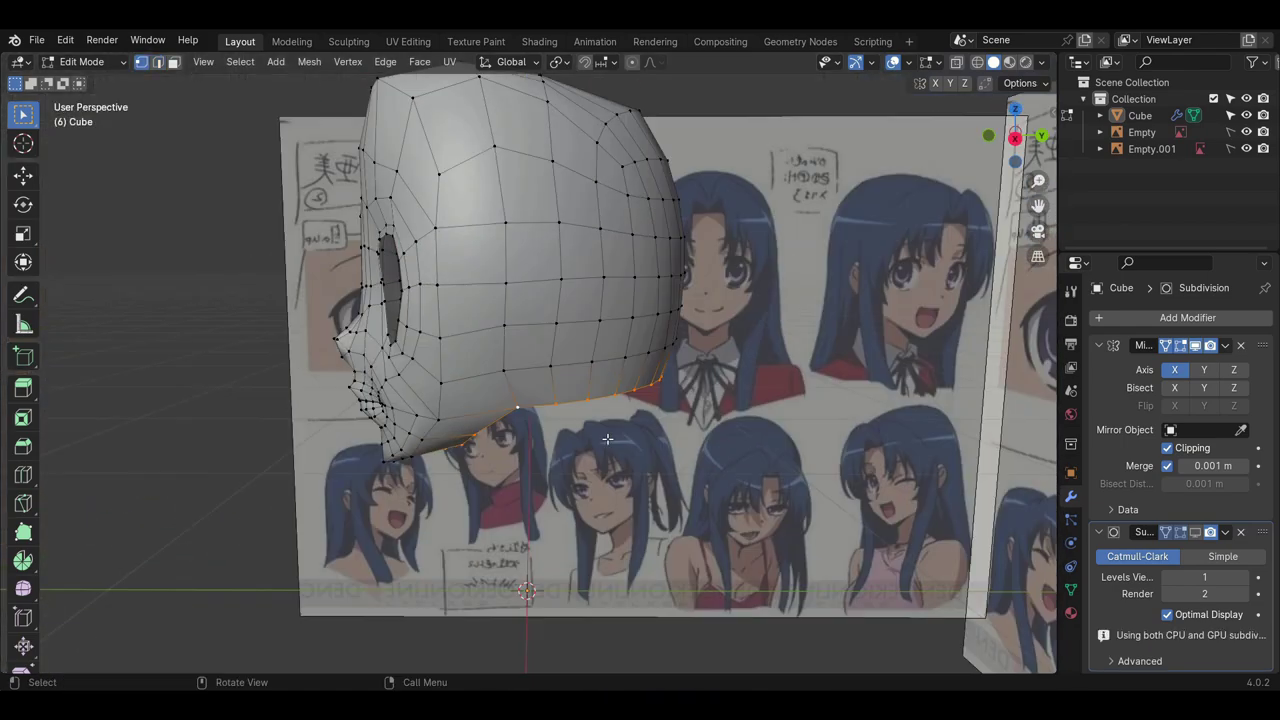
key(KP_3)
key(e)
right_click(674, 525)
key(s)
click(669, 523)
middle_drag(669, 523, 642, 431)
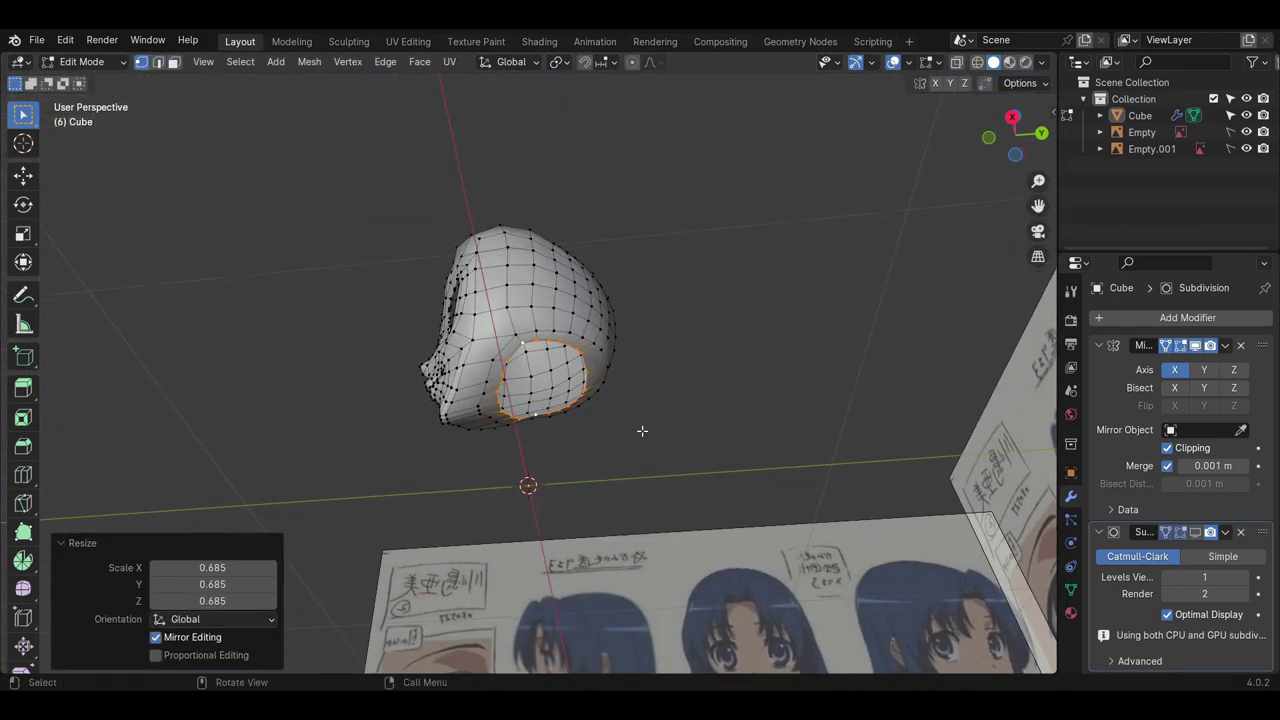
- Show mesh statistics in the viewport and inspect the underside of the head
scroll(642, 430, up, 3)
click(907, 62)
click(812, 195)
middle_drag(576, 192, 717, 408)
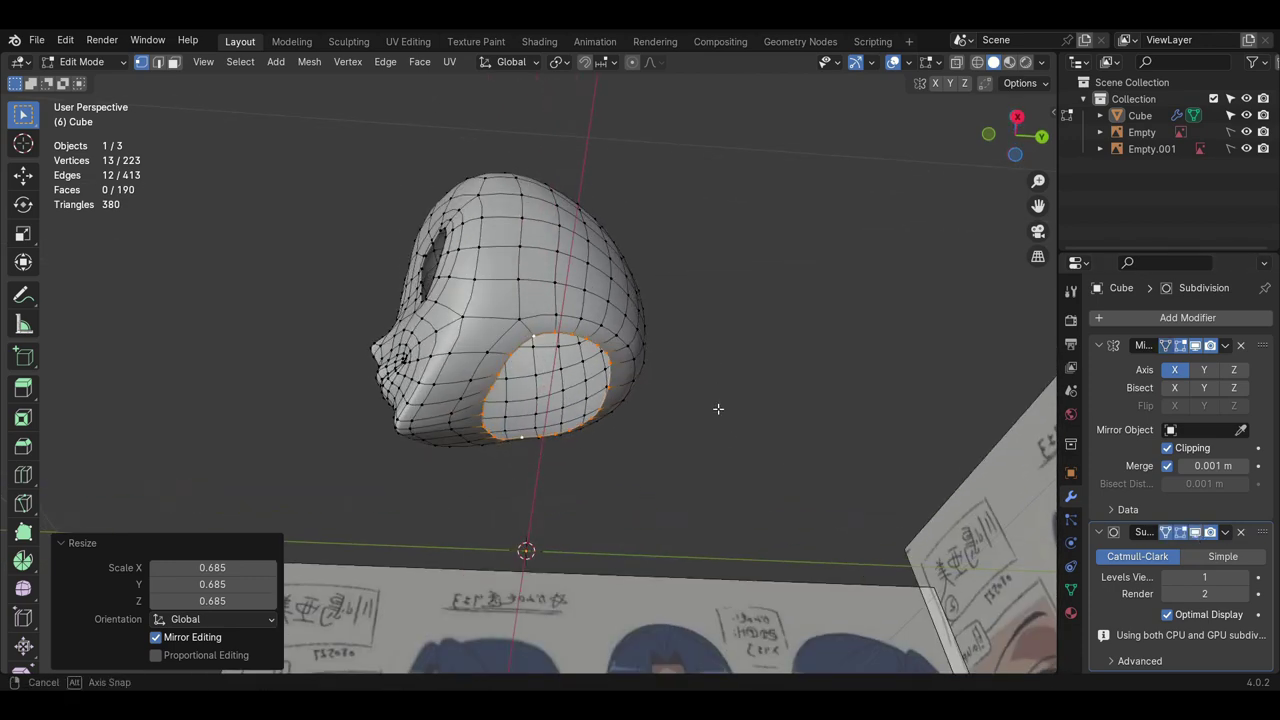
- Move the underside opening loop down about 0.027 m along Z
click(701, 510)
right_click(701, 510)
click(767, 277)
key(g)
key(z)
middle_drag(650, 345, 609, 463)
click(611, 425)
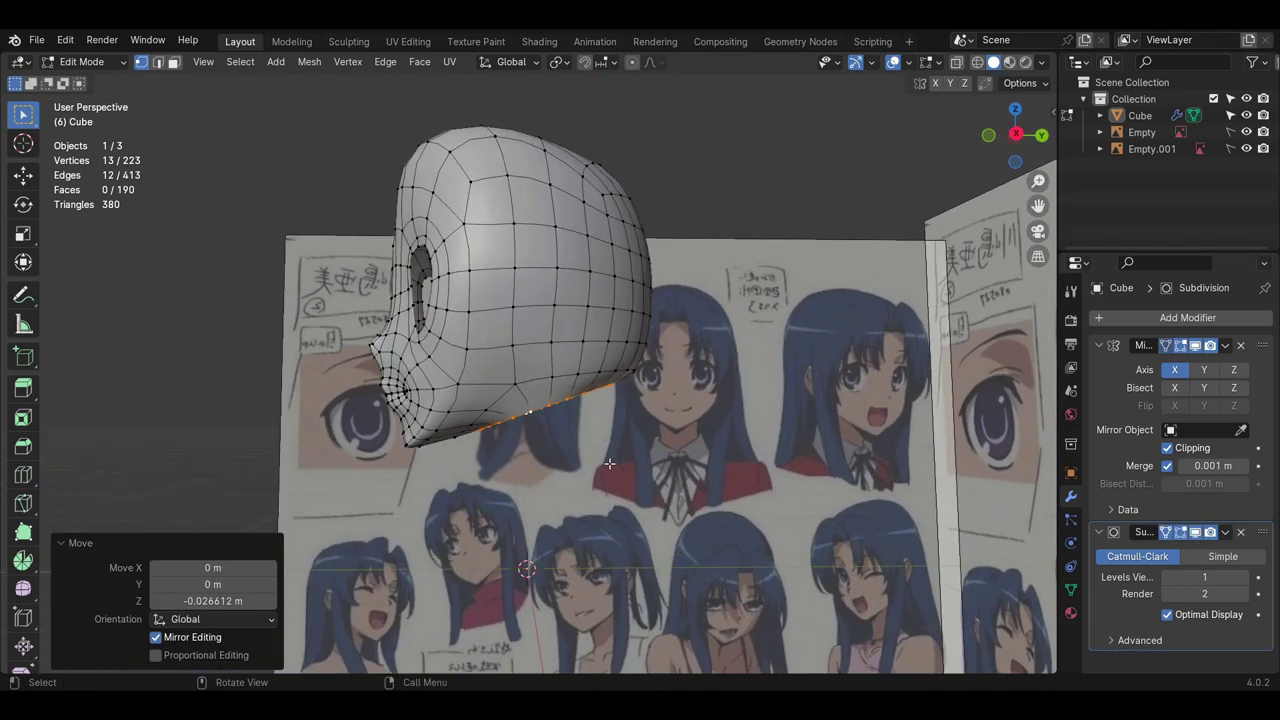
- Extrude the underside loop downward into a neck in side view and scale its lower end
key(KP_3)
key(s)
click(603, 549)
click(603, 549)
scroll(603, 545, down, 2)
middle_drag(603, 545, 685, 500)
key(KP_1)
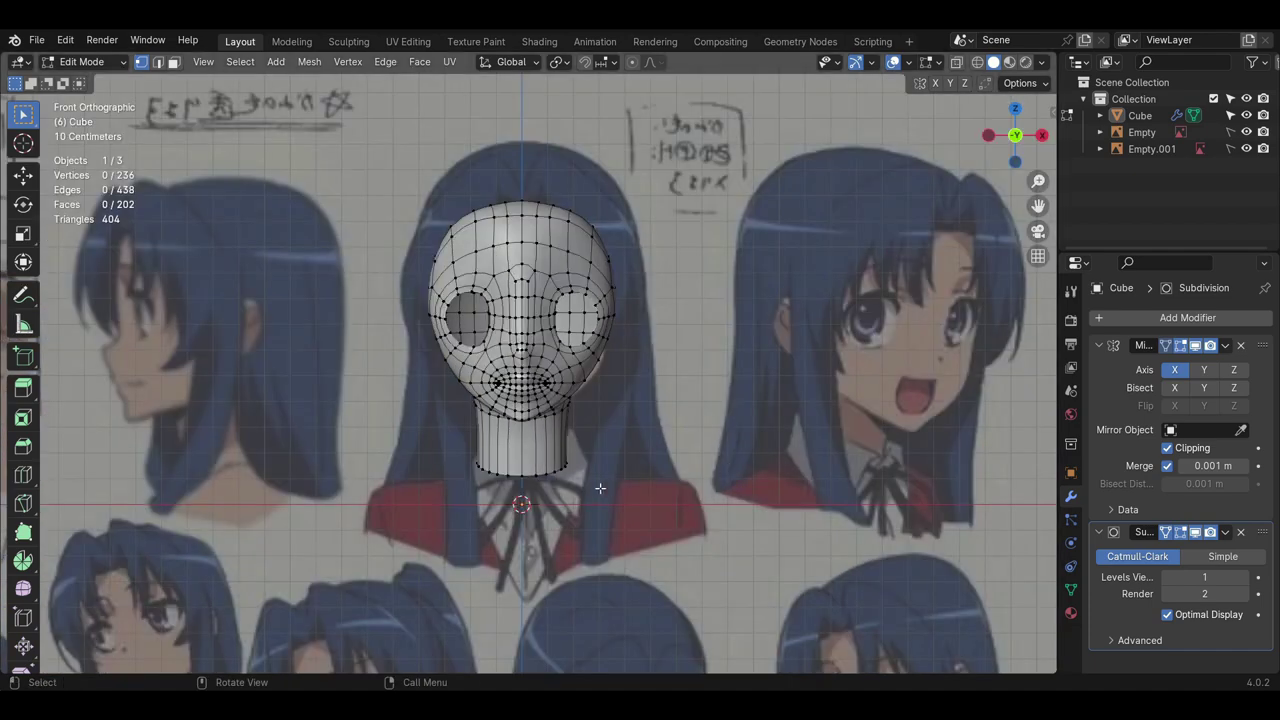
- Fit the neck's lower loop to the front reference with X-ray on by scaling it and sliding it along its edges
key(alt+z)
scroll(575, 490, up, 1)
key(s)
click(576, 498)
alt+click(558, 497)
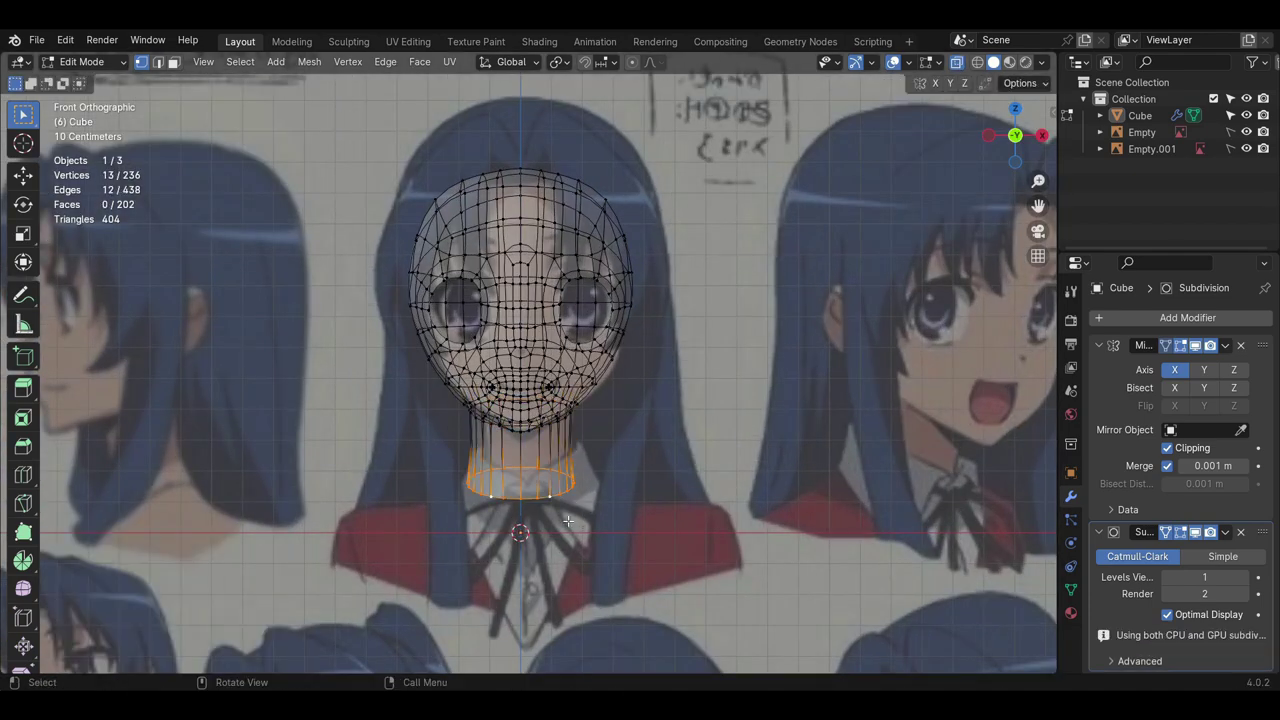
key(g)
key(g)
click(588, 543)
key(s)
click(586, 537)
click(586, 537)
- Inspect the head and neck outside Edit Mode and turn off X-ray
scroll(586, 537, down, 2)
middle_drag(586, 537, 388, 476)
key(KP_3)
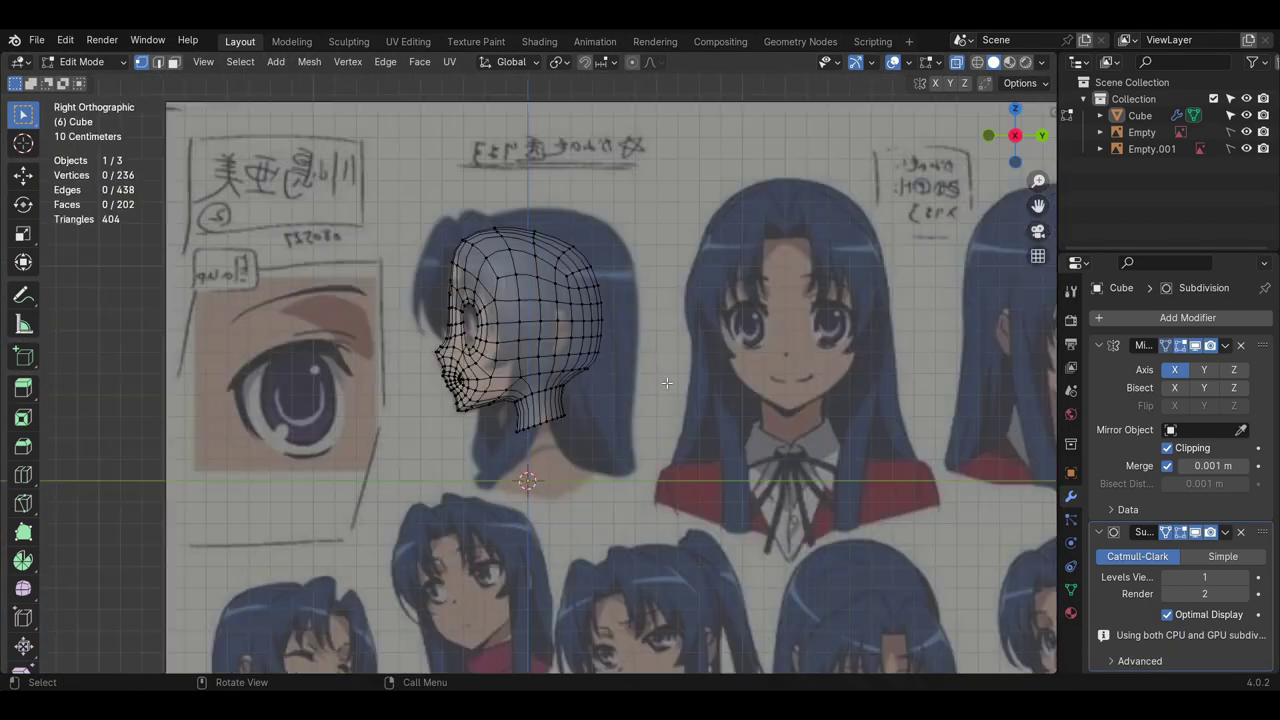
key(Tab)
middle_drag(560, 450, 614, 454)
key(Tab)
key(KP_3)
click(957, 62)
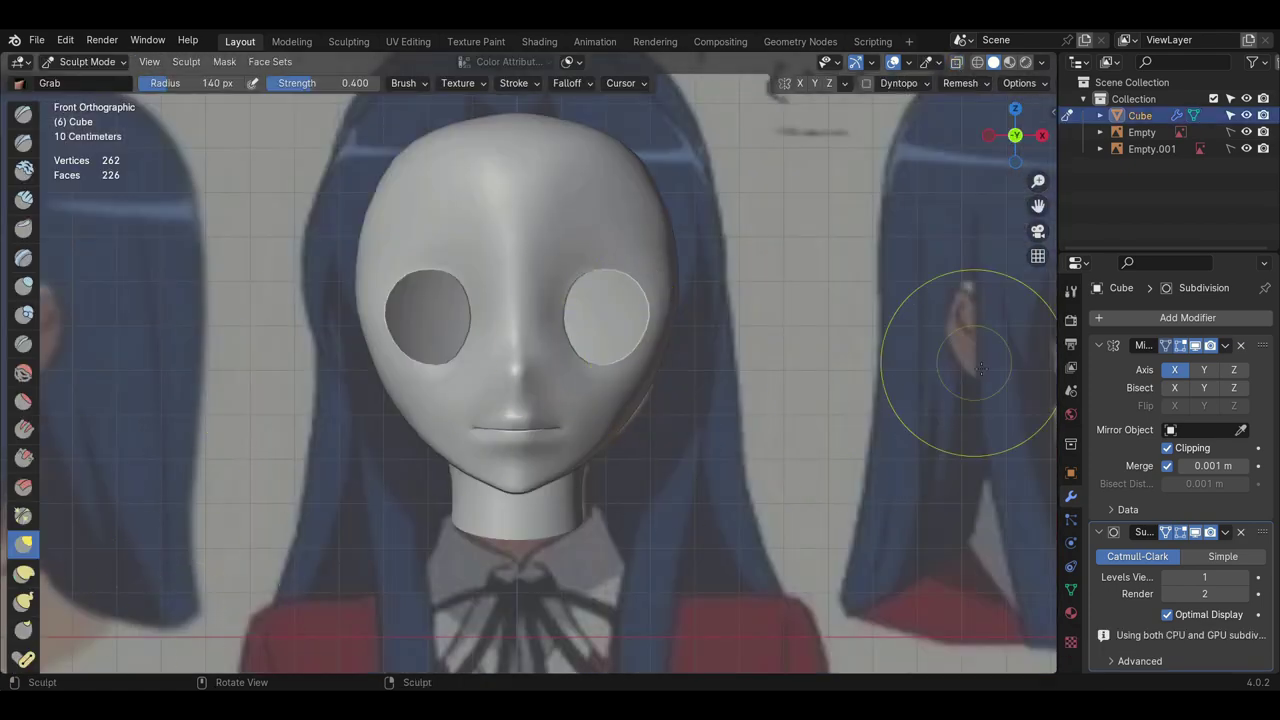
- Extrude the eye opening's edge loop and move it inward about 0.055 m along Y
scroll(690, 380, down, 1)
key(Tab)
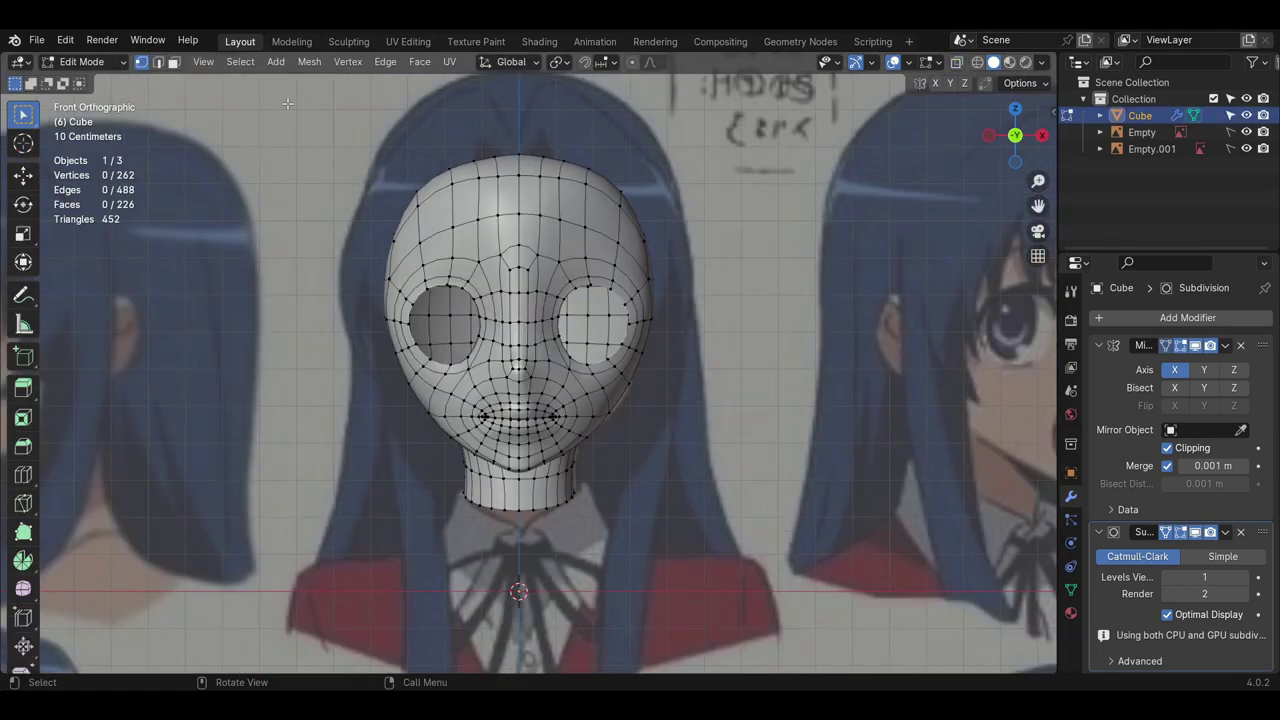
click(158, 62)
scroll(636, 271, up, 1)
mouse_move(652, 268)
middle_down()
mouse_move(636, 271)
mouse_move(606, 336)
mouse_move(647, 472)
middle_up()
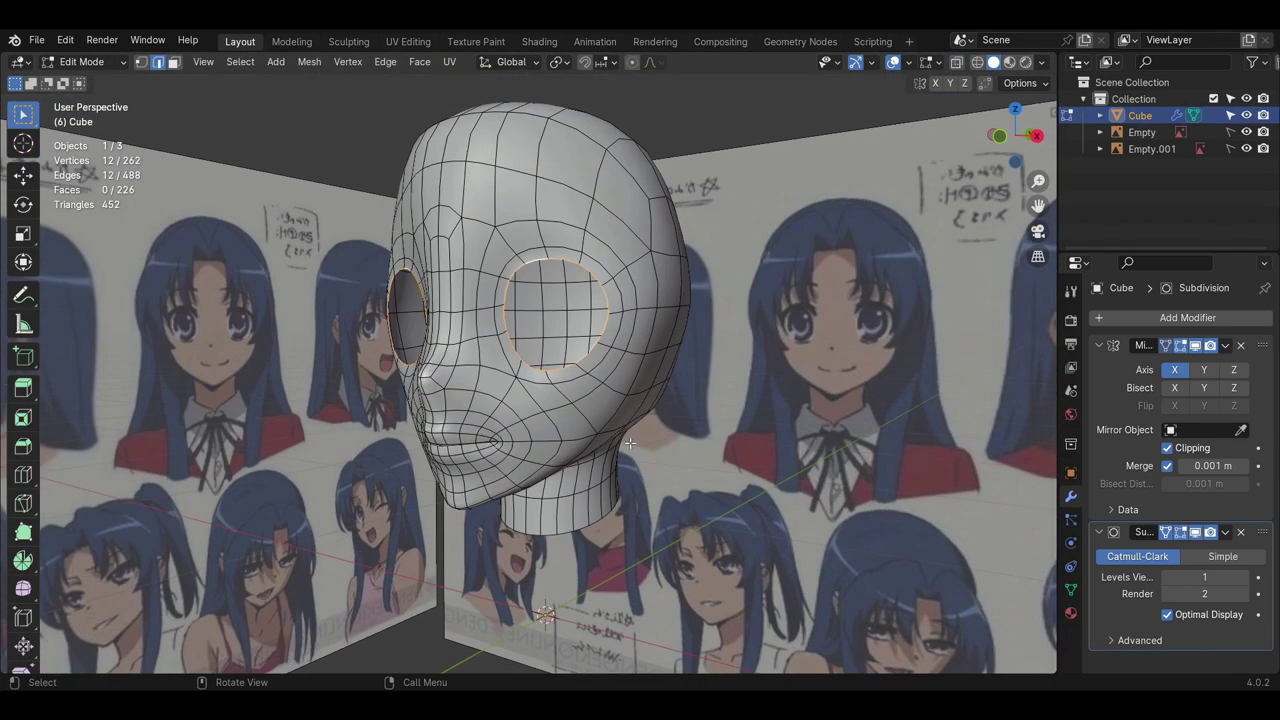
key(e)
right_click(647, 472)
key(g)
key(y)
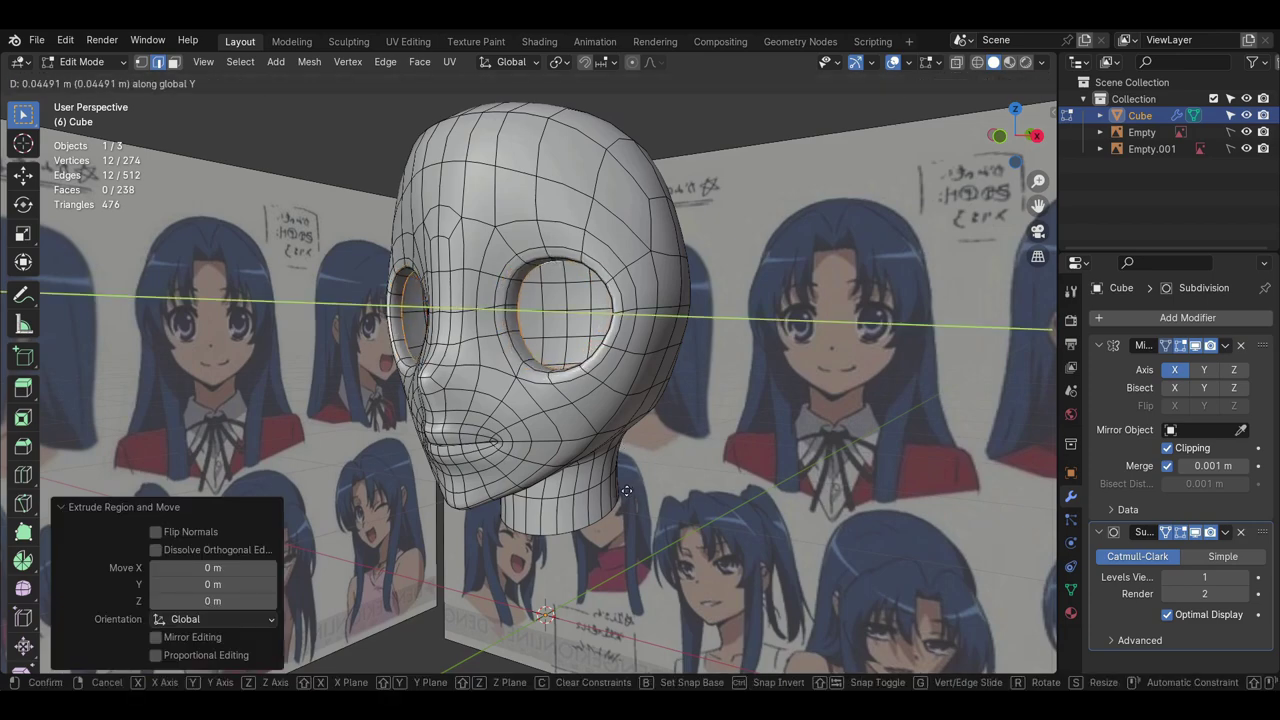
click(646, 472)
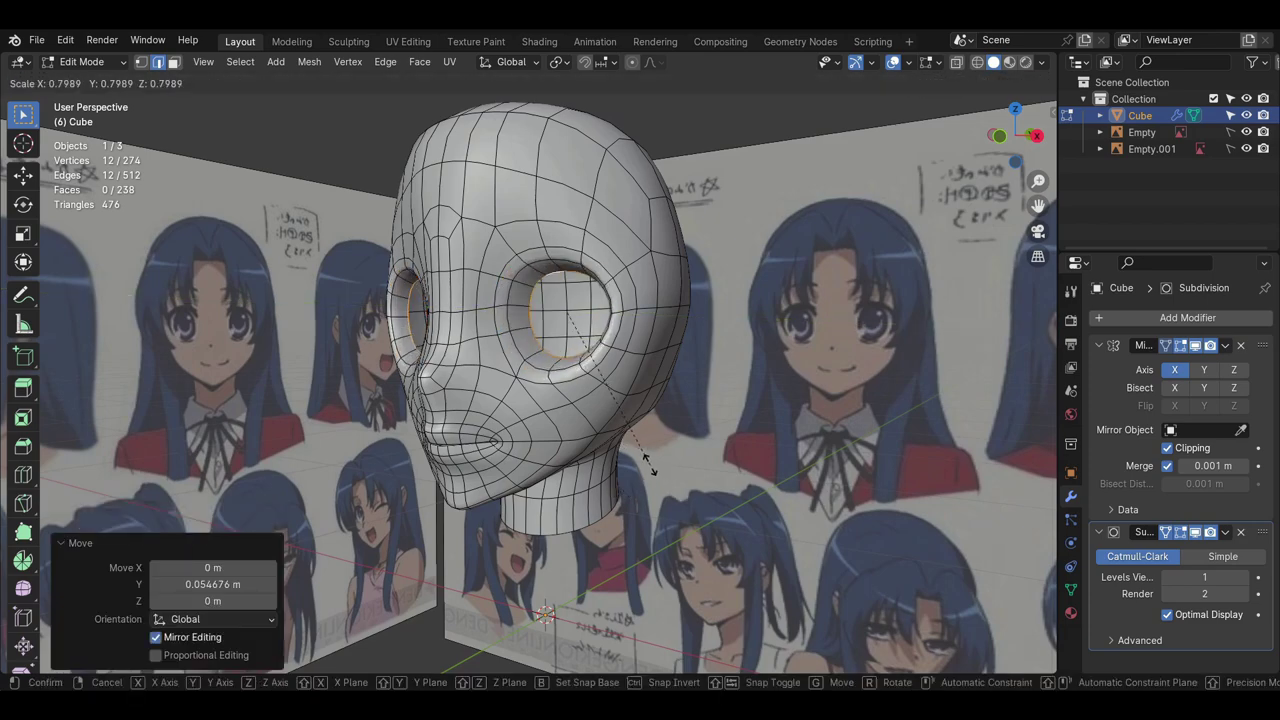
- Scale the inner eye socket loop to 0.771, slide it along its edges and adjust its size again
click(649, 463)
middle_drag(649, 463, 674, 485)
key(g)
key(g)
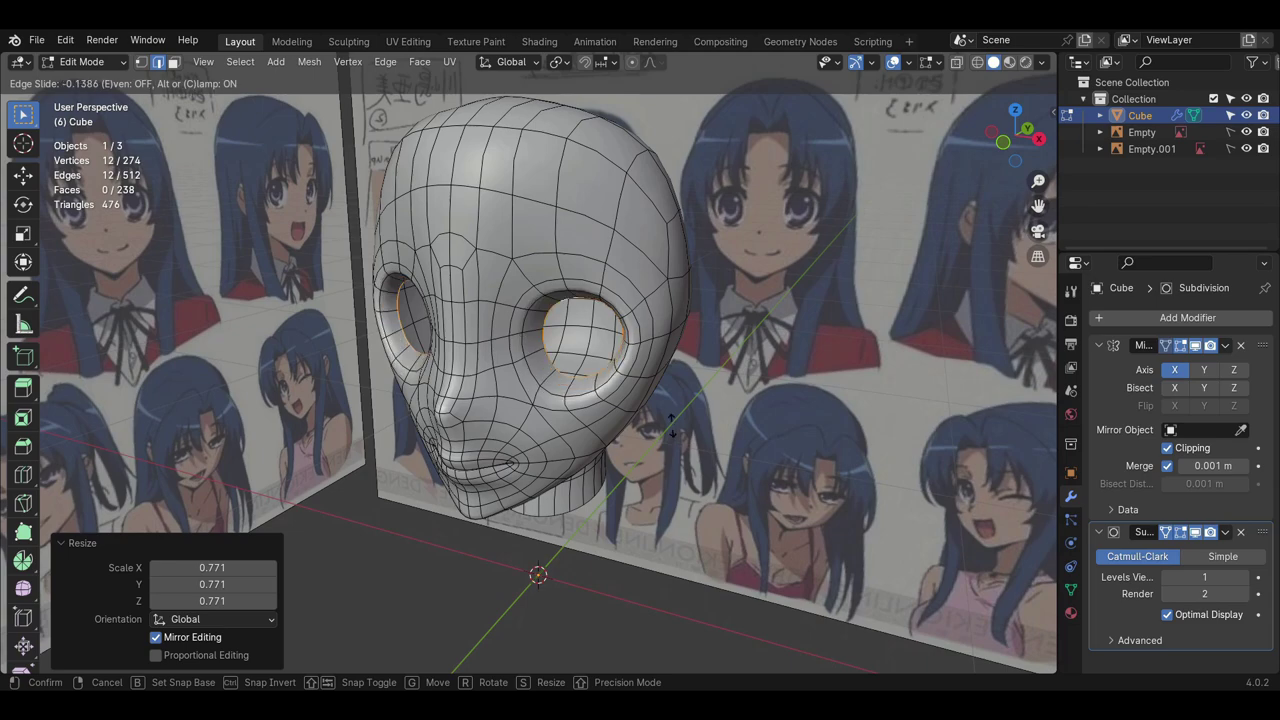
click(667, 436)
key(s)
click(665, 459)
- Close the back of the eye socket by extruding its inner loop and scaling it to 0
key(e)
right_click(682, 490)
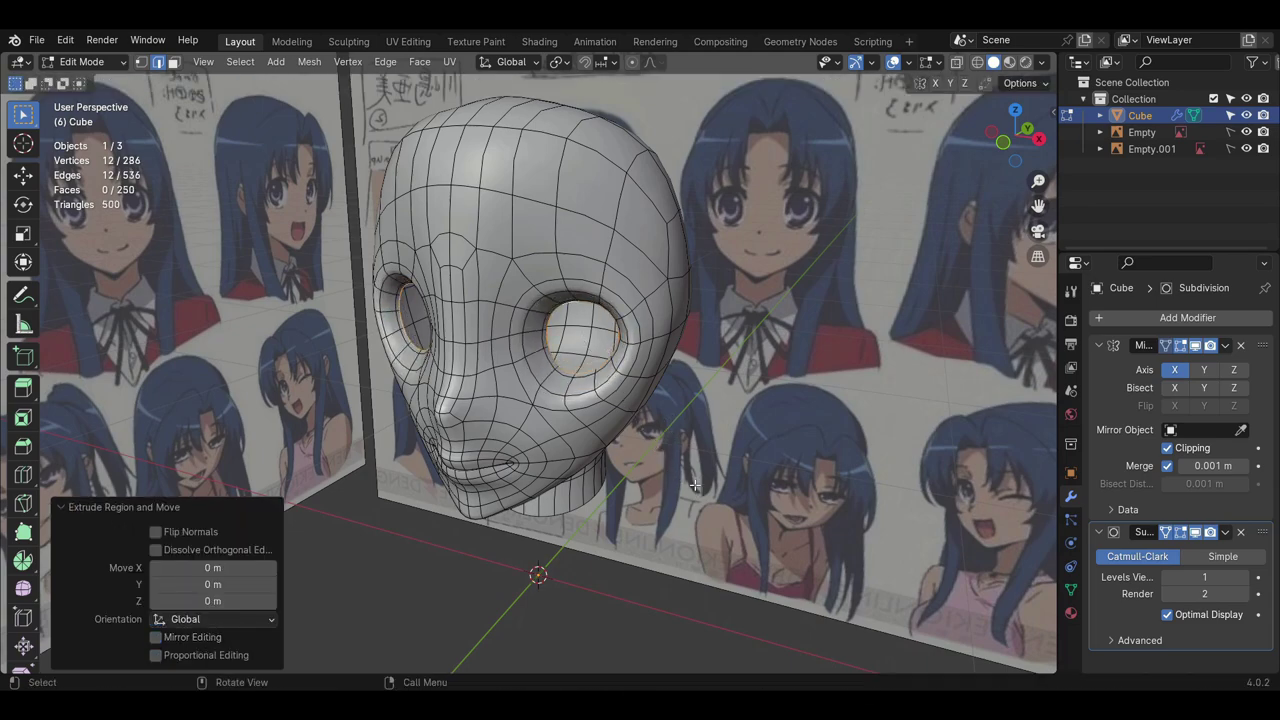
key(s)
key(0)
key(Return)
- Duplicate the disc faces at the back of the eye sockets in place and separate them into their own object
mouse_move(606, 392)
middle_down()
mouse_move(660, 383)
mouse_move(587, 337)
middle_up()
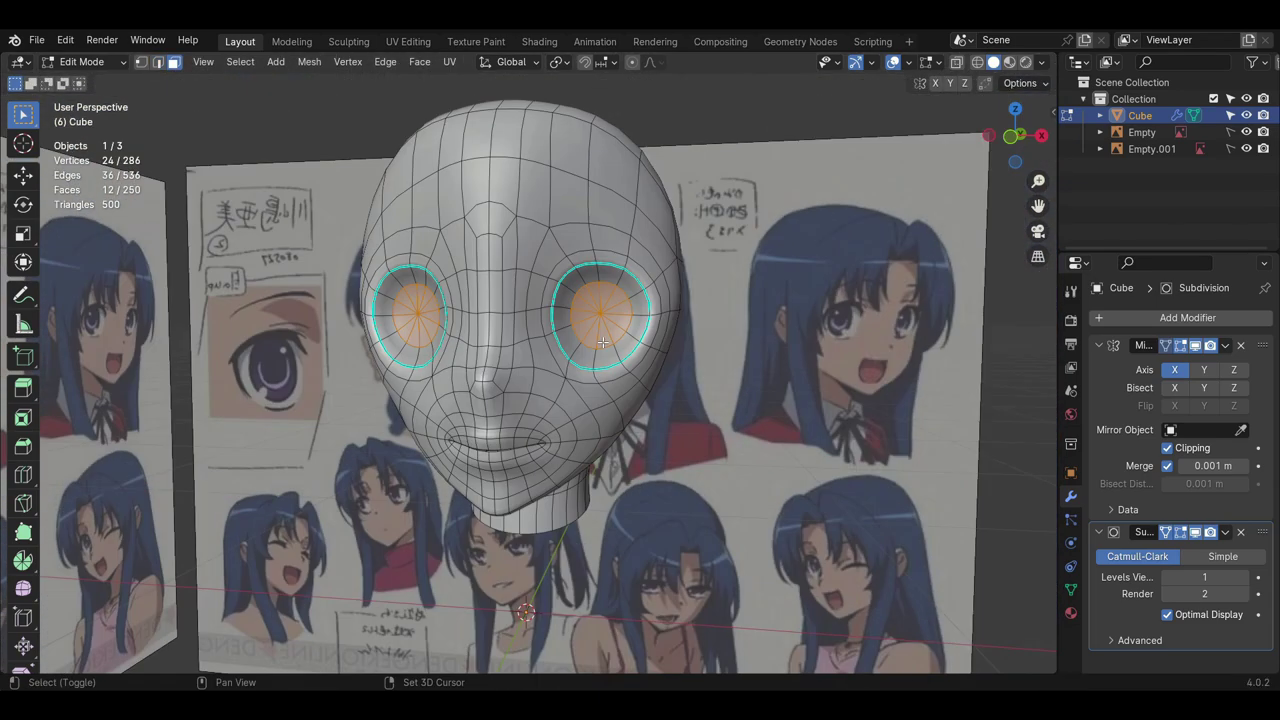
key(shift+d)
right_click(660, 383)
key(p)
click(612, 361)
- Select the separated eye disc object in Object Mode and move it along Y
key(ctrl+Tab)
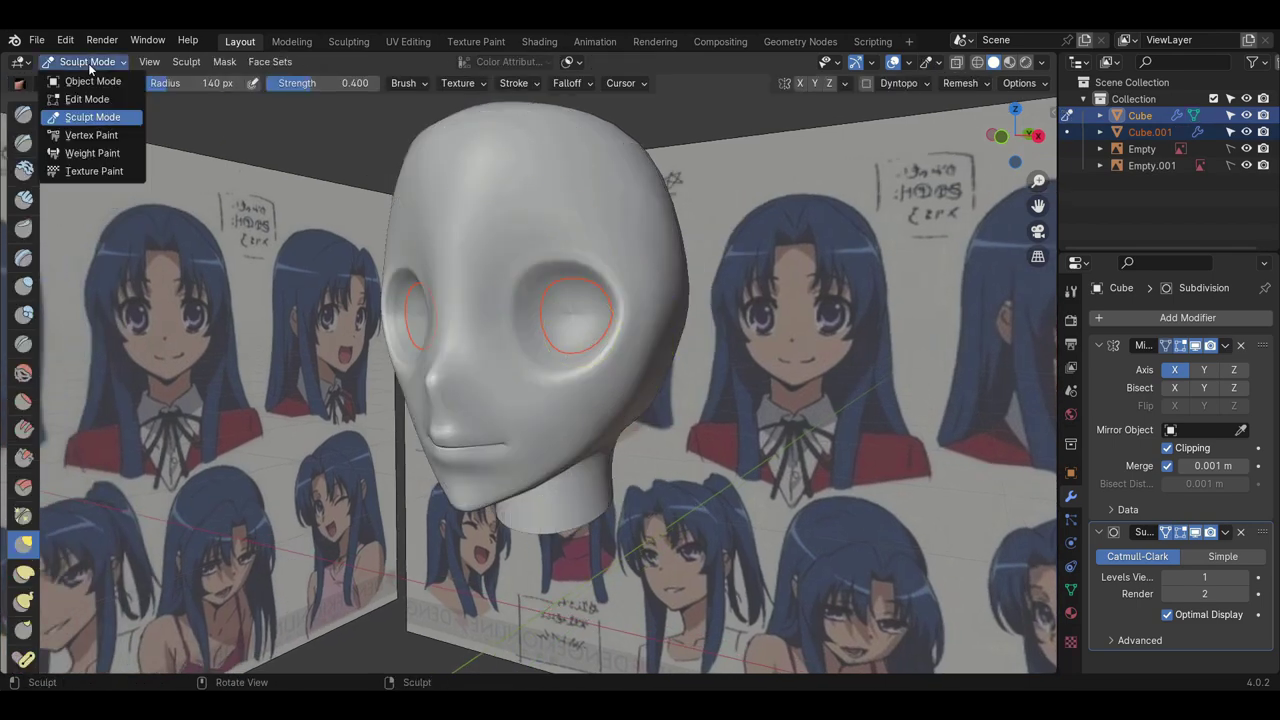
click(92, 81)
click(580, 318)
mouse_move(706, 350)
middle_down()
mouse_move(531, 384)
mouse_move(546, 366)
mouse_move(627, 379)
middle_up()
key(g)
key(y)
click(643, 374)
- Flatten all of the eye disc geometry by scaling it to 0 along Y
key(Tab)
key(a)
key(s)
key(y)
key(0)
key(Return)
- Enlarge the eye discs along Z and X and shift them slightly toward the nose to fit the eyes in the front reference
key(KP_1)
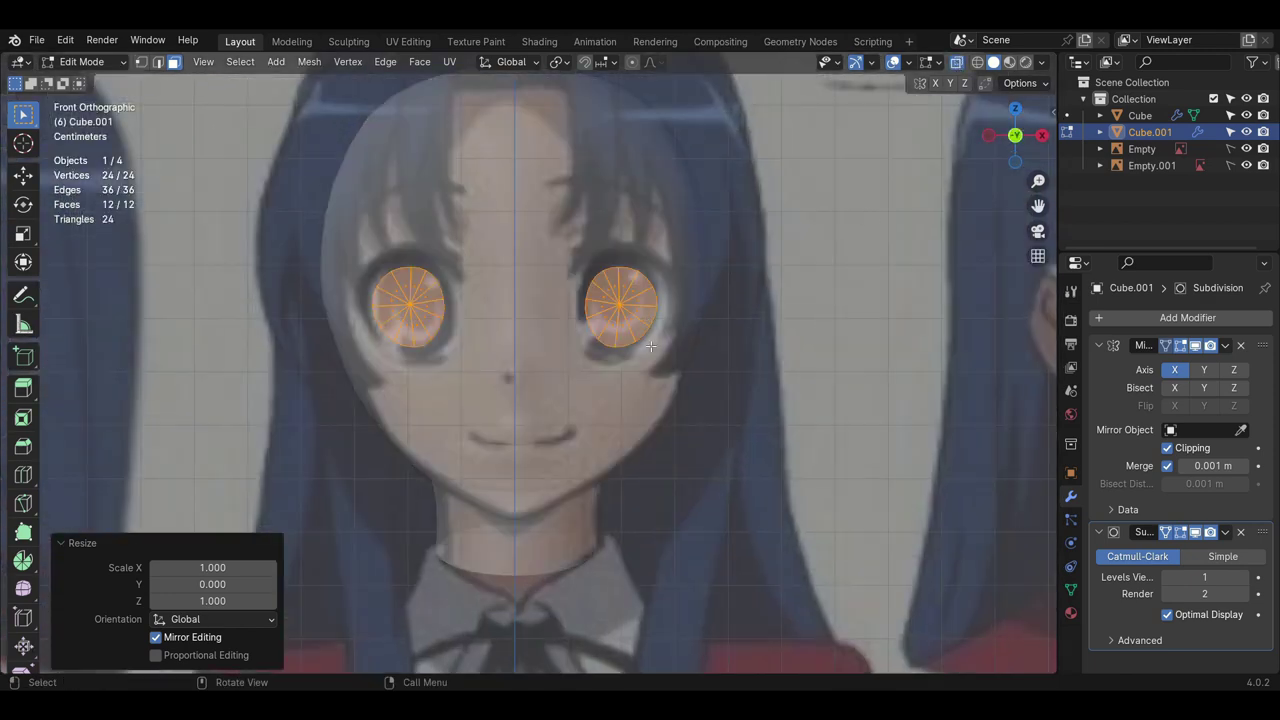
key(s)
key(z)
click(648, 356)
key(s)
key(x)
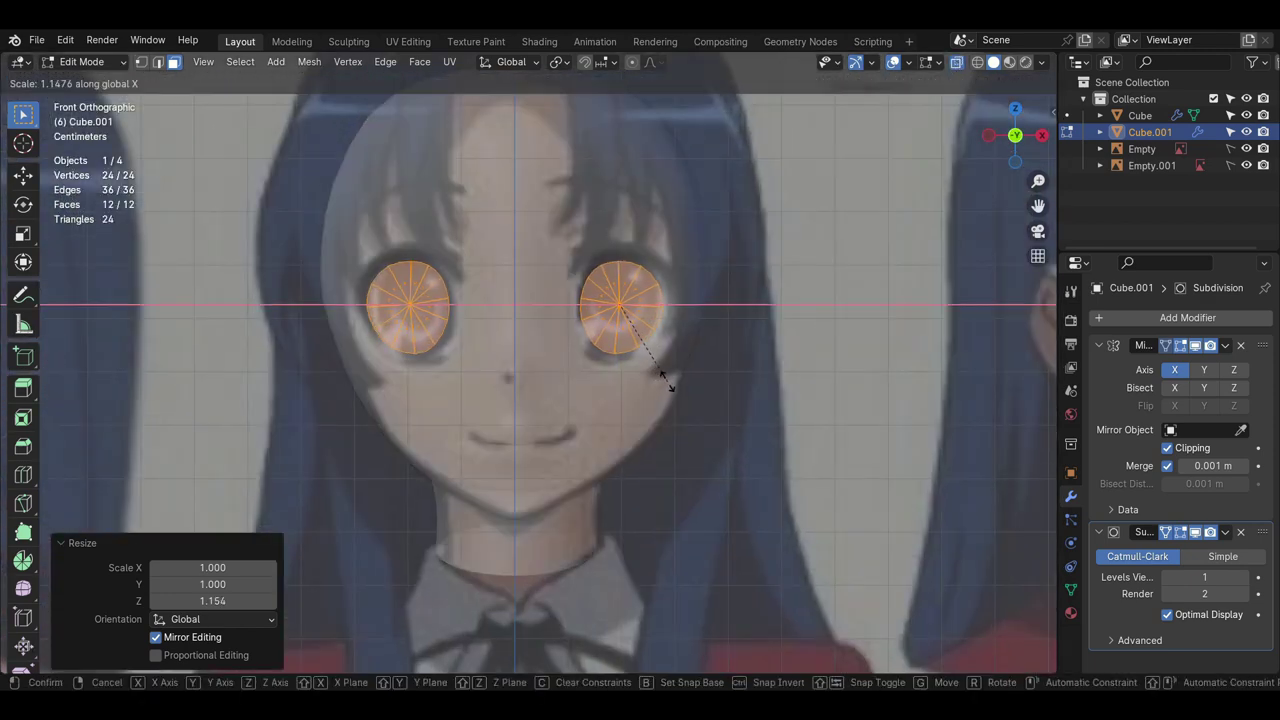
click(665, 380)
key(s)
click(668, 392)
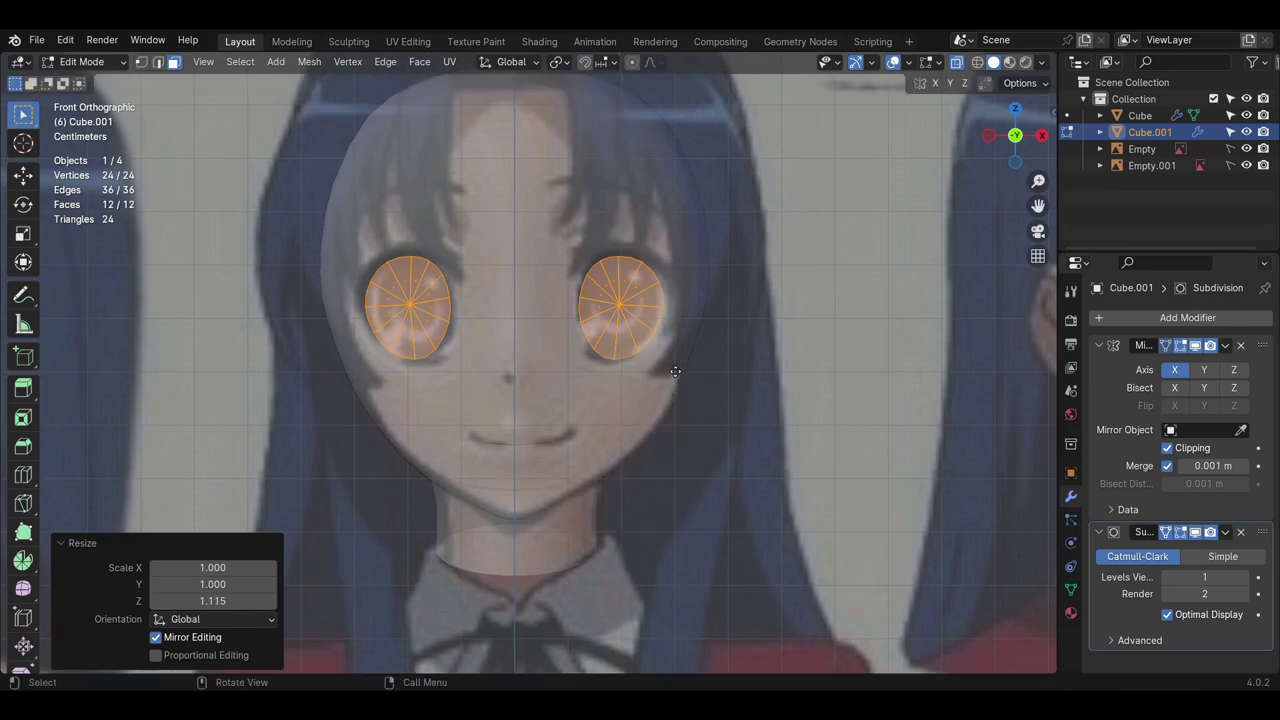
key(g)
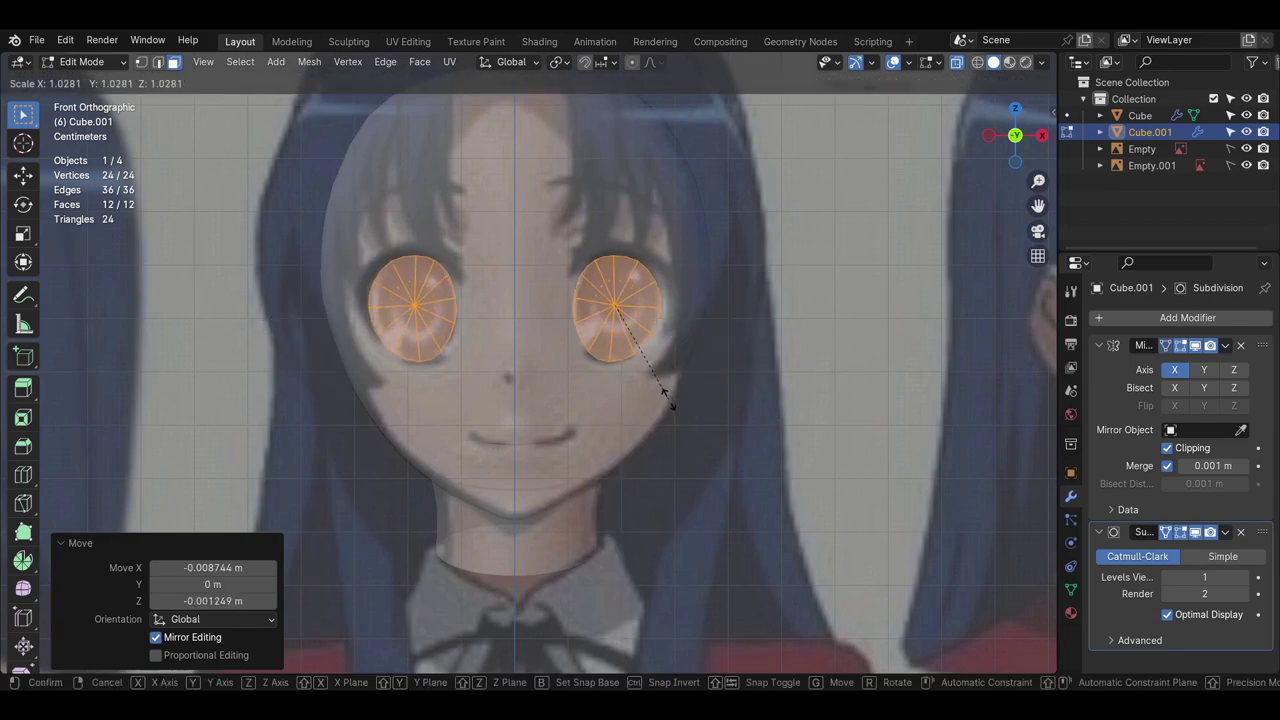
click(668, 398)
- Extrude the outer edge loop of the eye disc backward along Y and fill the open back with a face
middle_drag(668, 398, 560, 470)
scroll(600, 430, up, 4)
key(2)
alt+click(654, 377)
middle_drag(654, 377, 650, 295)
middle_drag(713, 470, 363, 430)
alt+click(628, 452)
key(e)
key(y)
click(376, 438)
key(f)
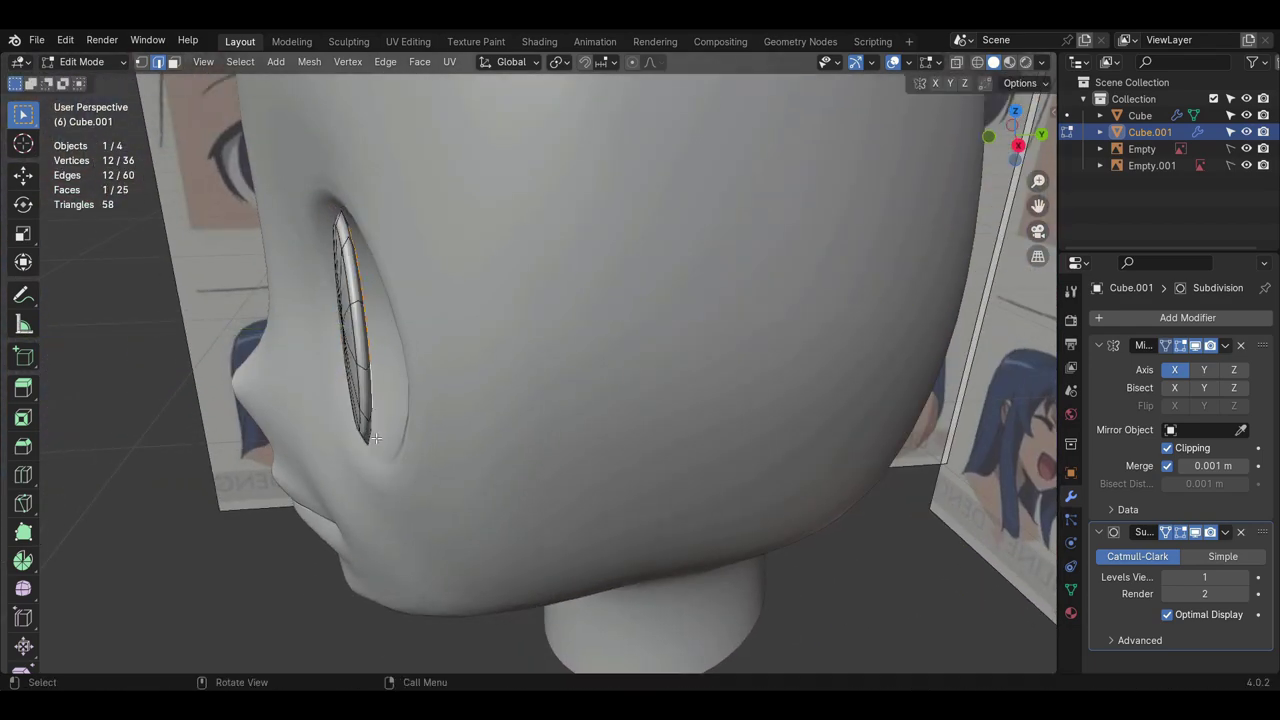
- Move the new back face of the eye disc along Y to adjust its thickness, and return to Object Mode
key(g)
key(y)
click(390, 439)
middle_drag(390, 439, 503, 420)
scroll(560, 380, down, 6)
key(Tab)
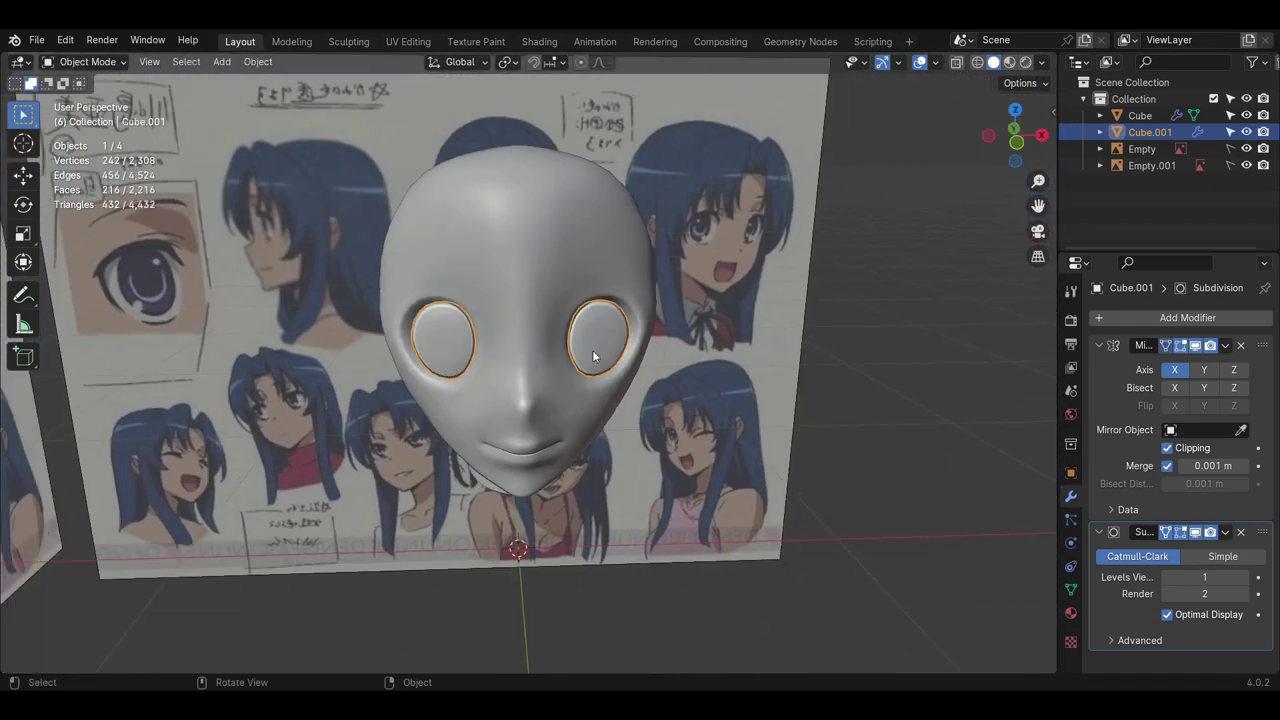
- Rotate all of the eye disc geometry about 4° around Z so it follows the curve of the face
key(alt+a)
middle_drag(594, 354, 583, 400)
key(KP_3)
click(560, 348)
key(Tab)
key(a)
key(r)
key(z)
key(KP_3)
scroll(540, 397, up, 5)
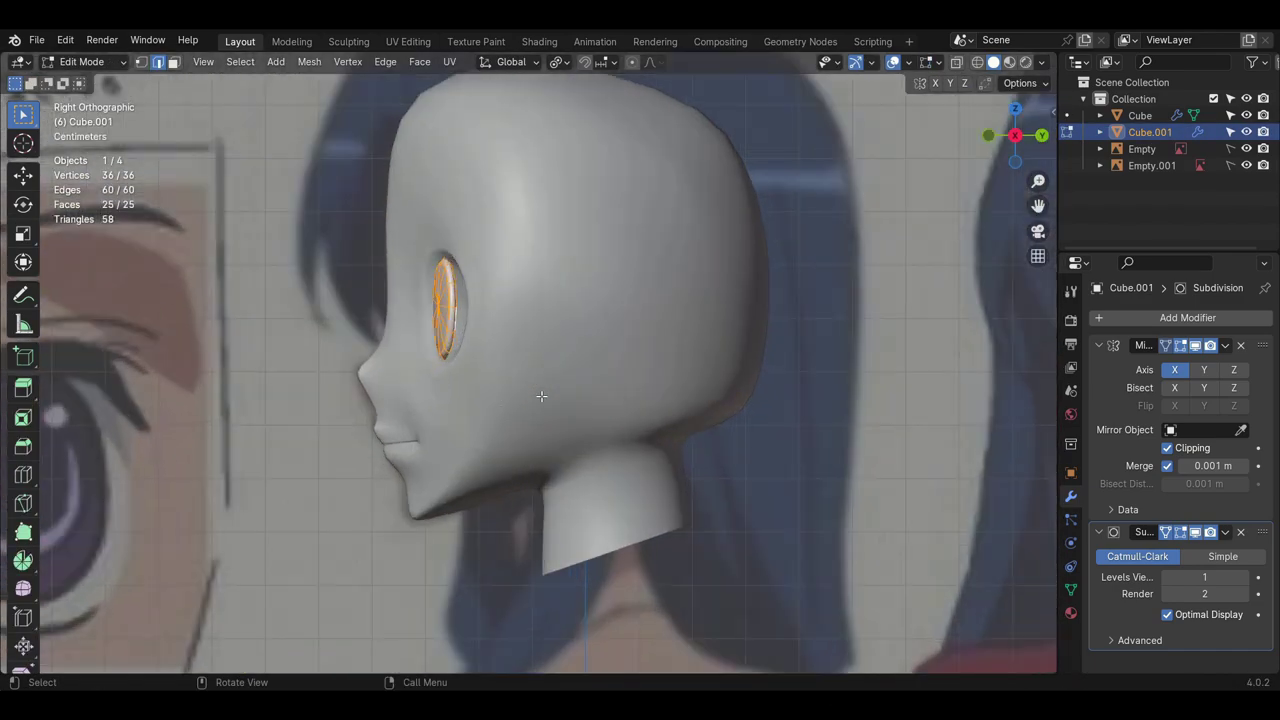
click(510, 402)
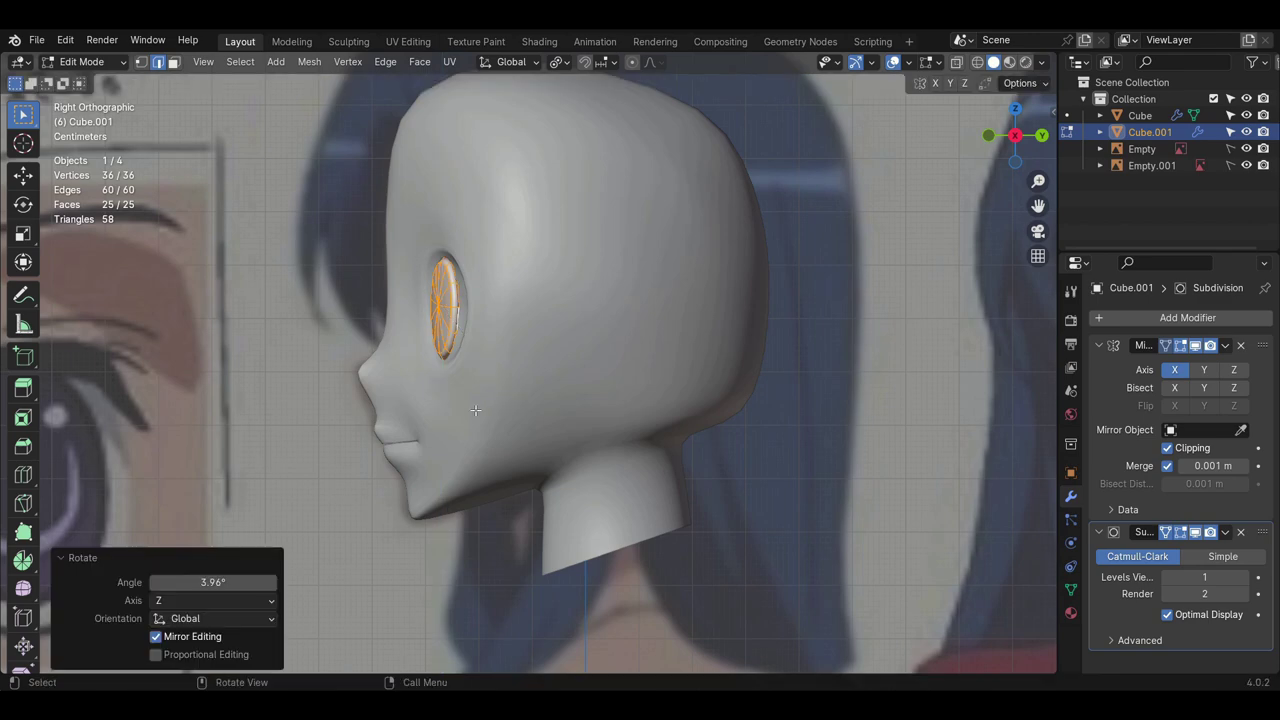
- Move the rotated eye discs back about 0.005 m along Y against the side reference, and leave Edit Mode
key(alt+z)
key(g)
key(y)
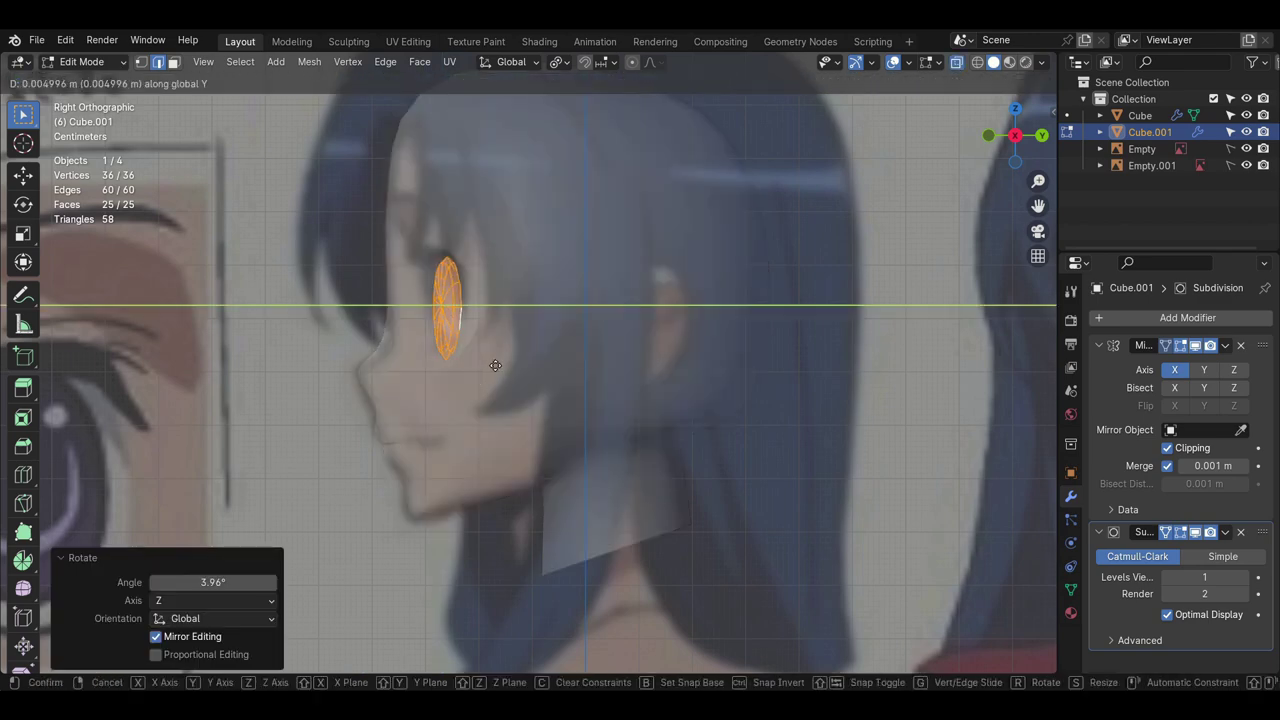
click(497, 364)
key(KP_1)
key(Tab)
click(769, 357)
scroll(770, 358, down, 5)
key(alt+z)
- Add an edge loop across the eye disc's front and scale it up toward the rim, plus another loop to sharpen the rim
middle_drag(612, 338, 572, 347)
scroll(529, 374, up, 3)
click(550, 347)
key(Tab)
key(ctrl+r)
double_click(578, 345)
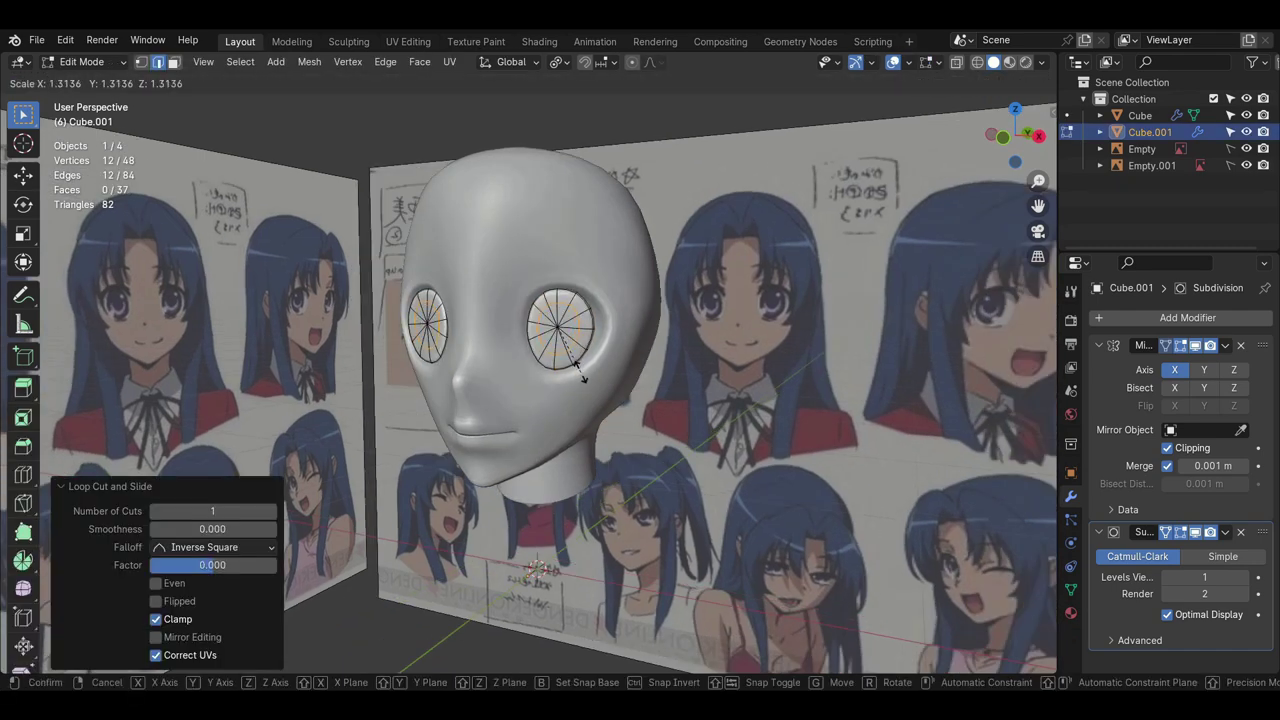
click(581, 374)
key(Tab)
middle_drag(585, 372, 610, 371)
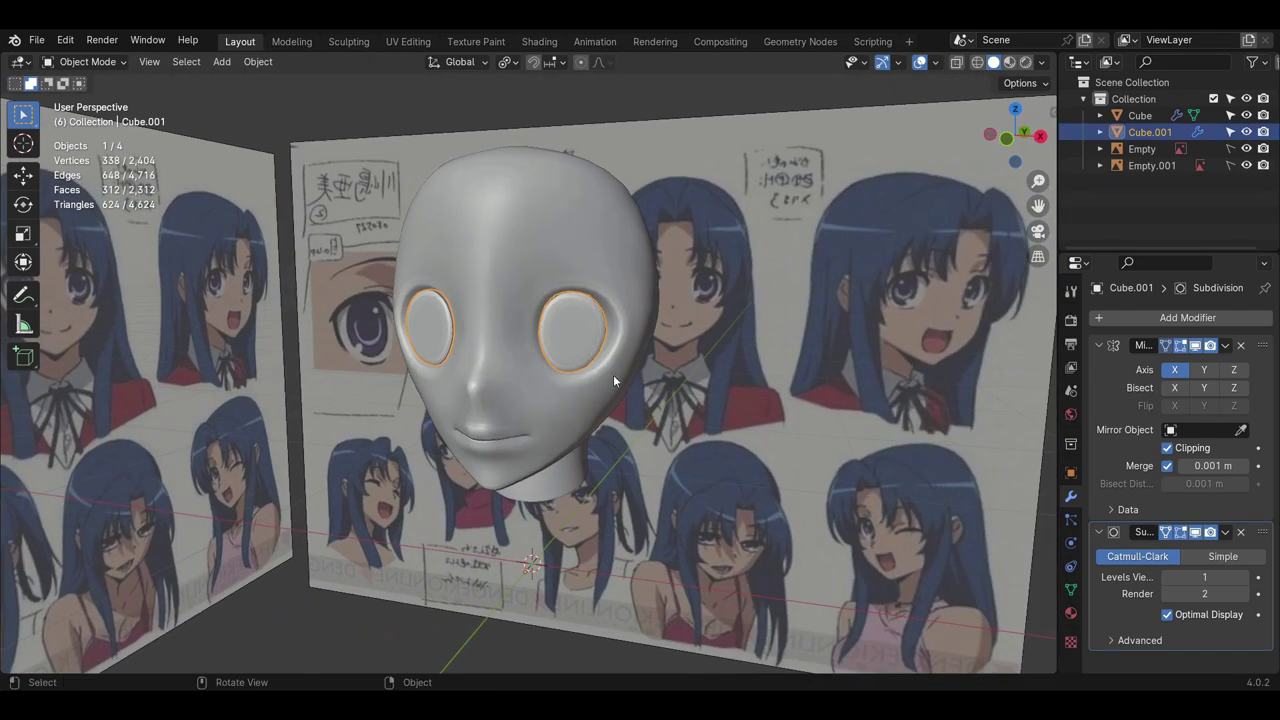
key(Tab)
click(598, 317)
key(Tab)
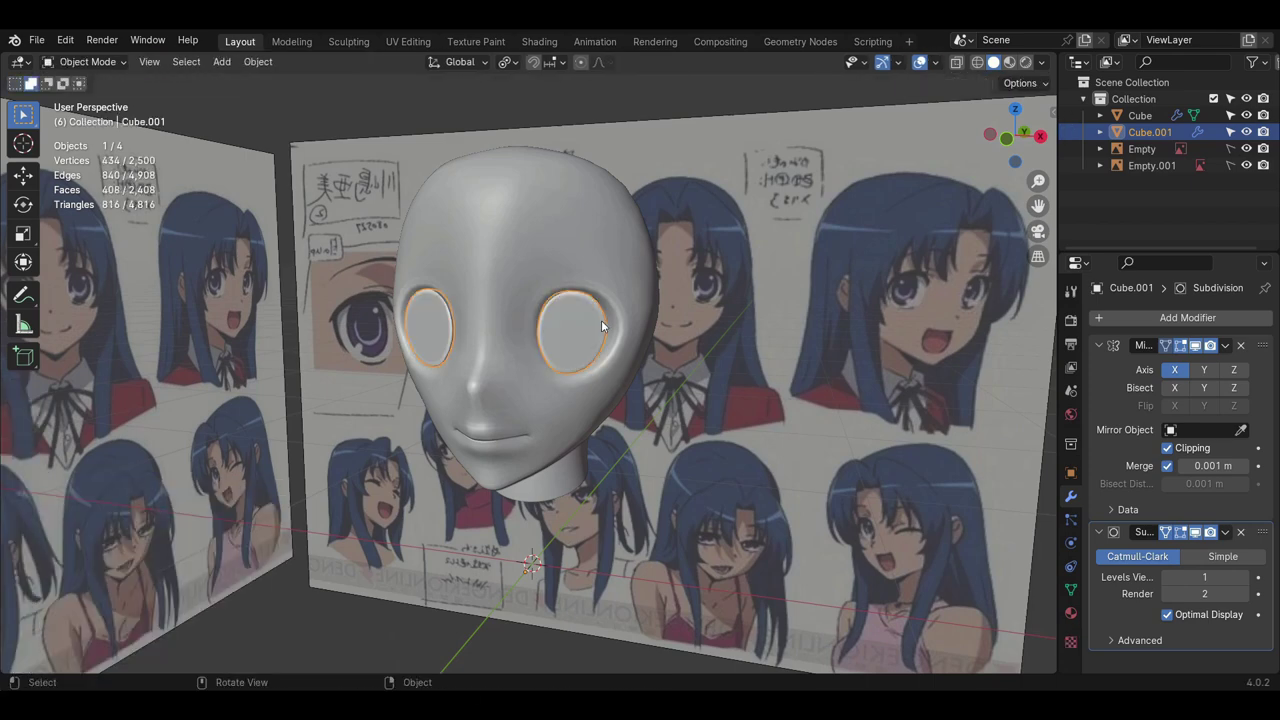
- Add a plane mesh to the scene and rotate it 90° around X
click(620, 378)
middle_drag(601, 320, 654, 388)
click(920, 443)
middle_drag(562, 290, 574, 284)
key(shift+a)
click(630, 302)
text(r)
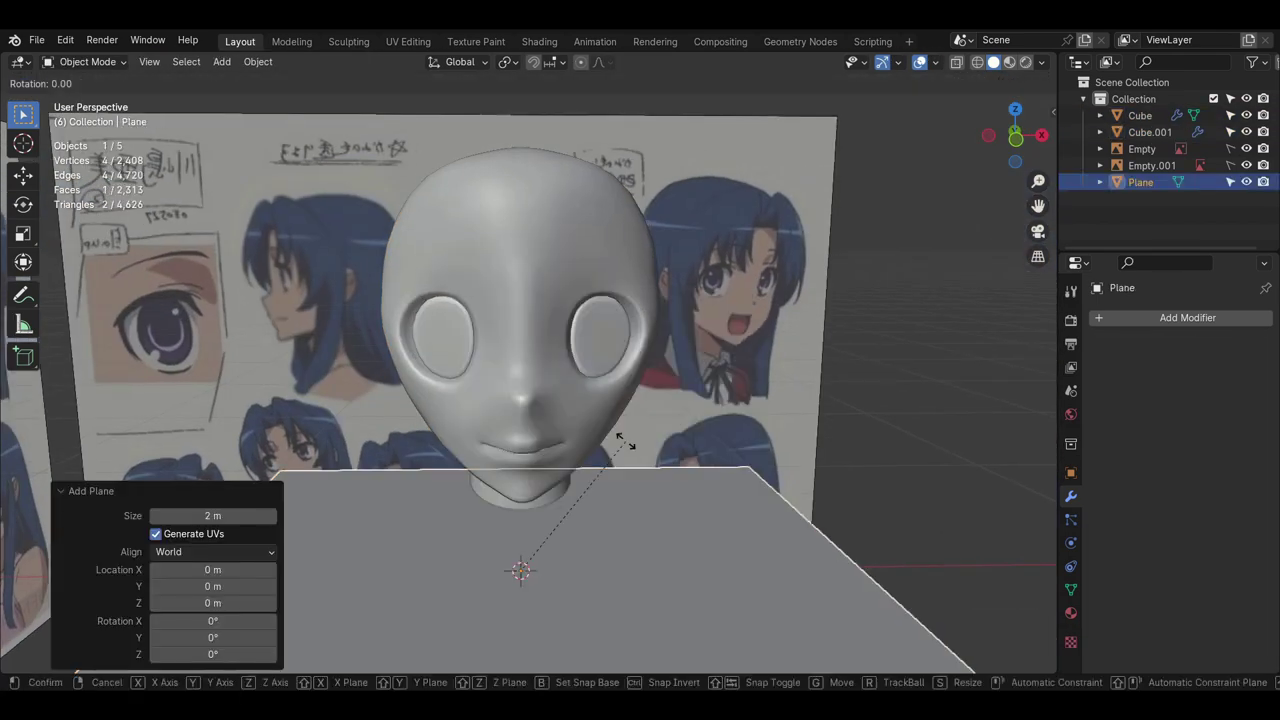
text(x90)
key(Return)
- Reduce the plane to a single vertex above the eye's inner corner, mirrored across the Cube object on X, with surface snapping enabled
key(Tab)
click(142, 63)
right_click(460, 440)
click(540, 606)
click(612, 62)
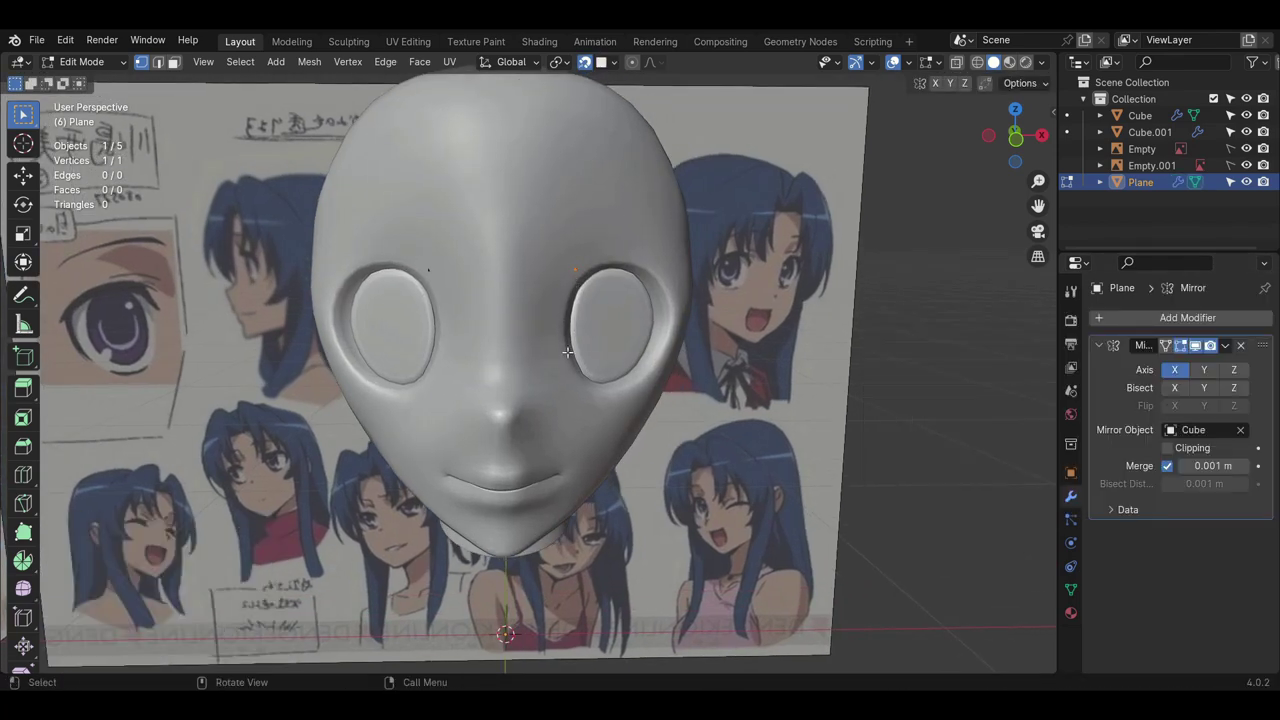
- Extrude the vertex into a chain arching over the eye socket for the upper eyelash edge, and adjust its inner end
middle_drag(567, 352, 563, 345)
key(e)
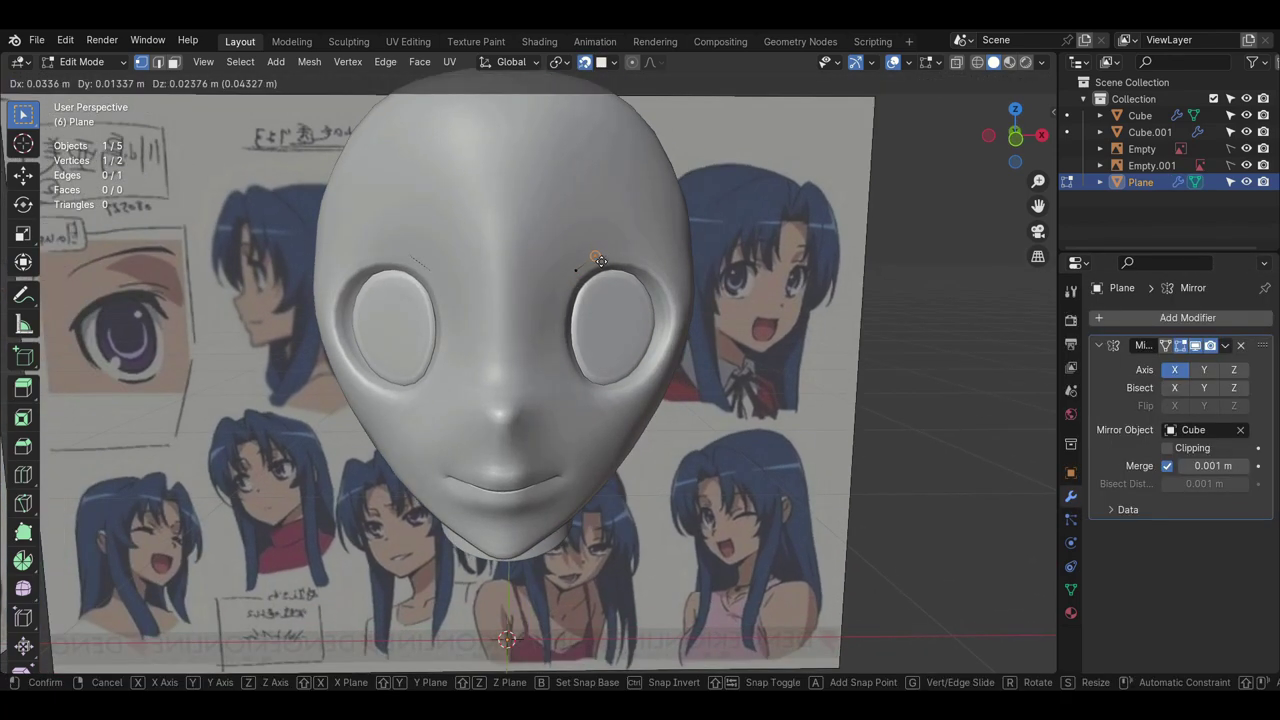
click(601, 256)
key(e)
click(638, 251)
key(e)
click(669, 264)
key(g)
click(573, 277)
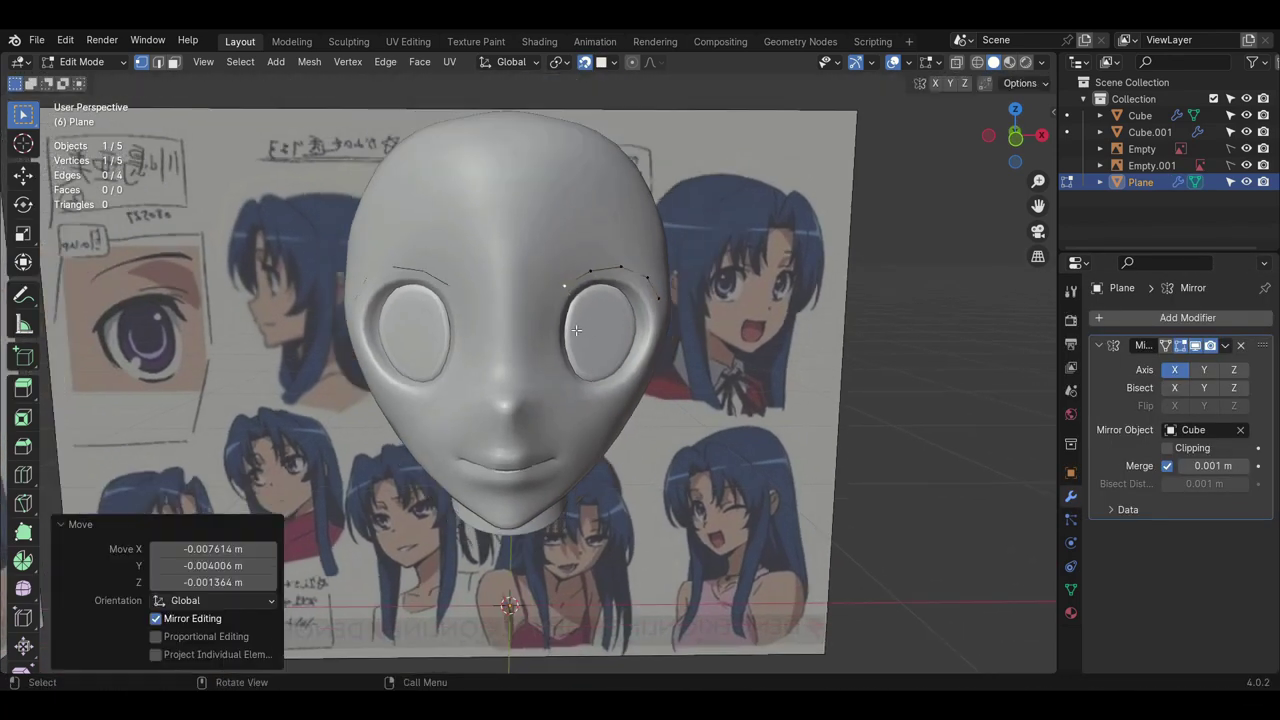
- Extrude a second vertex chain from the inner end along the socket's upper rim to form the eyelash's lower edge
scroll(575, 272, up, 1)
key(e)
click(561, 284)
key(e)
click(587, 267)
key(e)
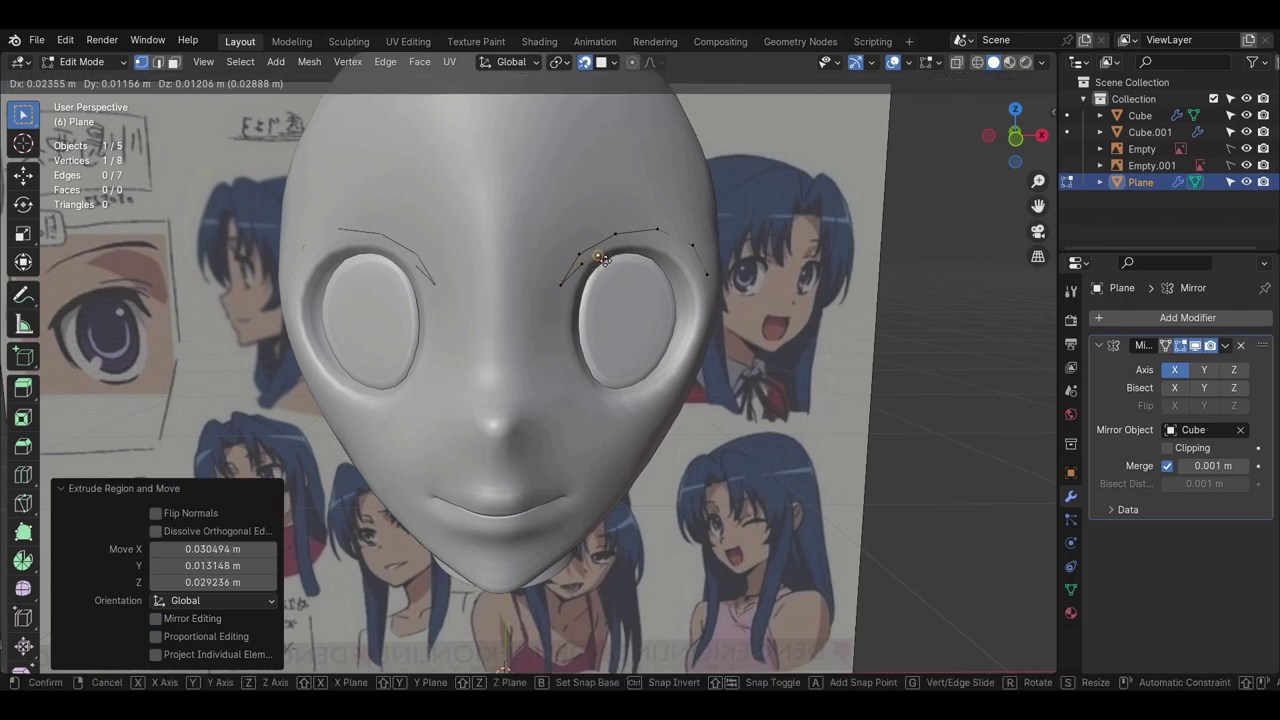
click(624, 251)
middle_drag(638, 297, 645, 295)
key(g)
click(630, 270)
key(e)
click(670, 270)
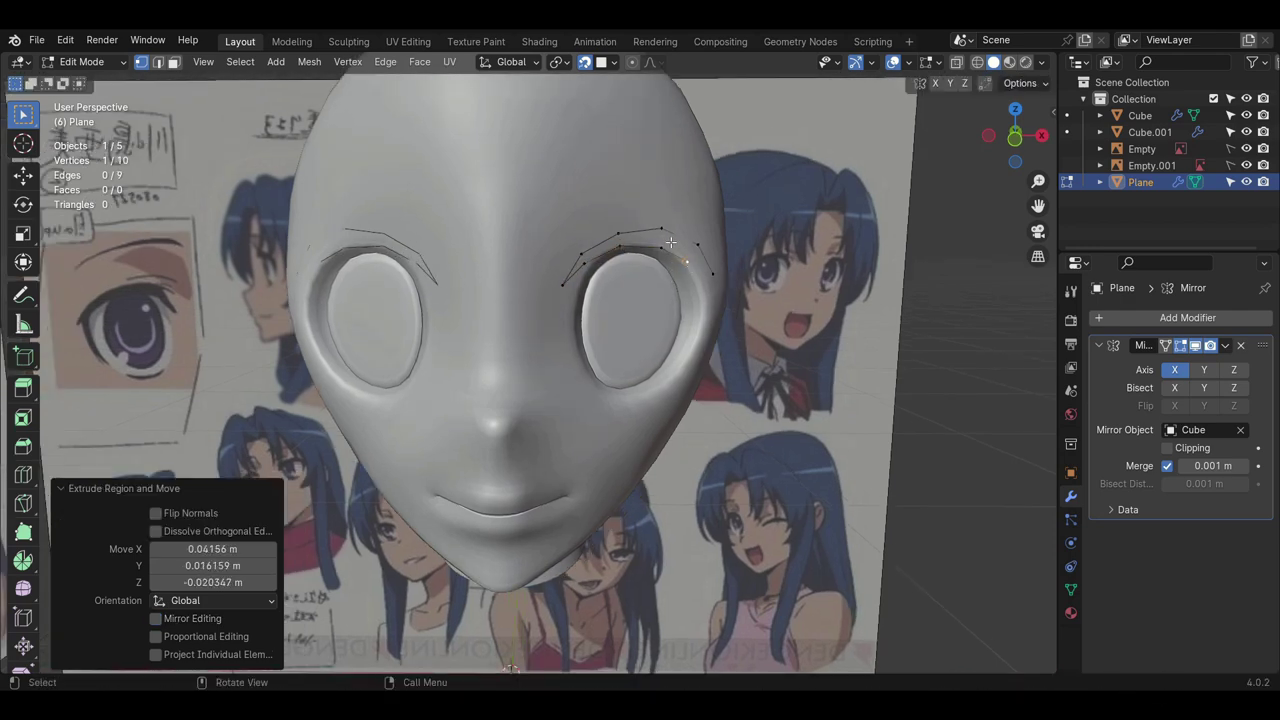
- Move the vertices of the eyelash's upper edge slightly down toward the lower edge to even out its thickness
click(663, 230)
key(g)
click(664, 238)
click(697, 246)
key(g)
click(691, 254)
scroll(680, 262, down, 1)
click(561, 298)
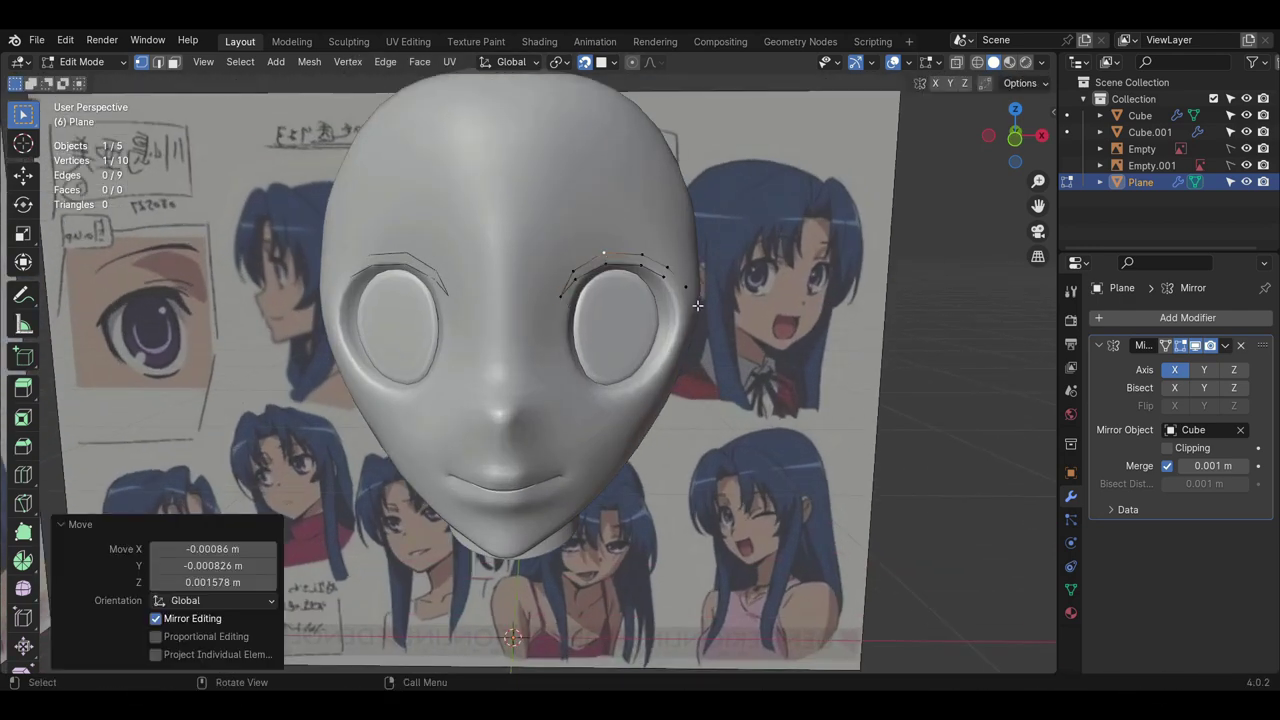
- Connect the lower eyelash edge to the outer tip vertex with an edge and adjust the neighbouring vertex
scroll(690, 295, down, 4)
middle_drag(608, 330, 652, 309)
scroll(657, 313, up, 3)
scroll(657, 311, up, 2)
click(682, 266)
shift+click(706, 289)
key(f)
click(681, 273)
key(g)
click(681, 277)
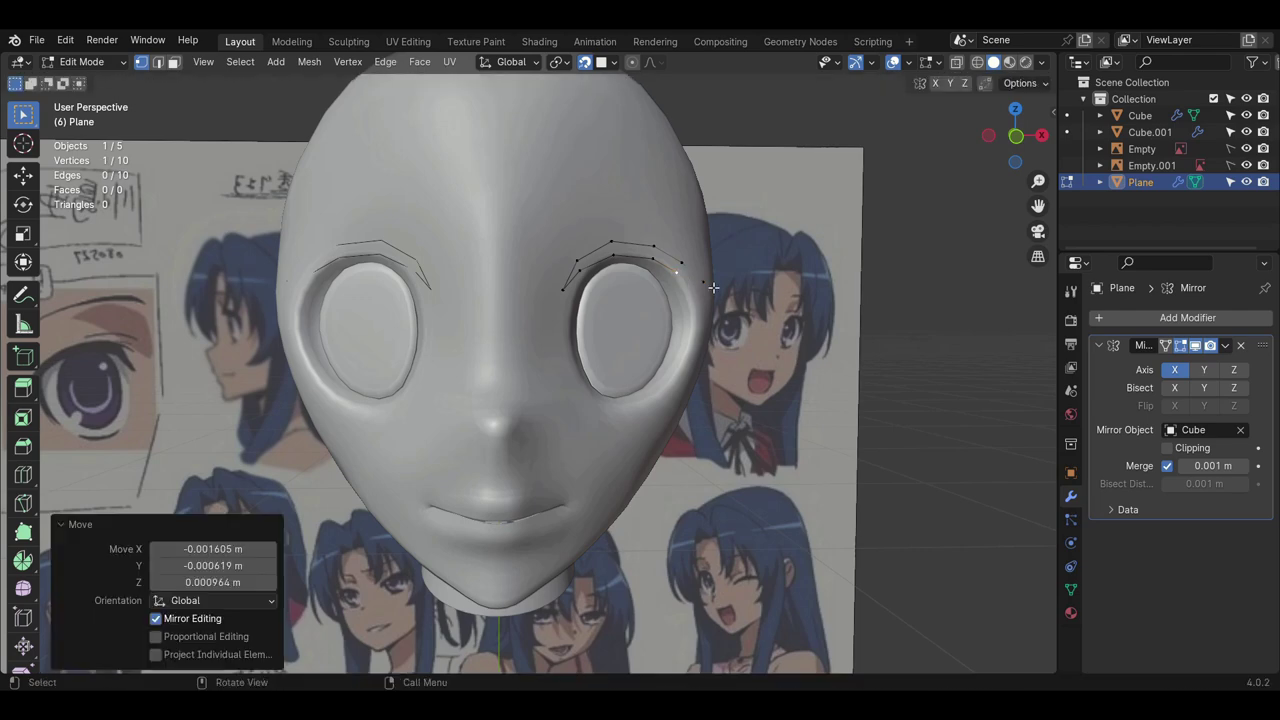
- Extend the eyelash outline around the eye's outer corner and reposition the corner vertices on the face surface
shift+click(712, 288)
right_click(700, 291)
click(700, 291)
key(g)
click(702, 289)
click(694, 282)
key(g)
click(697, 283)
click(682, 278)
click(700, 320)
click(694, 297)
key(g)
click(694, 303)
- Extrude the eyelash outline further down along the outer side of the eye socket
scroll(690, 308, down, 2)
click(653, 334)
key(e)
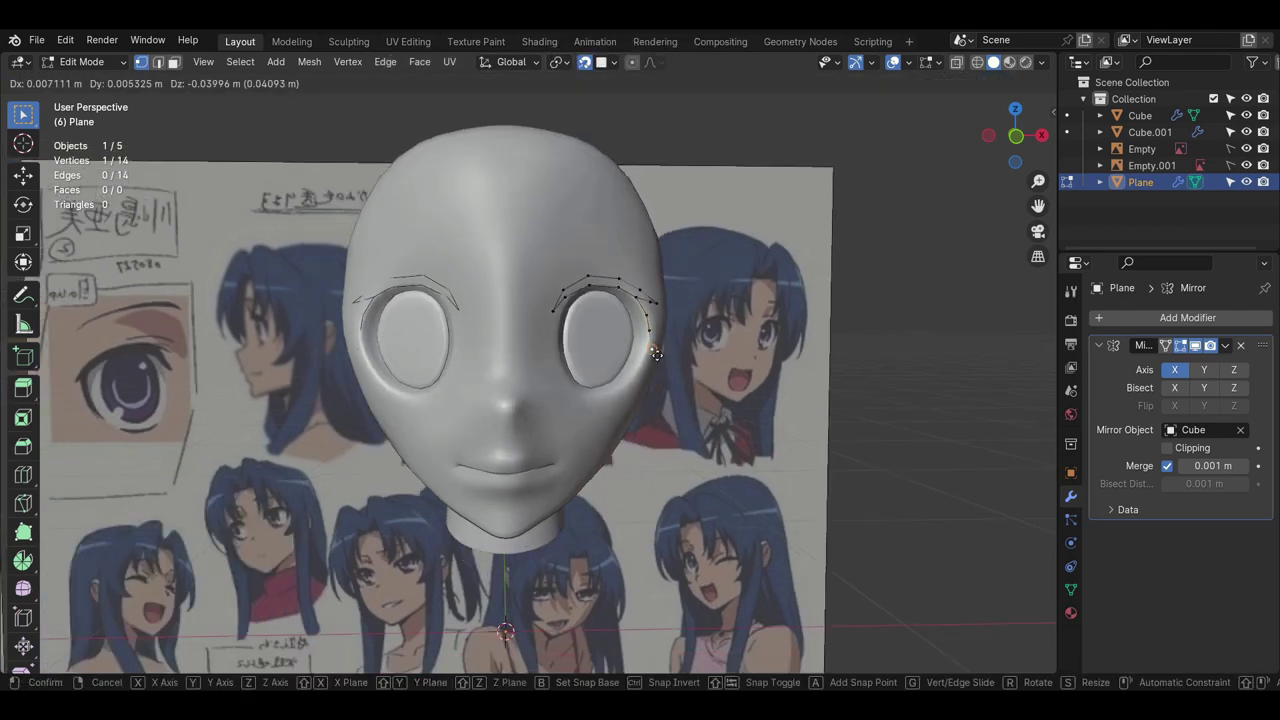
click(650, 358)
click(660, 336)
scroll(662, 360, up, 1)
click(666, 374)
scroll(669, 402, down, 3)
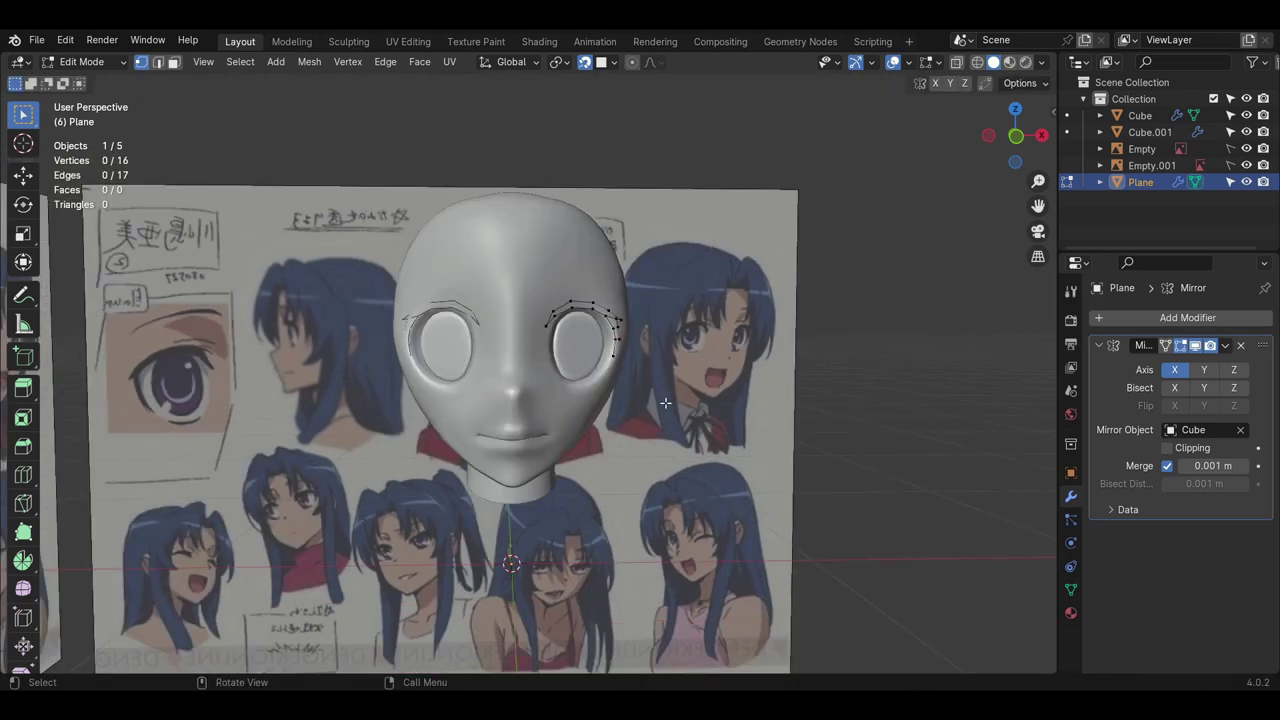
- Raise the inner vertex of the eyelash's upper edge by about 0.025 m to thicken the inner end
scroll(672, 354, up, 2)
key(g)
click(564, 278)
middle_drag(590, 275, 565, 262)
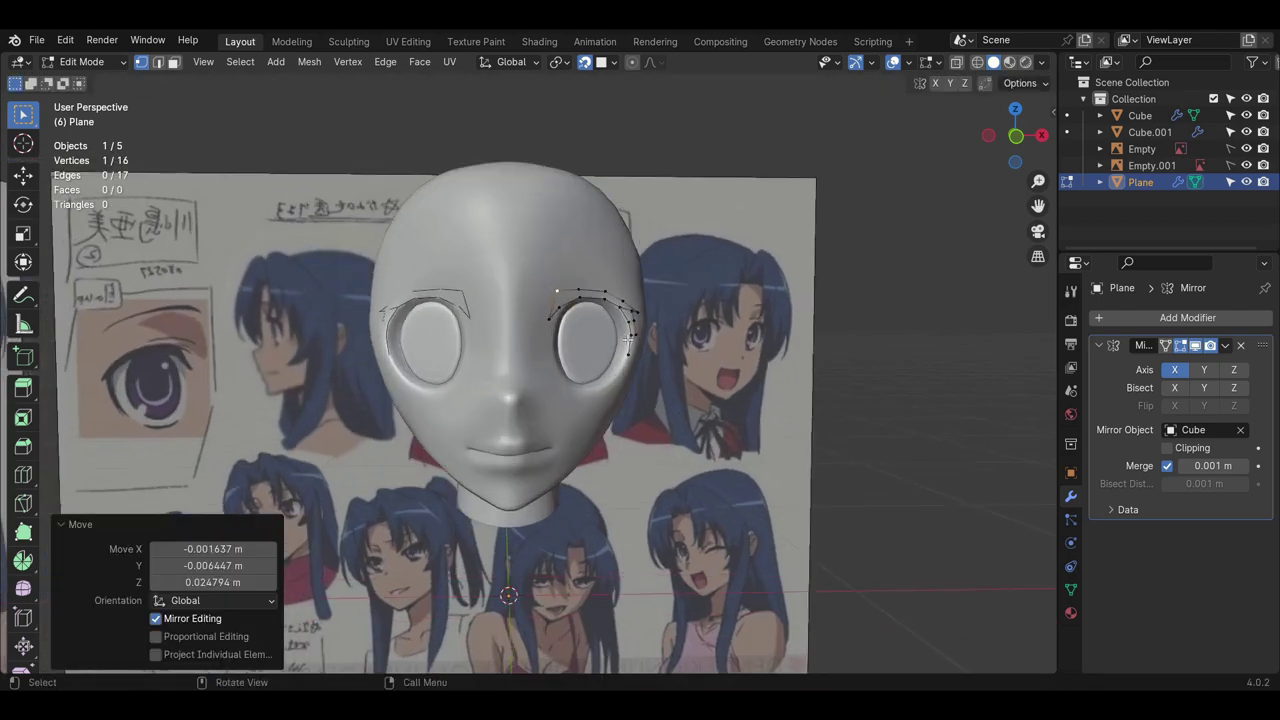
- Reposition the vertices along the upper edge and outer corner of the eyelash outline on the face surface
scroll(620, 275, up, 3)
key(g)
click(686, 244)
key(g)
click(726, 262)
click(753, 288)
key(g)
click(751, 299)
- Duplicate an eyelash vertex to below the eye socket and extrude it into the outline of a thin lower eyelash
scroll(730, 325, down, 2)
scroll(646, 367, up, 1)
middle_drag(703, 357, 682, 334)
click(677, 351)
key(shift+d)
click(601, 407)
key(e)
click(623, 410)
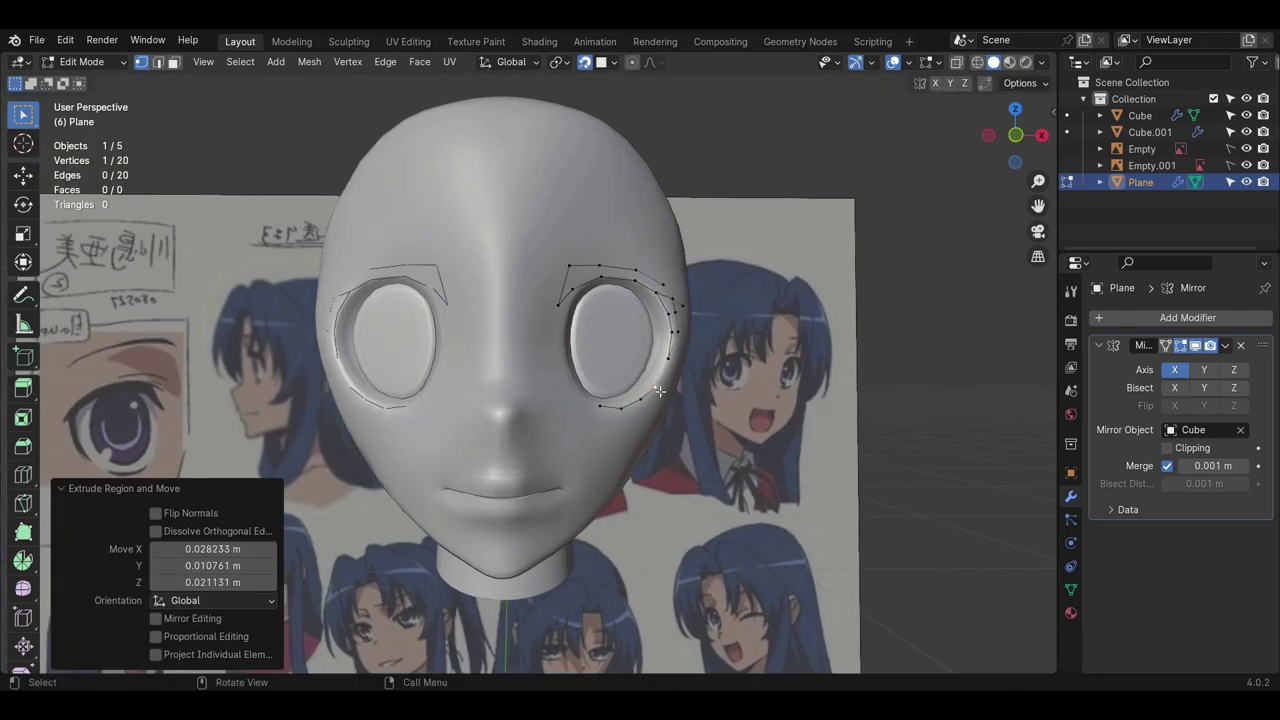
key(e)
click(632, 421)
middle_drag(632, 421, 634, 446)
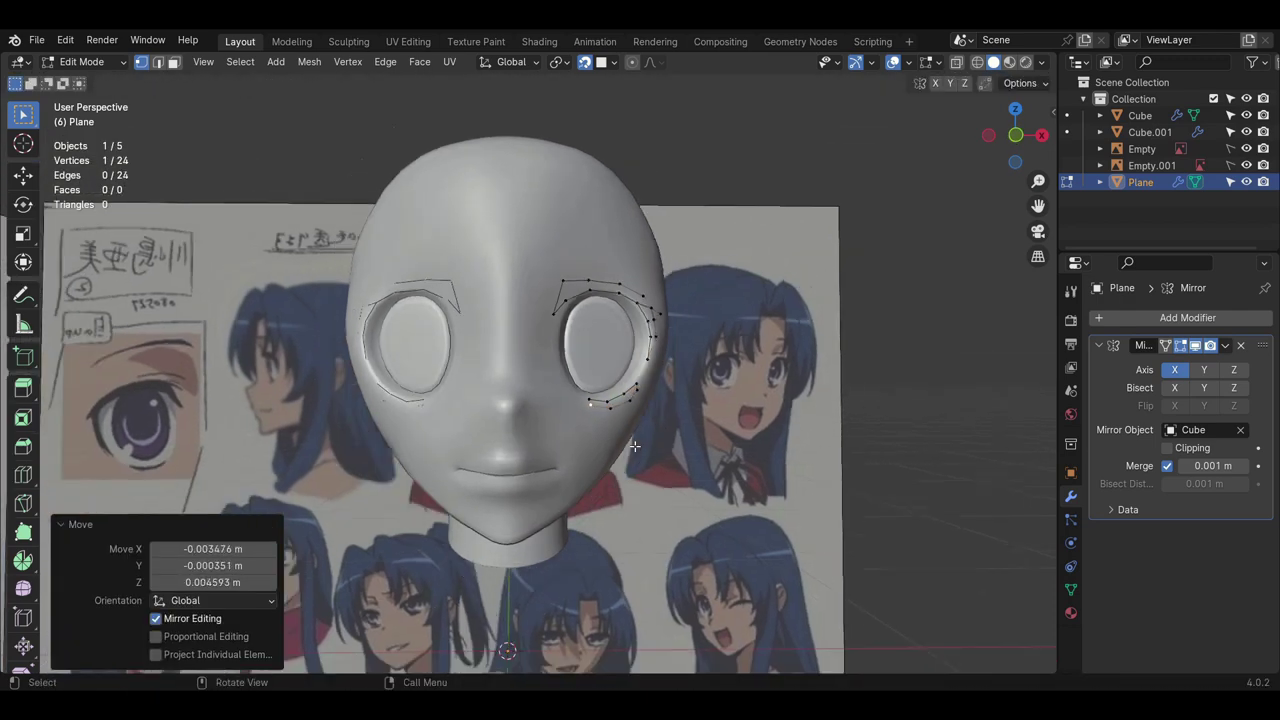
- Move the lower eyelash vertices into line and slide the outer one along its edge by a factor of about 0.18
scroll(636, 408, up, 2)
key(g)
click(668, 438)
click(706, 414)
key(g)
key(g)
click(701, 424)
middle_drag(701, 424, 682, 408)
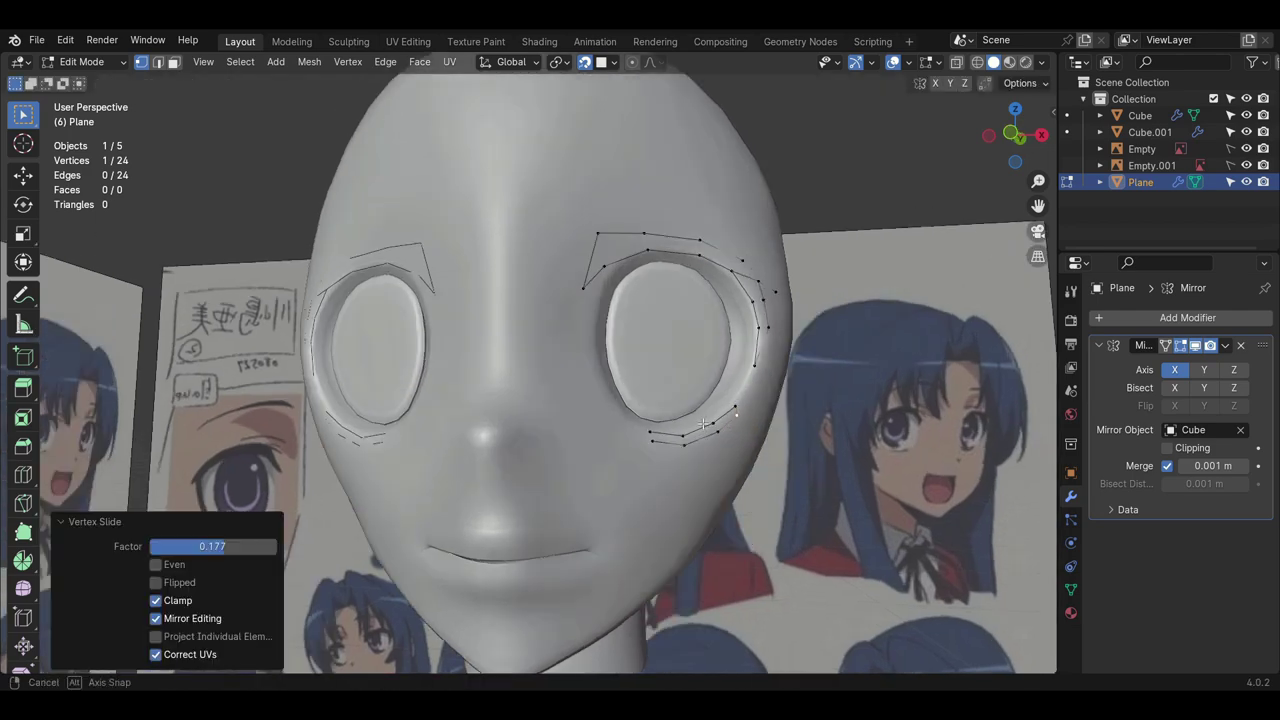
- Slide the lower eyelash's outer vertex along its edge with snapping turned off, and turn snapping back on
key(shift+Tab)
key(g)
key(g)
click(741, 427)
key(shift+Tab)
middle_drag(670, 457, 688, 478)
scroll(680, 470, down, 1)
- Fill the upper eyelash and its outer side strip with faces between the opposite outline edges
click(579, 287)
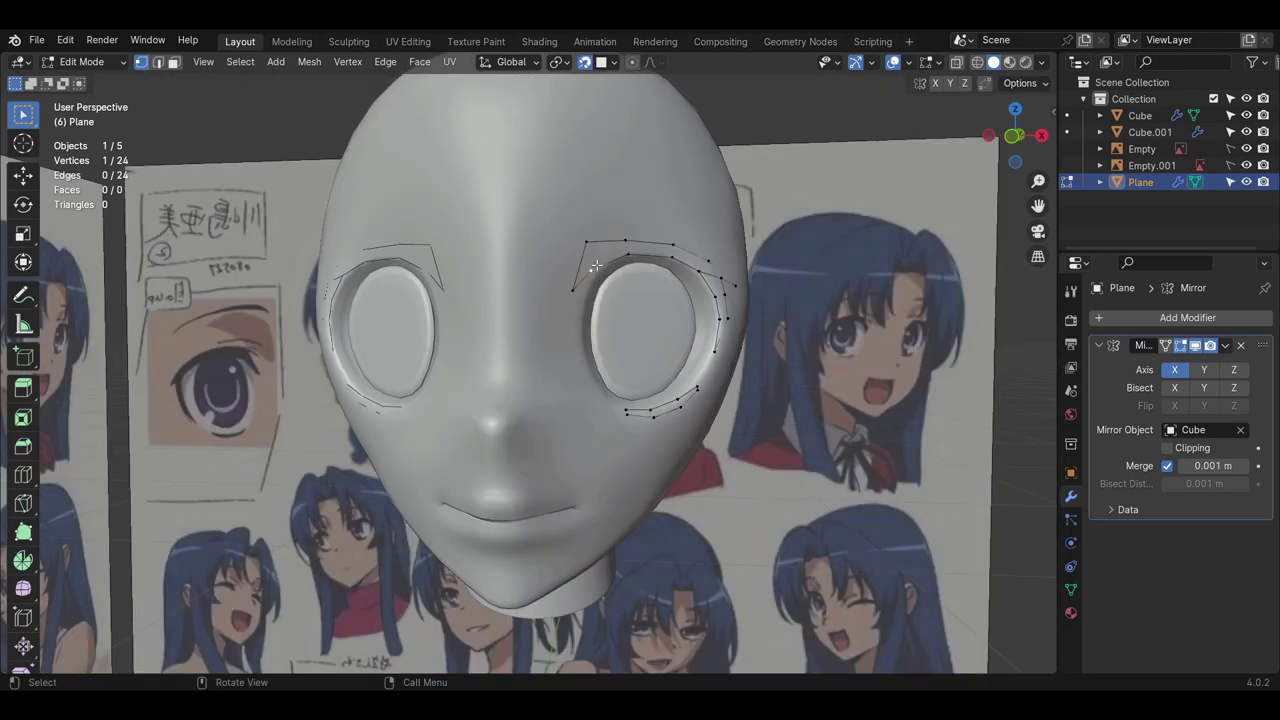
click(142, 63)
middle_drag(760, 284, 743, 284)
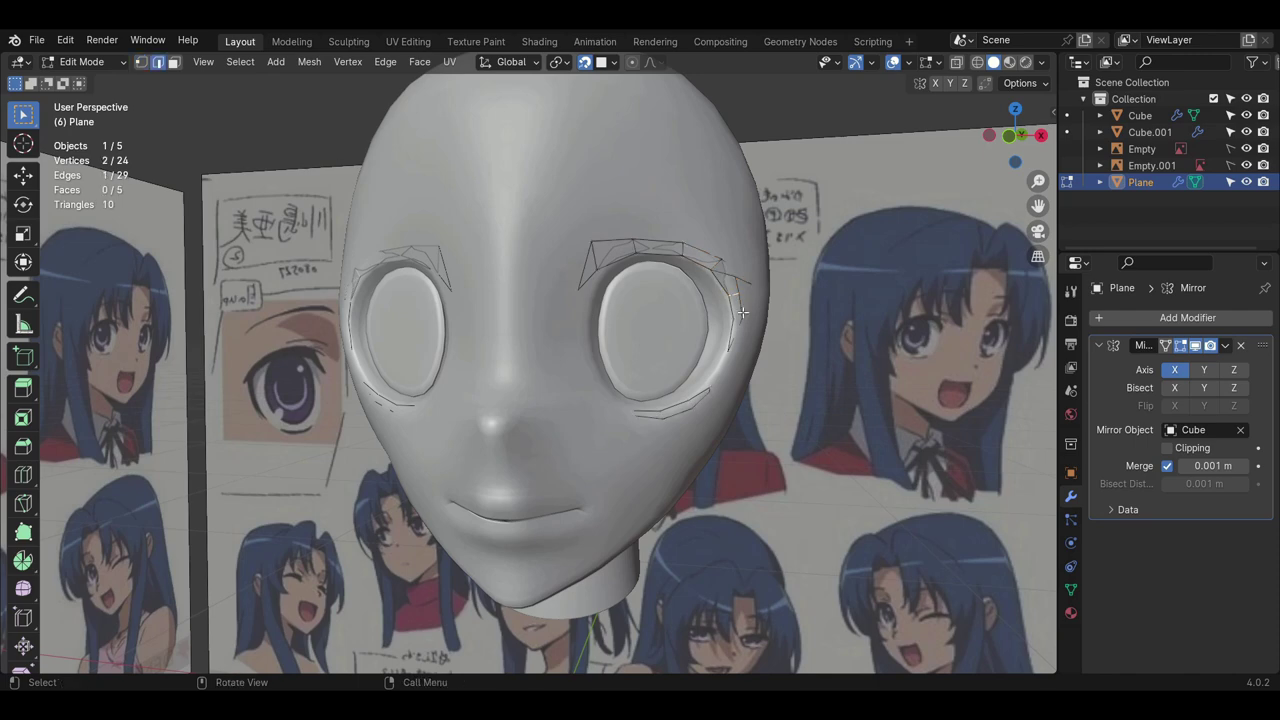
click(940, 66)
click(848, 165)
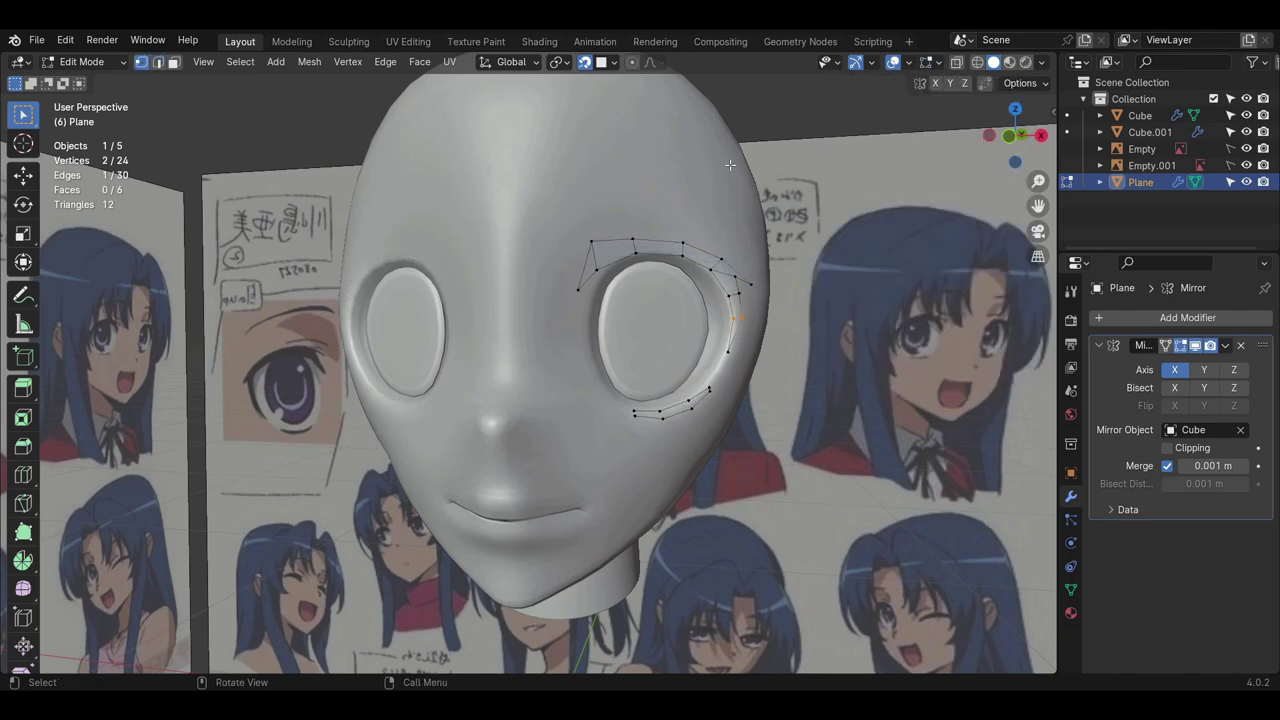
- Try to move the eyelash's inner tip and slide its neighbouring vertex by a factor of about 0.82, and undo it
key(g)
click(574, 300)
key(g)
key(g)
click(602, 264)
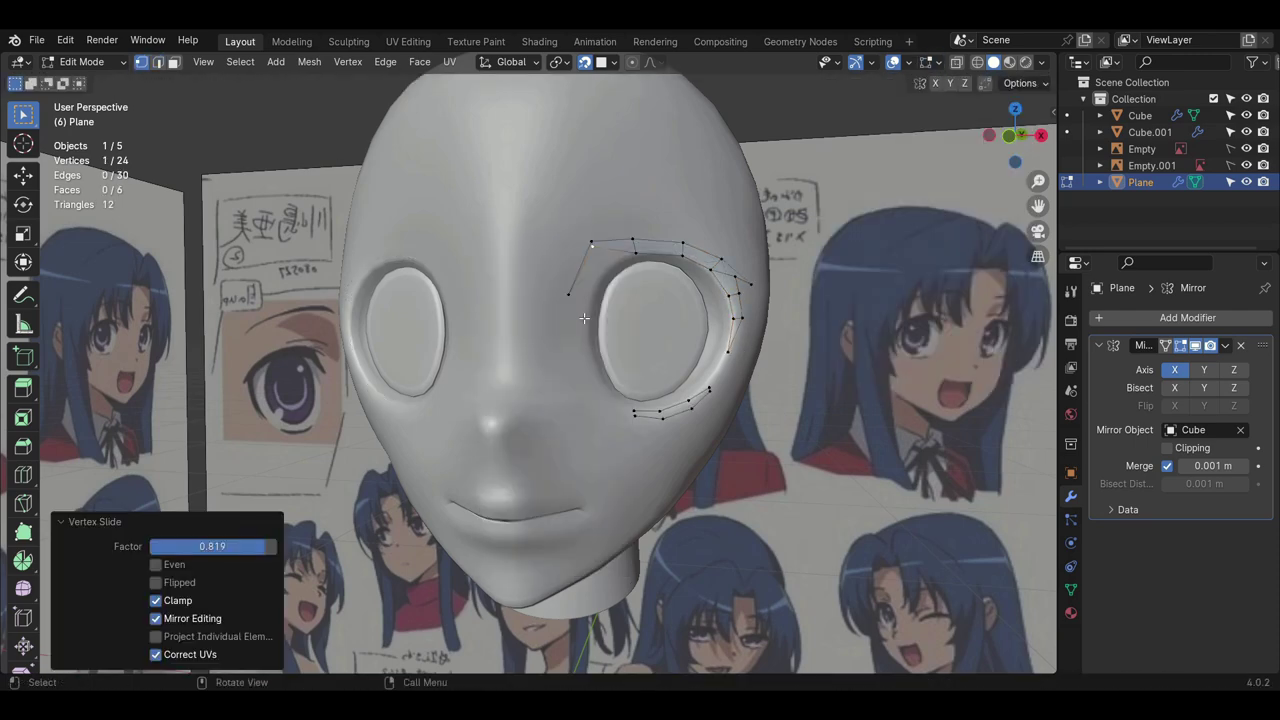
key(ctrl+z)
- Reposition the eyelash's inner tip, subdivide the edge up to the inner upper corner with one cut and adjust the new vertex
key(g)
click(579, 300)
shift+click(593, 244)
right_click(589, 230)
click(588, 224)
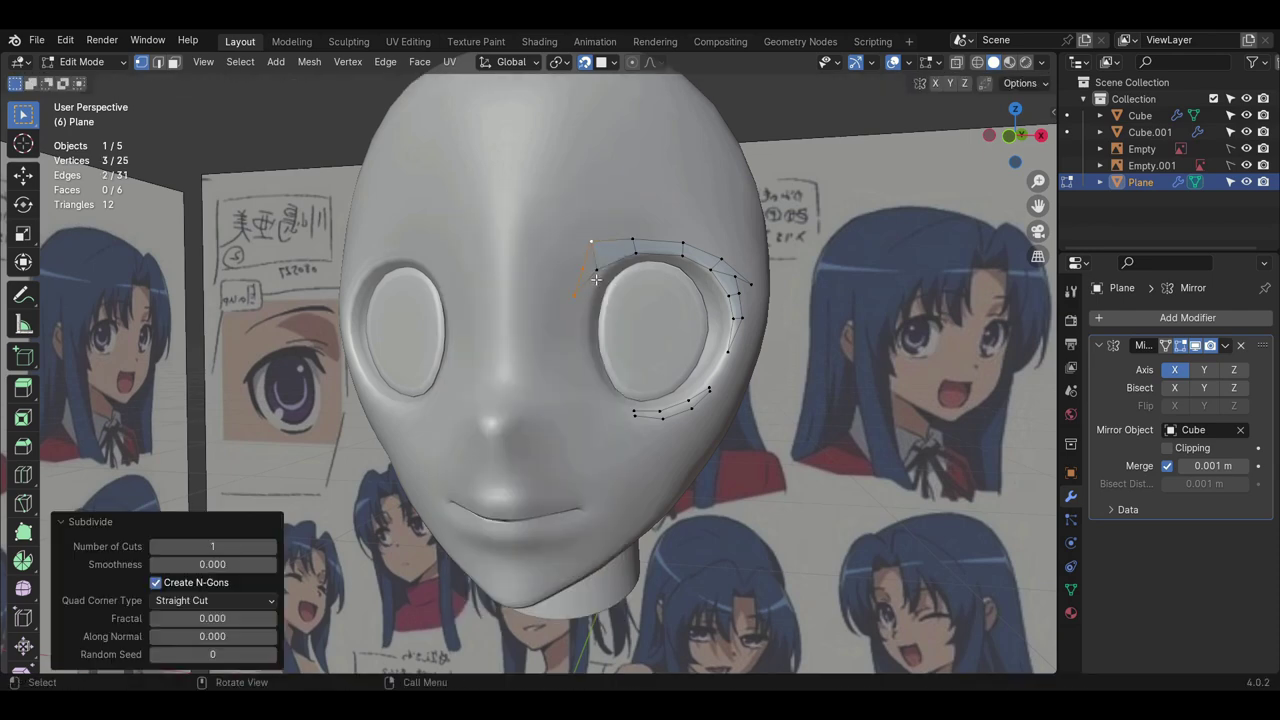
click(586, 270)
key(g)
click(596, 263)
- Fill the remaining gaps at the inner end of the upper eyelash and along the lower eyelash with faces
key(2)
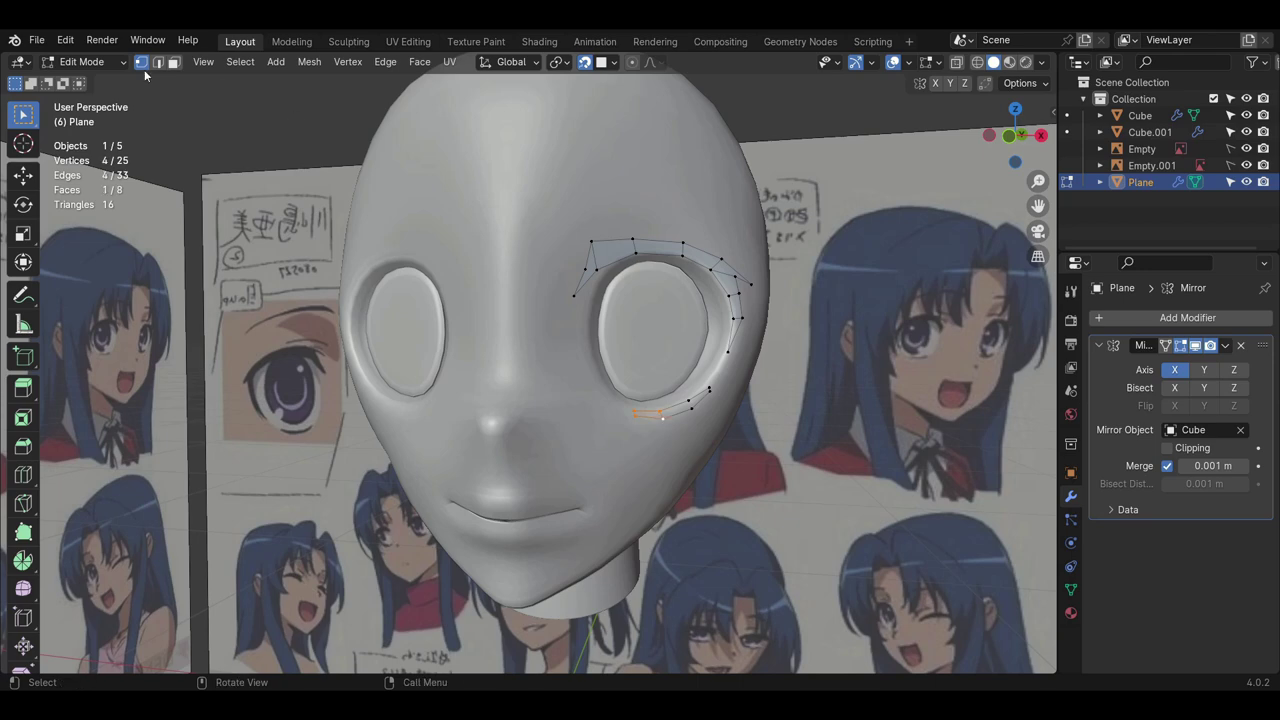
key(f)
click(585, 62)
scroll(640, 350, down, 5)
middle_drag(600, 350, 720, 350)
scroll(600, 350, up, 4)
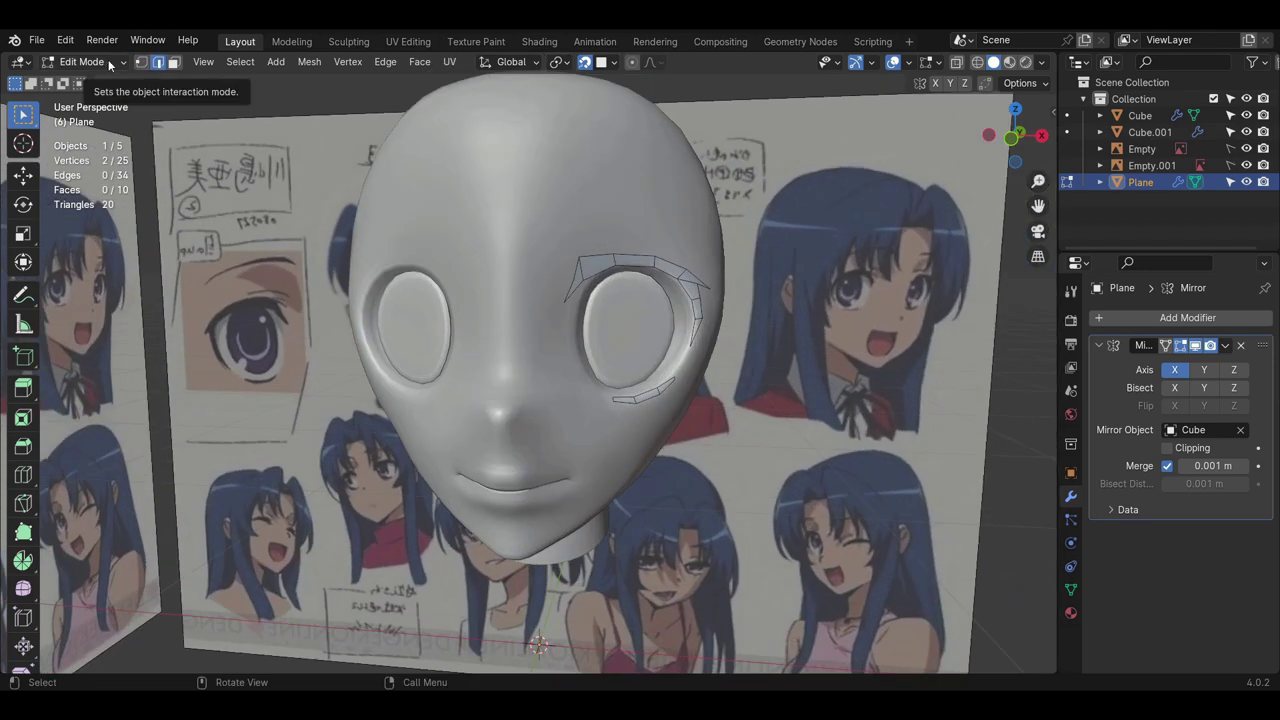
middle_drag(820, 370, 662, 384)
scroll(662, 384, up, 3)
key(3)
- Try a Solidify modifier with a thickness of 1.33 m on the eyelashes in Edit Mode and remove it
click(84, 63)
click(92, 81)
click(88, 63)
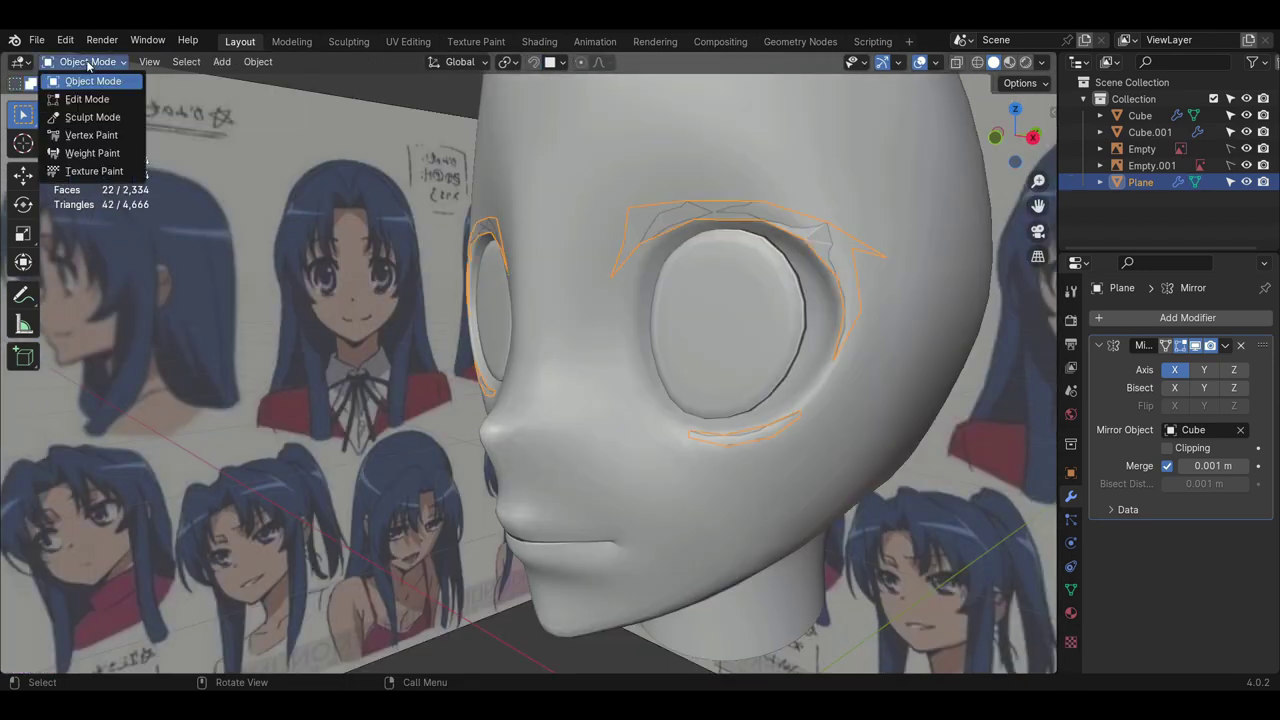
click(88, 98)
mouse_move(785, 330)
middle_down()
mouse_move(748, 333)
mouse_move(764, 333)
middle_up()
click(1157, 322)
mouse_move(1130, 366)
click(943, 562)
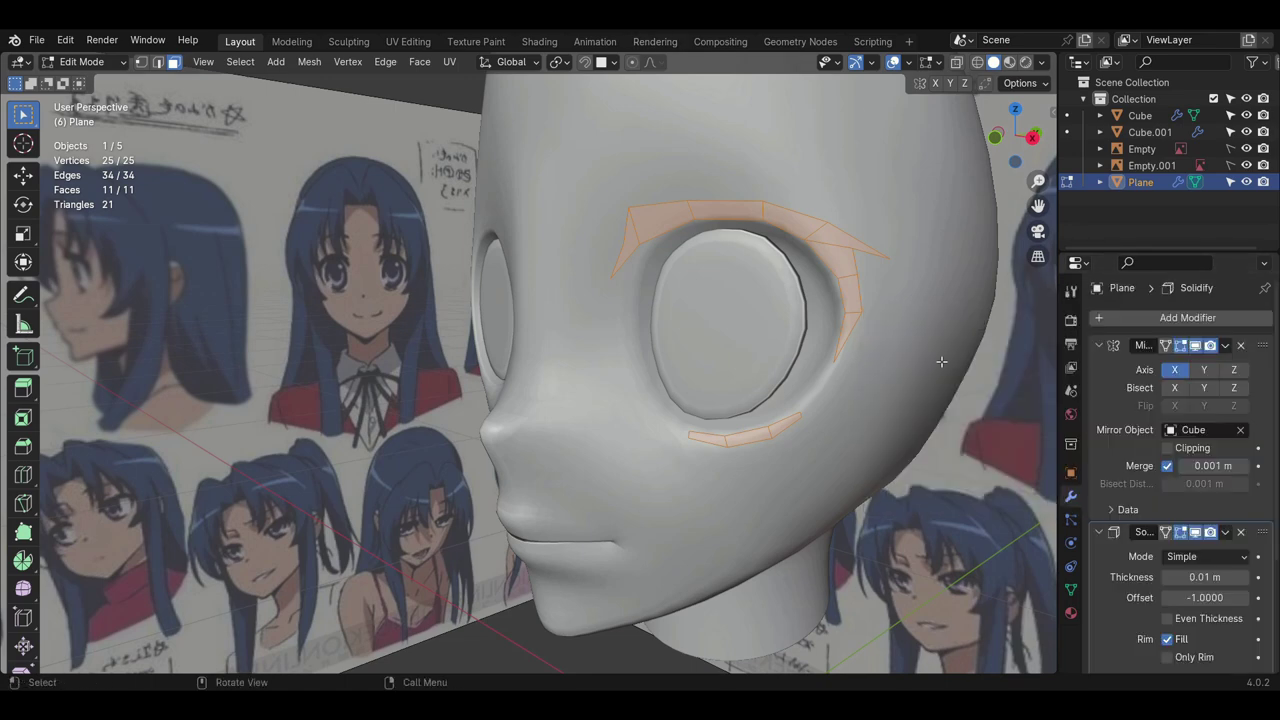
middle_drag(943, 363, 915, 365)
drag(1190, 577, 1210, 577)
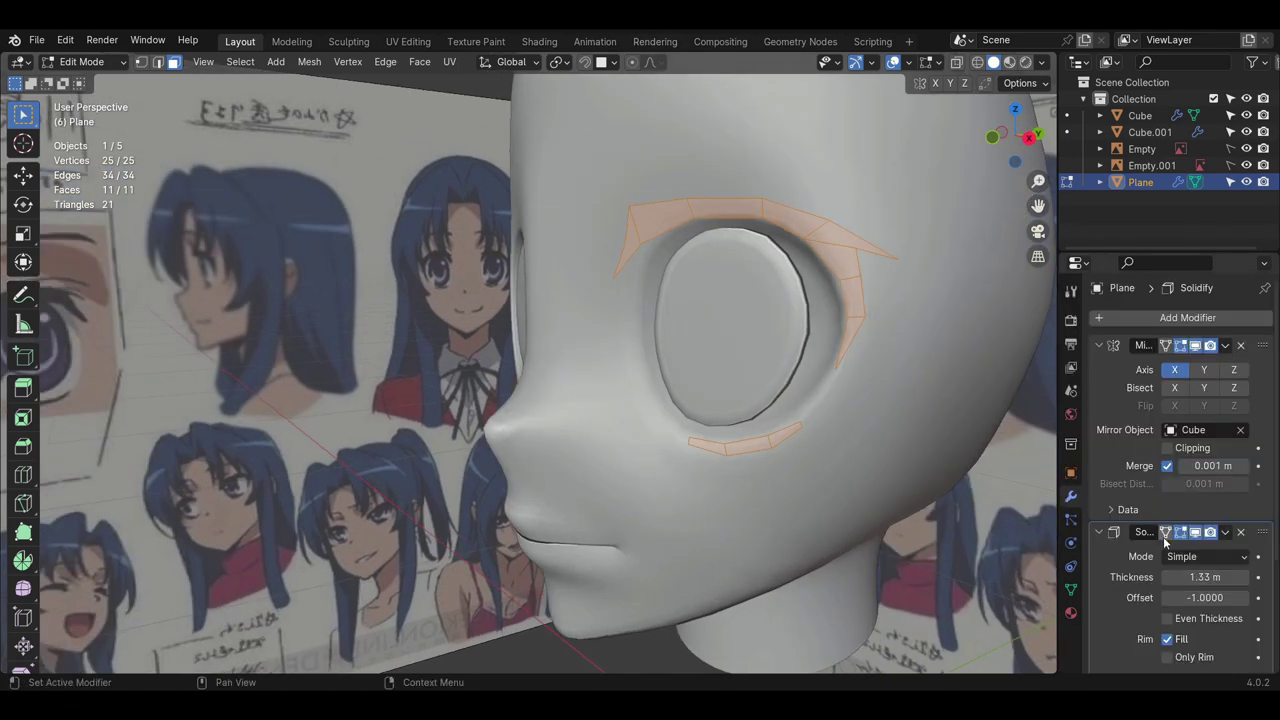
click(1241, 532)
- Add a Solidify modifier to the eyelashes in Object Mode with a thickness of -0.02 m and inspect them up close
key(Tab)
click(1175, 319)
mouse_move(1130, 366)
click(955, 562)
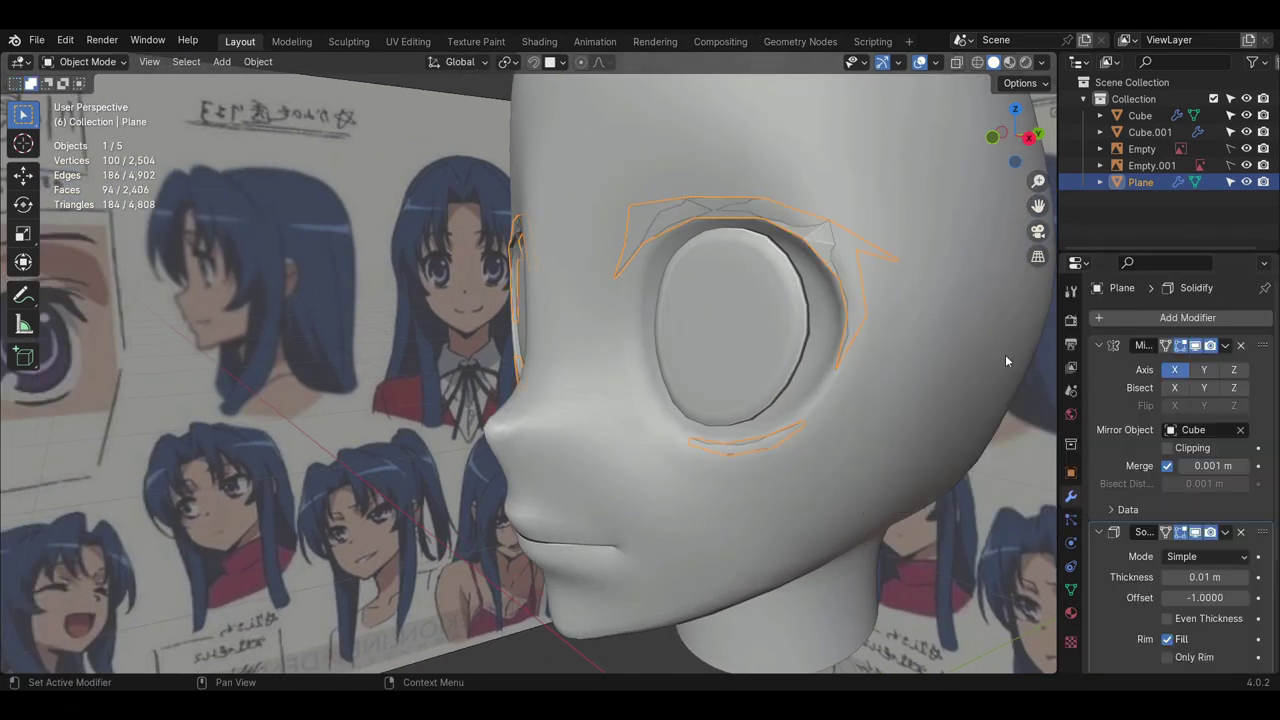
drag(1205, 577, 1203, 577)
middle_drag(813, 382, 909, 367)
scroll(909, 367, down, 3)
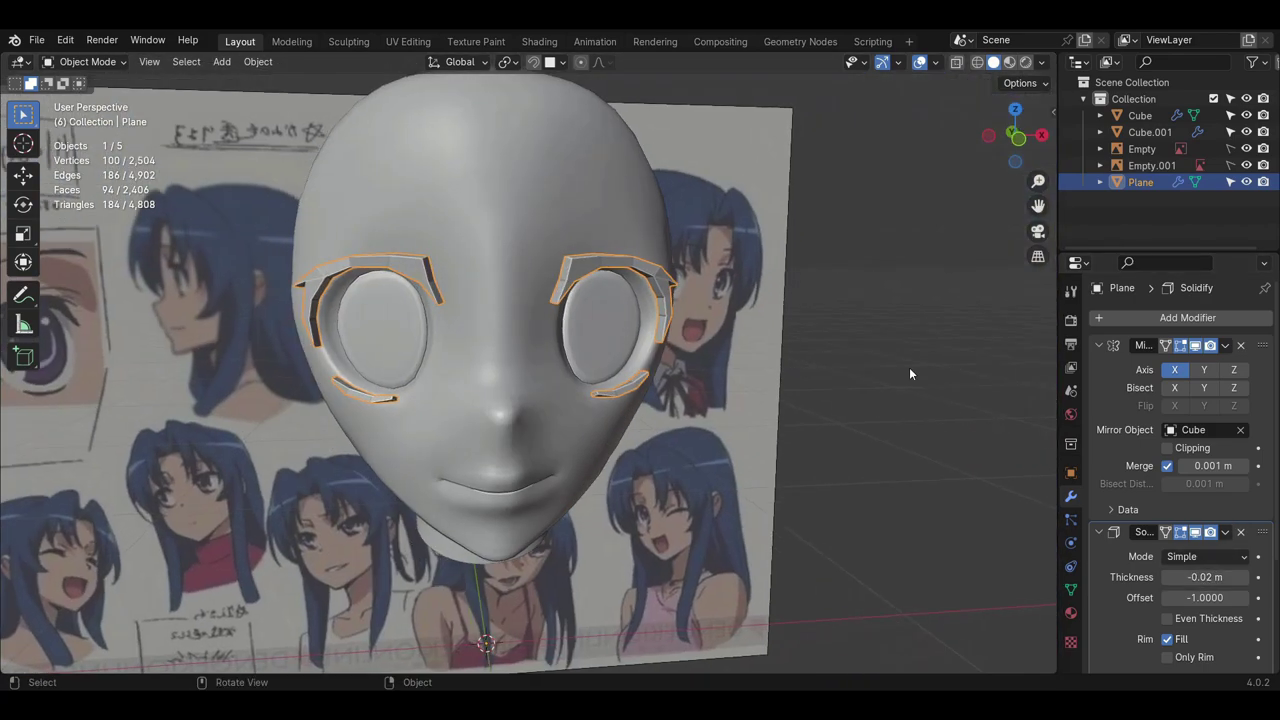
click(909, 367)
scroll(690, 376, up, 3)
middle_drag(670, 376, 800, 355)
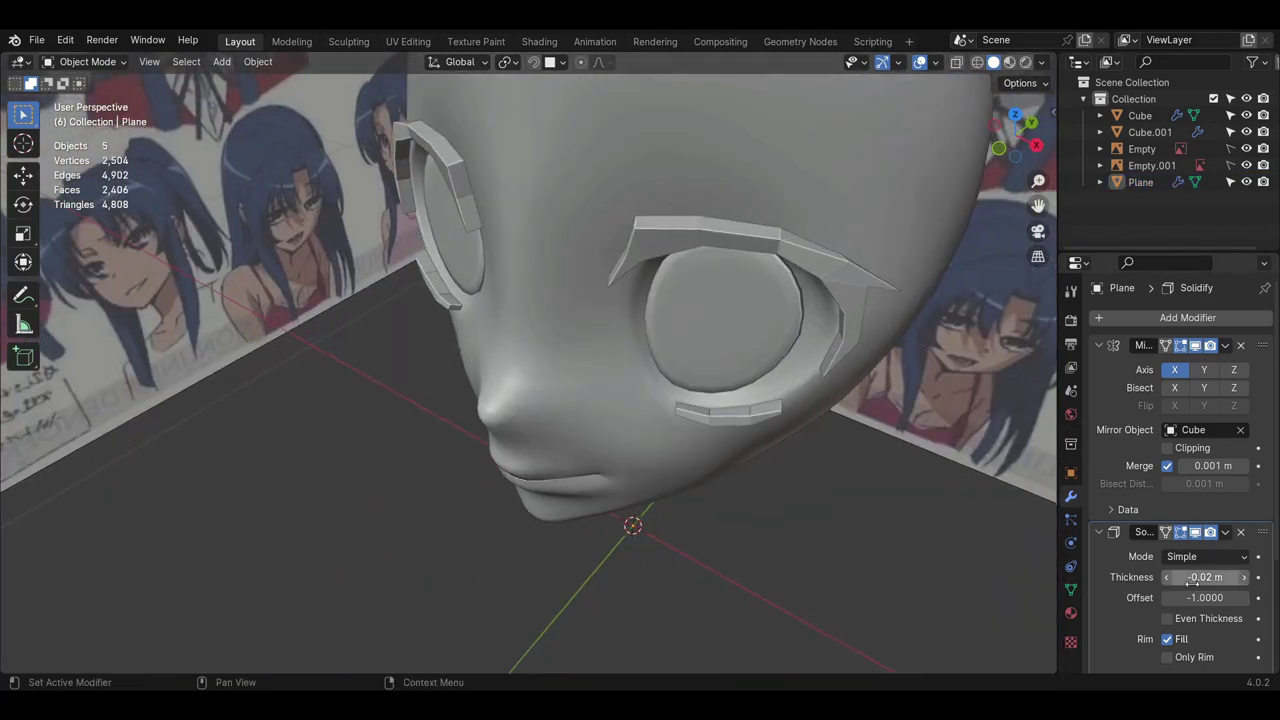
- Set the eyelashes' Solidify thickness to -0.01 m
click(1245, 579)
click(1245, 579)
click(1245, 579)
scroll(801, 510, down, 1)
middle_drag(801, 510, 885, 470)
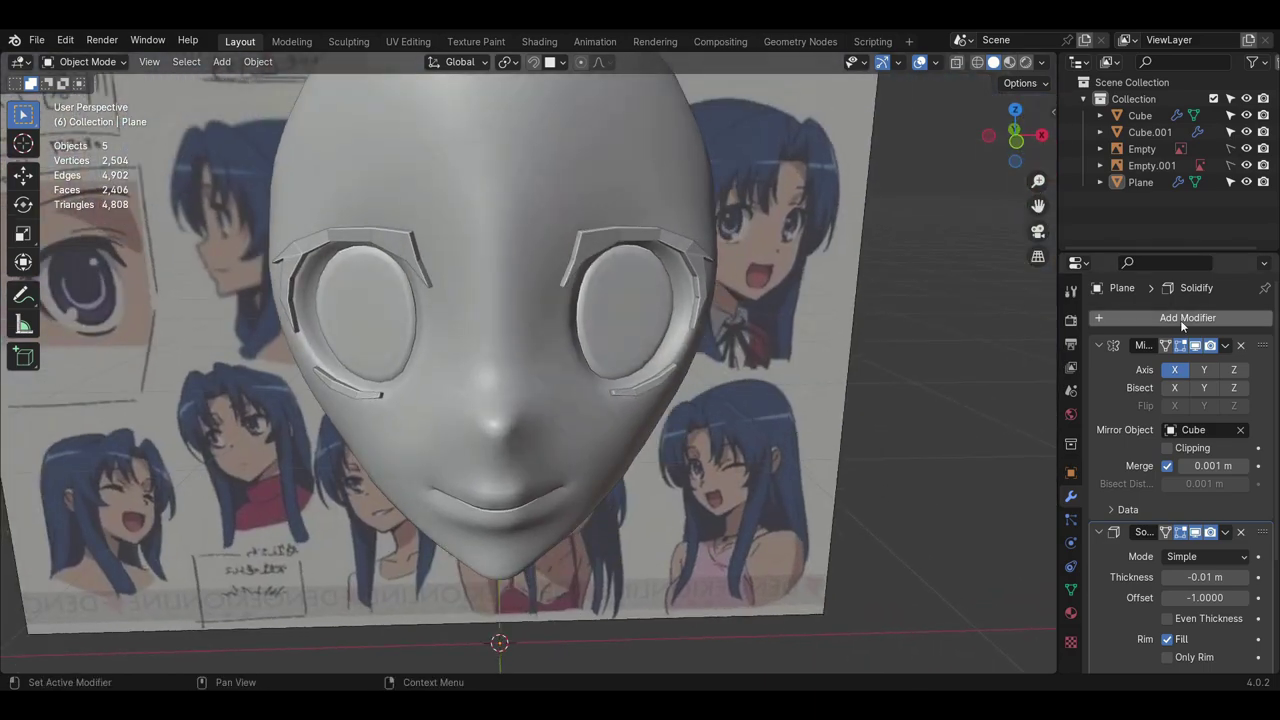
- Add a Subdivision Surface modifier to the eyelashes
click(1180, 320)
click(1150, 337)
click(968, 385)
middle_drag(767, 388, 714, 407)
scroll(714, 407, down, 5)
scroll(714, 400, up, 5)
- Shade the eyelashes smooth, deselect them and inspect the head from several angles
click(690, 270)
right_click(705, 283)
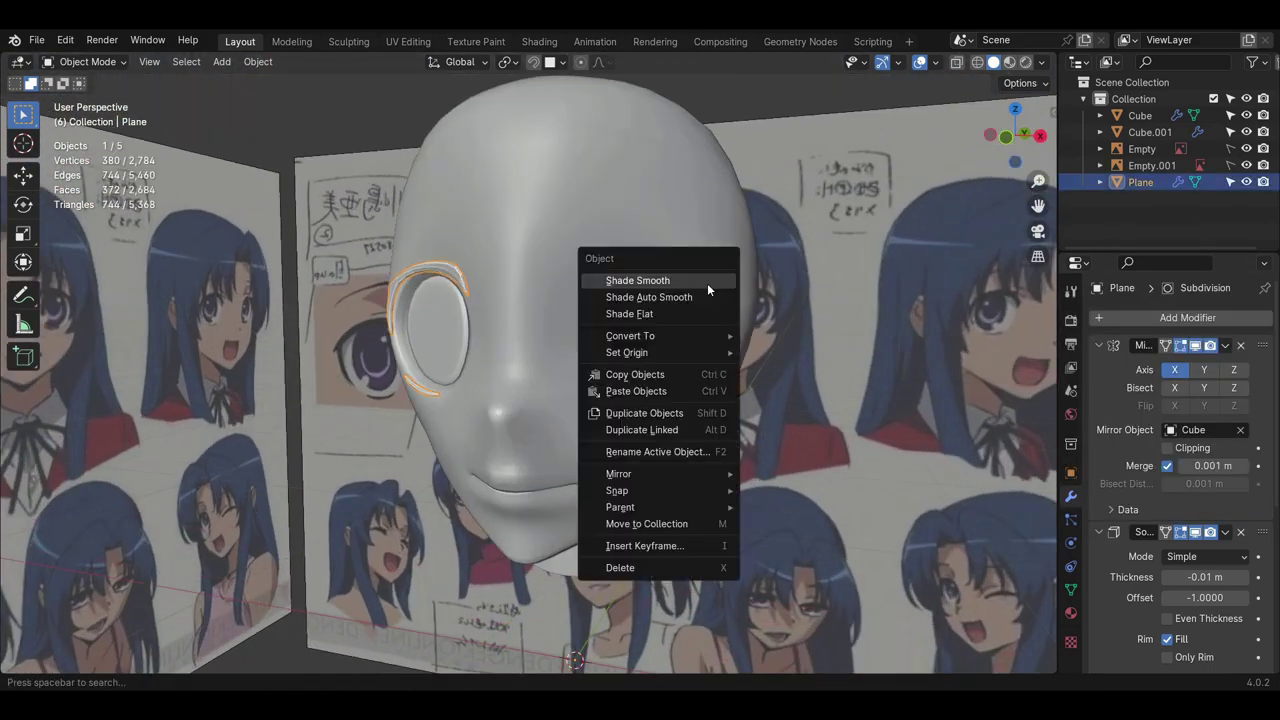
click(707, 283)
right_click(693, 308)
click(690, 323)
middle_drag(705, 325, 775, 300)
click(802, 86)
middle_drag(615, 350, 635, 404)
scroll(635, 404, down, 5)
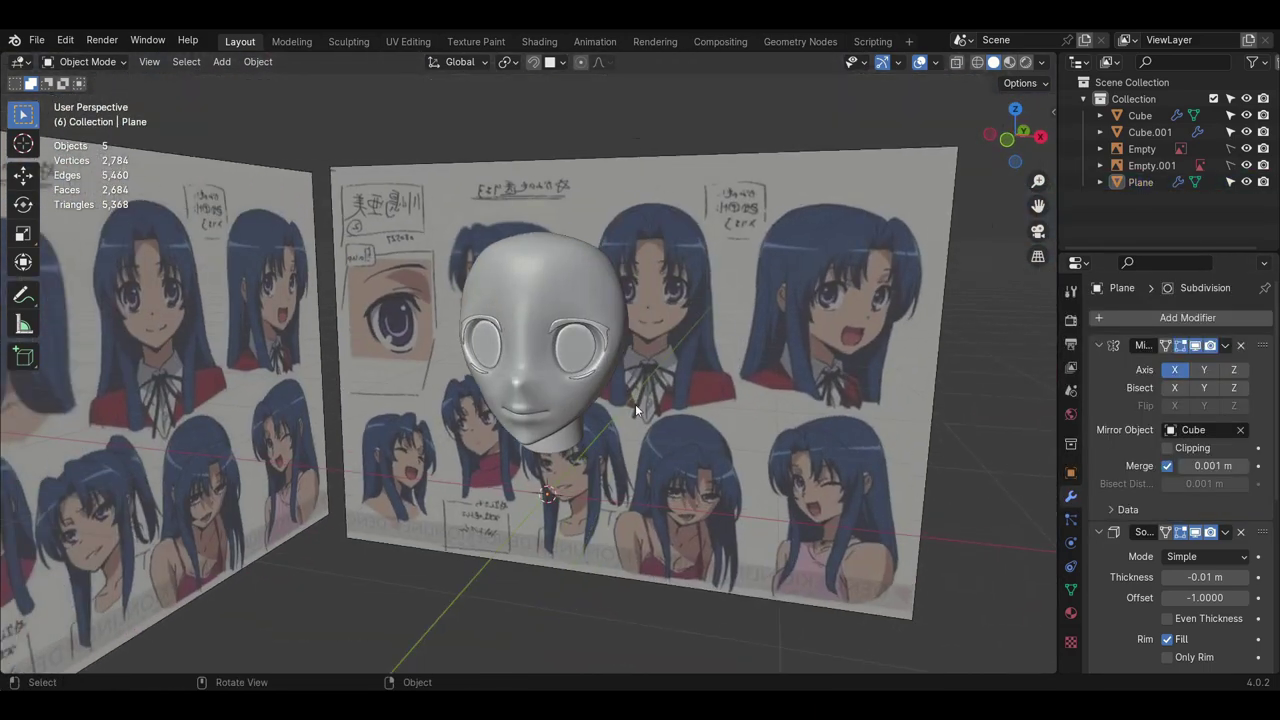
scroll(660, 404, up, 6)
middle_drag(785, 395, 777, 366)
scroll(646, 451, down, 4)
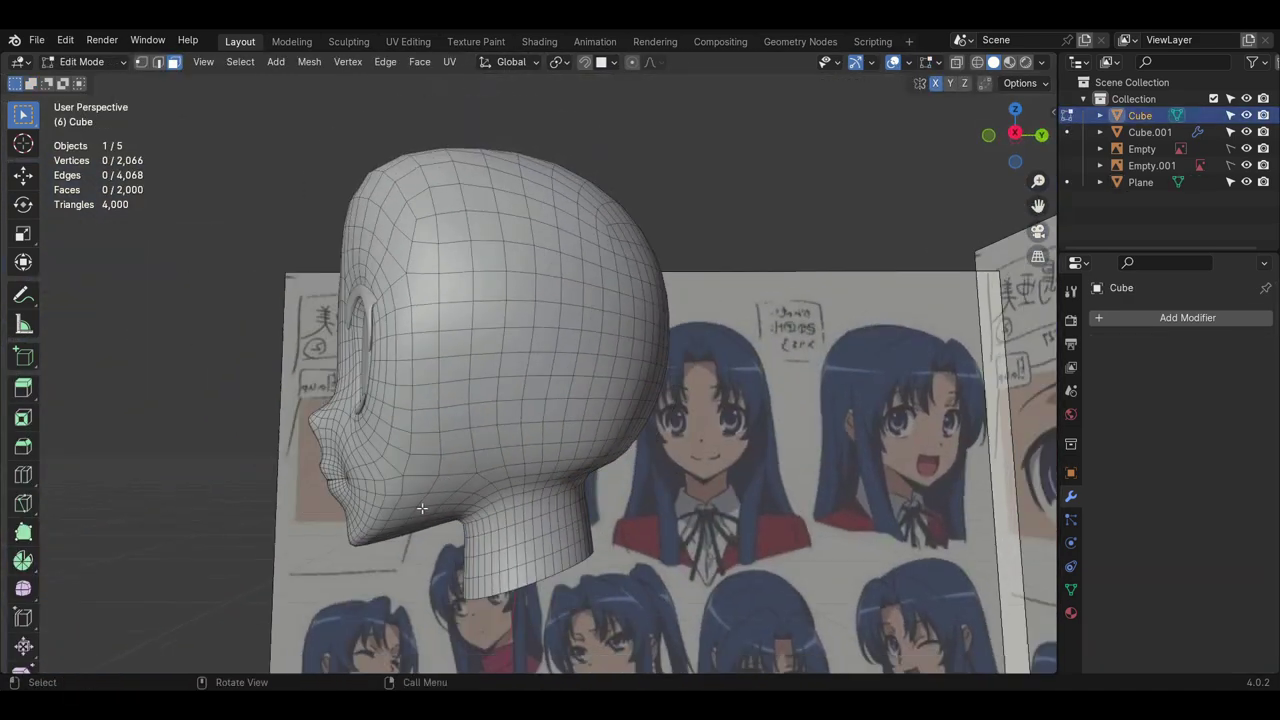
- Select a block of faces on the side of the head at ear height and extrude it outward about 0.061 m
key(KP_3)
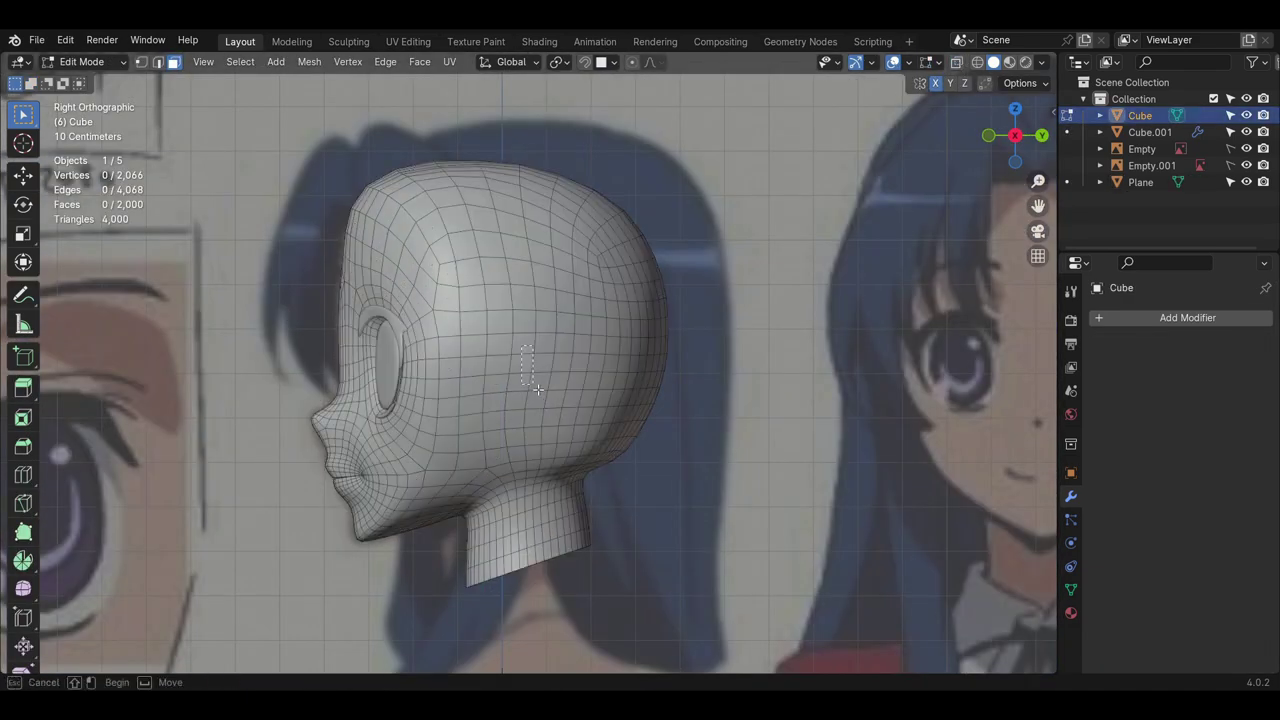
mouse_move(538, 433)
middle_down()
mouse_move(562, 416)
mouse_move(543, 424)
middle_up()
key(e)
click(600, 412)
- Scale the extruded ear faces to about 0.48 along Y and move them about 0.04 m backward and slightly up
key(KP_3)
scroll(486, 404, up, 1)
key(s)
key(y)
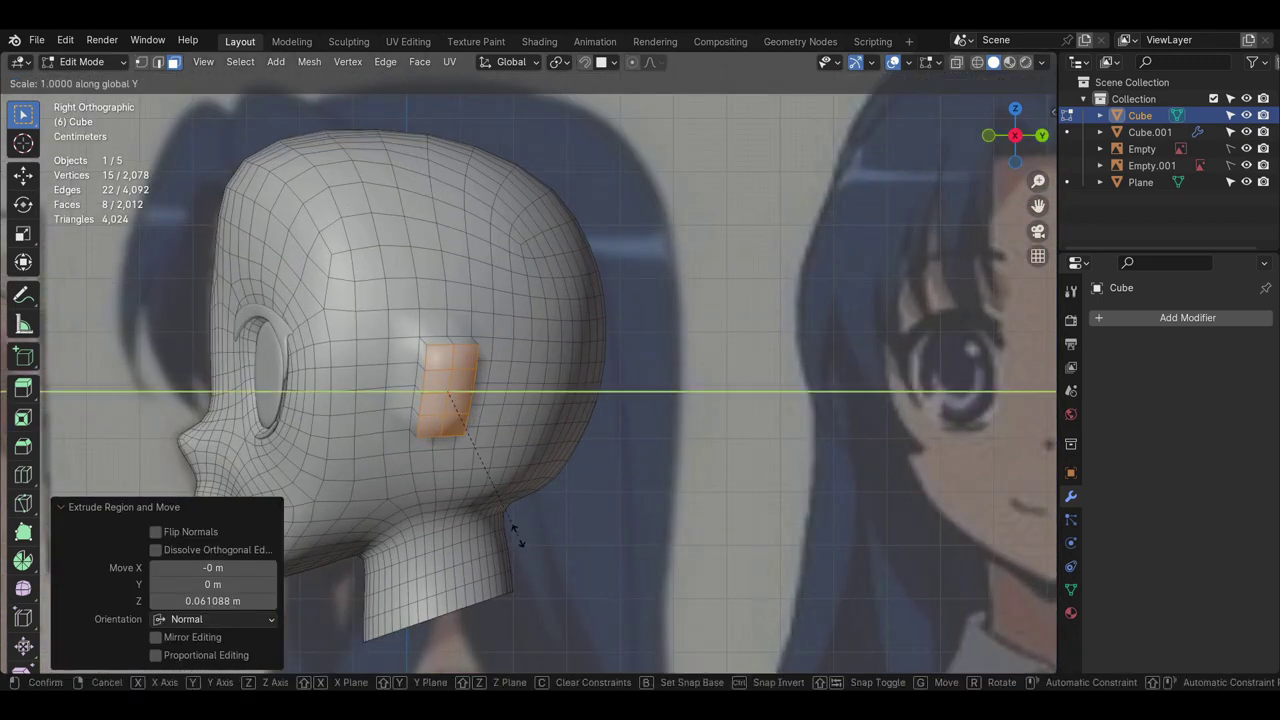
click(488, 464)
key(g)
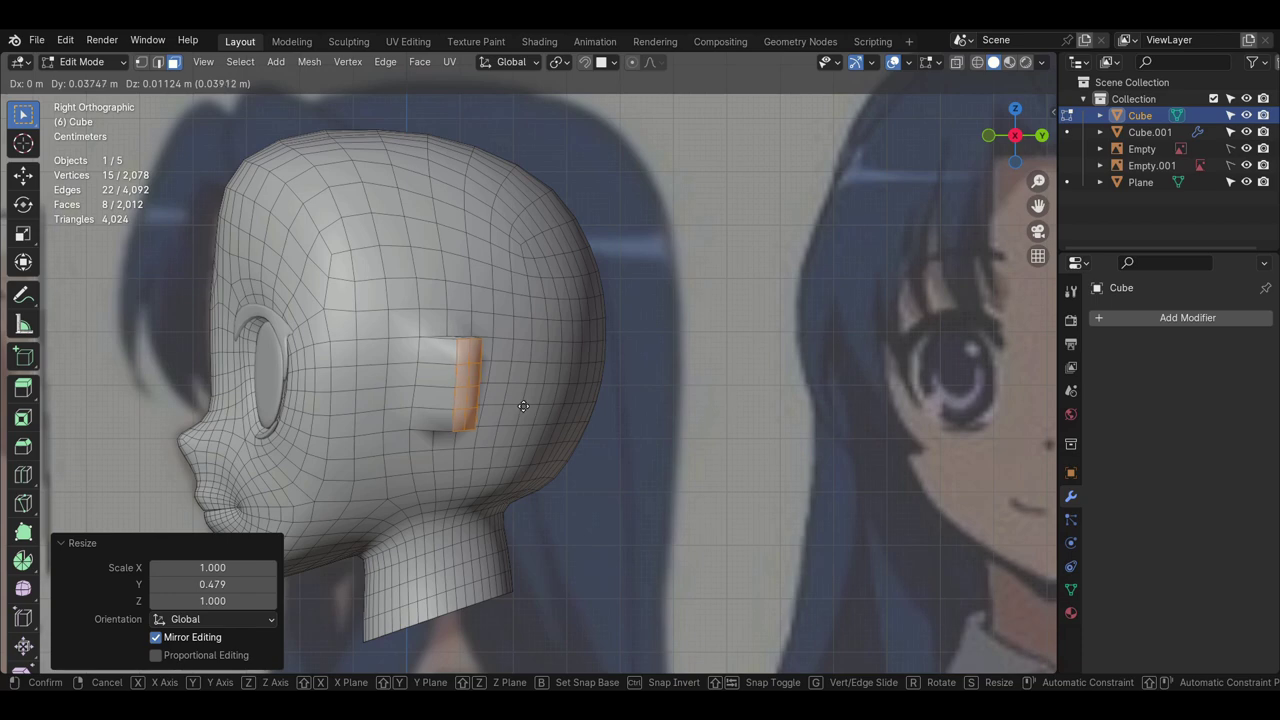
click(524, 405)
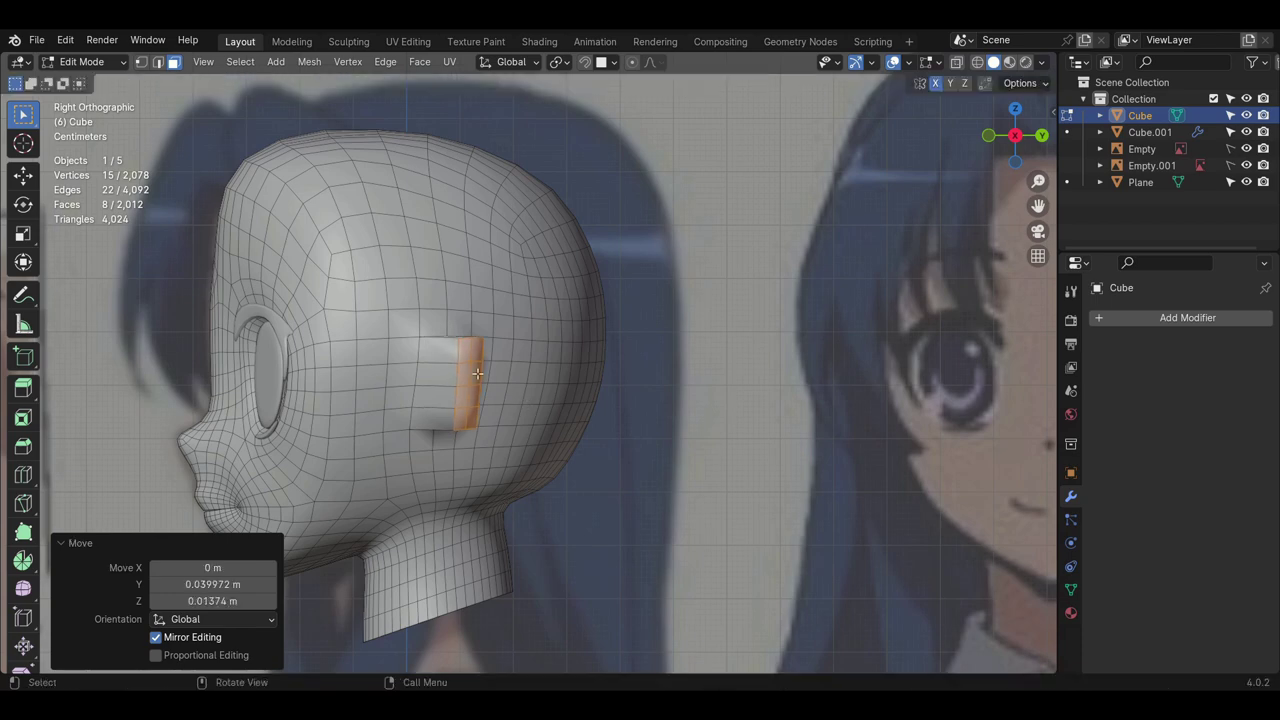
- Select the two middle rows of edges across the ear's outer face and move them backward to round its rear outline
click(465, 350)
shift+click(477, 350)
shift+click(480, 368)
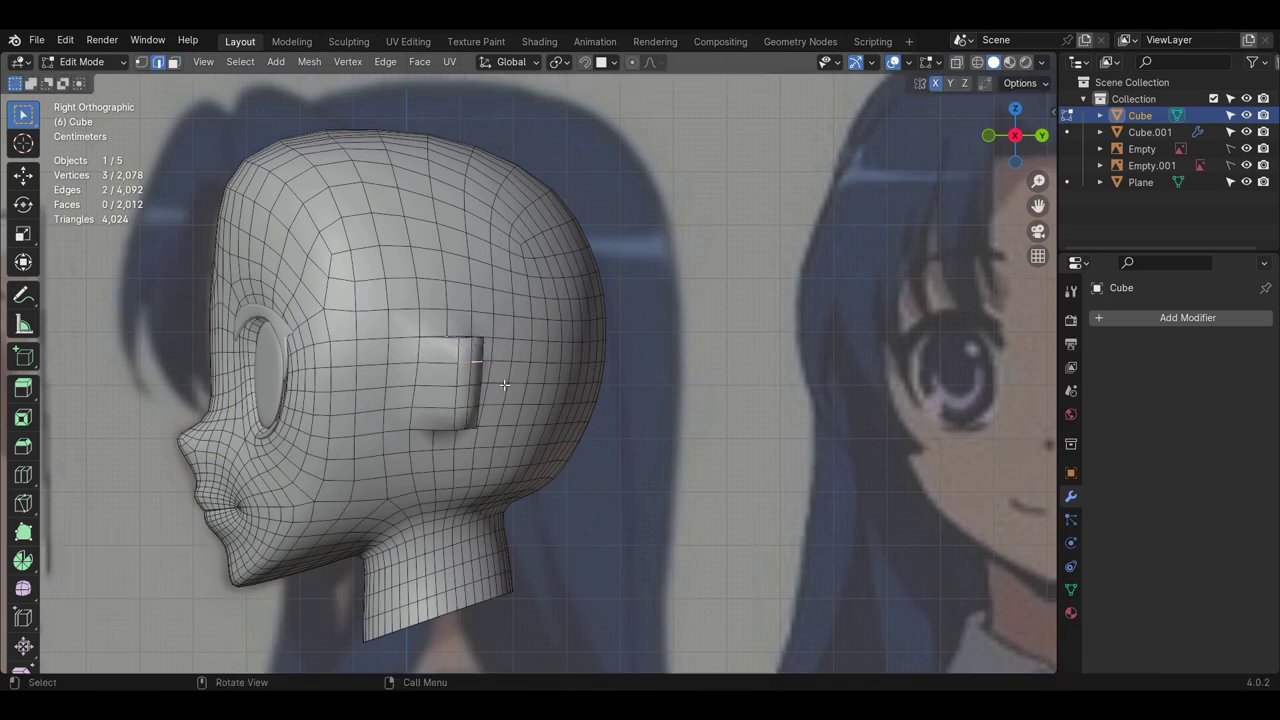
key(g)
right_click(540, 382)
shift+click(464, 391)
shift+click(477, 391)
key(g)
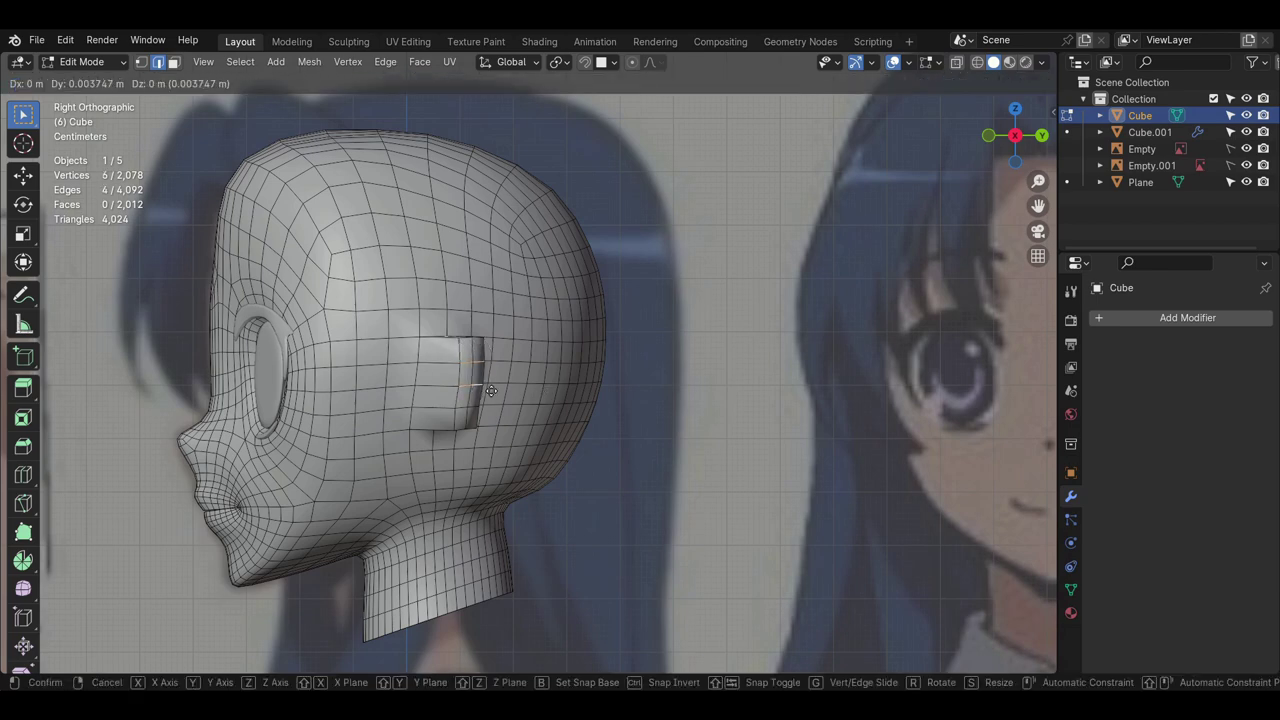
click(494, 391)
- Move the bottom edges of the ear forward about 0.025 m to form a tapered earlobe
click(464, 434)
shift+click(477, 435)
key(g)
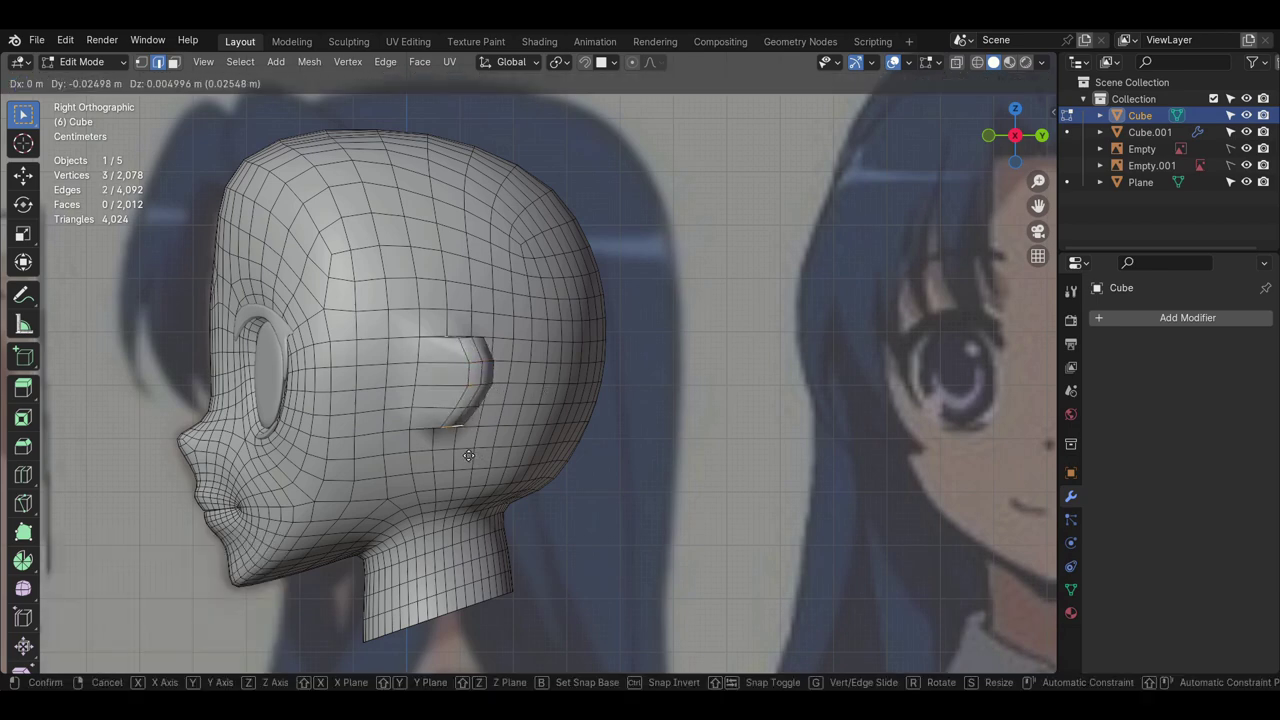
click(468, 455)
- Add a centred loop cut around the ear and raise the top edges of its outer face about 0.016 m
middle_drag(468, 455, 462, 490)
key(ctrl+r)
click(448, 382)
right_click(449, 381)
click(453, 378)
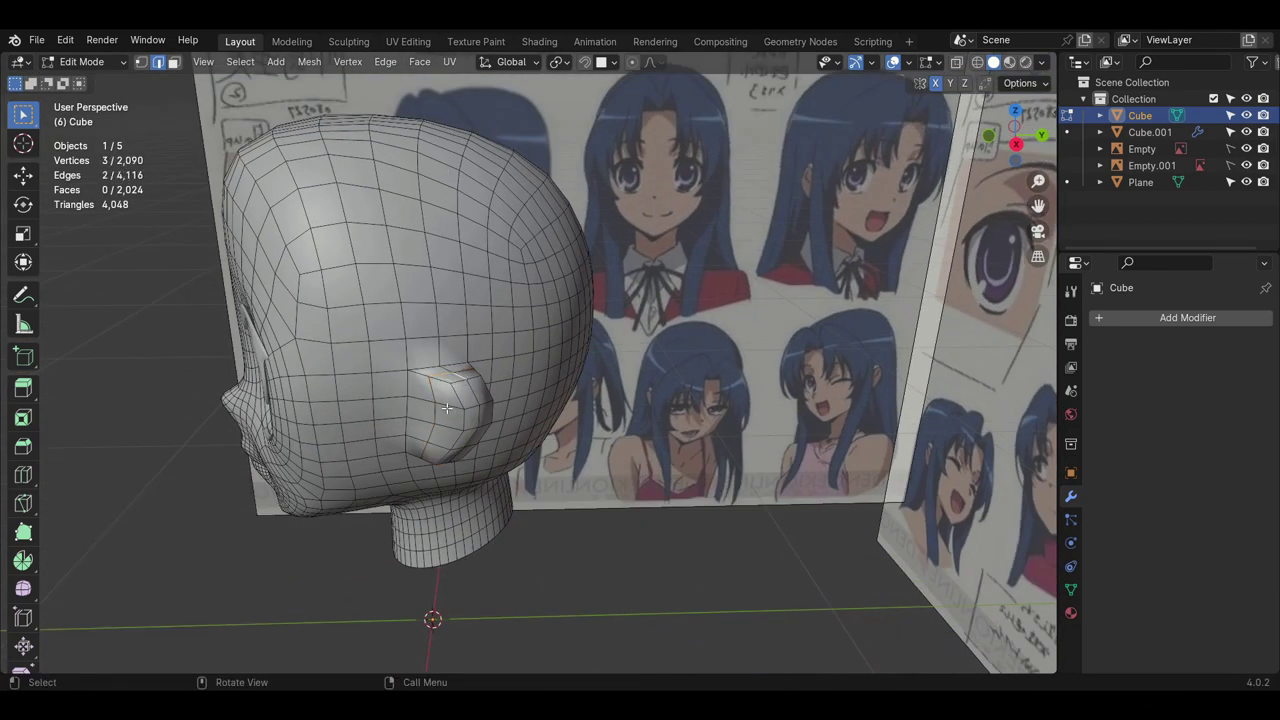
key(KP_3)
key(g)
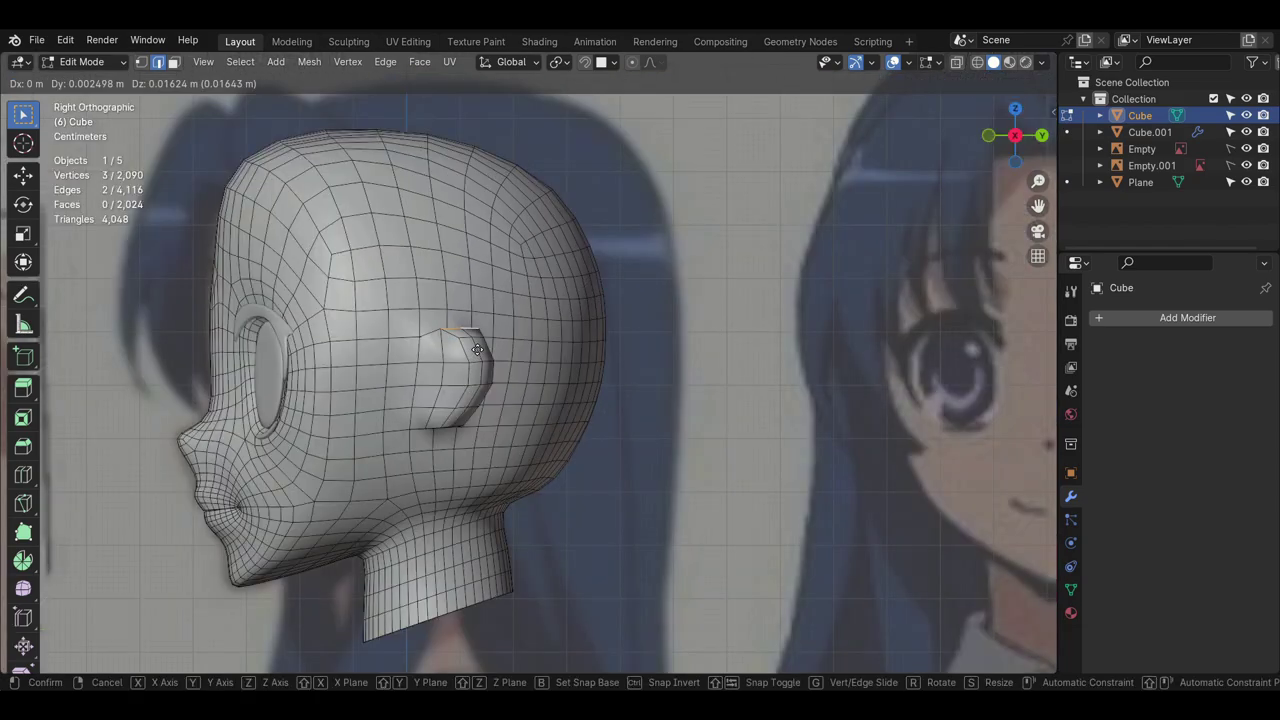
click(477, 347)
- Inset the ear's outer faces, extrude them inward and scale them to form the rim and hollow
middle_drag(477, 347, 490, 437)
scroll(468, 392, up, 2)
click(469, 384)
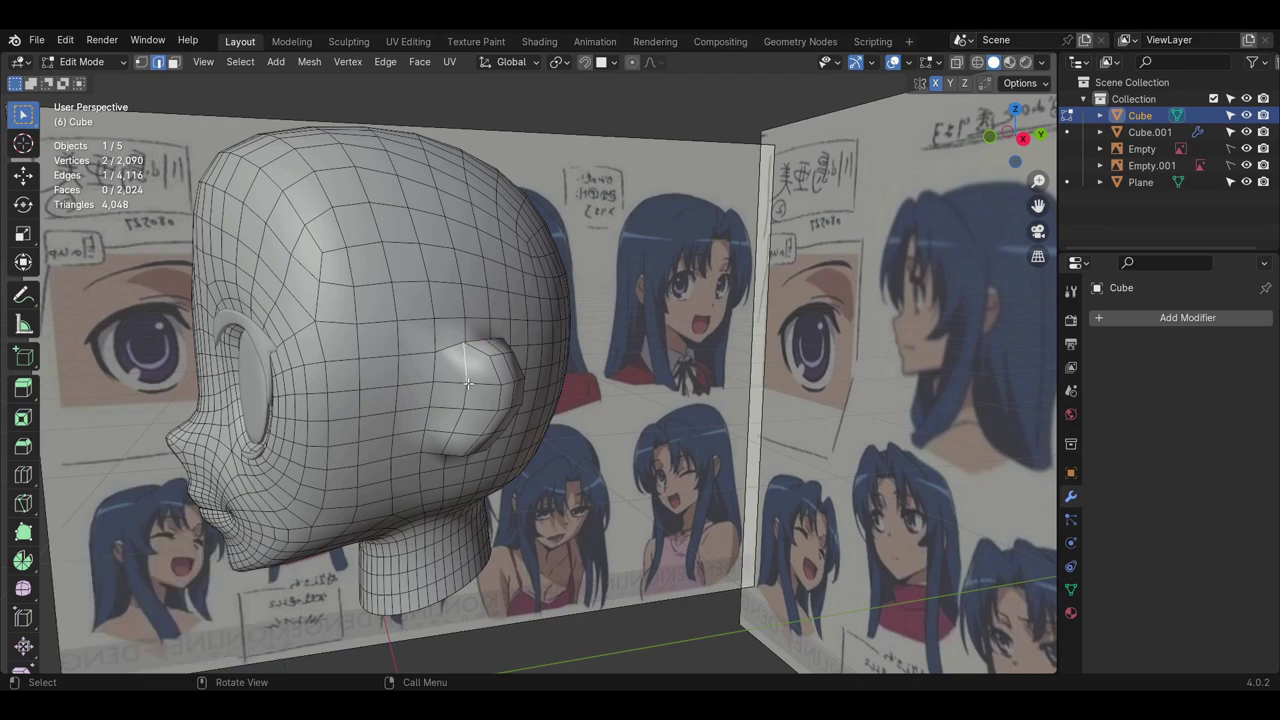
click(174, 62)
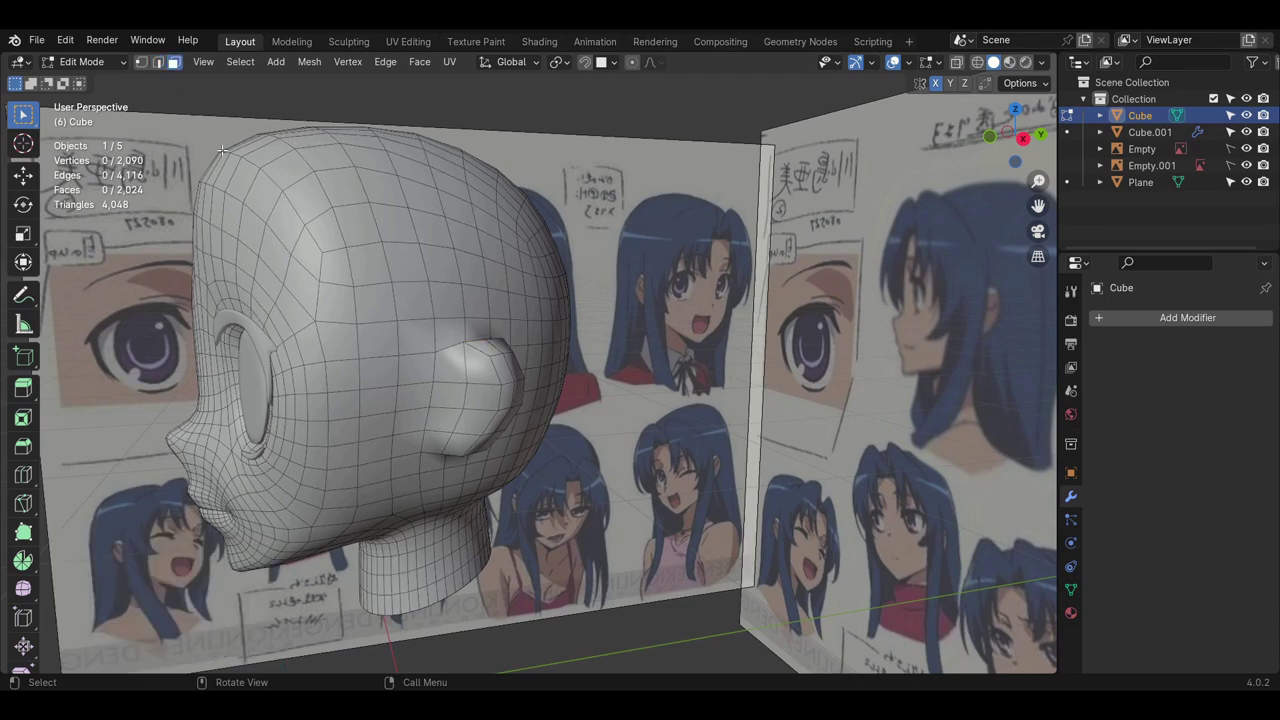
key(i)
click(522, 494)
key(e)
middle_drag(522, 494, 585, 503)
click(502, 535)
key(s)
click(499, 550)
- Inset three faces inside the ear's hollow and extrude them to form a deeper inner recess
click(540, 372)
shift+click(563, 373)
shift+click(547, 438)
key(i)
click(612, 508)
key(e)
click(584, 504)
- Examine the ear's shape on the head from the front and from the side in Object Mode
key(Tab)
middle_drag(566, 580, 665, 455)
scroll(600, 488, down, 4)
scroll(650, 400, down, 3)
click(607, 213)
key(KP_1)
middle_drag(586, 391, 538, 445)
scroll(500, 430, up, 5)
- Knife-cut a line of edges into the head around the ear's base, in front, below, behind and above it
click(450, 380)
key(Tab)
key(k)
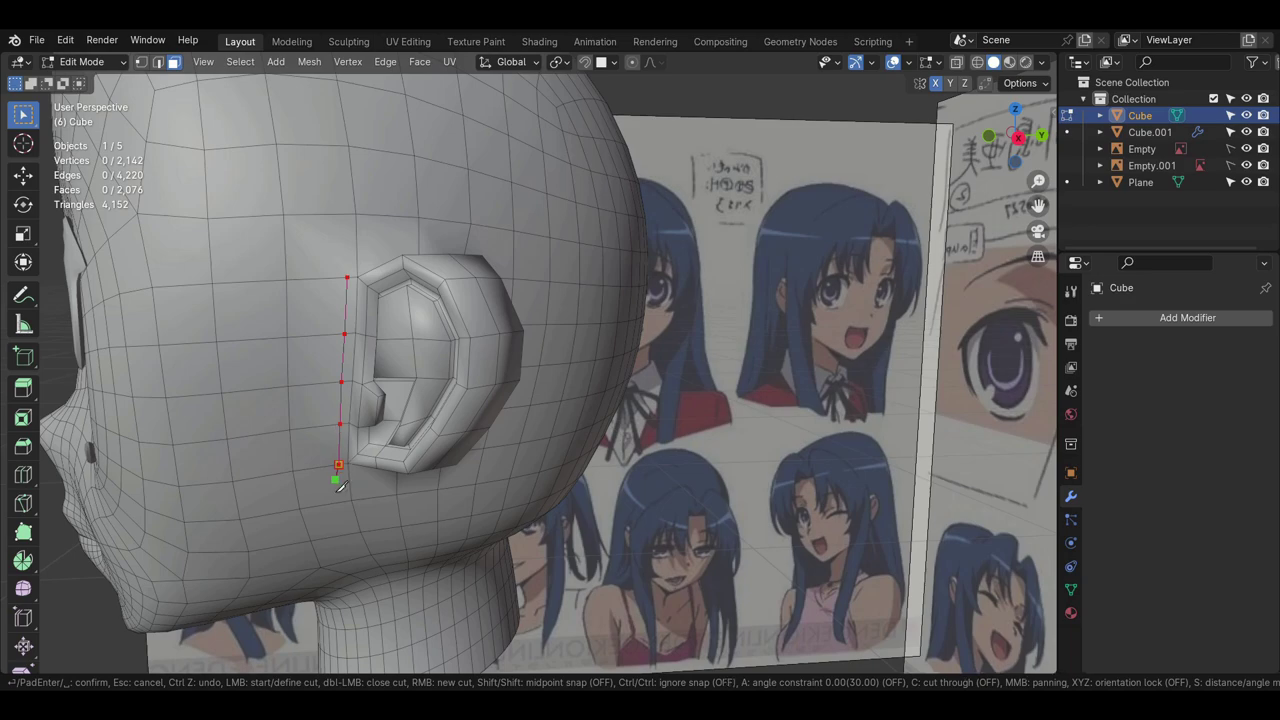
key(Return)
middle_drag(340, 485, 450, 436)
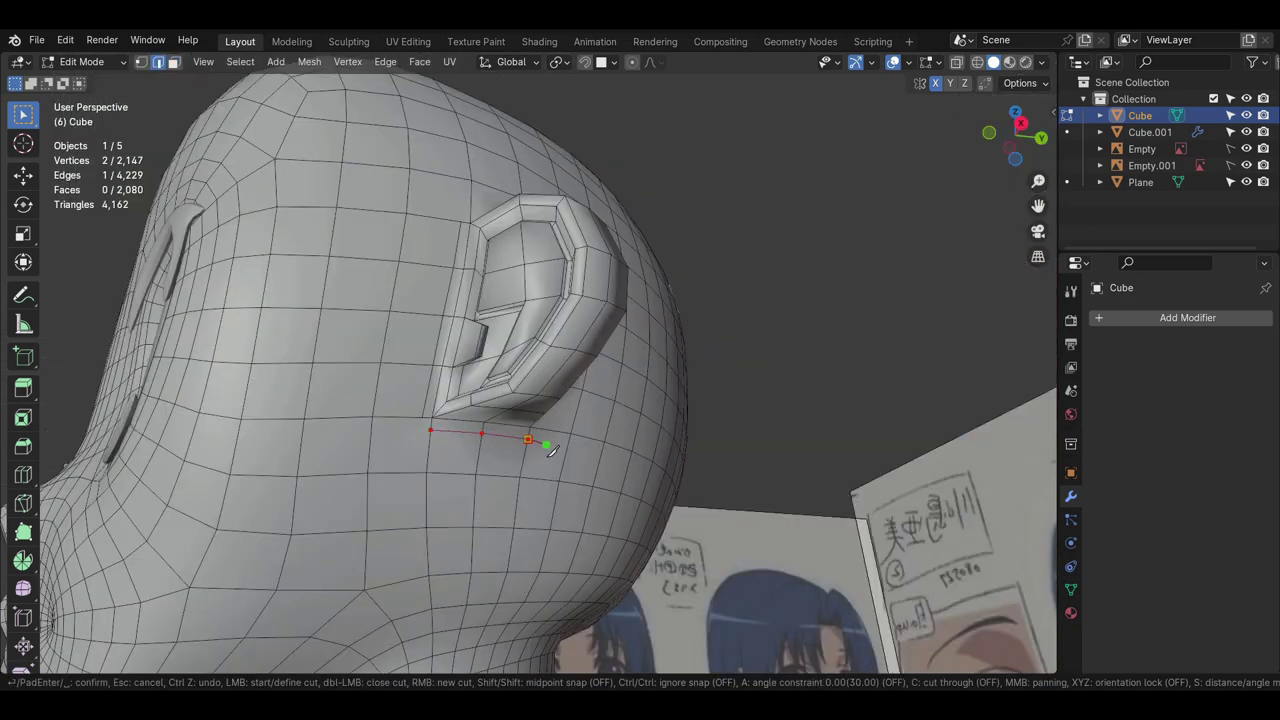
key(Return)
middle_drag(549, 449, 433, 428)
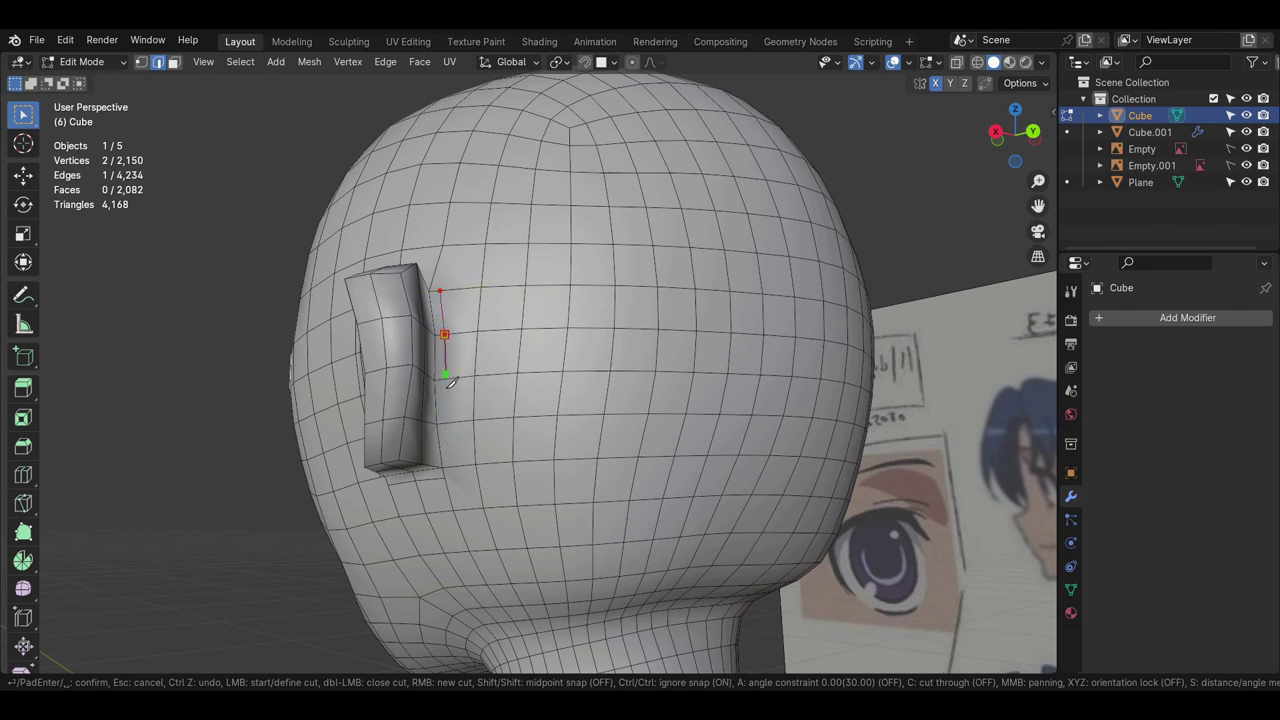
key(Return)
middle_drag(455, 473, 369, 411)
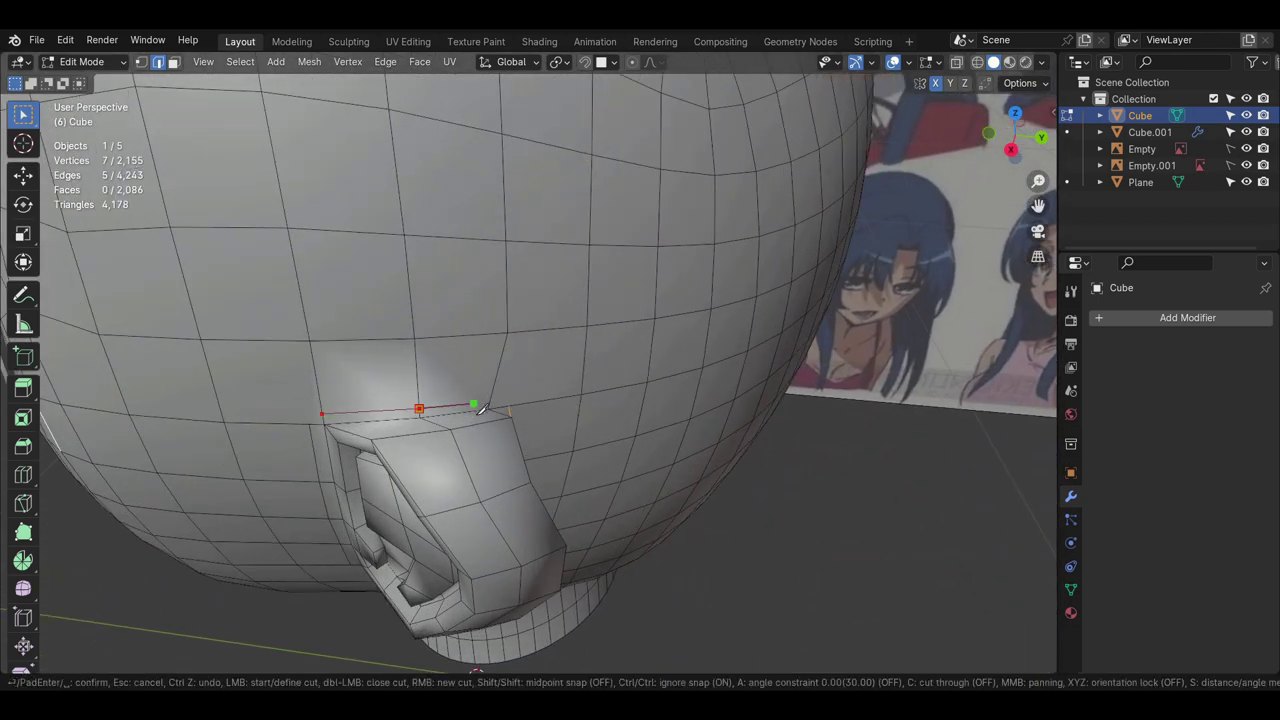
key(Return)
- Replace the head face at the ear's upper rear corner with new faces that meet at a subdivided corner edge
key(3)
middle_drag(525, 397, 487, 373)
key(x)
click(487, 373)
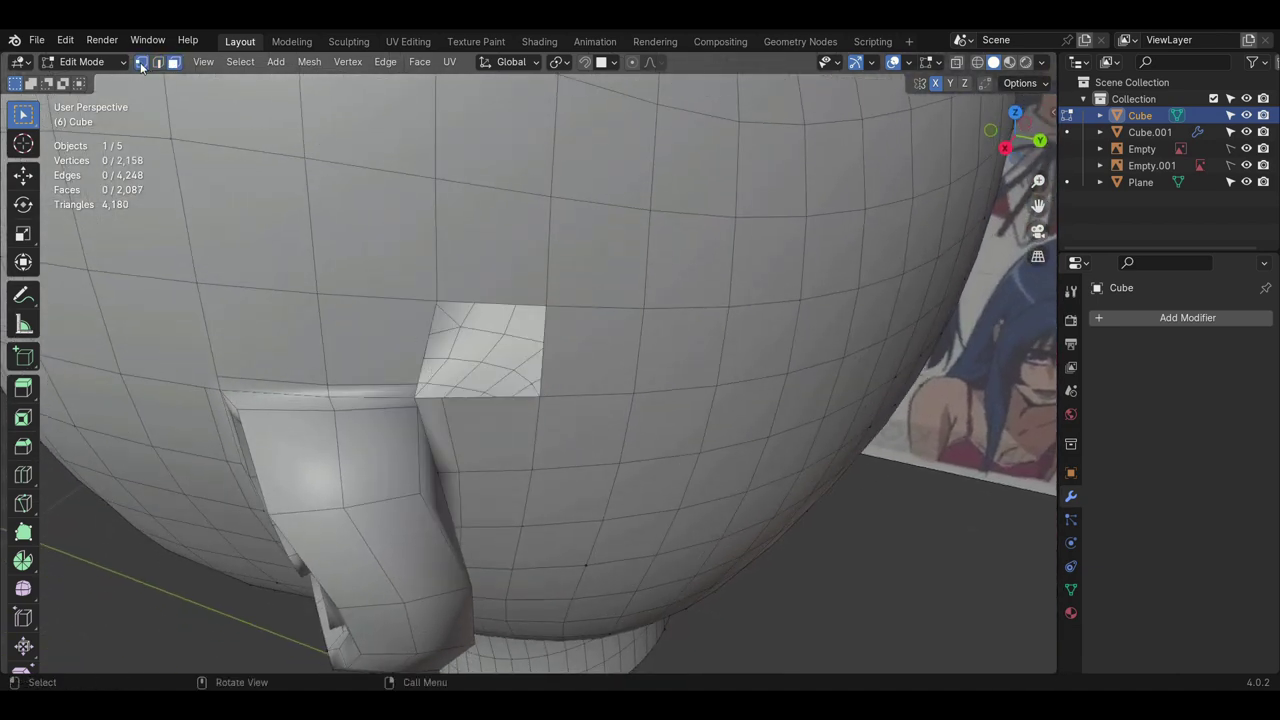
key(f)
right_click(448, 405)
click(446, 309)
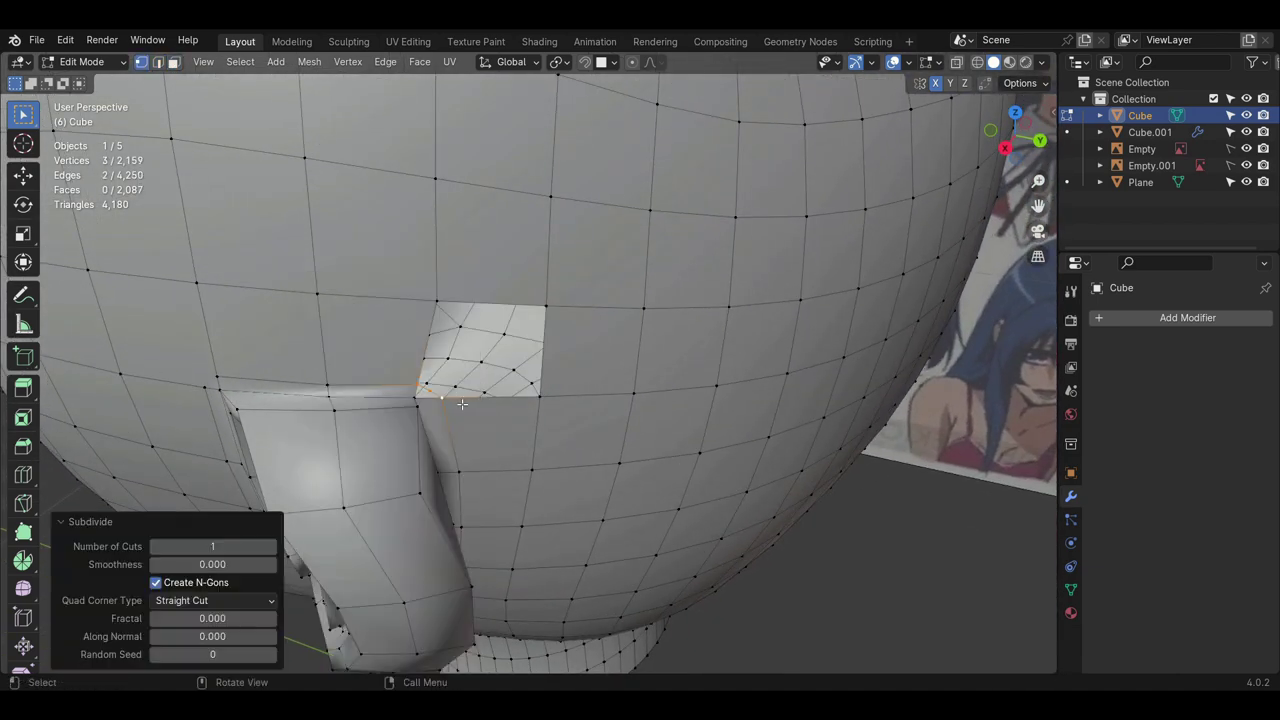
click(434, 393)
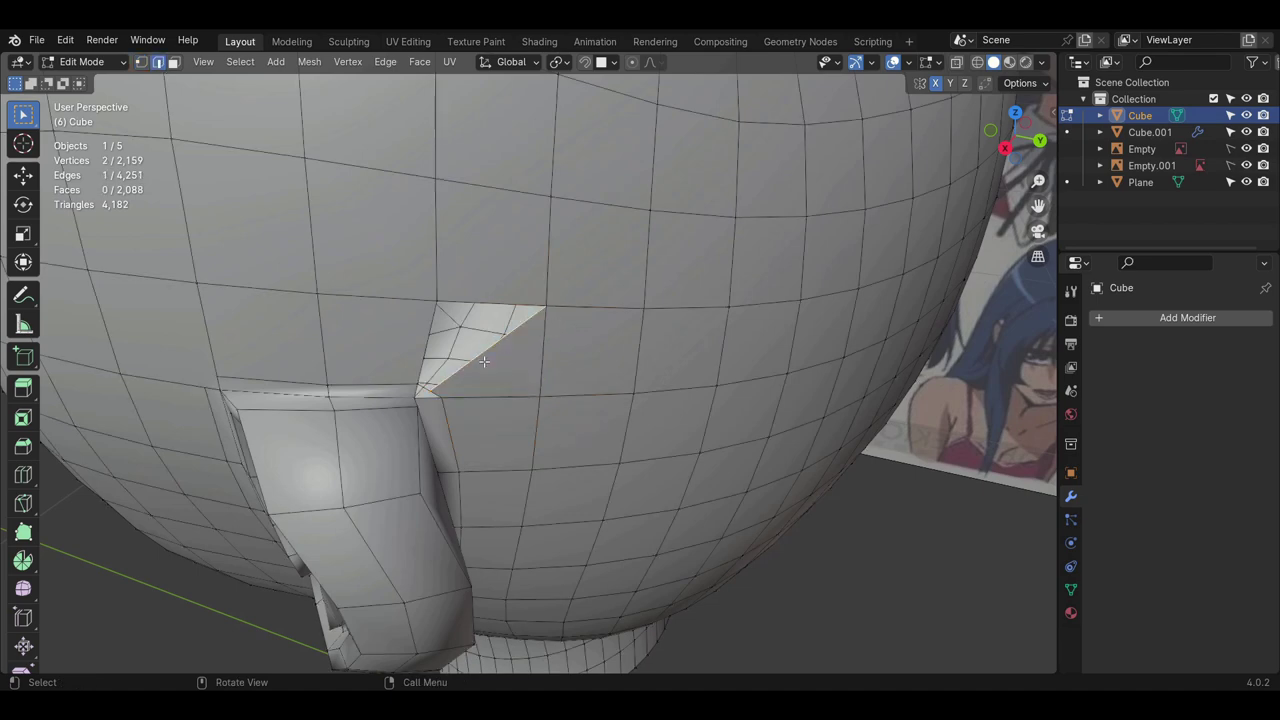
key(f)
- Replace the head face at the ear's upper front corner with new faces that meet at a subdivided corner edge
middle_drag(435, 400, 320, 374)
click(173, 62)
click(290, 320)
key(x)
click(296, 328)
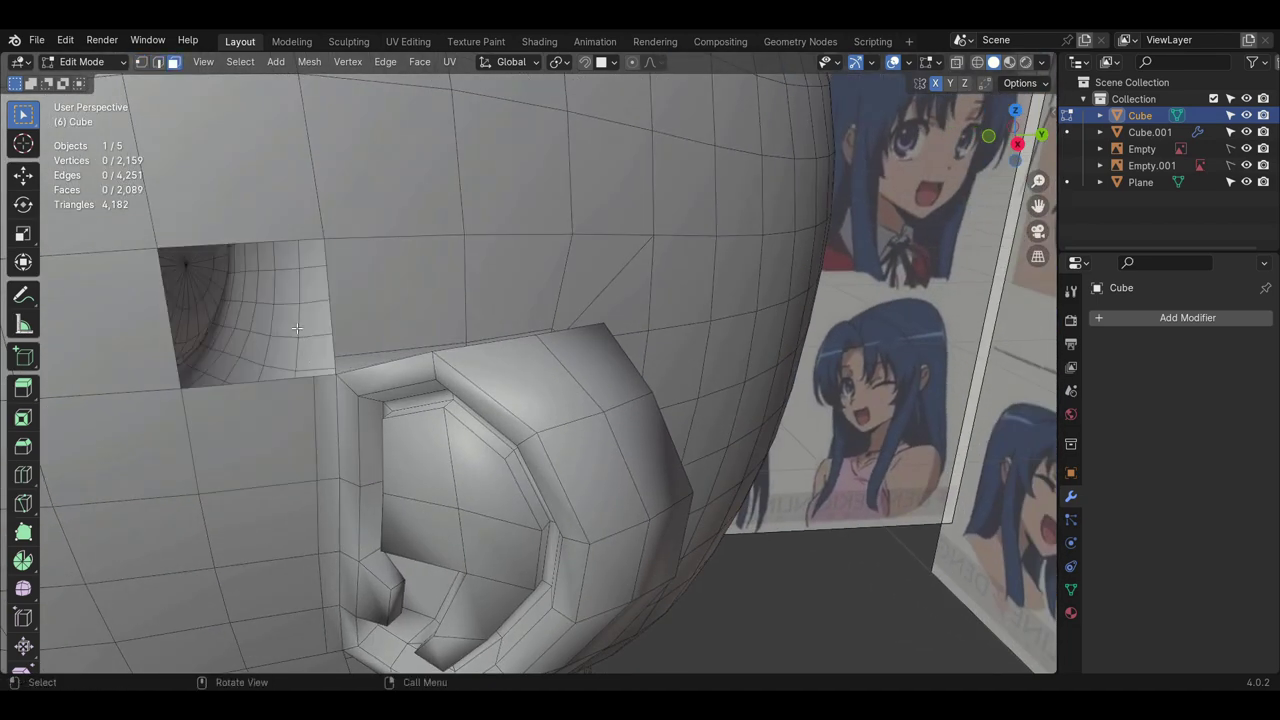
shift+click(343, 371)
right_click(343, 371)
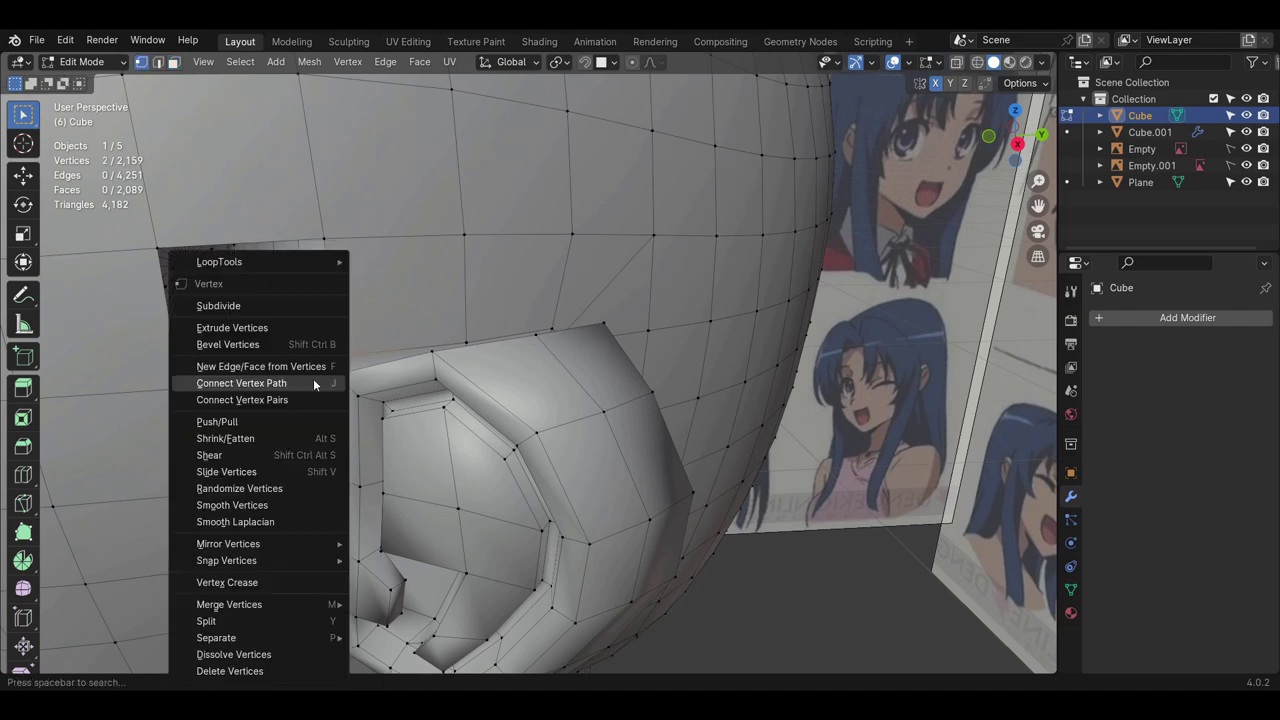
click(237, 312)
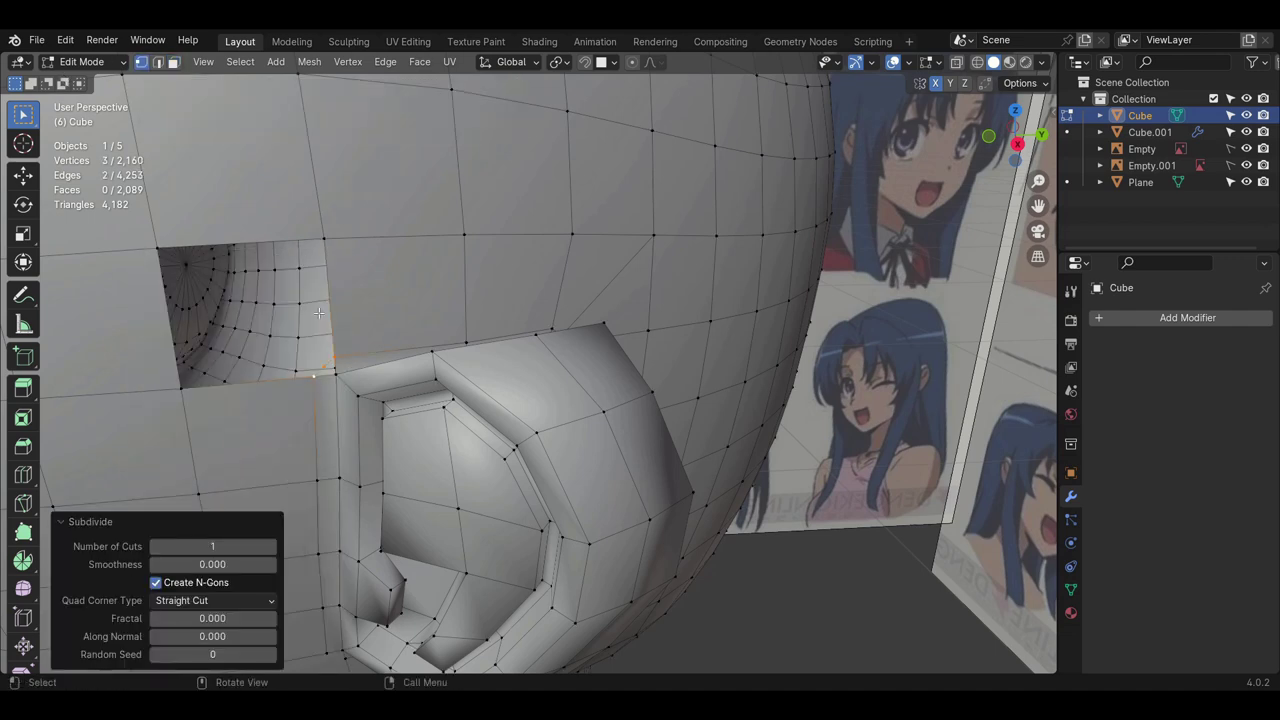
shift+click(334, 355)
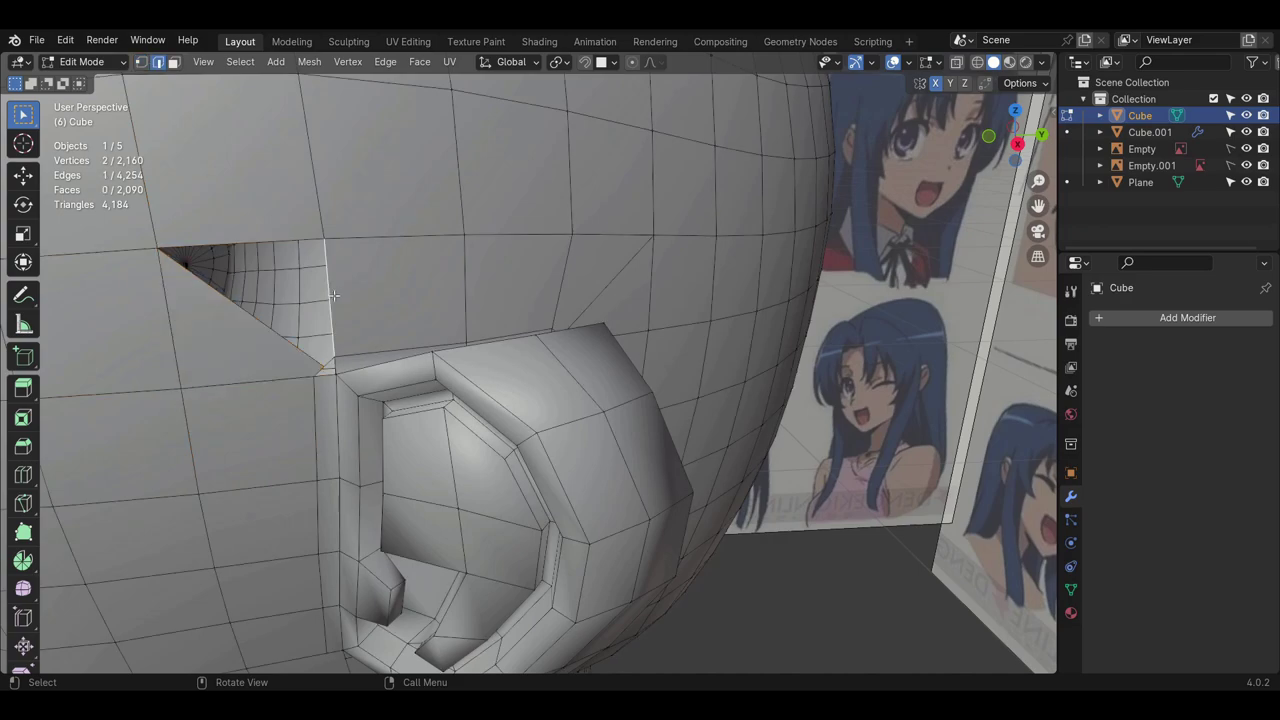
key(f)
- Delete the head faces at the lower front and lower rear corners of the ear
scroll(340, 428, down, 4)
middle_drag(340, 428, 335, 325)
scroll(330, 400, up, 3)
click(318, 477)
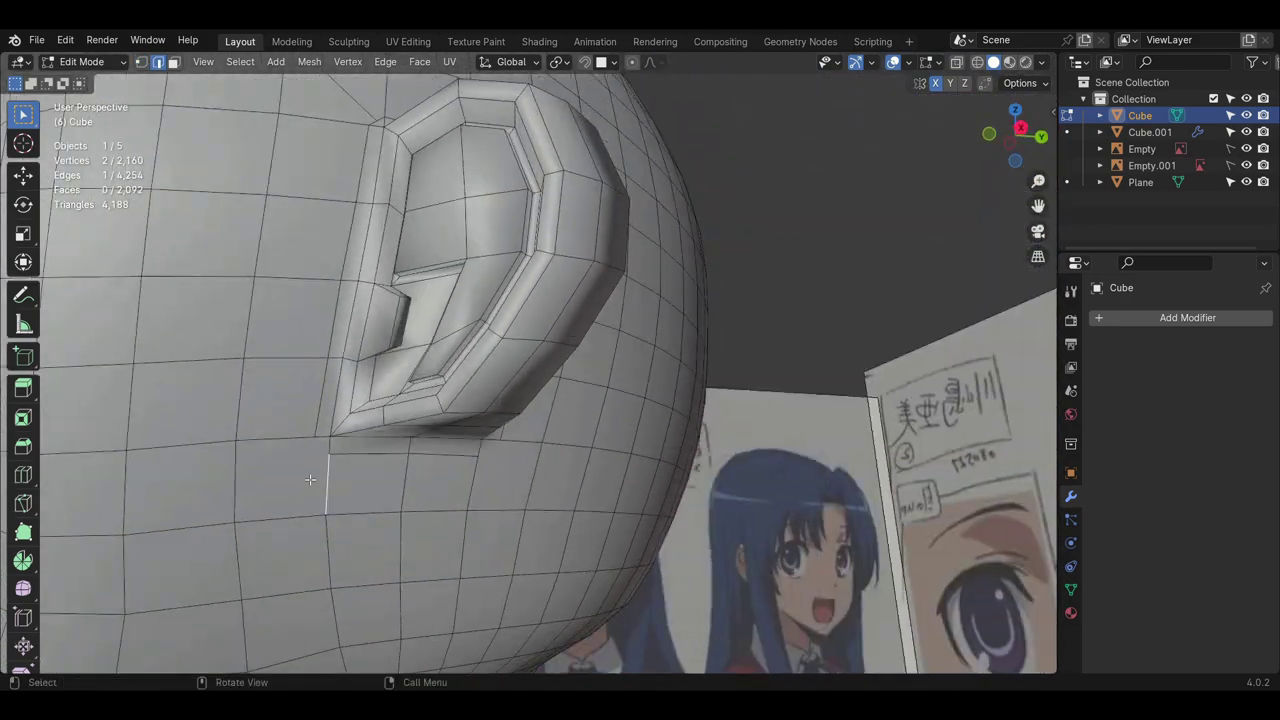
key(x)
shift+click(505, 499)
key(x)
click(507, 484)
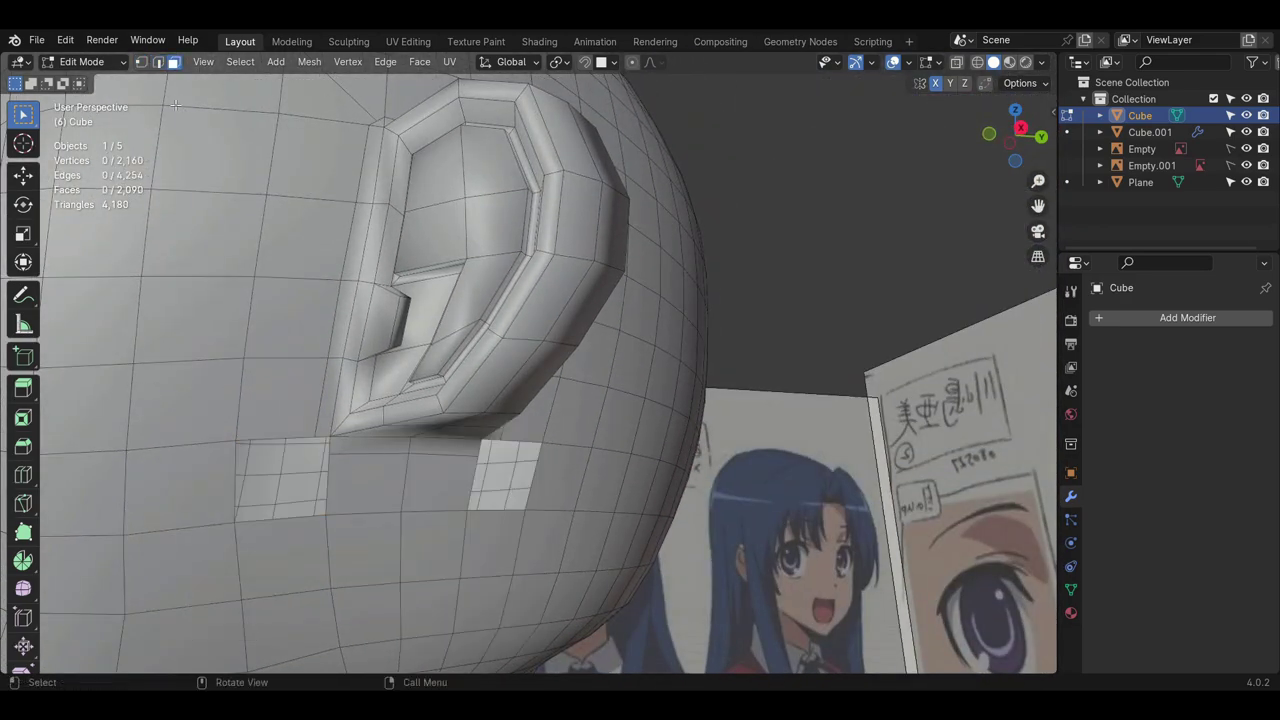
- Subdivide the short edge at the ear's lower front corner and fill the hole there with new faces
key(1)
right_click(341, 465)
click(340, 456)
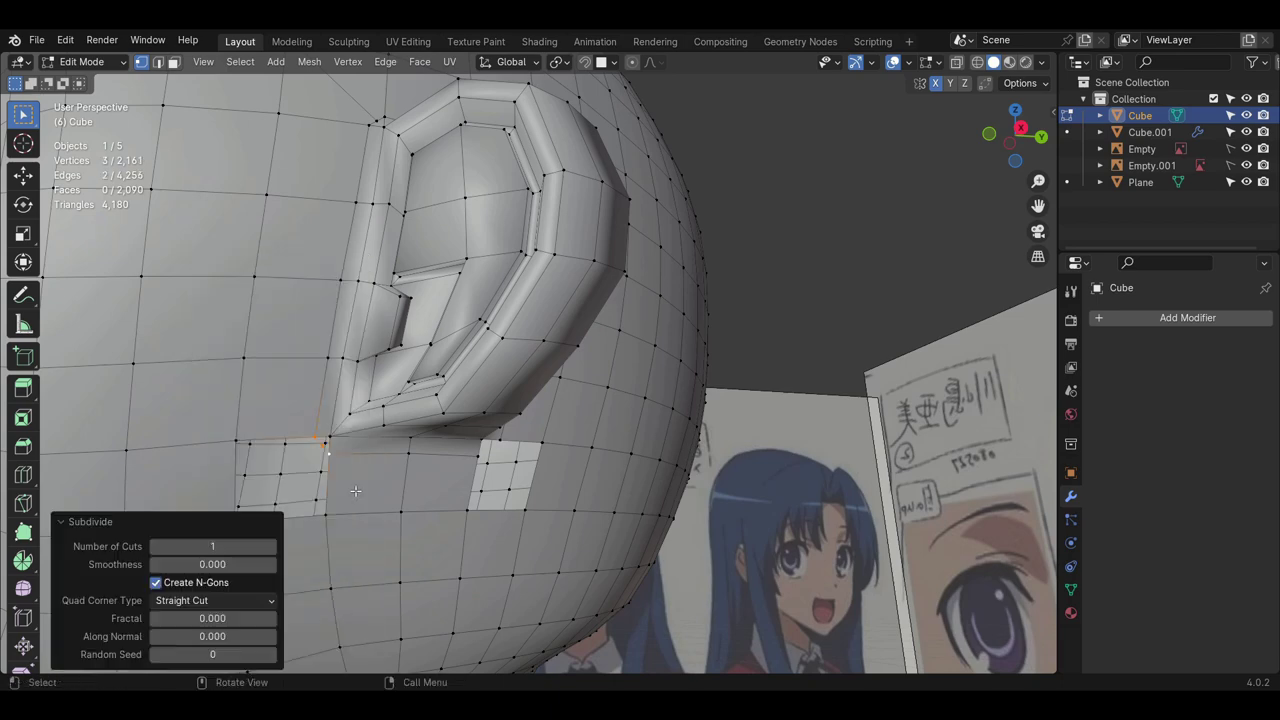
middle_drag(344, 464, 267, 481)
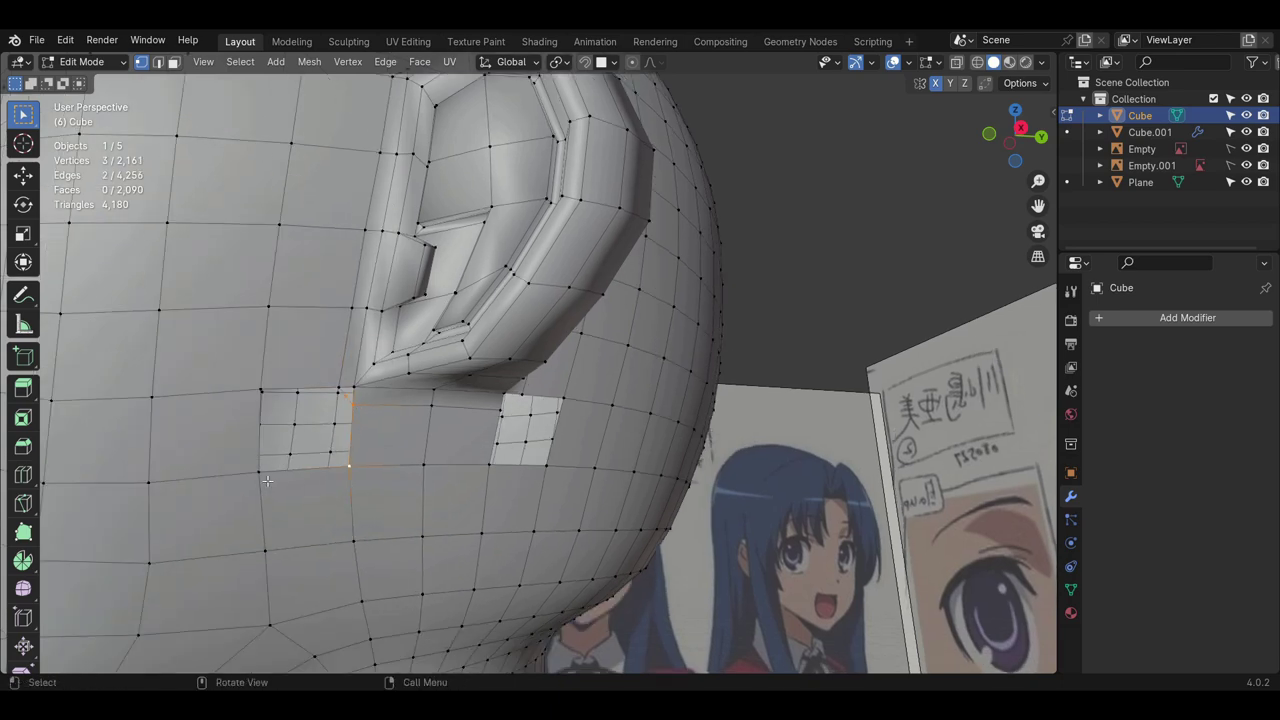
click(262, 417)
key(f)
middle_drag(264, 417, 238, 412)
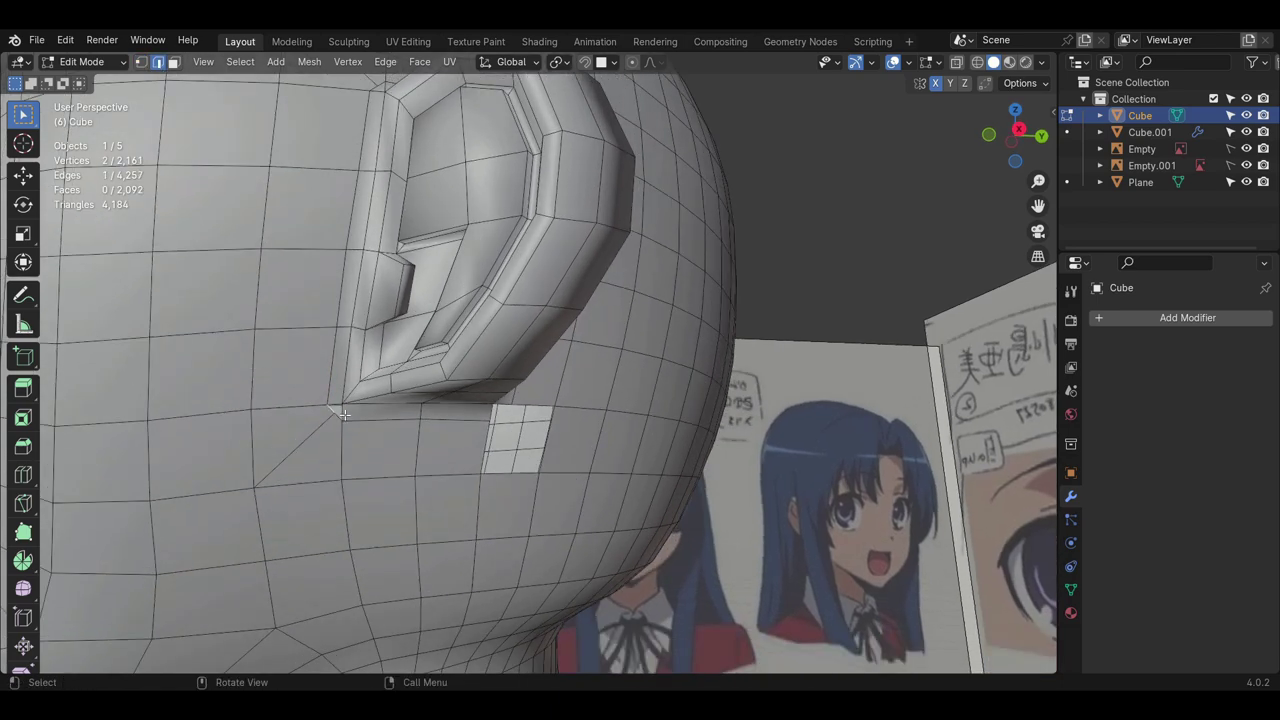
key(f)
- Subdivide the short edge at the ear's lower rear corner, fill the hole there and return to Object Mode
middle_drag(344, 417, 316, 424)
scroll(430, 480, down, 6)
middle_drag(430, 480, 410, 505)
scroll(437, 487, up, 4)
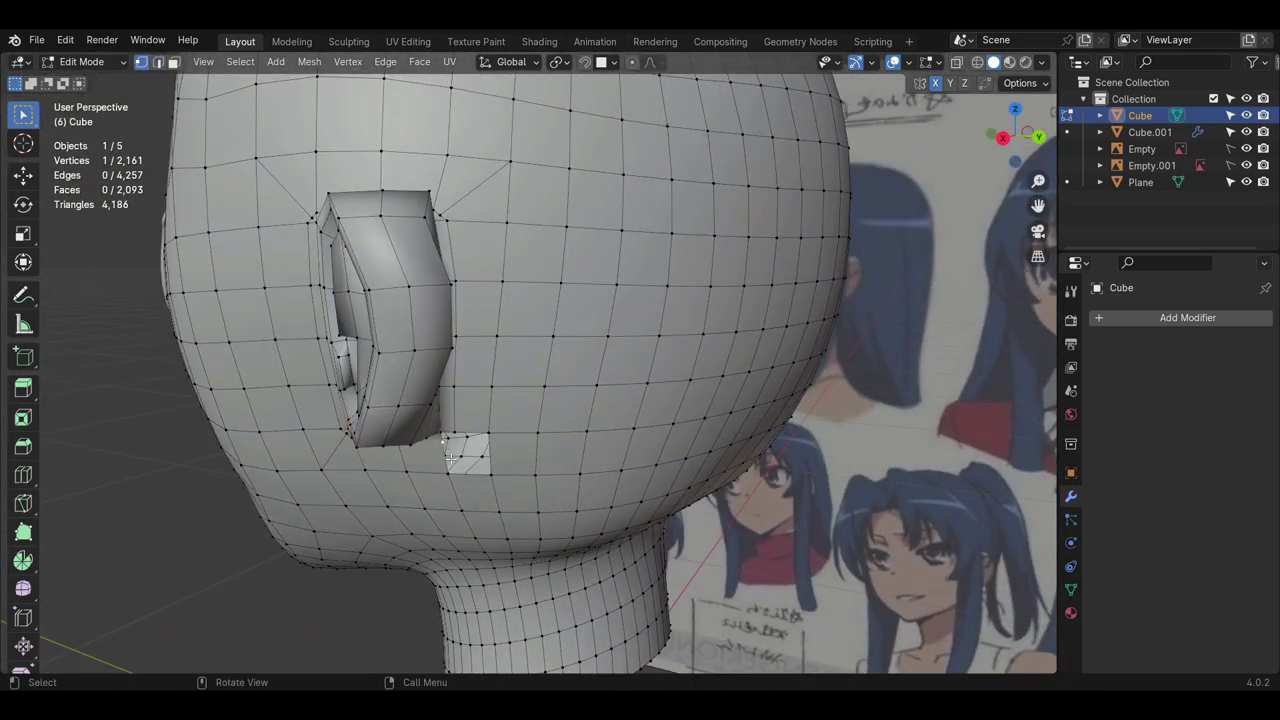
scroll(450, 459, up, 1)
middle_drag(450, 459, 455, 449)
right_click(451, 455)
click(390, 307)
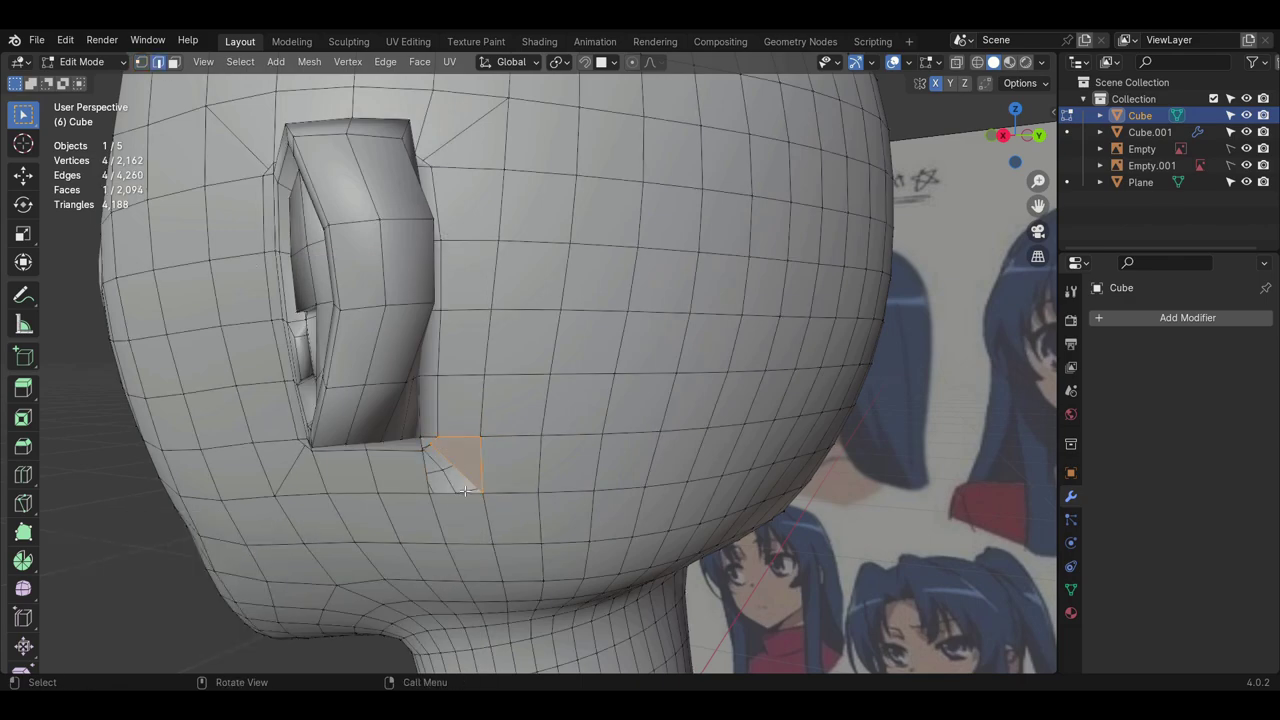
scroll(433, 463, down, 6)
middle_drag(433, 463, 456, 427)
key(Tab)
scroll(440, 420, down, 3)
- Fill the gap between the neck's lower rim and the torso's neck opening with faces all the way round
scroll(456, 423, up, 3)
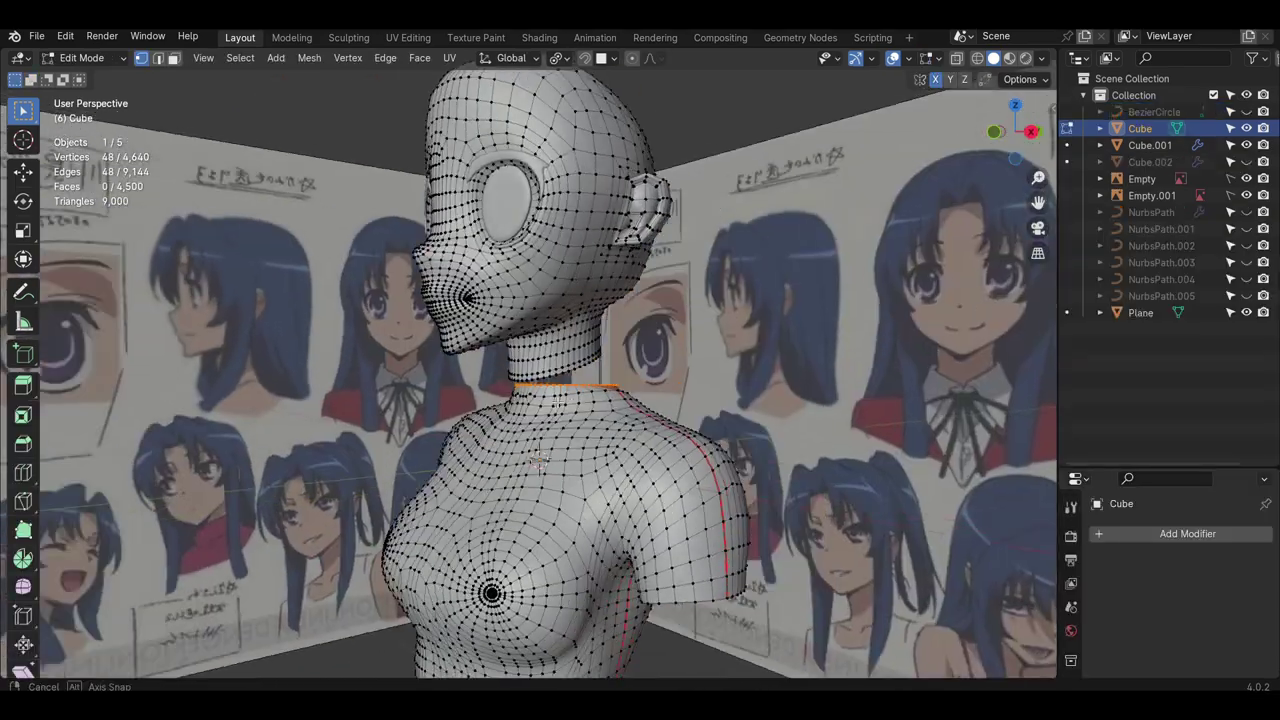
scroll(520, 430, up, 4)
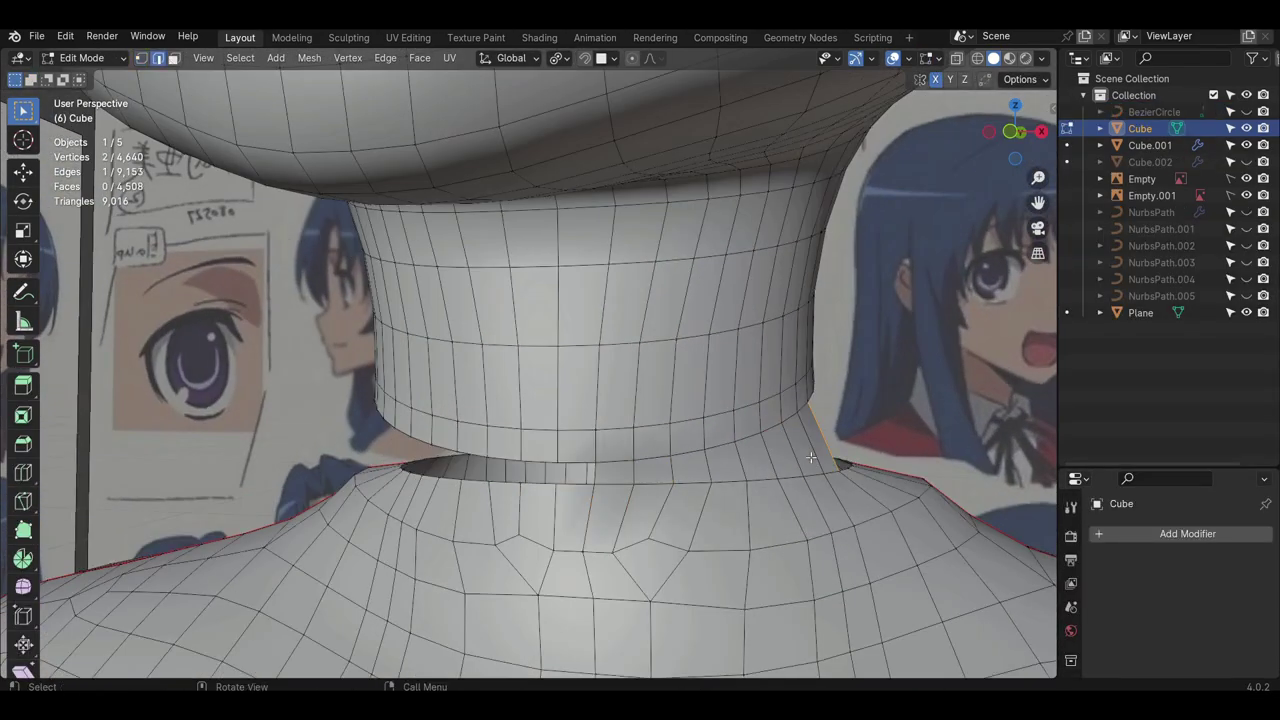
key(f)
key(f)
key(f)
key(f)
key(f)
key(f)
key(f)
key(f)
key(f)
key(f)
key(f)
key(f)
key(f)
middle_drag(811, 457, 640, 430)
key(f)
key(f)
key(f)
key(f)
key(f)
key(f)
key(f)
key(f)
key(f)
key(f)
key(f)
key(f)
key(f)
- Switch to Sculpt Mode and fit the shoulders to the front reference with the Grab brush in X-ray view
scroll(560, 420, down, 4)
click(84, 58)
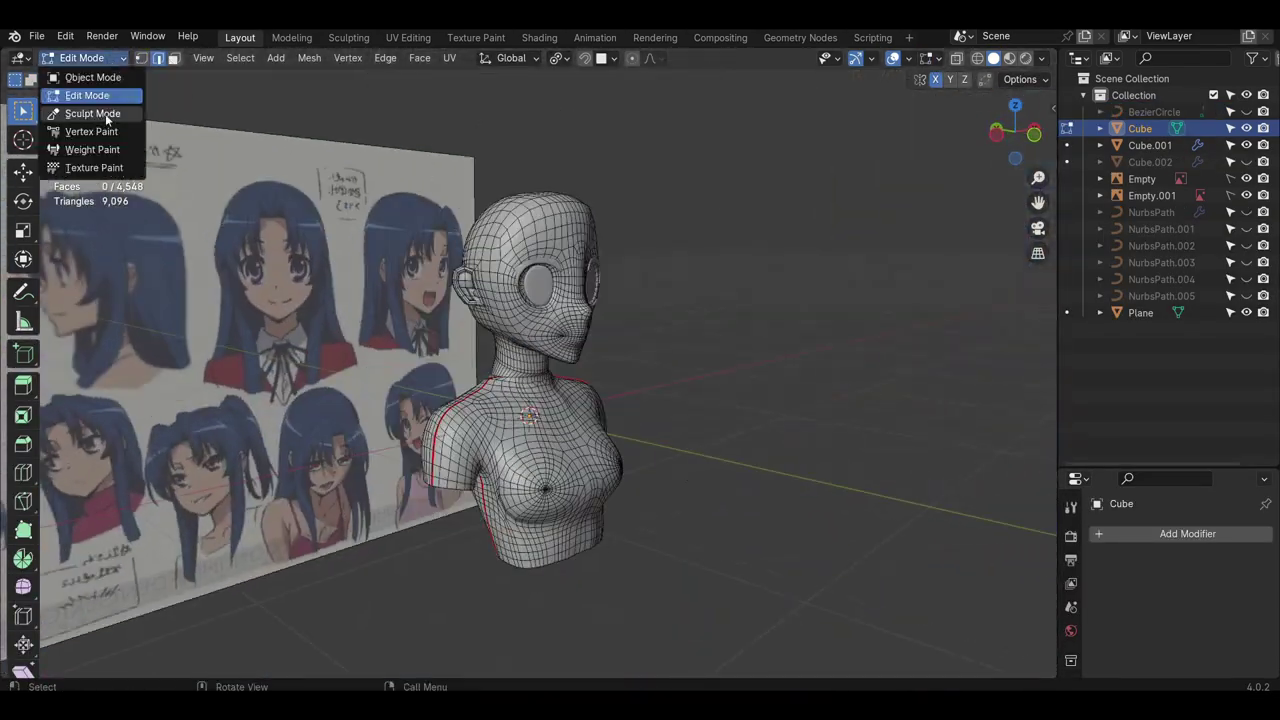
click(106, 118)
middle_drag(430, 385, 480, 372)
scroll(480, 372, up, 4)
scroll(490, 400, down, 4)
mouse_move(514, 418)
middle_down()
mouse_move(540, 423)
mouse_move(548, 387)
mouse_move(457, 403)
middle_up()
key(KP_1)
key(alt+z)
scroll(450, 408, up, 2)
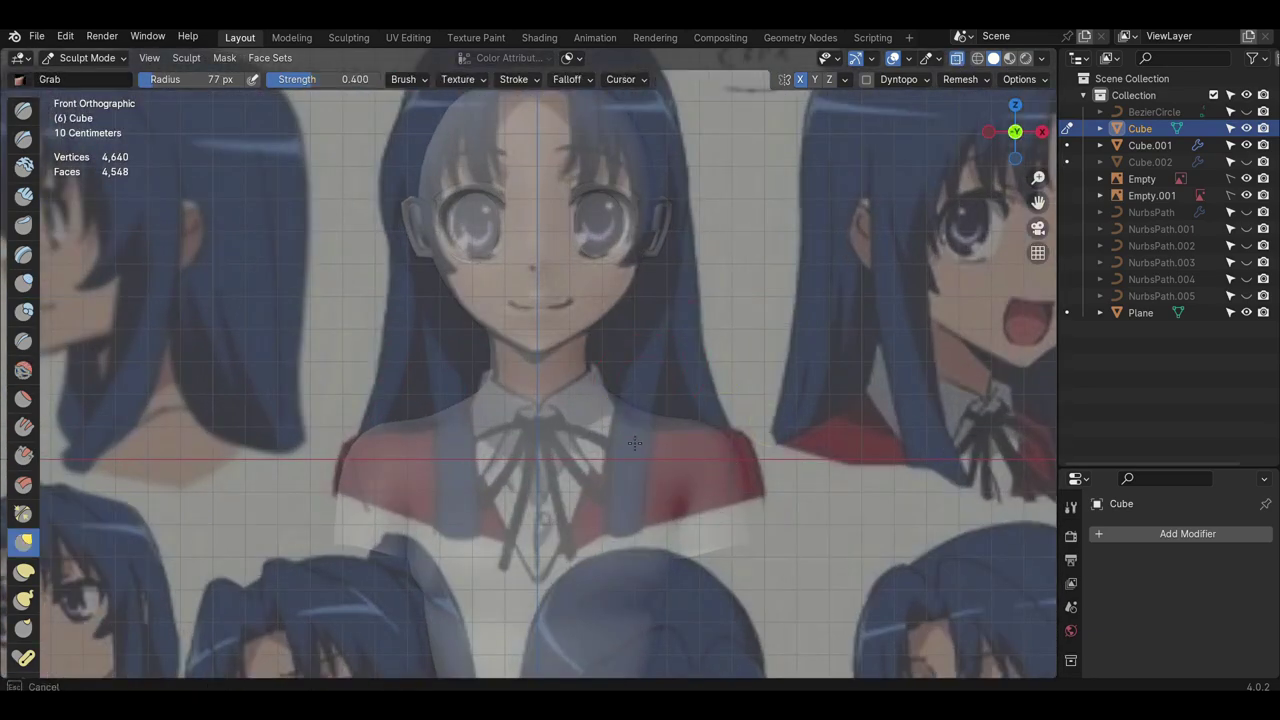
scroll(750, 485, down, 1)
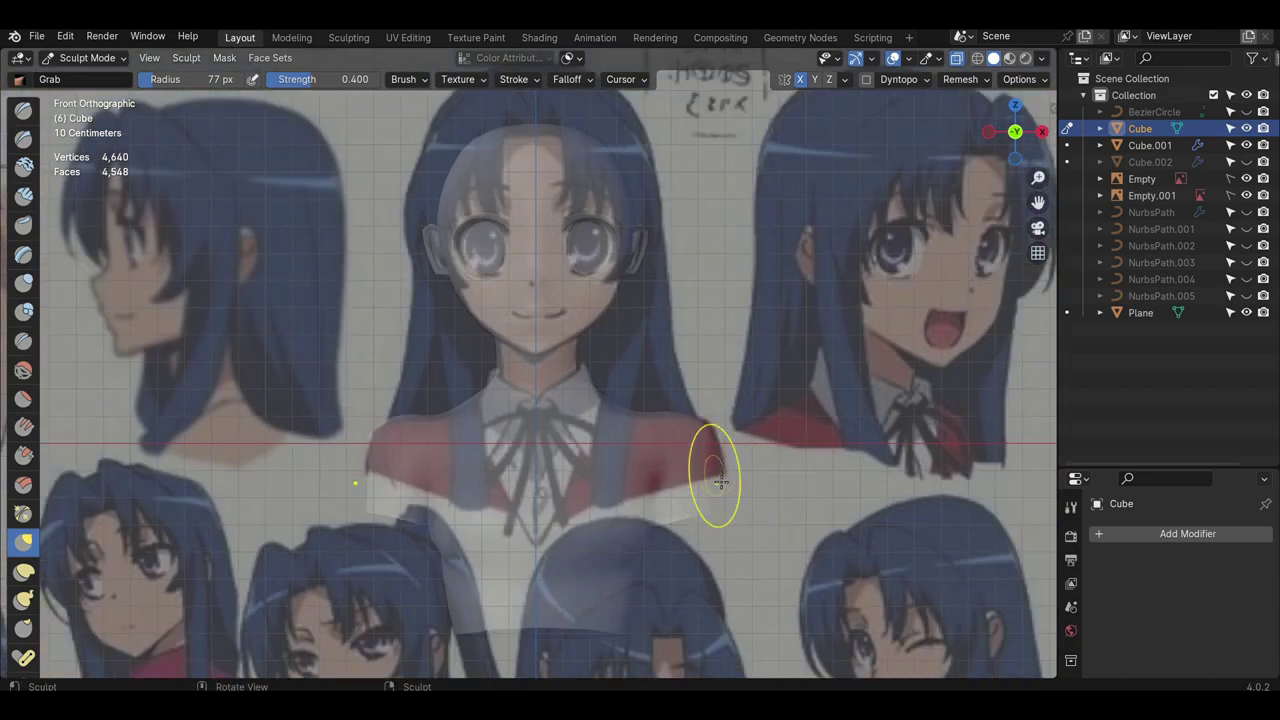
- Turn off X-ray and pull the sides of the neck base inward with the Grab brush
key(alt+z)
scroll(613, 400, up, 1)
drag(612, 390, 600, 397)
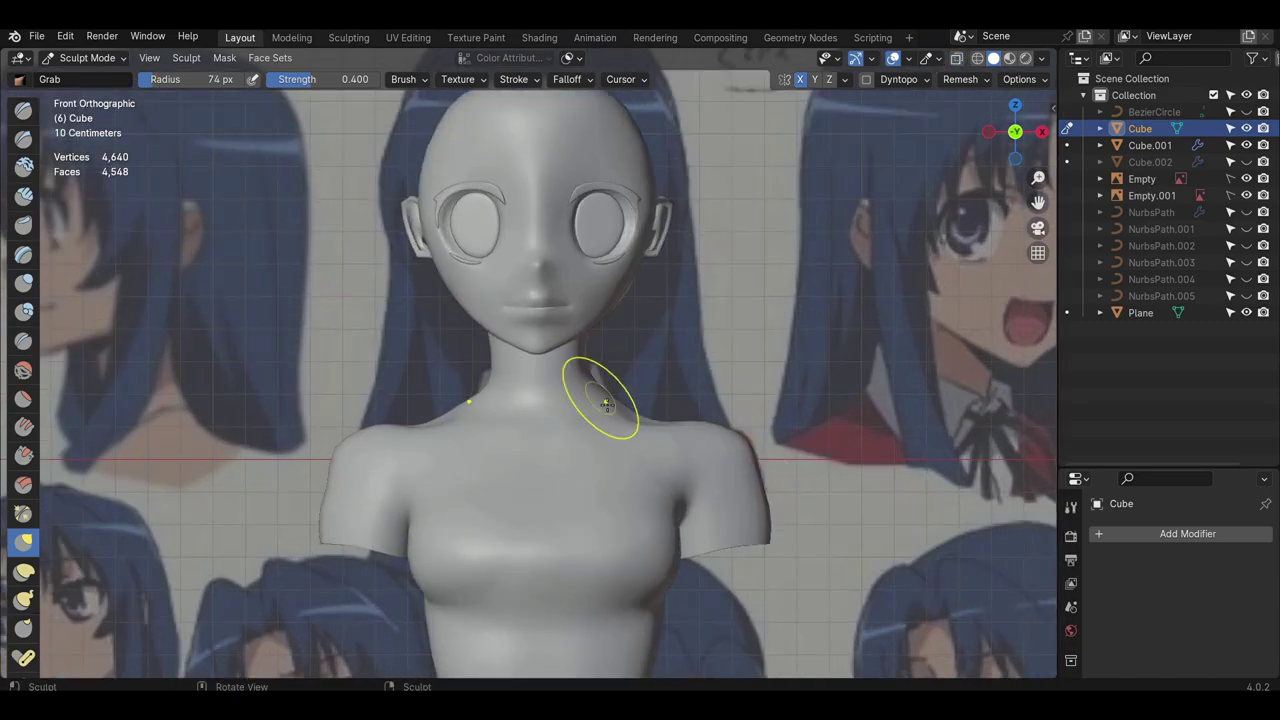
key(f)
click(598, 400)
- Smooth the neck, shoulders and upper back with the Smooth brush at strength 0.573
mouse_move(600, 400)
middle_down()
mouse_move(515, 415)
mouse_move(649, 426)
middle_up()
key(shift+s)
middle_drag(860, 420, 461, 436)
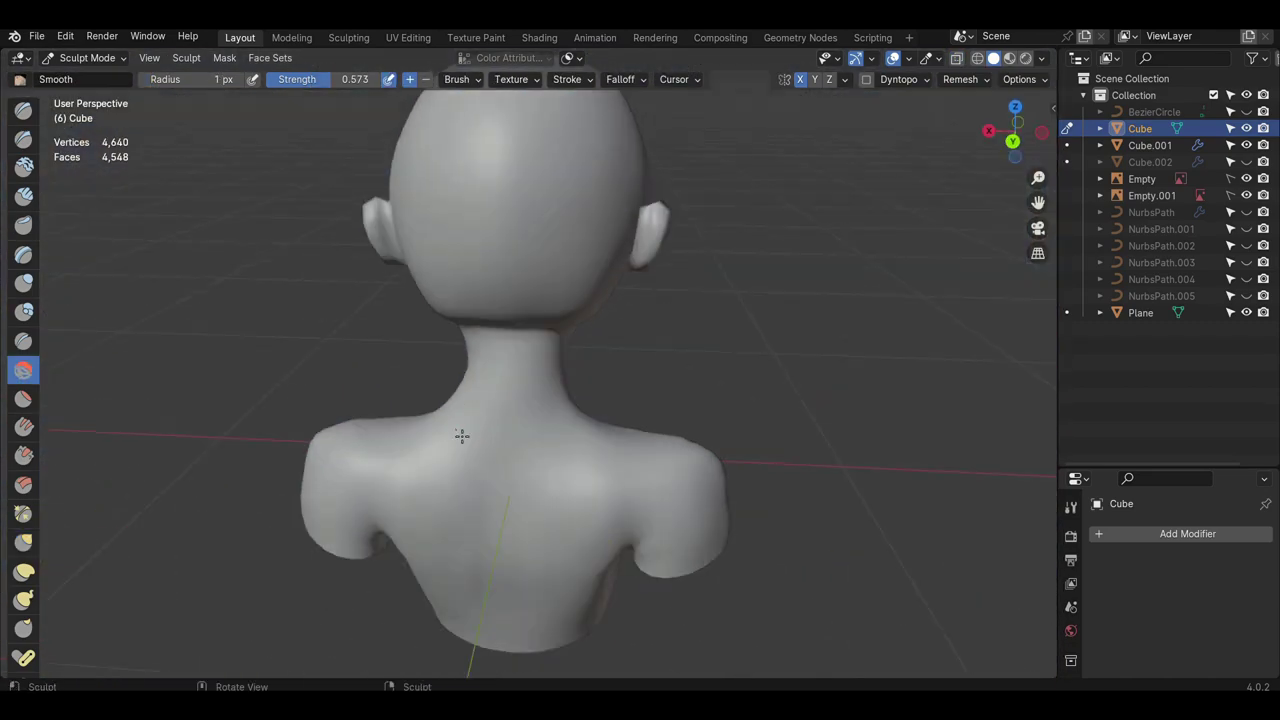
- Refine the outer contour of the shoulders and upper arms against the front reference with the Grab brush
key(KP_1)
click(957, 60)
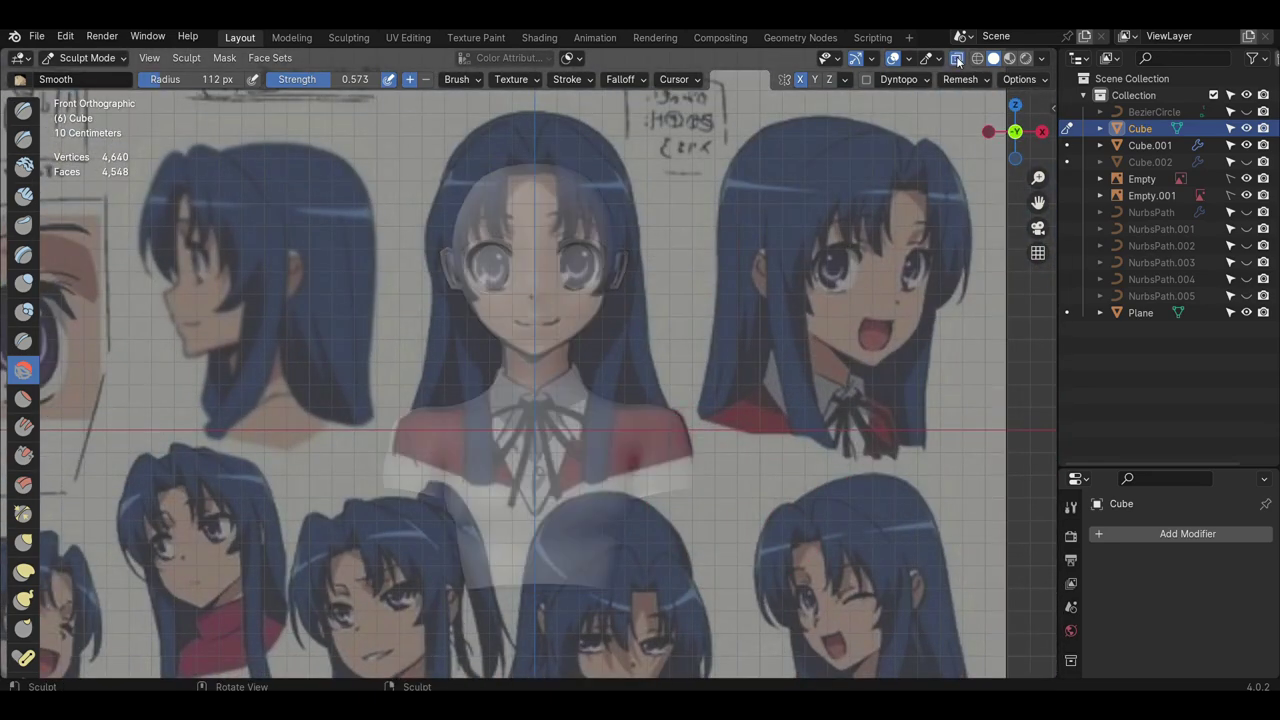
scroll(800, 487, up, 2)
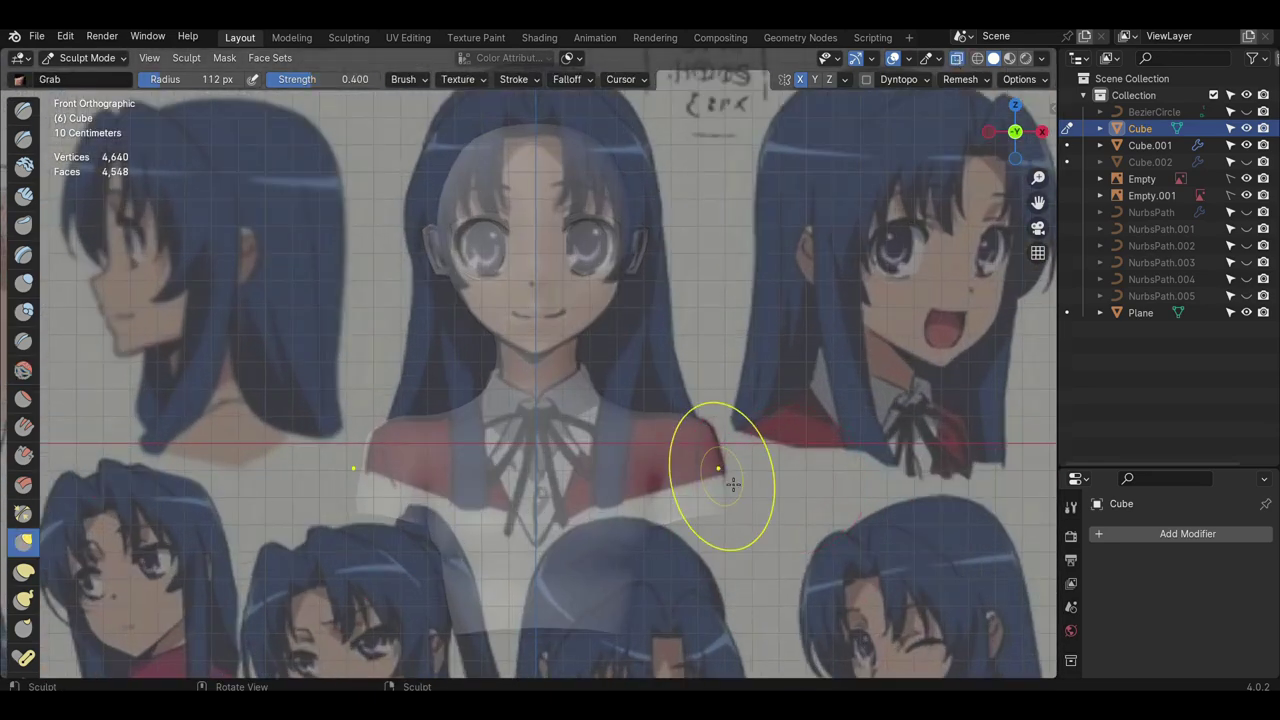
scroll(733, 485, down, 2)
shift+middle_drag(733, 485, 735, 425)
click(957, 59)
scroll(700, 451, up, 3)
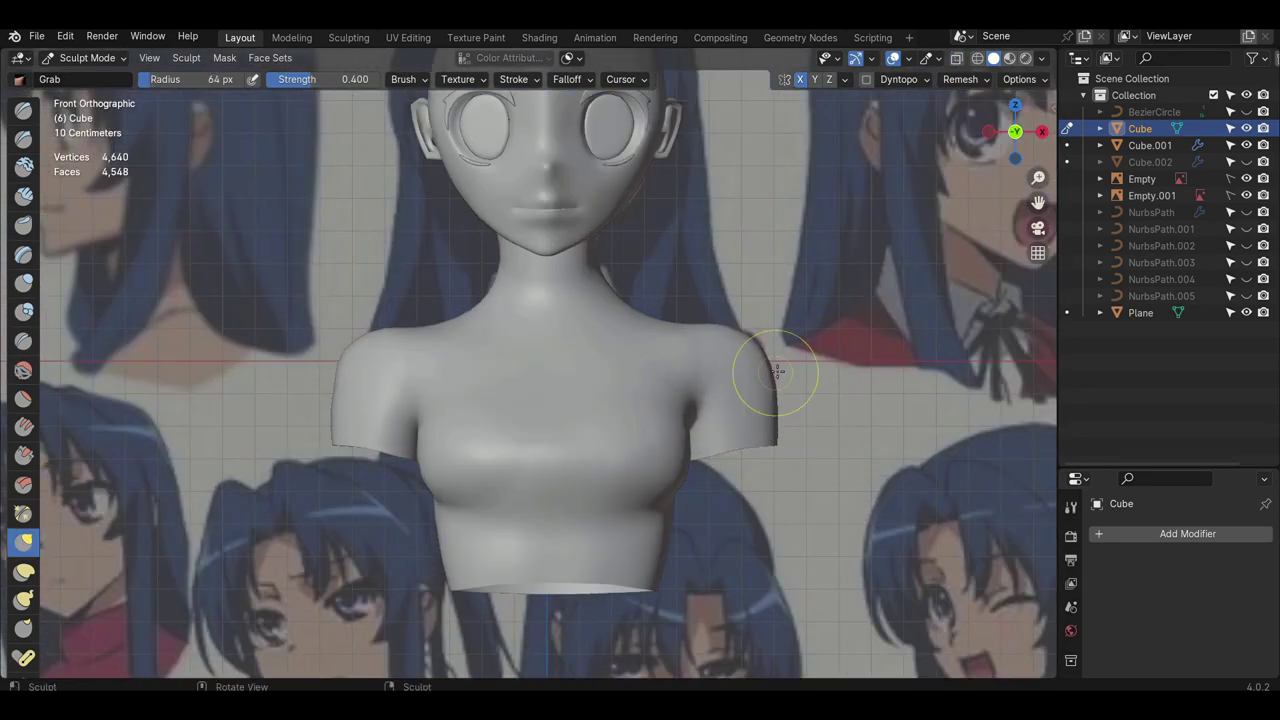
- Smooth the middle of the back with the Smooth brush at 125 px radius
mouse_move(717, 342)
middle_down()
mouse_move(523, 394)
mouse_move(466, 491)
mouse_move(703, 450)
mouse_move(723, 391)
mouse_move(471, 523)
mouse_move(614, 360)
mouse_move(594, 414)
mouse_move(280, 420)
mouse_move(503, 503)
middle_up()
key(shift+s)
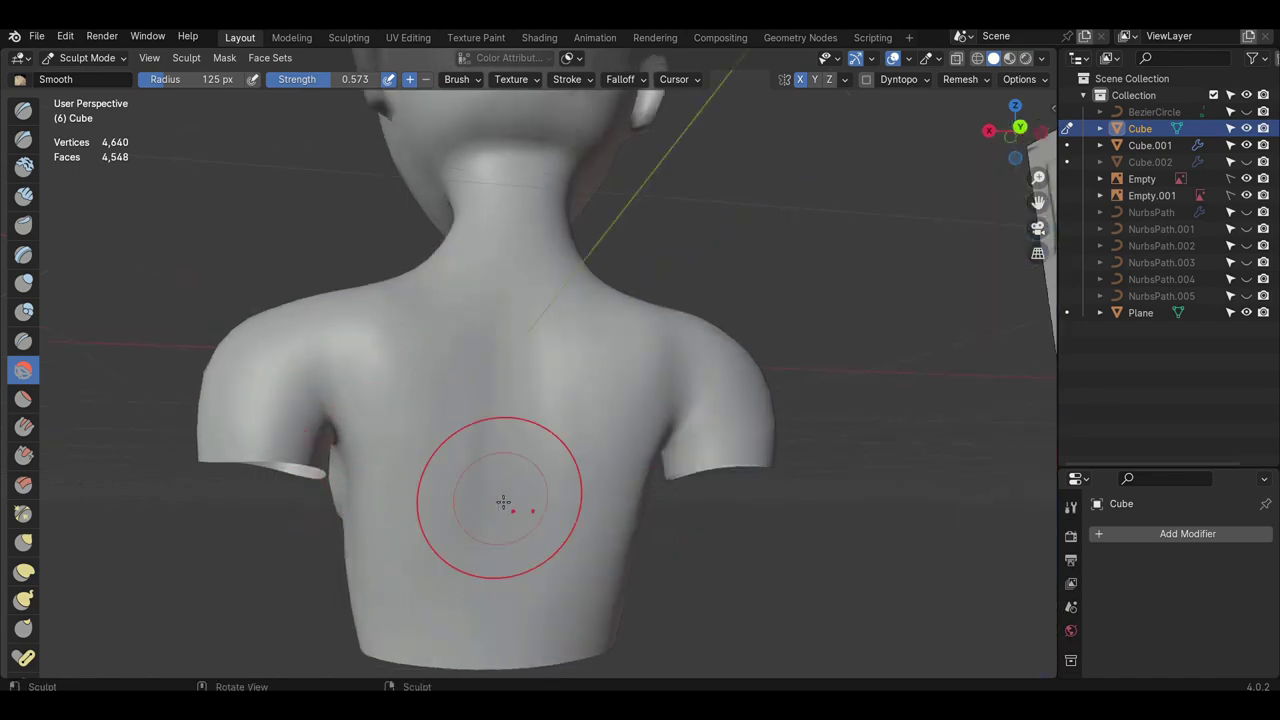
key(KP_1)
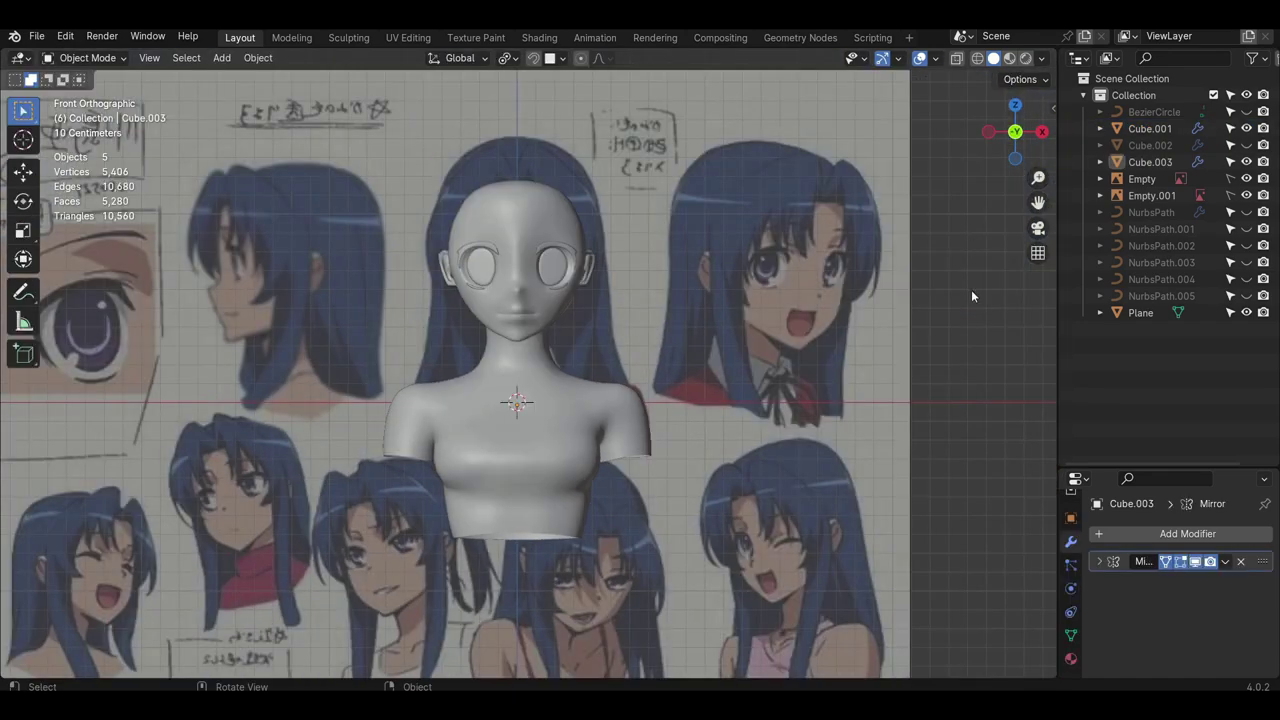
- Compare the finished bust with the front reference, with and without X-ray
key(KP_1)
scroll(554, 381, up, 1)
scroll(554, 381, down, 2)
key(alt+z)
key(alt+z)
middle_drag(612, 416, 594, 398)
key(KP_1)
scroll(594, 398, up, 1)
- Add a plane at the 3D cursor and rotate it 90° about X so it stands upright
key(shift+a)
mouse_move(565, 370)
click(618, 374)
text(rx90)
key(Return)
- Merge the upright plane's vertices at their center, enable snapping, and move the single vertex to the side of the neck base
key(Tab)
right_click(588, 606)
mouse_move(592, 608)
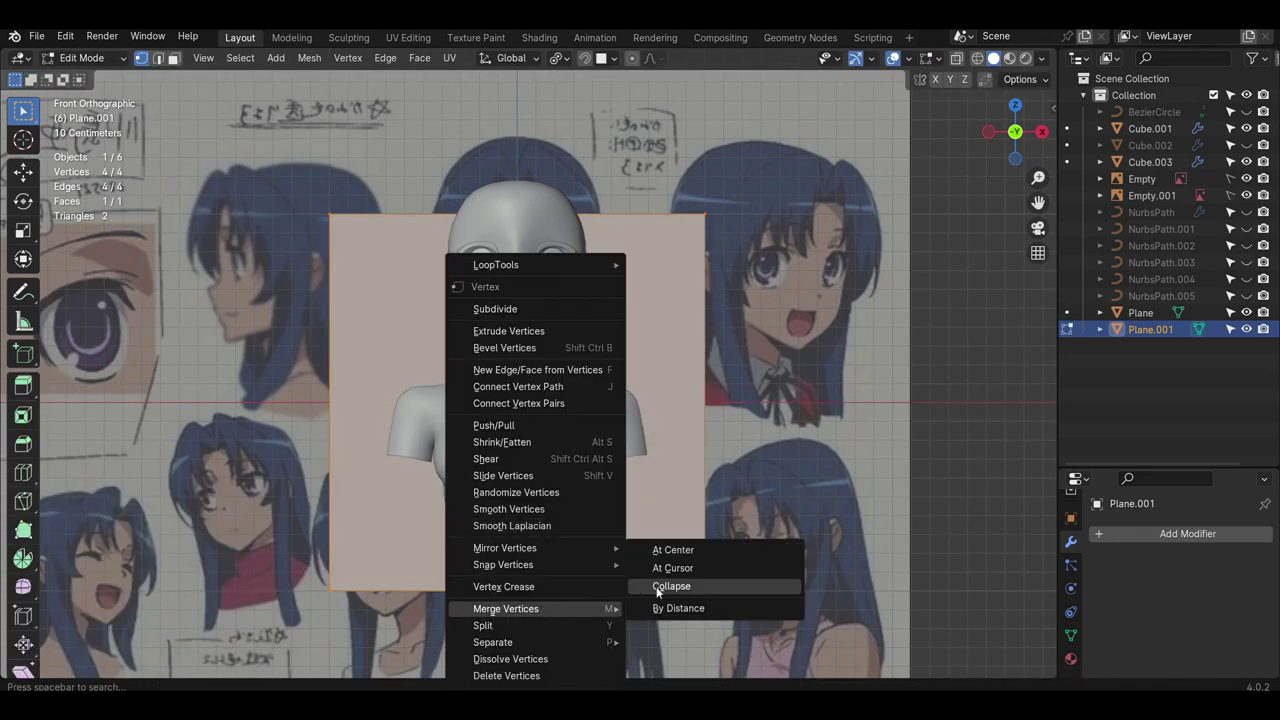
click(674, 550)
click(585, 58)
click(605, 58)
key(g)
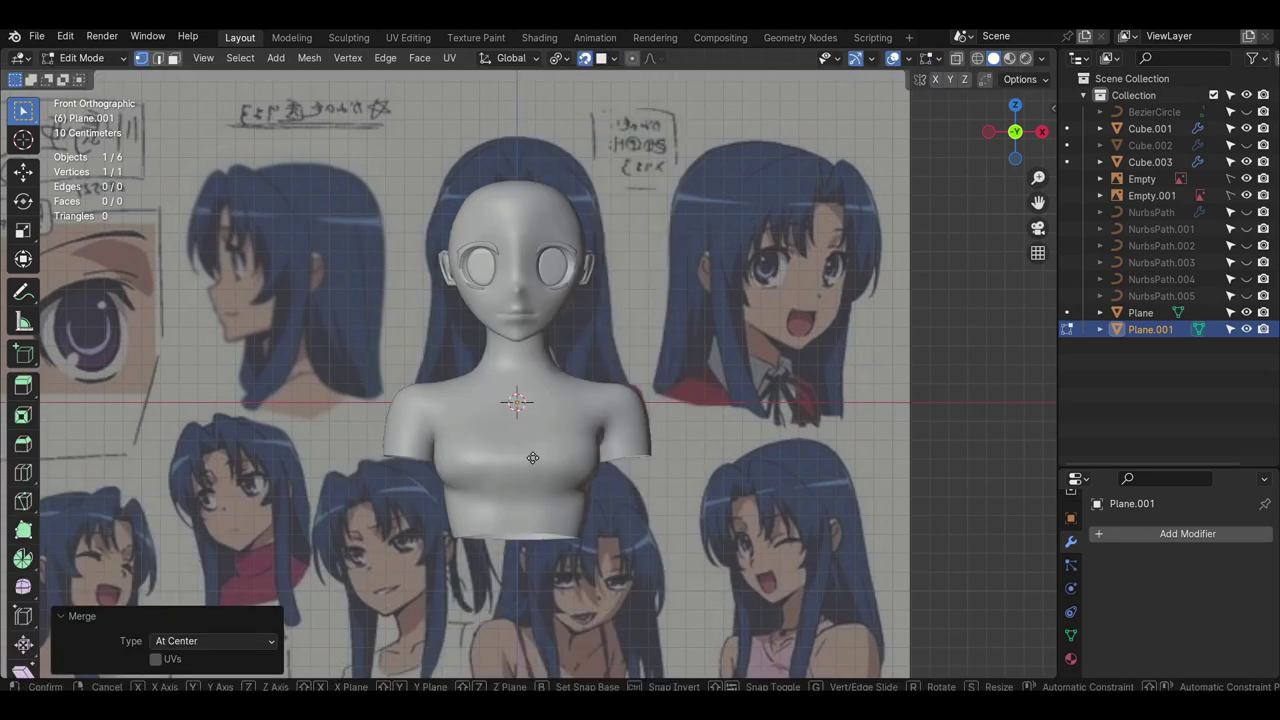
click(561, 376)
- Add an X-axis Mirror modifier to the single-vertex mesh and show the front reference through the bust with X-ray
click(1115, 536)
click(1112, 537)
click(953, 521)
scroll(640, 400, up, 4)
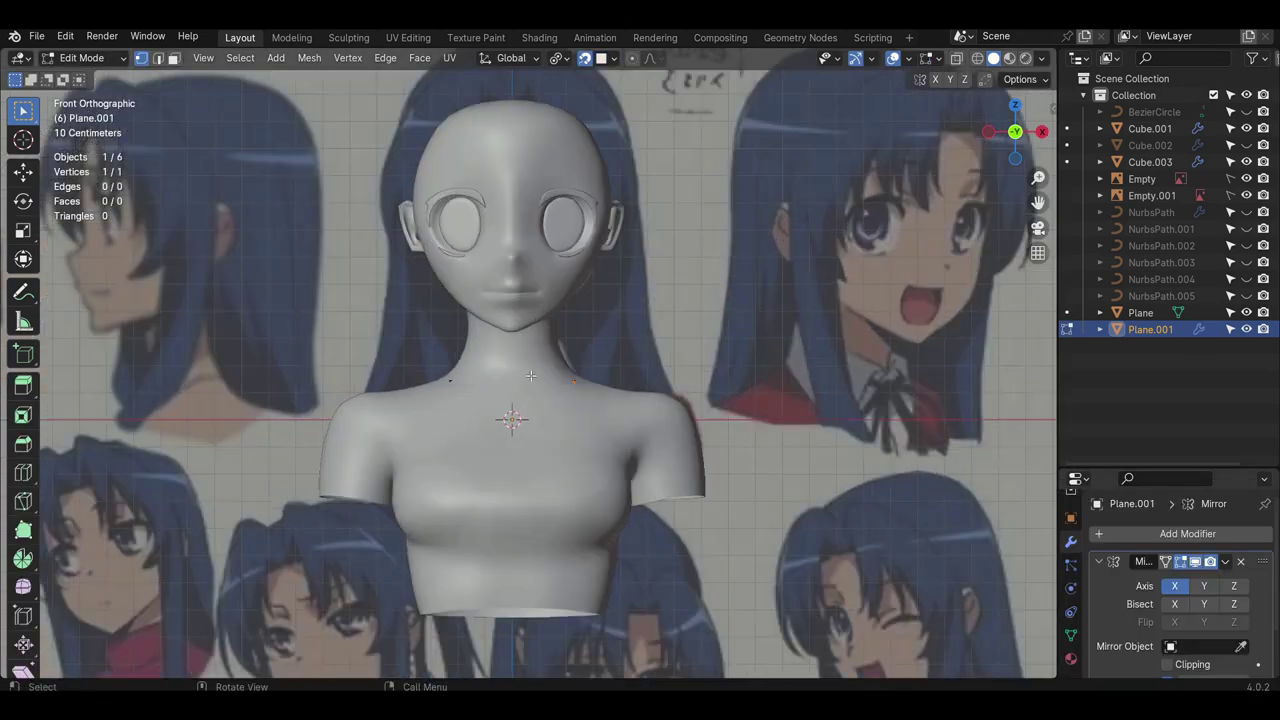
middle_drag(530, 360, 570, 376)
key(KP_1)
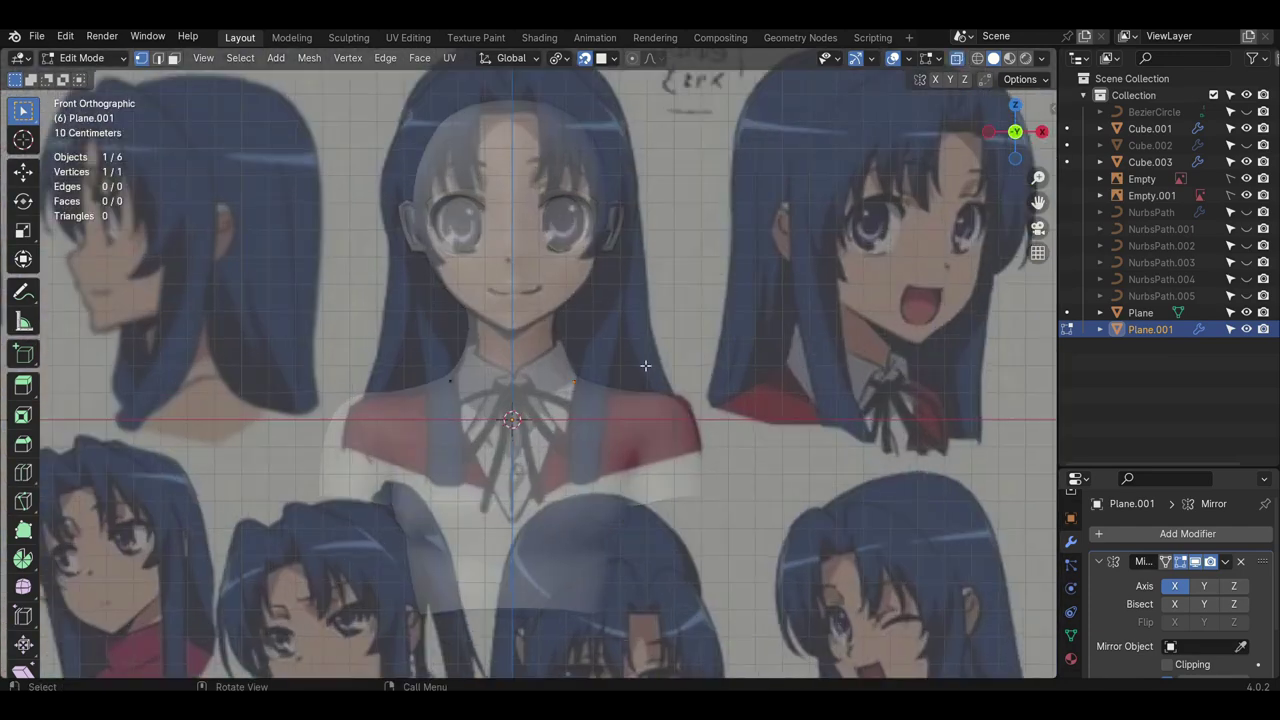
- Extrude the vertex down the V-neckline to the chest's center line, with Clipping enabled in the Mirror modifier
click(583, 380)
key(e)
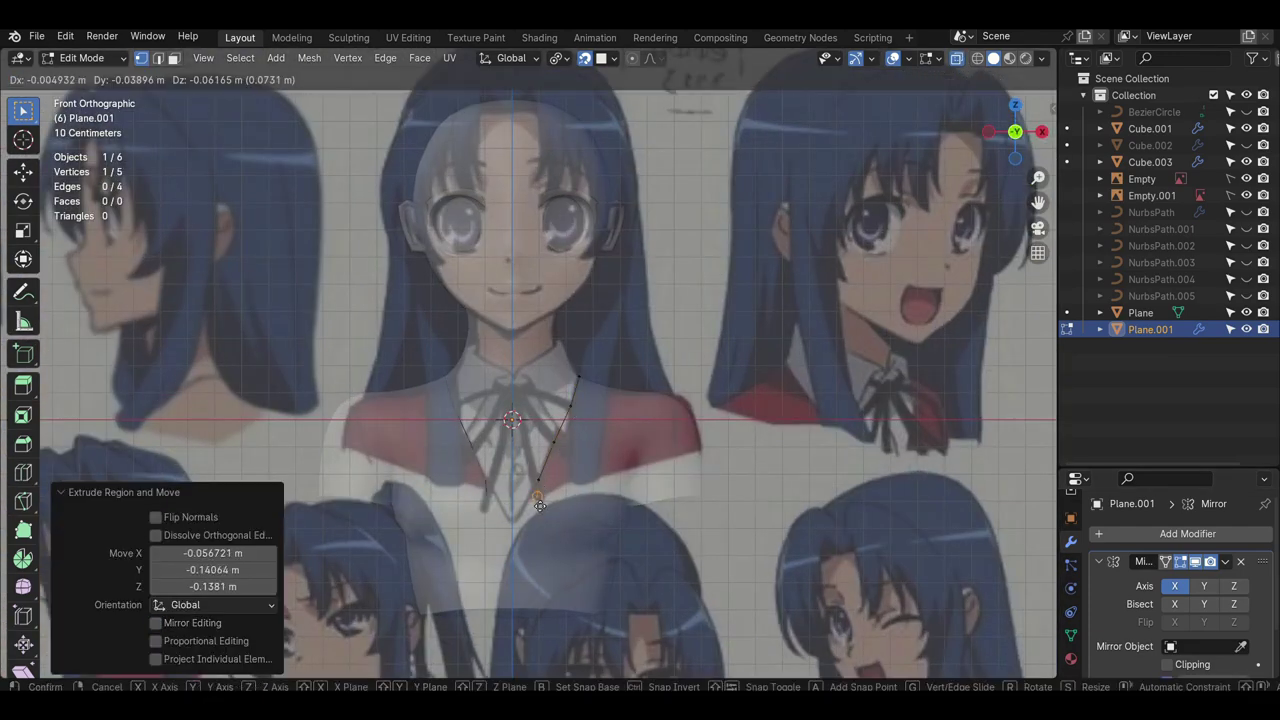
right_click(520, 530)
scroll(1119, 636, down, 3)
click(1167, 605)
scroll(536, 554, up, 1)
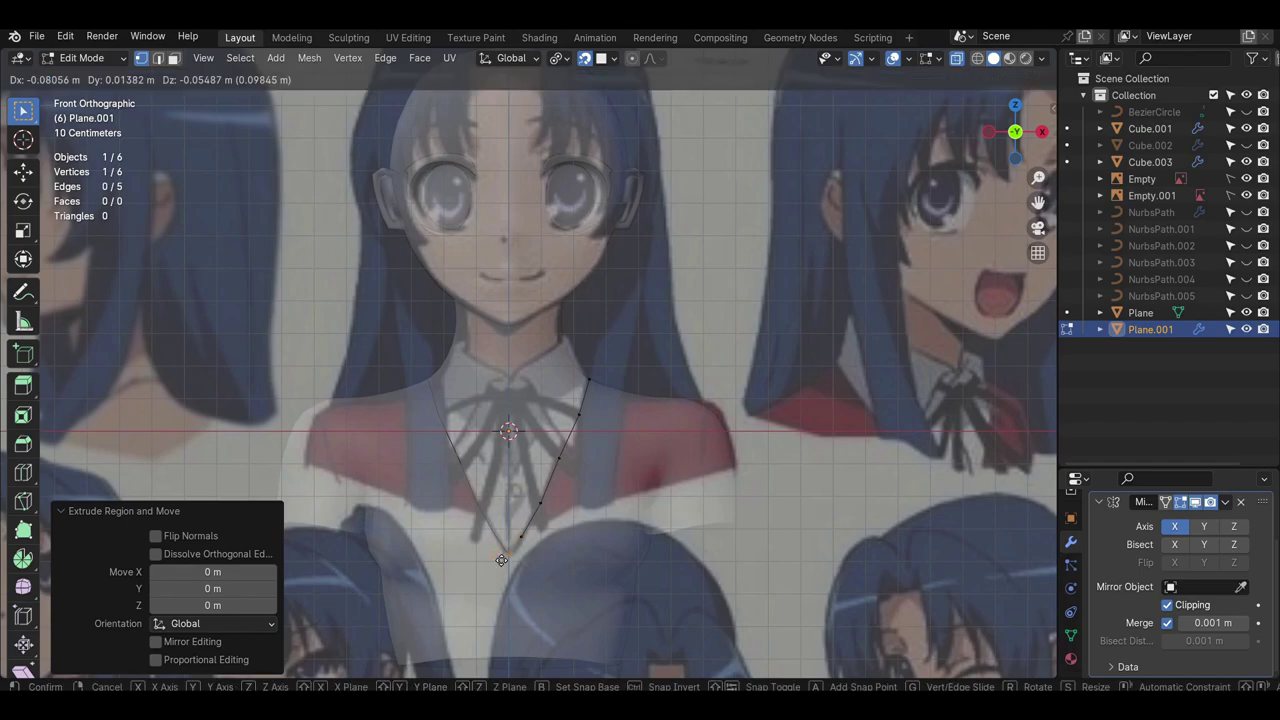
click(501, 560)
- Reposition the middle neckline vertex, turn X-ray off, and display the mirrored half on the edit cage
click(562, 458)
key(g)
click(569, 454)
middle_drag(572, 425, 604, 402)
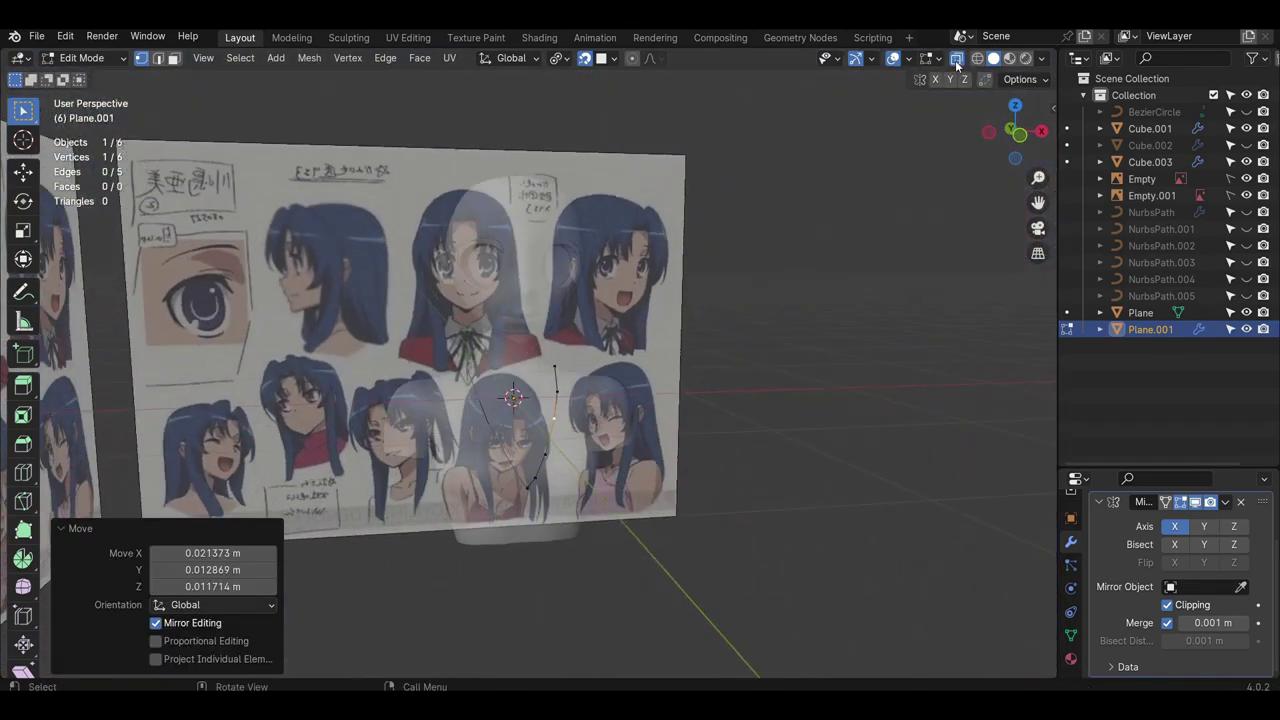
click(957, 61)
middle_drag(640, 350, 560, 405)
click(1166, 503)
click(908, 59)
- Extrude the neckline around the back of the neck to the center line and even out its vertex spacing
middle_drag(640, 440, 462, 470)
scroll(500, 465, up, 2)
click(521, 458)
key(e)
click(573, 461)
key(e)
click(630, 447)
key(e)
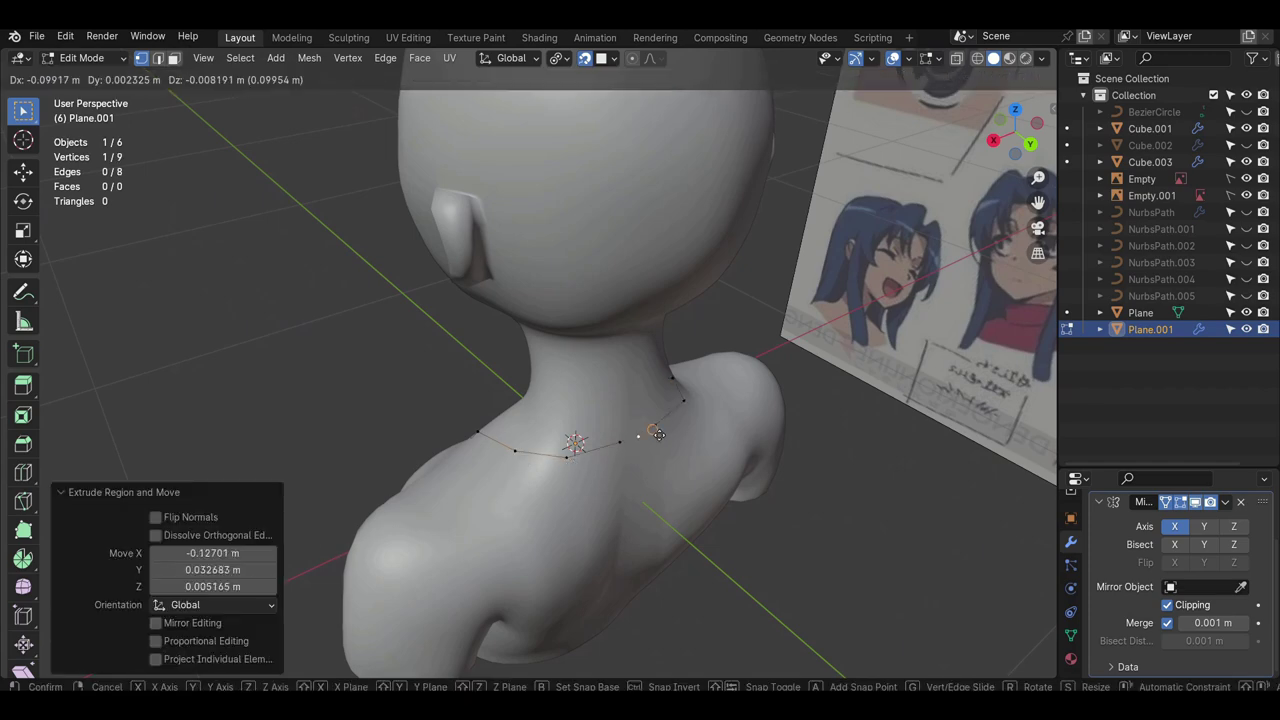
click(659, 435)
click(623, 444)
key(g)
click(610, 449)
- Start a separate armhole chain at the front of the armpit and extrude it over the shoulder and down the back
middle_drag(610, 449, 850, 445)
scroll(860, 430, up, 2)
click(475, 423)
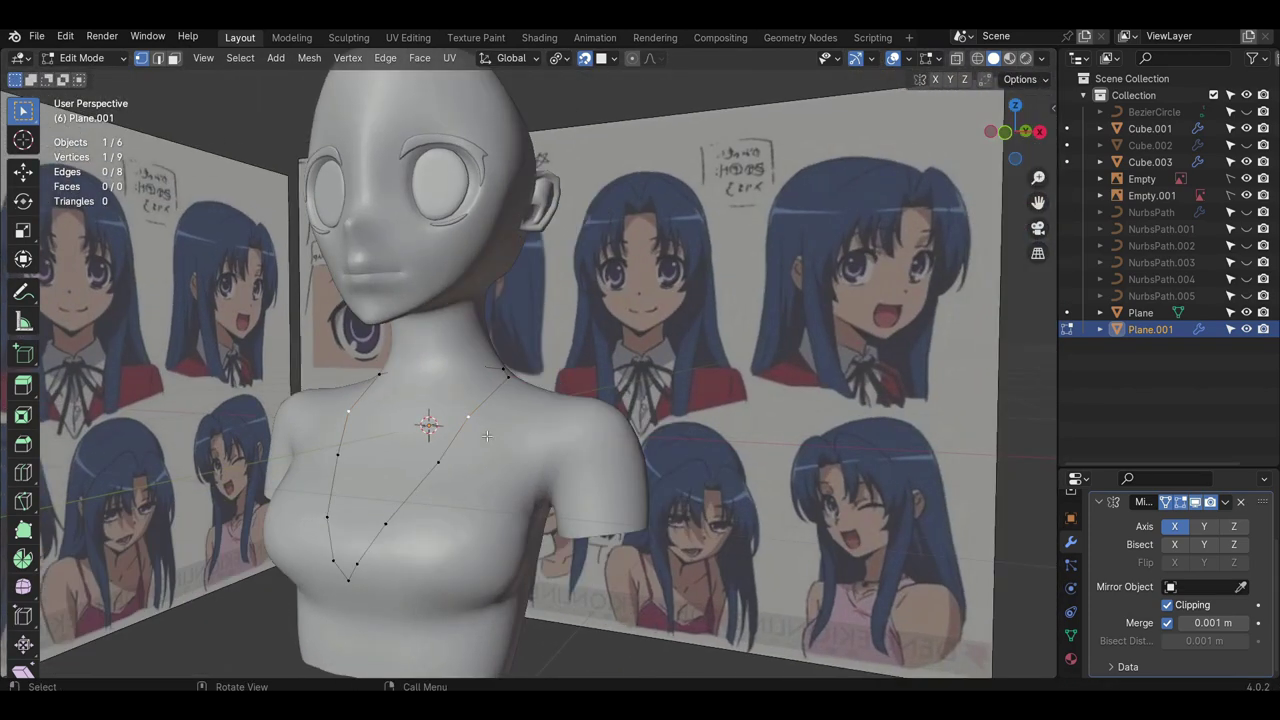
click(560, 492)
key(e)
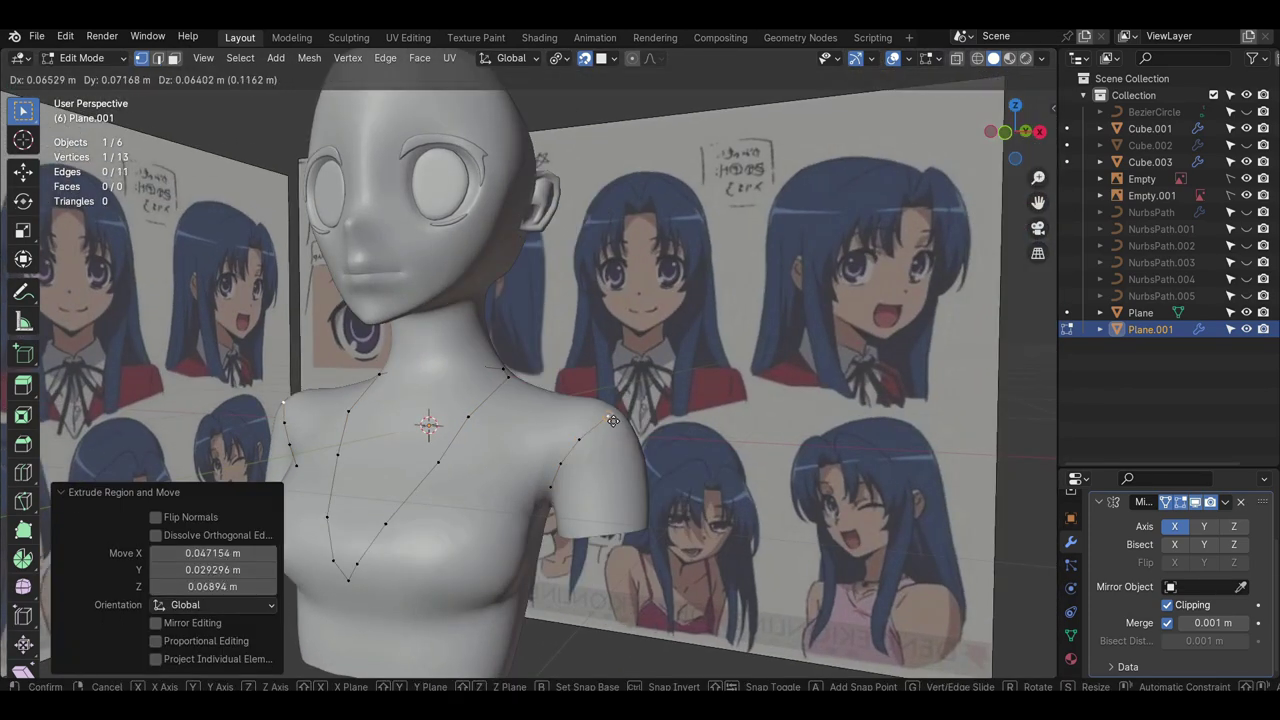
click(613, 421)
middle_drag(613, 421, 497, 450)
click(592, 441)
key(e)
click(527, 456)
key(e)
click(535, 486)
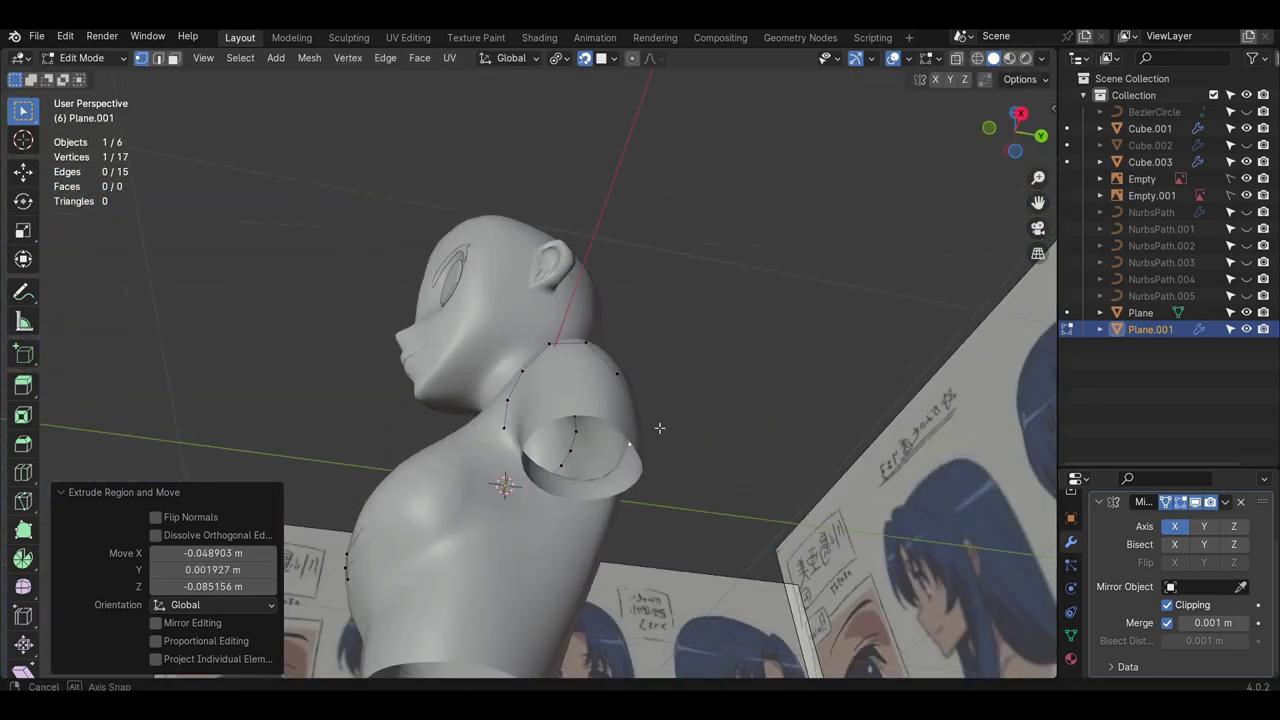
- Extrude the armhole chain underneath the armpit and join its end vertices to close the loop
click(545, 438)
key(e)
click(550, 470)
key(e)
middle_drag(581, 493, 583, 383)
click(582, 488)
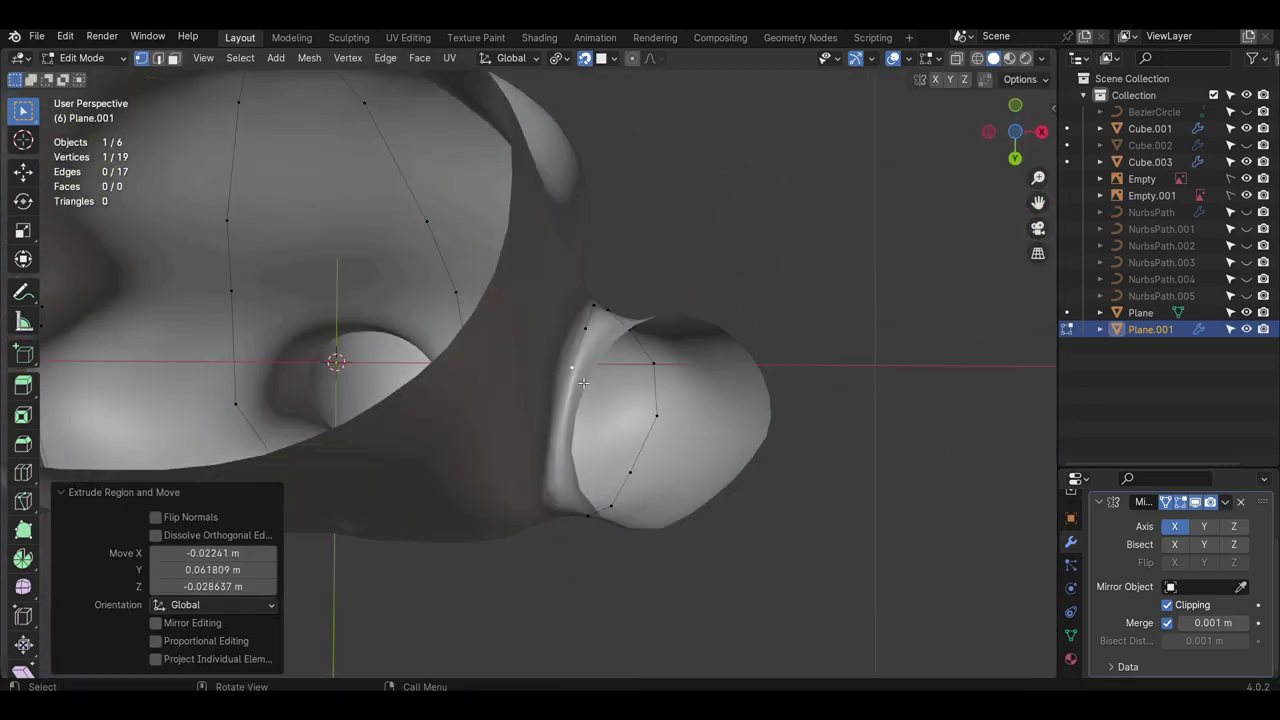
key(e)
middle_drag(569, 459, 600, 543)
click(580, 420)
shift+click(592, 360)
key(f)
- Merge two neighbouring vertices on the lower sleeve loop
shift+click(451, 428)
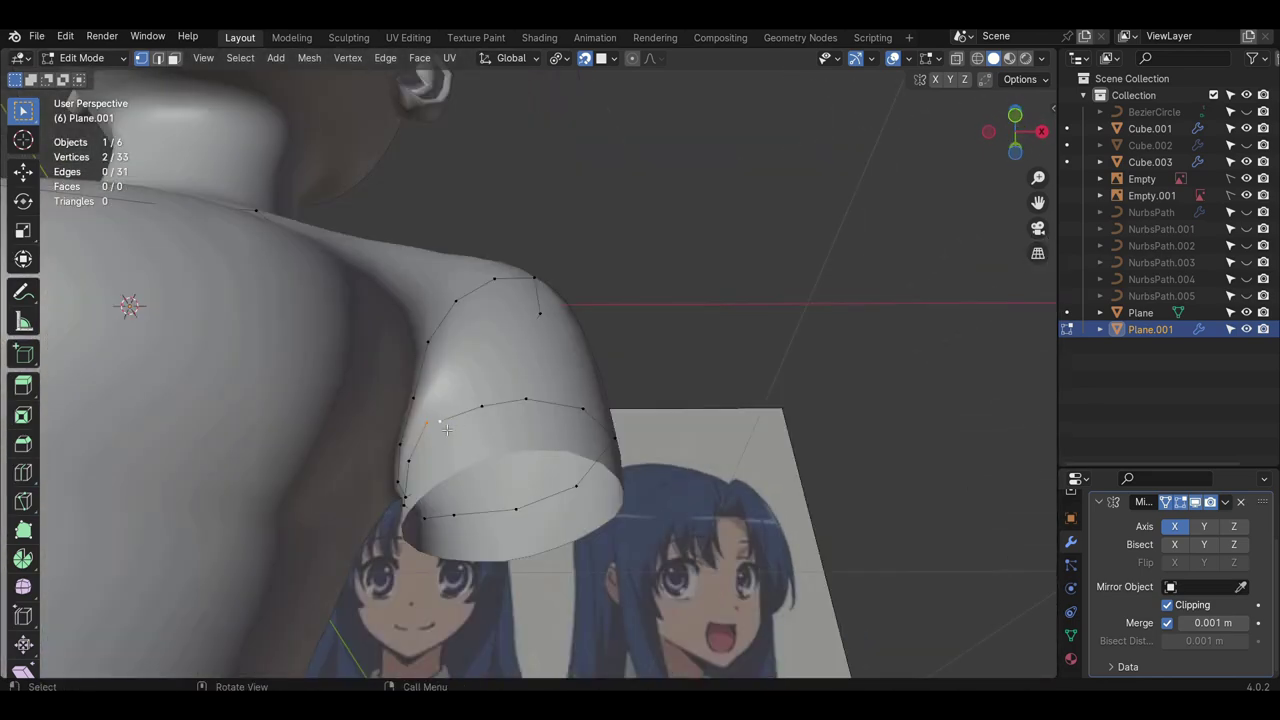
right_click(452, 427)
mouse_move(455, 427)
click(523, 500)
- Fill the gap between the armhole loop and the lower sleeve loop with faces around the upper arm
key(2)
middle_drag(430, 370, 507, 336)
key(f)
key(f)
key(f)
key(f)
key(f)
key(f)
key(f)
key(f)
key(f)
key(f)
key(f)
- Undo the last sleeve face fills, delete the surplus geometry beside the armpit, and reposition the adjacent vertex
key(ctrl+z)
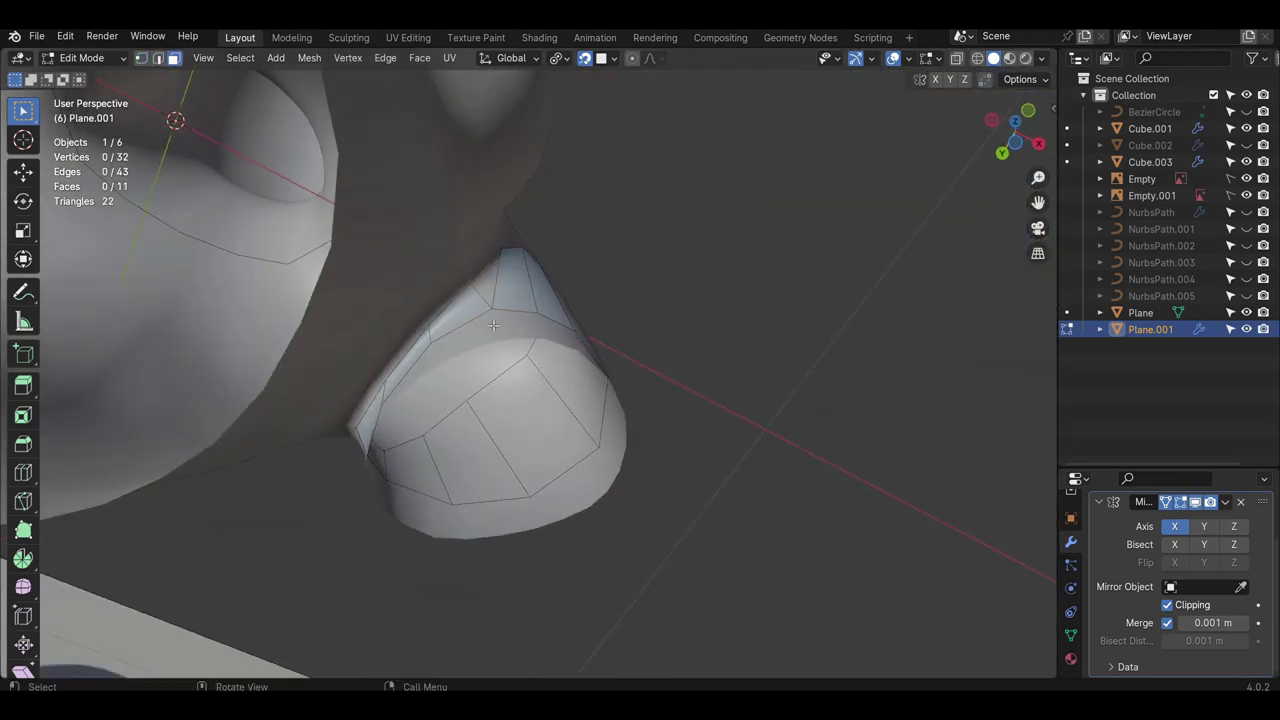
key(ctrl+z)
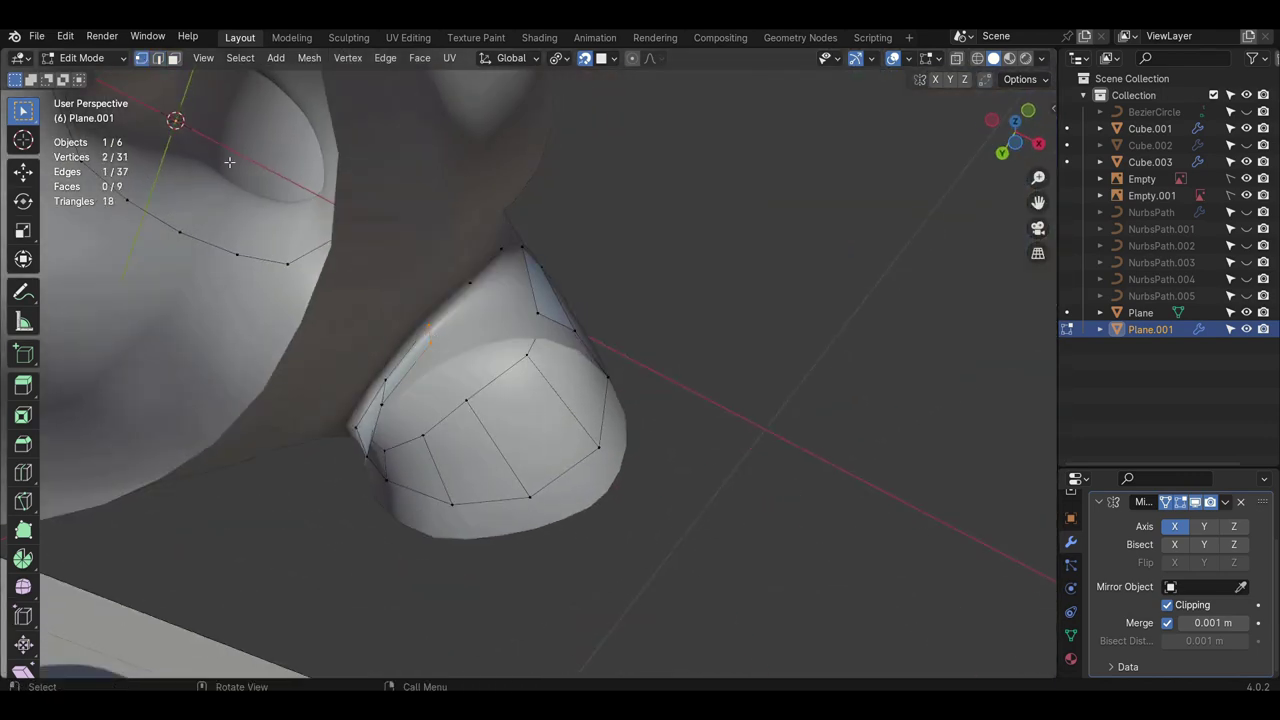
middle_drag(229, 162, 500, 400)
click(427, 302)
key(x)
click(388, 317)
click(412, 306)
key(g)
click(424, 340)
key(alt+a)
- Cut three edge loops around the sleeve and scale them by 1.128 to round it out
scroll(452, 425, down, 4)
scroll(515, 390, down, 2)
key(KP_1)
scroll(525, 385, up, 1)
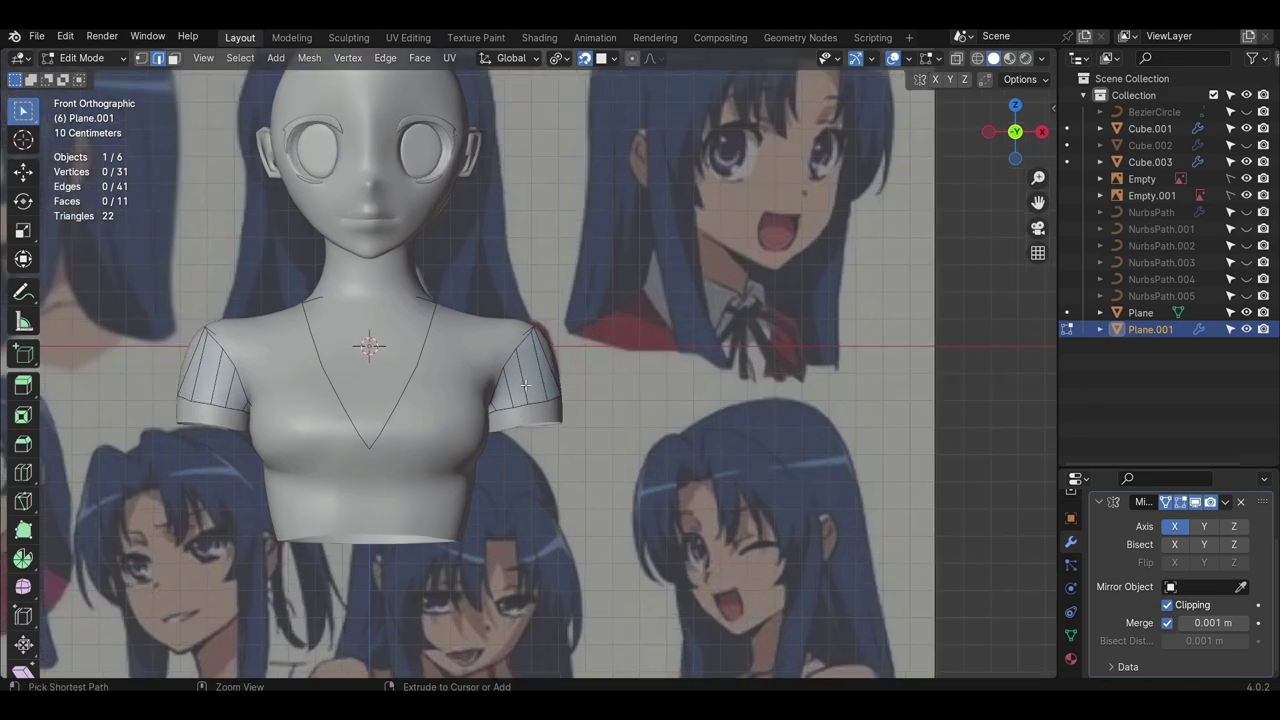
scroll(525, 385, up, 1)
click(525, 385)
right_click(525, 385)
key(s)
click(580, 452)
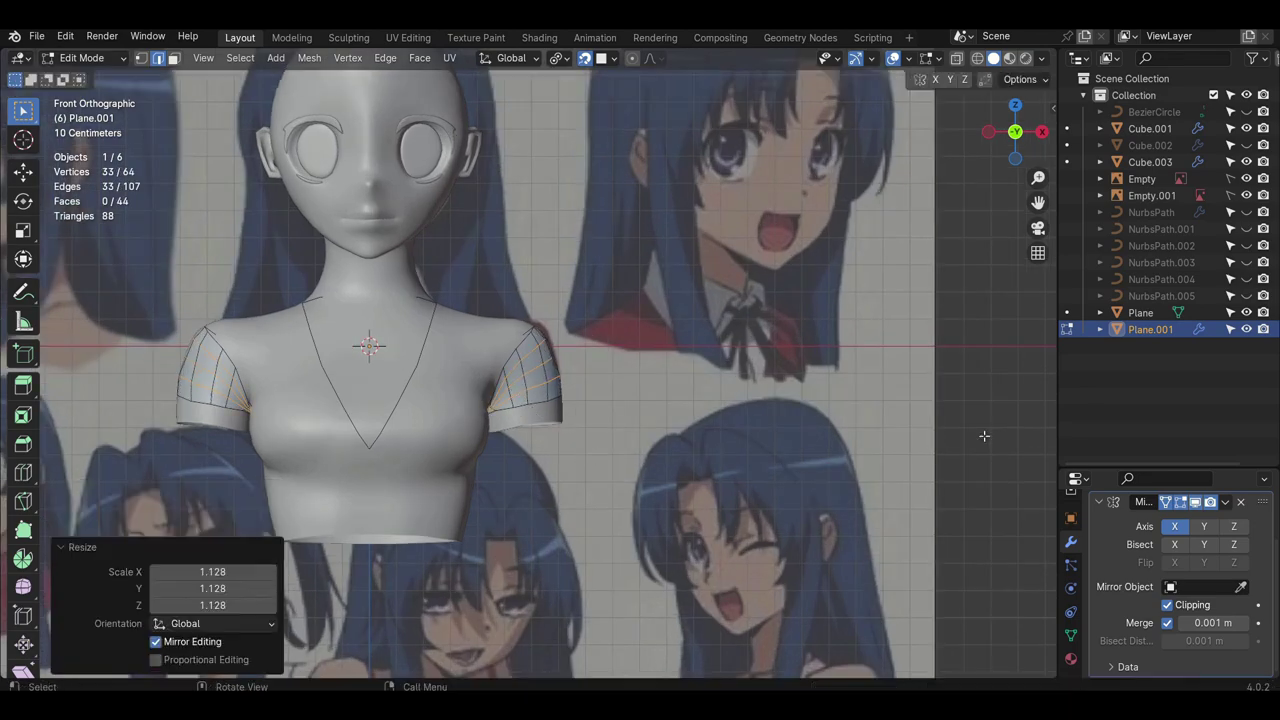
click(983, 437)
- Extrude a vertex upward from the front of the sleeve's top edge onto the shoulder
middle_drag(665, 378, 295, 426)
scroll(295, 426, up, 2)
middle_drag(481, 350, 395, 440)
scroll(395, 440, up, 1)
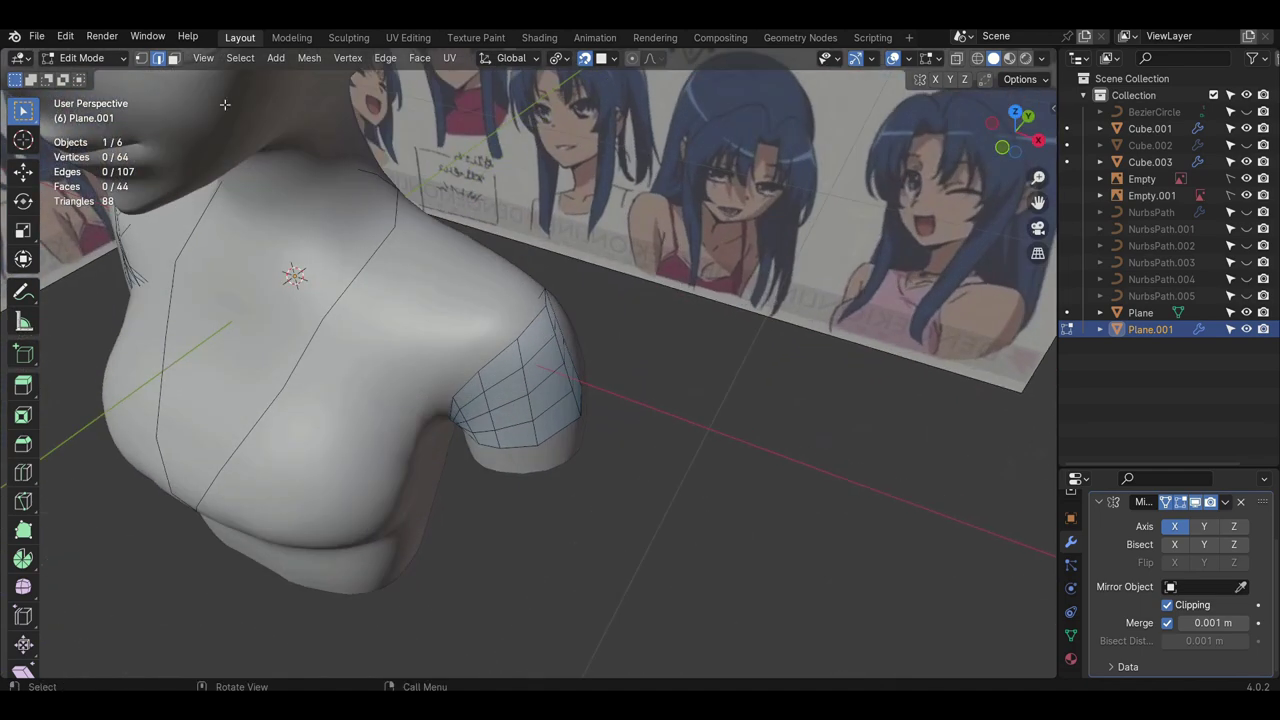
click(531, 323)
middle_drag(531, 323, 475, 320)
click(142, 59)
middle_drag(575, 315, 508, 345)
click(508, 345)
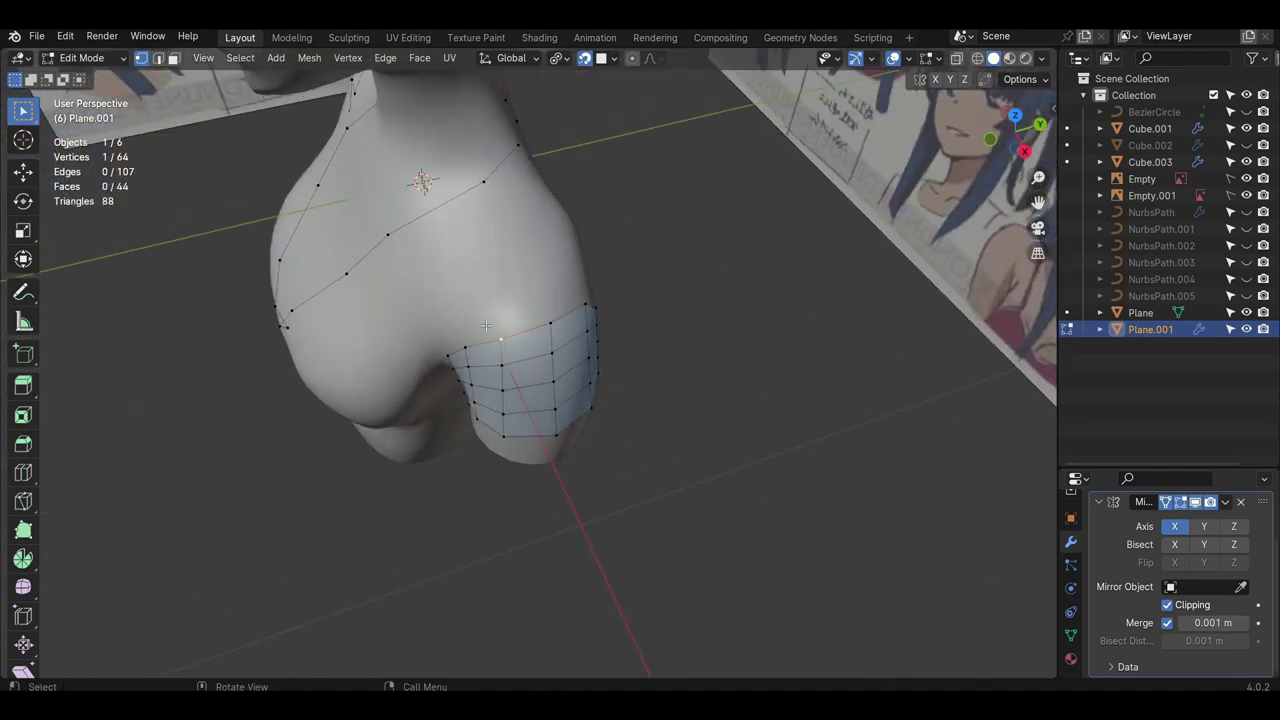
key(e)
click(490, 326)
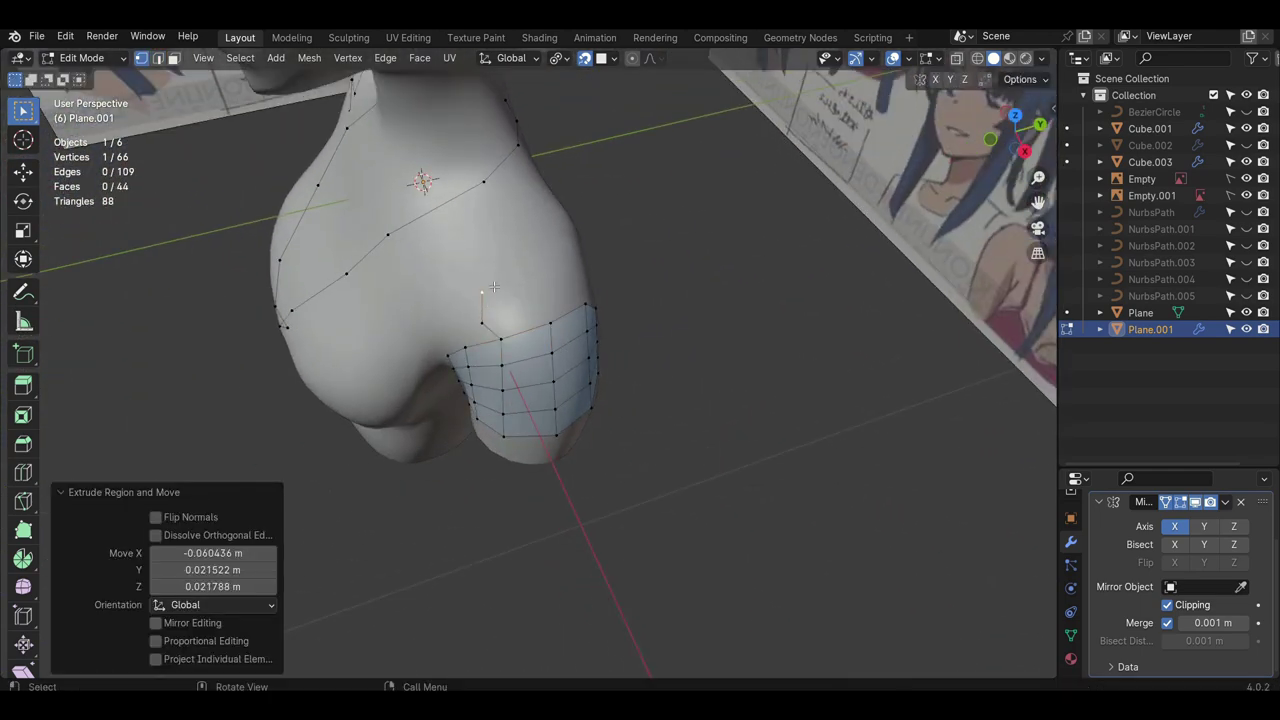
- Extrude the chain across the top of the shoulder and back down to the rear of the sleeve's top edge
middle_drag(494, 287, 522, 276)
key(e)
click(543, 277)
key(e)
click(600, 277)
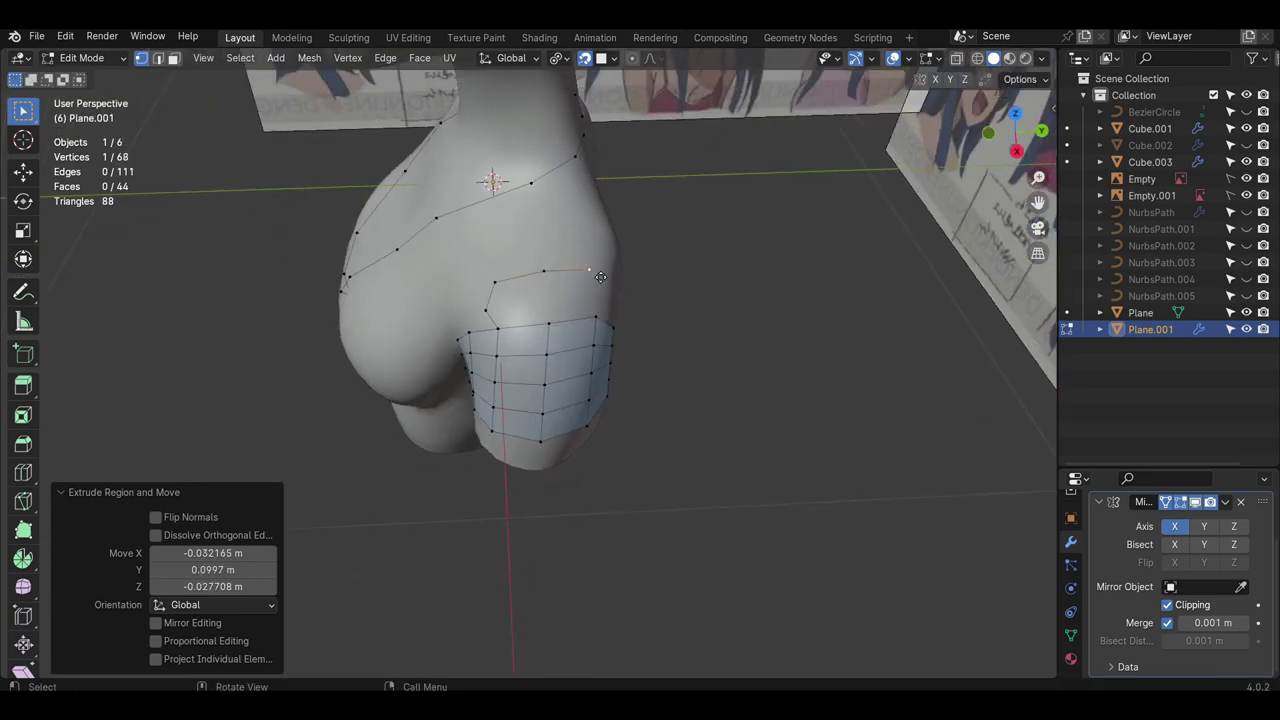
key(e)
click(618, 296)
shift+click(598, 319)
scroll(580, 324, up, 1)
- Build a smaller closed vertex loop inside the shoulder outline and connect it across the middle with an edge
key(shift+d)
click(506, 294)
key(e)
click(550, 278)
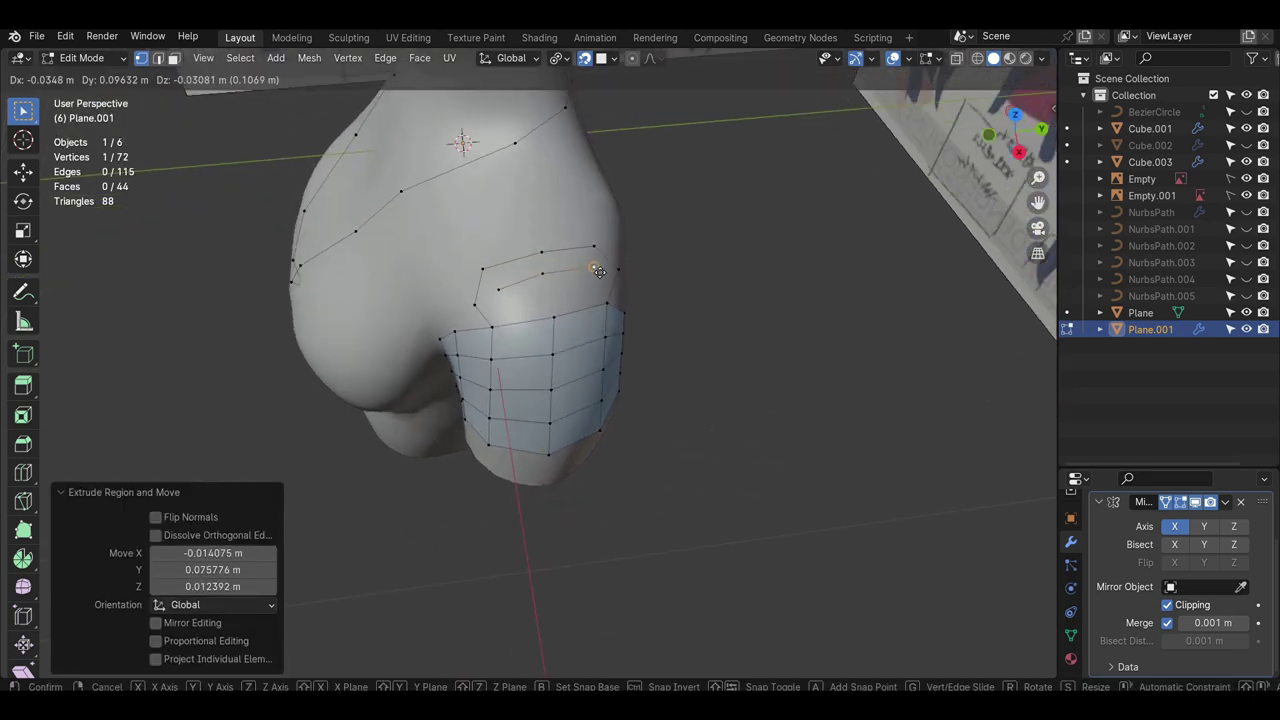
click(598, 271)
key(e)
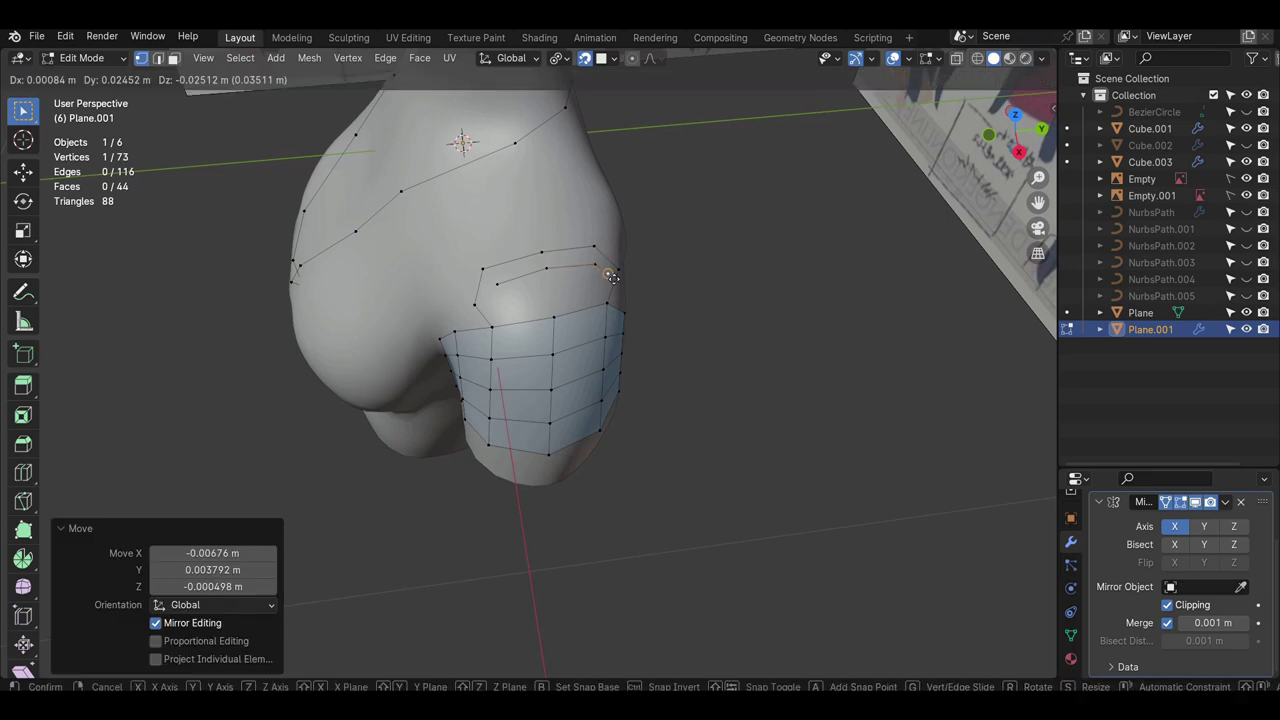
click(517, 316)
key(e)
click(504, 307)
shift+click(506, 289)
key(f)
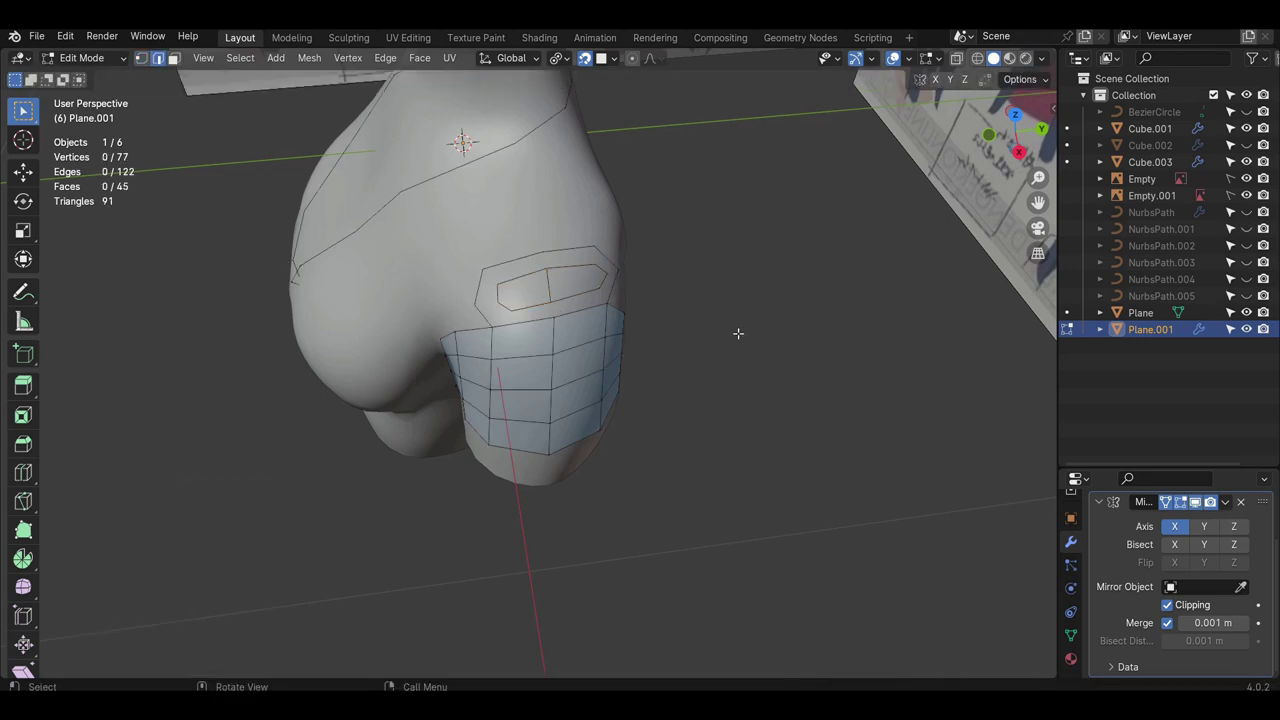
- Adjust the normals of the shoulder patch faces and slide a vertex along the front of the sleeve's top edge
scroll(738, 333, down, 1)
click(171, 62)
key(alt+n)
click(555, 300)
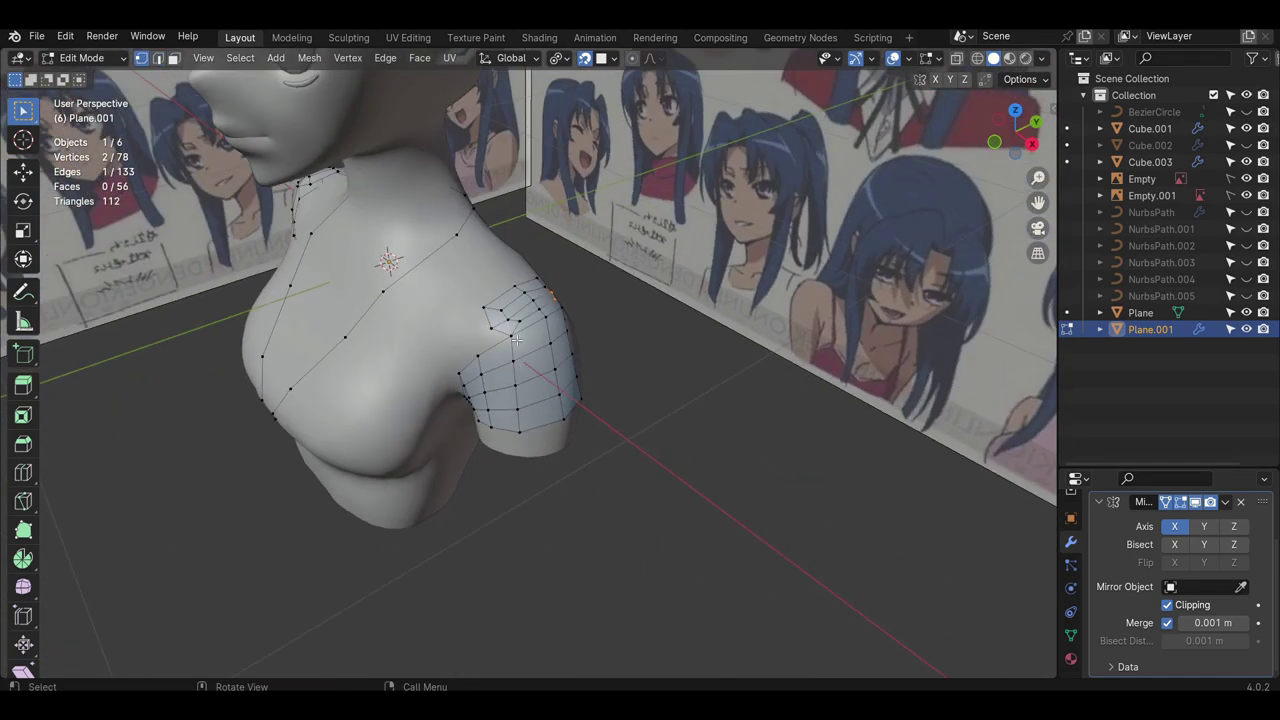
click(512, 341)
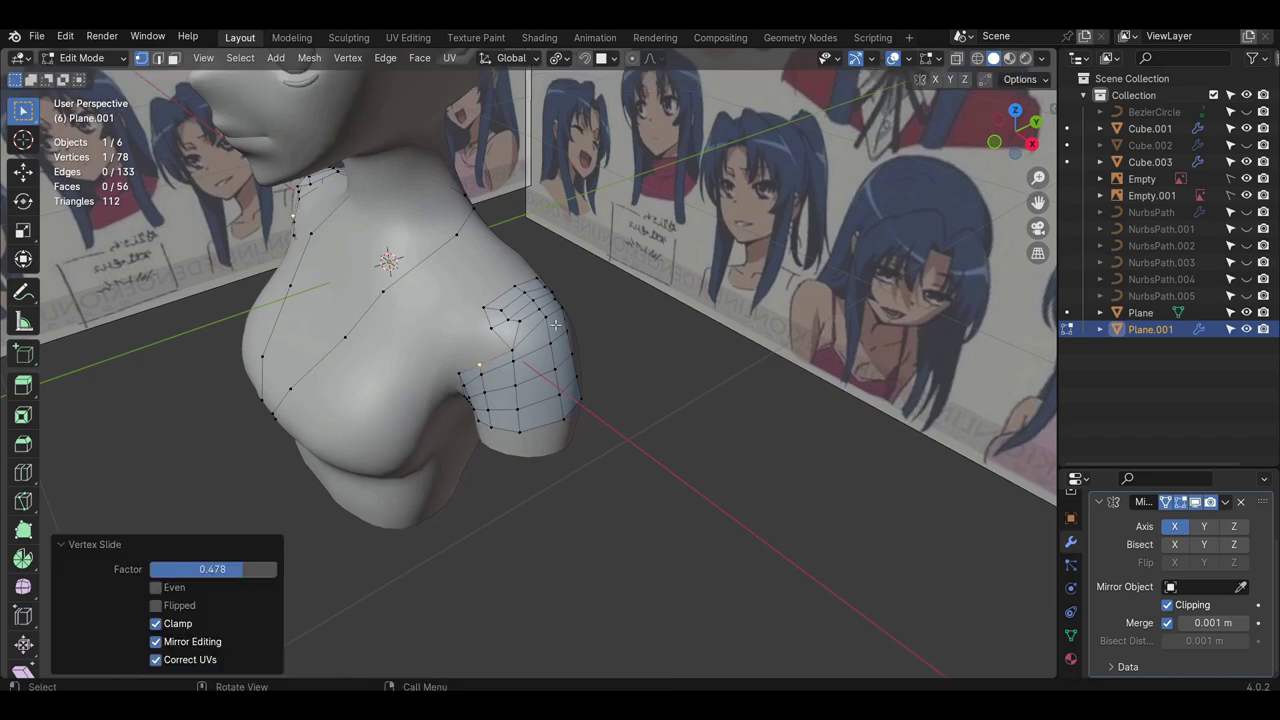
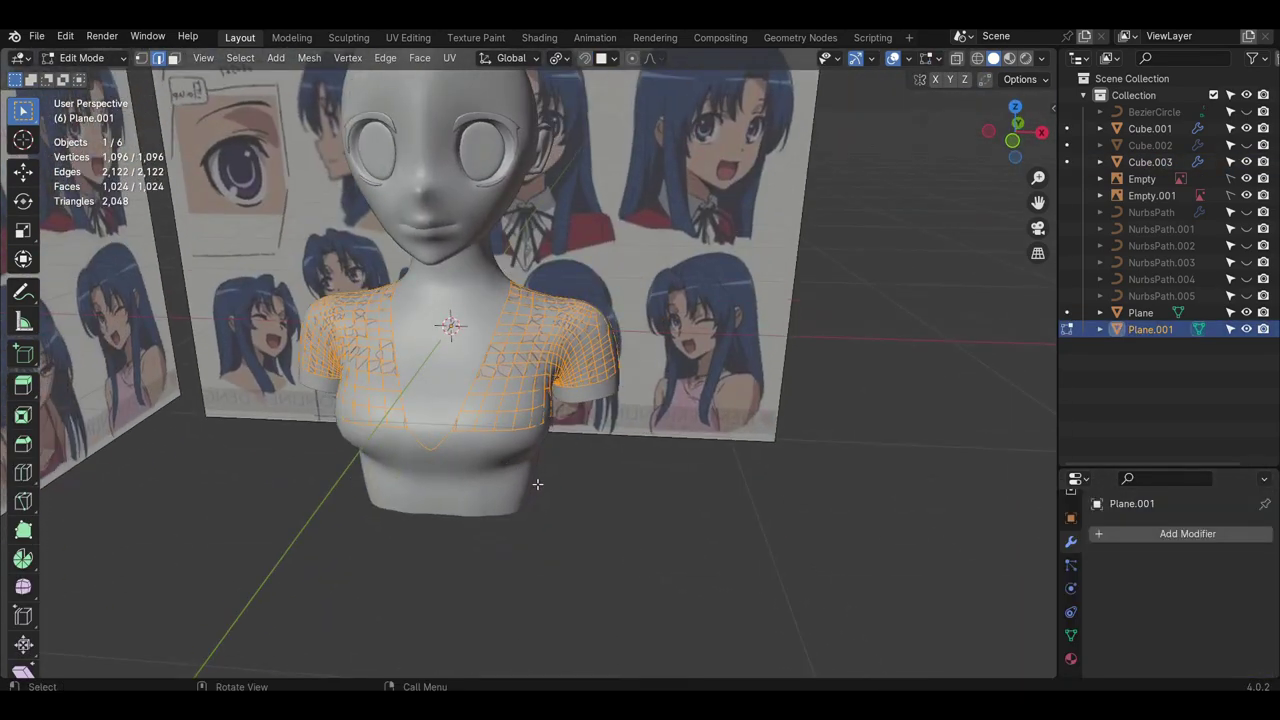
- Enlarge the entire shirt mesh slightly so that it sits just outside the torso and upper arms
key(s)
click(560, 508)
click(558, 507)
middle_drag(535, 503, 578, 410)
scroll(520, 487, down, 3)
scroll(550, 405, up, 3)
scroll(578, 410, up, 4)
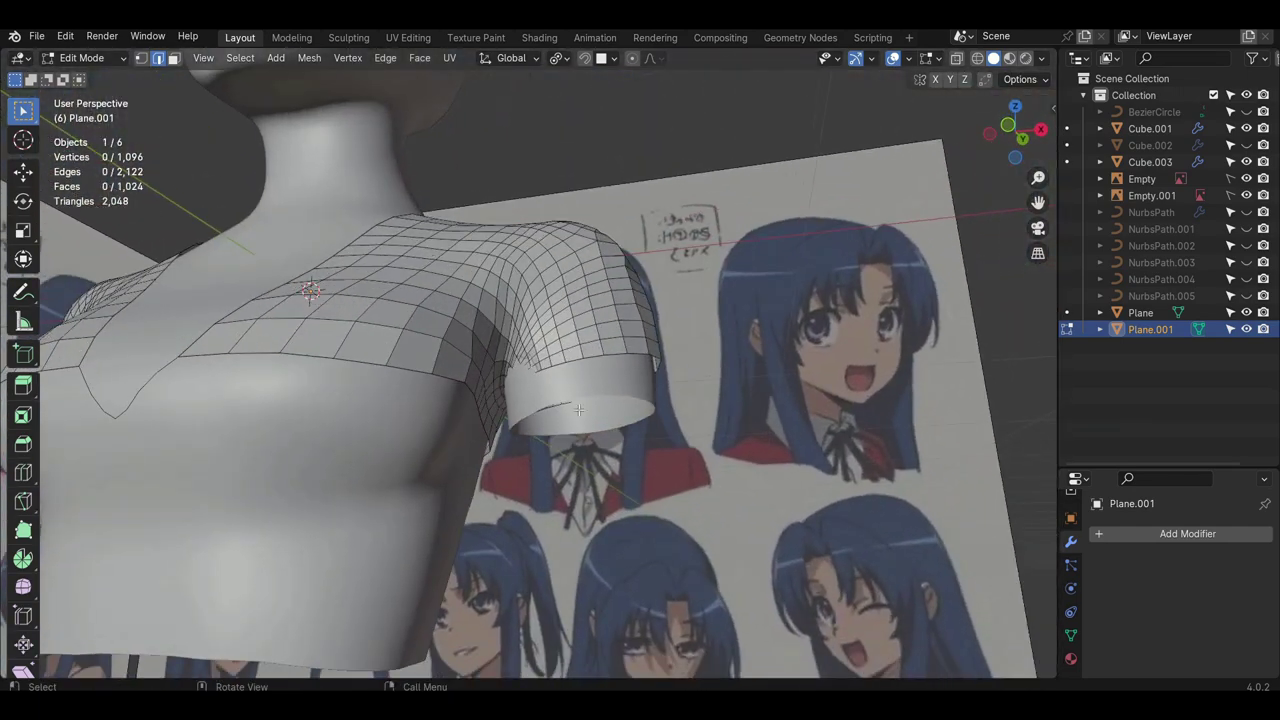
- Pull the sleeve mesh near the armpit in Sculpt Mode with the Grab brush and set the brush radius to 60 px
click(92, 113)
mouse_move(530, 360)
middle_down()
mouse_move(549, 393)
mouse_move(532, 368)
middle_up()
drag(532, 368, 522, 358)
mouse_move(522, 358)
middle_down()
mouse_move(551, 357)
mouse_move(448, 382)
mouse_move(510, 385)
mouse_move(457, 457)
mouse_move(521, 403)
mouse_move(345, 388)
mouse_move(572, 389)
mouse_move(552, 400)
middle_up()
key(KP_1)
scroll(560, 395, down, 5)
key(f)
click(587, 382)
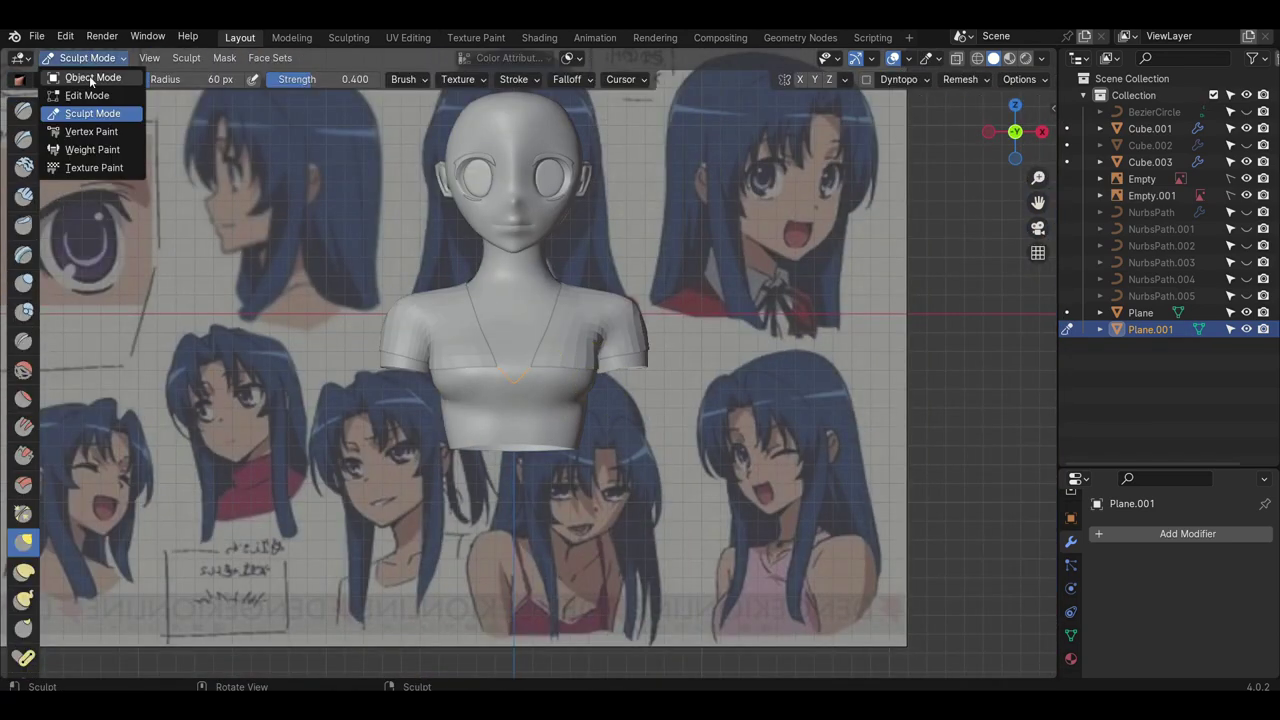
- Isolate the shirt in Edit Mode, select all faces on the negative X side up to the centre line, and delete them
click(87, 95)
key(KP_Divide)
key(alt+z)
drag(271, 229, 533, 570)
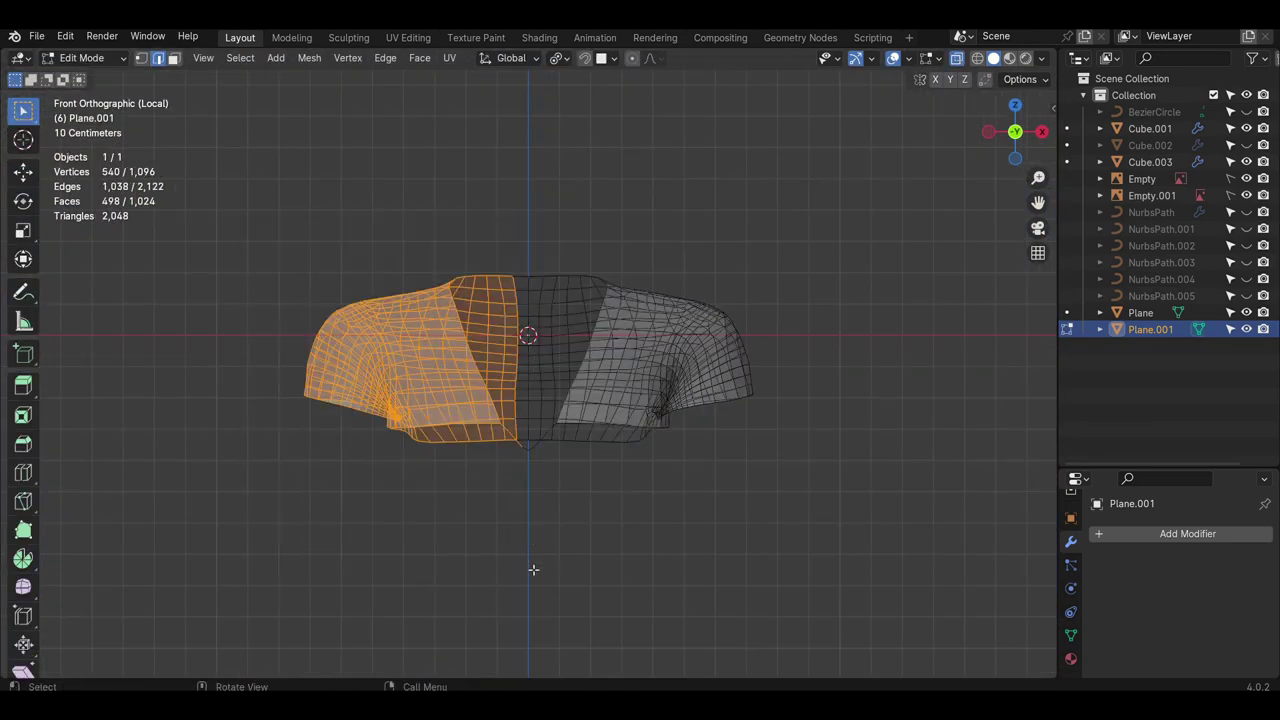
middle_drag(524, 288, 879, 368)
click(554, 315)
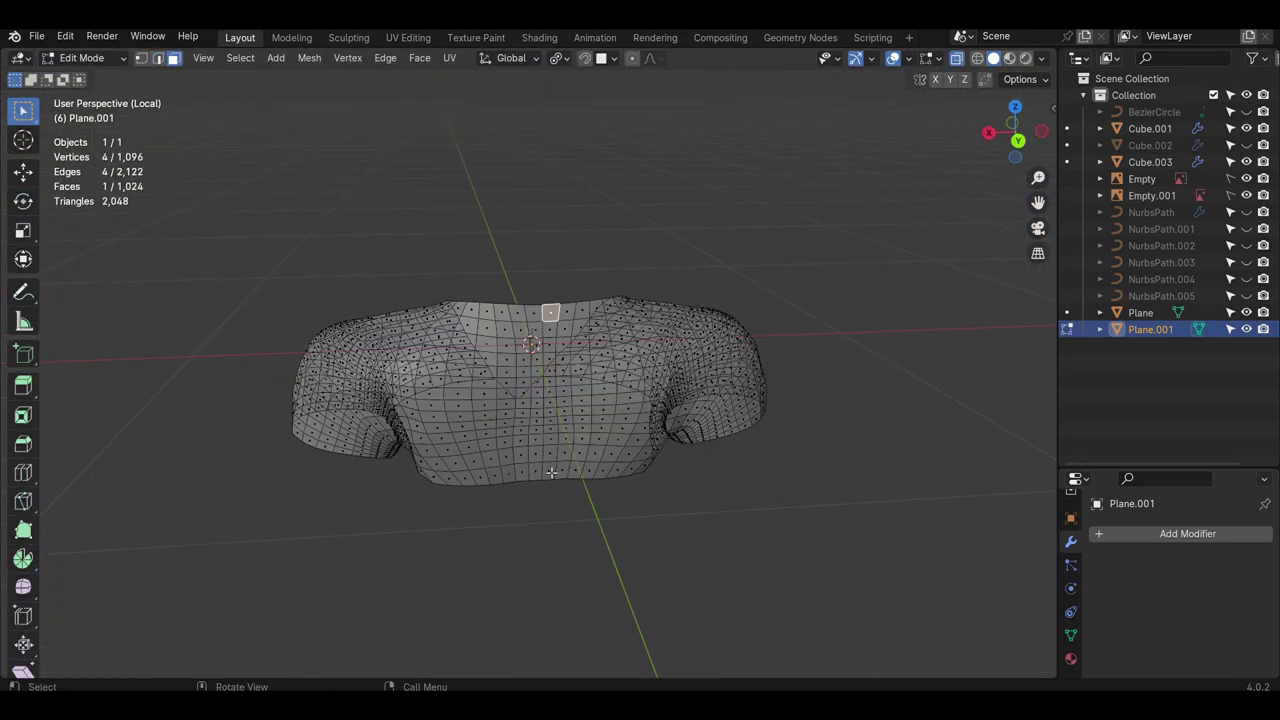
key(ctrl+z)
shift+click(553, 314)
ctrl+shift+click(549, 471)
middle_drag(549, 469, 395, 386)
key(KP_1)
key(x)
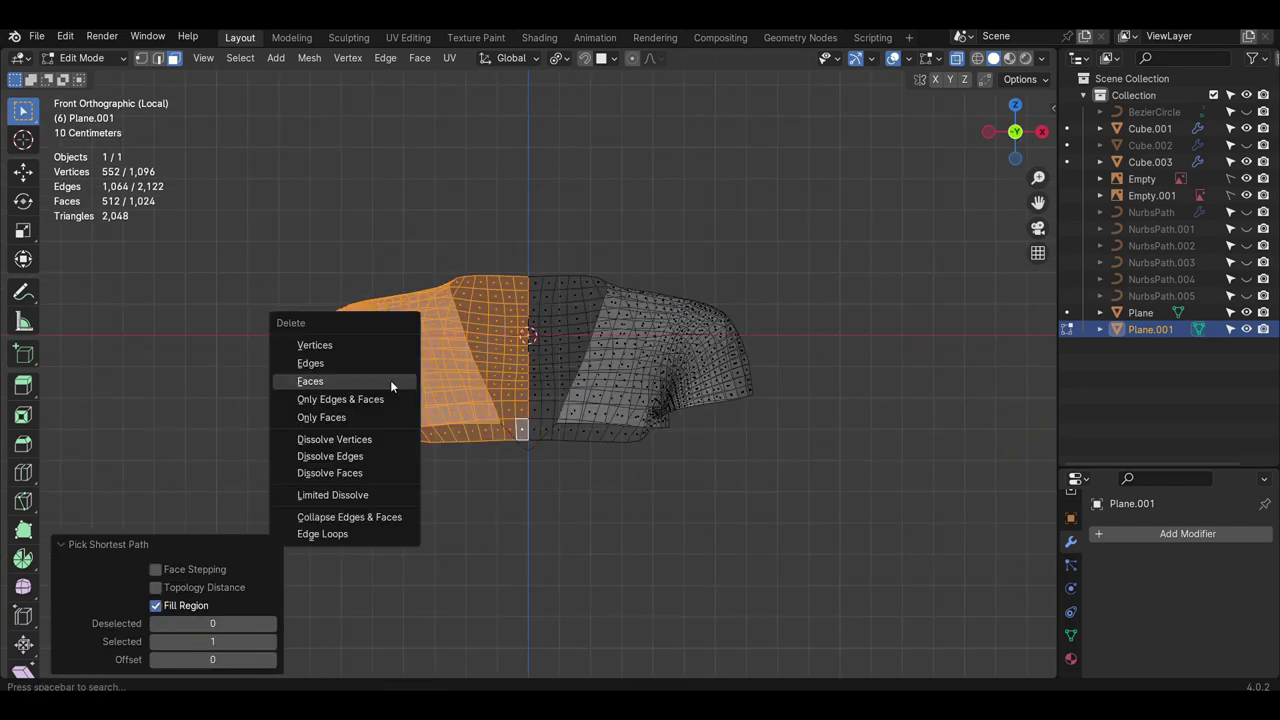
click(390, 380)
- Delete the leftover neckline vertices that extend past the centre line onto the removed half
key(Tab)
middle_drag(602, 383, 572, 455)
key(KP_1)
key(Tab)
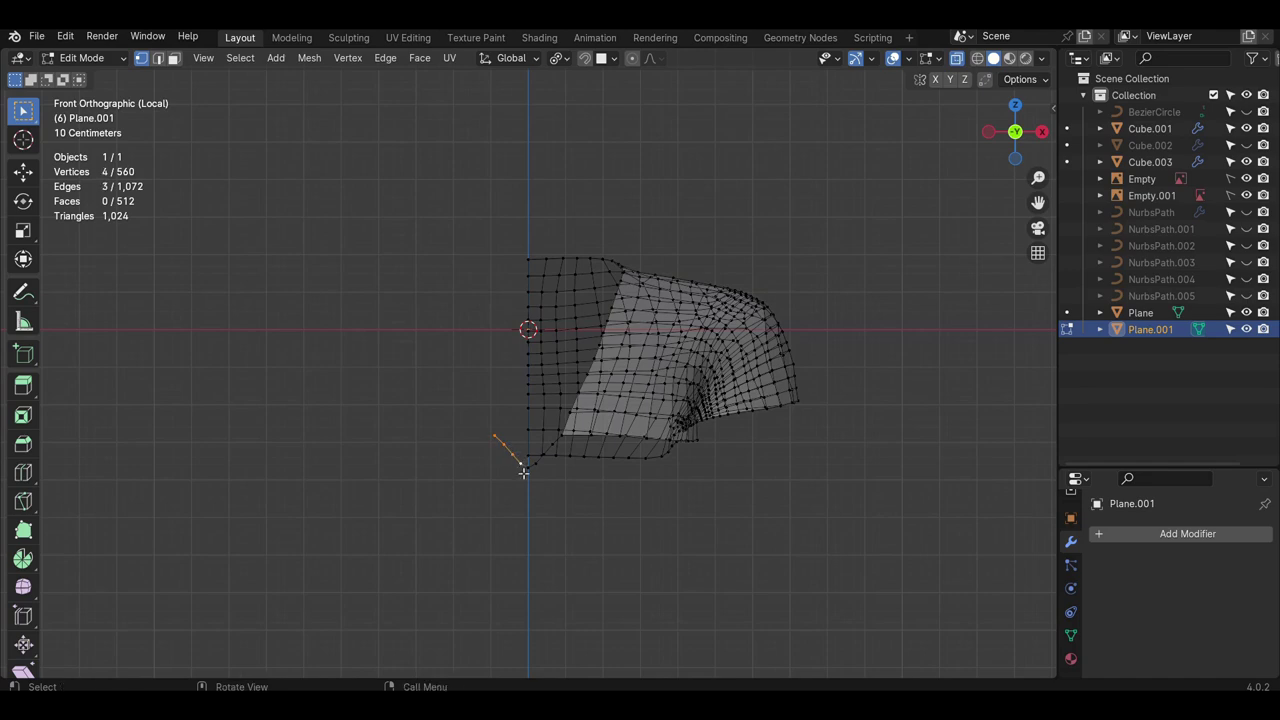
key(x)
key(v)
- Add a Mirror modifier on the X axis to the half shirt and enable Clipping
key(Tab)
click(1115, 534)
click(1115, 534)
click(1125, 557)
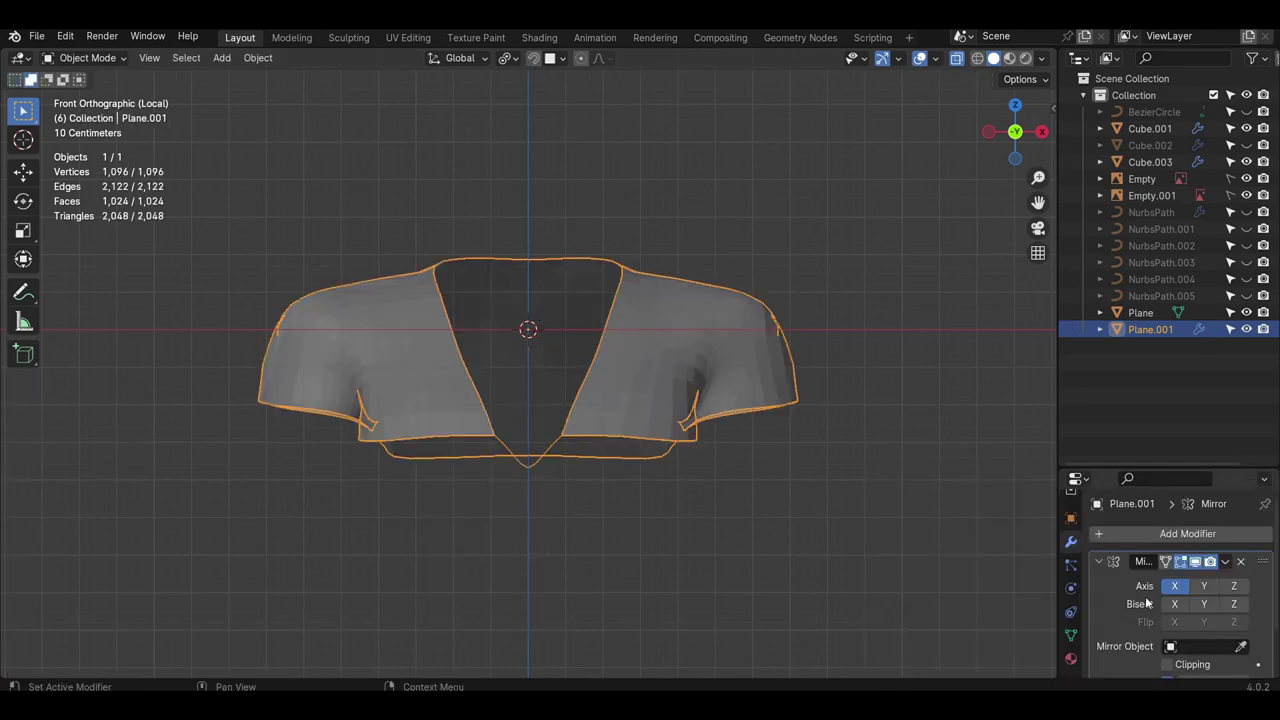
scroll(1147, 603, down, 3)
click(1167, 605)
- Leave the isolated view and return the shirt to Object Mode with X-ray off
key(KP_Divide)
key(Tab)
key(Tab)
click(88, 58)
click(90, 80)
key(alt+z)
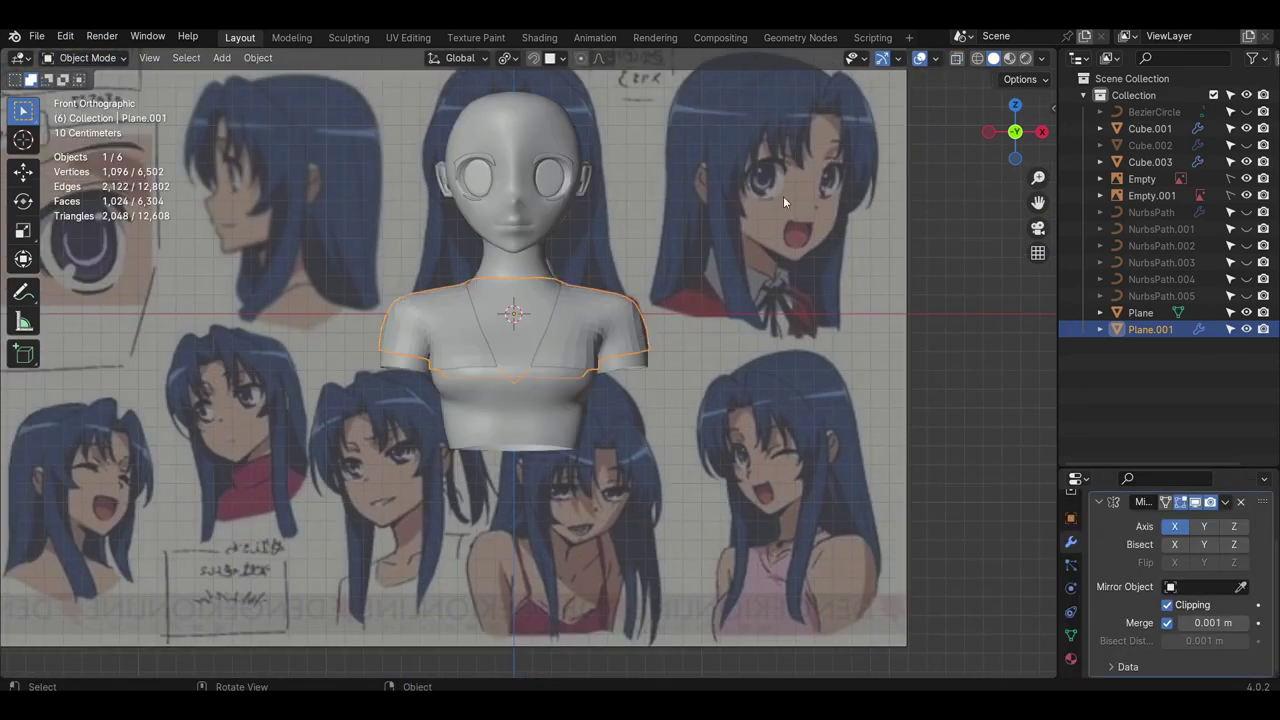
- Extrude the shirt's lower edge down along Z by about 0.07 m and scale the new row to about 0.95
middle_drag(783, 201, 479, 440)
key(Tab)
key(e)
key(z)
click(510, 462)
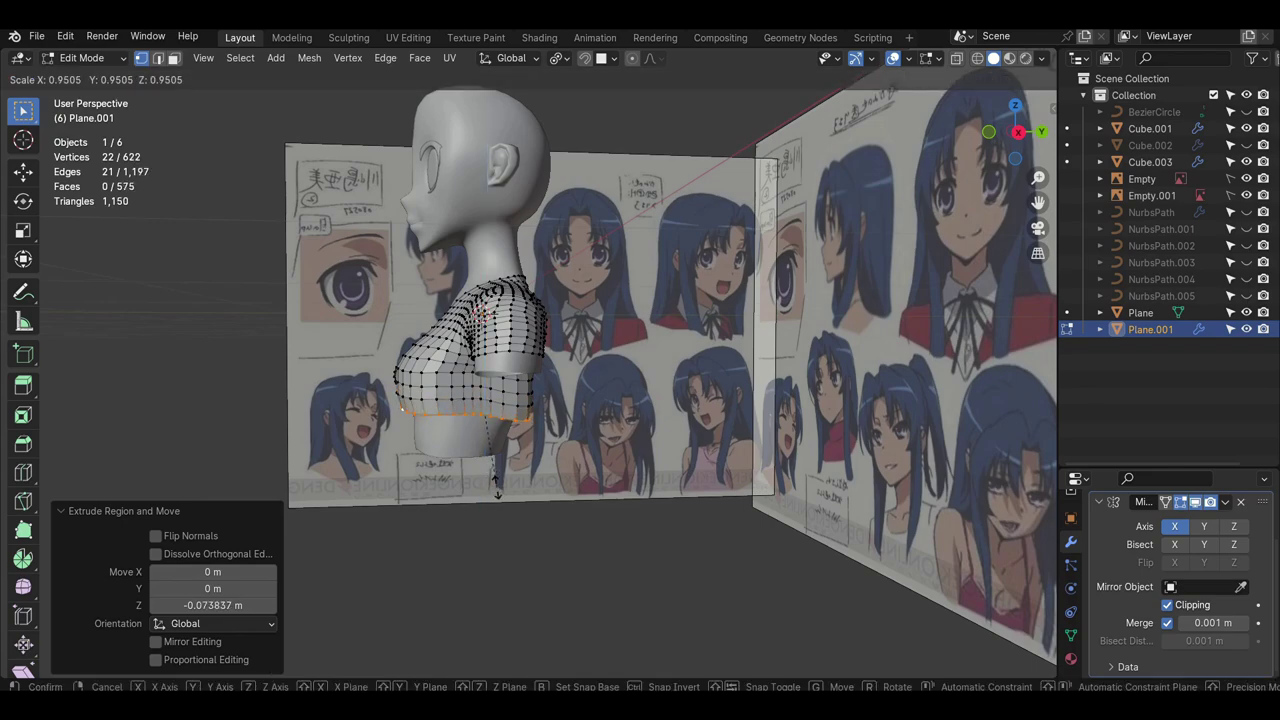
click(497, 487)
- Extrude the shirt's lower edge down along Z twice more to the torso's base and scale the last row
middle_drag(497, 487, 520, 403)
key(e)
key(z)
click(510, 491)
click(505, 487)
key(e)
key(z)
click(503, 495)
key(s)
click(503, 505)
- Fill faces below the V-neck between the neckline edges and the upper corner of the front gap
click(570, 500)
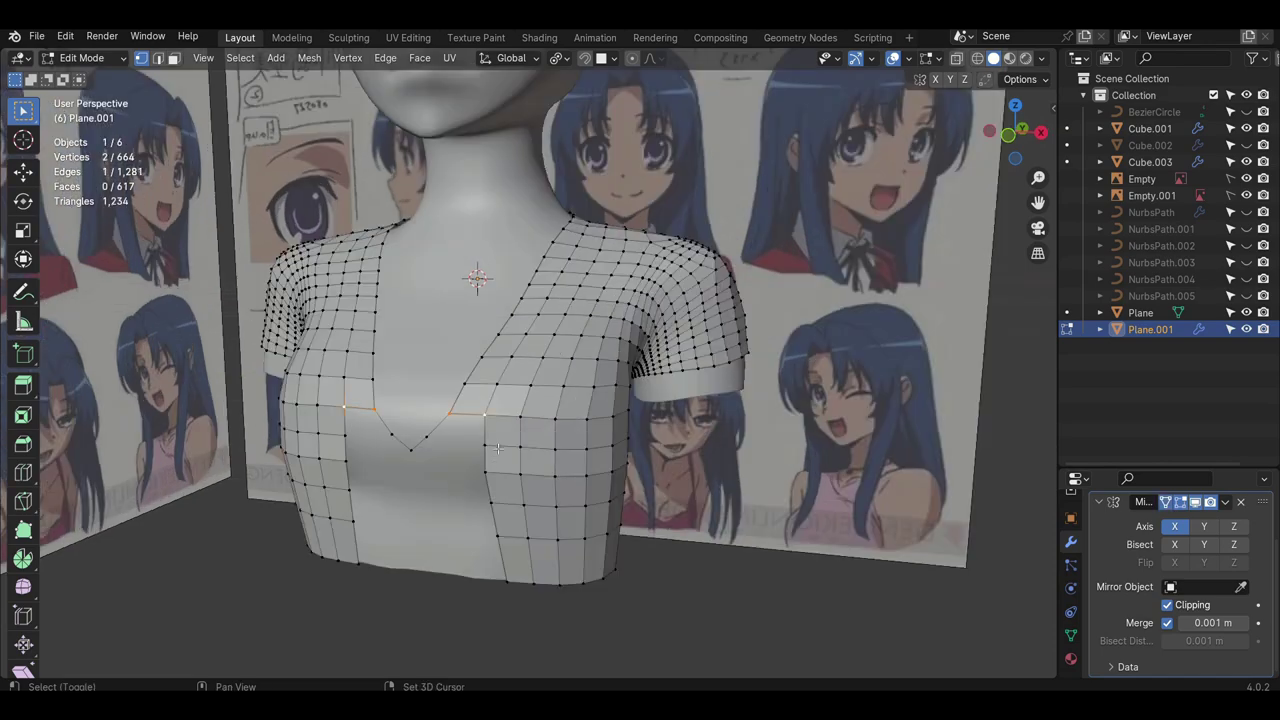
shift+click(485, 446)
shift+click(427, 437)
middle_drag(430, 438, 525, 450)
key(f)
key(f)
- Extrude the V-neck's tip vertex straight down along the centre line in three segments to the hem, the last about 0.10 m
key(1)
click(506, 468)
key(e)
click(508, 484)
key(g)
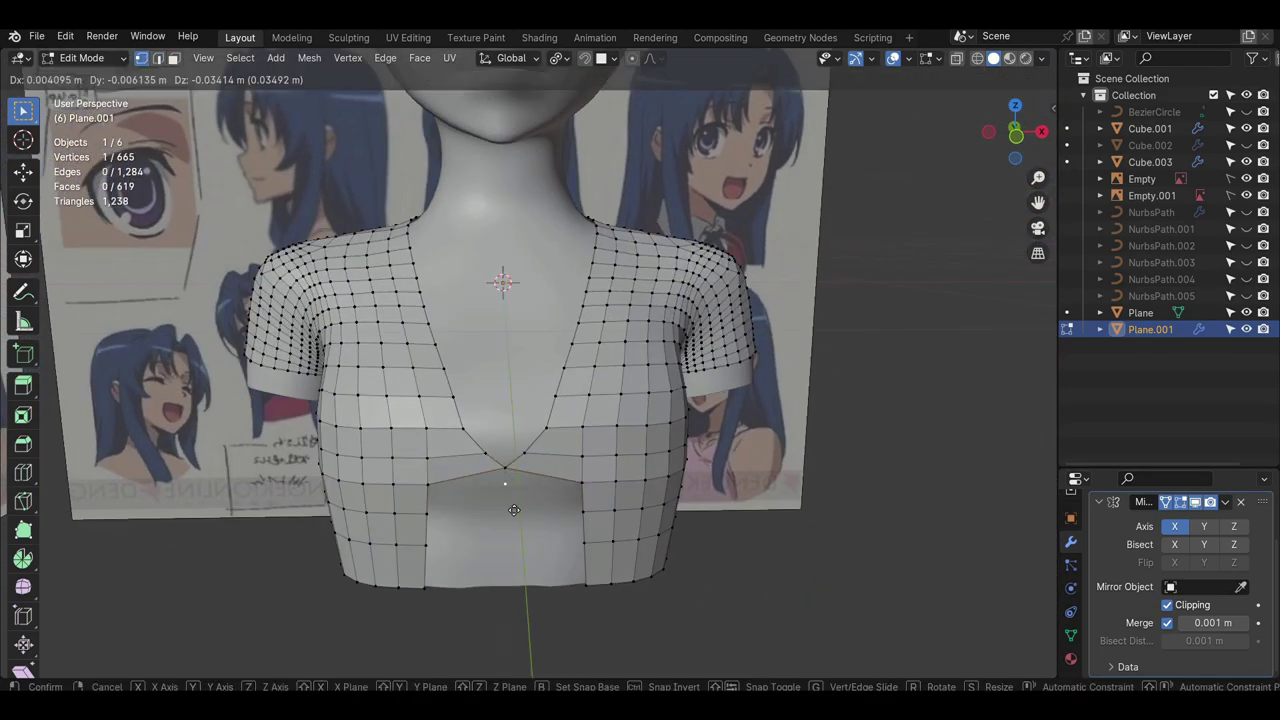
key(z)
click(511, 535)
key(e)
key(z)
click(507, 572)
key(e)
key(z)
click(504, 614)
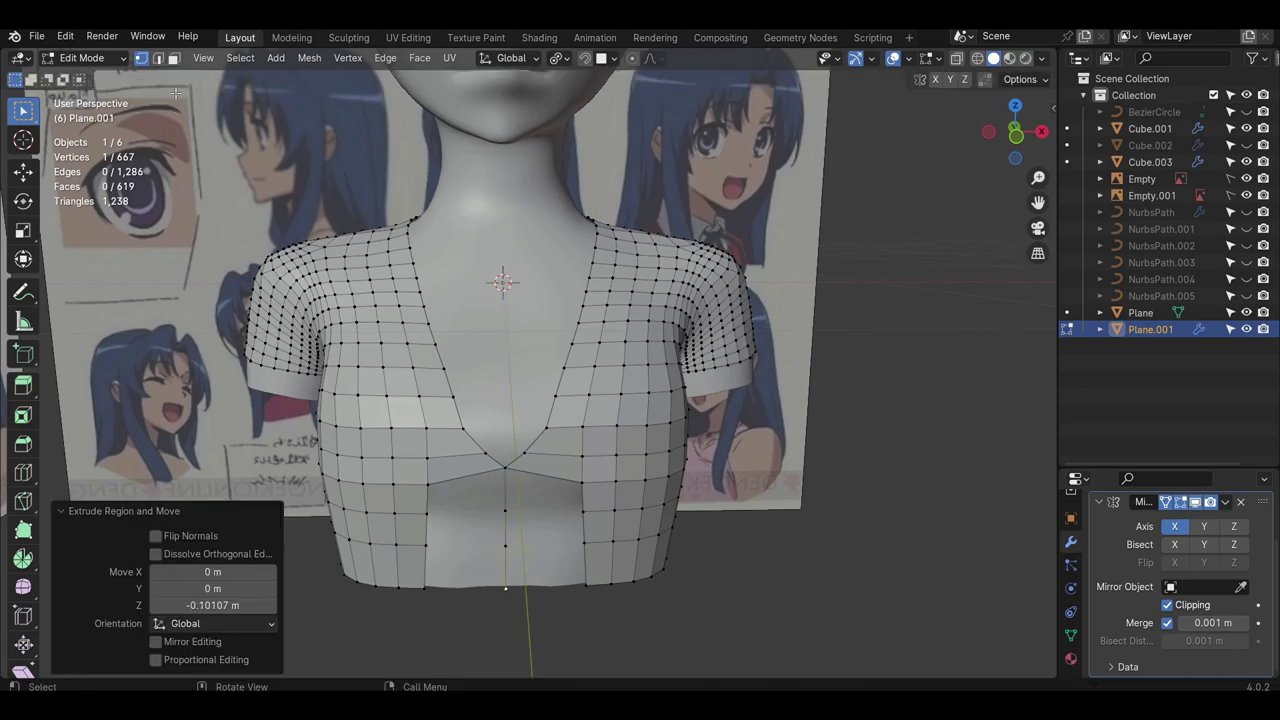
- Fill the remaining front gap with faces between the centre-line edges and the side panel
key(2)
click(559, 477)
middle_drag(556, 580, 451, 568)
scroll(451, 568, down, 2)
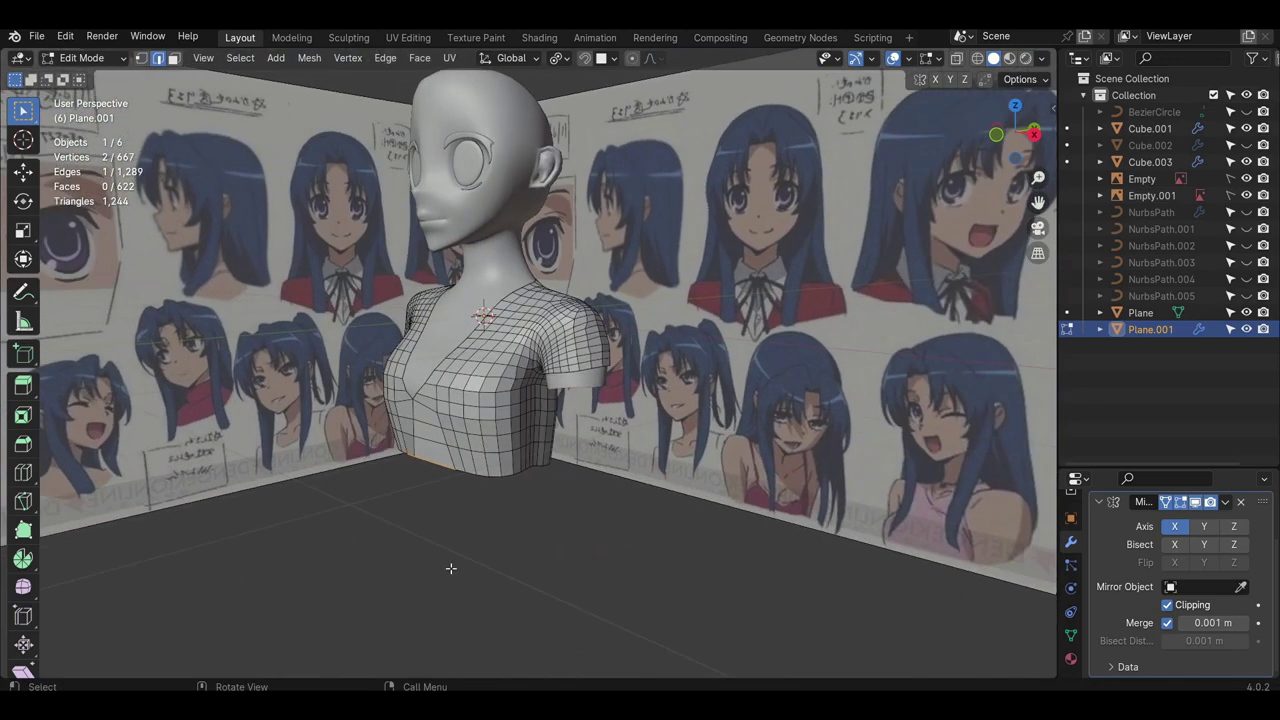
- Move the upper centre-line vertex below the V-neck back toward the torso
scroll(448, 560, up, 1)
key(1)
middle_drag(430, 480, 390, 465)
click(370, 422)
key(g)
click(390, 448)
- Move the next two centre-line vertices down the shirt's front back along Y toward the torso
click(371, 438)
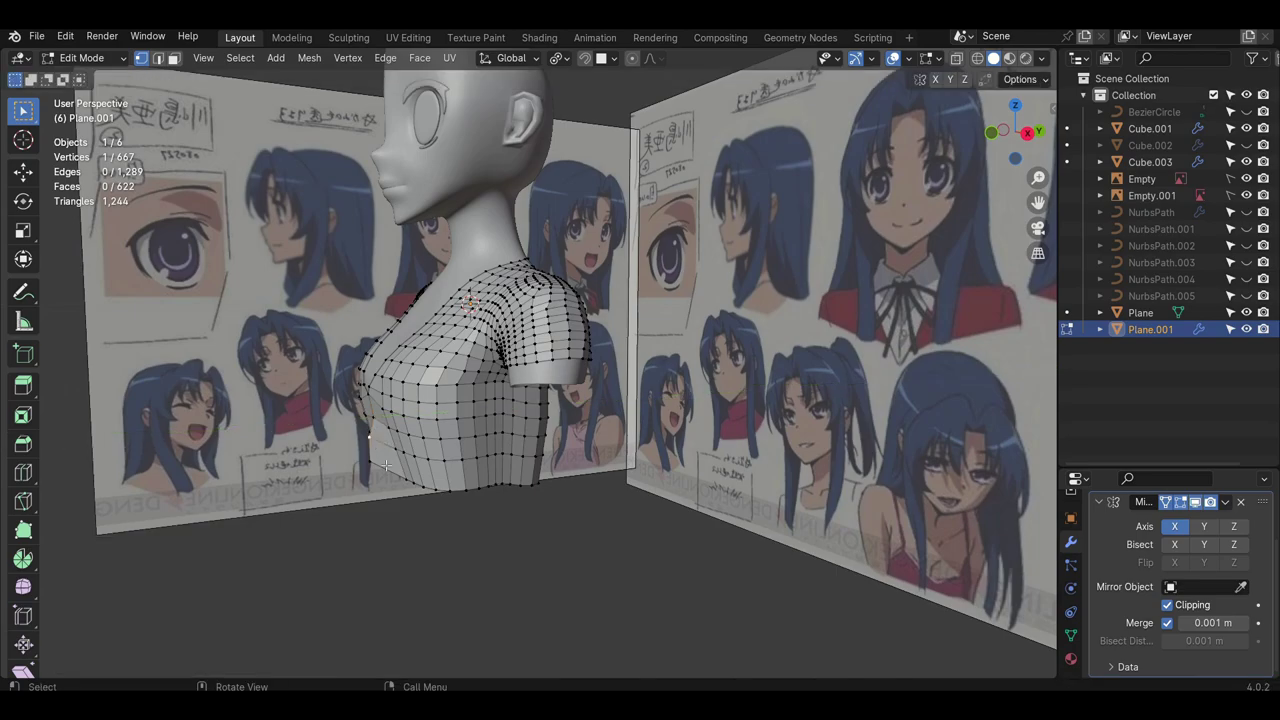
key(g)
key(y)
click(378, 448)
click(371, 461)
key(g)
key(y)
click(383, 464)
click(422, 555)
- Add one centred edge loop down the front panel beside the centre line and around the neckline
middle_drag(421, 556, 474, 543)
scroll(490, 520, up, 4)
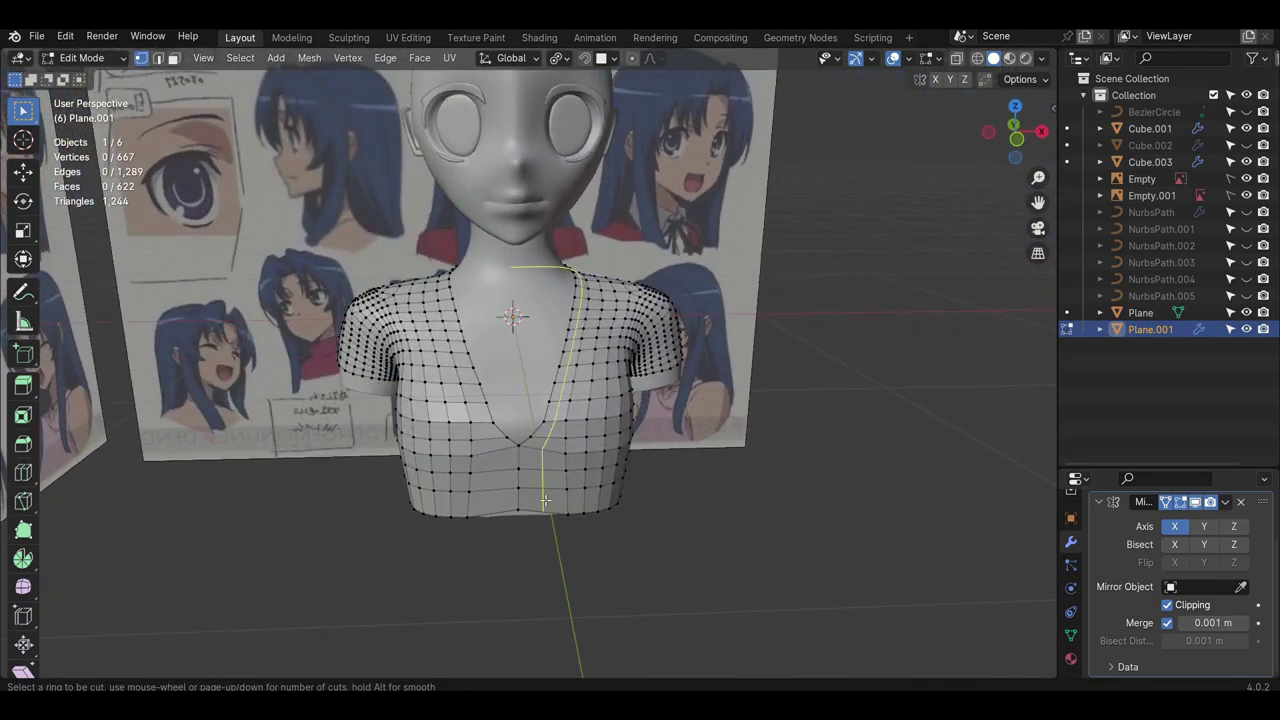
click(545, 500)
right_click(545, 500)
middle_drag(560, 505, 570, 465)
scroll(600, 450, up, 2)
alt+click(695, 368)
alt+click(698, 366)
middle_drag(696, 392, 688, 410)
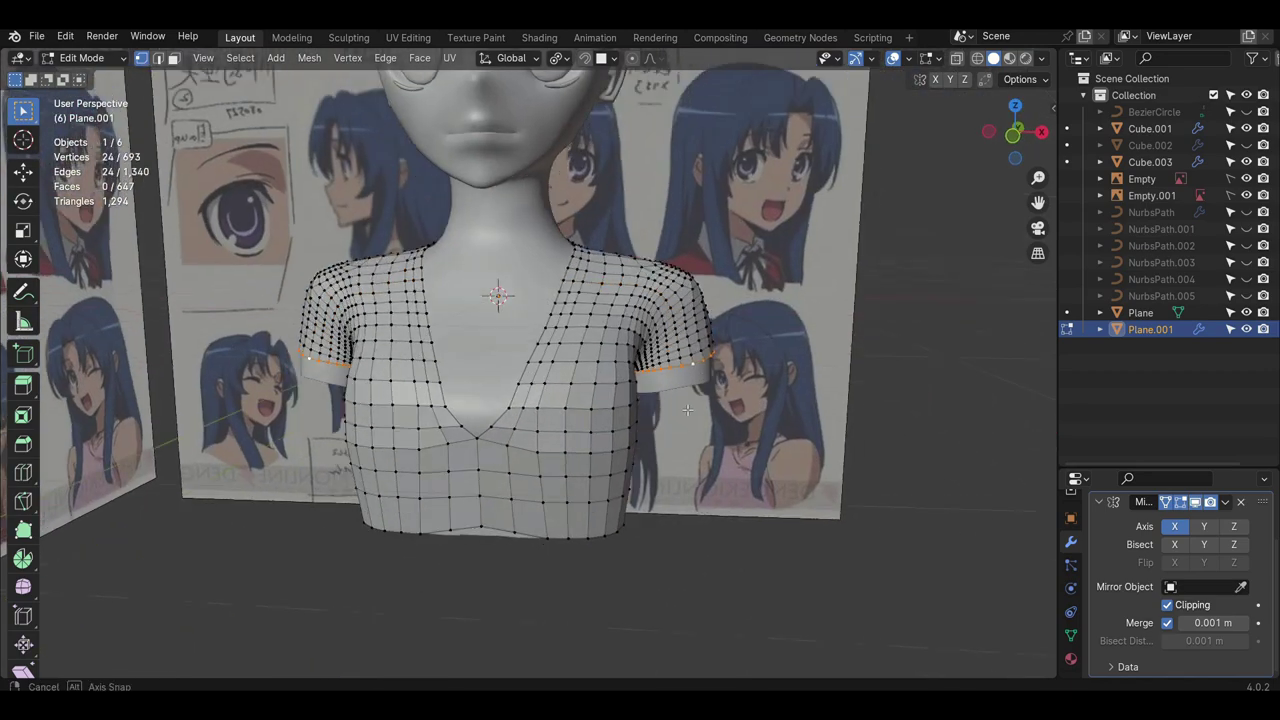
click(687, 409)
scroll(687, 409, down, 2)
key(KP_1)
click(957, 59)
click(957, 59)
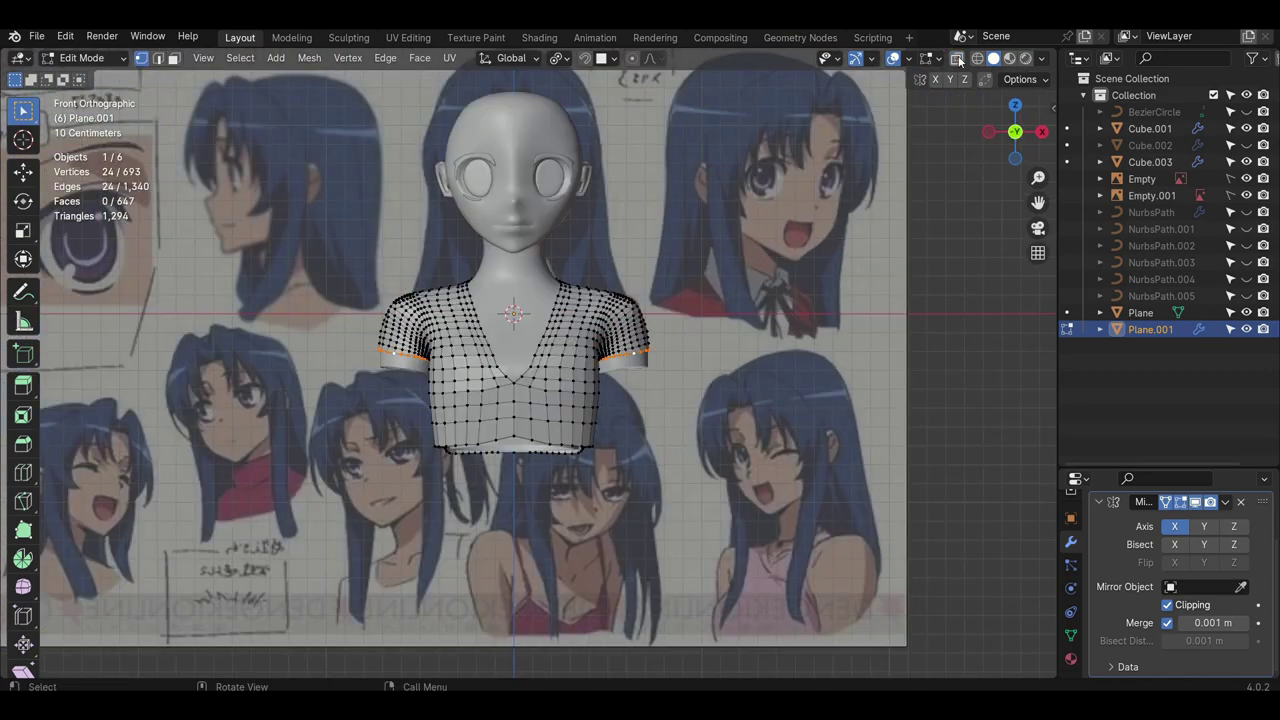
- Move the vertex row across the bust, from neckline to side, forward about 0.03 m along Y and readjust it along Y
middle_drag(650, 345, 552, 391)
ctrl+click(552, 391)
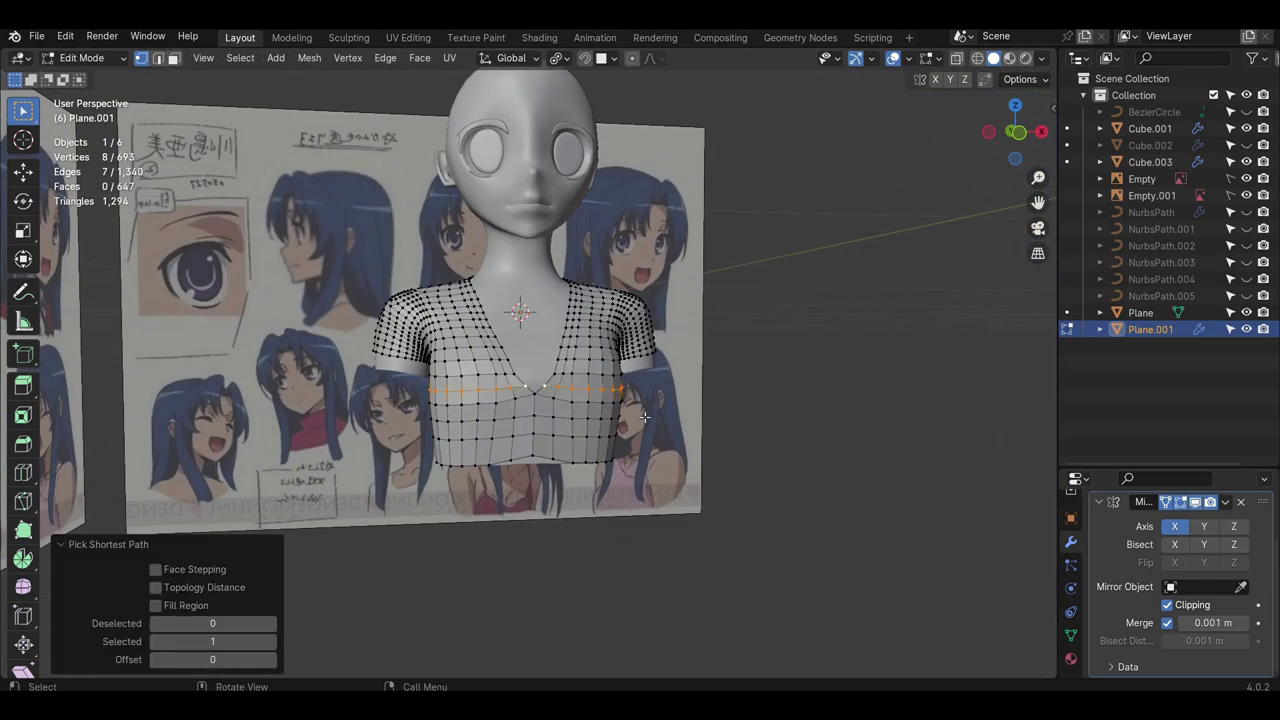
middle_drag(644, 416, 498, 413)
key(KP_3)
click(446, 400)
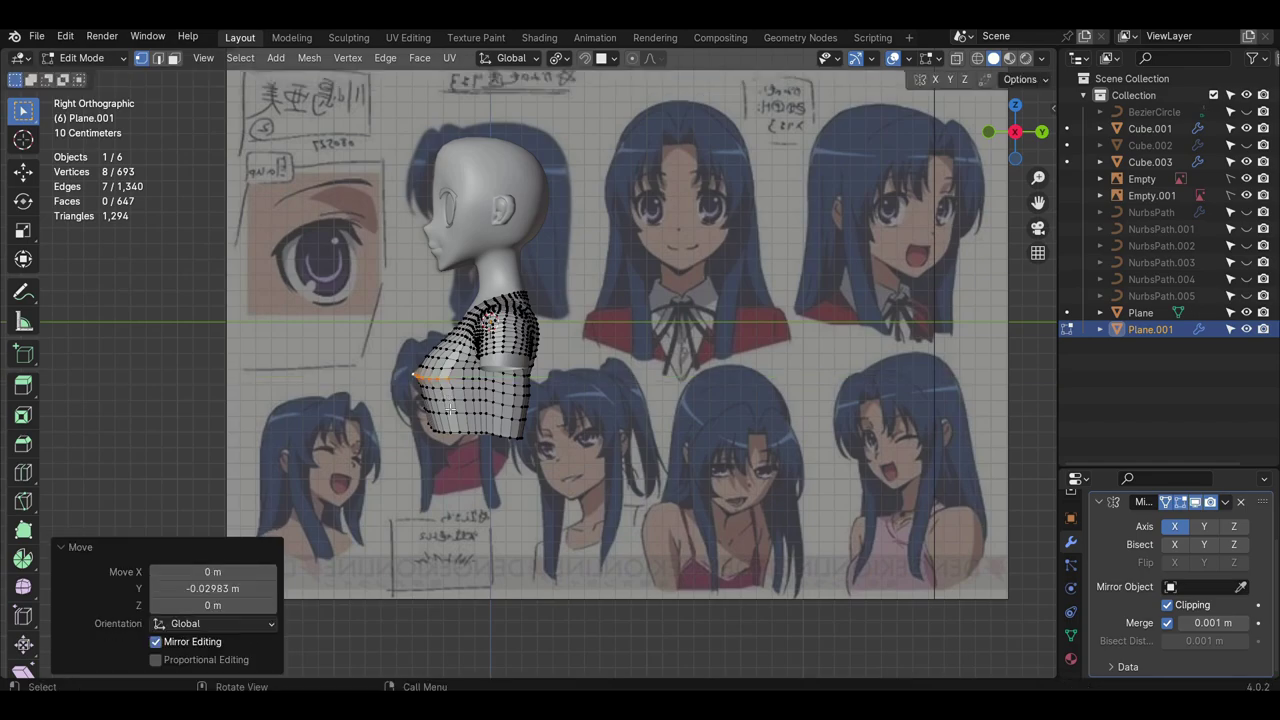
scroll(446, 402, up, 1)
key(g)
key(y)
click(440, 405)
click(320, 434)
- Select the front vertex row just below the bust and shift it along Y to shape the side profile
middle_drag(320, 436, 346, 432)
click(448, 410)
middle_drag(430, 412, 496, 472)
ctrl+click(574, 411)
key(KP_3)
key(g)
key(y)
click(456, 442)
- Select the following vertex row down the shirt's front and shift it along Y to even out the profile
click(588, 486)
click(480, 434)
ctrl+click(592, 418)
key(KP_3)
key(g)
key(y)
click(430, 432)
- Select the front vertex row along the shirt's hem and nudge it slightly forward along Y
click(374, 428)
click(410, 448)
ctrl+click(464, 446)
middle_drag(510, 478, 443, 459)
key(KP_3)
click(447, 493)
key(alt+a)
click(443, 459)
ctrl+click(440, 462)
key(KP_3)
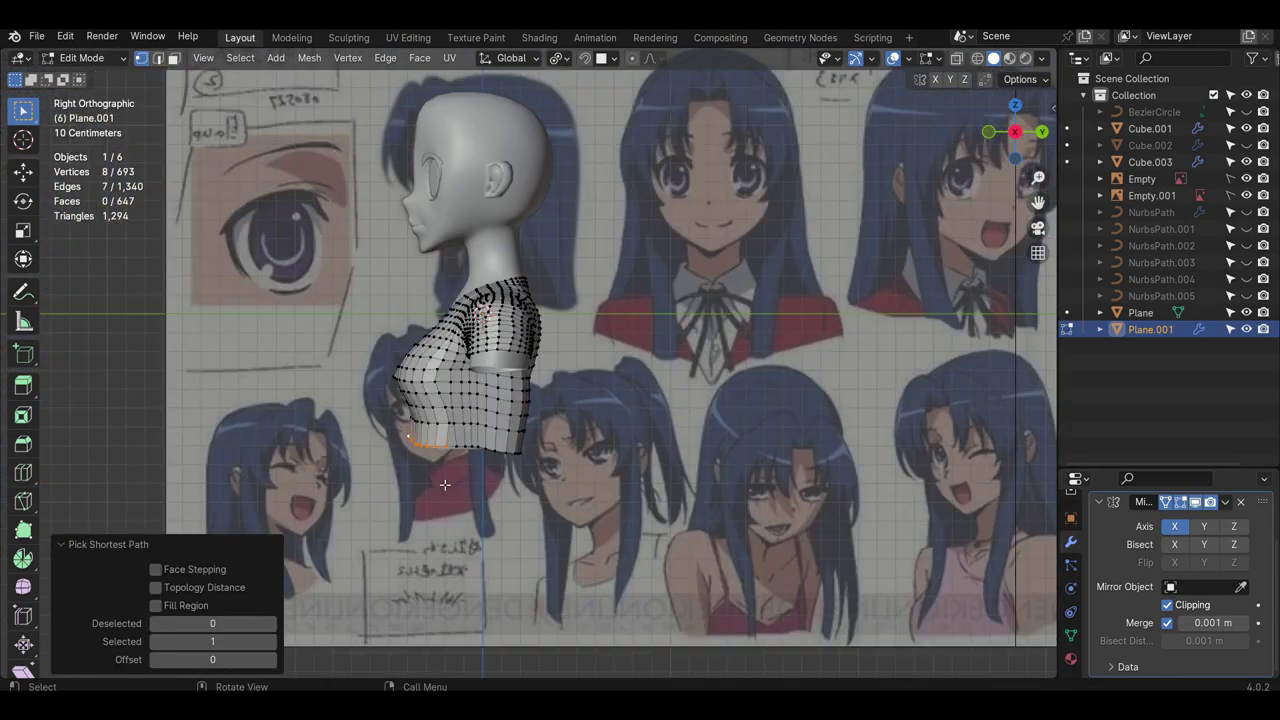
key(g)
key(y)
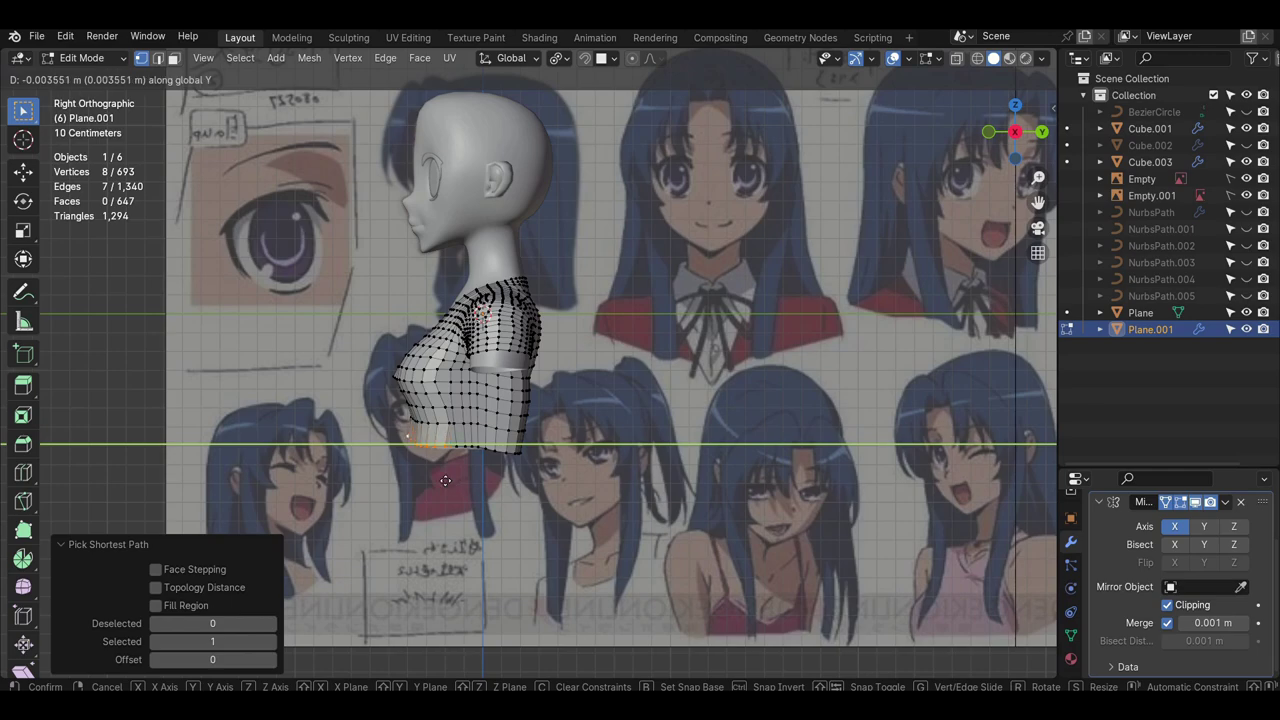
click(445, 481)
- Slide a single vertex on the shirt's lower side along its edge to even the spacing
scroll(440, 476, up, 2)
click(409, 451)
key(g)
key(g)
click(408, 450)
click(410, 432)
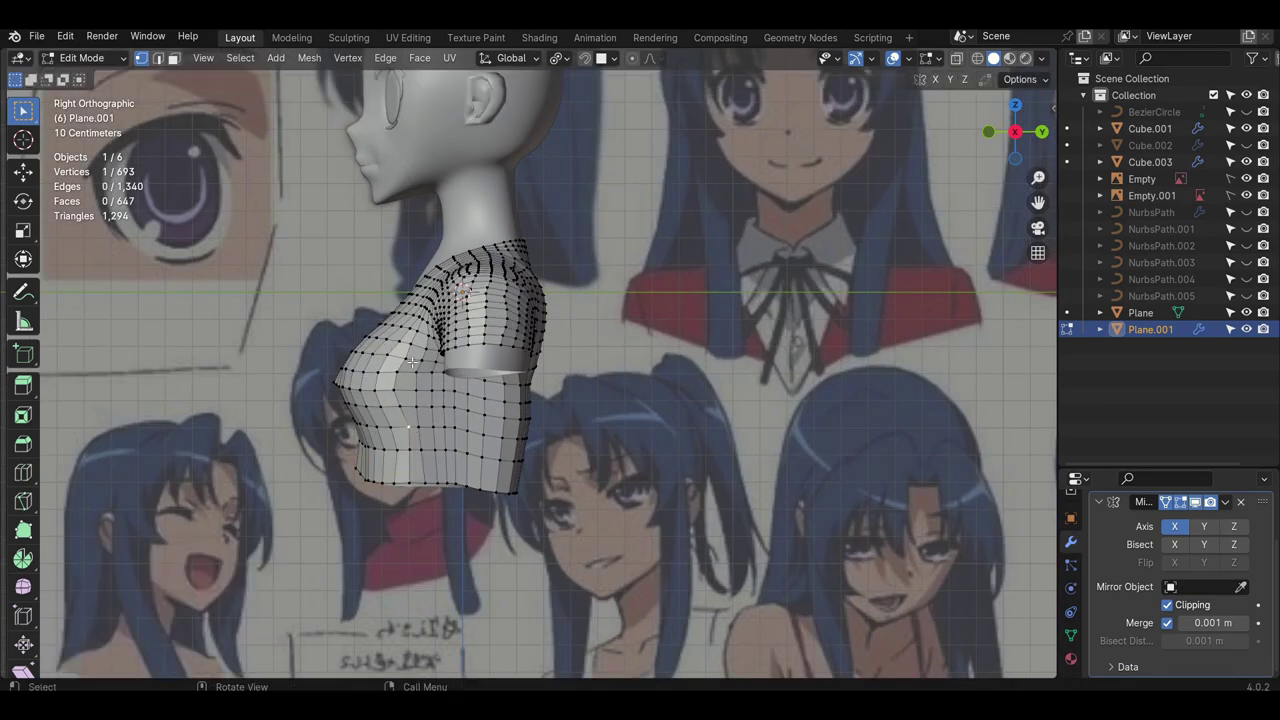
- Switch the shirt to Sculpt Mode with the Grab brush, enable X symmetry and set the brush radius to 151 px
mouse_move(411, 362)
middle_down()
mouse_move(481, 413)
mouse_move(545, 430)
mouse_move(571, 477)
middle_up()
scroll(466, 413, down, 3)
scroll(571, 477, up, 2)
click(86, 58)
click(114, 113)
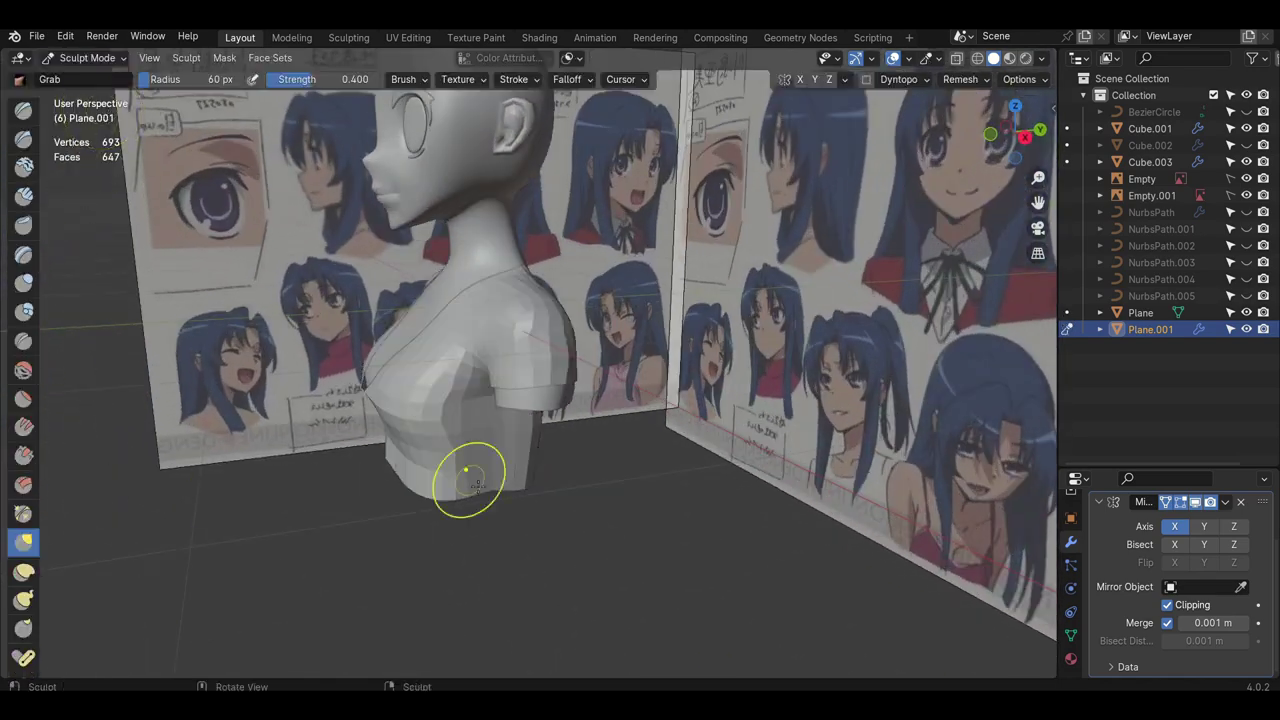
middle_drag(469, 480, 450, 462)
key(KP_3)
middle_drag(588, 408, 730, 420)
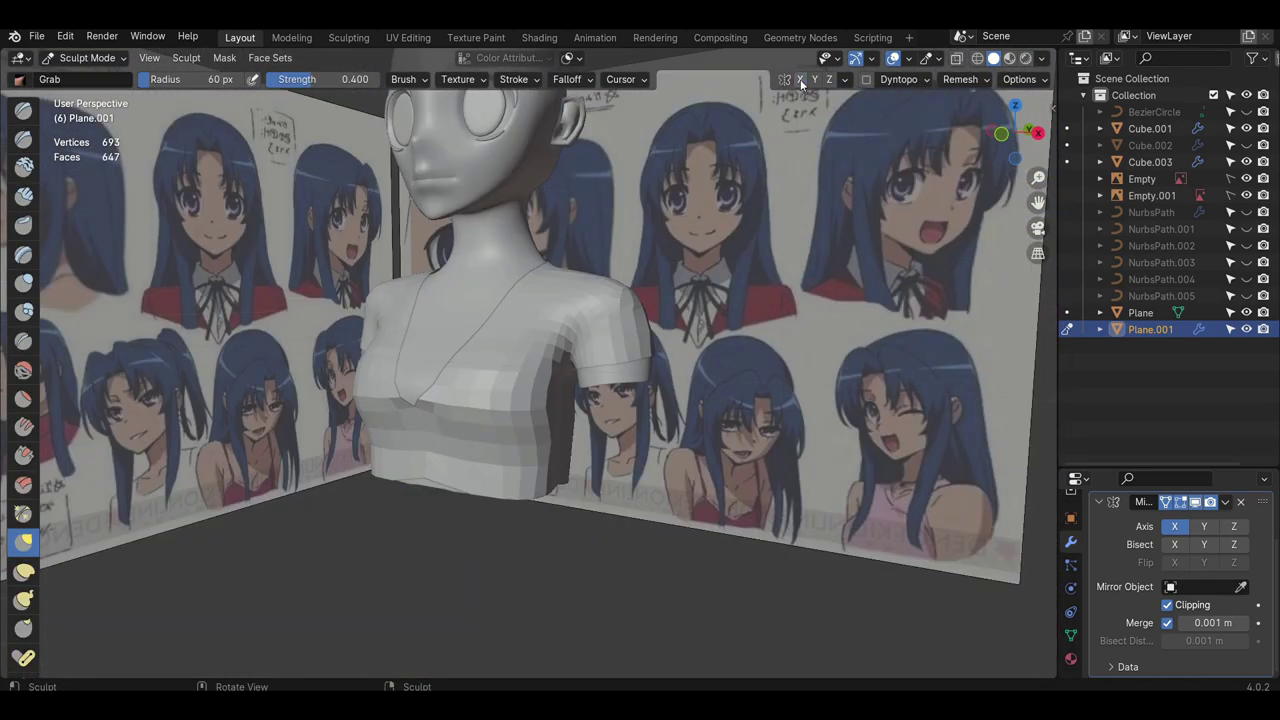
click(800, 79)
key(f)
click(690, 370)
- Reshape the shirt's lower side and back with the Grab brush at about 70 to 83 px radius
middle_drag(640, 400, 580, 400)
key(KP_3)
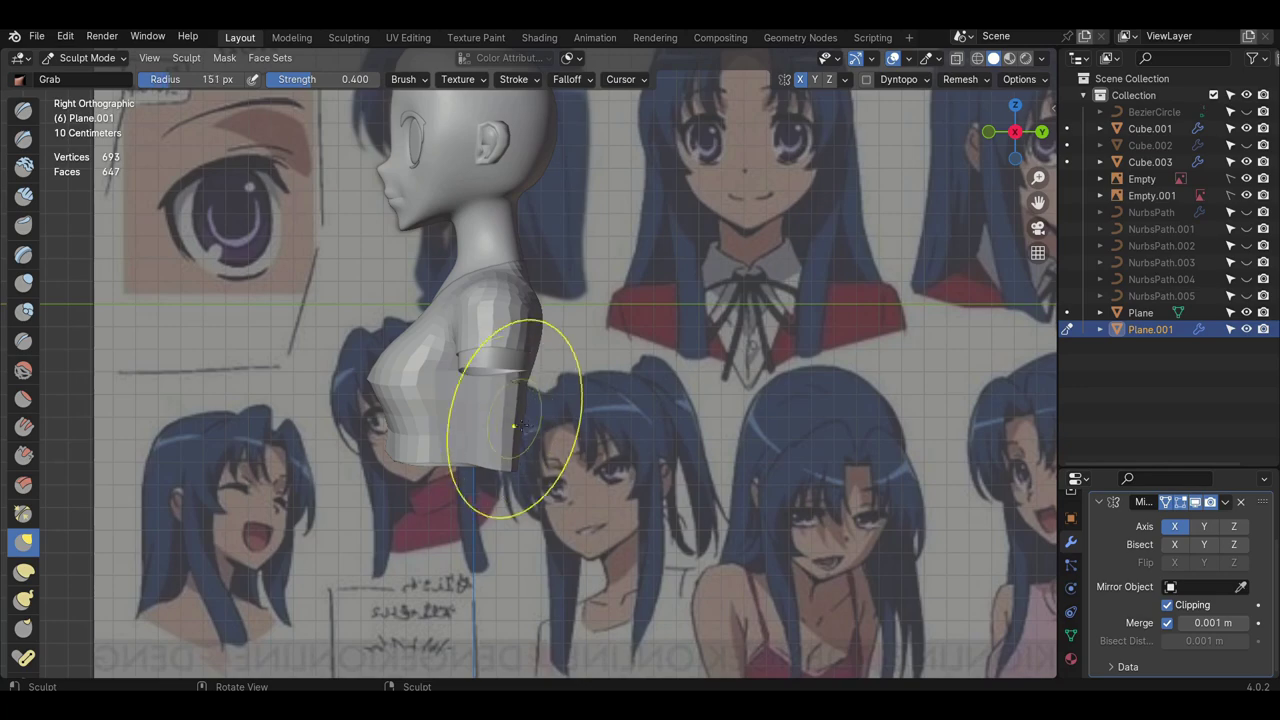
middle_drag(497, 467, 535, 380)
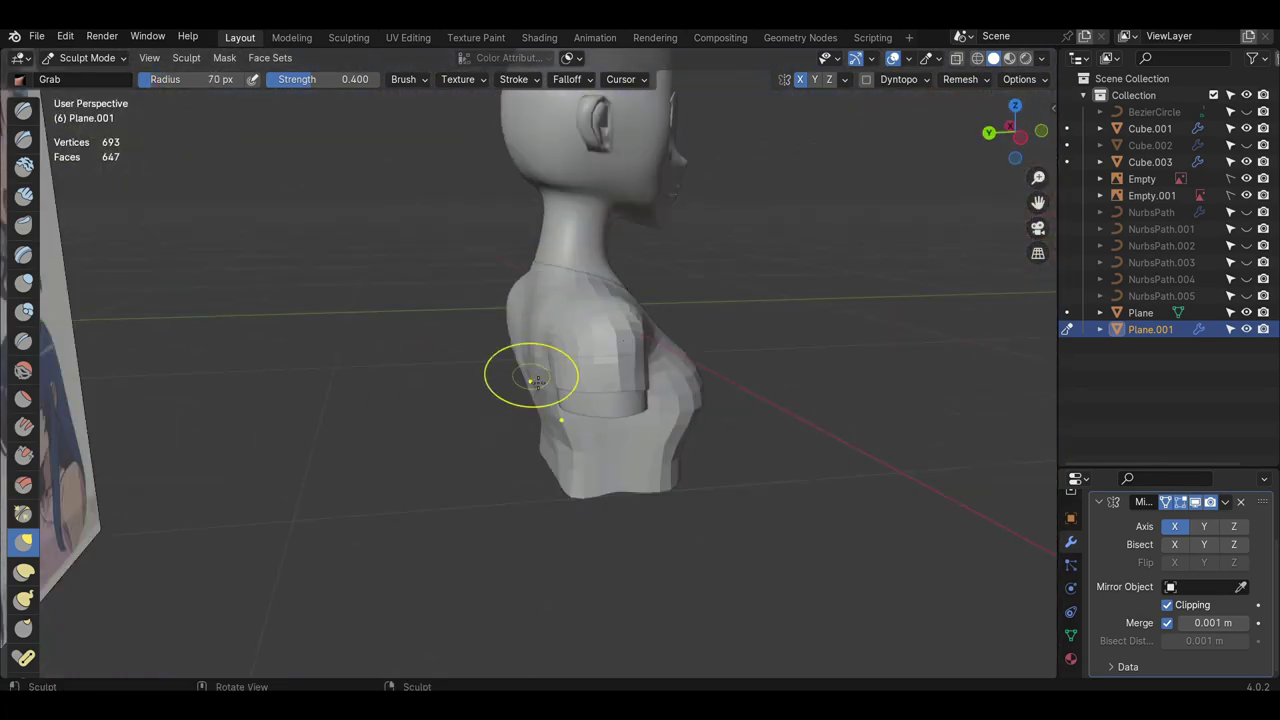
mouse_move(563, 453)
middle_down()
mouse_move(529, 400)
mouse_move(481, 437)
mouse_move(543, 400)
mouse_move(497, 417)
mouse_move(545, 414)
mouse_move(505, 428)
mouse_move(608, 371)
mouse_move(540, 400)
mouse_move(533, 427)
mouse_move(500, 418)
mouse_move(532, 399)
middle_up()
scroll(560, 400, up, 3)
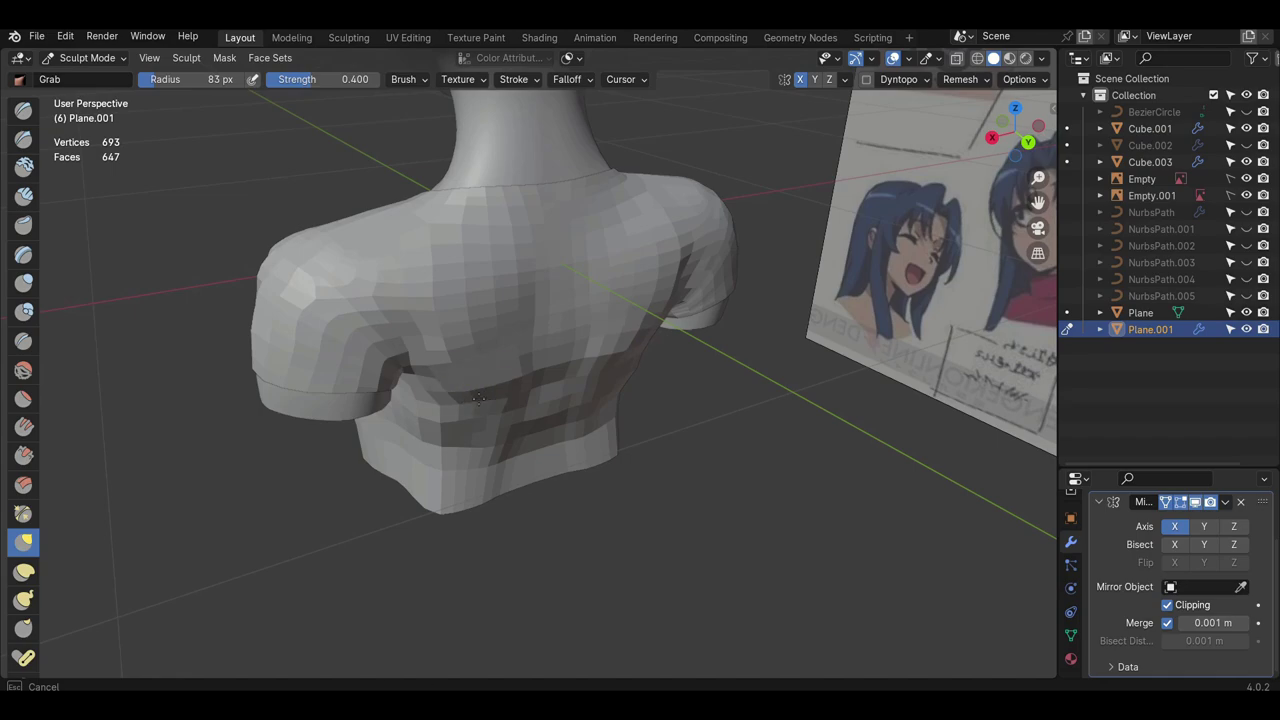
mouse_move(518, 371)
middle_down()
mouse_move(633, 401)
mouse_move(634, 324)
middle_up()
- In Edit Mode, select the shirt faces bordering the V neckline, from the front hem up over the shoulders
key(KP_1)
key(Tab)
drag(538, 417, 560, 467)
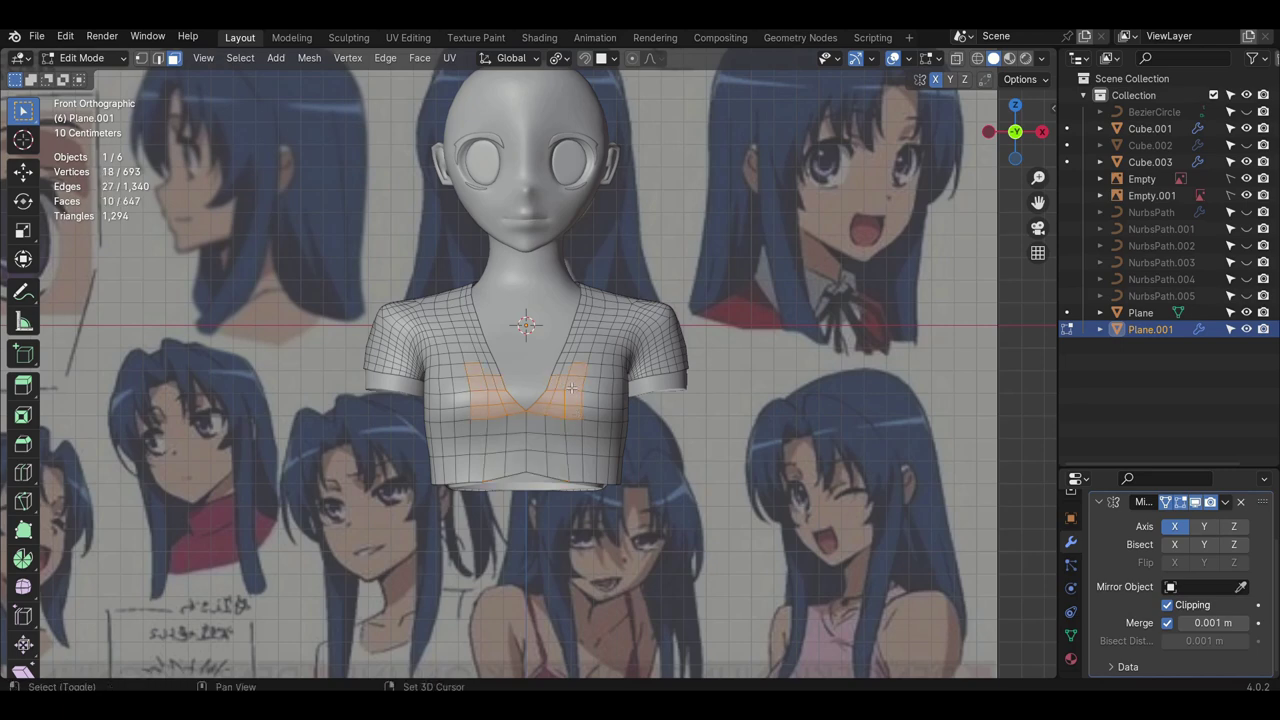
middle_drag(577, 341, 586, 405)
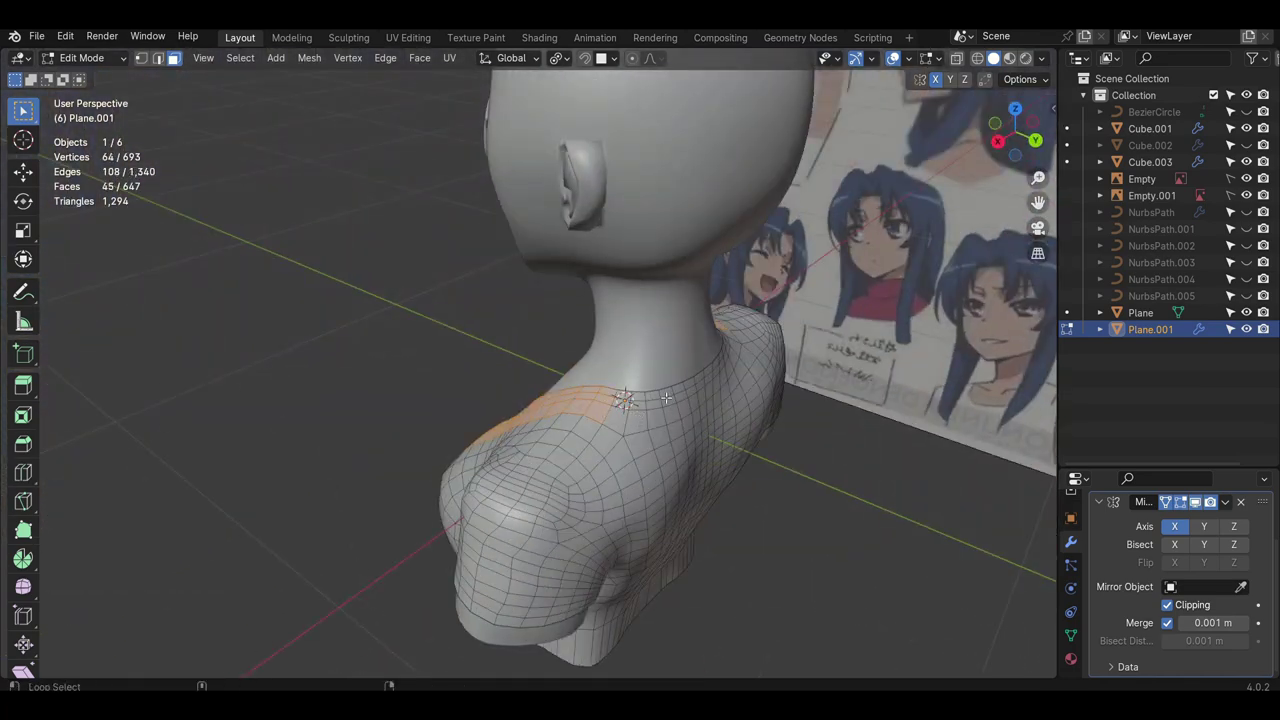
middle_drag(662, 420, 338, 421)
- Duplicate the selected neckline faces in place, scale the copy slightly and separate it into its own collar object
key(shift+d)
right_click(566, 449)
key(s)
click(598, 471)
scroll(590, 462, up, 4)
key(KP_1)
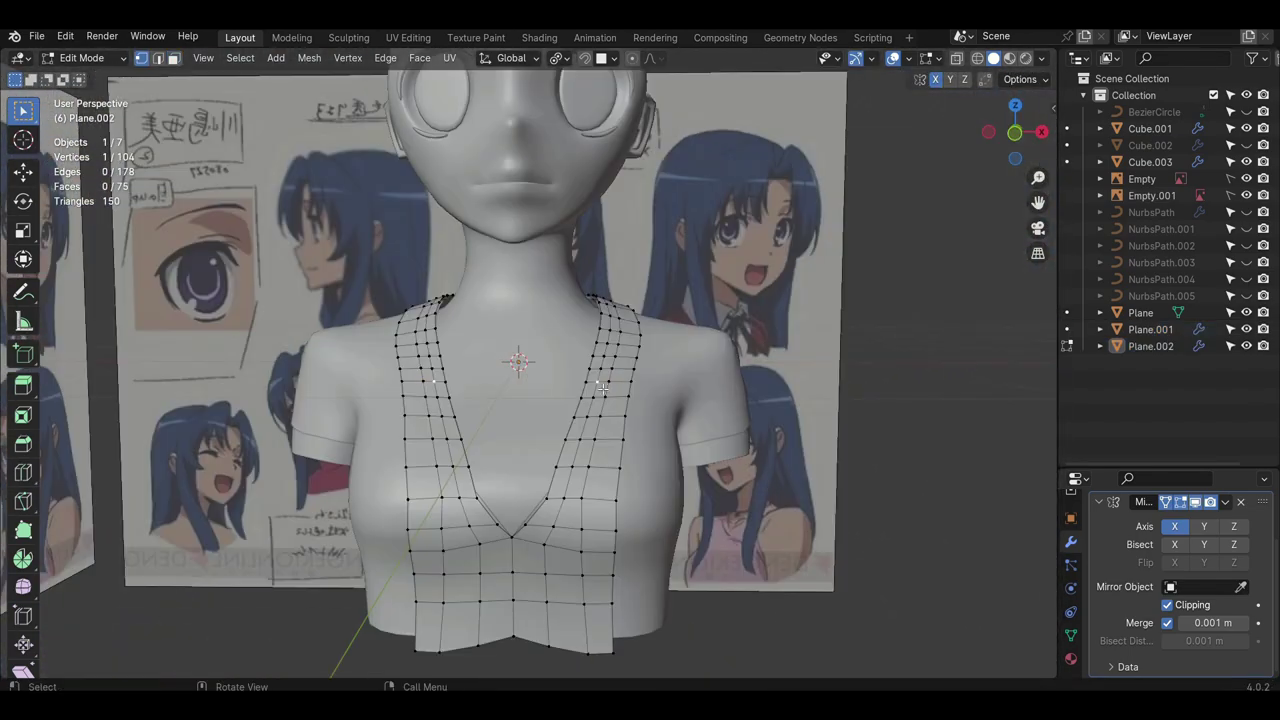
- Slide and nudge vertices halfway down the collar's front strip to angle the edge loop for a lapel notch
key(shift+v)
click(609, 383)
key(shift+v)
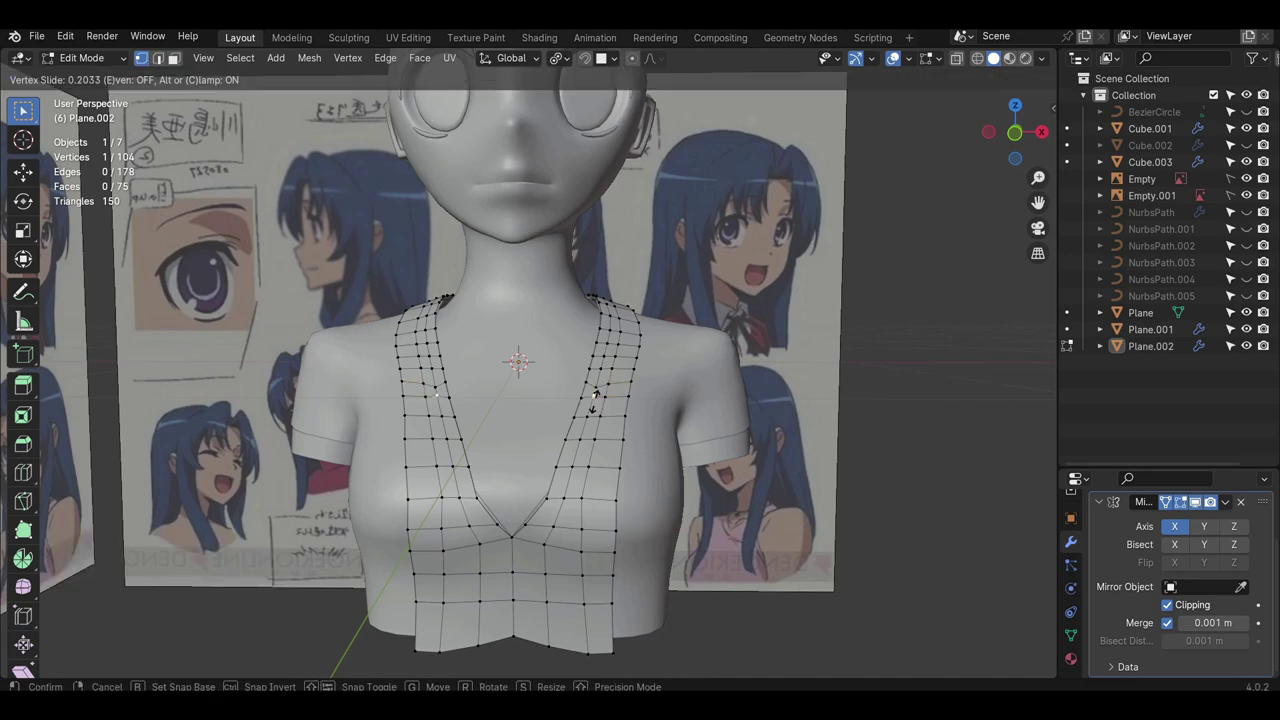
click(603, 408)
key(g)
click(618, 401)
middle_drag(618, 401, 662, 366)
- Delete the two outer faces halfway down the collar strip to cut a lapel notch
scroll(619, 394, up, 1)
key(3)
click(604, 388)
shift+click(620, 386)
key(x)
click(587, 327)
scroll(610, 360, down, 3)
scroll(629, 400, up, 3)
- Slide the collar's outer-edge vertices above the notch inward along their edges to narrow the upper strip
key(1)
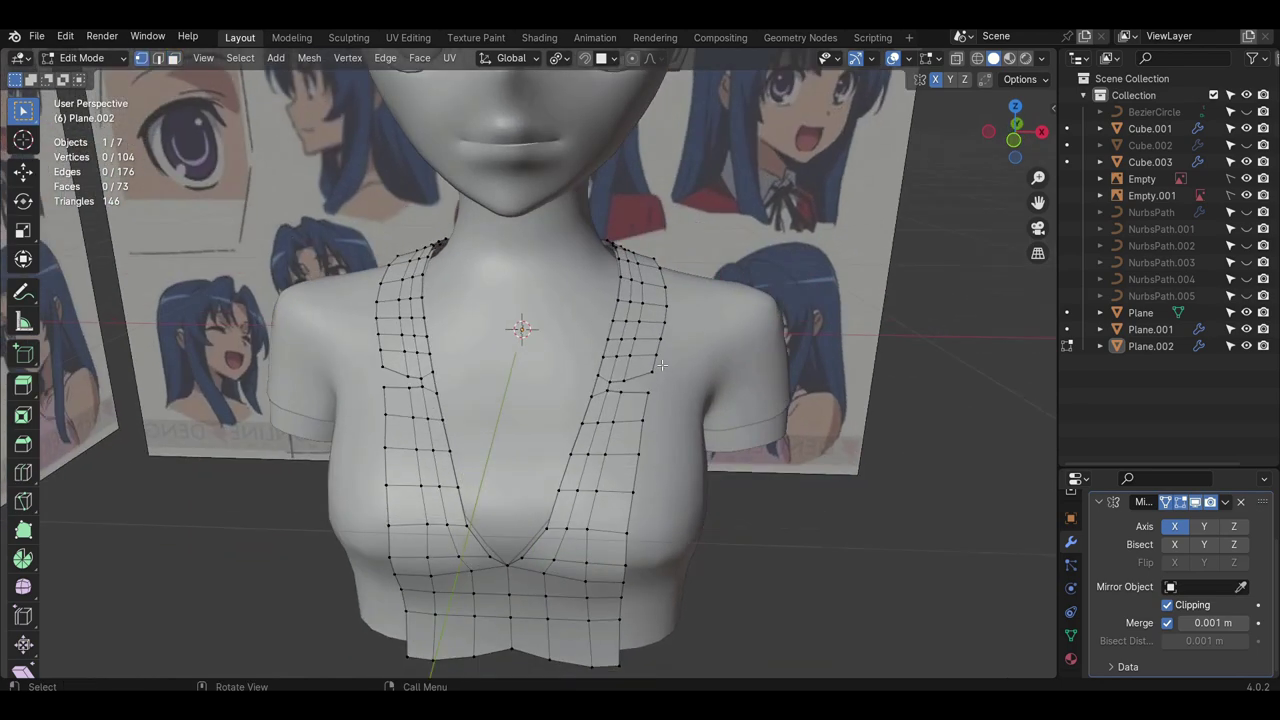
key(g)
key(g)
click(651, 341)
click(671, 325)
key(g)
key(g)
click(652, 327)
click(672, 315)
key(g)
key(g)
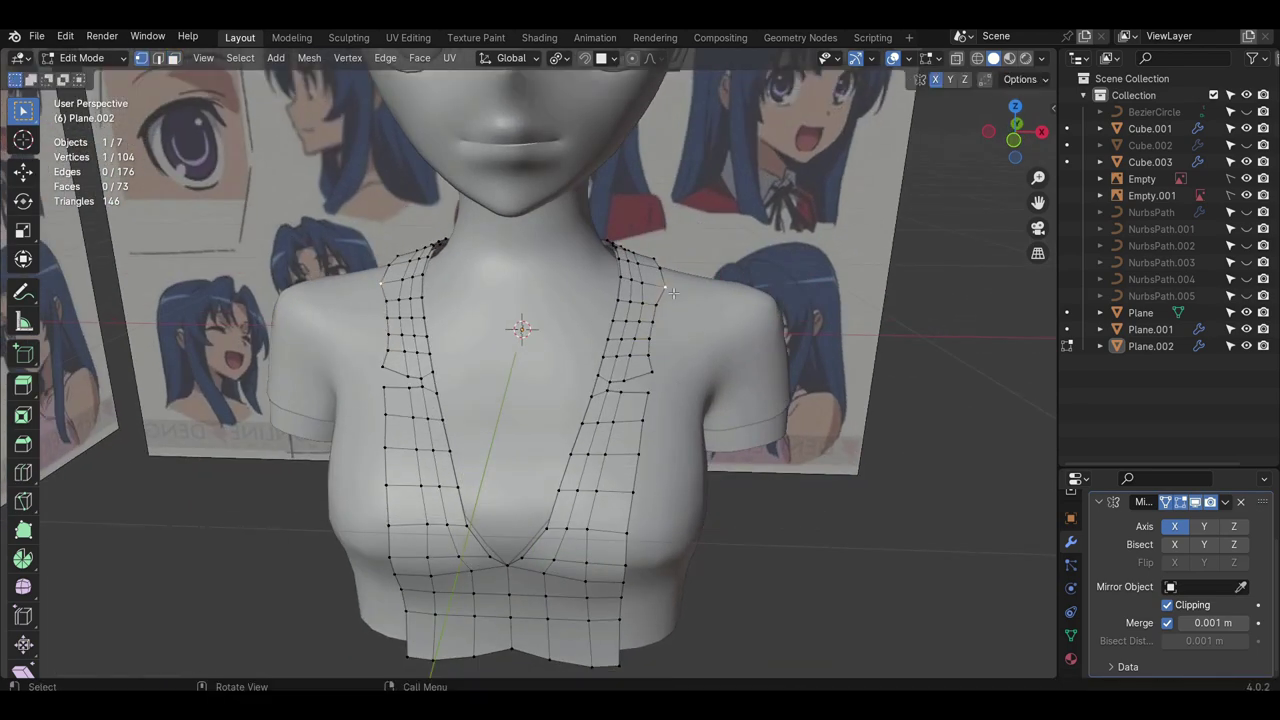
key(g)
key(g)
click(655, 292)
- Slide the collar's outer-edge vertices near the top of the shoulder inward to continue the narrowed outline
middle_drag(655, 292, 566, 382)
click(730, 392)
key(g)
key(g)
click(722, 384)
click(760, 350)
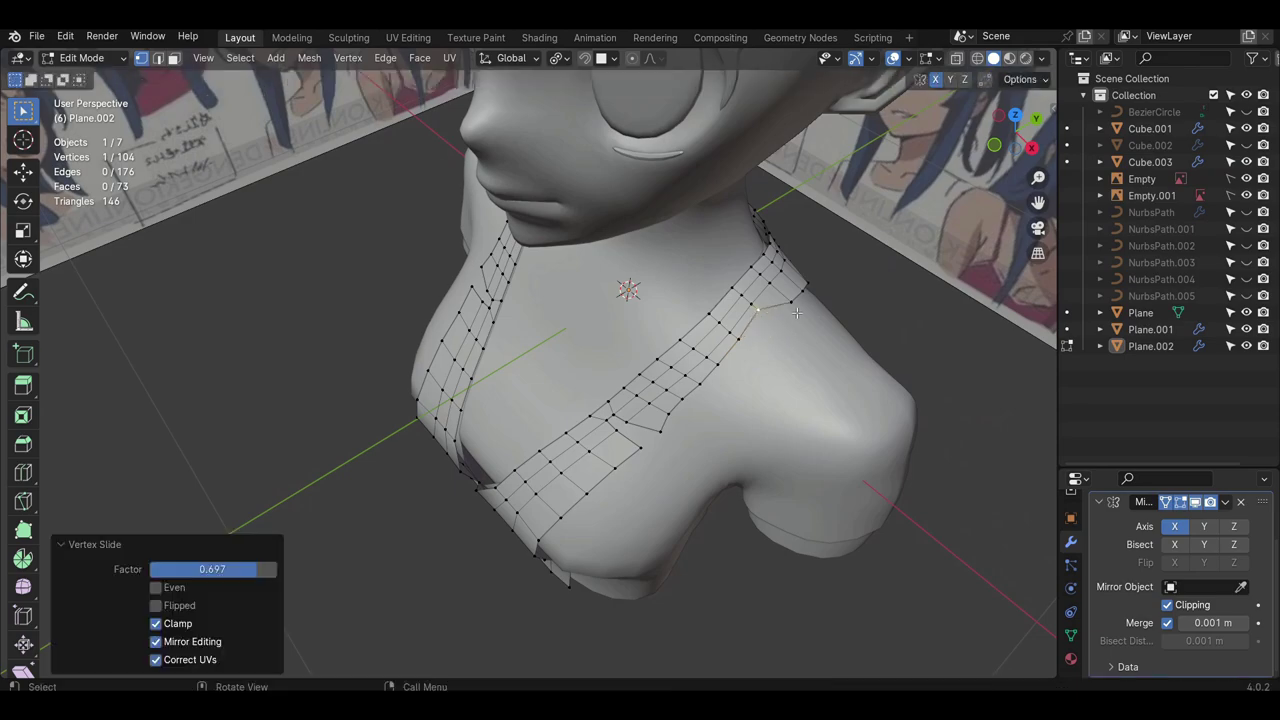
middle_drag(797, 313, 815, 385)
key(g)
key(g)
click(825, 412)
- Slide the collar vertices in the shoulder area along their edges to smooth the strip's outer curve
click(773, 348)
key(g)
key(g)
click(784, 392)
click(809, 320)
key(g)
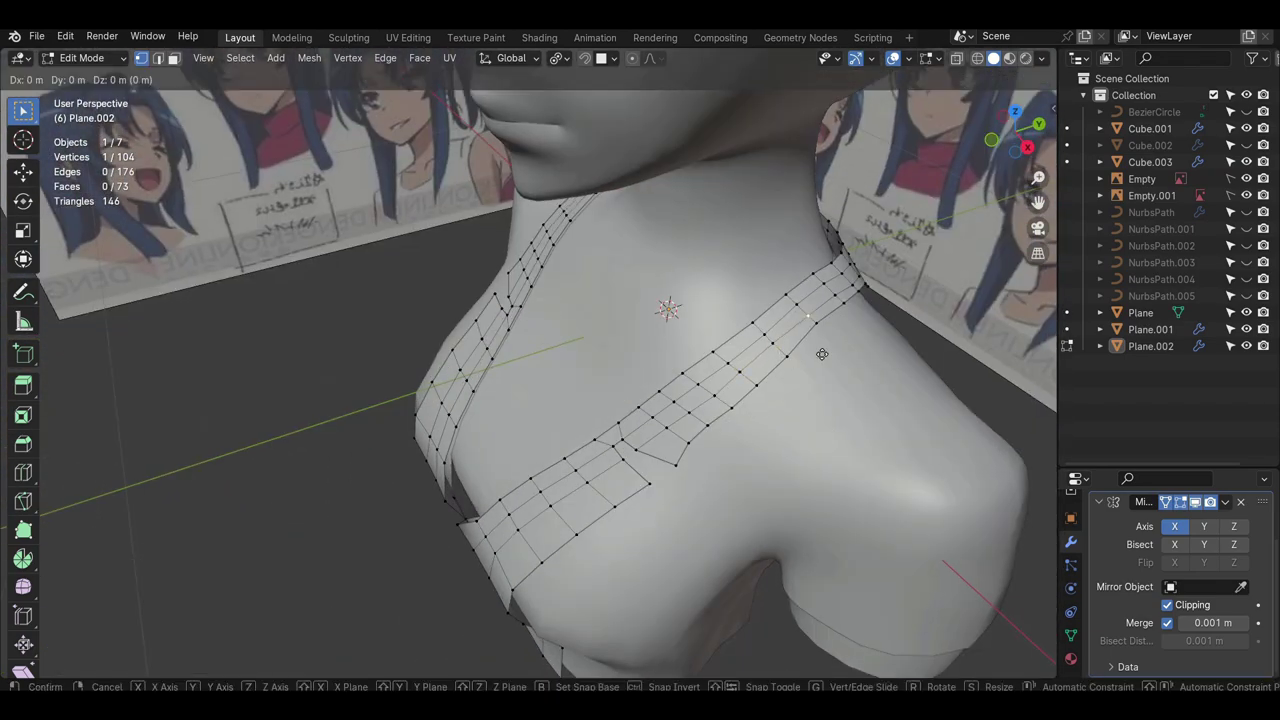
key(g)
key(g)
click(862, 321)
- Slide the collar's inner-row vertices between the shoulder and the notch to even out their spacing
click(817, 325)
key(g)
key(g)
click(815, 328)
click(788, 359)
key(g)
key(g)
click(768, 411)
middle_drag(768, 411, 697, 326)
key(g)
key(g)
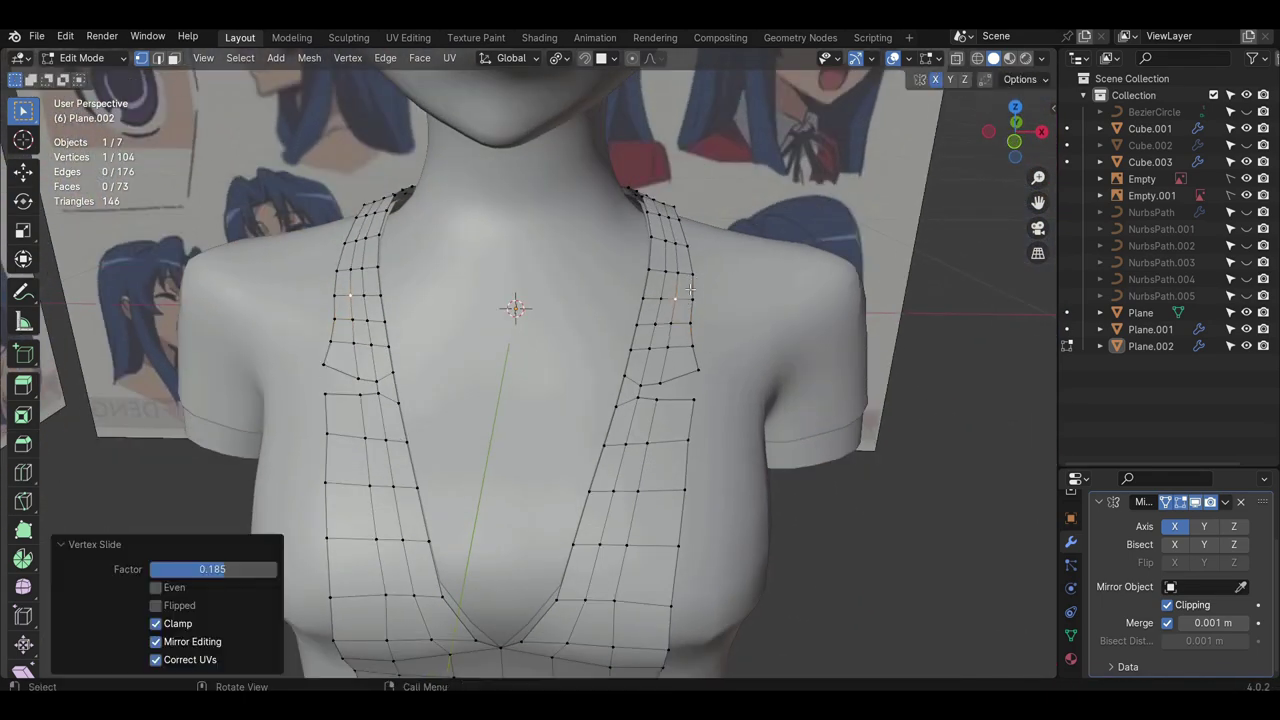
- Move the outer vertex above the notch about 0.009 m outward along X, and shift the notch's upper corner vertex along X
scroll(690, 270, down, 5)
scroll(672, 345, up, 3)
click(654, 374)
click(672, 380)
click(655, 356)
key(g)
key(x)
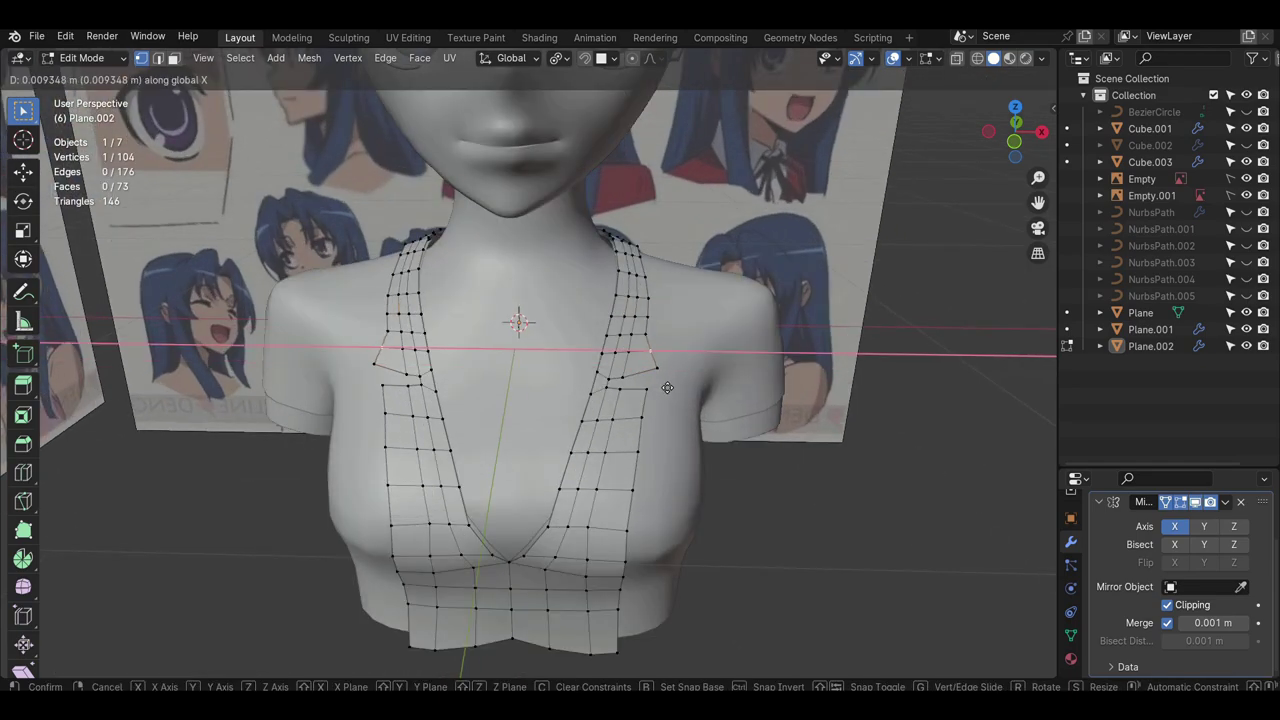
click(668, 386)
mouse_move(668, 386)
middle_down()
mouse_move(717, 366)
mouse_move(668, 380)
mouse_move(643, 350)
mouse_move(664, 388)
middle_up()
click(665, 366)
key(g)
key(x)
click(675, 369)
- Move the lapel's corner vertex below the notch about 0.02 m outward along X, and shift the next outer vertex along X
click(661, 403)
key(g)
key(x)
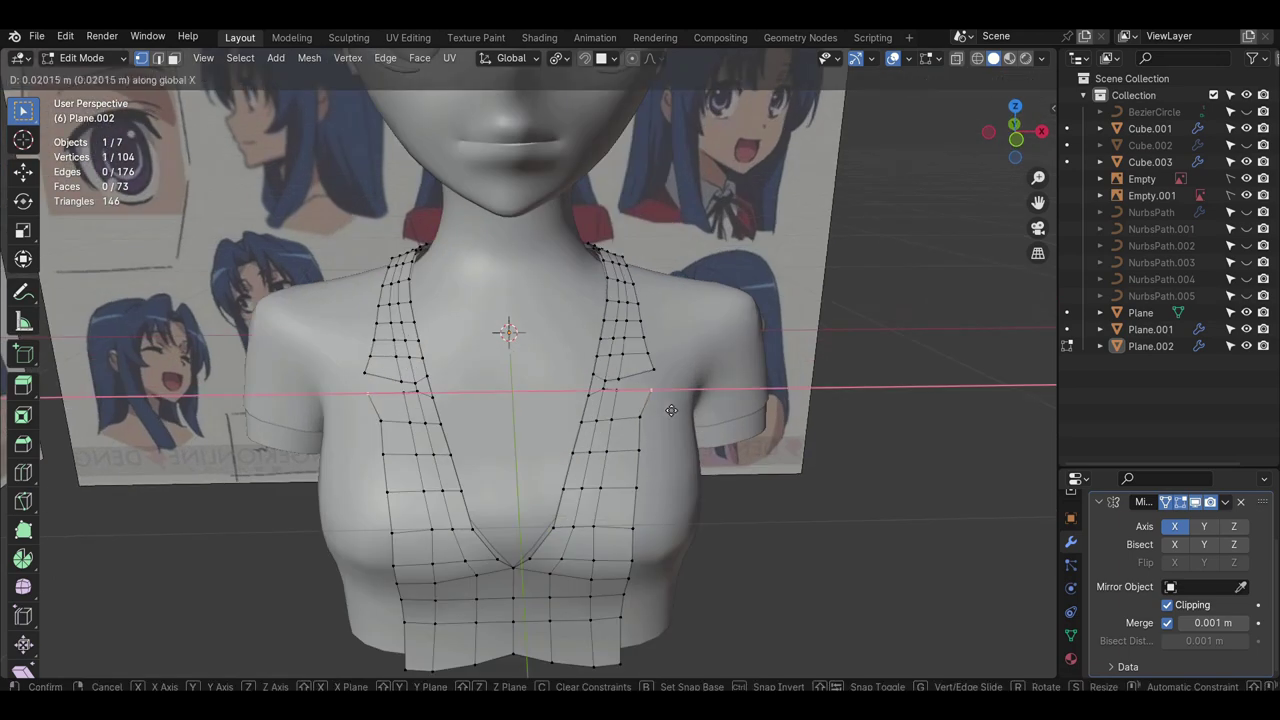
click(671, 406)
click(651, 436)
key(g)
key(x)
click(660, 440)
- Slide the next two outer lapel vertices over the upper bust inward to taper the lapel
scroll(660, 440, down, 1)
shift+middle_drag(660, 440, 658, 404)
click(634, 418)
key(g)
key(g)
click(628, 428)
click(622, 442)
key(g)
key(g)
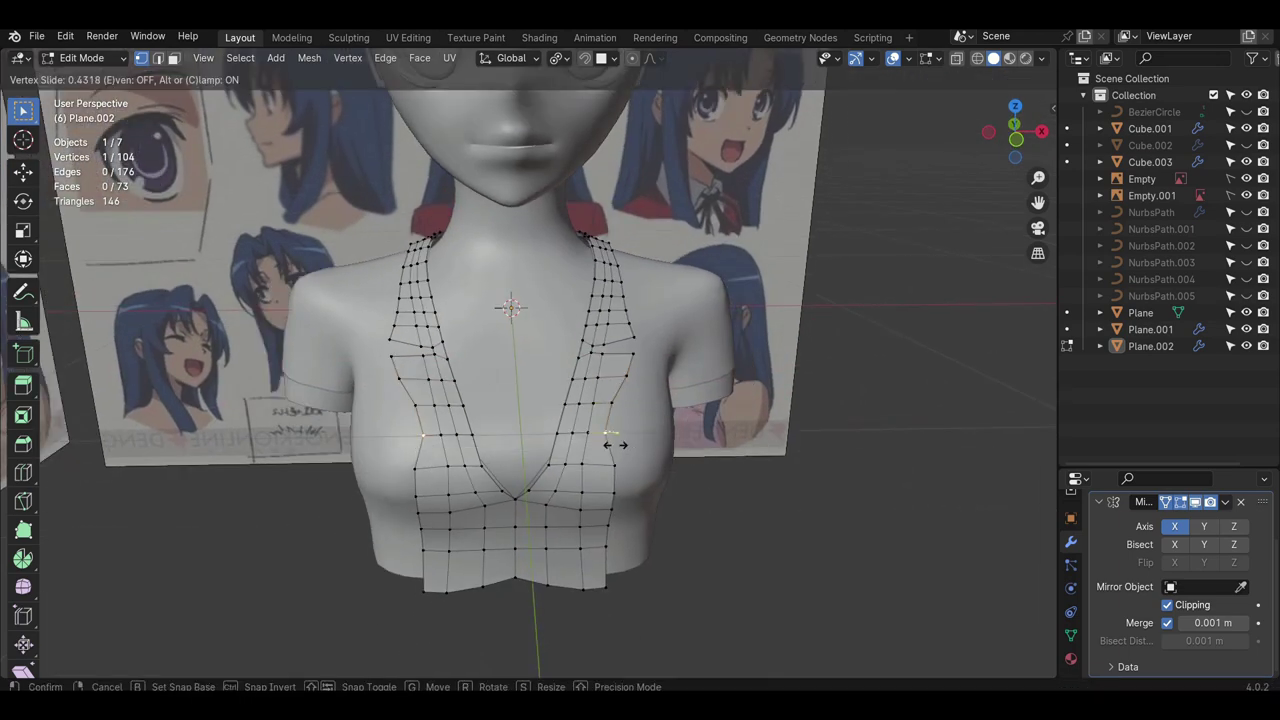
click(617, 458)
- Slide the outer lapel vertices beside the base of the V neck inward to continue the taper
shift+middle_drag(624, 476, 632, 434)
click(638, 439)
key(g)
key(g)
click(631, 443)
click(612, 428)
key(g)
key(g)
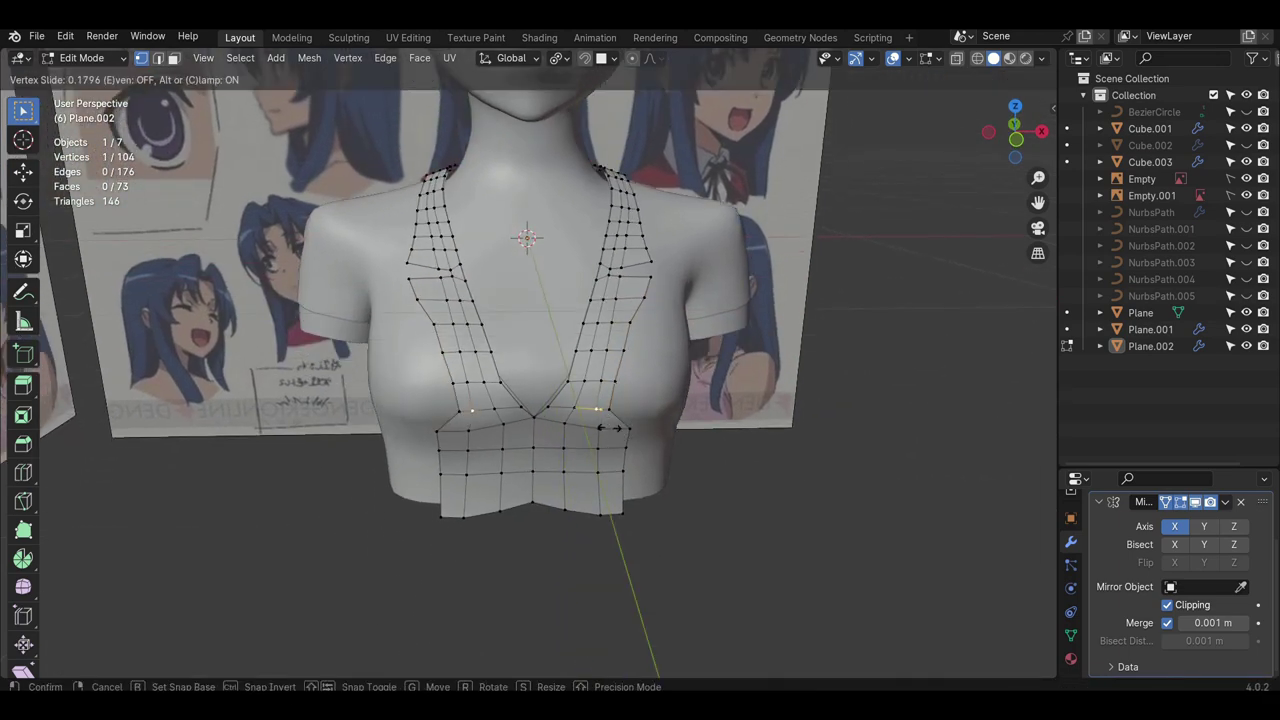
click(608, 432)
- Move and slide the outer vertices of the two rows below the V neck inward to narrow the center strip
click(590, 444)
scroll(637, 432, down, 2)
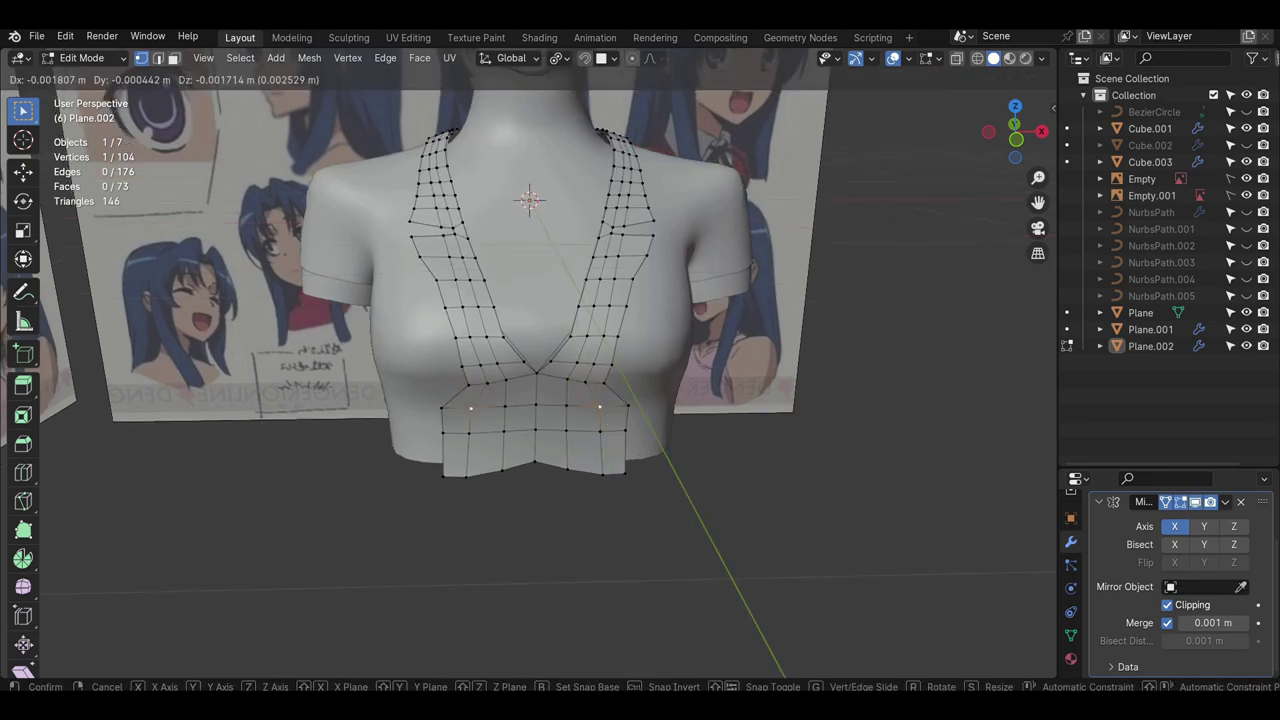
key(g)
click(583, 408)
click(629, 406)
key(g)
key(g)
click(603, 407)
click(600, 431)
key(g)
key(g)
click(582, 432)
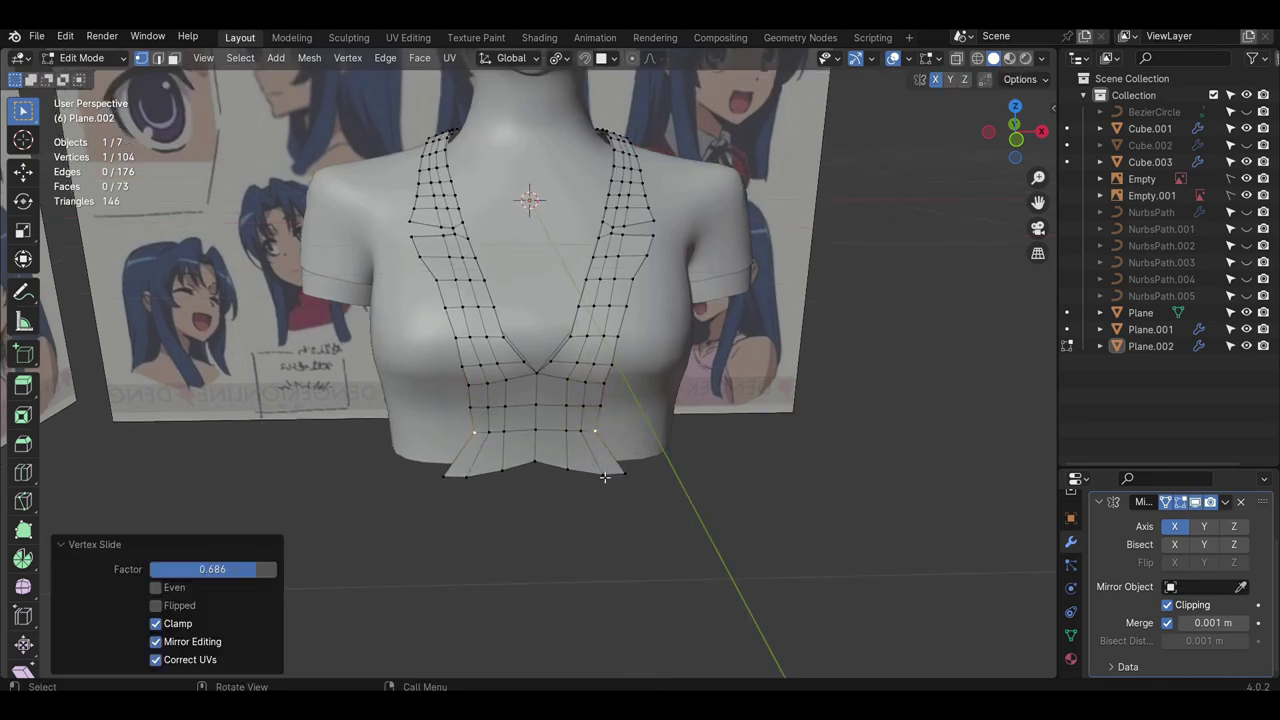
- Slide the two outer vertices on the collar strip's bottom edge inward to narrow it at the hem
click(605, 477)
key(g)
key(g)
click(592, 486)
click(624, 475)
key(g)
key(g)
click(588, 480)
- In Object Mode, select the shirt and the collar piece and join them into one object
middle_drag(535, 484, 504, 498)
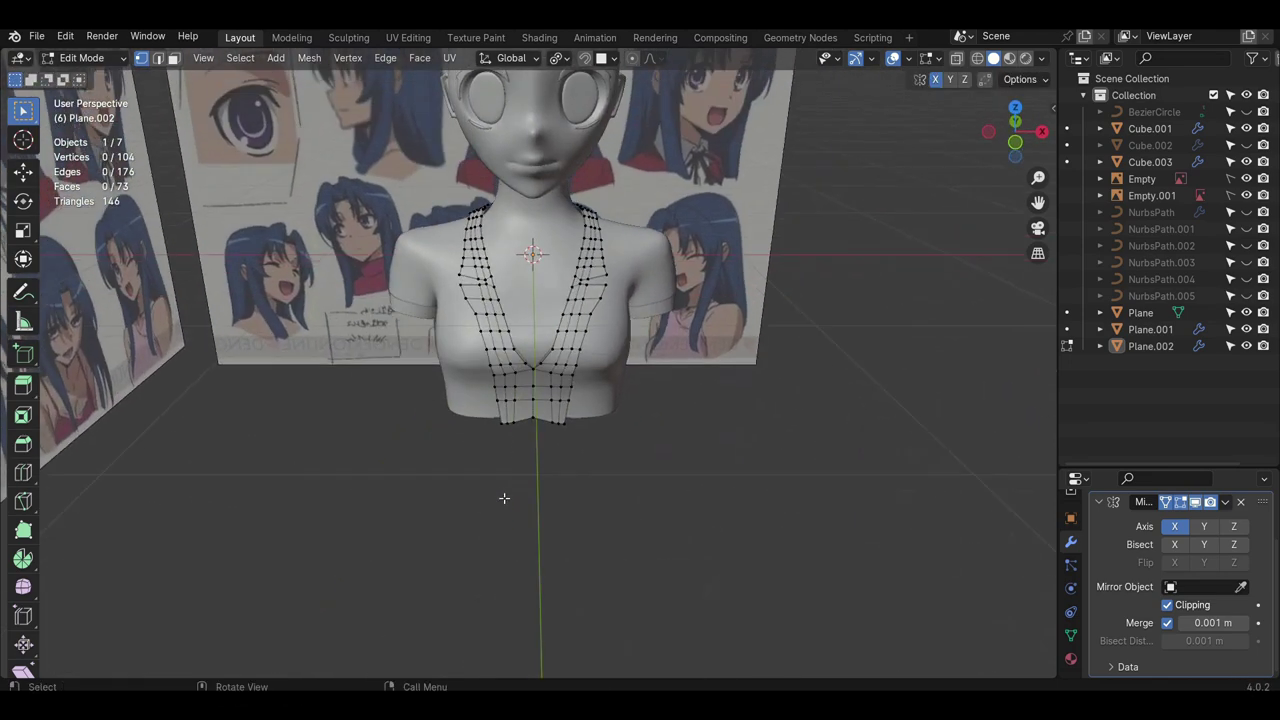
scroll(537, 399, up, 4)
middle_drag(537, 399, 438, 360)
scroll(438, 360, up, 3)
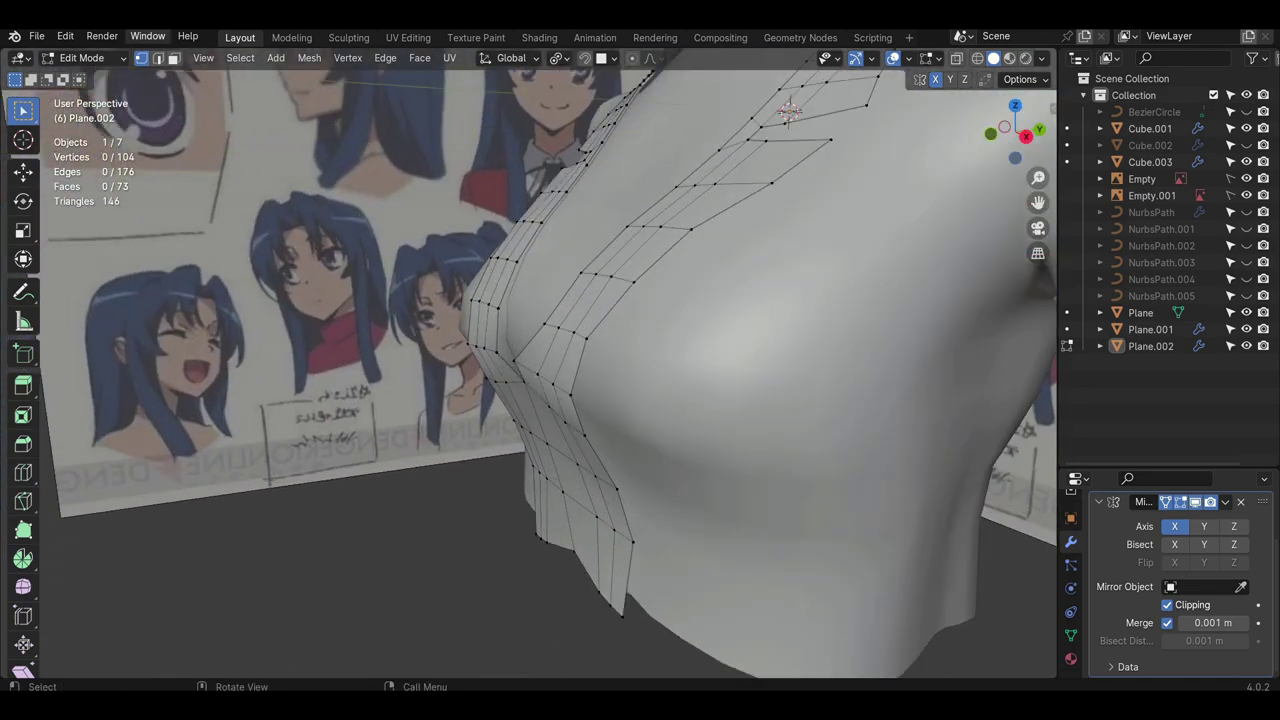
click(104, 60)
click(90, 80)
click(639, 279)
shift+click(590, 300)
click(257, 58)
click(276, 216)
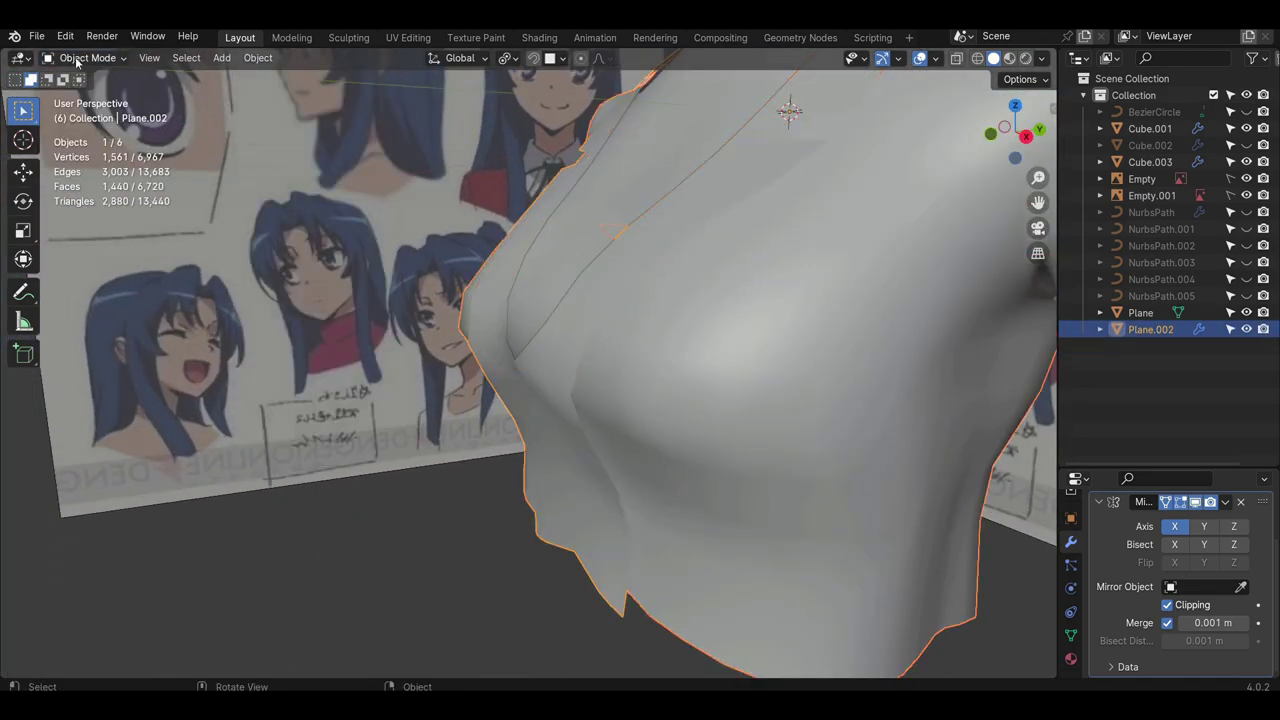
- In Edit Mode, fill faces edge by edge between the collar strip and the shirt near the base of the V neck
click(75, 59)
click(82, 98)
middle_drag(530, 247, 553, 247)
scroll(553, 247, up, 1)
click(604, 253)
shift+click(507, 244)
scroll(524, 240, down, 3)
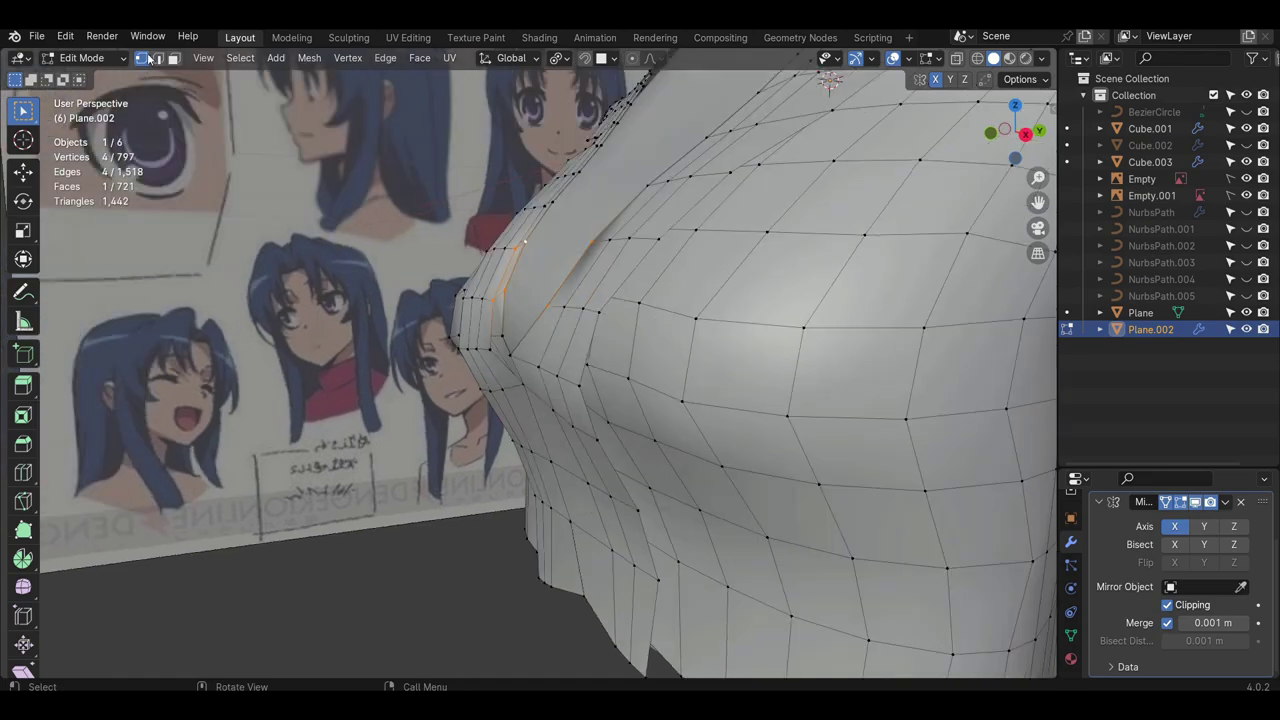
key(2)
scroll(524, 240, up, 3)
click(522, 205)
key(f)
key(f)
key(f)
key(f)
key(f)
scroll(530, 200, down, 4)
- Fill the remaining gap between the collar strip and the shirt with faces, closing the seam through to the hem
middle_drag(530, 200, 711, 380)
scroll(595, 162, up, 6)
key(f)
key(f)
key(f)
key(f)
key(f)
key(f)
key(f)
key(f)
key(f)
key(f)
key(f)
key(f)
scroll(720, 163, down, 3)
key(f)
key(f)
key(f)
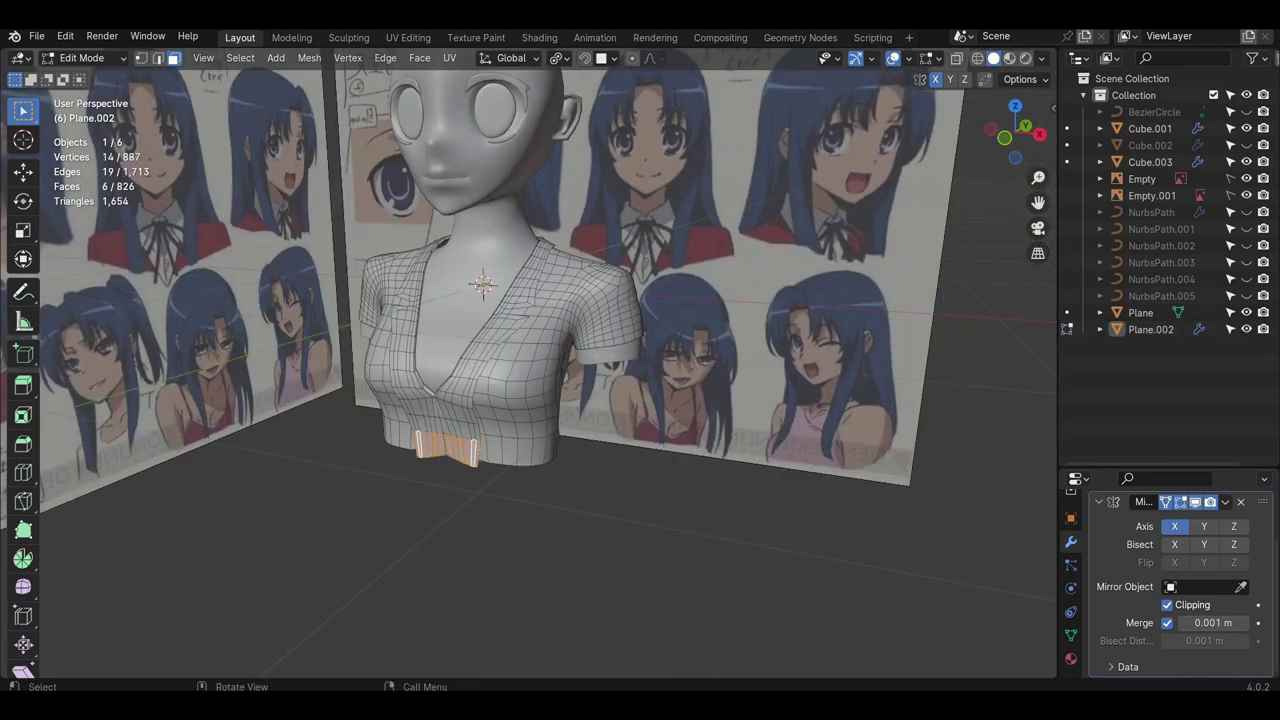
- Duplicate the edge run along the notched lapel outline from the neck to the hem and separate it into its own object
scroll(353, 380, up, 5)
middle_drag(353, 380, 349, 522)
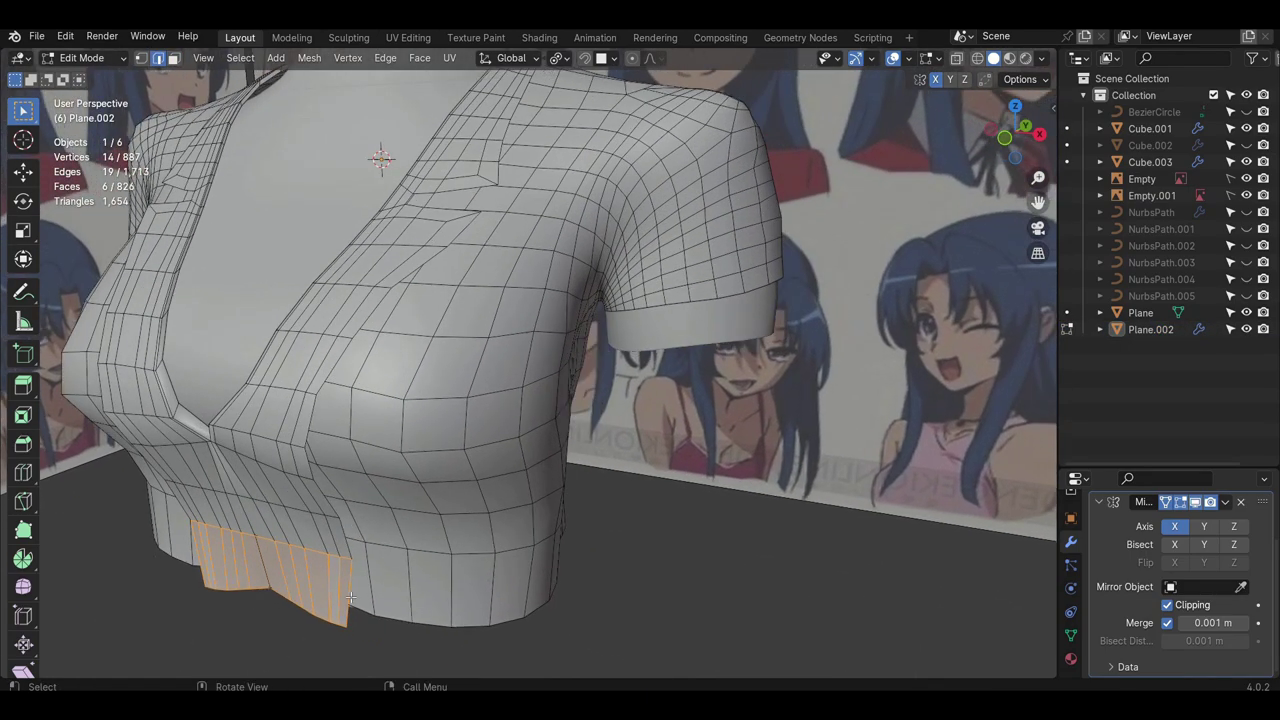
middle_drag(352, 594, 466, 398)
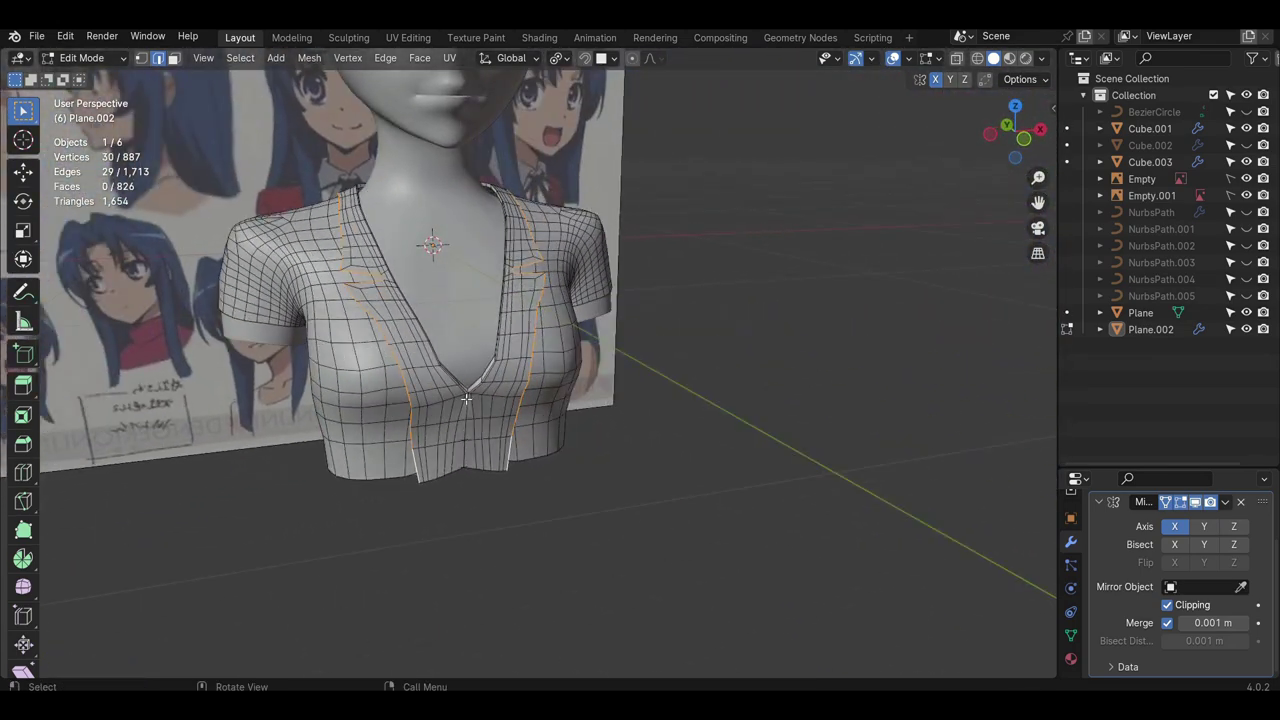
key(shift+d)
right_click(474, 392)
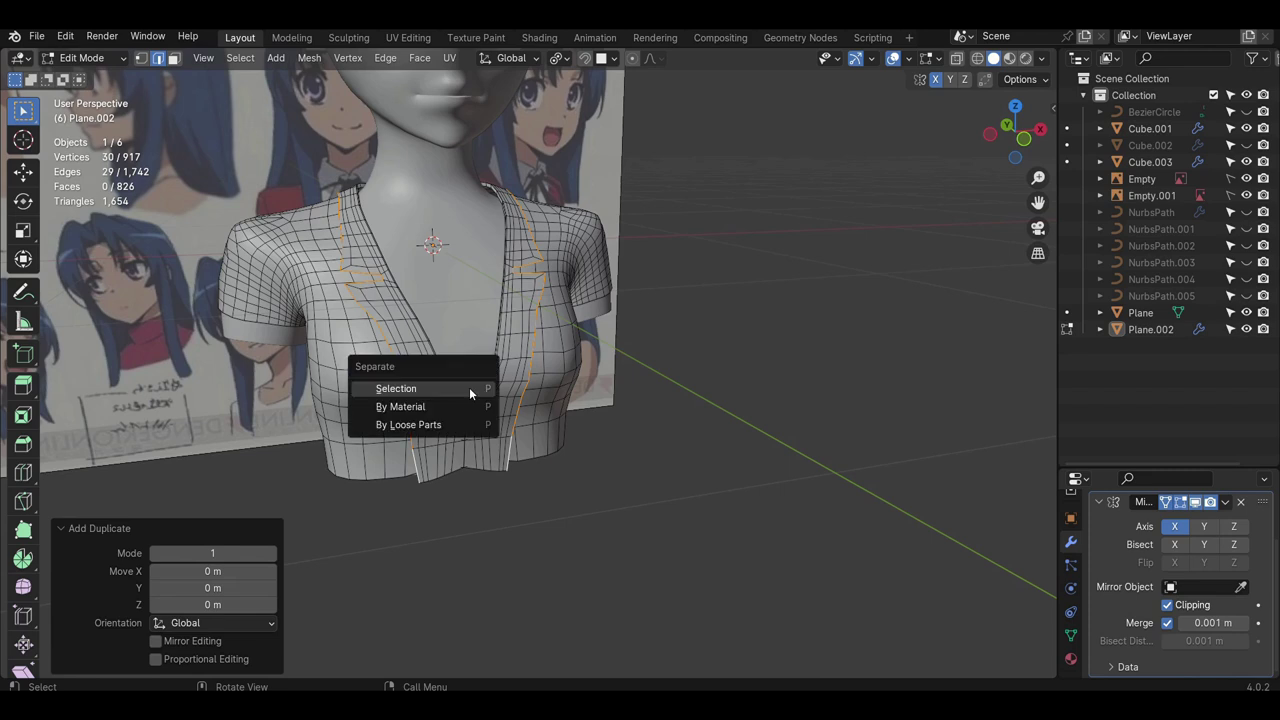
click(469, 388)
key(Tab)
- Convert the separated lapel outline, Plane.001, from a mesh to a curve
click(1137, 331)
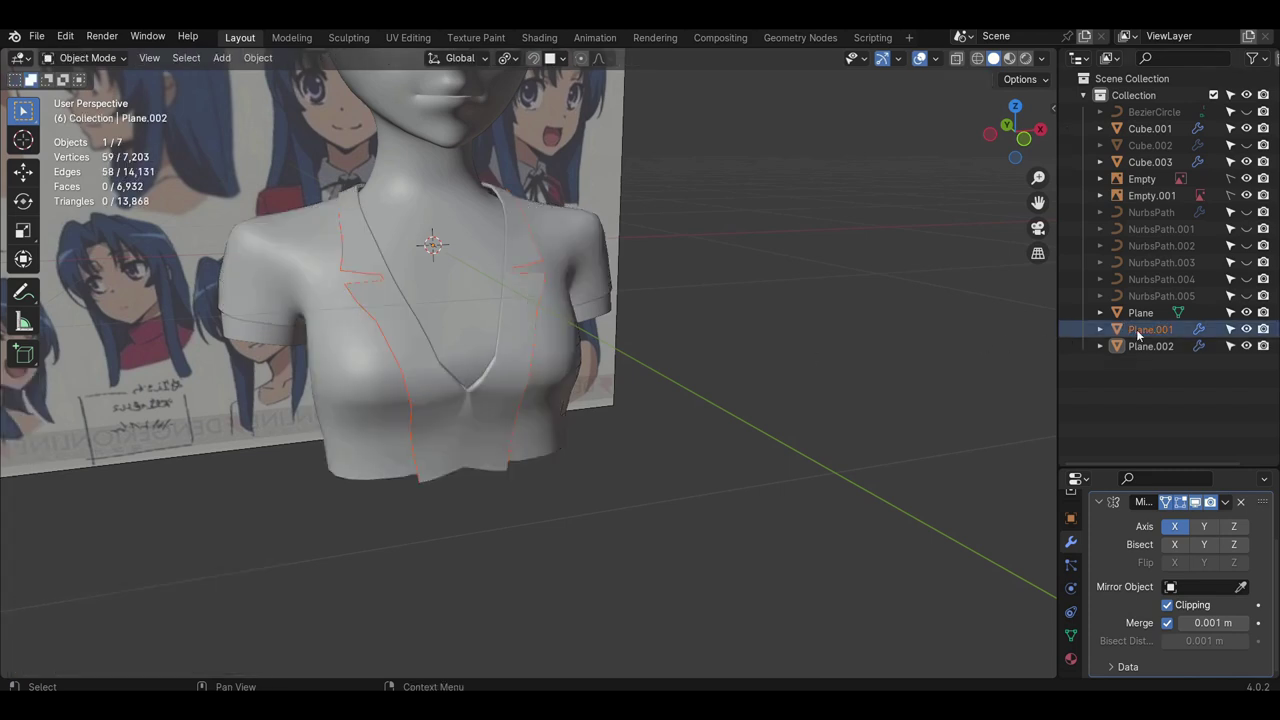
right_click(530, 345)
mouse_move(496, 404)
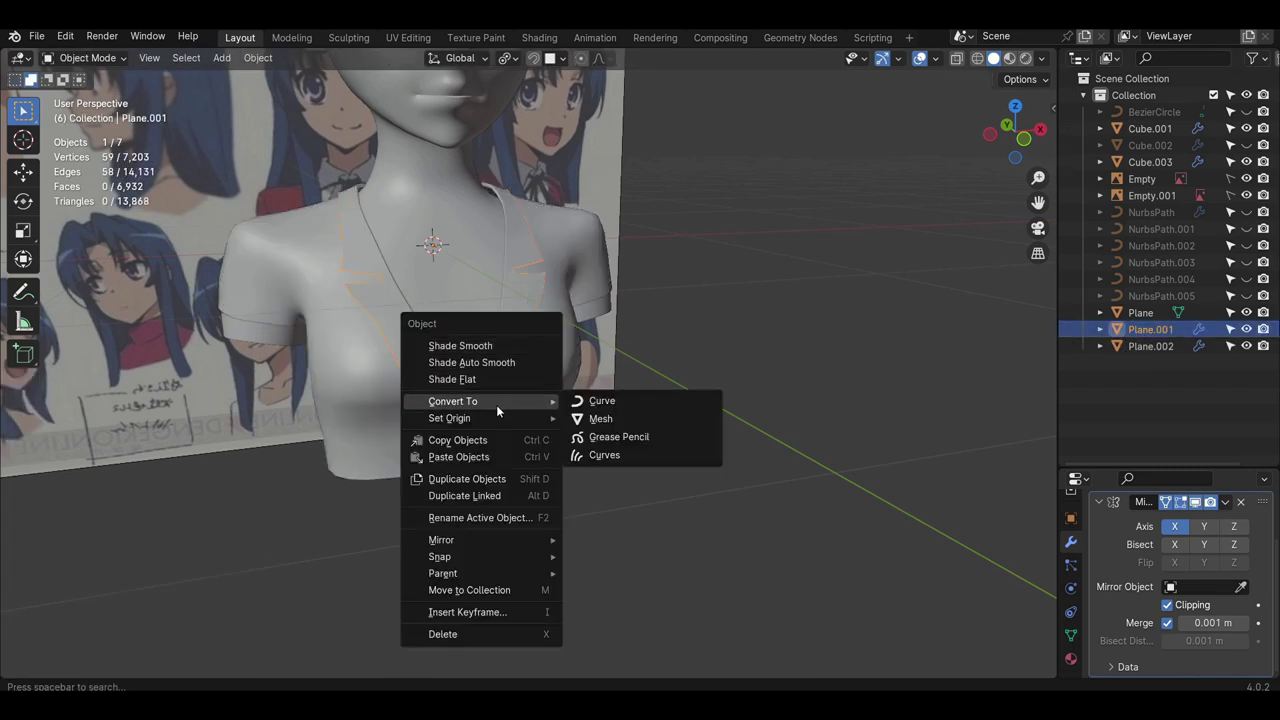
click(602, 400)
middle_drag(826, 460, 638, 348)
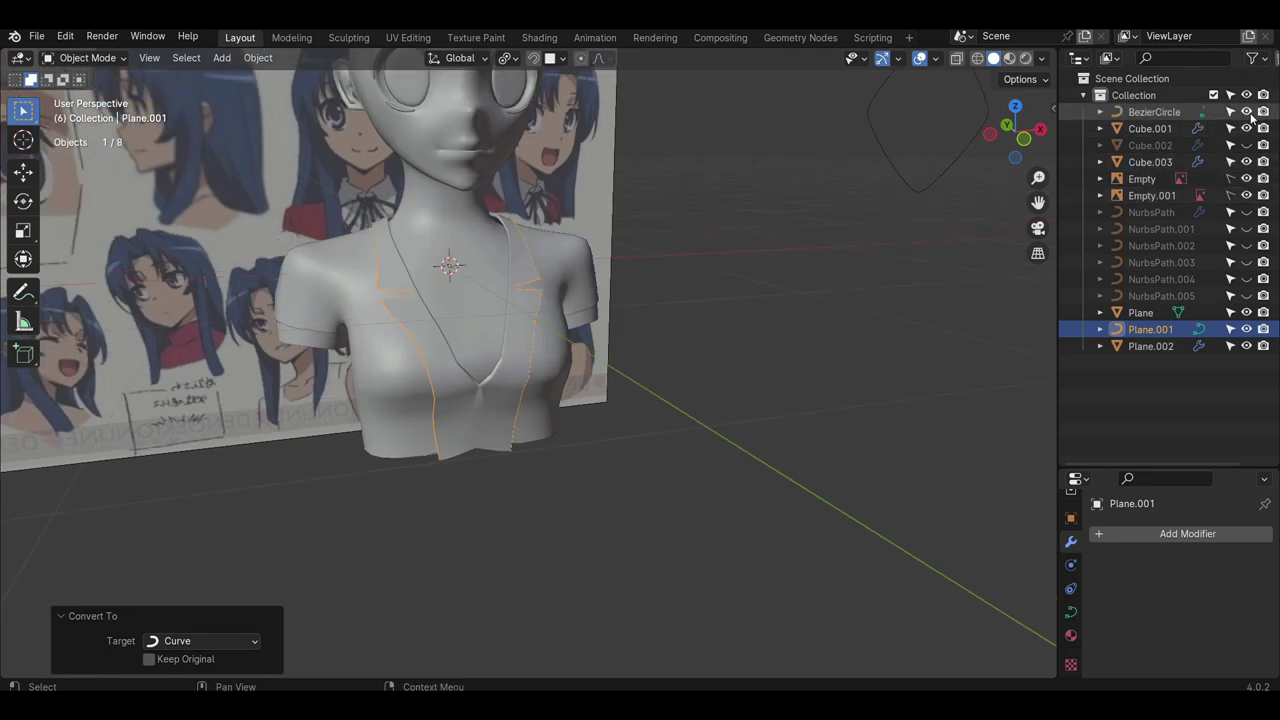
- Give the lapel curve an object bevel using BezierCircle as the profile
click(1070, 611)
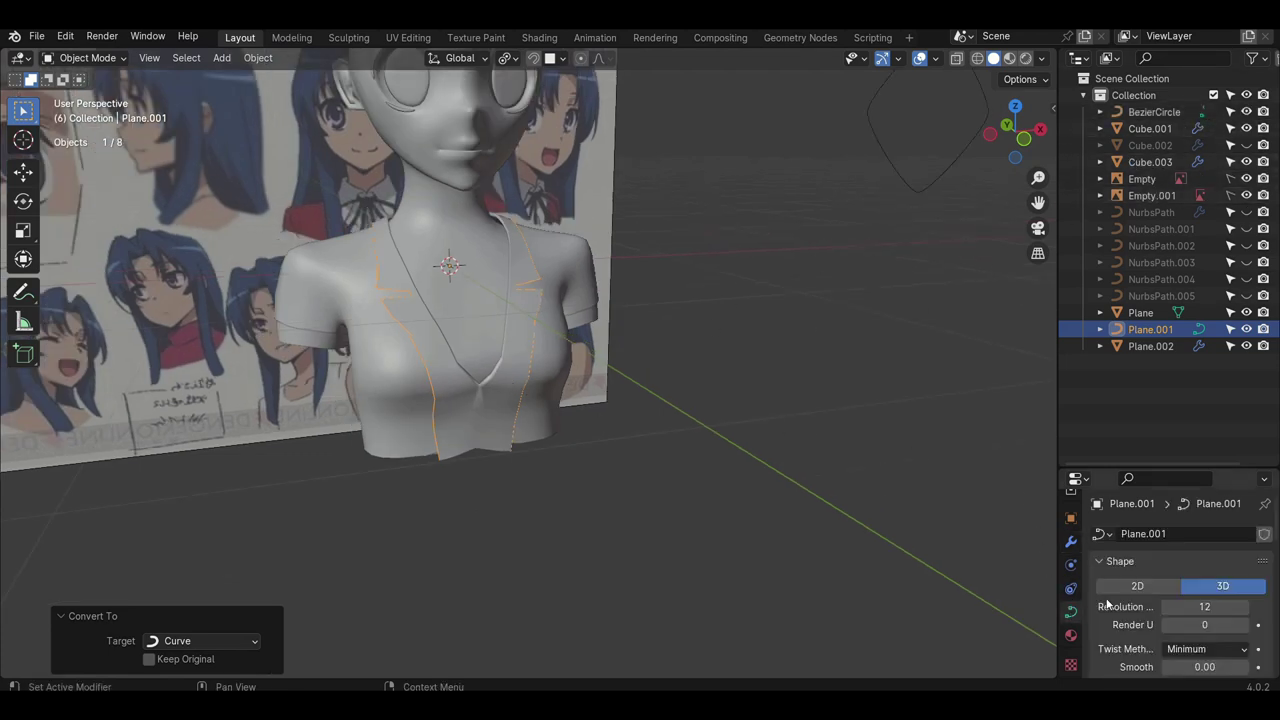
scroll(1110, 608, down, 5)
scroll(1182, 598, down, 6)
scroll(1176, 590, up, 6)
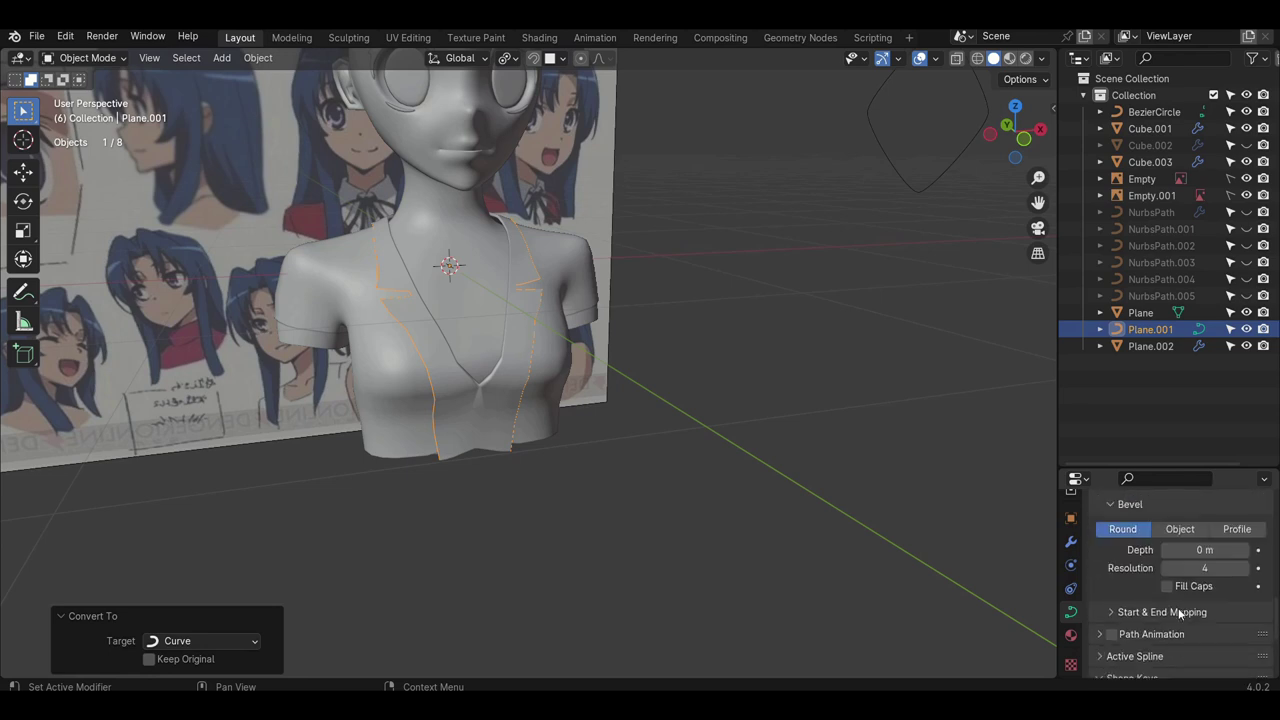
click(1178, 563)
scroll(1173, 567, down, 3)
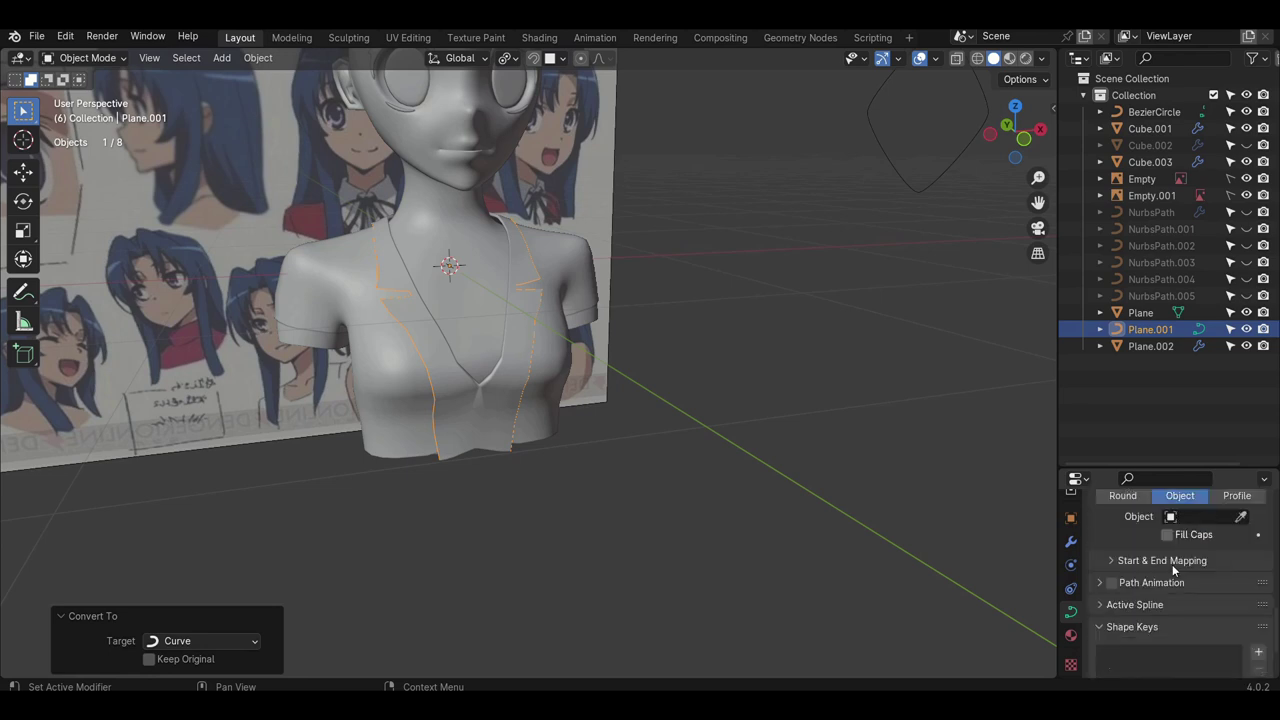
click(933, 189)
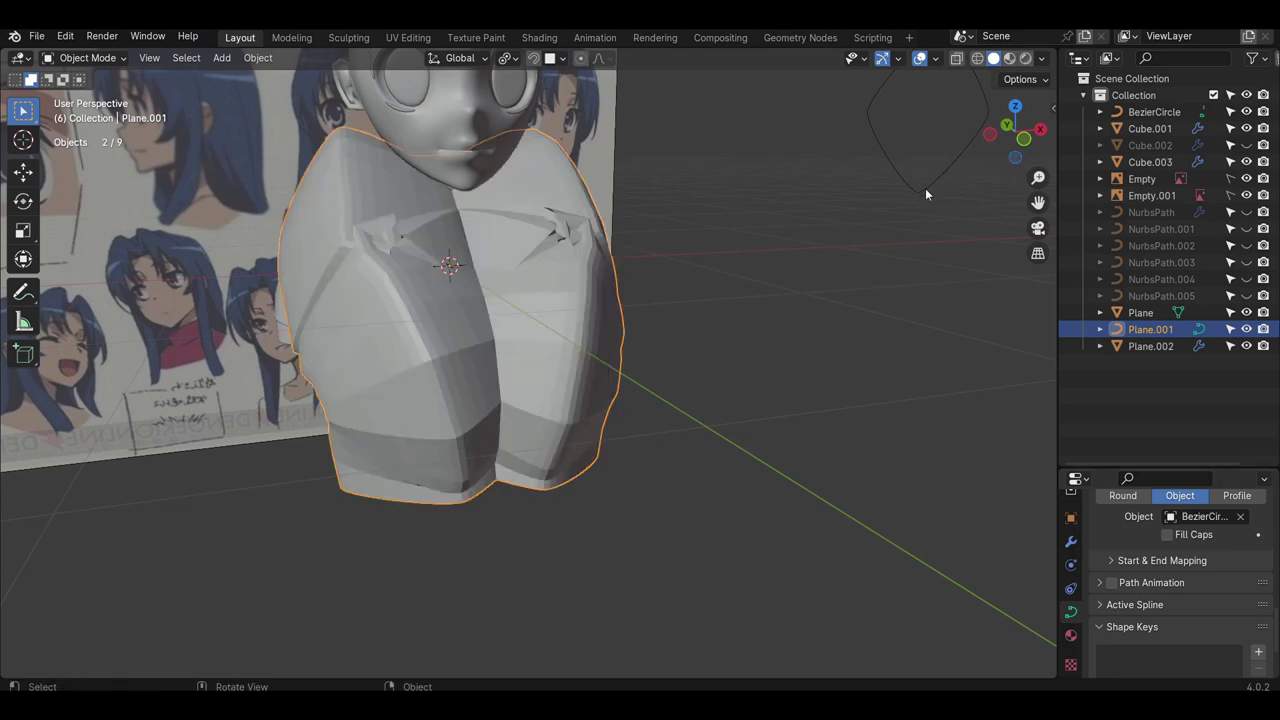
- Duplicate the bevel circle and place the copy beside the original
click(925, 188)
middle_drag(987, 394, 834, 257)
key(shift+d)
click(716, 339)
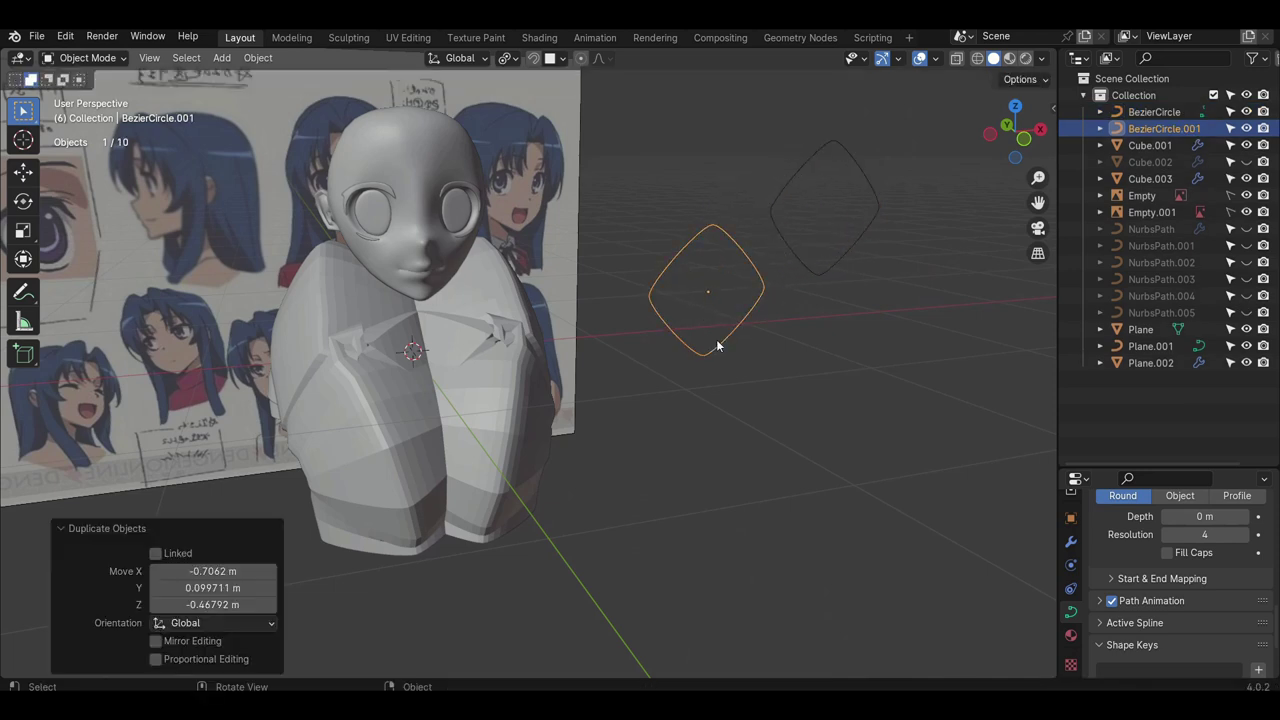
- Scale BezierCircle down, first by 0.432 and then further, to thin the lapel curve into a narrow trim
click(526, 410)
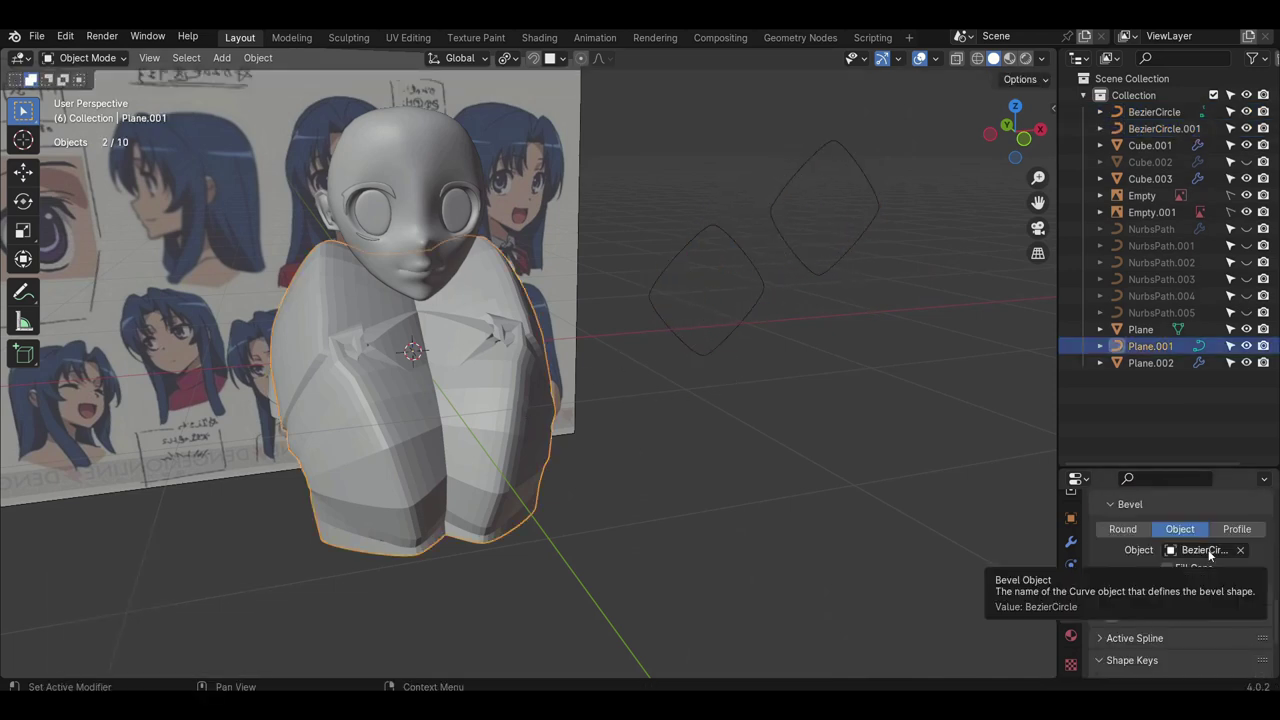
drag(1055, 555, 1027, 557)
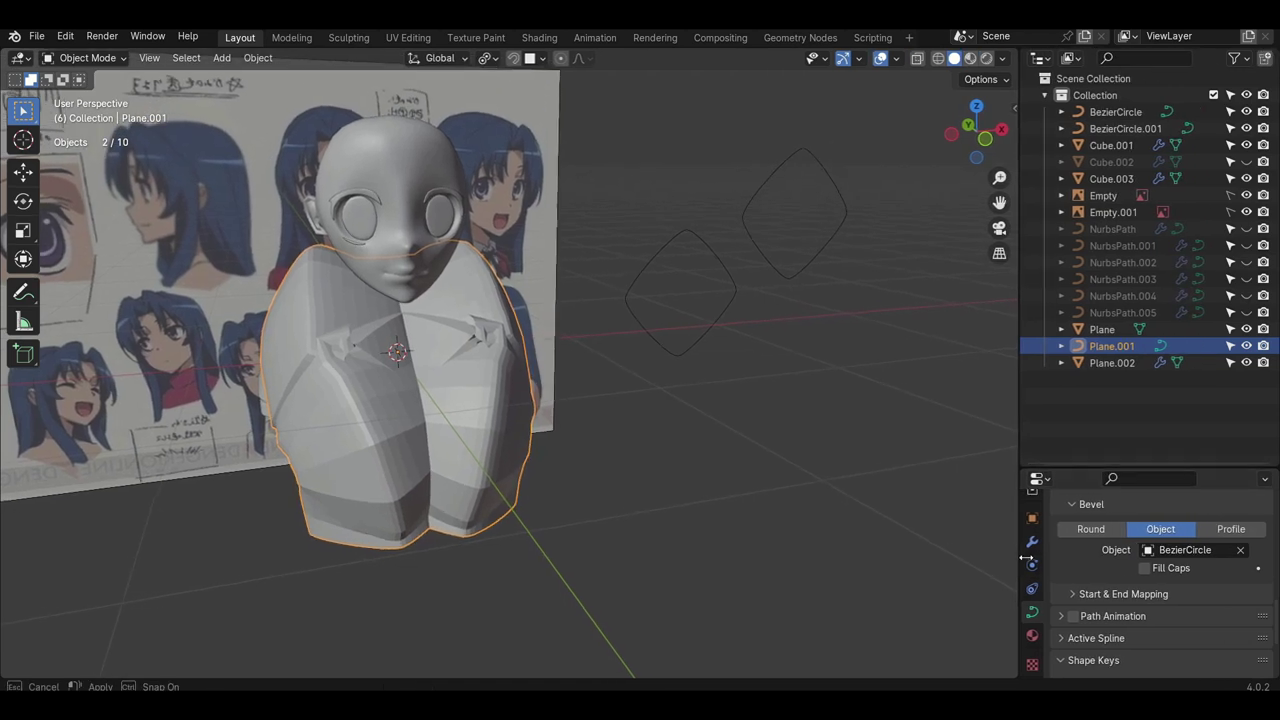
key(s)
click(810, 284)
key(s)
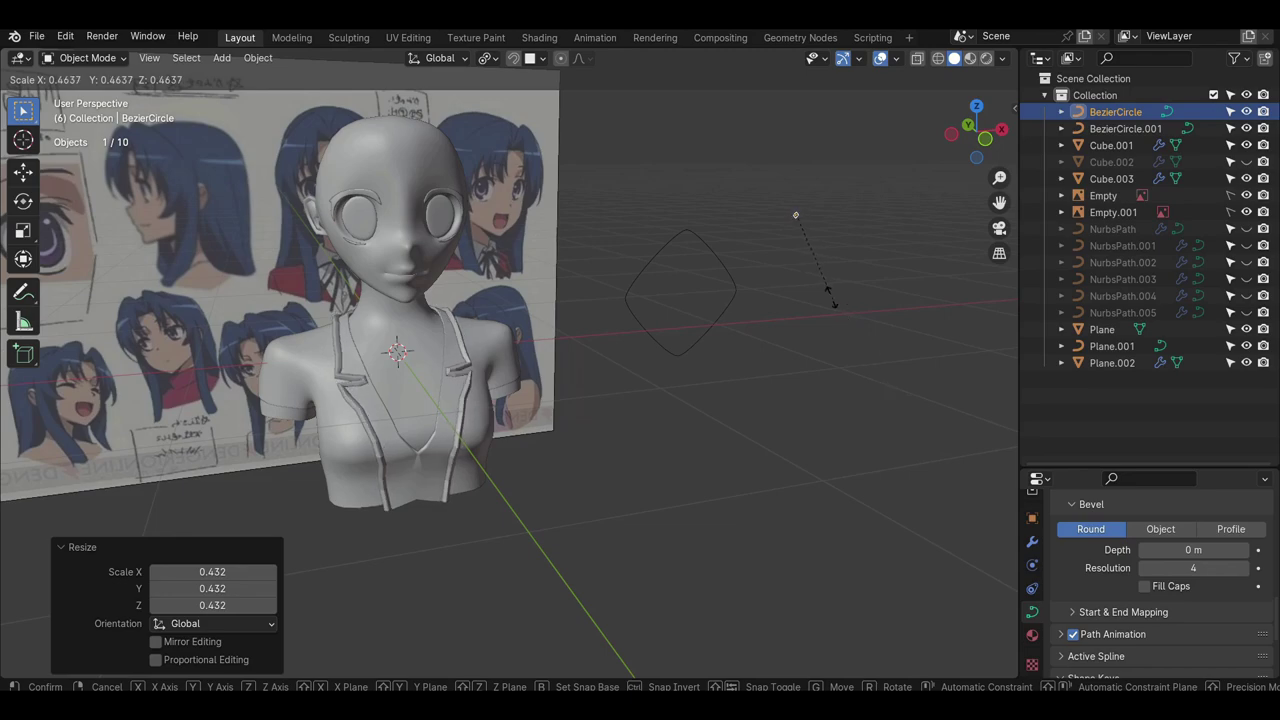
click(812, 282)
scroll(538, 413, up, 3)
middle_drag(538, 413, 500, 423)
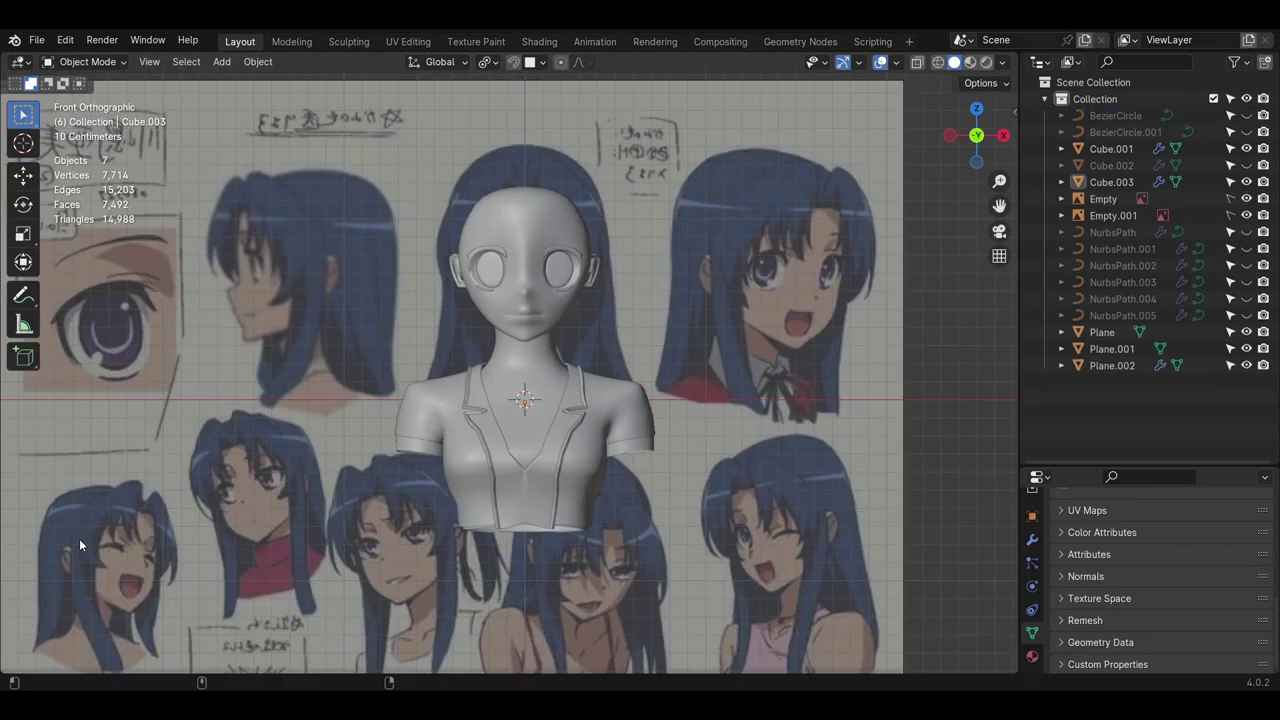
- On the body mesh Cube.003, duplicate a single vertex at the front of the neck and separate it into a new object
scroll(543, 366, down, 3)
middle_drag(543, 366, 523, 380)
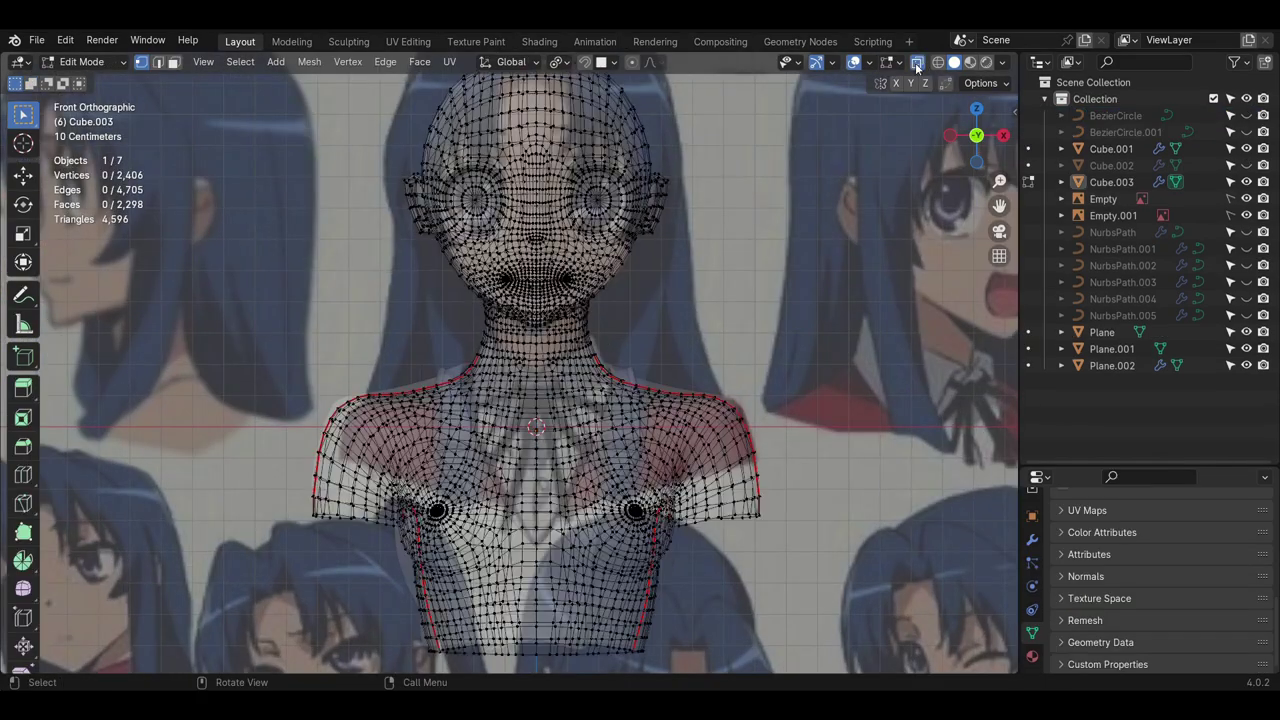
key(2)
scroll(598, 352, up, 1)
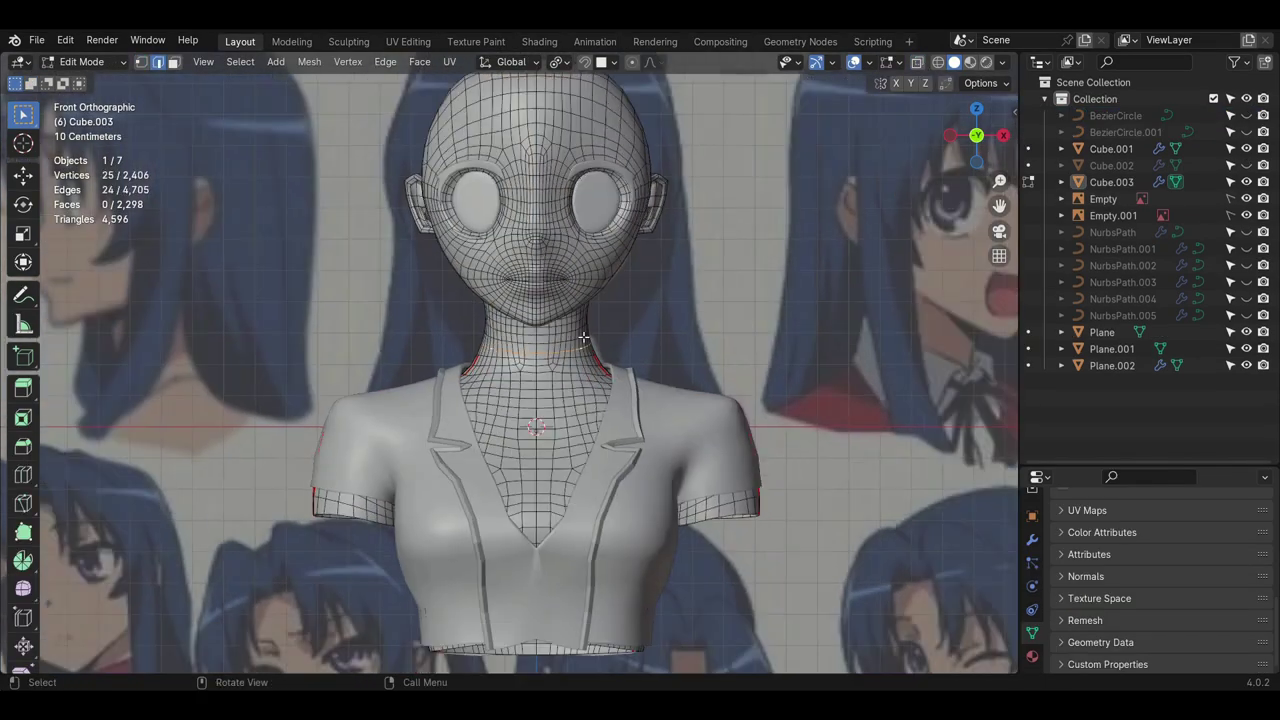
key(1)
scroll(585, 360, up, 5)
click(585, 360)
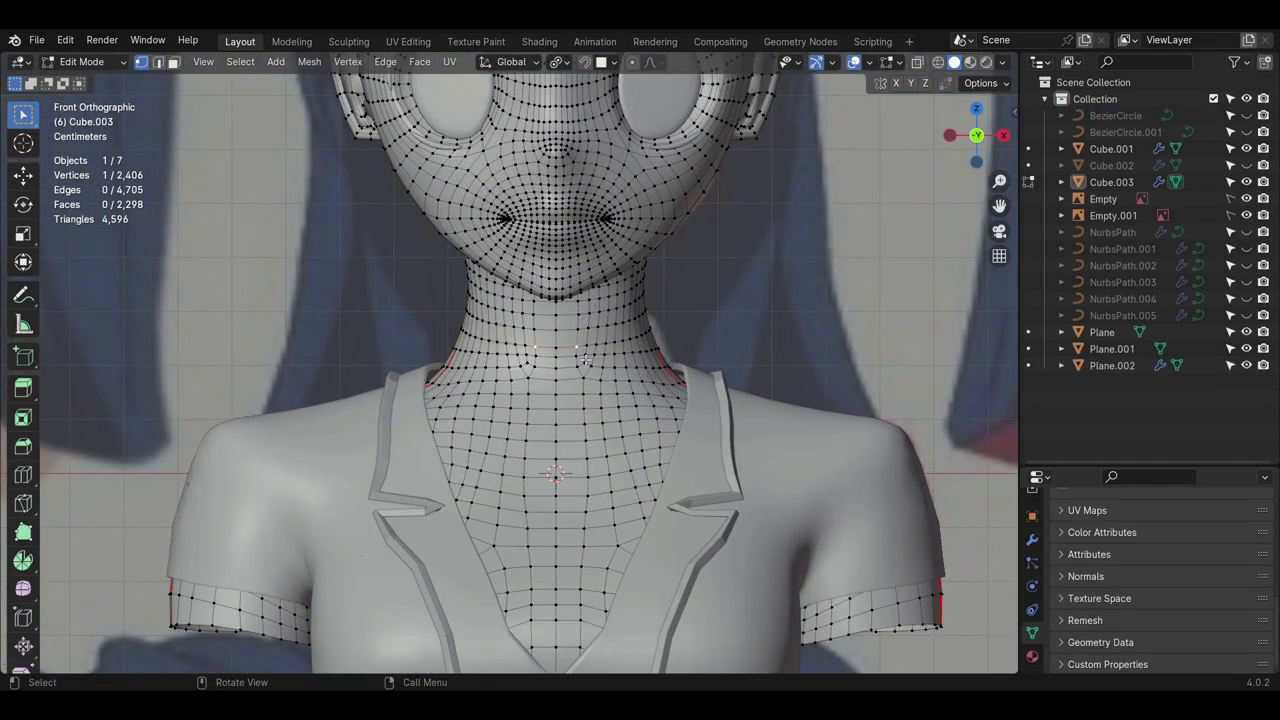
right_click(598, 360)
key(p)
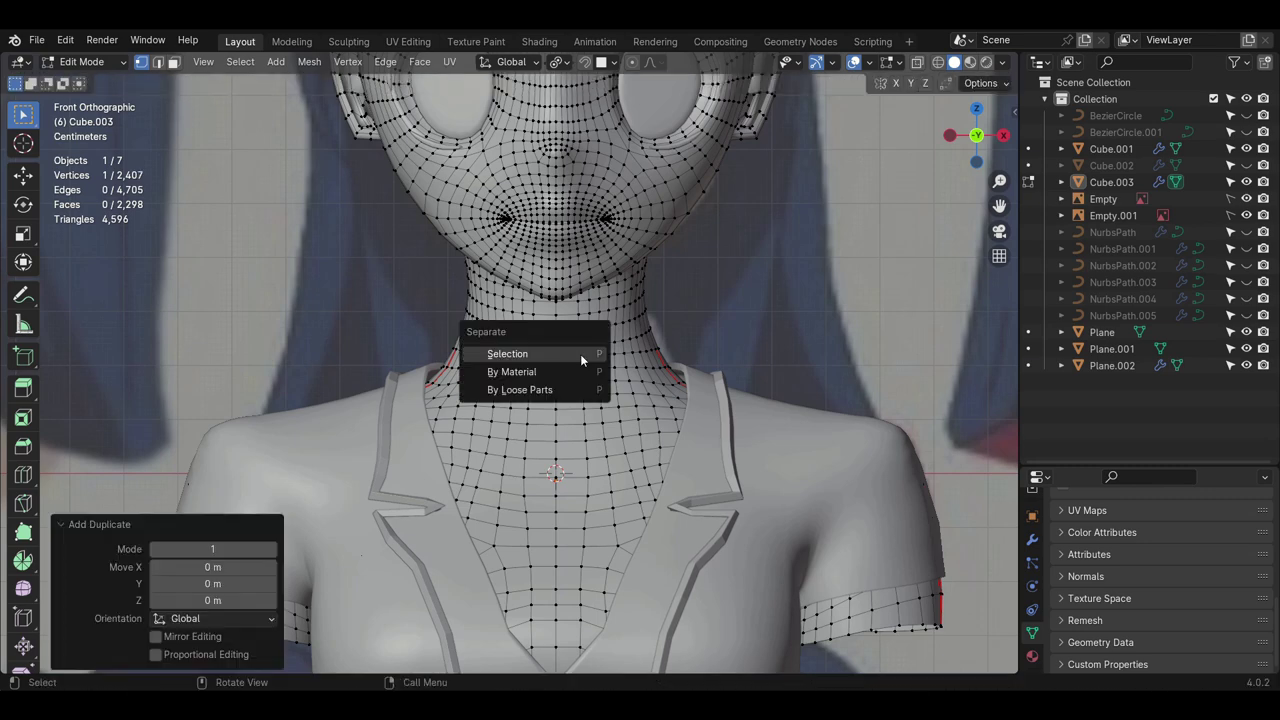
click(580, 354)
key(Tab)
- With snapping and X-ray on, move the separated vertex to the shirt collar's center point at the throat in the front reference
click(1032, 539)
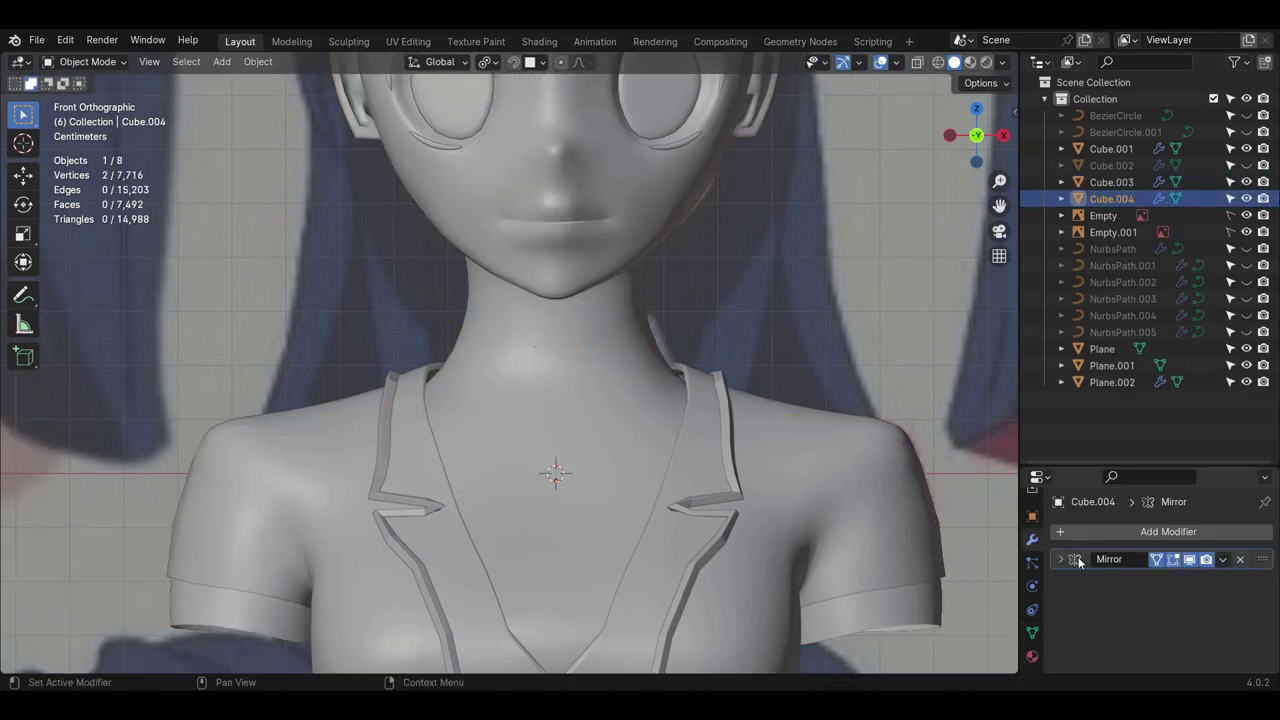
middle_drag(579, 355, 544, 368)
click(611, 62)
click(586, 64)
key(KP_1)
key(alt+z)
key(g)
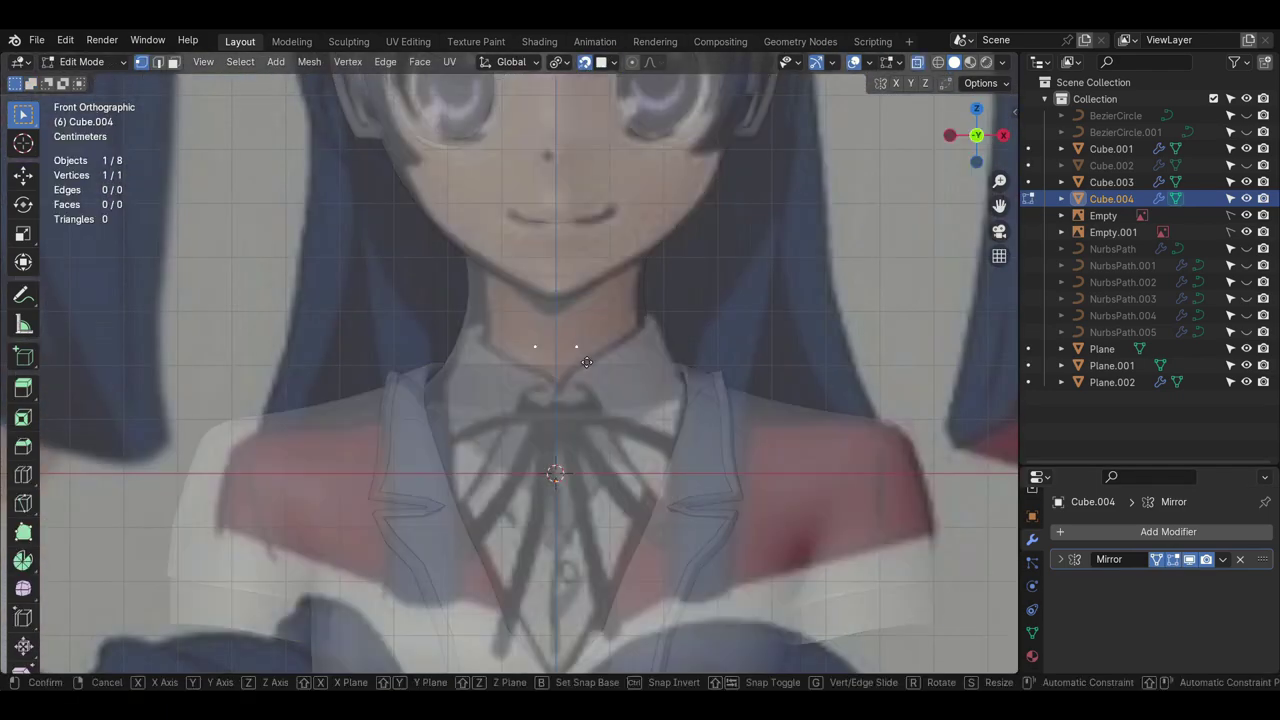
click(566, 383)
- Extrude the vertex repeatedly around the neck to trace the collar's upper edge to the center back
key(e)
mouse_move(640, 349)
middle_down()
mouse_move(752, 352)
mouse_move(636, 346)
middle_up()
click(917, 62)
key(KP_1)
middle_drag(560, 384, 590, 387)
key(e)
click(449, 357)
key(e)
click(440, 354)
key(e)
click(455, 362)
click(918, 64)
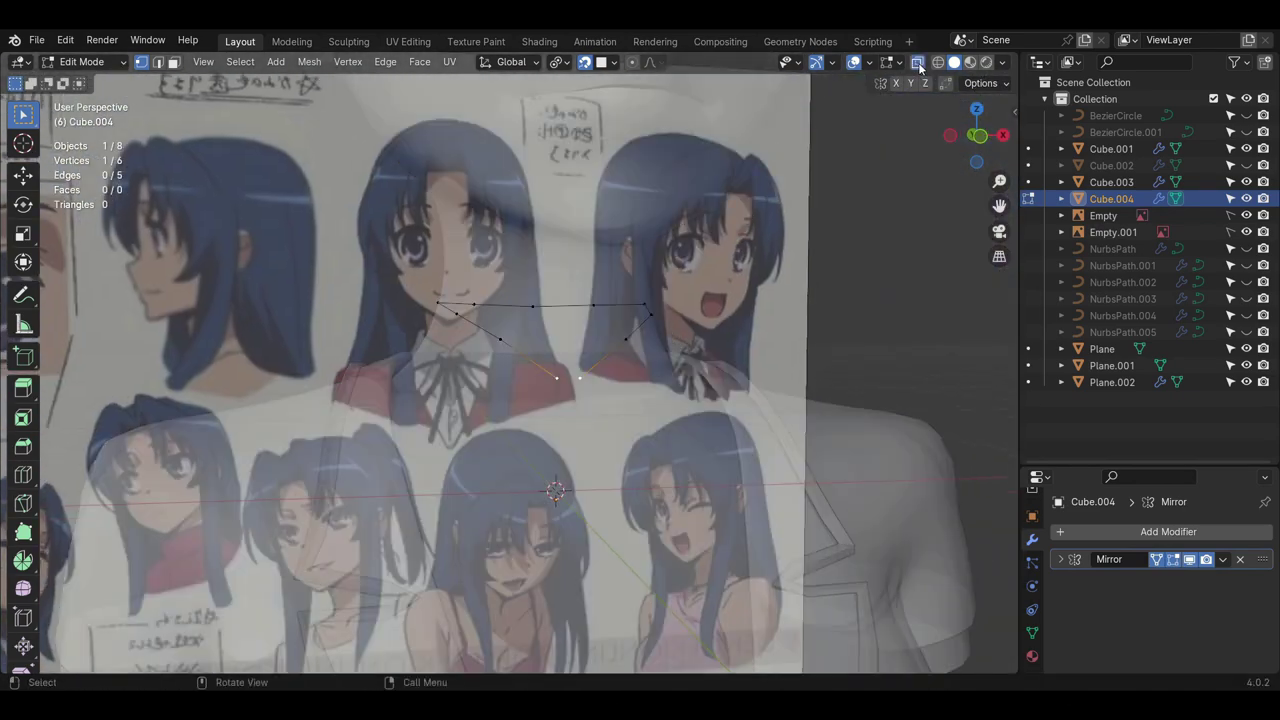
click(918, 63)
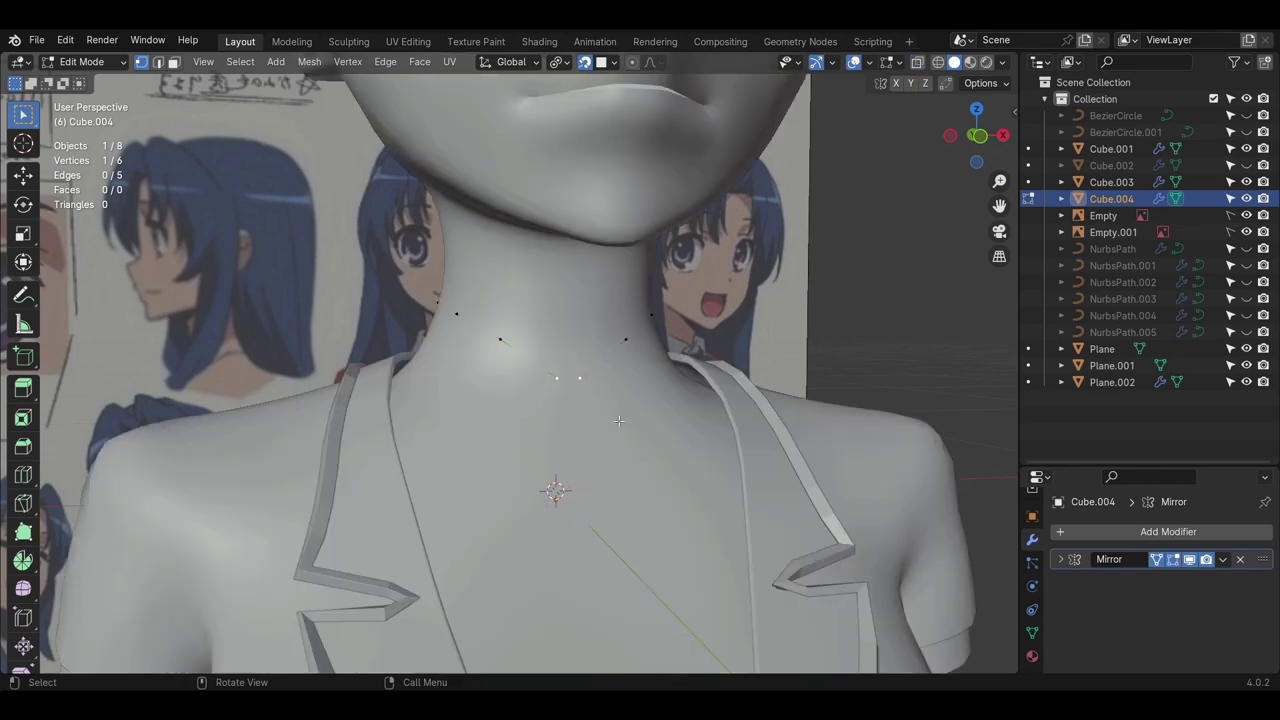
- With snapping off, extrude the collar's front vertex downward and position it as the collar tip in the front reference
middle_drag(630, 405, 614, 485)
click(585, 63)
key(e)
click(638, 400)
key(g)
click(616, 580)
middle_drag(616, 580, 648, 400)
key(g)
click(663, 366)
key(KP_1)
click(918, 63)
key(g)
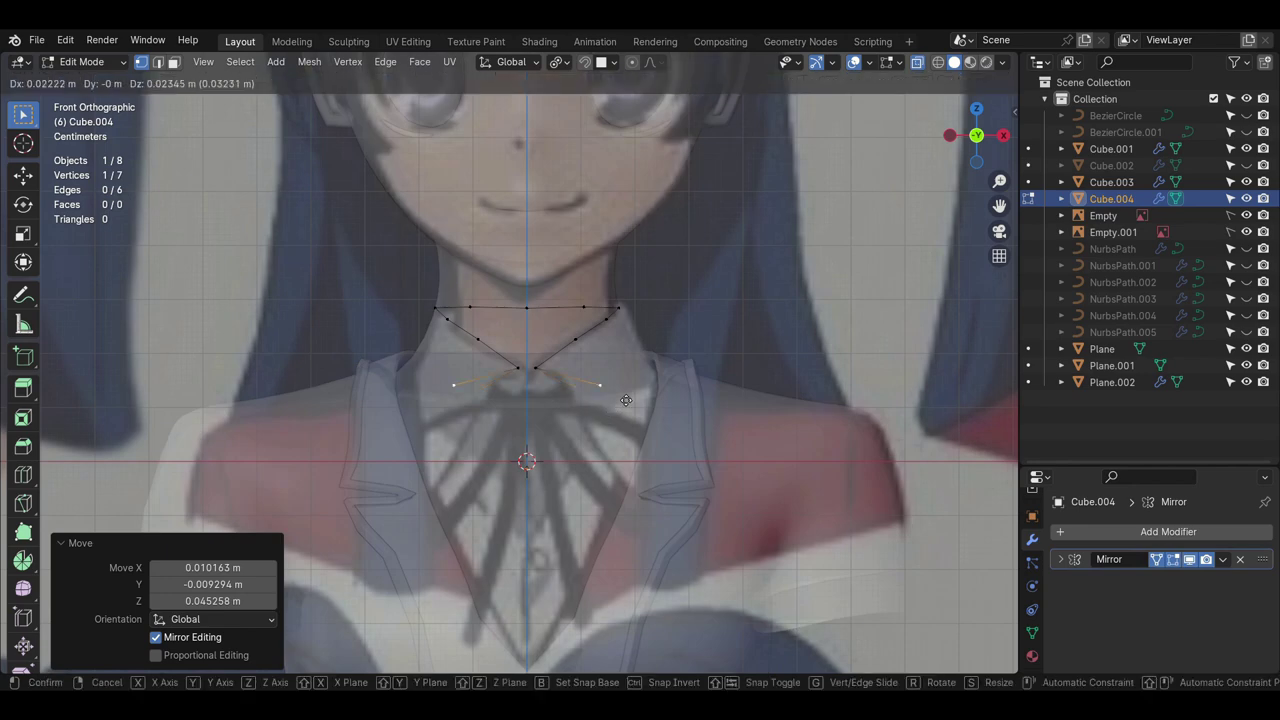
key(ctrl+z)
- Subdivide the edge running down to the collar tip and move the new middle vertex into place
shift+click(587, 424)
right_click(576, 416)
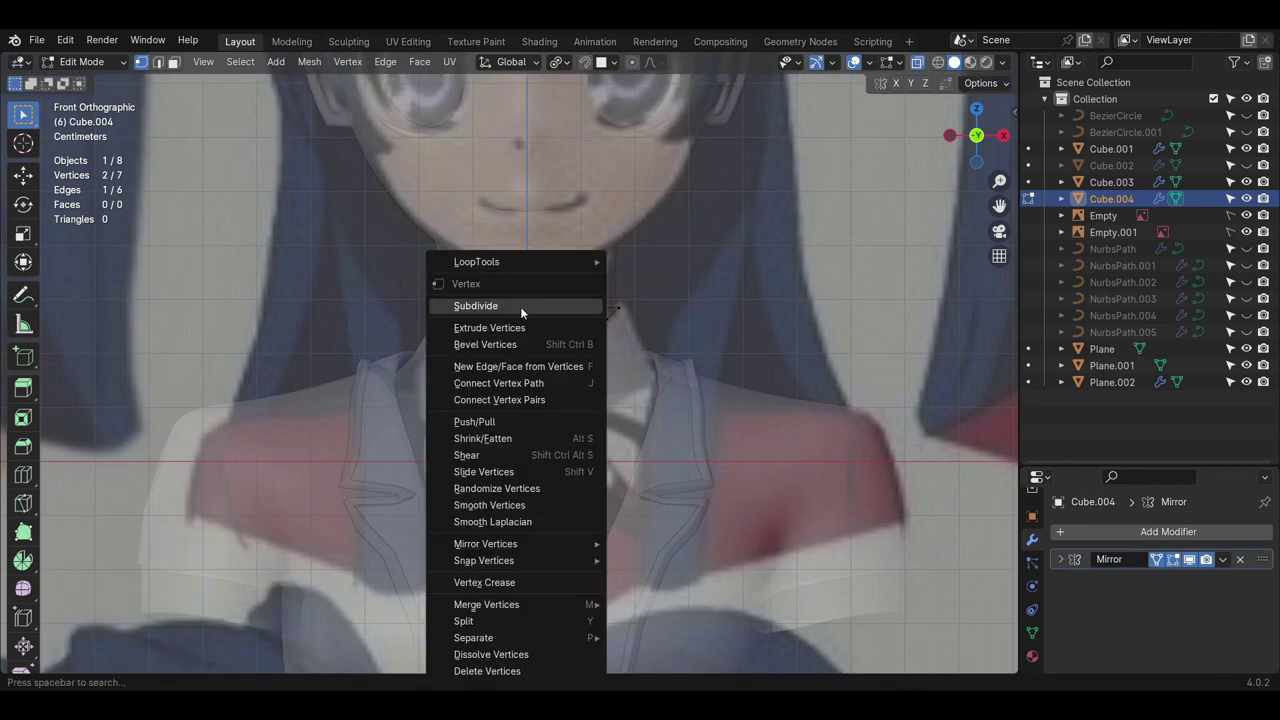
click(520, 307)
click(570, 394)
key(g)
click(566, 372)
- Extrude a second row of vertices from the middle vertex along the outside of the collar's upper edge
key(e)
click(597, 351)
click(608, 336)
middle_drag(655, 345, 593, 393)
key(KP_3)
middle_drag(332, 418, 392, 420)
key(e)
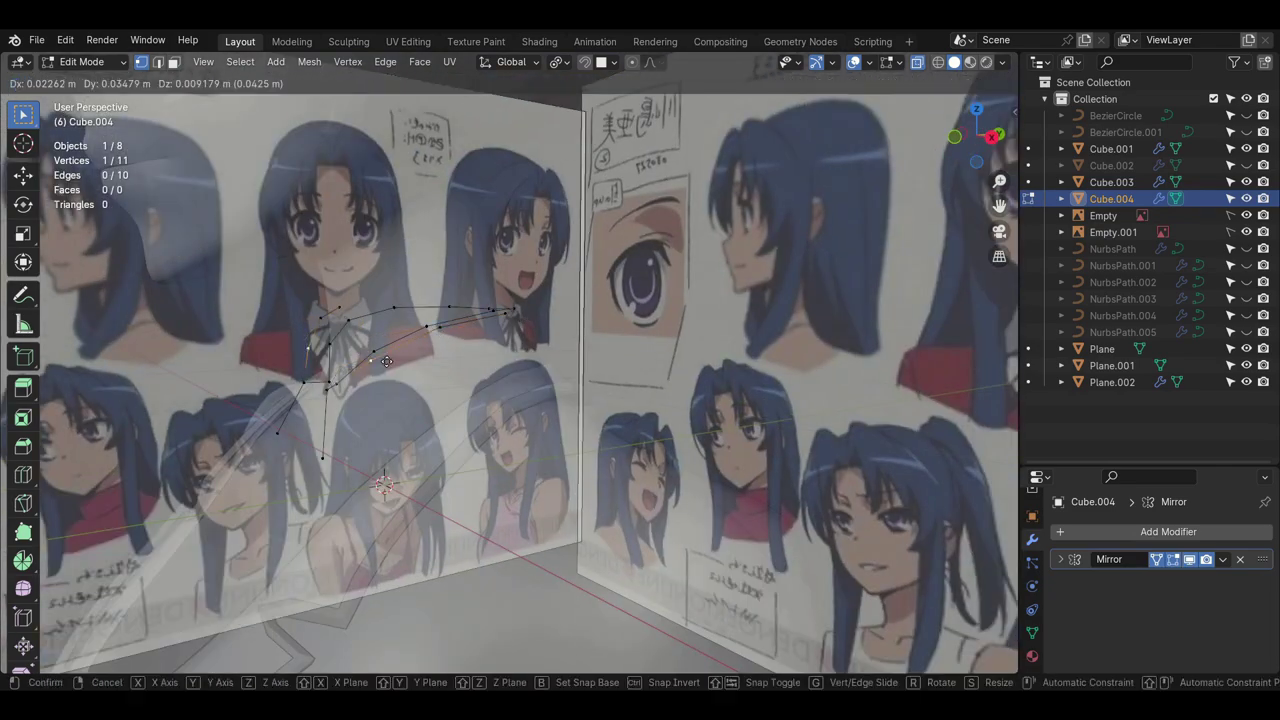
click(474, 318)
- Adjust the second row's vertices in the side view and carry the row around to the center back of the neck
key(KP_3)
click(333, 333)
key(g)
click(339, 342)
click(392, 310)
key(g)
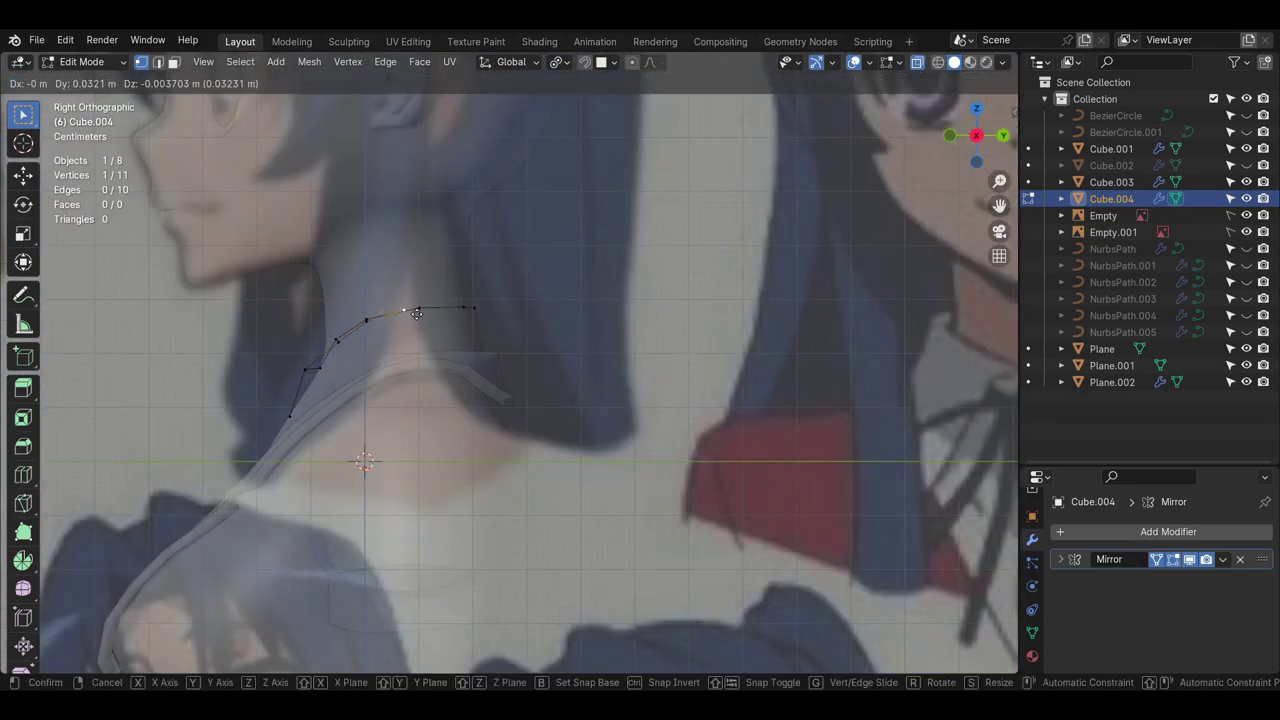
click(478, 318)
middle_drag(478, 318, 676, 447)
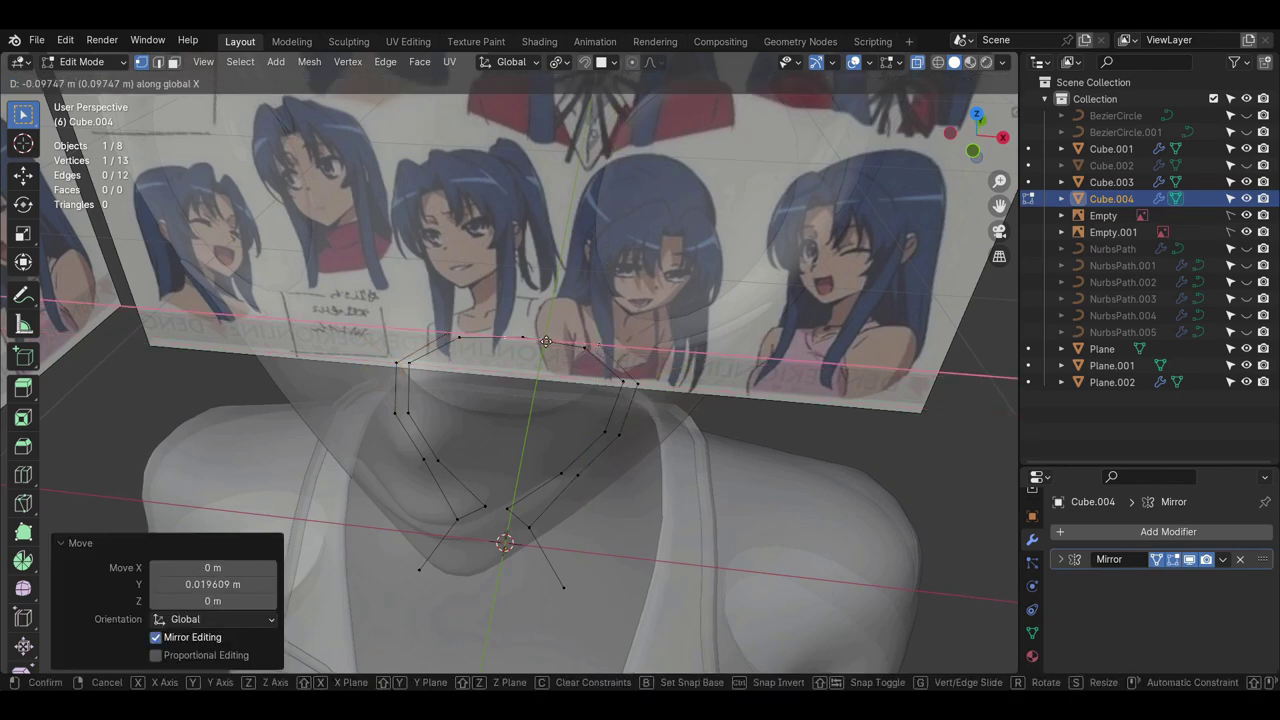
click(570, 412)
- Fill the space between the two collar rows with faces and turn X-ray off
scroll(570, 412, down, 3)
middle_drag(570, 412, 507, 395)
key(2)
click(572, 404)
key(f)
key(f)
key(f)
key(f)
key(f)
key(Tab)
scroll(560, 405, down, 2)
key(alt+z)
- Extrude the first vertices of the collar's outer row from the collar tip toward the side of the neck
key(Tab)
key(1)
click(438, 458)
key(e)
click(543, 438)
key(g)
click(658, 358)
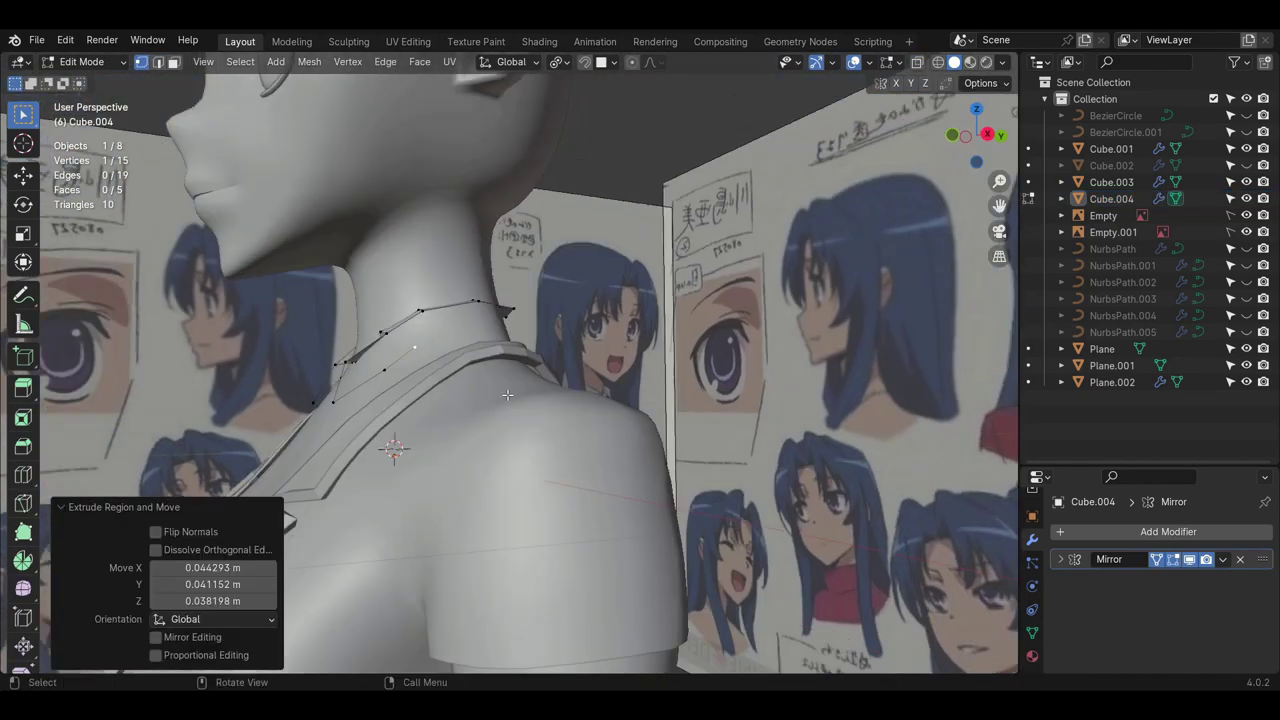
- Extend the collar's outer row over the shoulder and reposition its vertices to follow the neckline
click(499, 334)
key(g)
middle_drag(499, 334, 530, 385)
click(392, 370)
key(g)
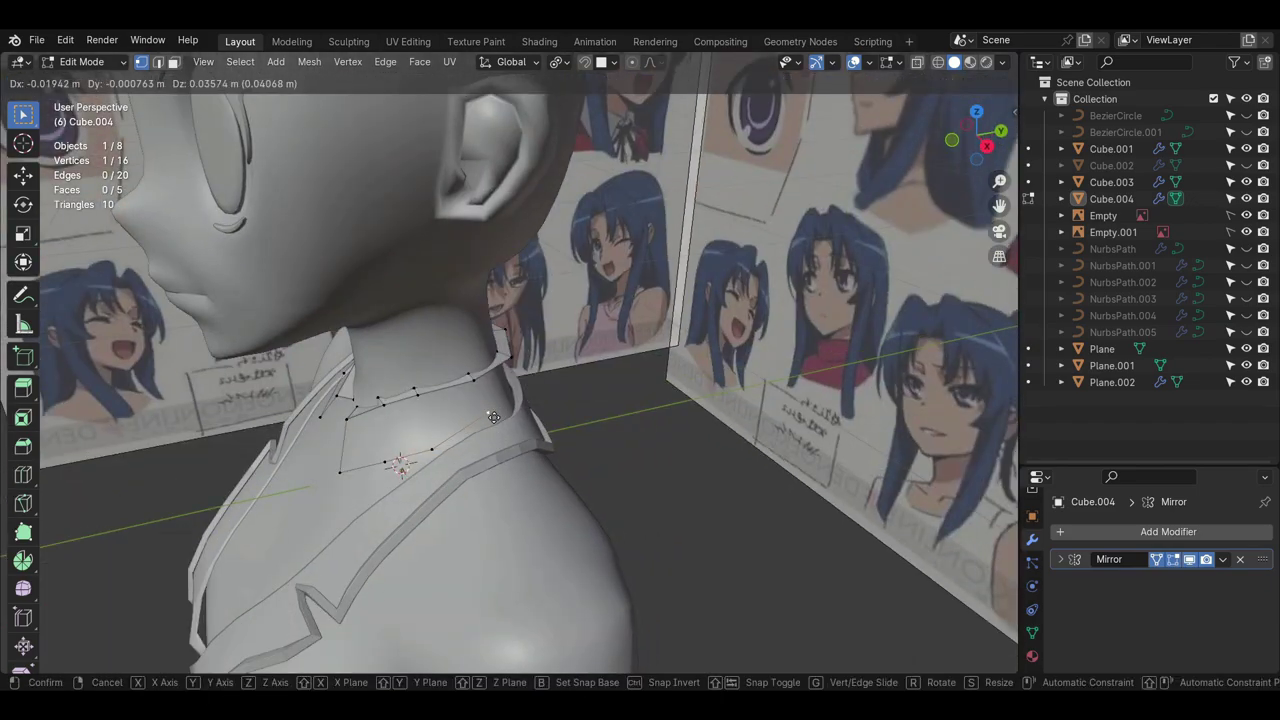
click(560, 440)
- Adjust the outer row's end vertex and extrude another one toward the back of the neck
middle_drag(560, 440, 323, 357)
key(g)
key(g)
key(g)
key(e)
click(415, 370)
- Extrude the outer row's last vertex behind the neck and adjust the position and height of the back vertices
middle_drag(415, 370, 447, 421)
key(e)
middle_drag(520, 385, 457, 386)
key(g)
key(g)
key(g)
key(g)
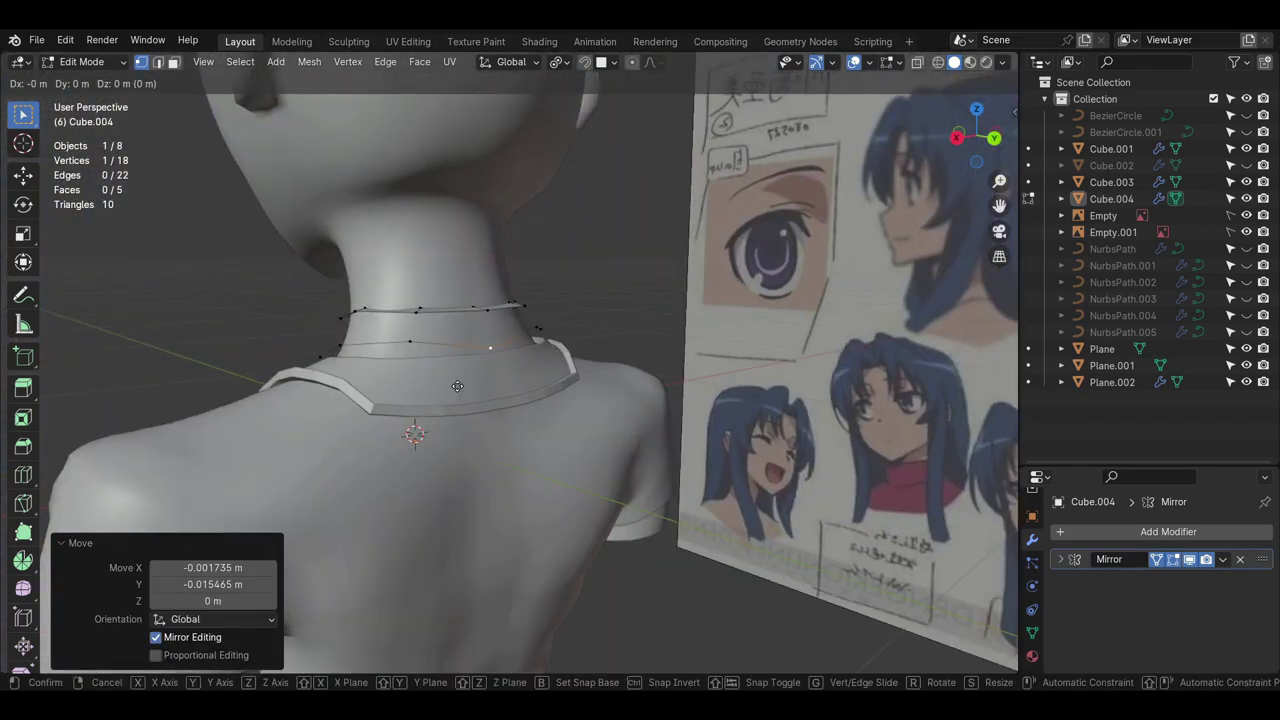
key(z)
click(435, 352)
- Fill the gap between the collar's middle and outer vertex rows with faces from front to back
middle_drag(300, 340, 385, 319)
middle_drag(419, 412, 558, 423)
shift+click(431, 468)
key(f)
key(f)
key(f)
key(f)
key(f)
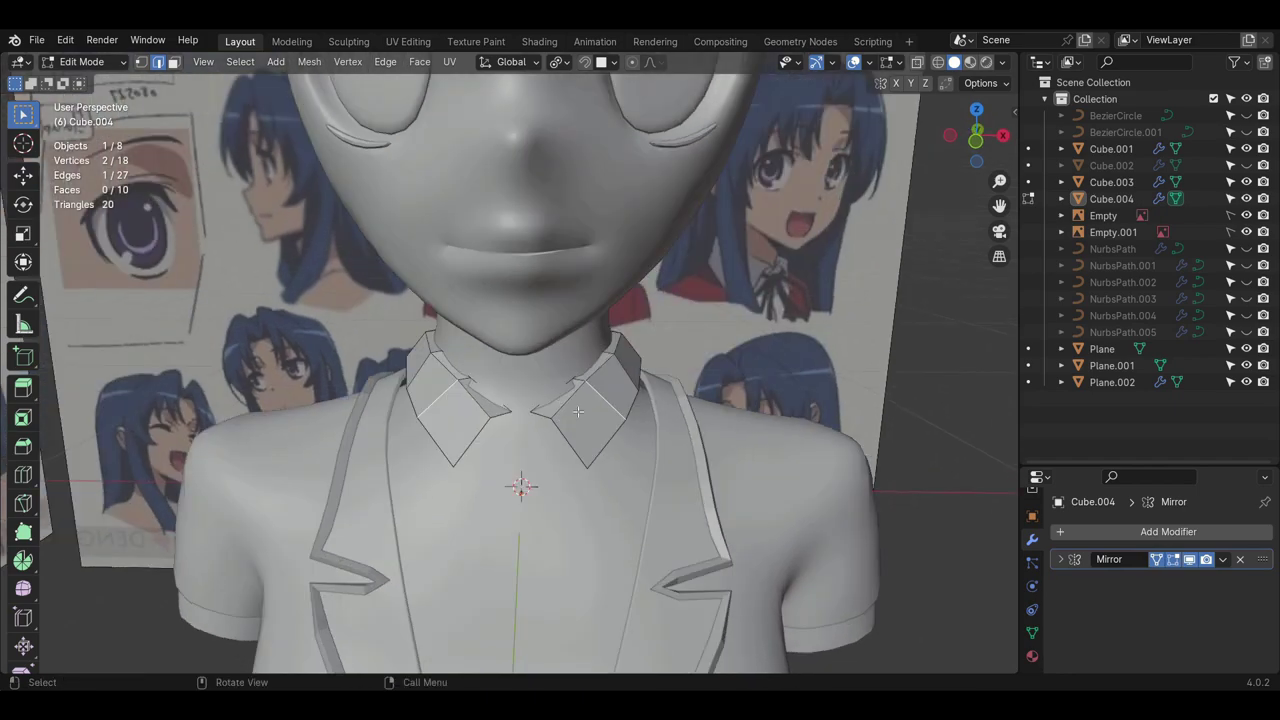
- Add loop cuts across the collar faces to give the strip more segments
key(ctrl+r)
click(612, 382)
middle_drag(640, 385, 603, 431)
click(594, 377)
- Select one lengthwise edge loop of the collar and move it down along the global Z axis
key(1)
scroll(552, 400, down, 6)
scroll(552, 400, up, 5)
alt+click(534, 389)
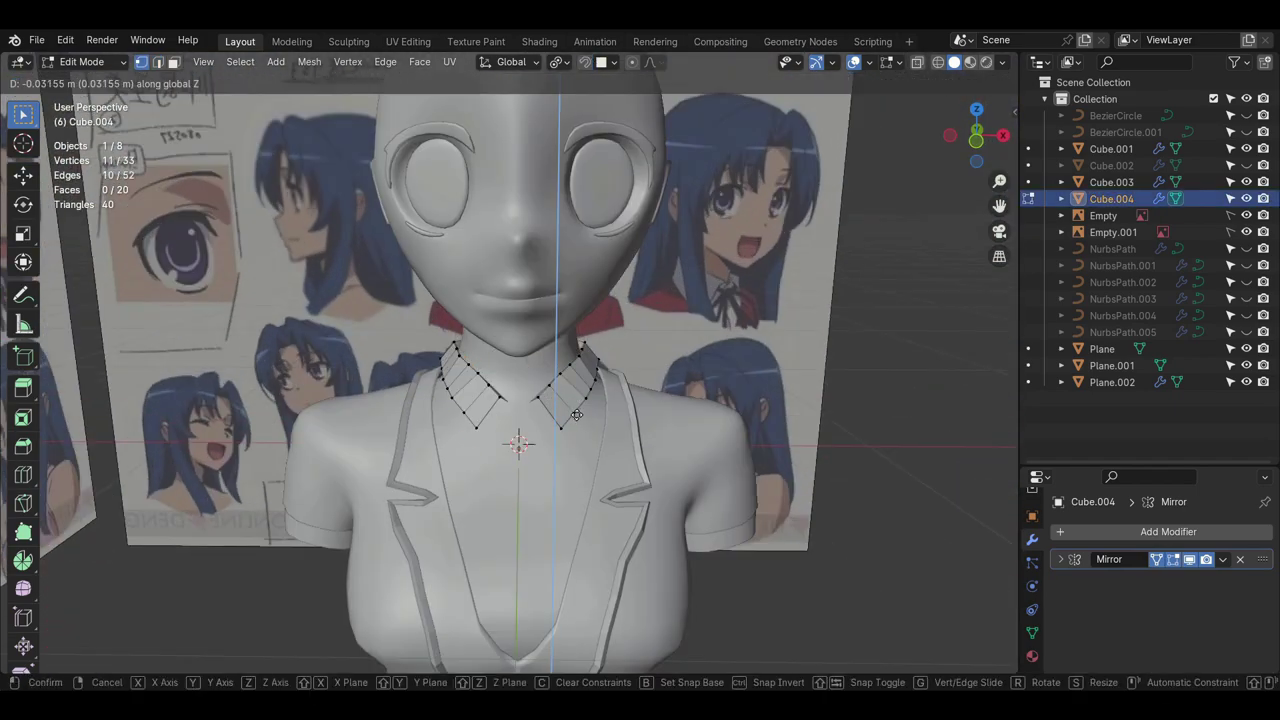
click(578, 416)
- Apply smooth shading to the collar
scroll(600, 425, up, 4)
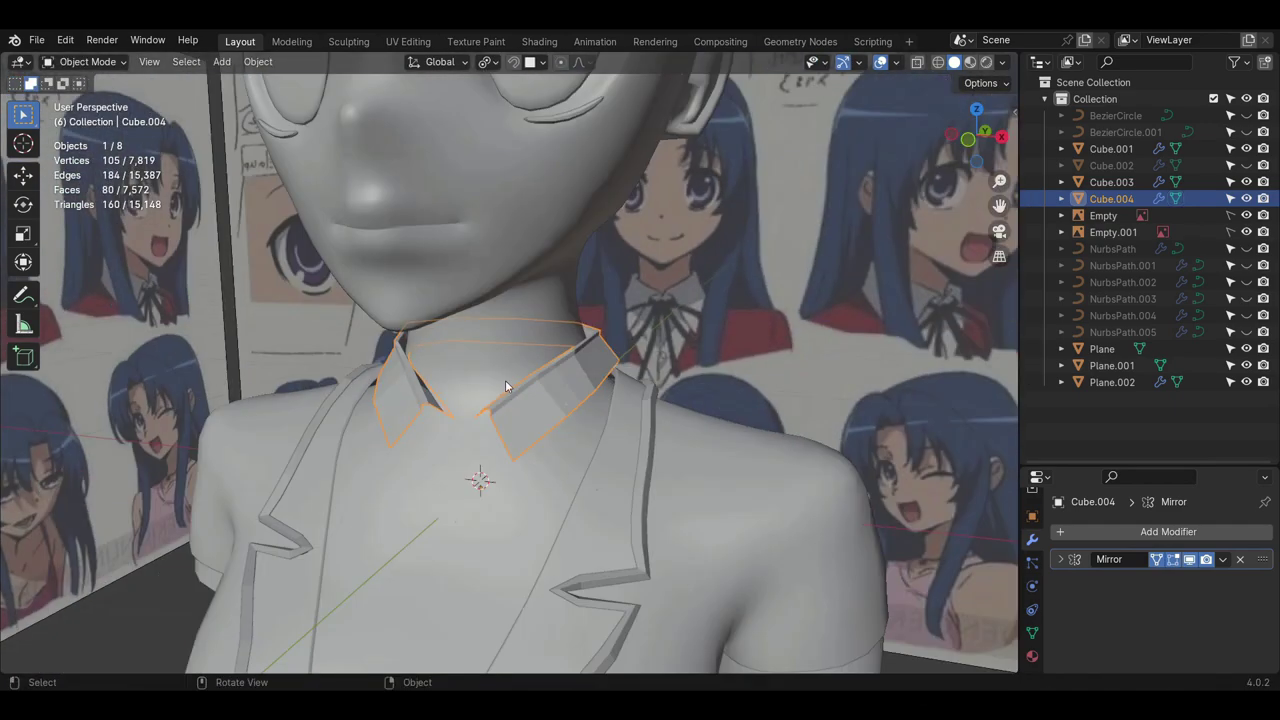
right_click(549, 447)
middle_drag(549, 447, 580, 452)
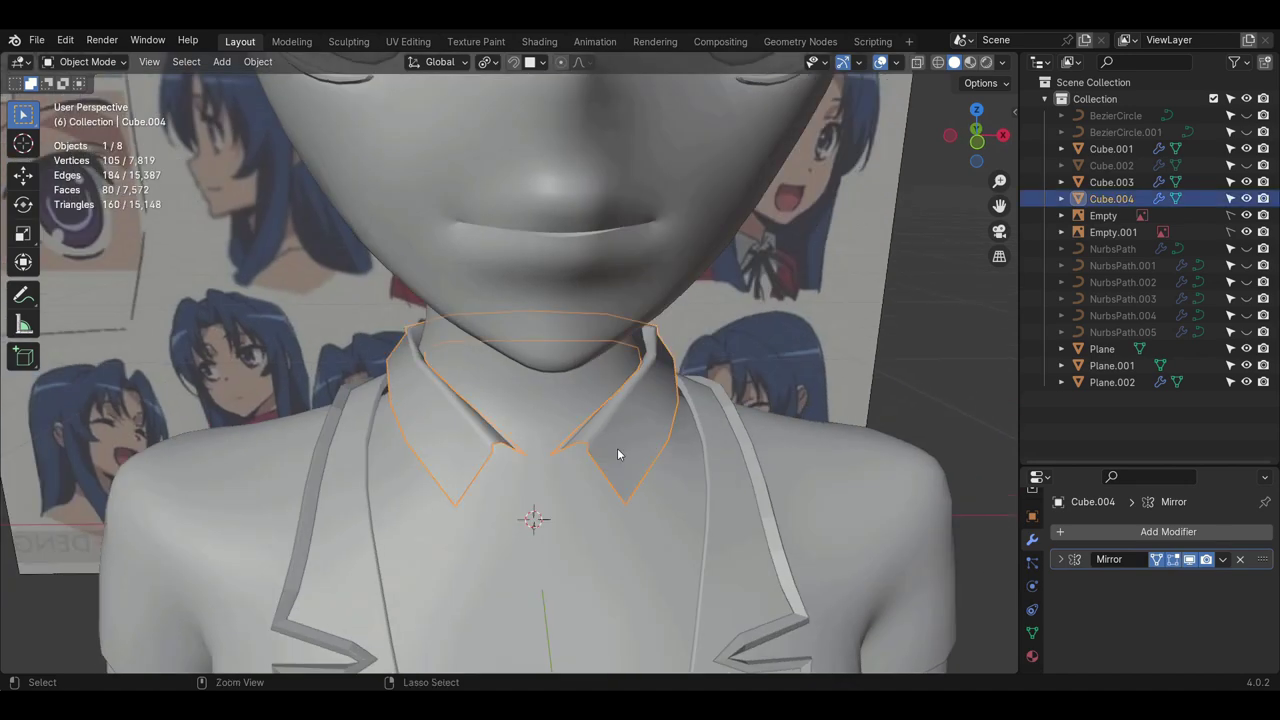
right_click(614, 445)
click(614, 445)
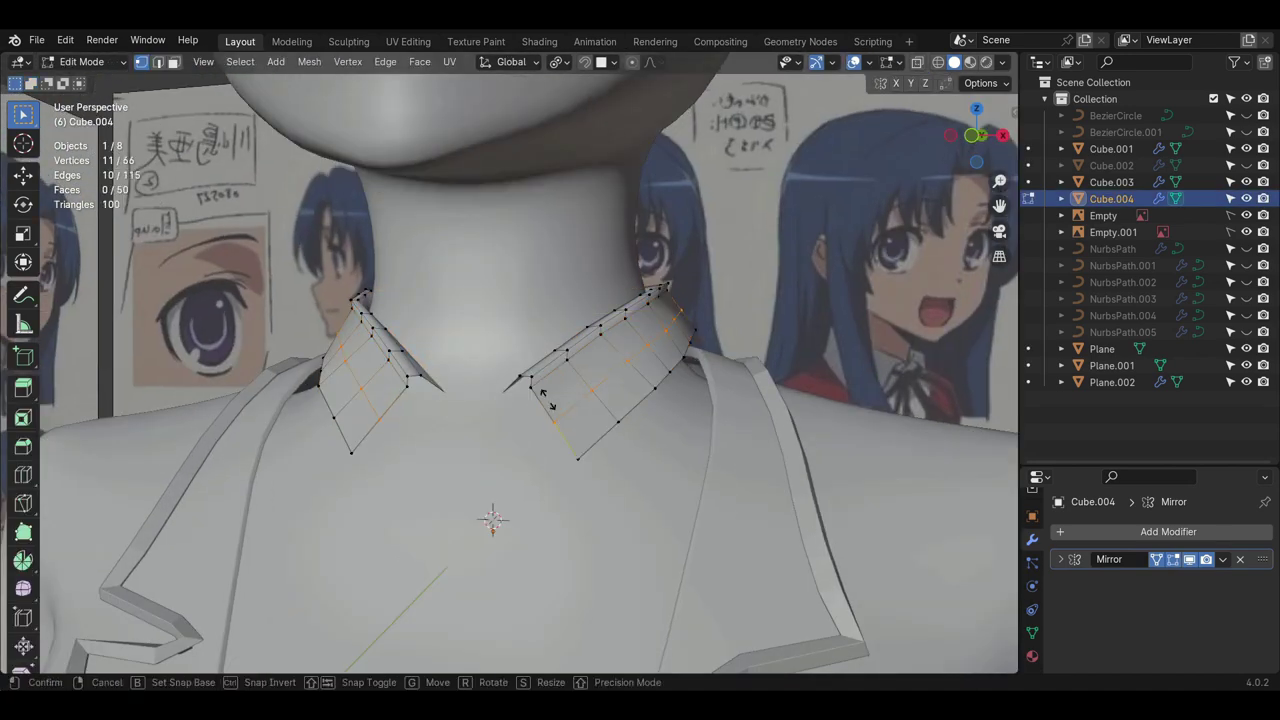
- Refine the collar's outer edge with proportional editing and lower its inner front vertex at the center of the throat
key(ctrl+r)
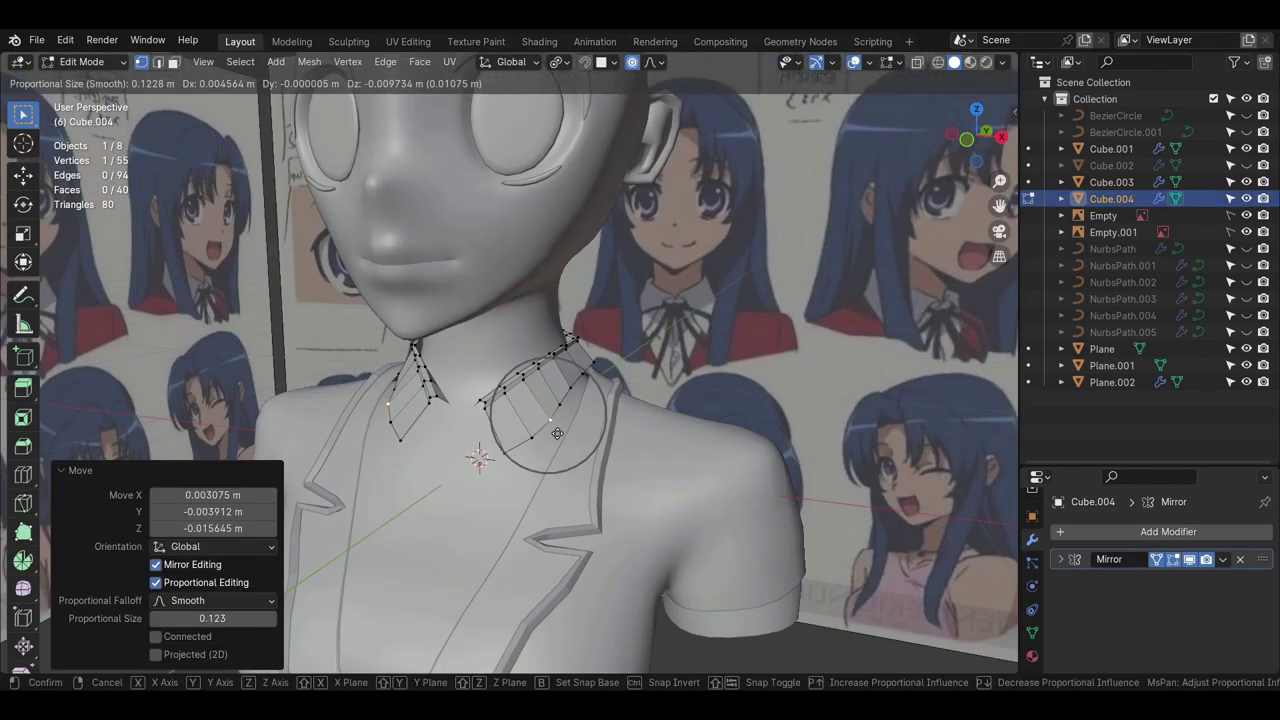
key(g)
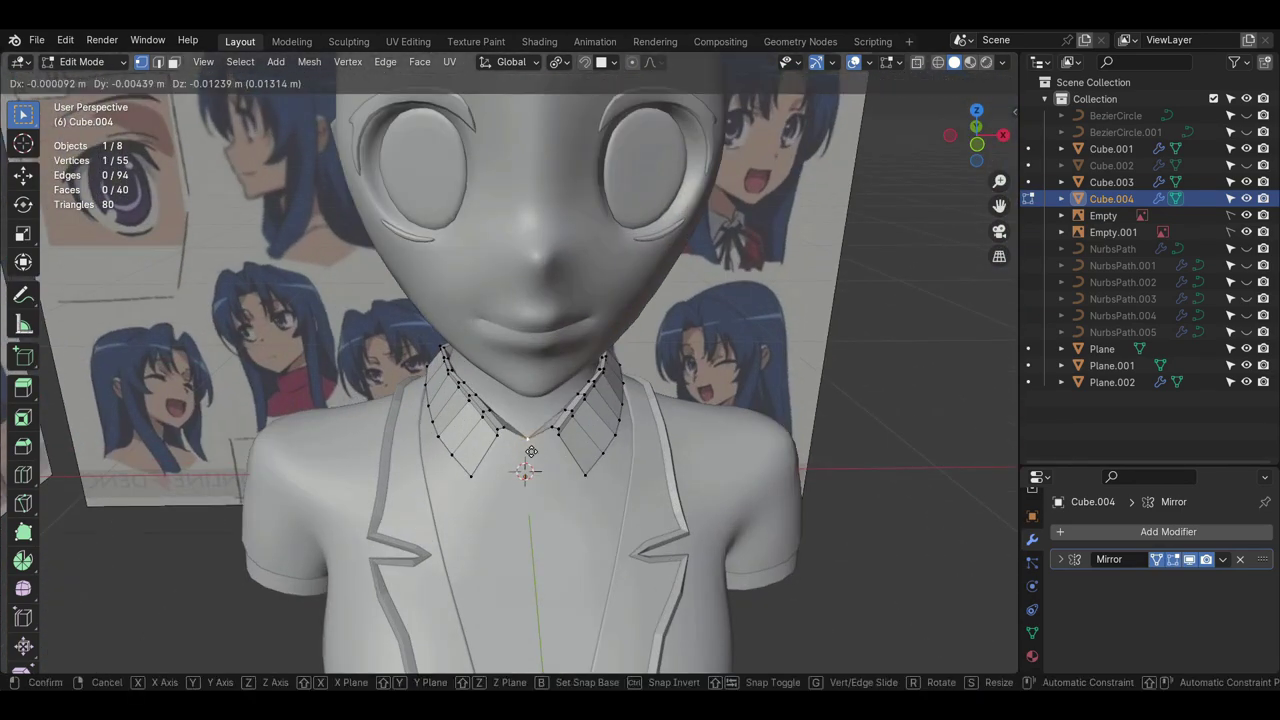
click(535, 493)
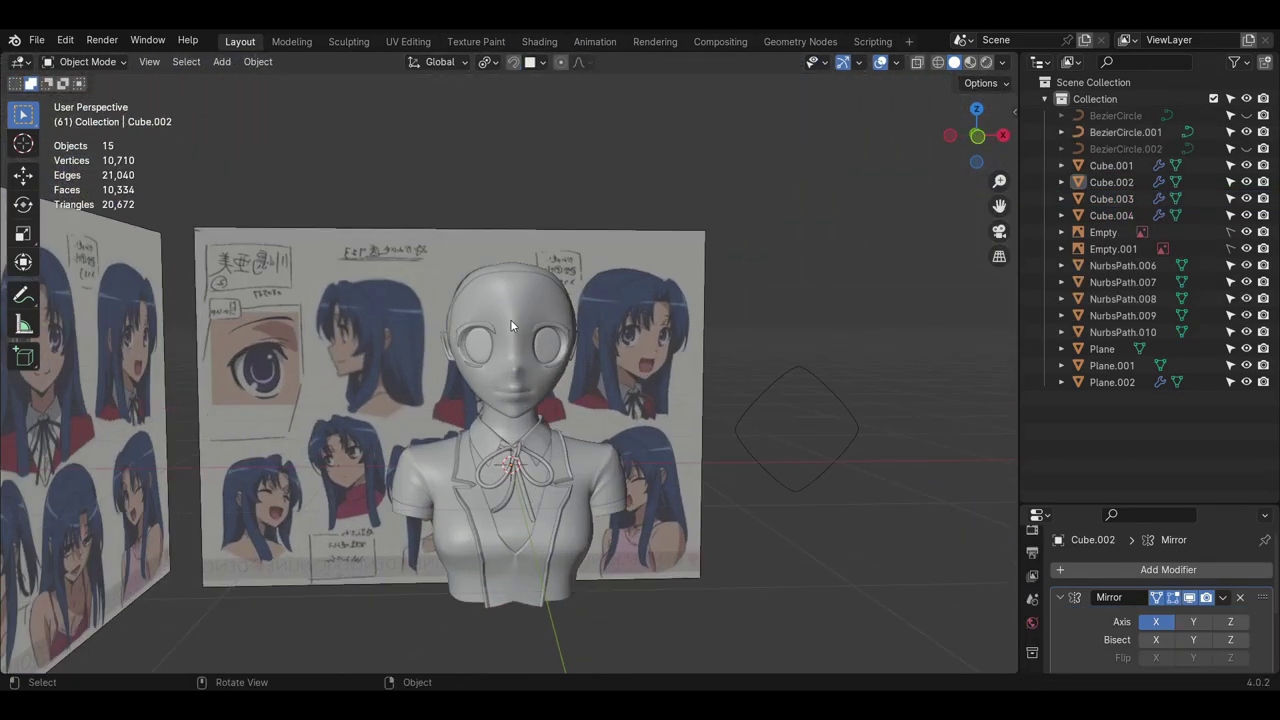
- Add a Path curve and rotate it 90° about the Y axis so it stands upright
key(shift+a)
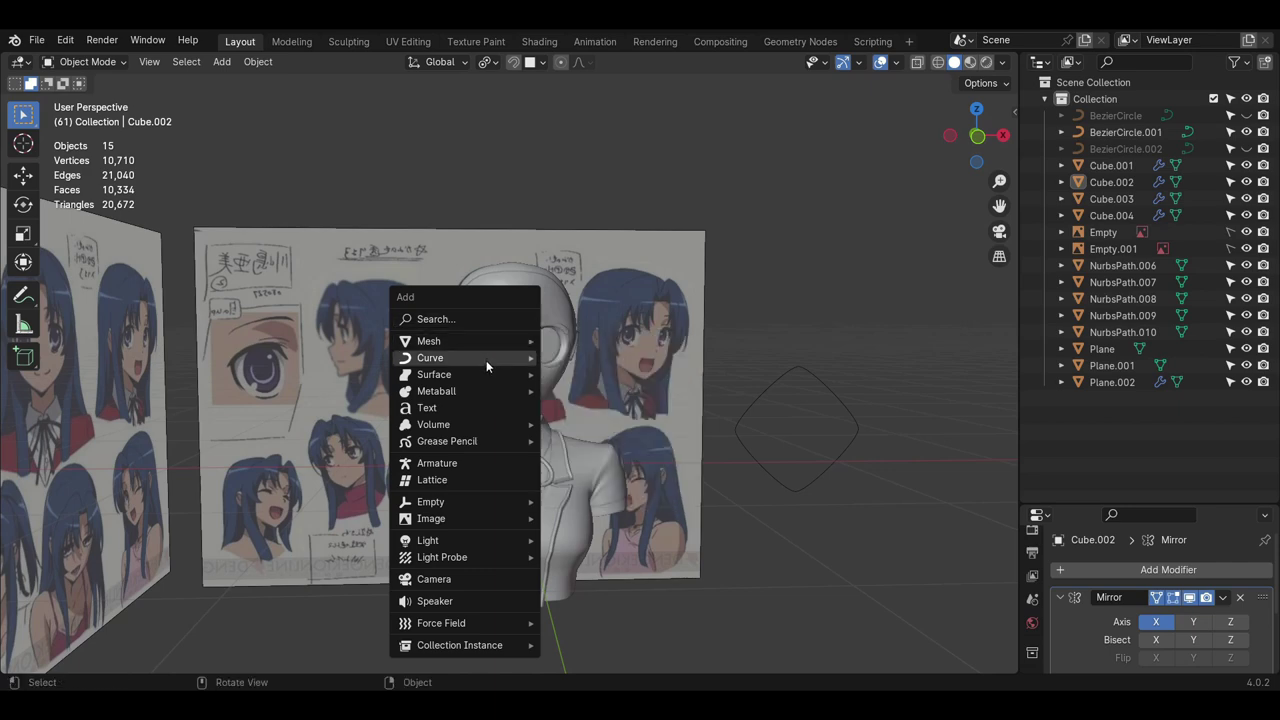
mouse_move(486, 366)
click(585, 429)
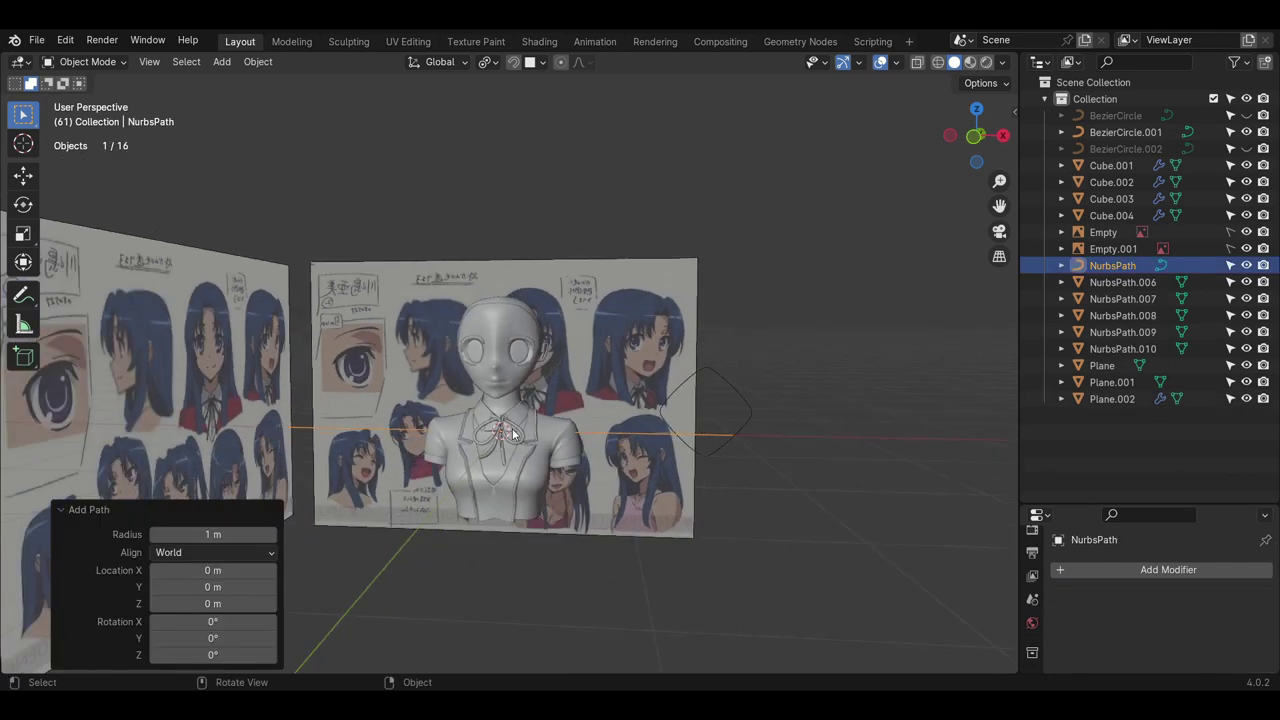
key(0)
key(Return)
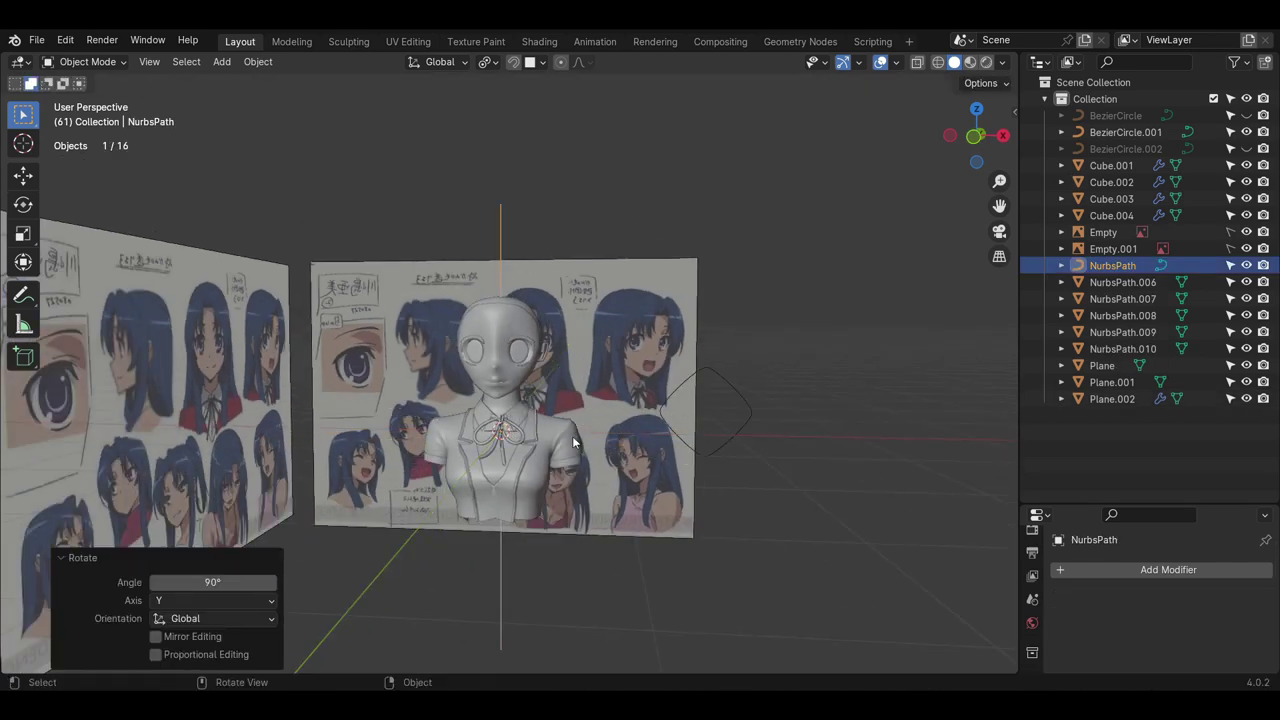
- Place the shortened path beside the bust and apply the scale of both the path and BezierCircle.001
middle_drag(572, 436, 519, 443)
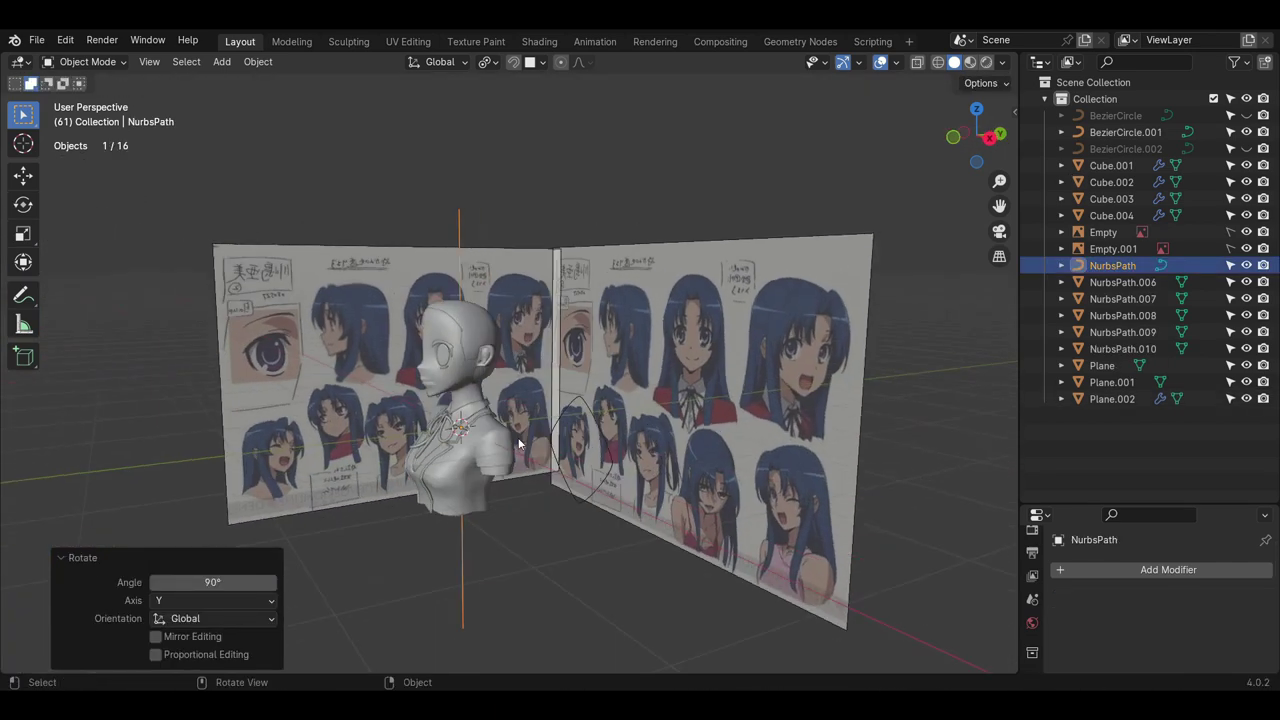
click(396, 470)
middle_drag(398, 471, 463, 475)
shift+click(693, 478)
key(ctrl+a)
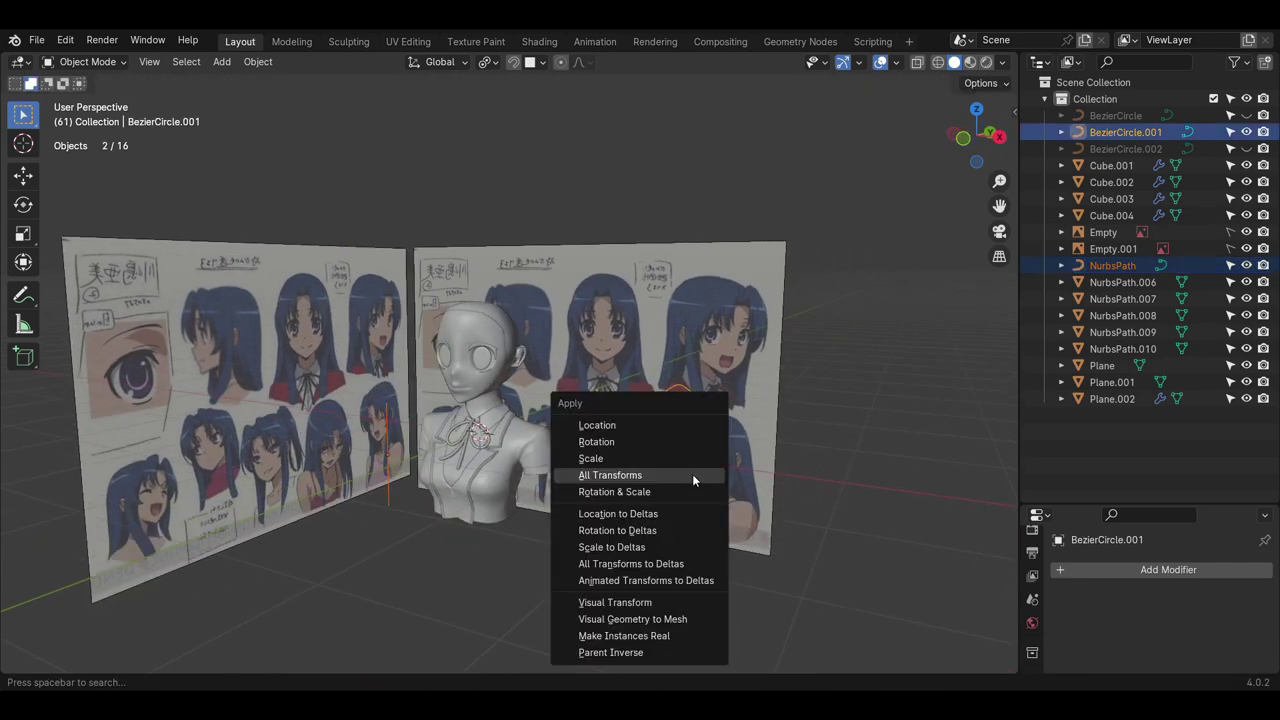
click(688, 462)
middle_drag(580, 494, 630, 492)
- Set the path's bevel to Object and pick BezierCircle.001 as its profile
click(411, 442)
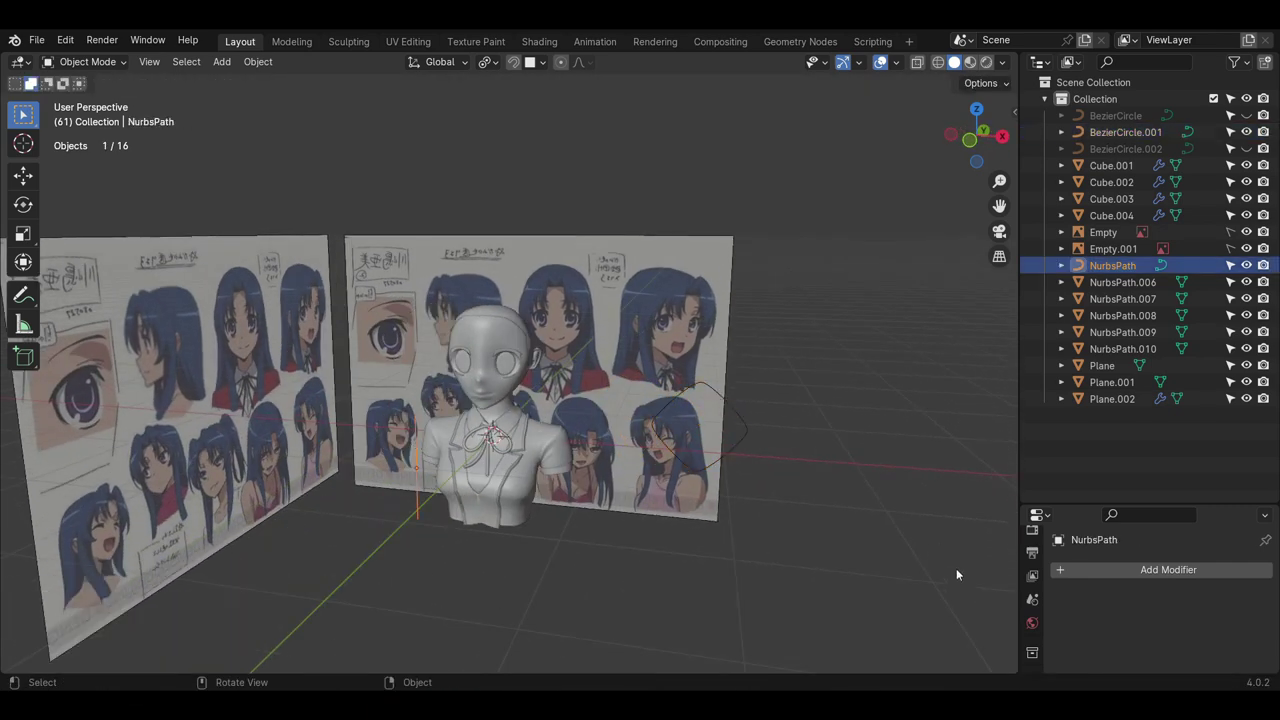
click(1032, 628)
scroll(1111, 586, down, 10)
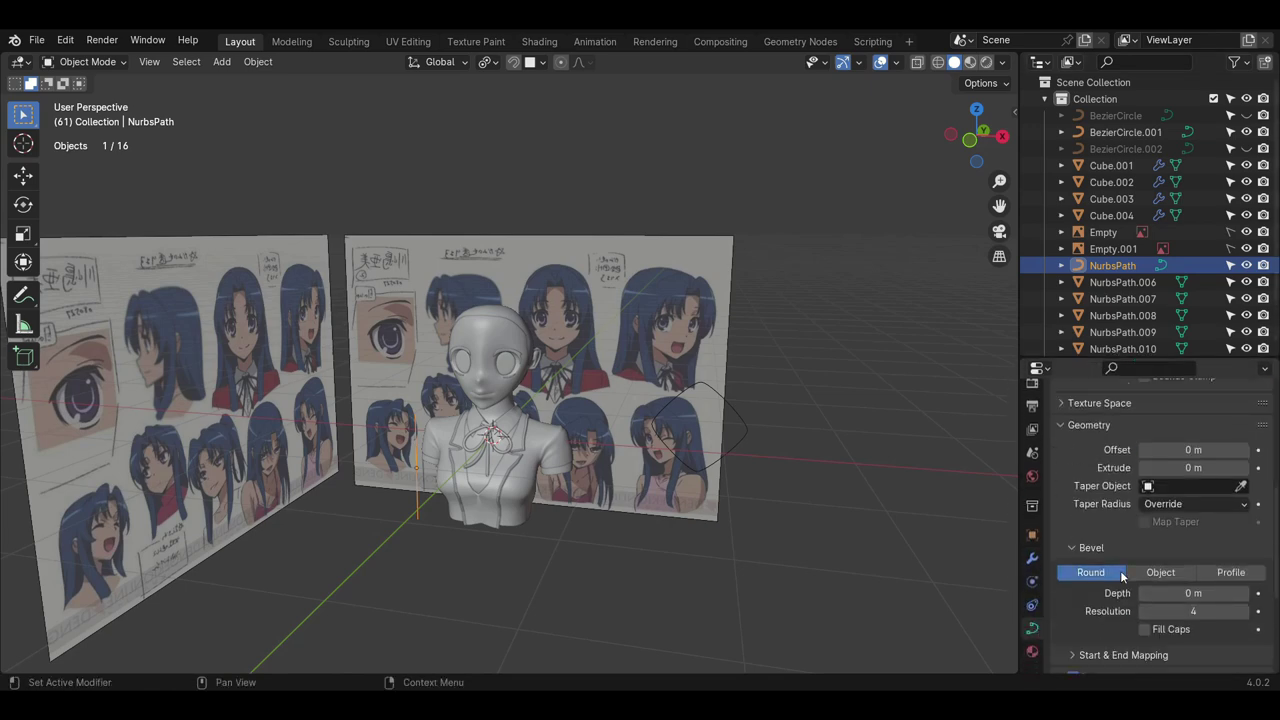
scroll(1126, 553, up, 3)
click(1160, 460)
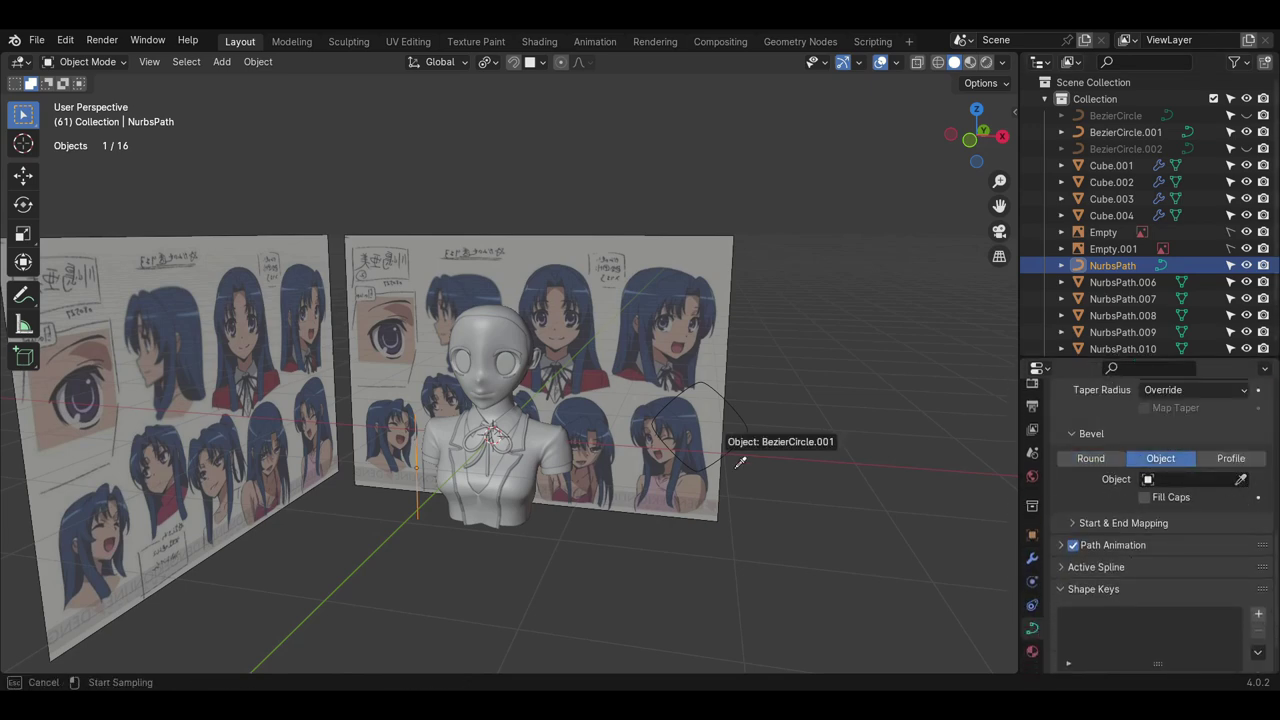
scroll(453, 509, up, 2)
- Move the beveled hair strand up beside the head and open its curve for editing
mouse_move(437, 499)
middle_down()
mouse_move(465, 527)
mouse_move(455, 517)
middle_up()
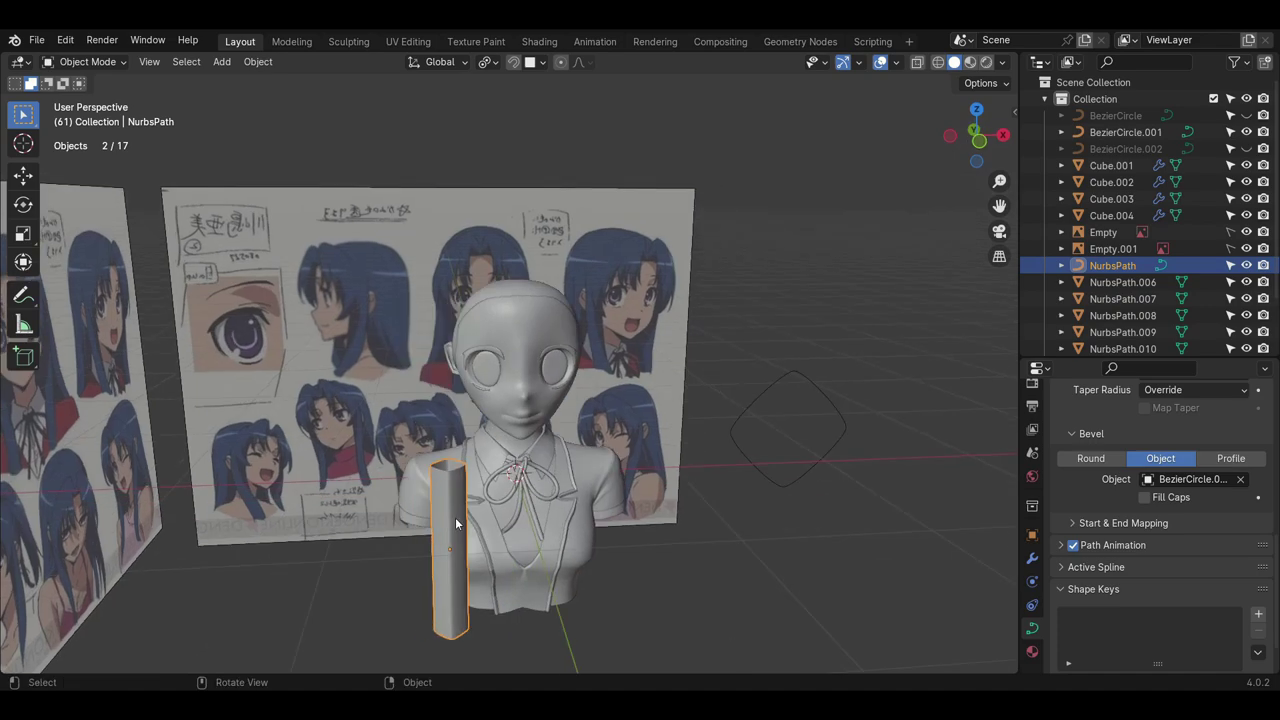
click(575, 414)
middle_drag(575, 414, 636, 454)
key(g)
click(580, 478)
scroll(614, 426, up, 3)
key(g)
click(677, 522)
key(Tab)
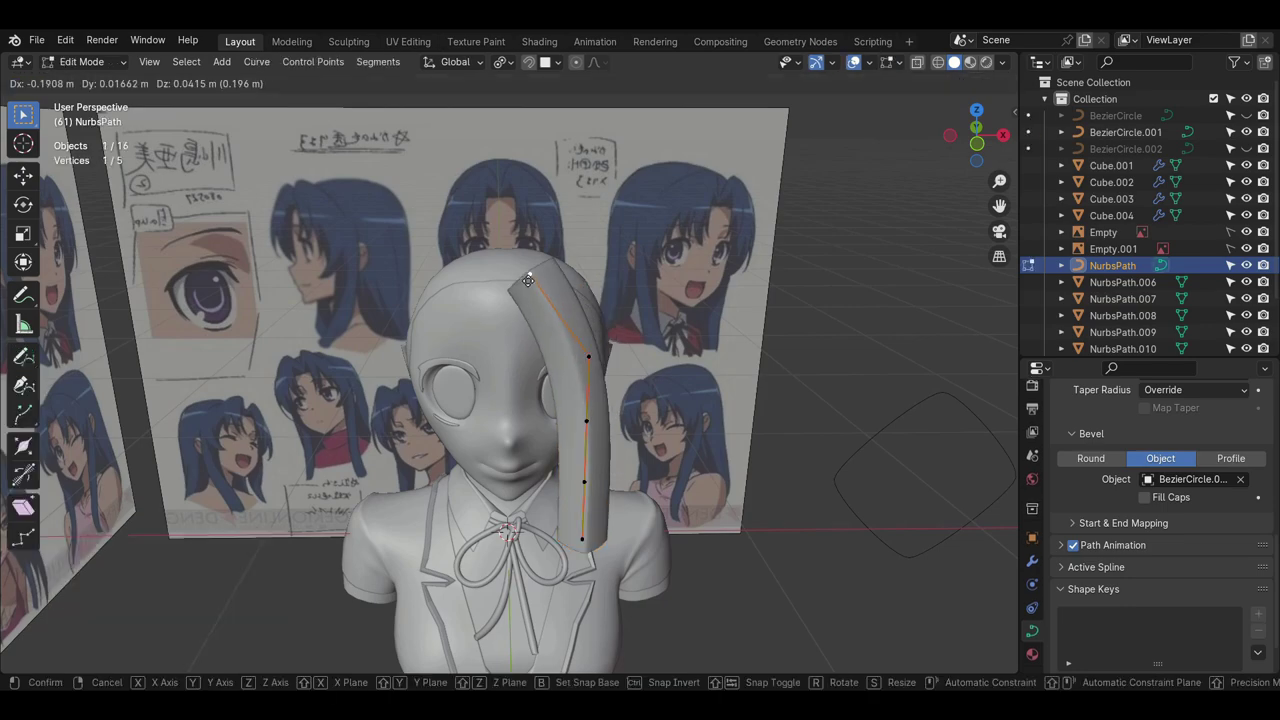
- Move the strand's upper control points so it arches over the crown and starts at the forehead hairline
click(528, 280)
middle_drag(528, 280, 625, 290)
click(508, 307)
key(g)
click(629, 274)
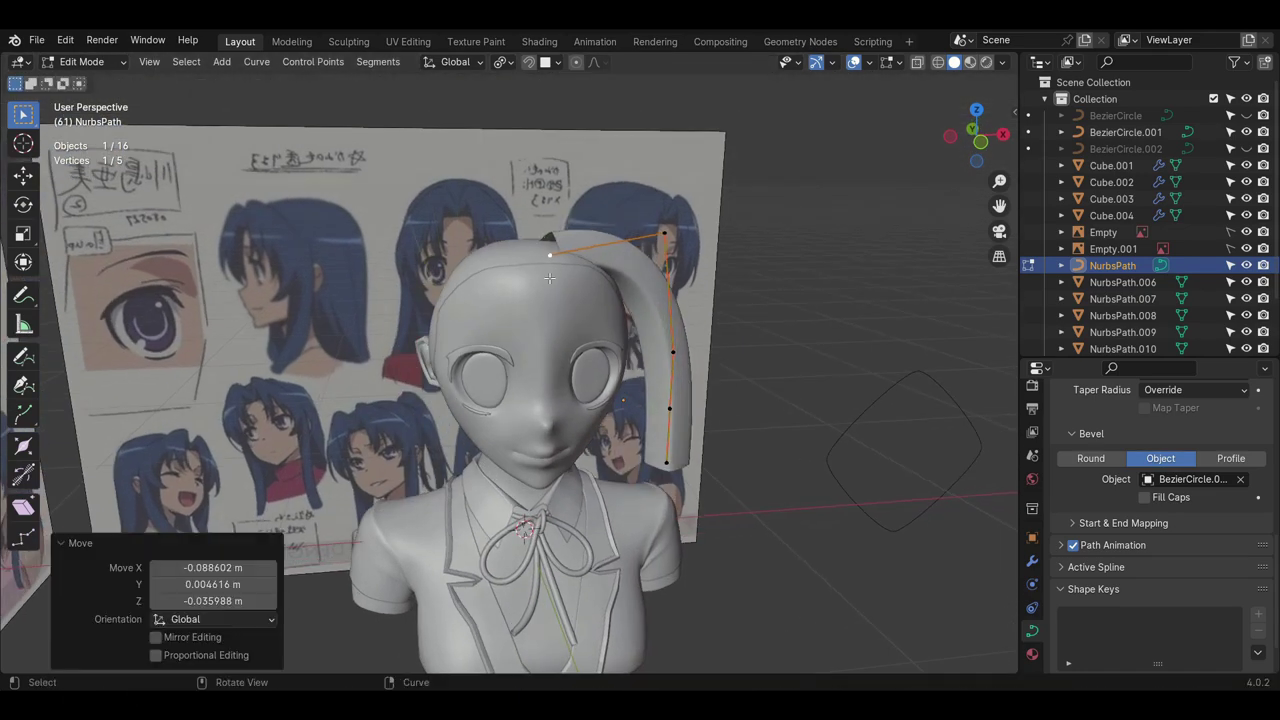
click(569, 209)
middle_drag(569, 209, 610, 220)
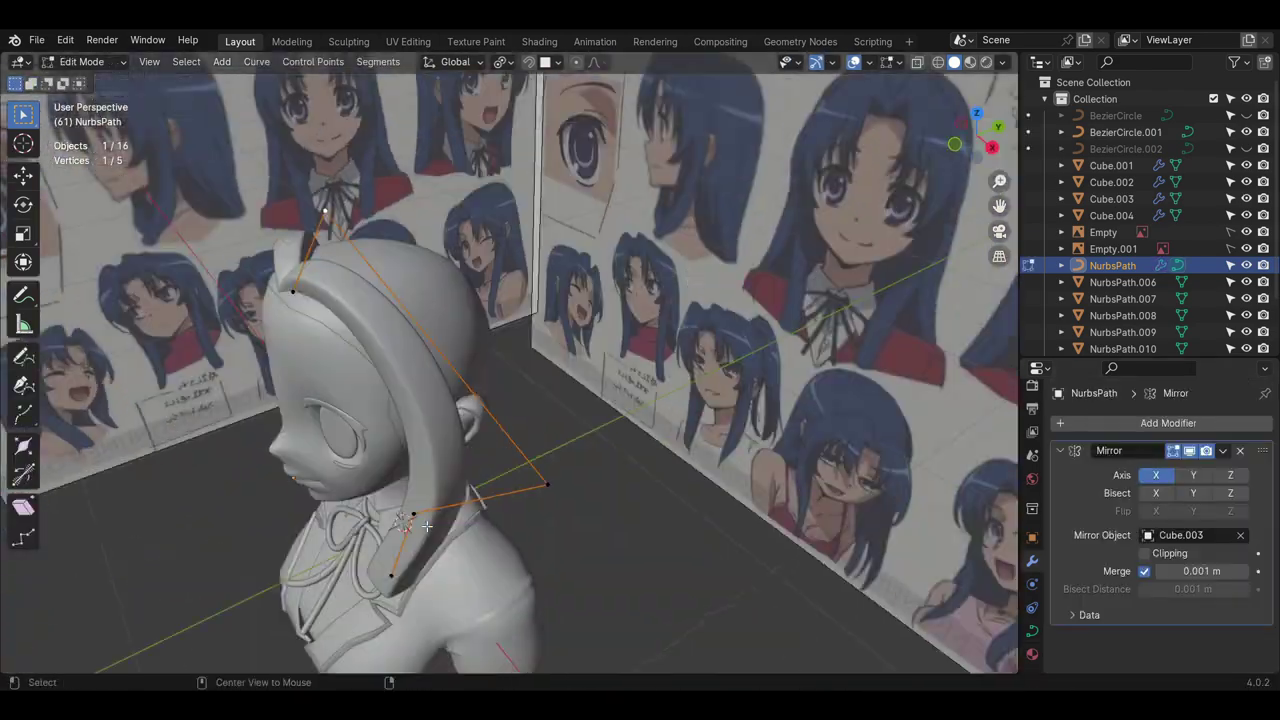
- Reposition the mirrored strand's control points so it curves down the side of the face toward the chest
middle_drag(427, 526, 560, 500)
key(g)
click(590, 440)
alt+middle_drag(590, 440, 521, 513)
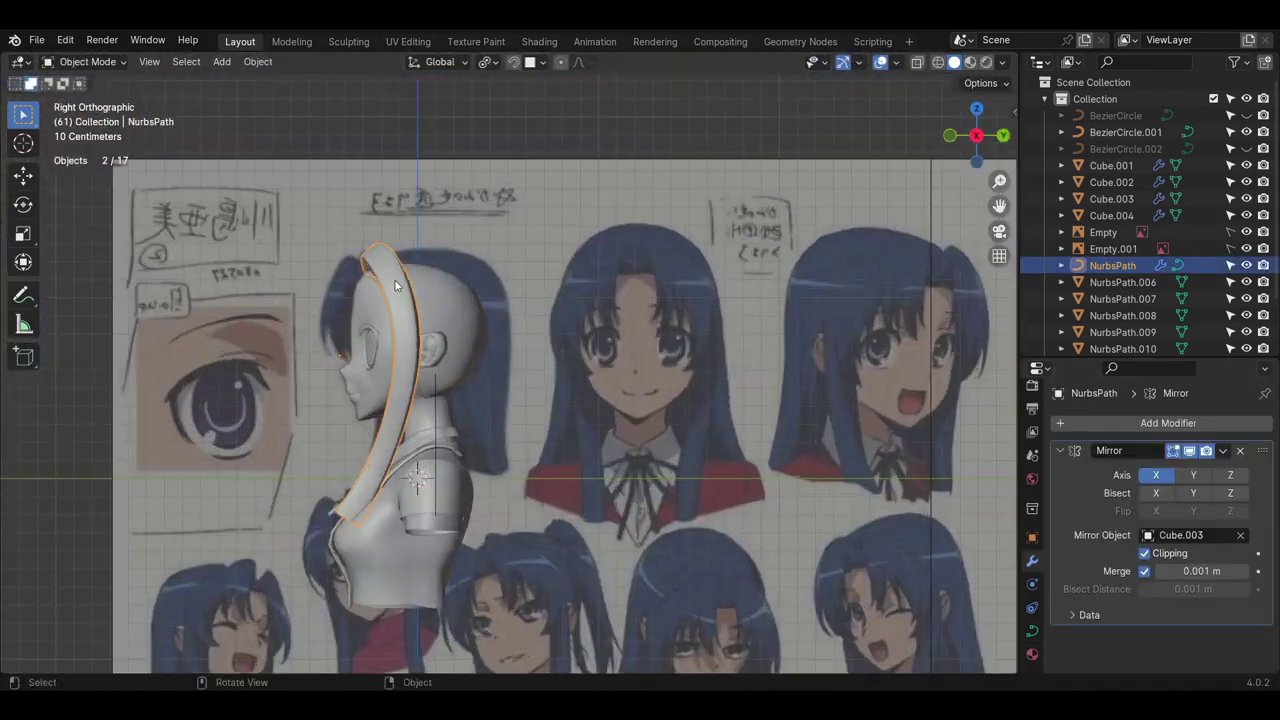
- Duplicate the front hair strand, then reshape the copy by moving its control points and changing their radius
middle_drag(300, 450, 357, 567)
click(397, 424)
key(g)
key(alt+s)
middle_drag(486, 500, 610, 460)
right_click(500, 268)
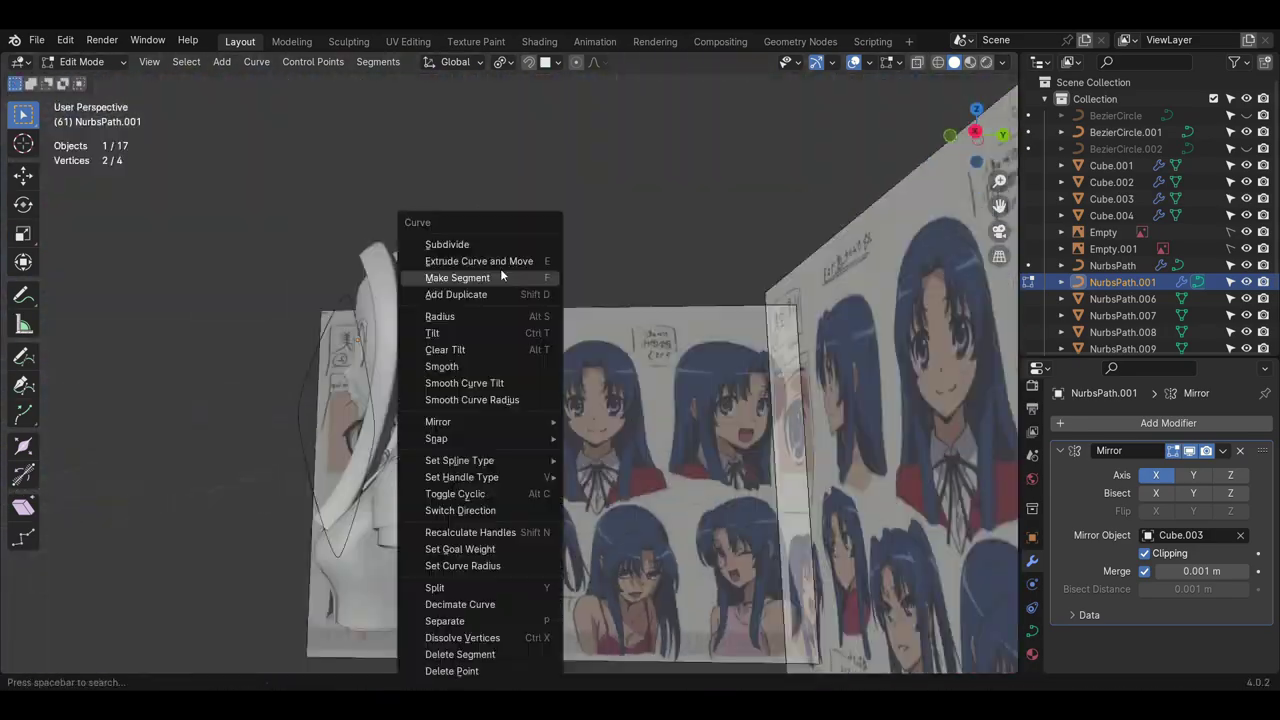
- Subdivide the selected segment of the hair strand curve and reposition one of its control points
click(455, 246)
click(401, 231)
key(g)
click(404, 244)
key(Tab)
- Duplicate the hair strand and move the copy's control points to shape another lock at the side of the head
middle_drag(404, 300, 263, 424)
key(shift+d)
key(Tab)
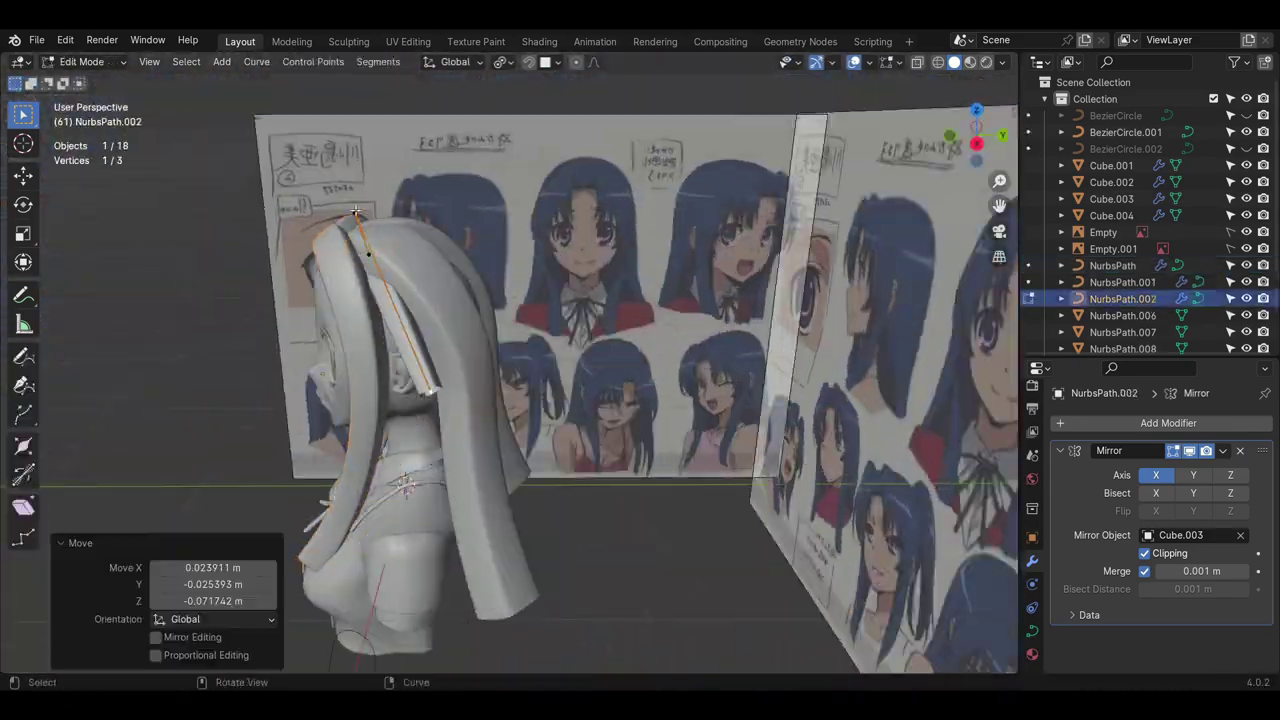
key(g)
middle_drag(350, 300, 560, 300)
click(387, 363)
key(g)
click(571, 500)
- Adjust the thickness at a control point of the duplicated strand, then extrude and move its end point
middle_drag(571, 500, 430, 430)
key(alt+s)
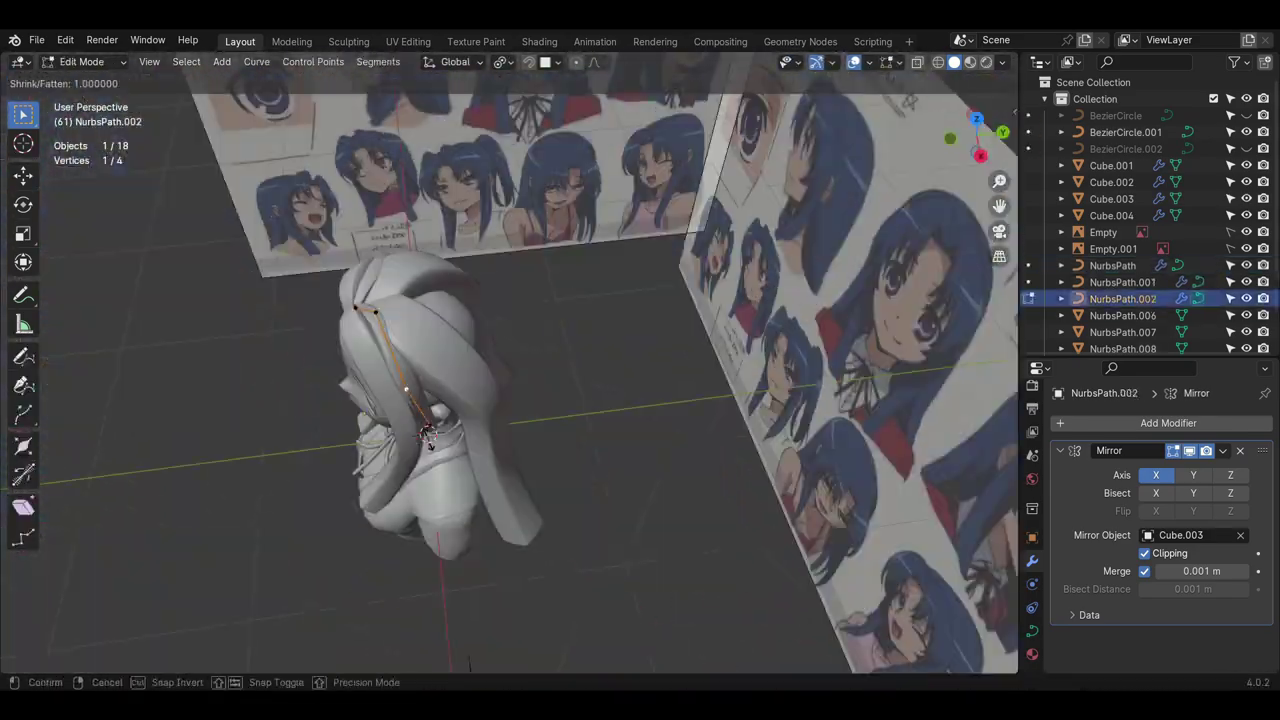
click(430, 430)
middle_drag(430, 330, 430, 400)
key(e)
key(g)
click(430, 430)
- Duplicate the strand again and move the copy's control points beside the back hair
key(shift+d)
key(Tab)
key(g)
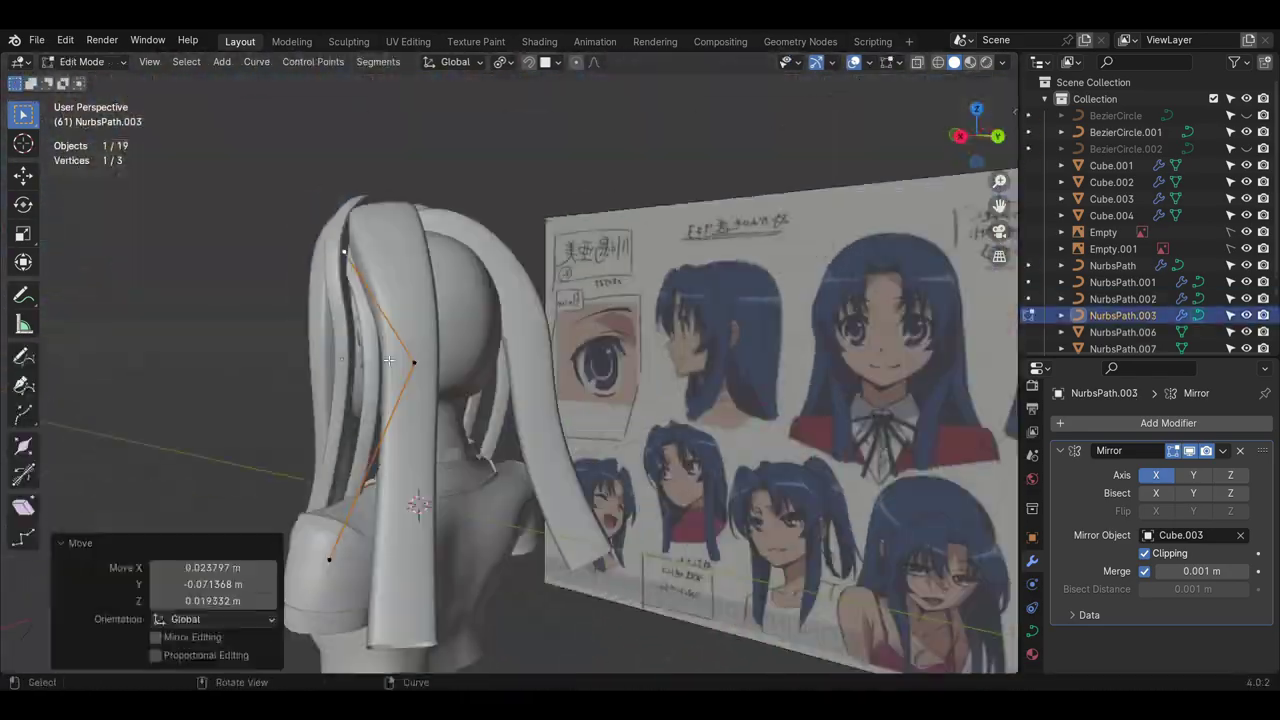
middle_drag(345, 400, 400, 470)
- Open the long front strand NurbsPath for editing and adjust its control points
key(Tab)
click(405, 400)
key(Tab)
key(g)
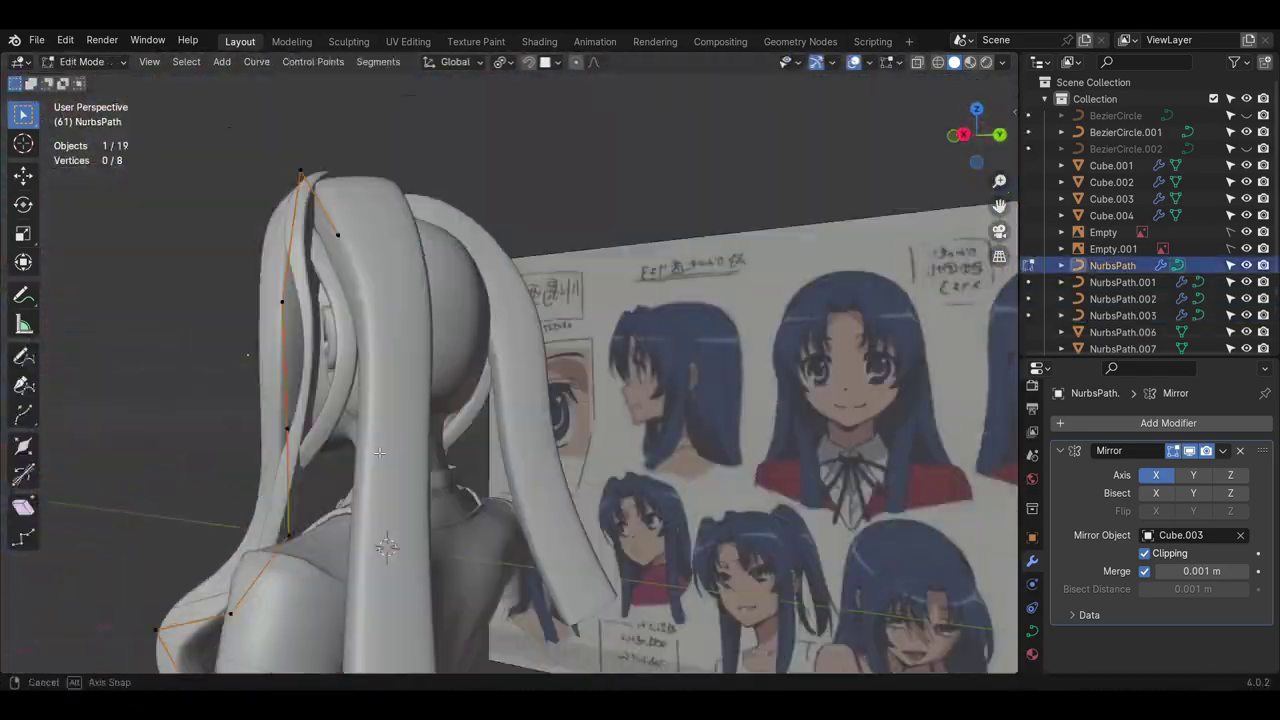
- Duplicate a hair strand, turn off Clipping in its Mirror modifier and reposition its control points
key(Tab)
key(shift+d)
click(512, 418)
click(1144, 553)
key(Tab)
key(g)
key(g)
middle_drag(486, 294, 451, 331)
- Hide the Empty reference image and shape another strand copy behind the head with Mirror Clipping off
click(1247, 232)
key(Tab)
key(shift+d)
key(Tab)
click(1144, 553)
key(g)
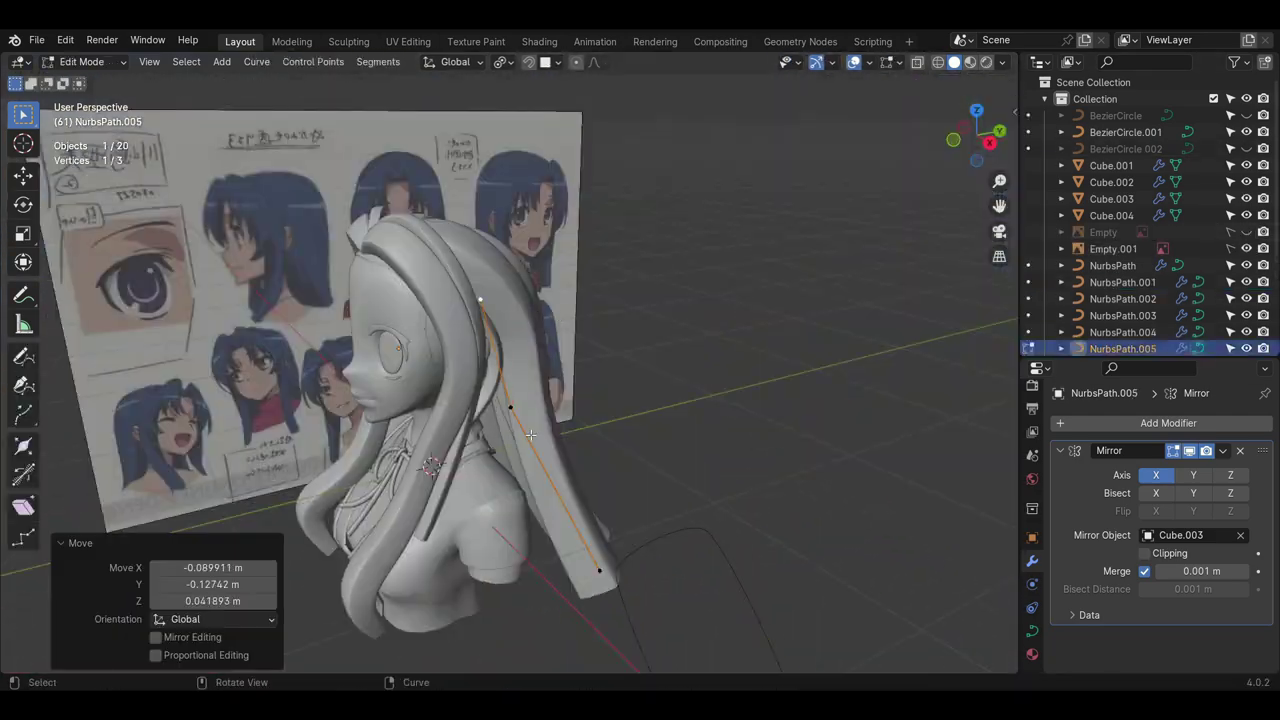
key(Tab)
key(Tab)
- Refine the front hair strands beside the face by moving their control points
right_click(514, 394)
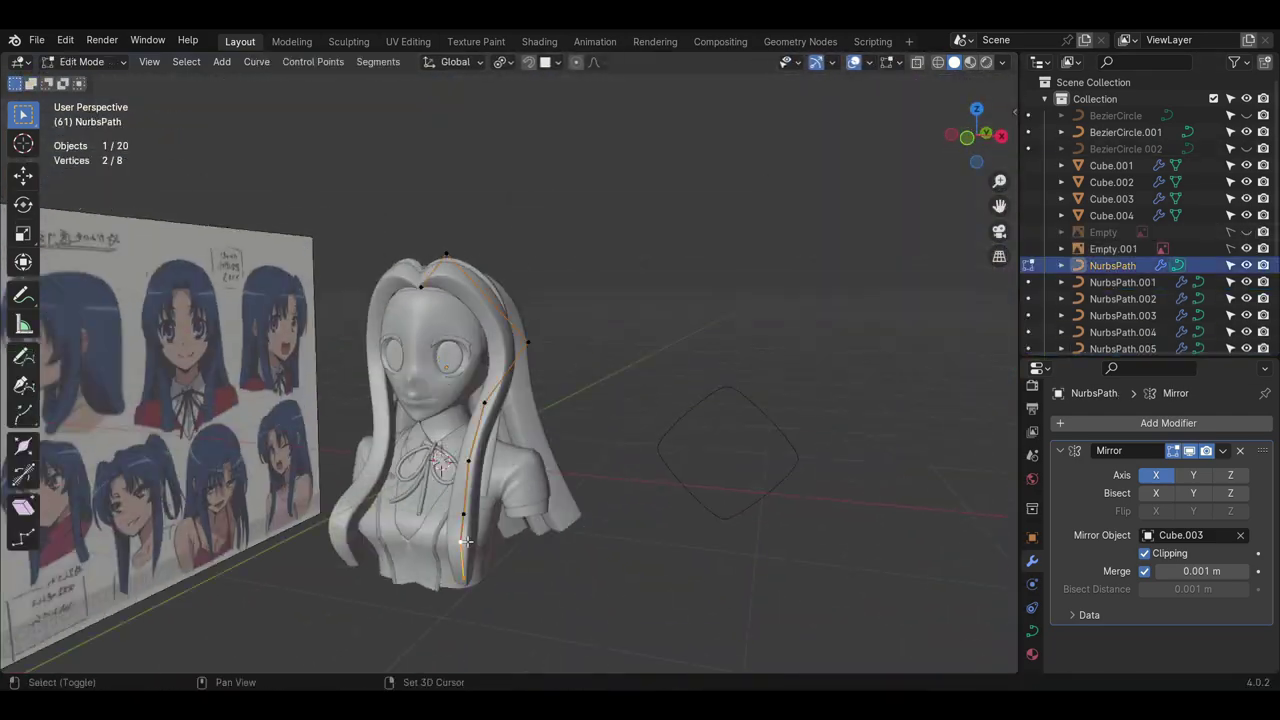
scroll(460, 400, up, 3)
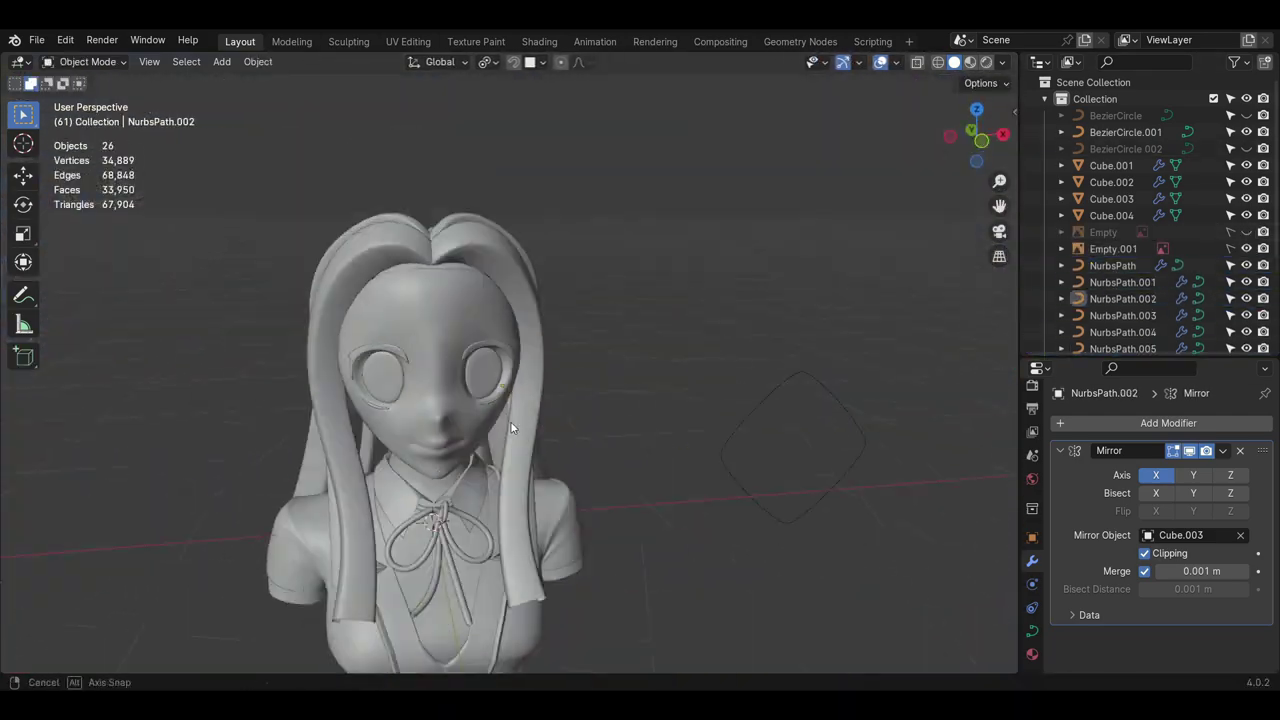
middle_drag(400, 400, 549, 600)
key(g)
click(520, 430)
key(Tab)
middle_drag(520, 430, 434, 518)
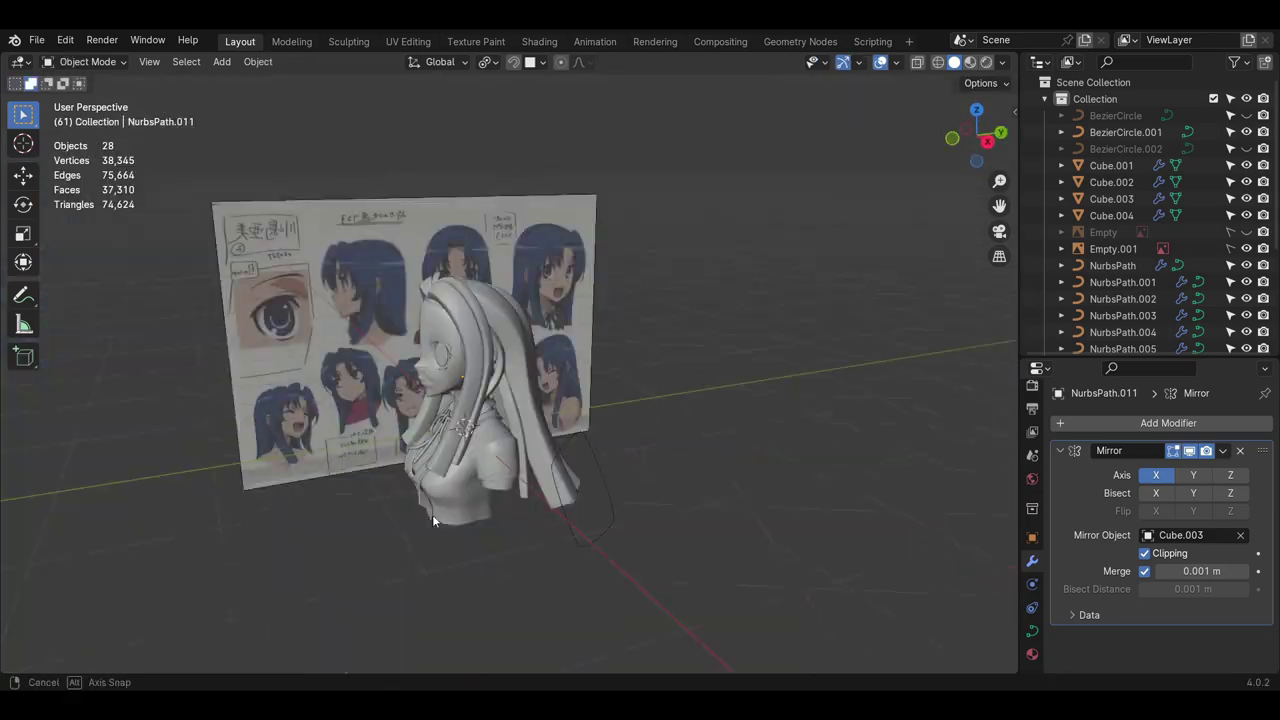
- Reposition the control points of the newest hair strands to fill out the hair around the face
key(Tab)
scroll(470, 480, up, 3)
key(g)
click(505, 500)
middle_drag(505, 500, 400, 440)
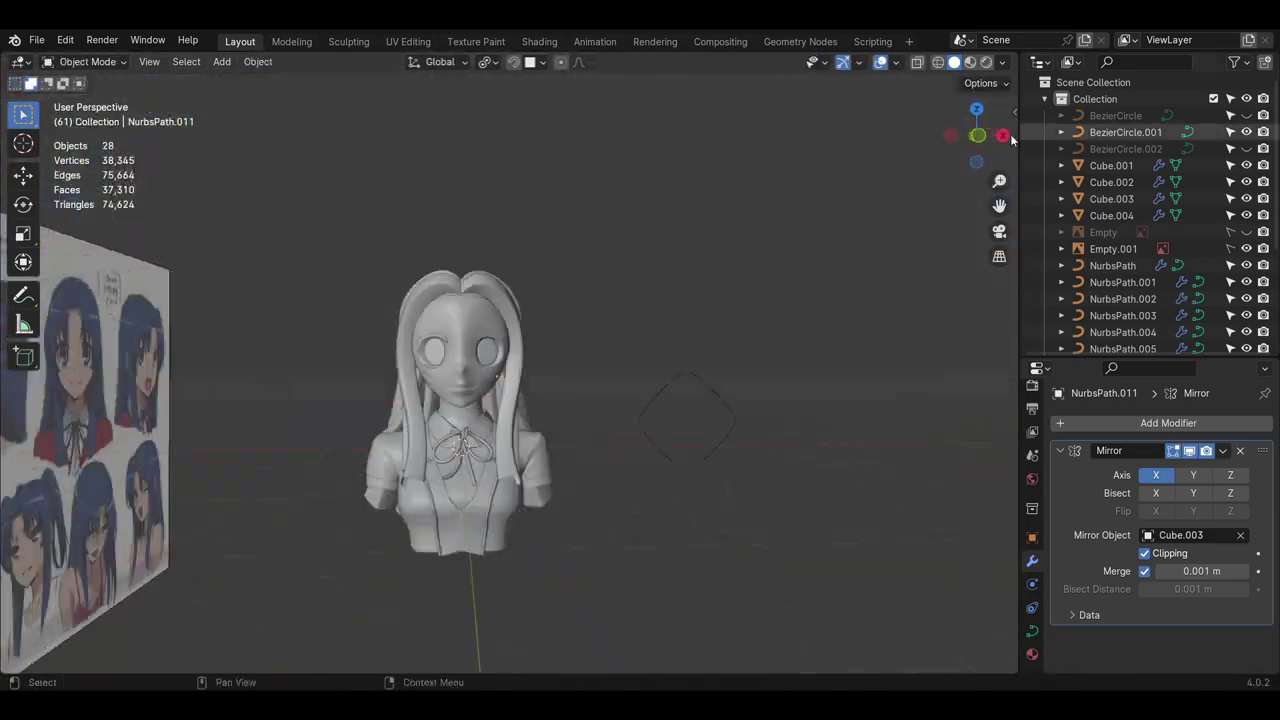
middle_drag(420, 400, 346, 362)
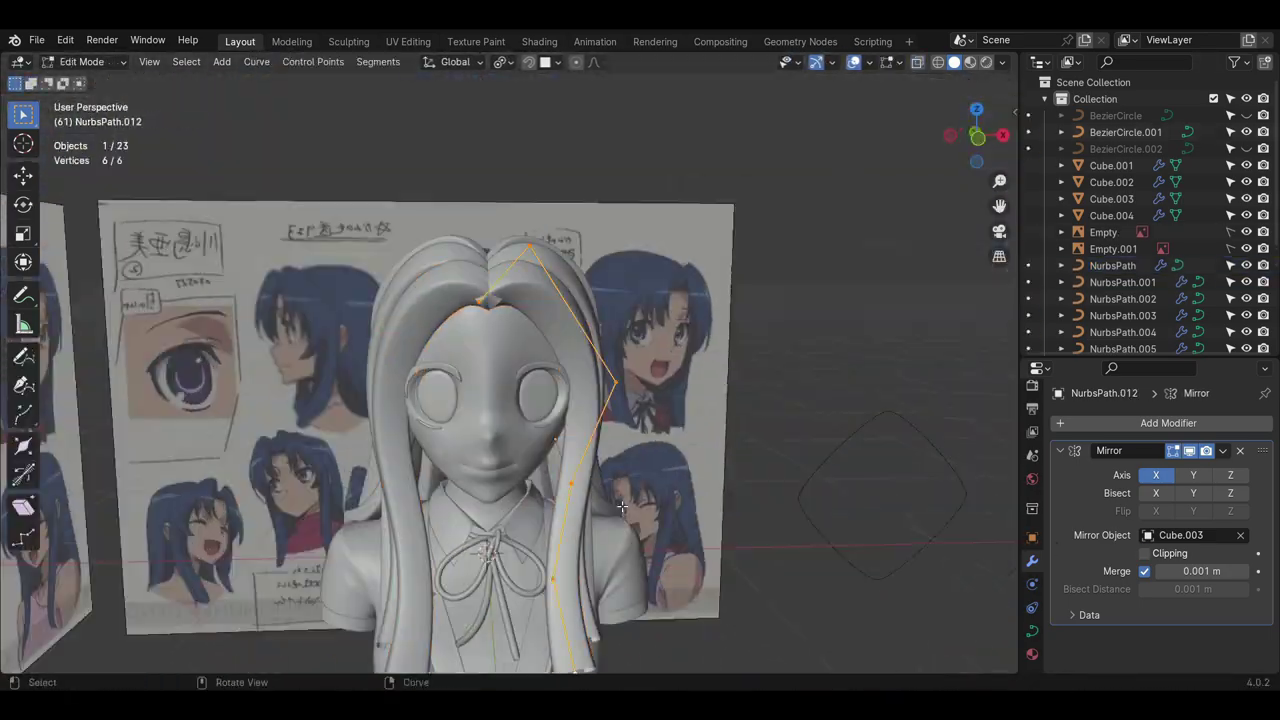
middle_drag(500, 450, 570, 392)
key(Tab)
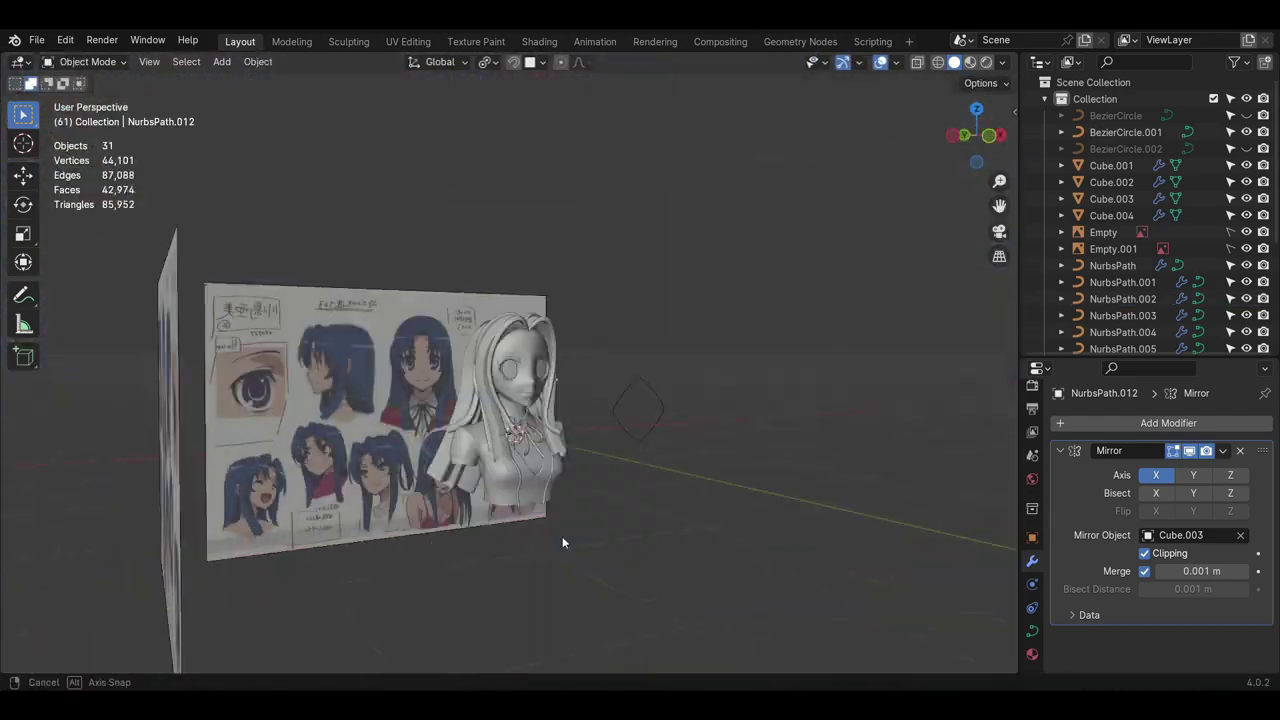
middle_drag(562, 536, 716, 490)
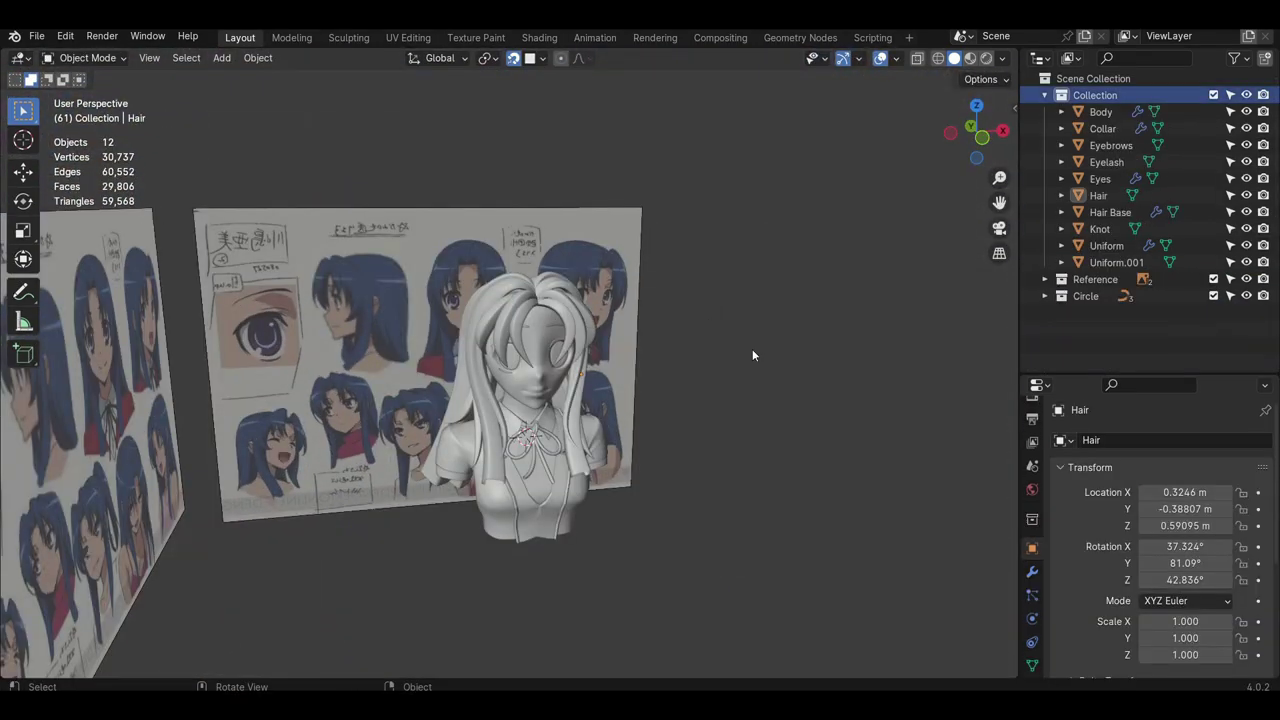
- Examine the complete bust from several angles and check its separate named parts
scroll(594, 345, up, 1)
middle_drag(594, 345, 616, 360)
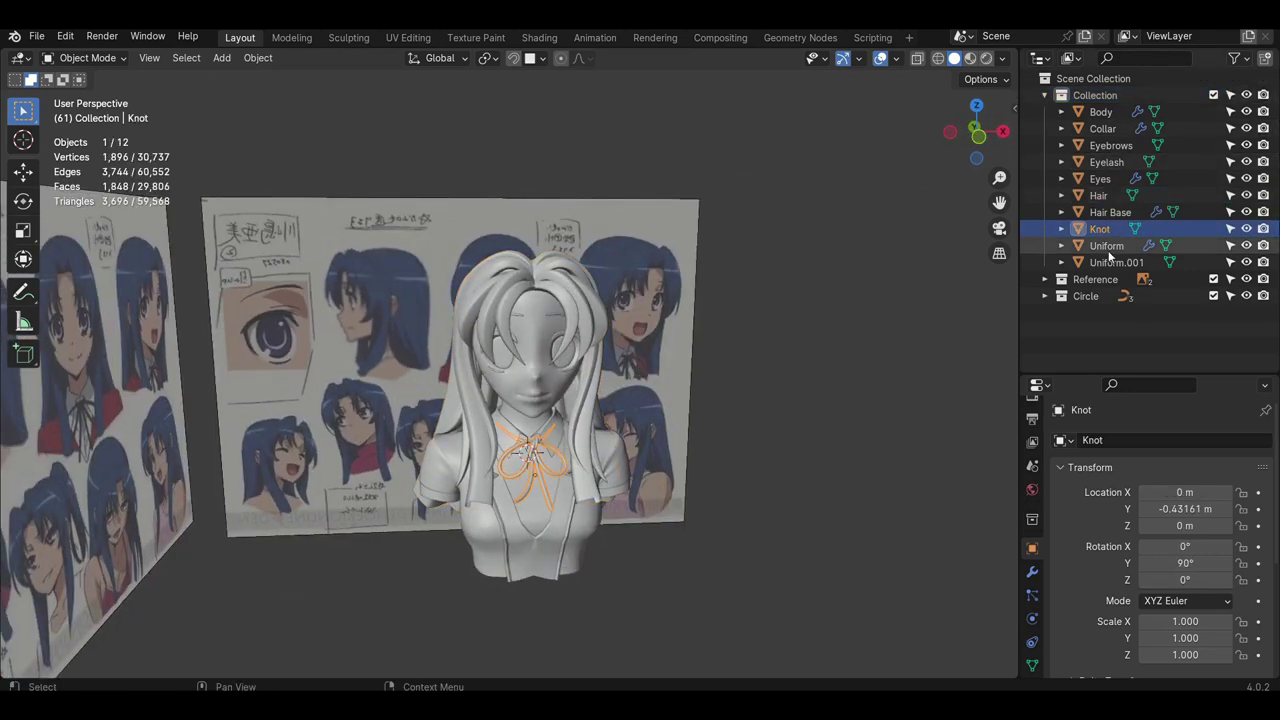
click(1106, 162)
middle_drag(960, 300, 655, 366)
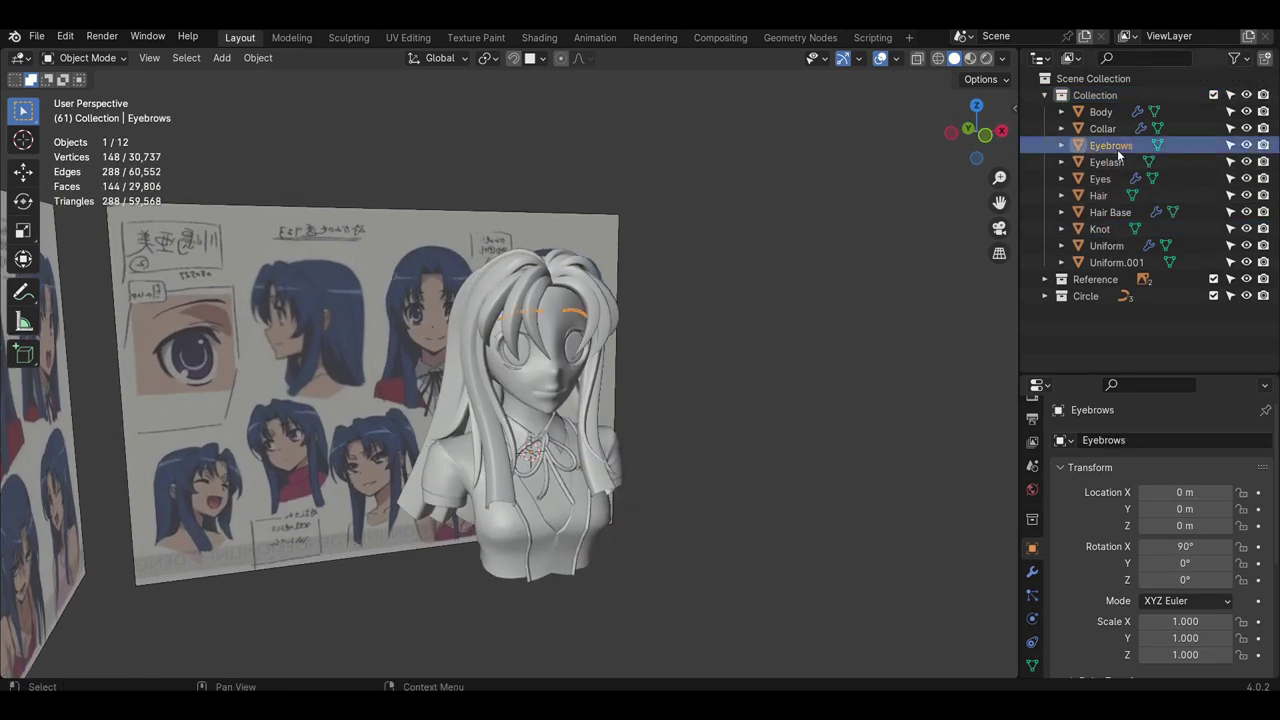
click(821, 350)
scroll(821, 350, down, 2)
scroll(567, 597, up, 3)
click(627, 551)
click(680, 510)
middle_drag(634, 464, 588, 460)
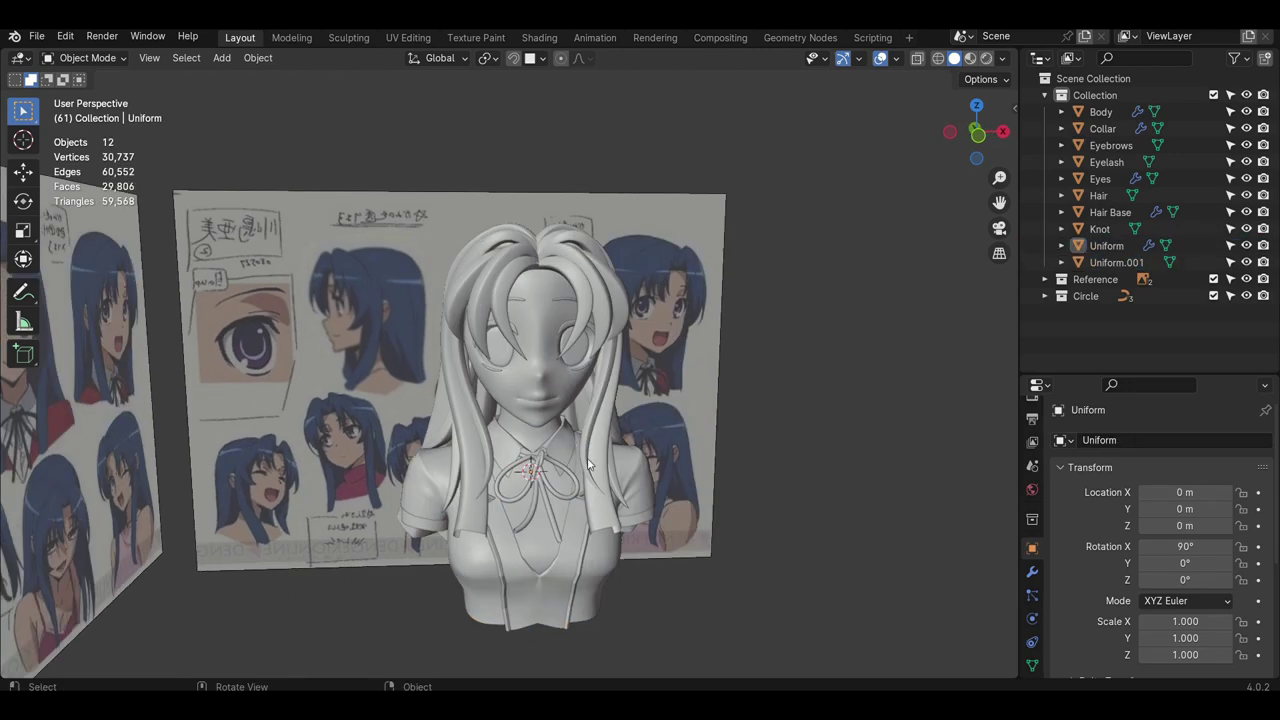
middle_drag(773, 437, 680, 440)
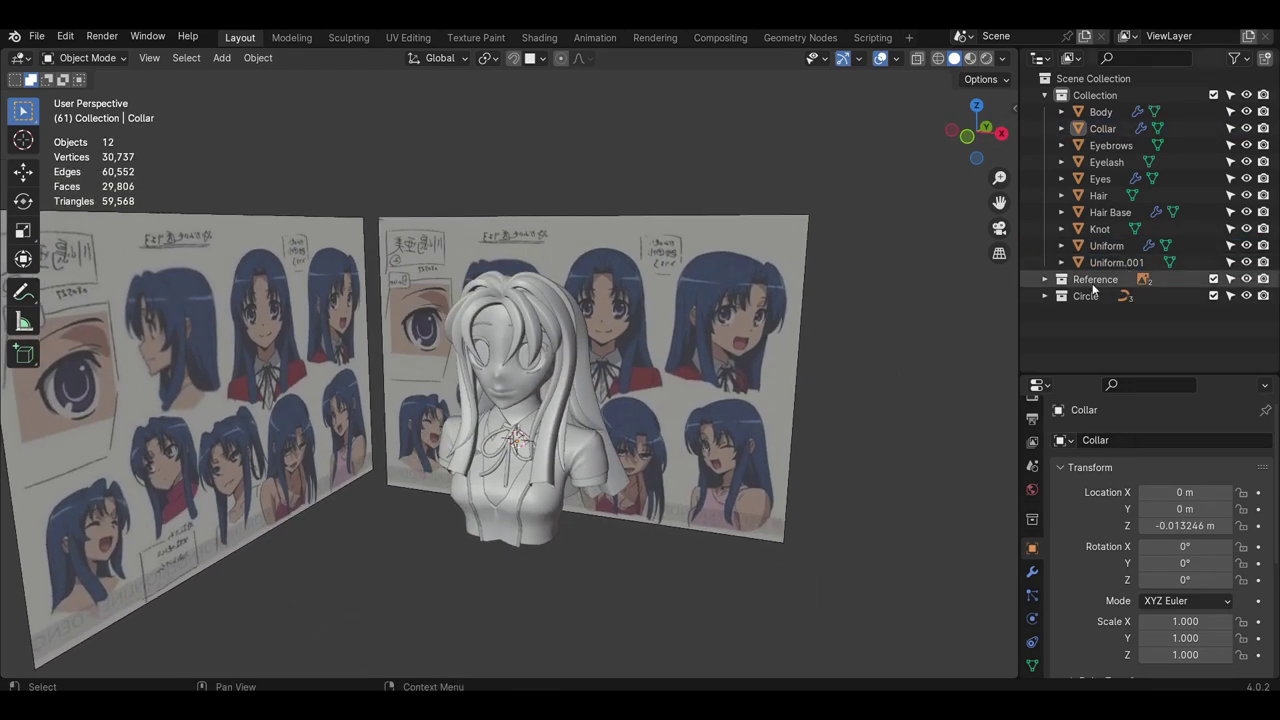
- Hide the Reference collection so only the bust is shown in the viewport
click(1246, 280)
click(1246, 280)
click(1246, 280)
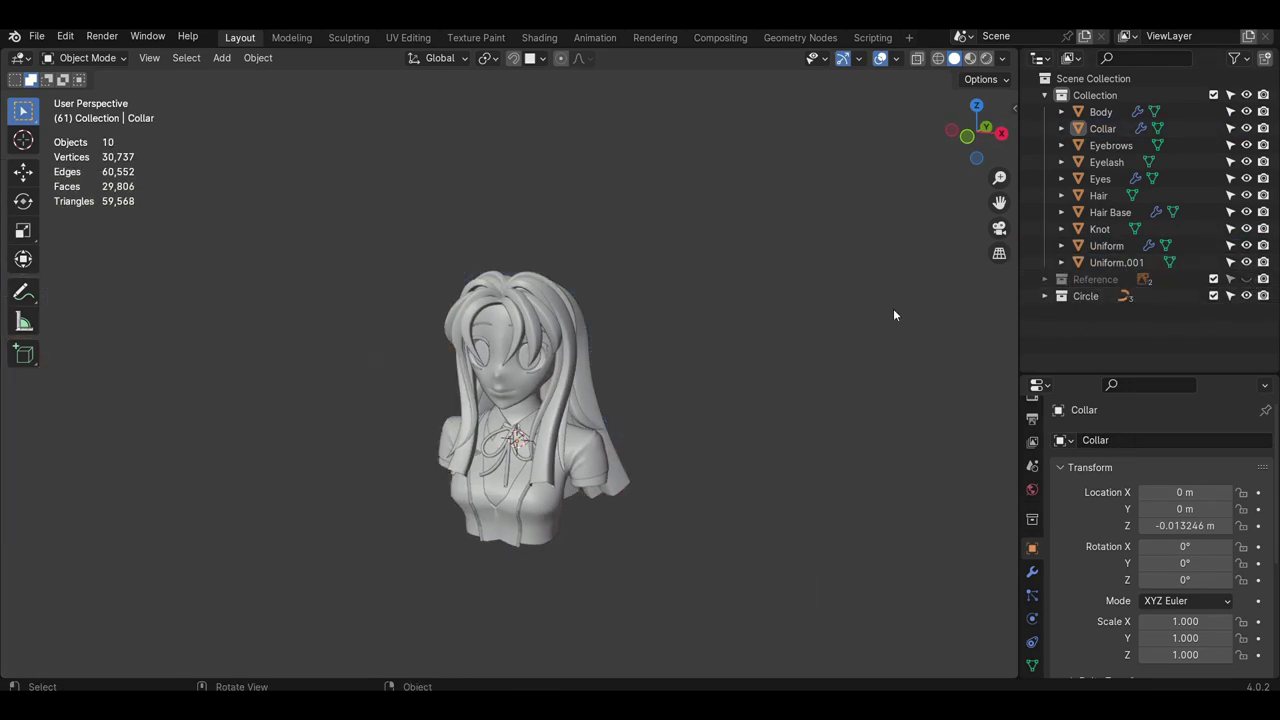
middle_drag(893, 308, 653, 380)
scroll(654, 378, up, 2)
shift+middle_drag(665, 438, 686, 335)
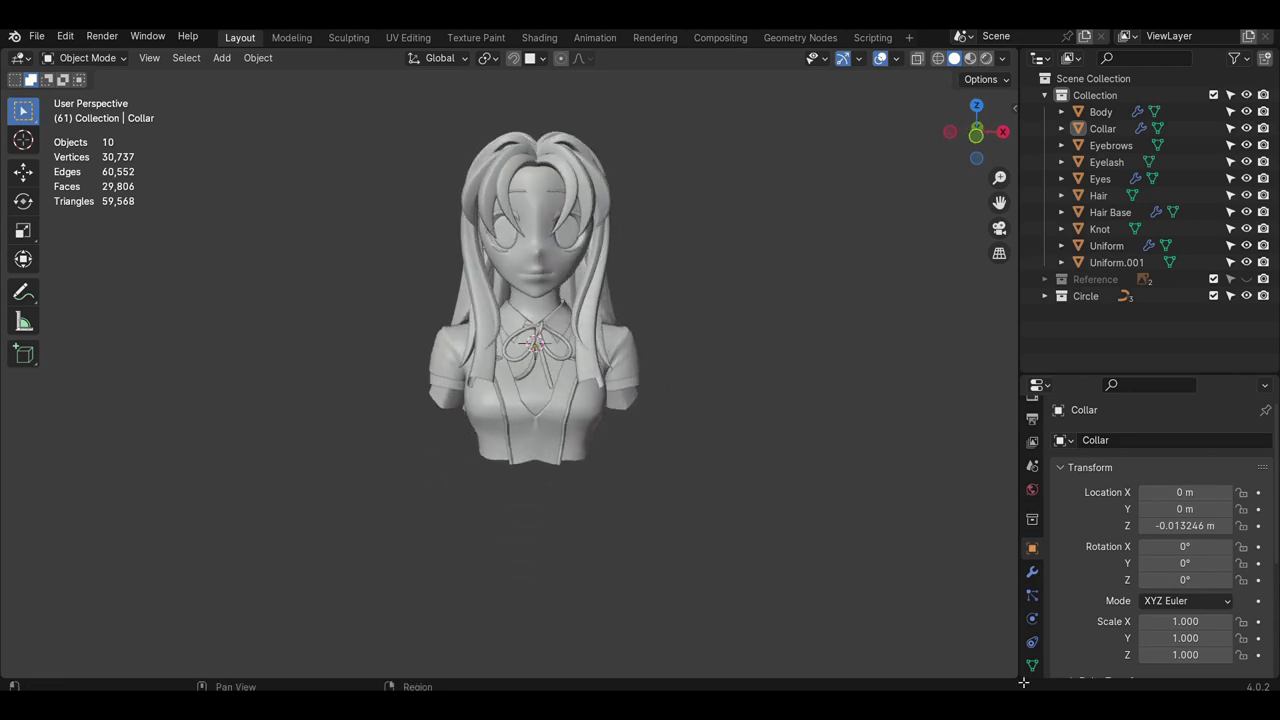
- Split the 3D viewport to add a Shader Editor below it and set its shader type to Object
drag(1023, 682, 1000, 432)
click(20, 443)
click(59, 596)
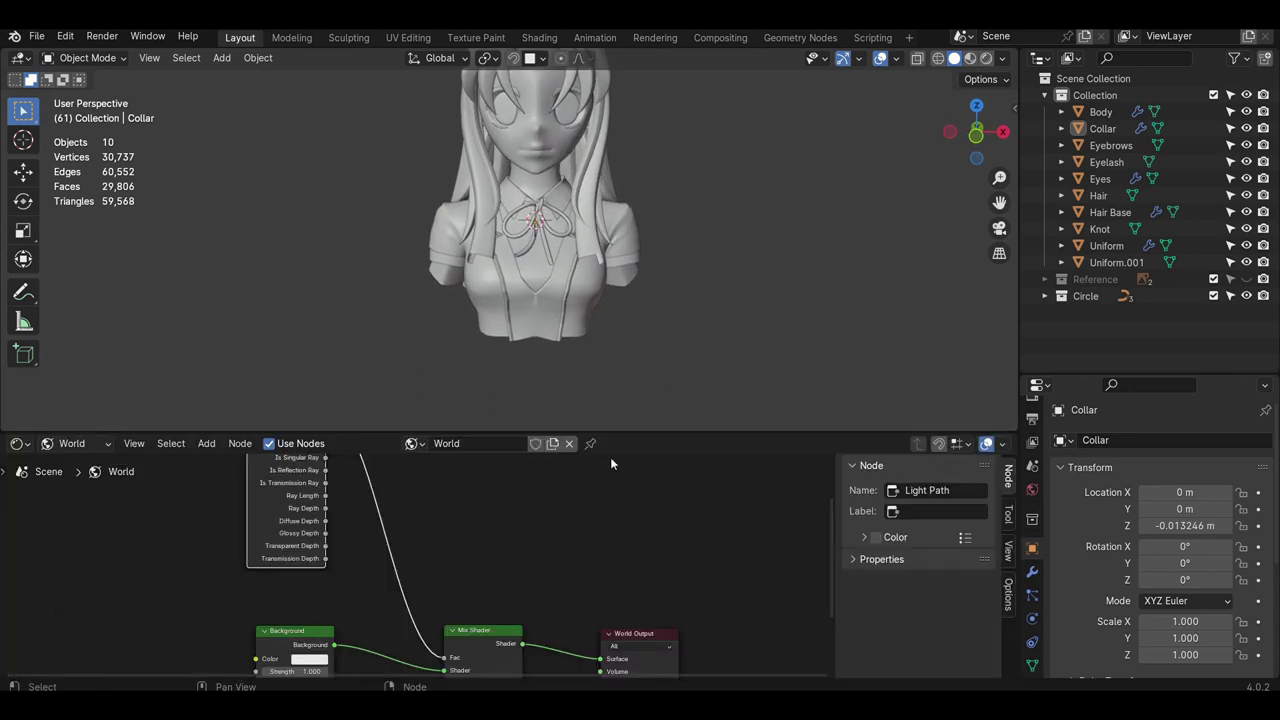
drag(602, 433, 589, 398)
scroll(428, 530, down, 3)
click(75, 409)
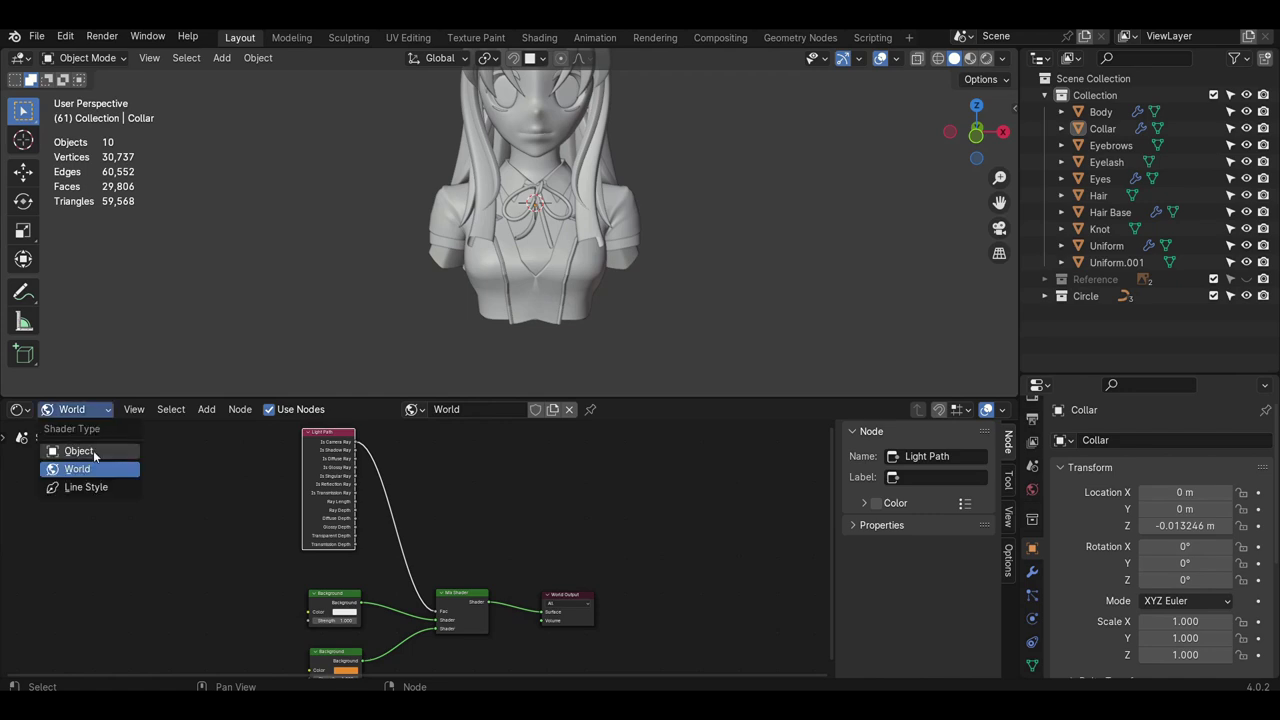
click(93, 450)
- Select the Body mesh and create a new material for it
scroll(566, 592, down, 5)
click(614, 409)
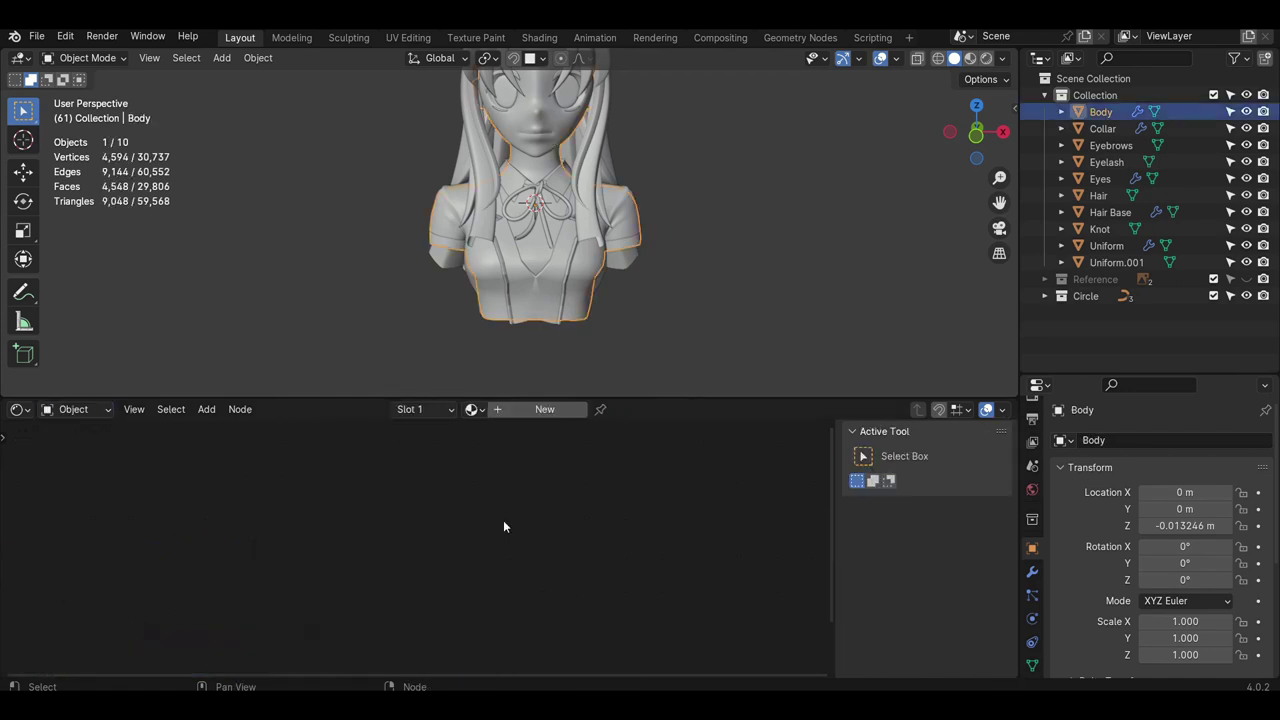
click(700, 276)
scroll(699, 274, down, 4)
shift+middle_drag(590, 140, 585, 180)
middle_drag(525, 165, 545, 180)
scroll(545, 180, up, 4)
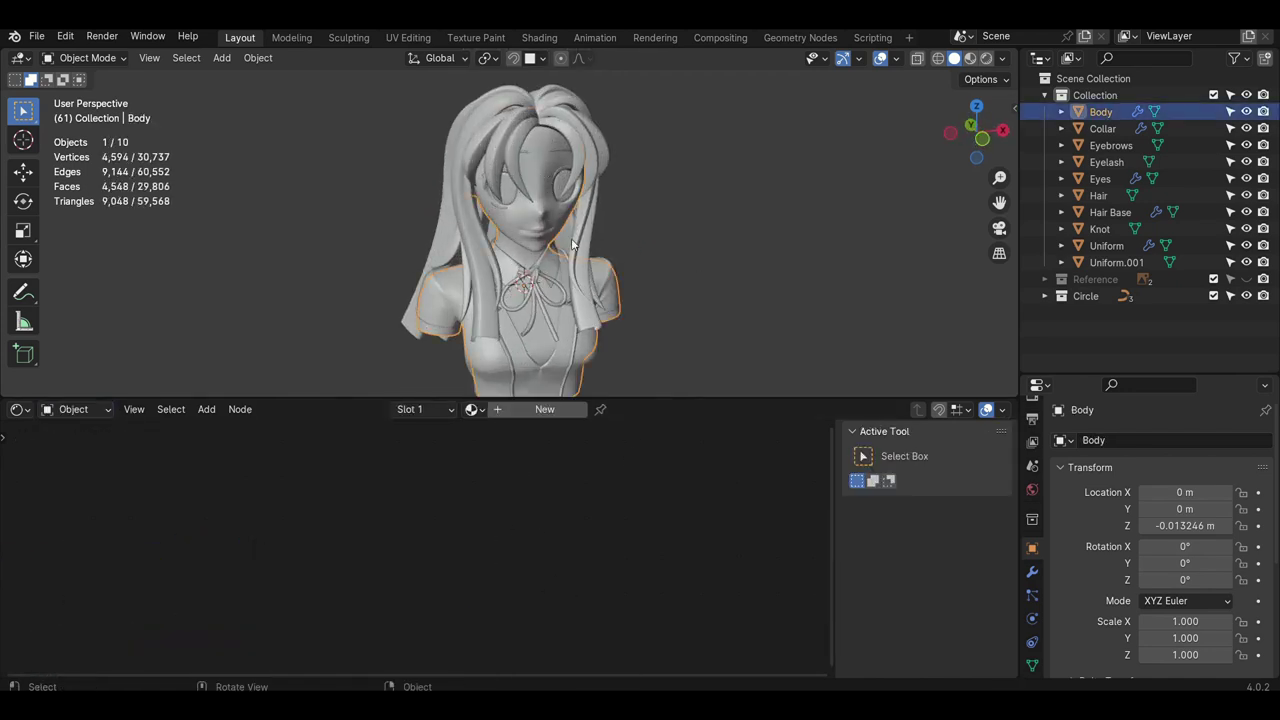
middle_drag(573, 244, 612, 263)
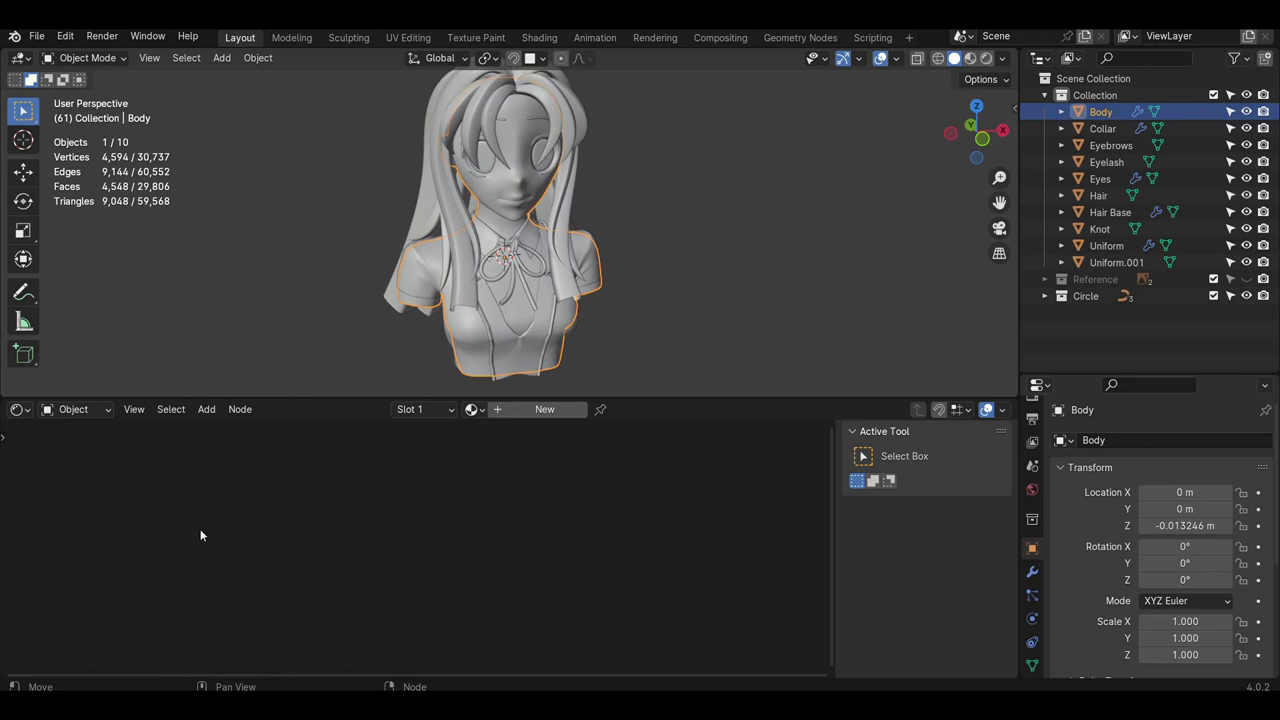
key(shift+a)
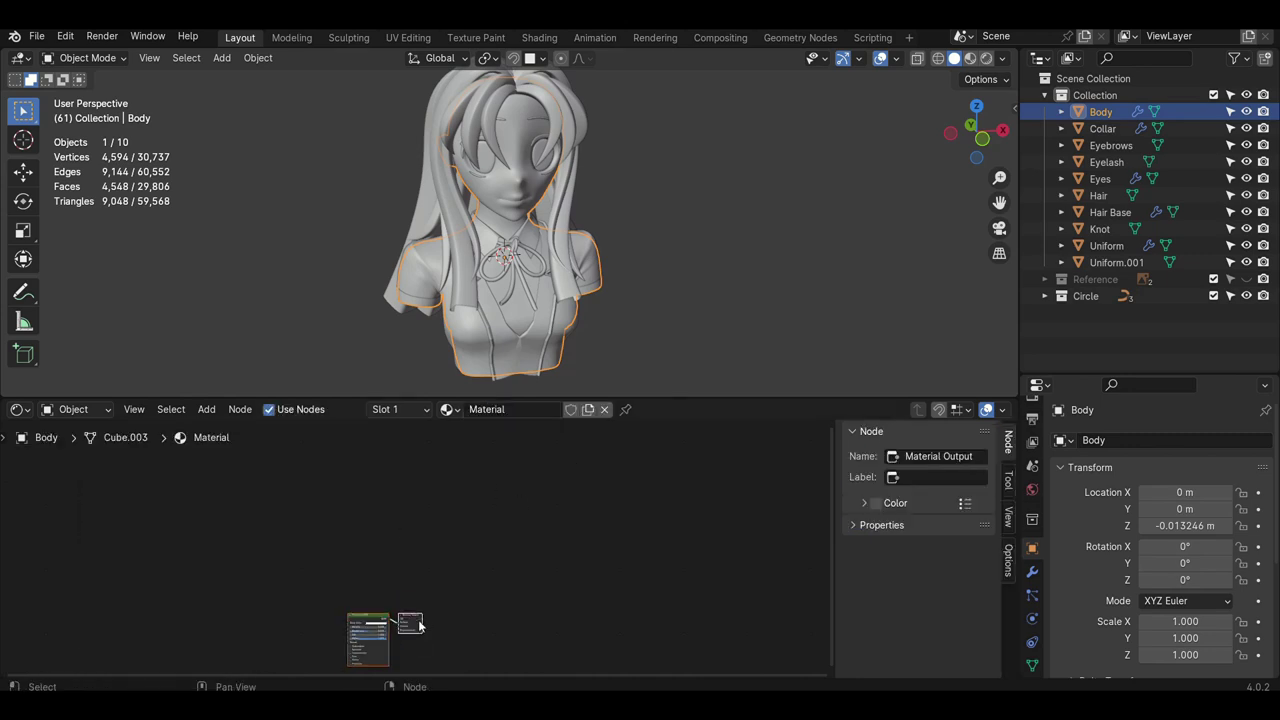
- Delete the default Principled BSDF node from the body material, keeping the Material Output
middle_drag(484, 528, 522, 604)
scroll(522, 604, up, 2)
click(442, 505)
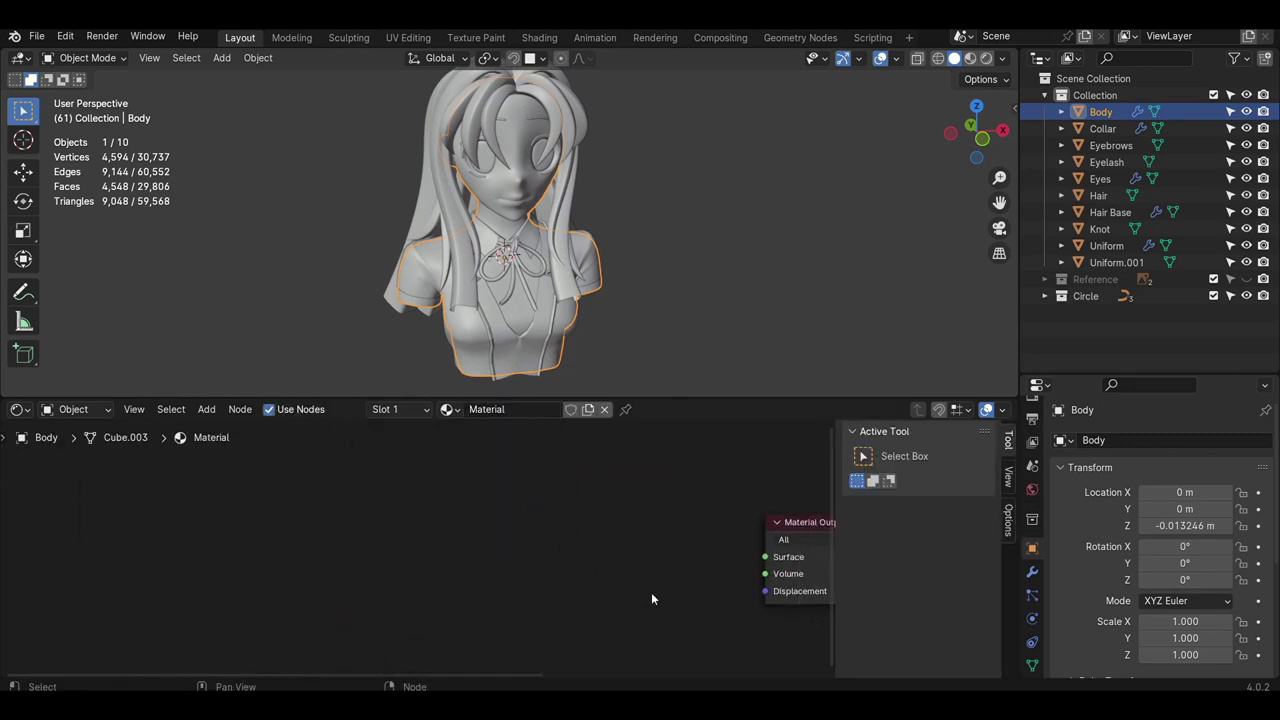
- Add a Diffuse BSDF node to the body material
key(shift+a)
text(di)
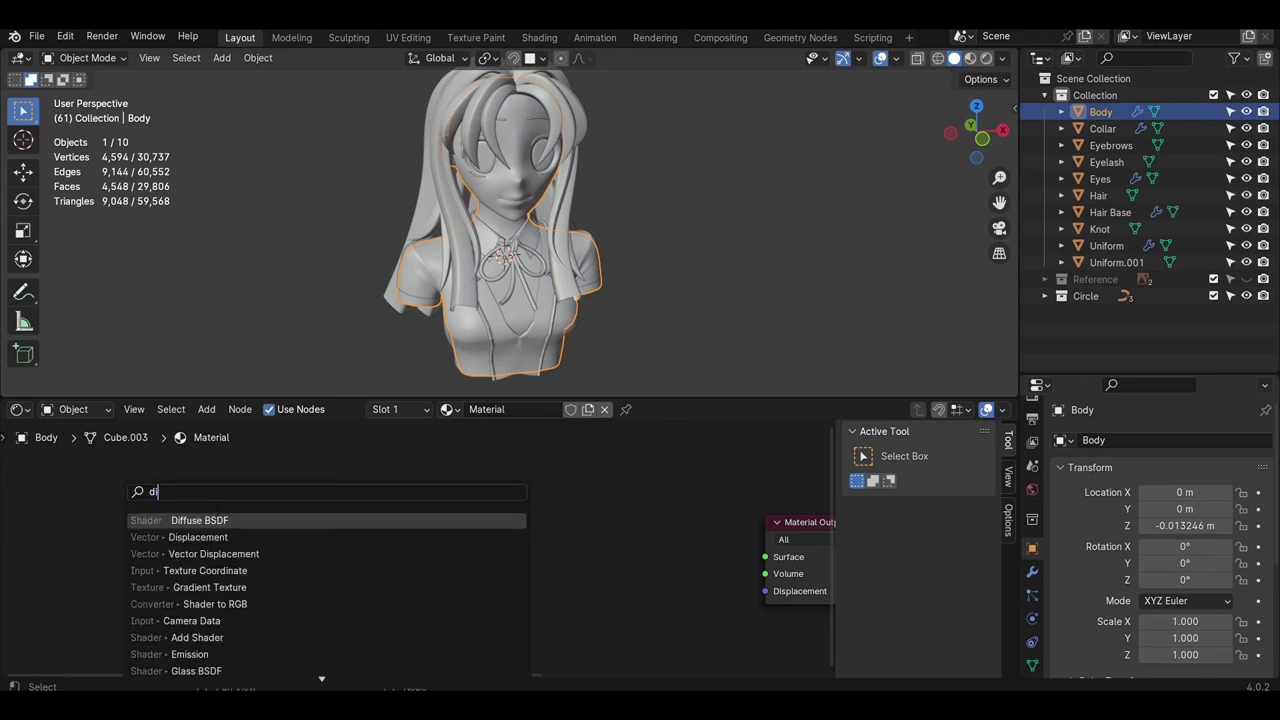
key(Return)
click(264, 544)
- Add a Shader to RGB node and link the Diffuse BSDF output to its Shader input
key(shift+a)
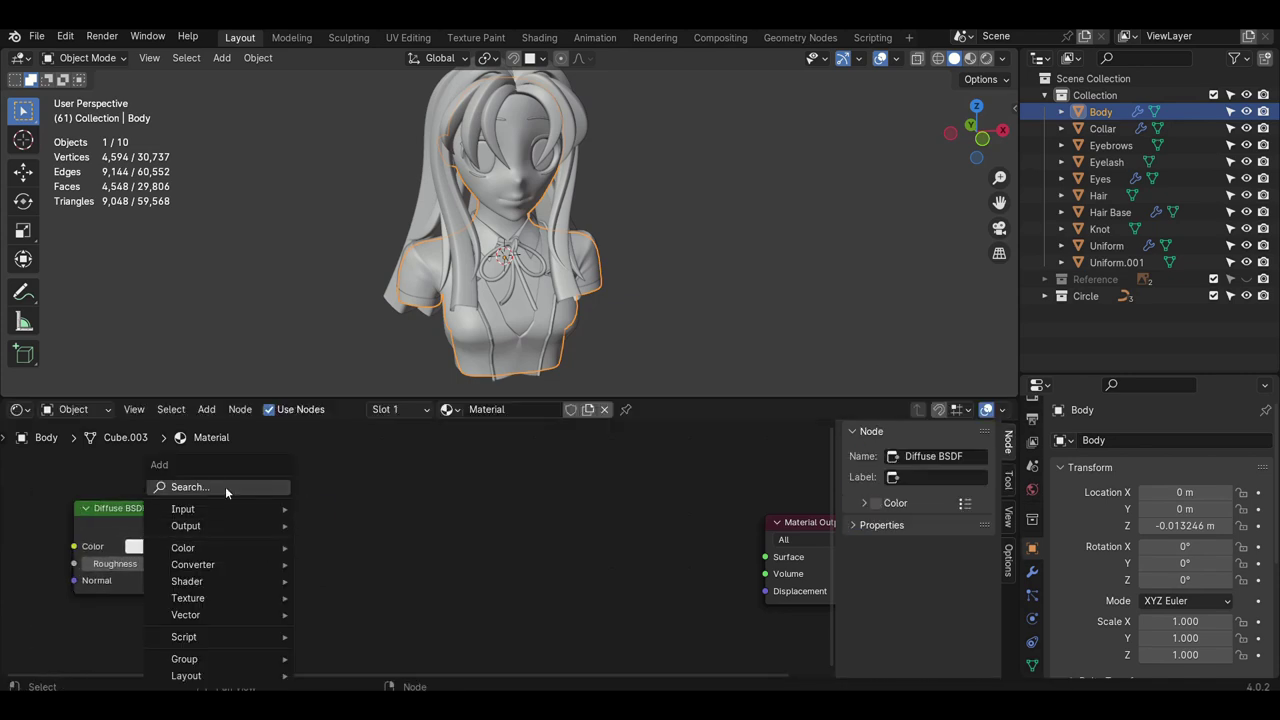
click(225, 486)
text(s)
click(222, 505)
drag(189, 527, 220, 567)
drag(142, 517, 117, 520)
scroll(322, 570, down, 2)
middle_drag(324, 574, 262, 572)
- Add a Mix Color node and link the Shader to RGB Color output to its B input
key(shift+a)
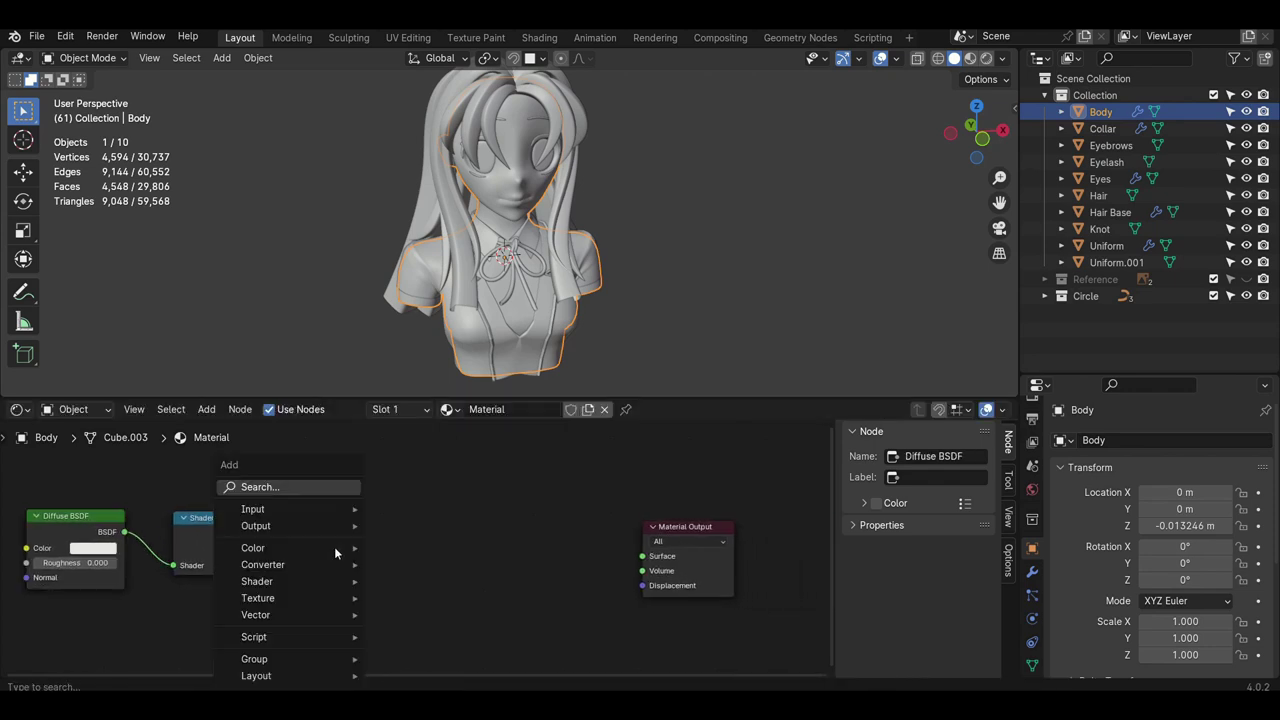
click(302, 487)
click(389, 632)
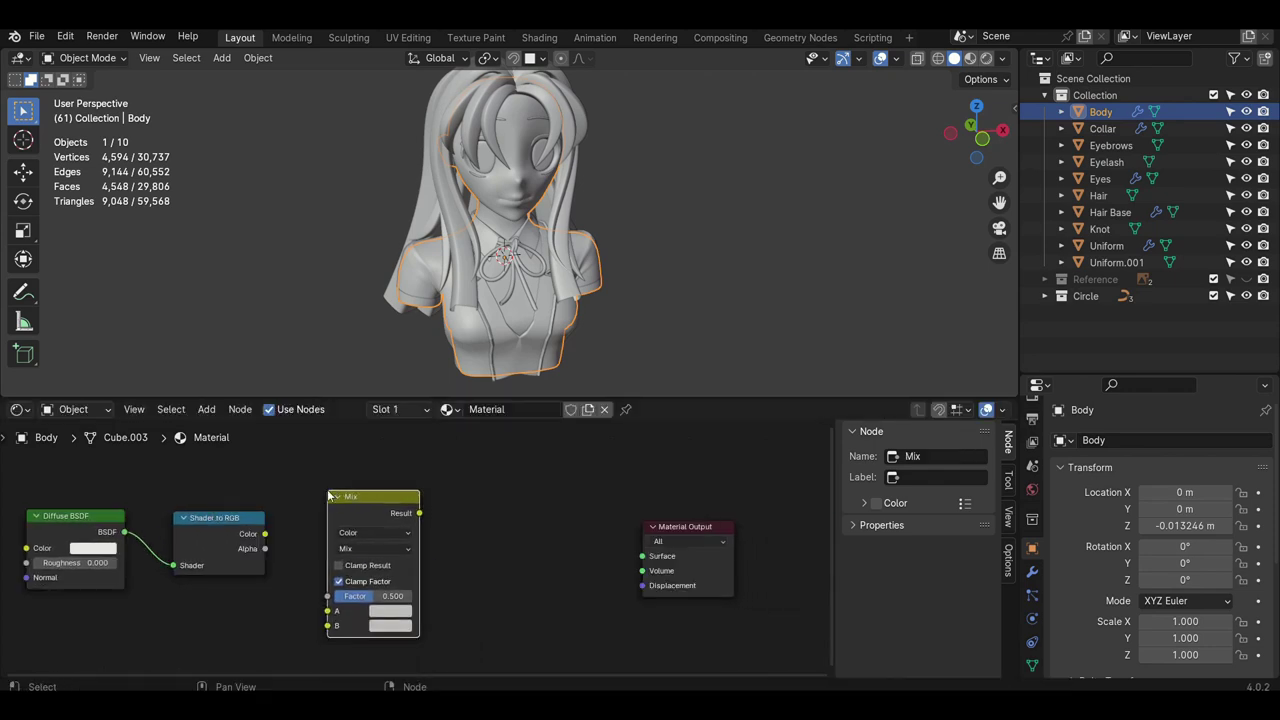
drag(266, 535, 280, 547)
drag(321, 629, 327, 625)
scroll(440, 620, down, 3)
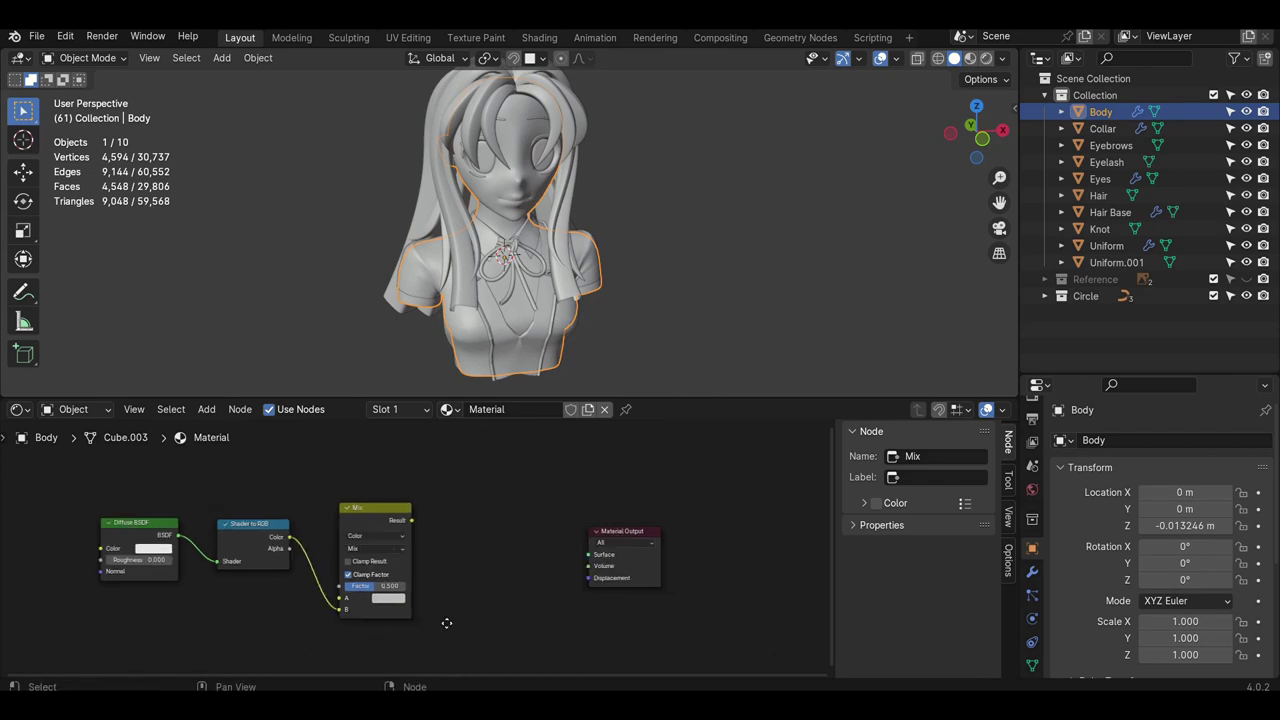
- Rearrange the nodes, leaving room for more between the Mix node and the Material Output
click(160, 527)
drag(164, 529, 98, 530)
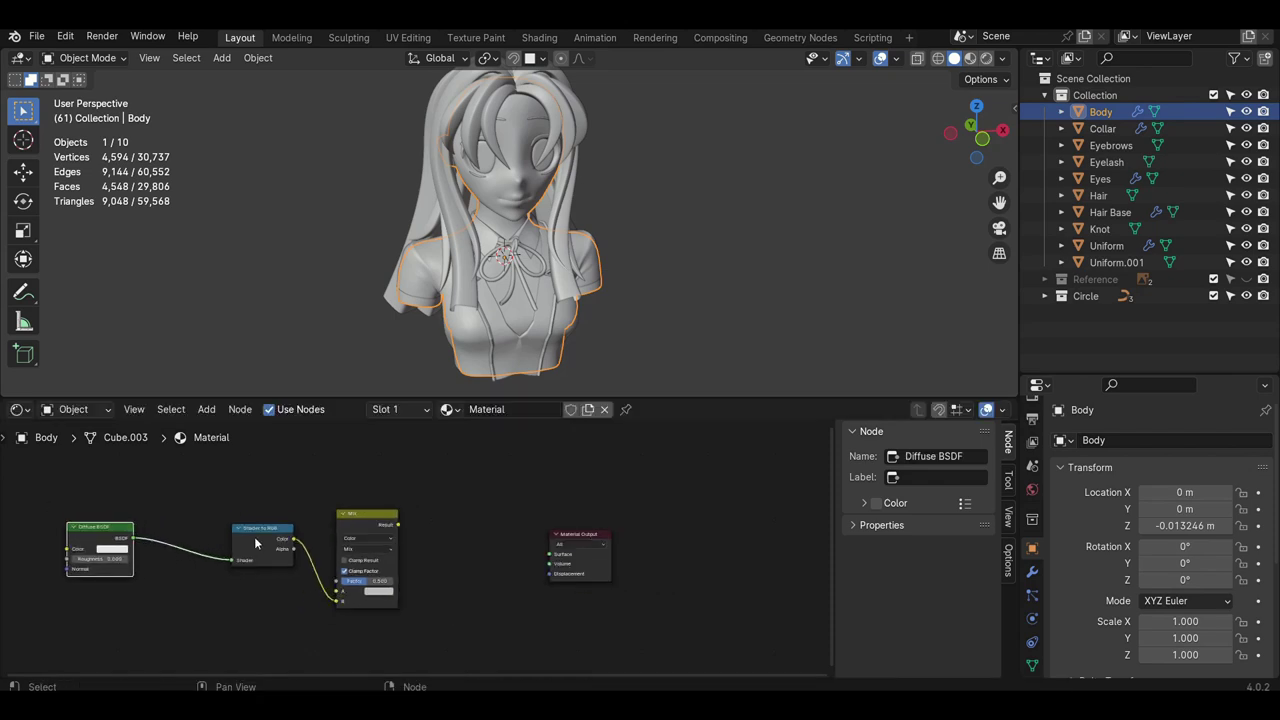
drag(256, 537, 192, 538)
drag(376, 516, 305, 512)
scroll(364, 553, down, 2)
middle_drag(364, 553, 346, 553)
drag(549, 538, 708, 542)
- Add a Color Ramp node after the Mix node and link the Mix Result to its Fac input
key(shift+a)
click(413, 488)
text(co)
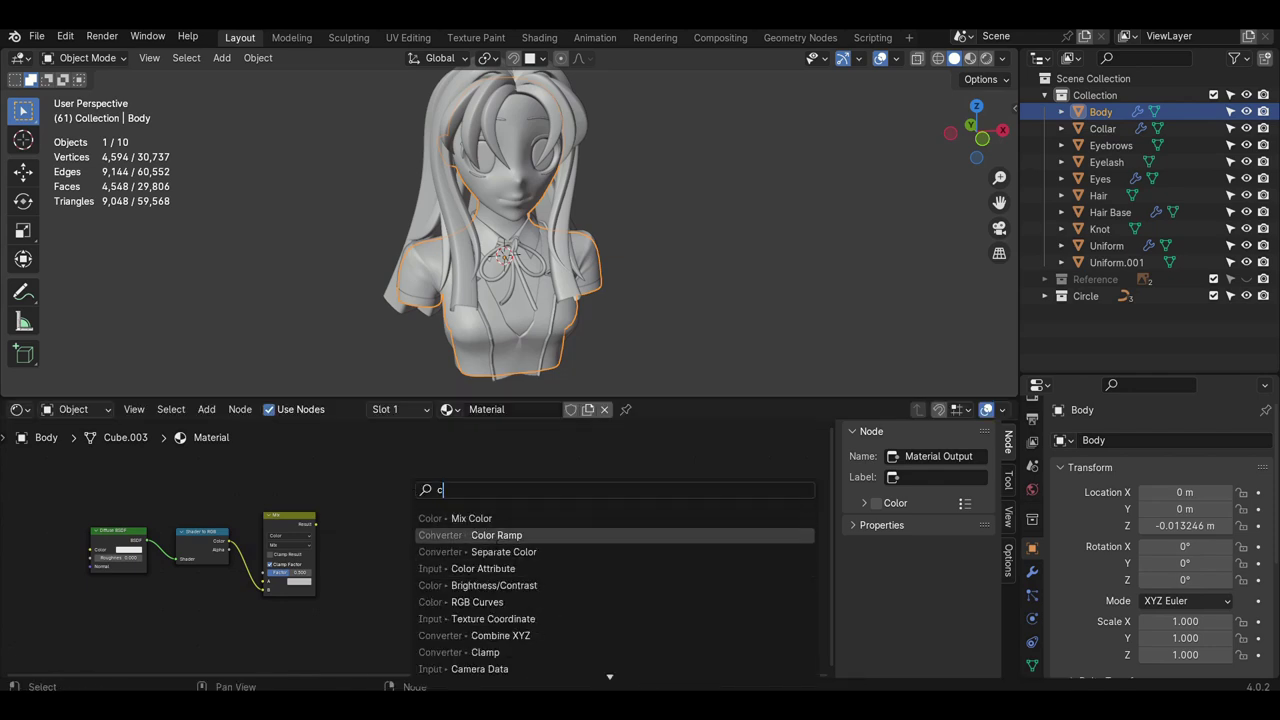
click(490, 536)
click(375, 517)
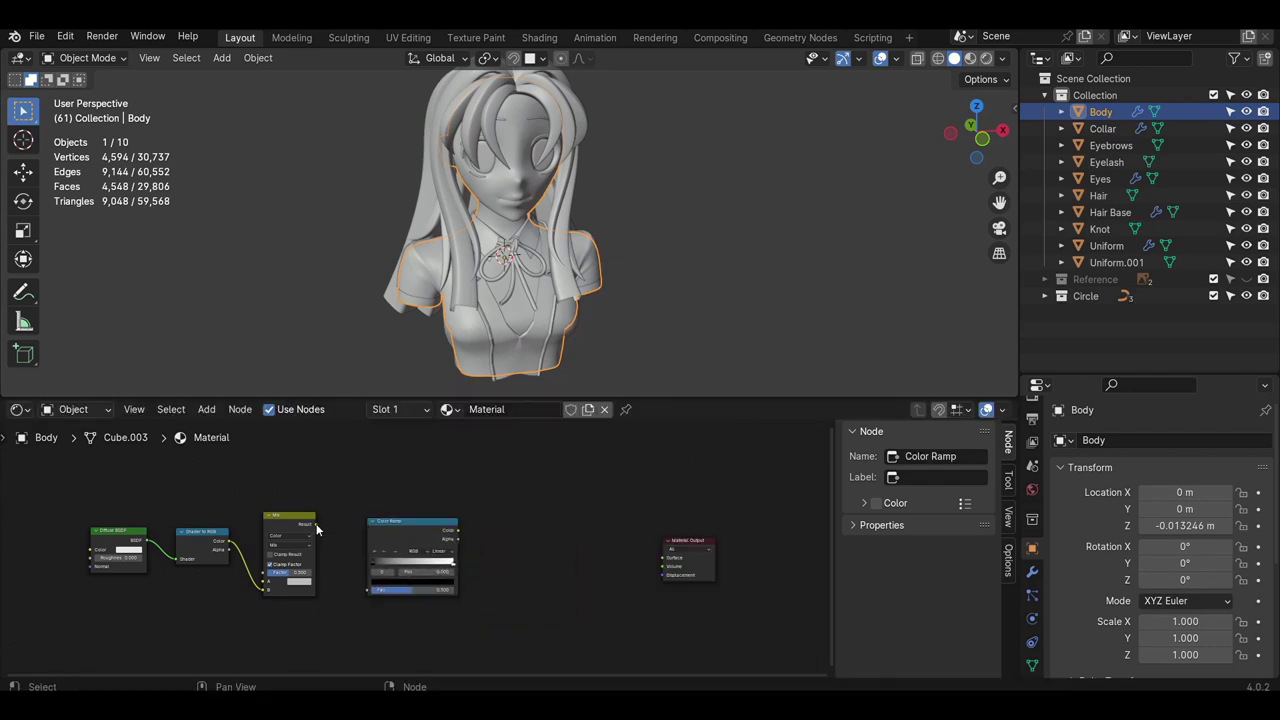
drag(315, 523, 371, 585)
- Set the Color Ramp interpolation to Constant and move the white stop close to the black one
scroll(470, 600, up, 3)
click(443, 553)
click(460, 650)
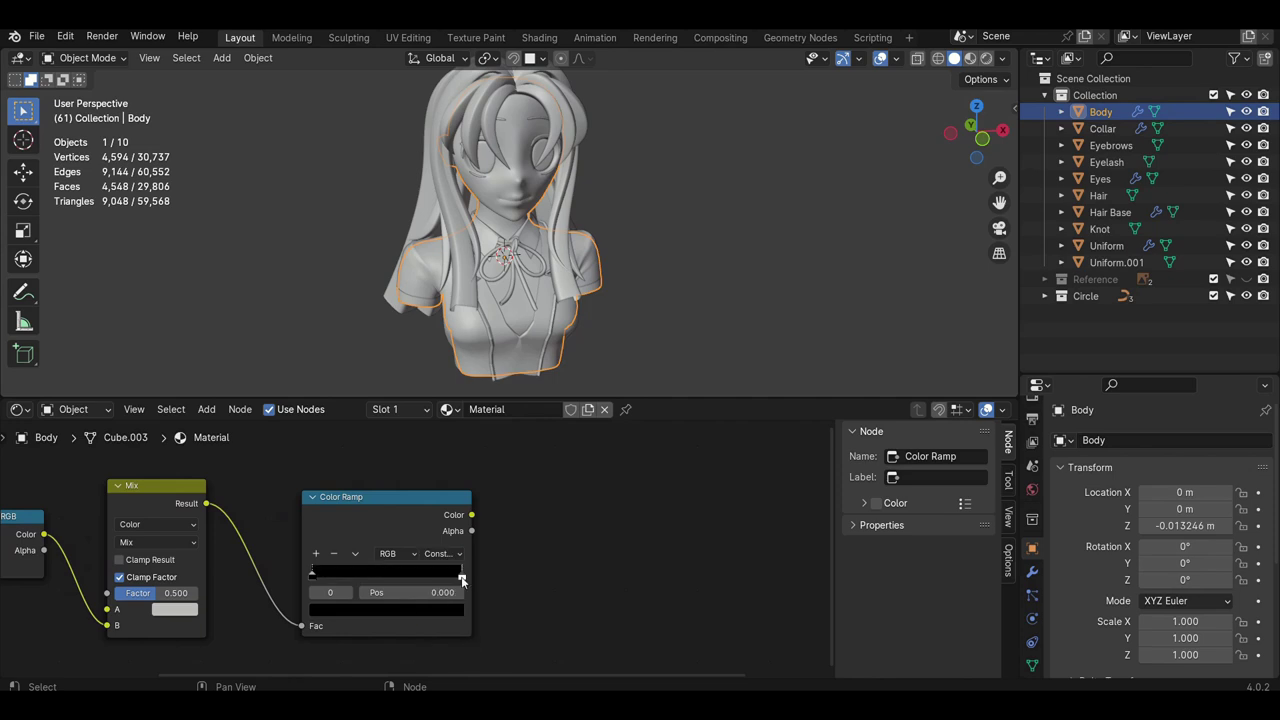
drag(463, 576, 326, 574)
- Move the Material Output node farther away and add a second Mix Color node between the Color Ramp and it
scroll(616, 505, down, 3)
middle_drag(702, 560, 674, 562)
drag(675, 566, 780, 562)
scroll(489, 545, down, 1)
key(shift+a)
click(451, 486)
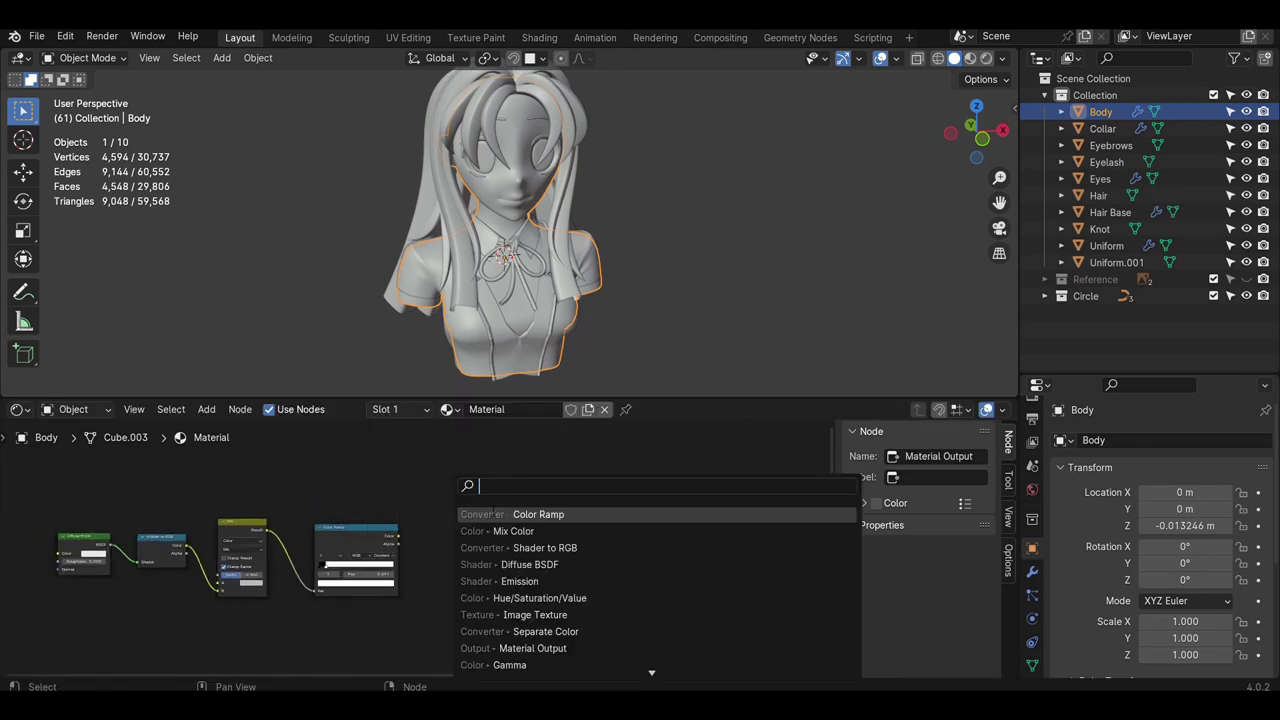
click(496, 530)
click(606, 548)
- Add an Image Texture node between the Color Ramp and the new Mix node, and place a duplicate of it below
scroll(477, 561, up, 2)
key(shift+a)
click(447, 487)
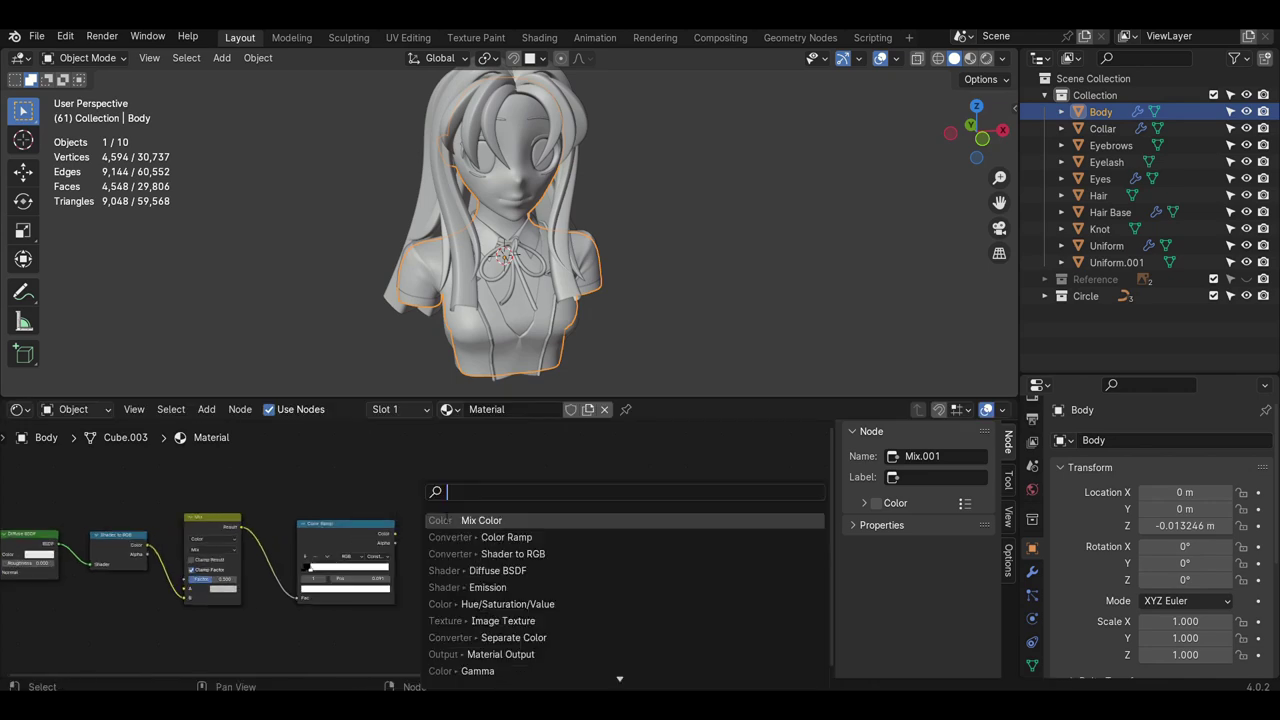
click(503, 620)
click(520, 490)
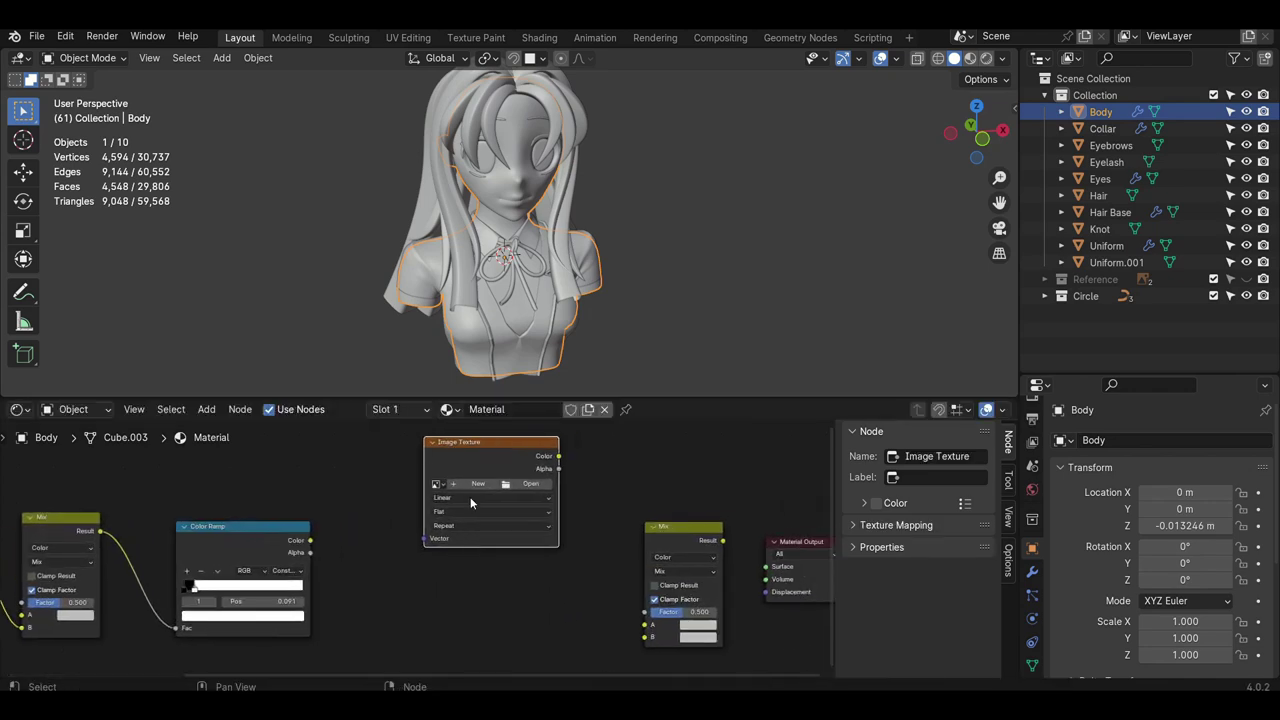
scroll(480, 453, down, 2)
key(shift+d)
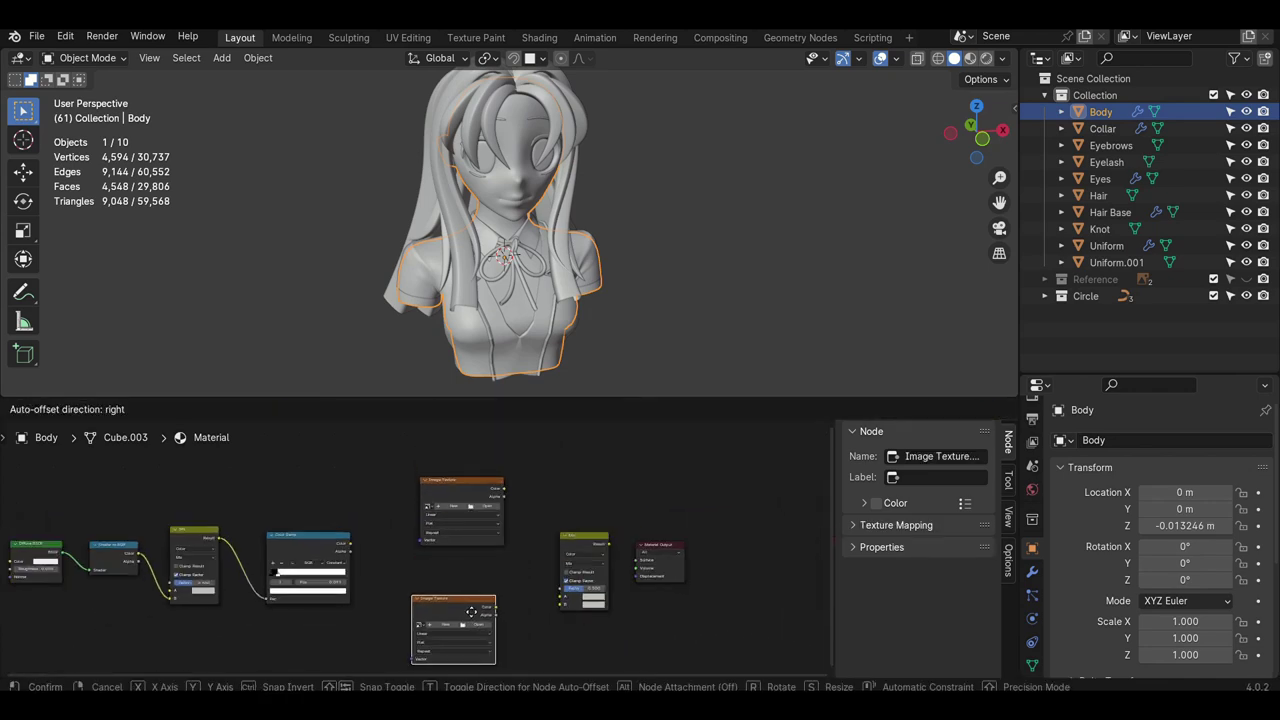
click(466, 621)
- Link the lower Image Texture color to the second Mix node's A, the Color Ramp color to Factor, and the upper texture's color to B
drag(496, 615, 561, 598)
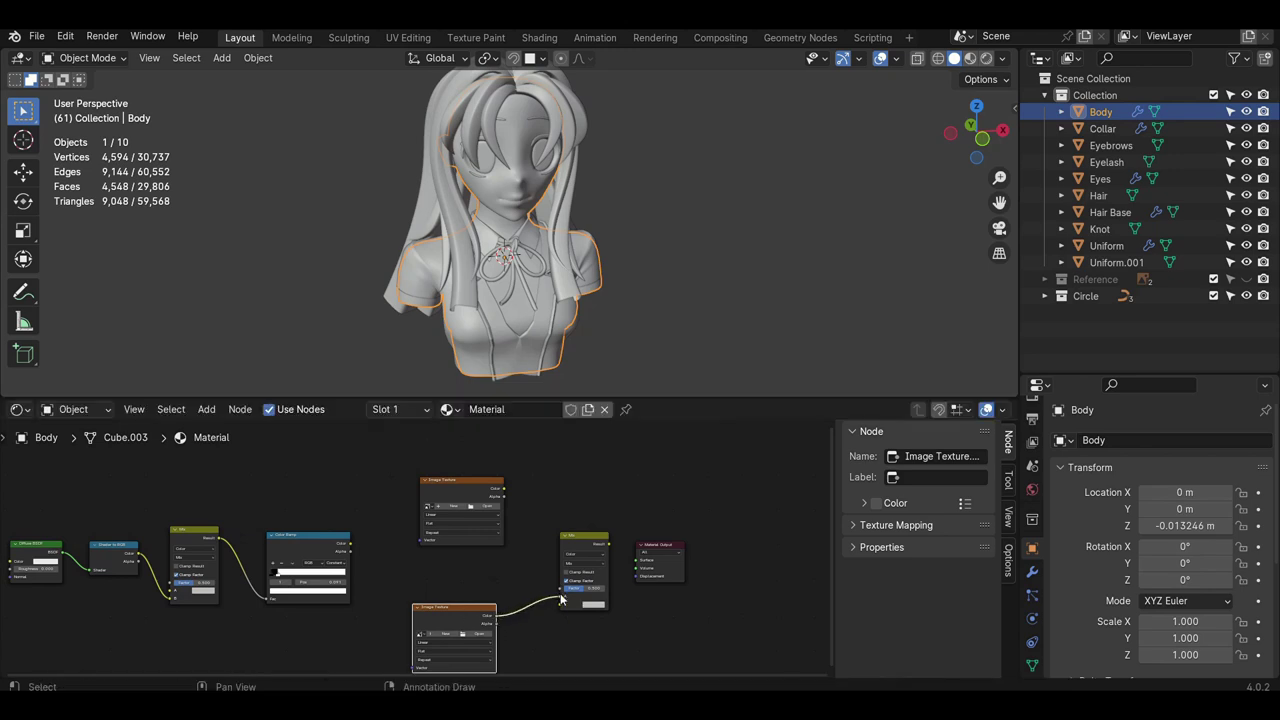
drag(351, 543, 379, 550)
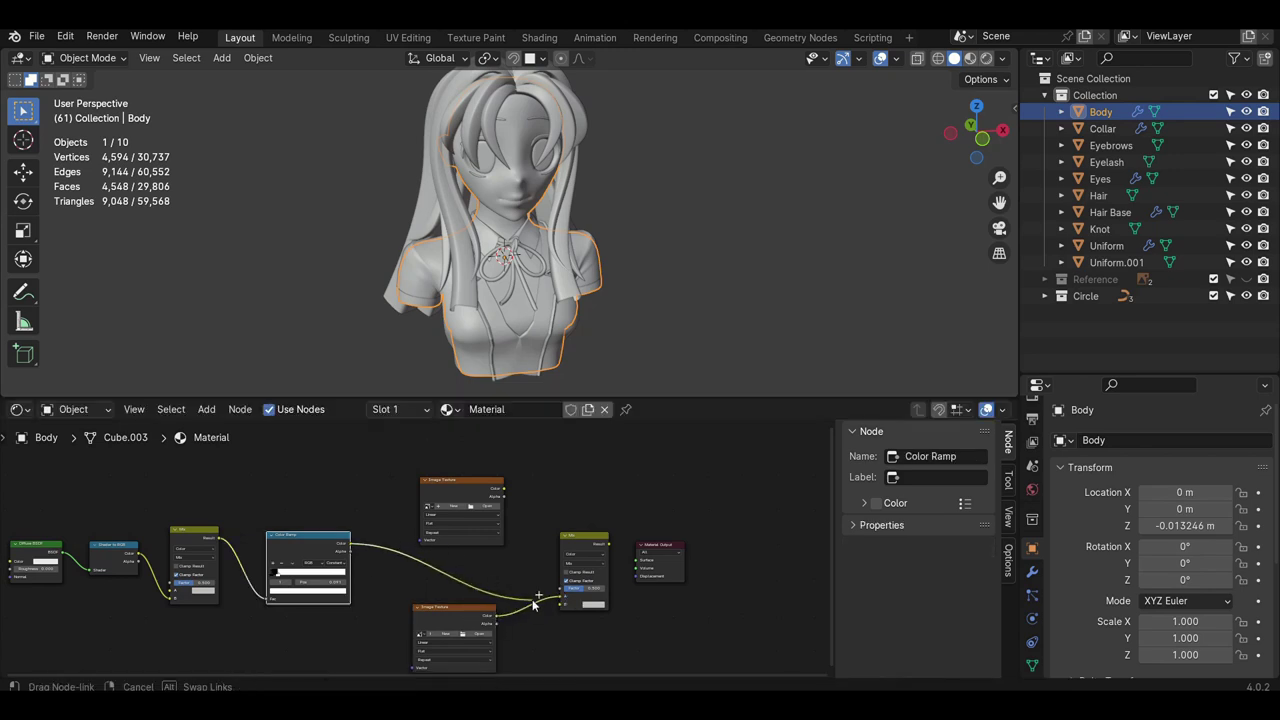
drag(534, 603, 561, 589)
drag(502, 494, 561, 597)
- Move the Material Output farther away and add a third Mix Color node before it
drag(664, 551, 780, 553)
scroll(565, 586, down, 4)
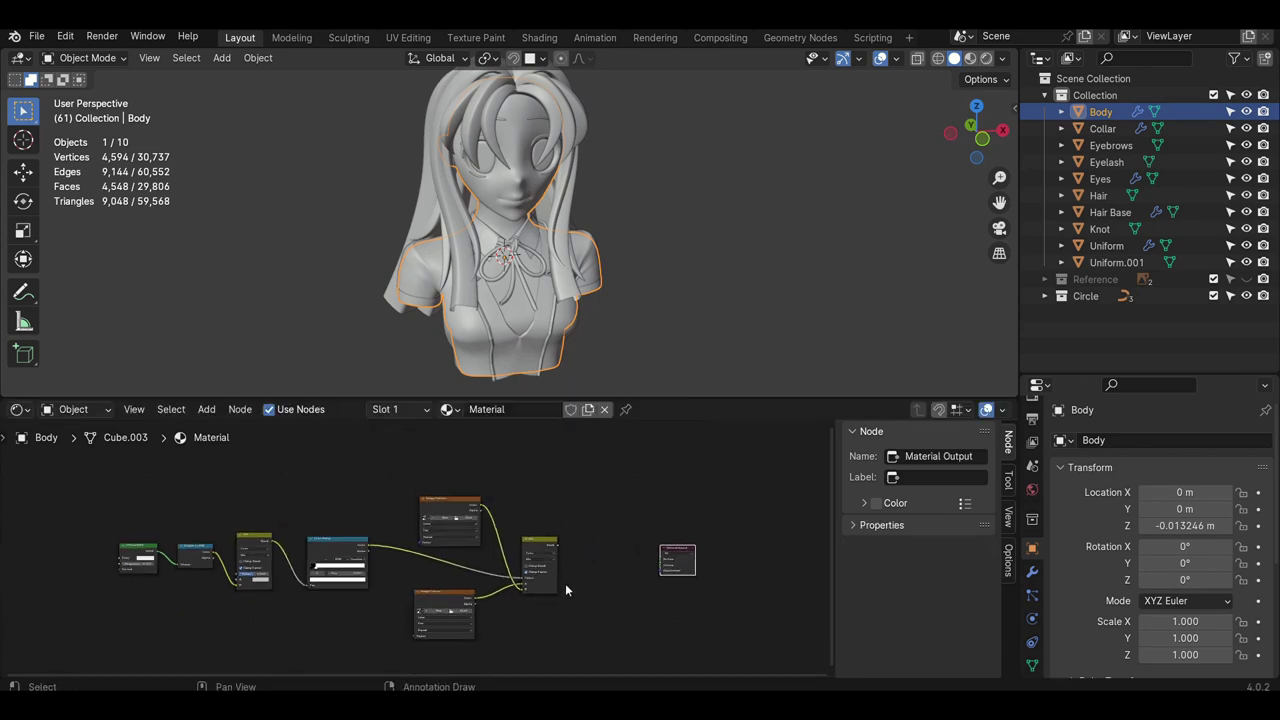
middle_drag(556, 586, 502, 588)
drag(623, 550, 686, 552)
scroll(592, 583, up, 5)
key(shift+a)
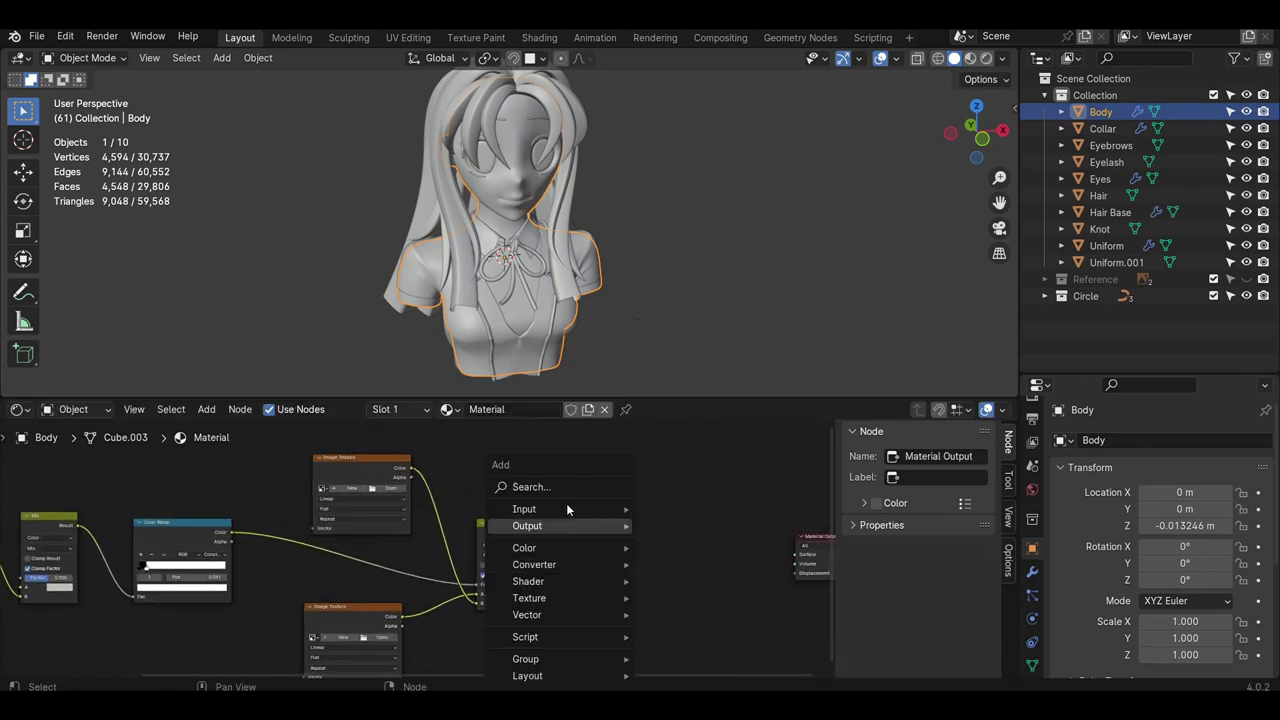
click(564, 488)
click(620, 538)
click(680, 524)
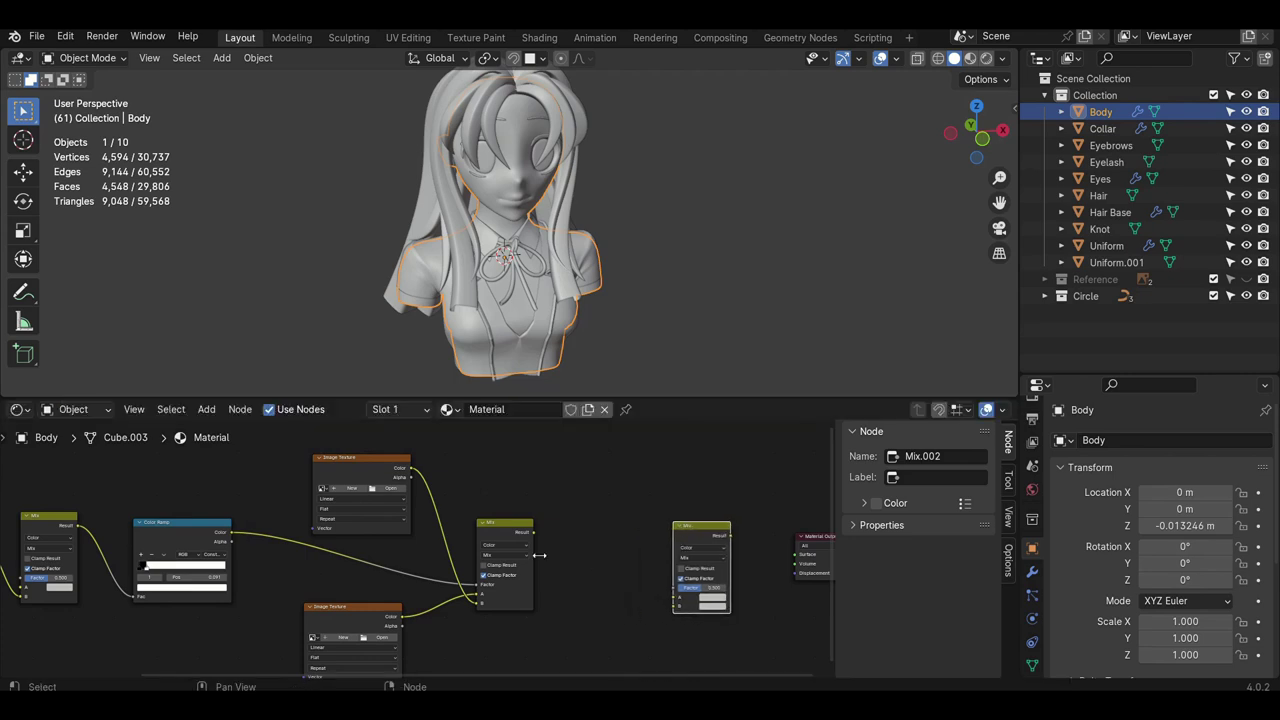
- Link the second Mix result to the third Mix's B, the lower Image Texture color to A, and the third Mix result to Surface
drag(533, 532, 676, 599)
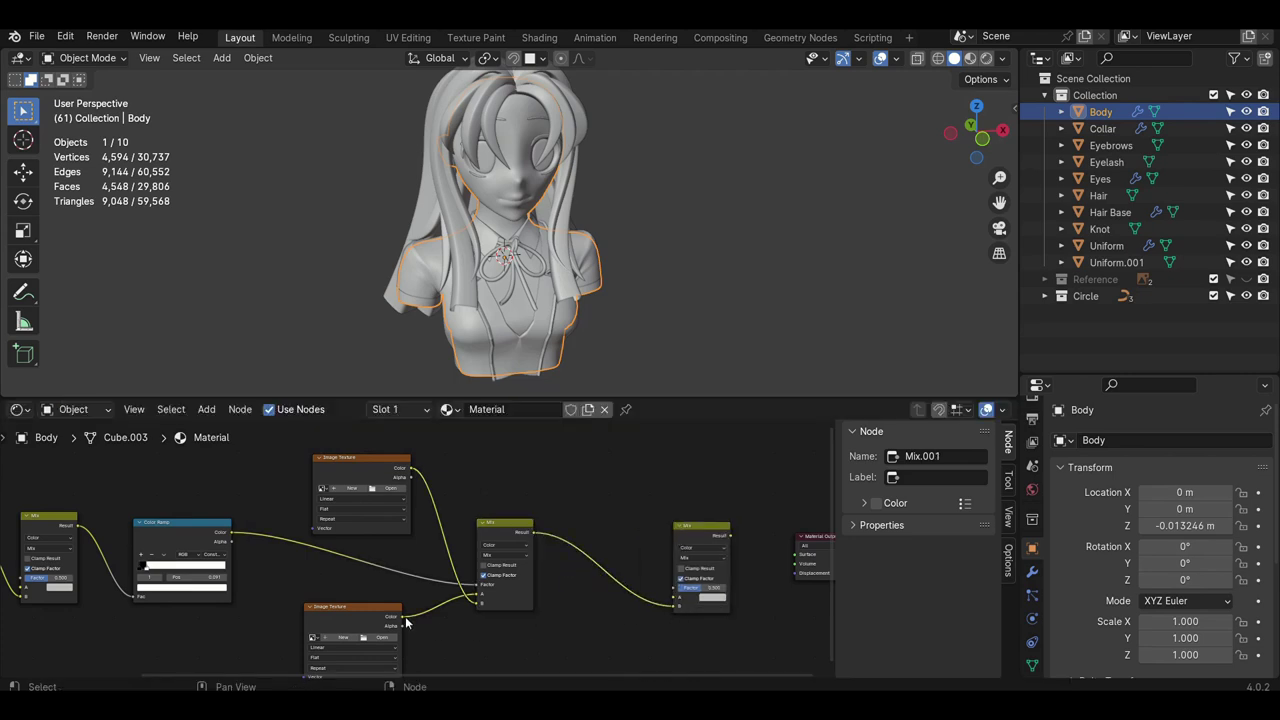
drag(401, 616, 676, 605)
drag(323, 638, 323, 660)
scroll(586, 635, down, 3)
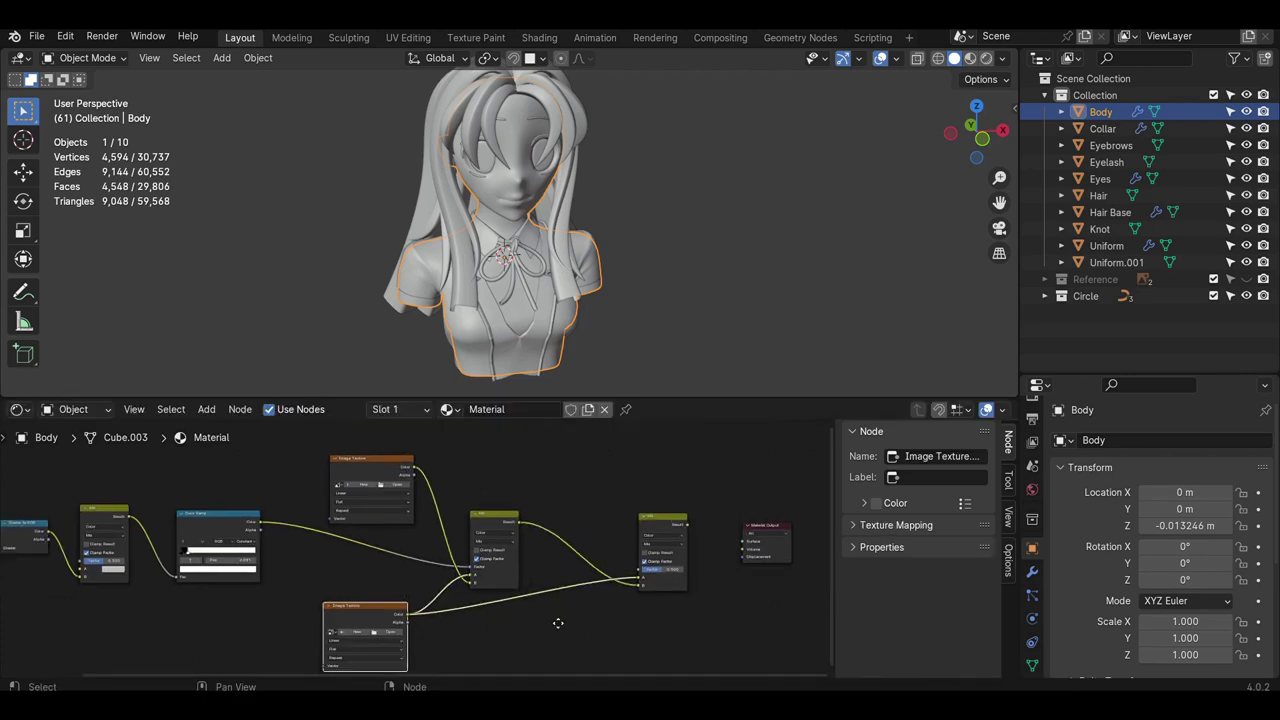
scroll(605, 623, up, 4)
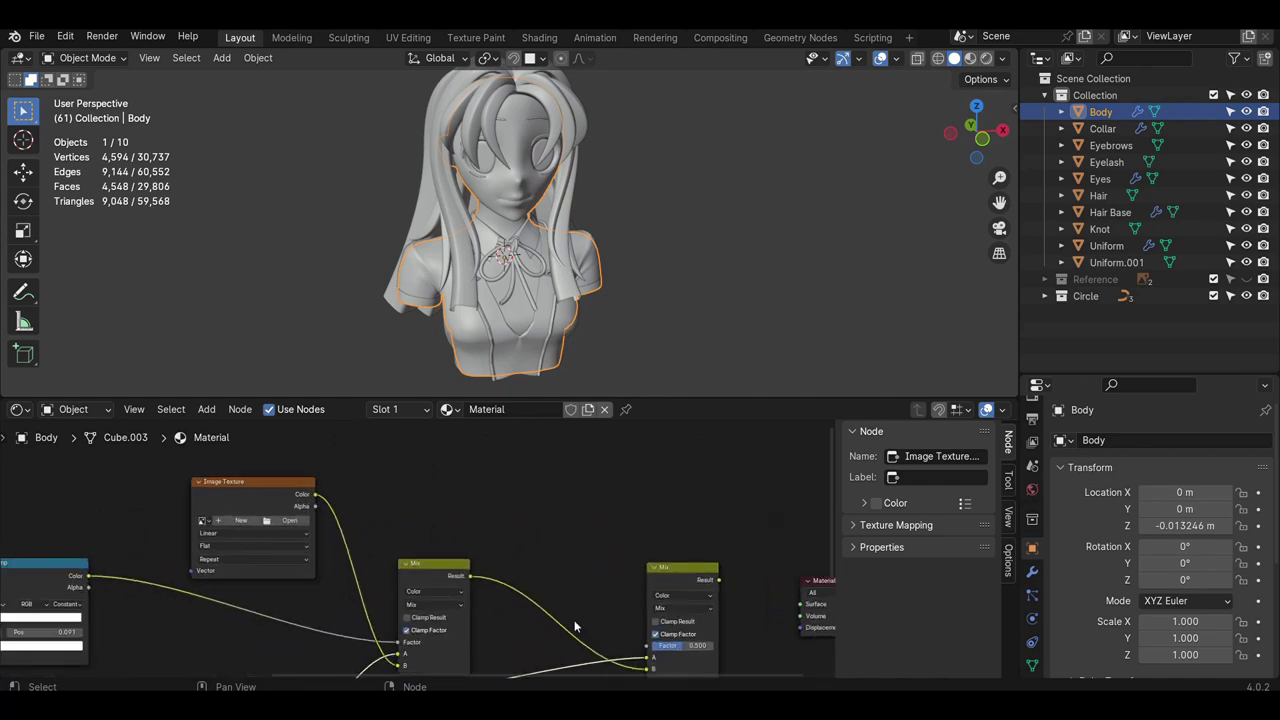
scroll(589, 583, down, 4)
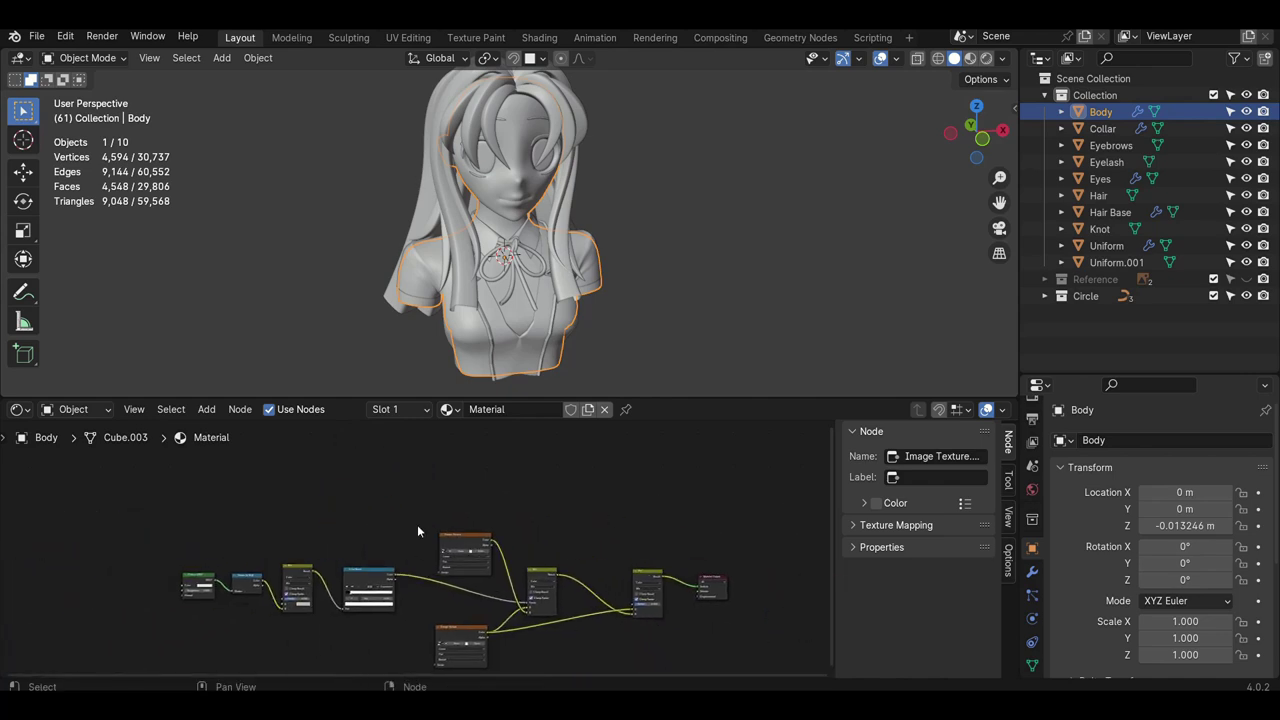
- Add a third Image Texture node above the node chain and link its color to a new Separate Color node
key(shift+a)
click(362, 499)
click(384, 537)
click(280, 467)
scroll(310, 475, up, 6)
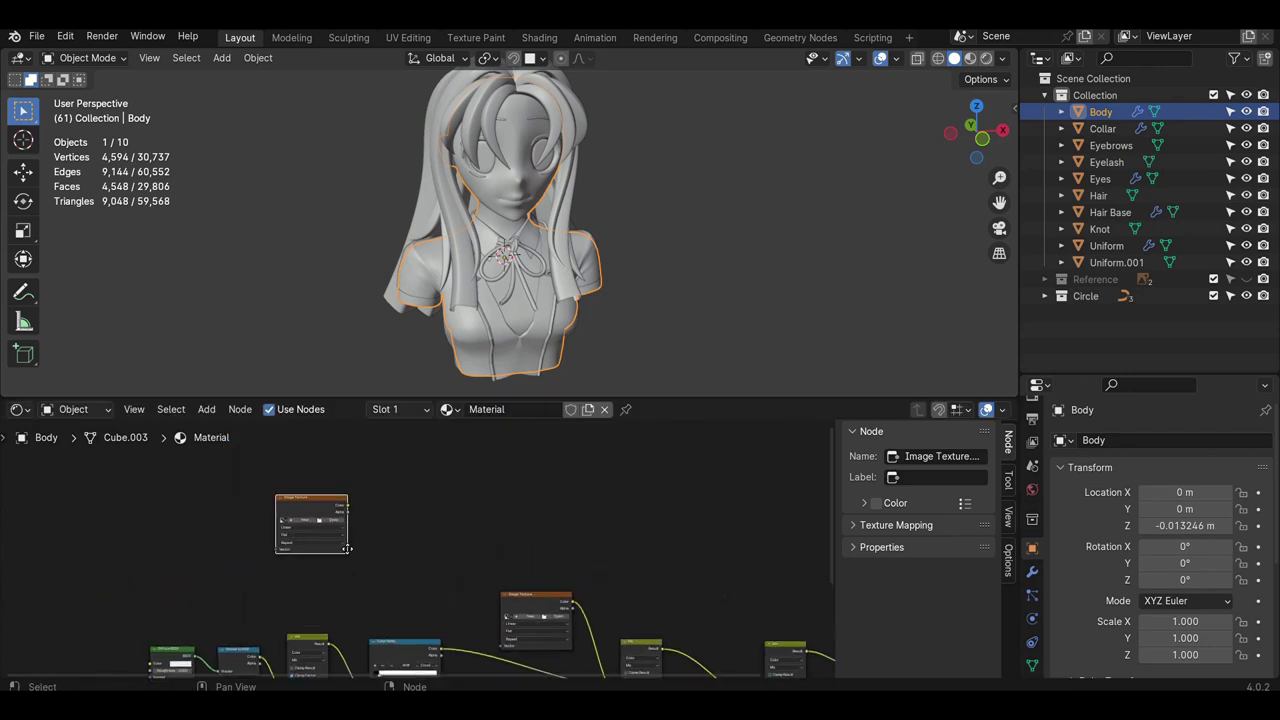
key(shift+a)
click(332, 490)
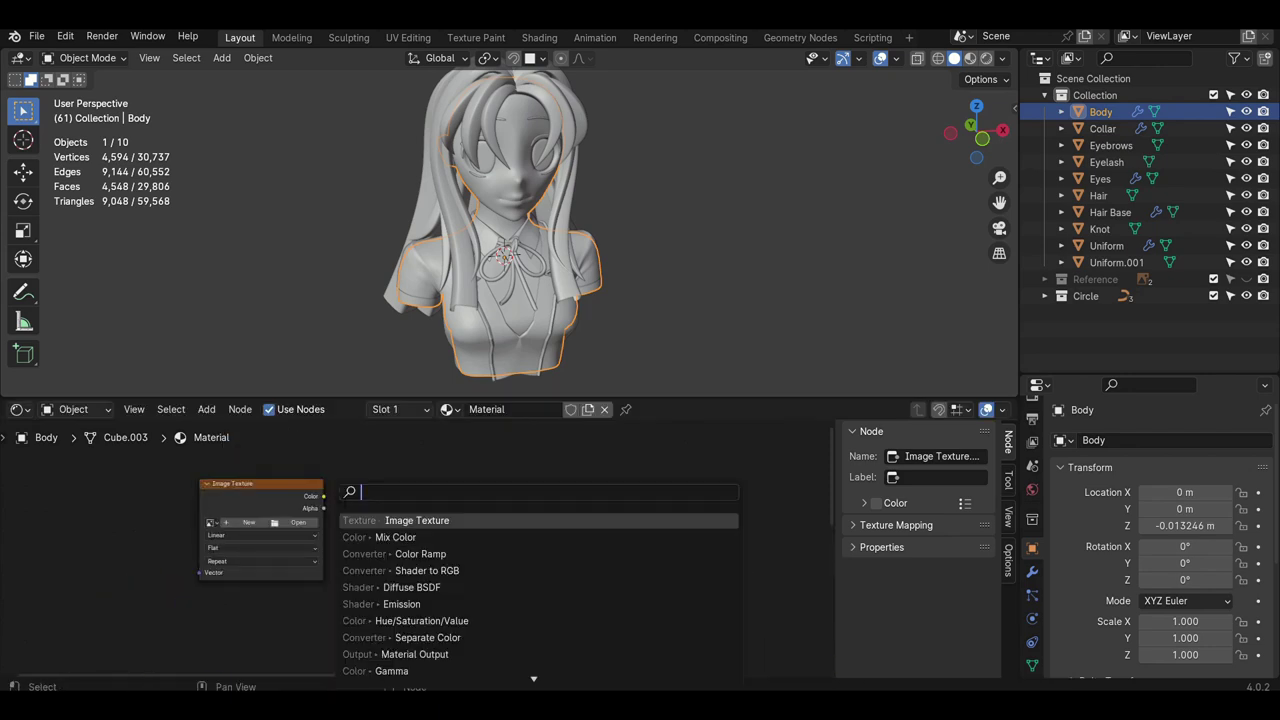
text(se)
click(400, 537)
click(379, 490)
drag(324, 496, 376, 553)
middle_drag(550, 547, 522, 547)
click(522, 547)
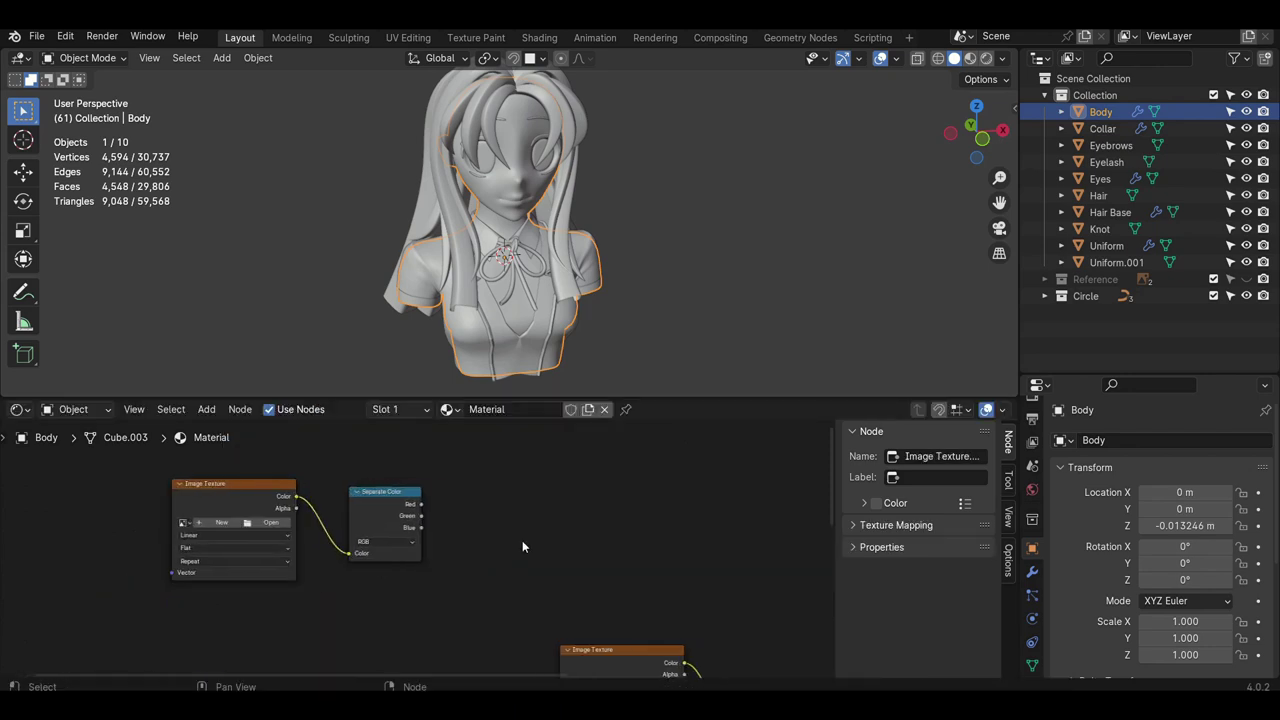
- Add a Color Ramp fed by the Separate Color Green output, using Constant interpolation with the white stop close to the black one
key(shift+a)
click(495, 488)
click(560, 570)
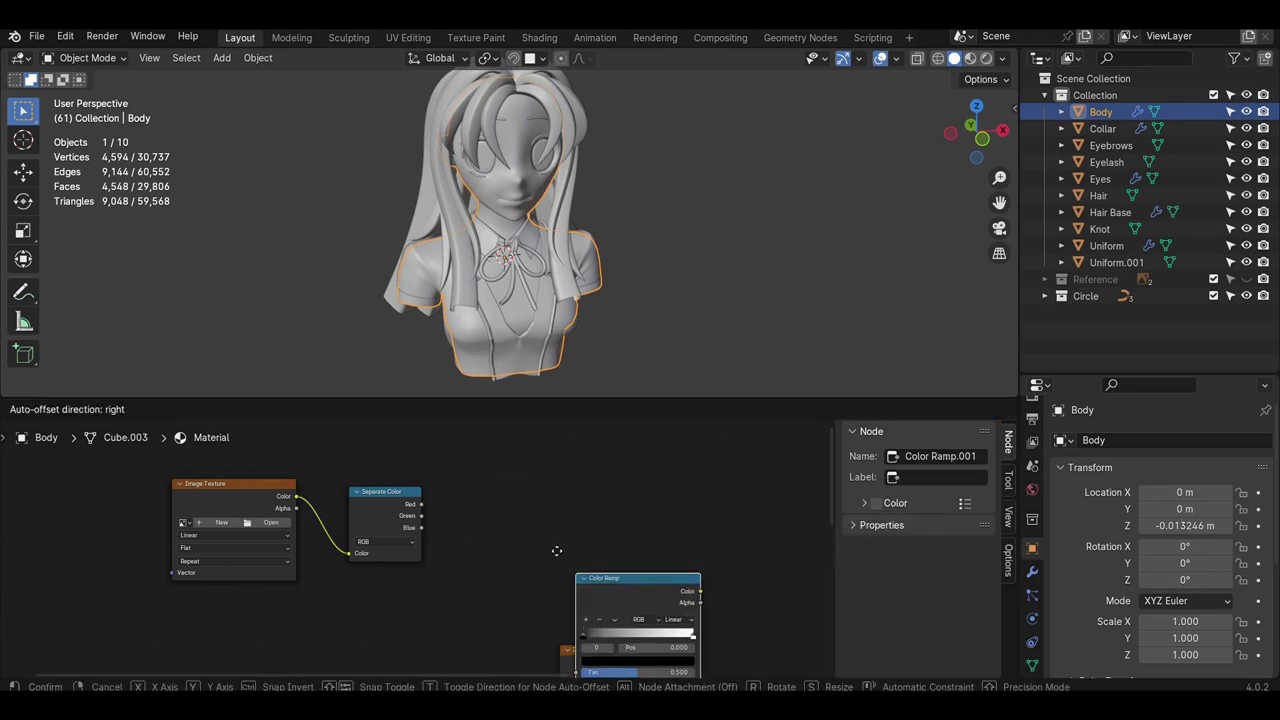
click(470, 452)
drag(422, 516, 486, 570)
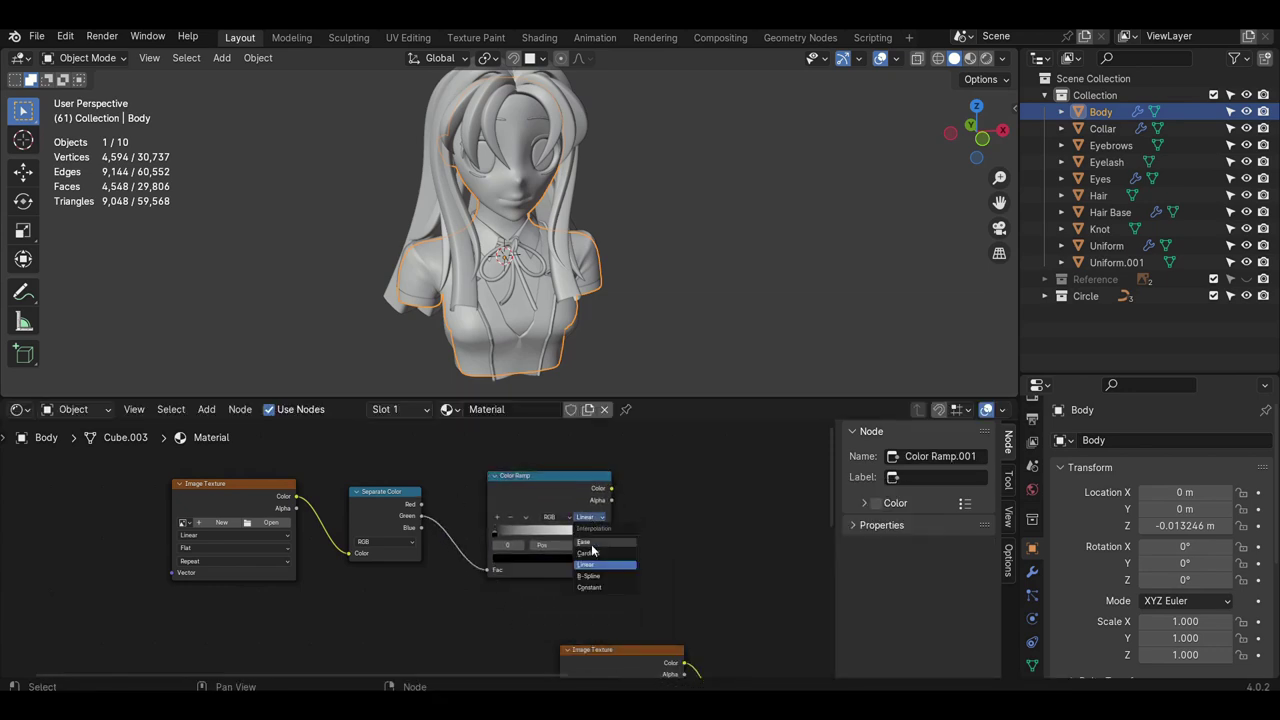
click(596, 586)
drag(605, 537, 507, 538)
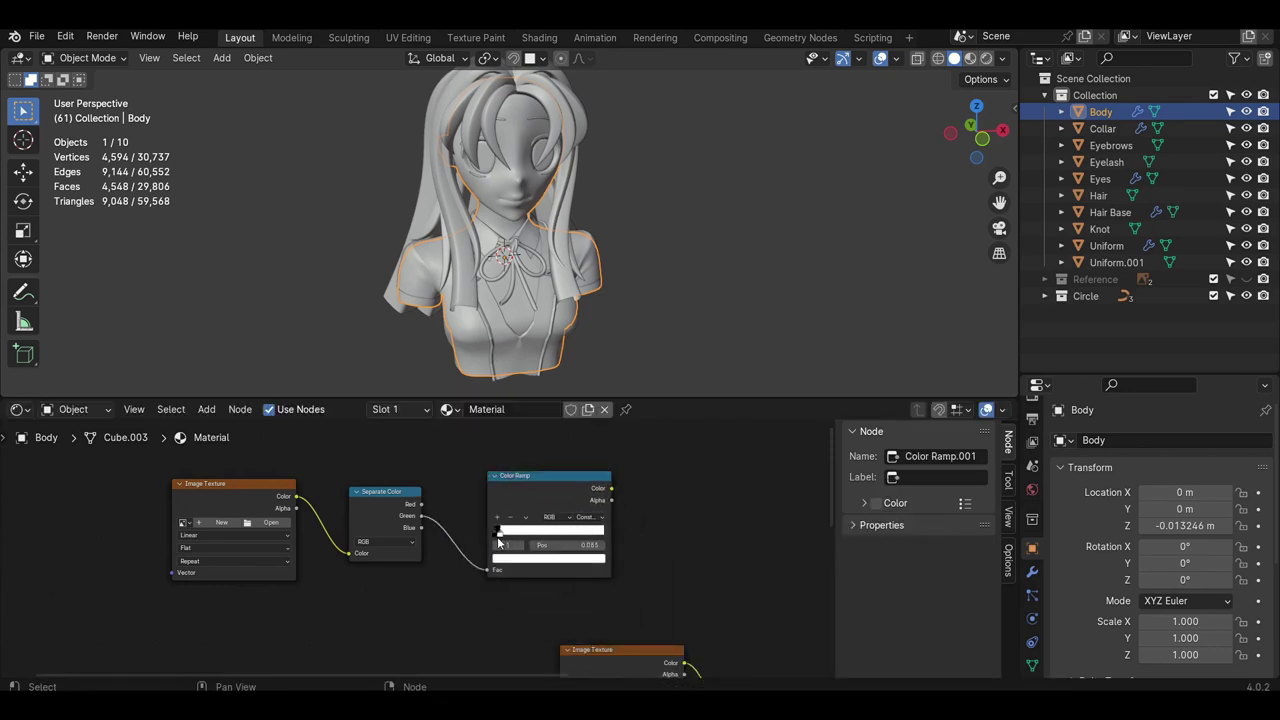
- Move the new Color Ramp farther along the graph and link its Color output to the third Mix node's Factor
scroll(644, 571, down, 5)
middle_drag(644, 571, 613, 527)
drag(463, 465, 573, 475)
middle_drag(703, 557, 664, 533)
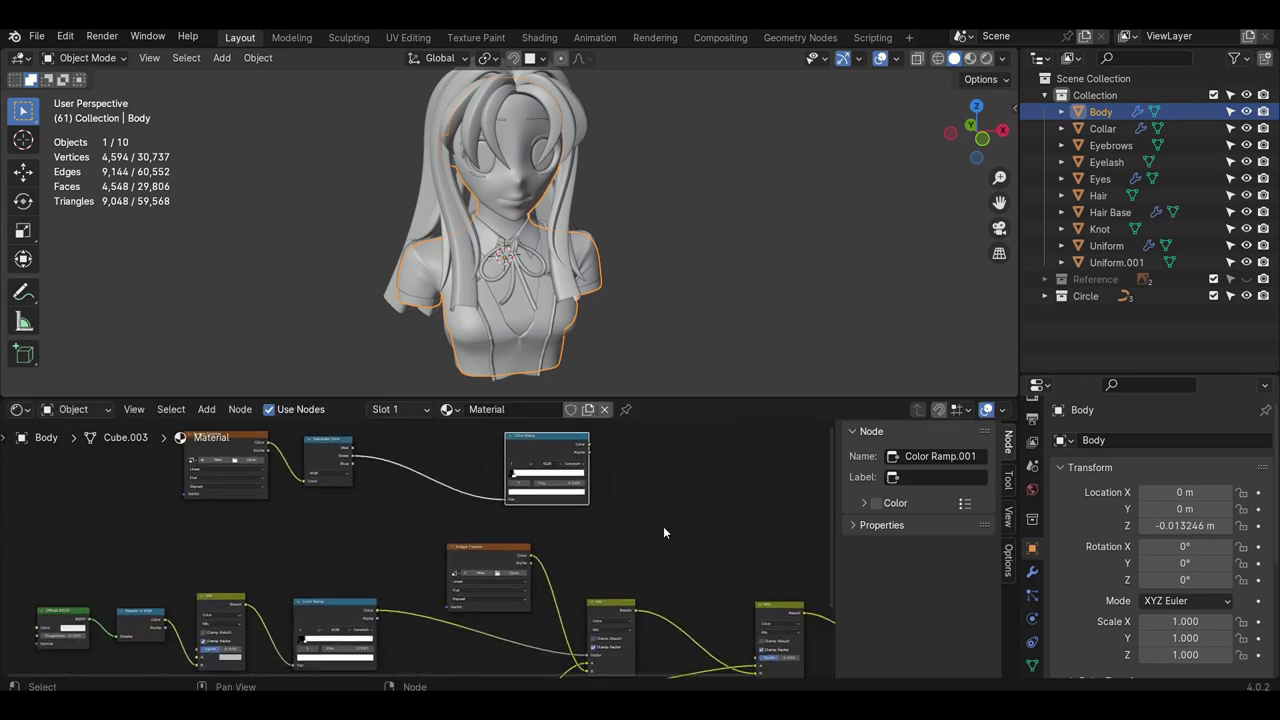
scroll(560, 468, down, 2)
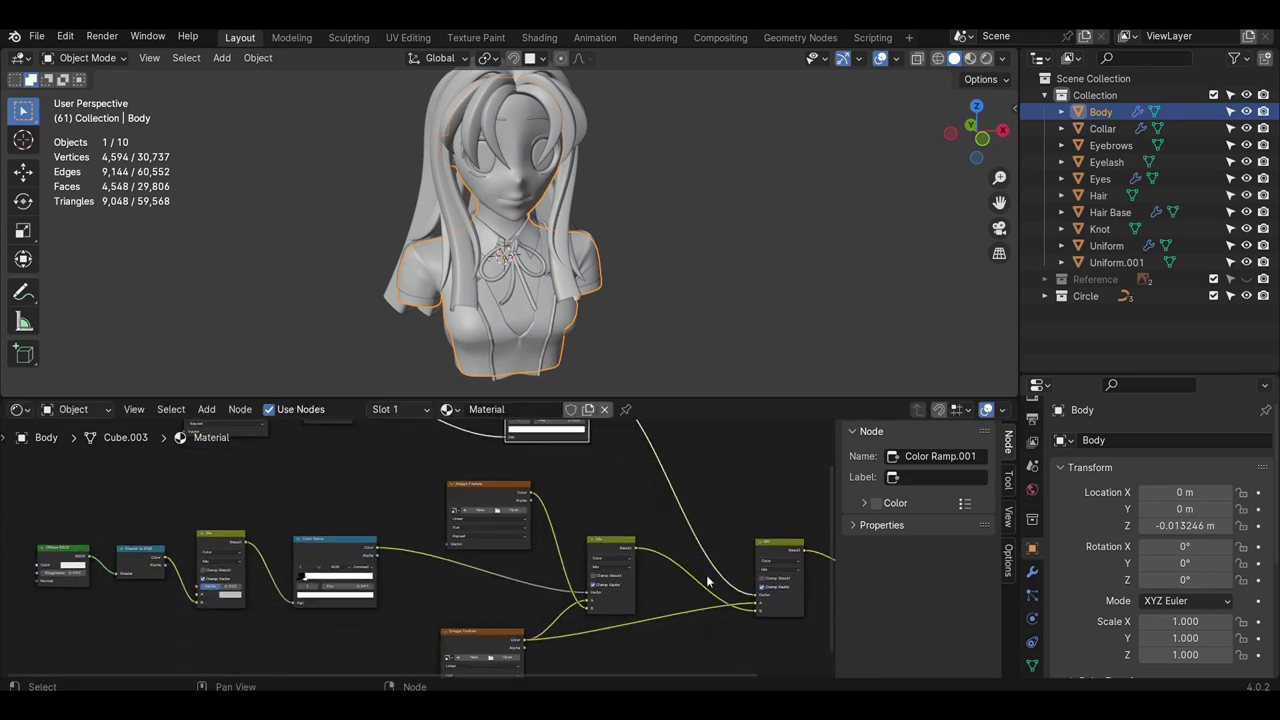
- Move the Separate Color node and its Image Texture node closer to the relocated Color Ramp
scroll(521, 481, down, 1)
drag(358, 461, 407, 463)
drag(313, 456, 357, 459)
scroll(642, 612, up, 1)
scroll(650, 620, up, 2)
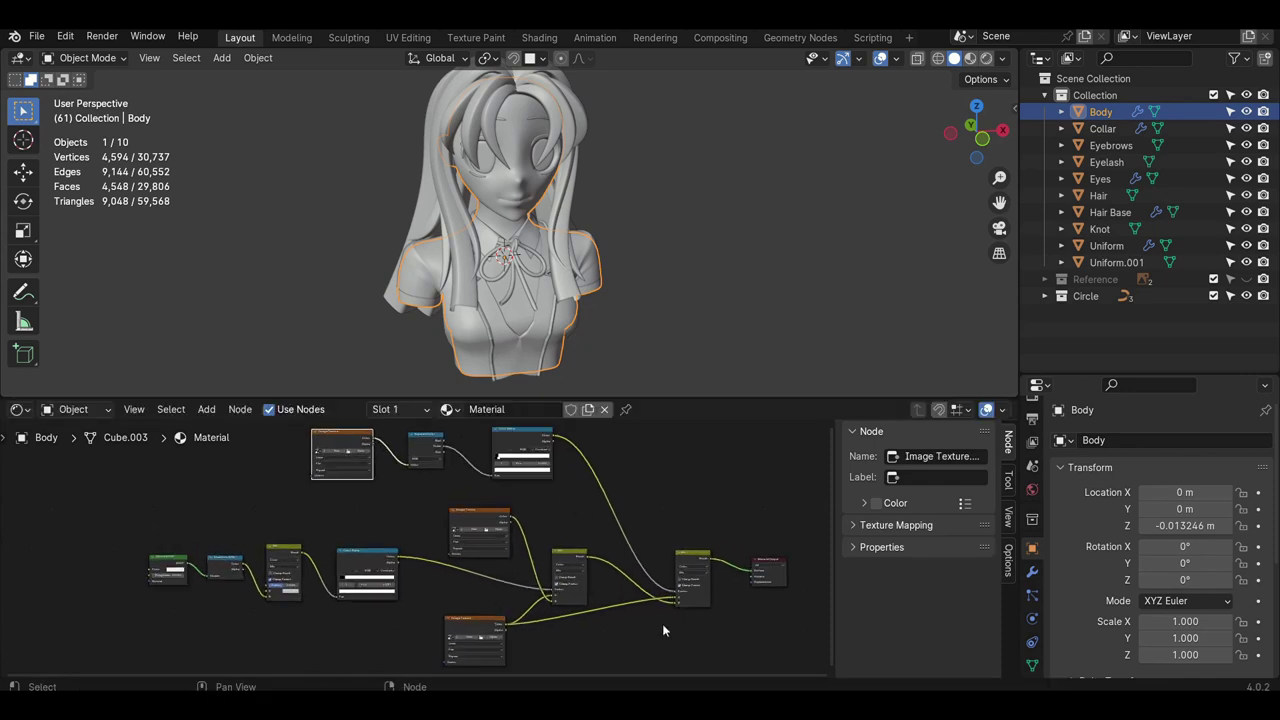
- Create a 2048 × 2048 px image named Body Base Color in the Image Texture node feeding the second Mix's B input
scroll(477, 569, down, 1)
click(466, 527)
scroll(466, 527, up, 4)
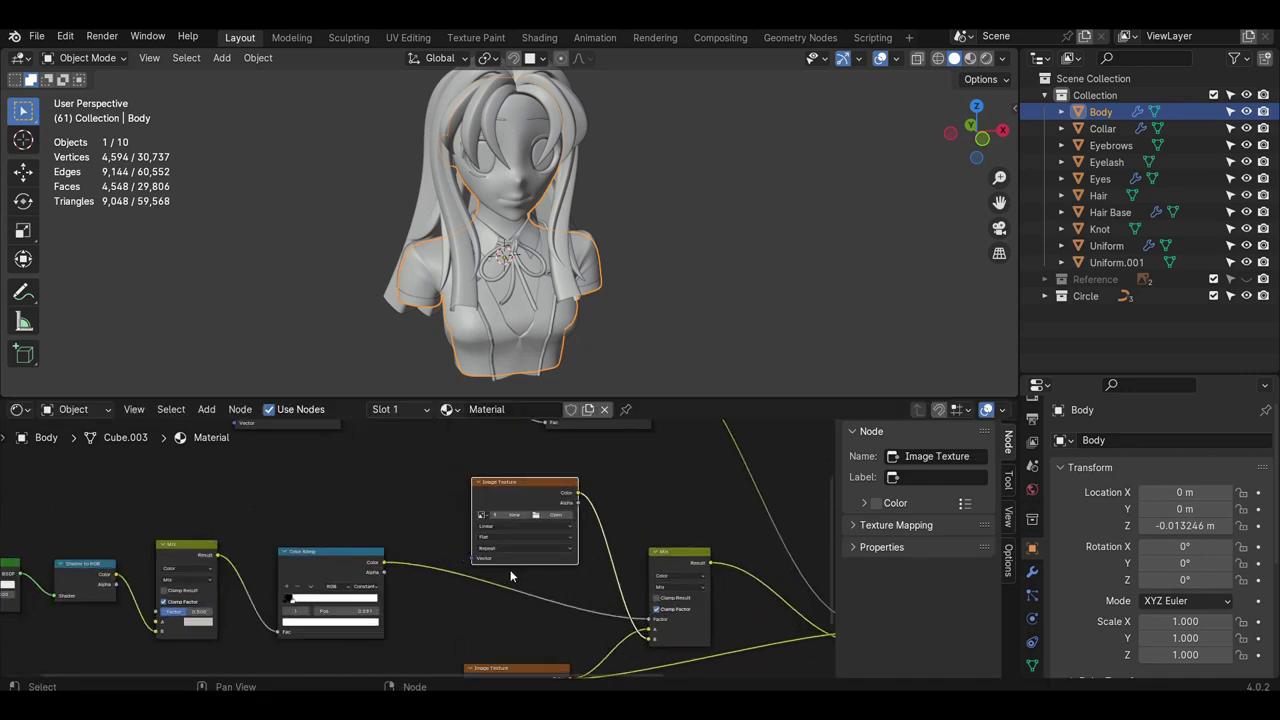
click(448, 538)
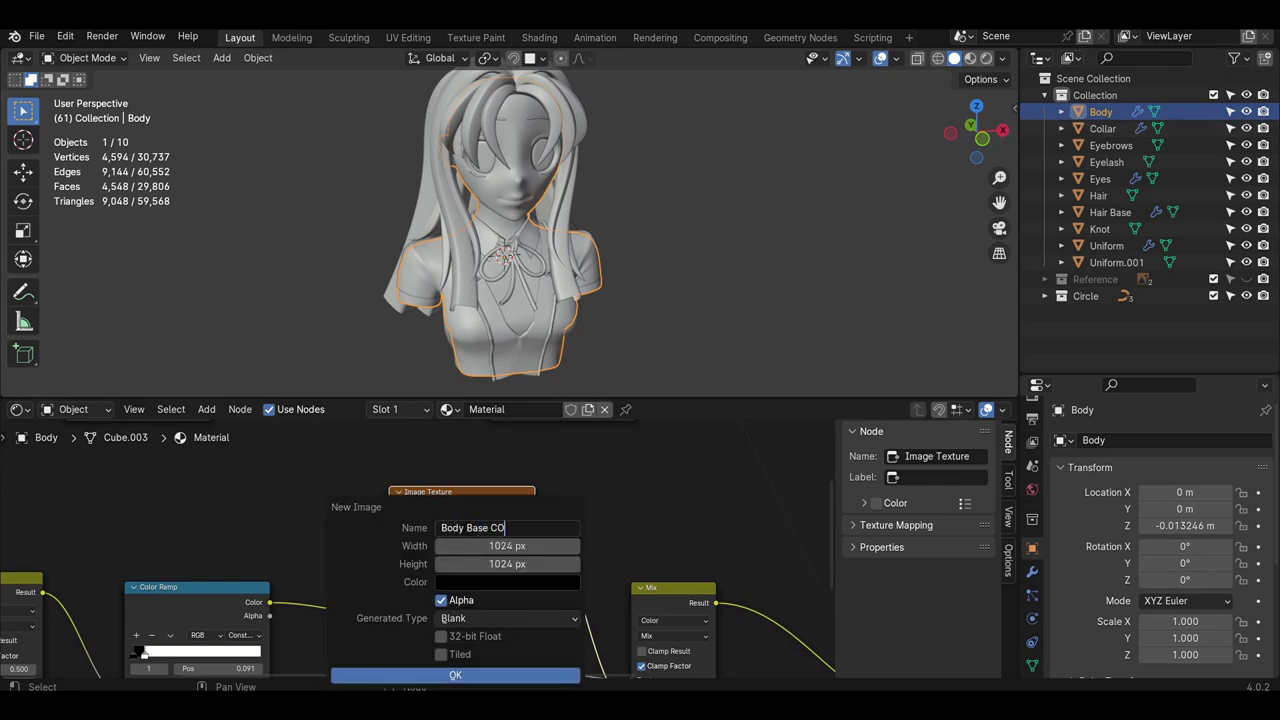
click(475, 542)
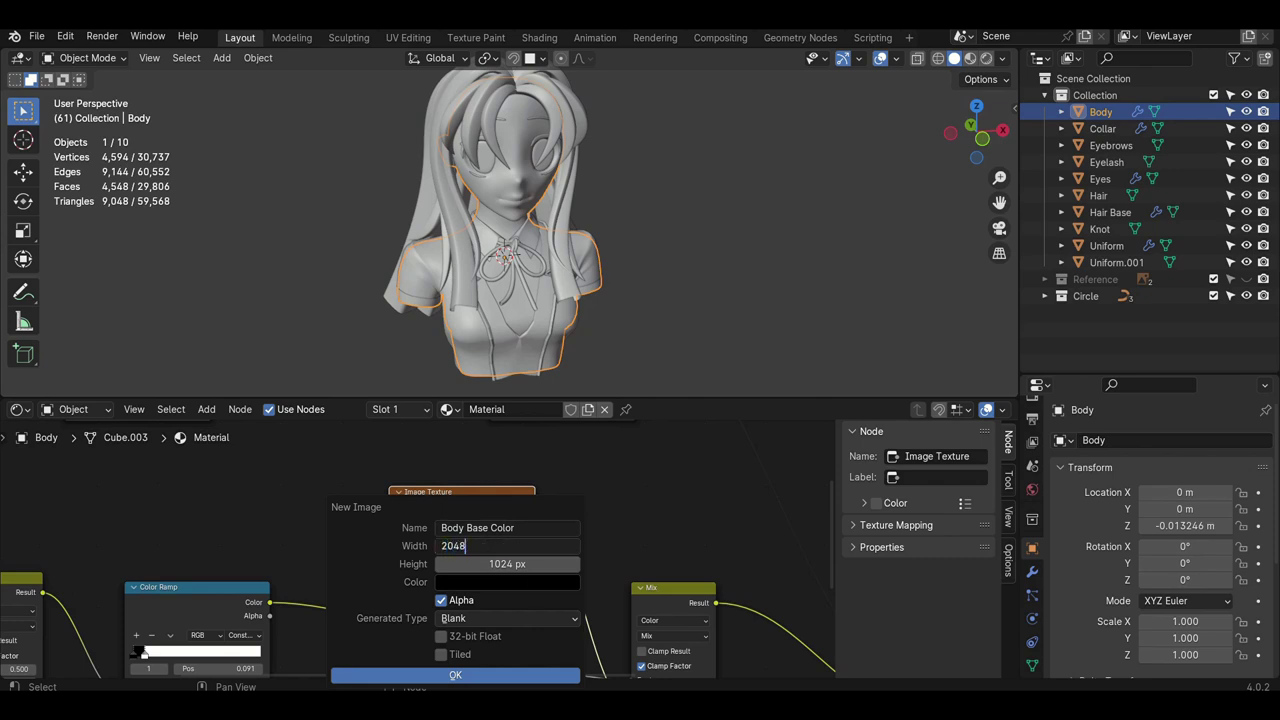
key(Tab)
key(Return)
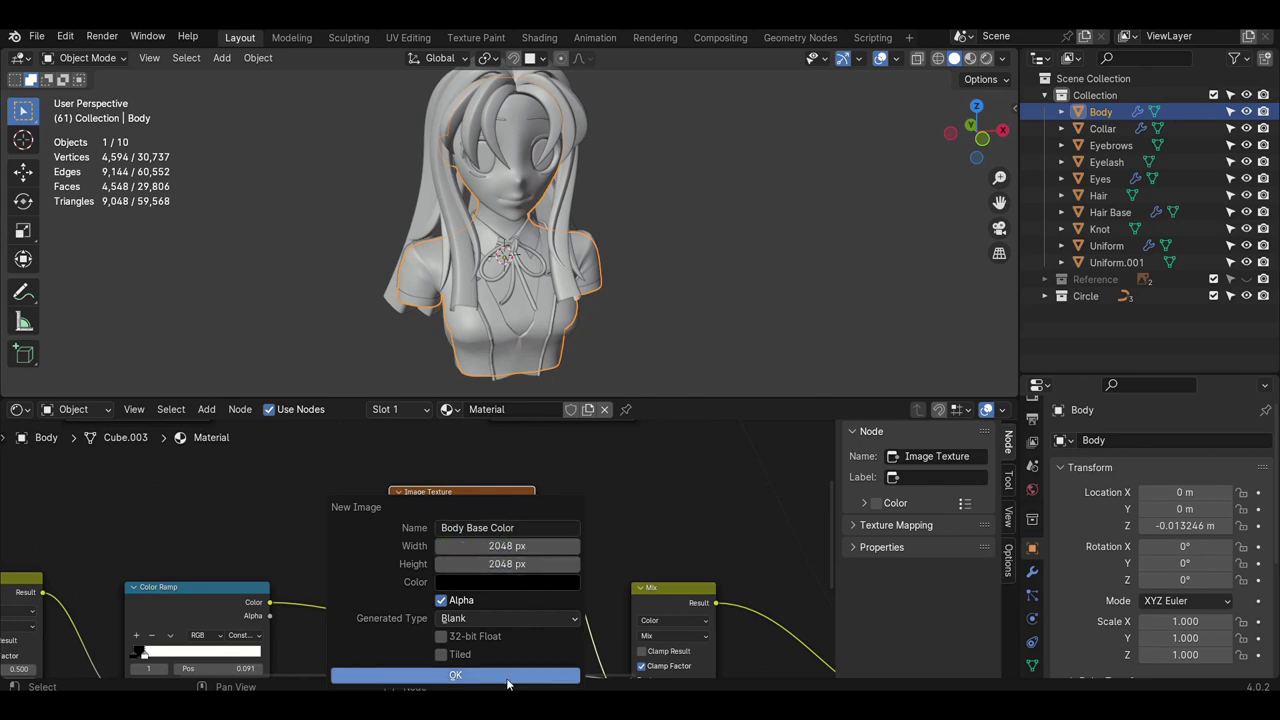
click(508, 679)
scroll(491, 606, down, 5)
drag(446, 600, 449, 581)
- Create a 2048 × 2048 px image named Body Shadow Color in the lowest Image Texture node
scroll(440, 578, down, 7)
middle_drag(440, 583, 450, 541)
scroll(484, 580, up, 10)
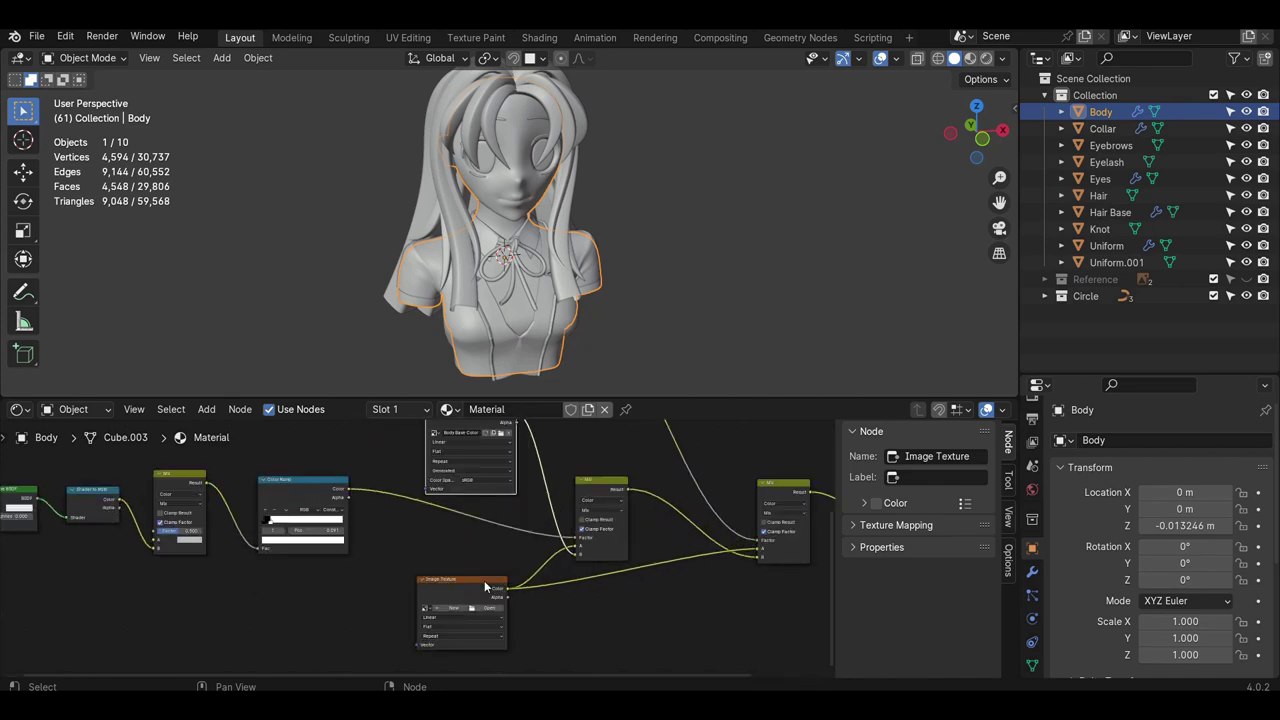
middle_drag(468, 648, 470, 577)
click(463, 599)
click(470, 527)
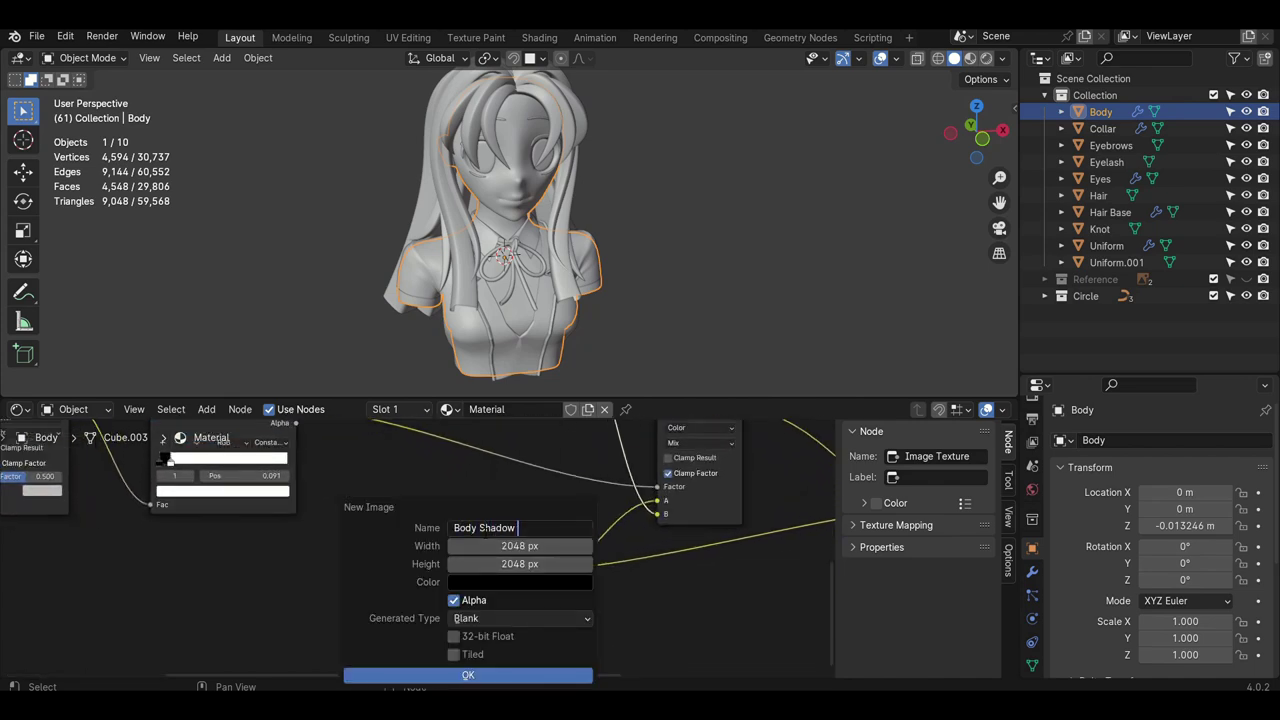
click(522, 676)
scroll(470, 560, down, 4)
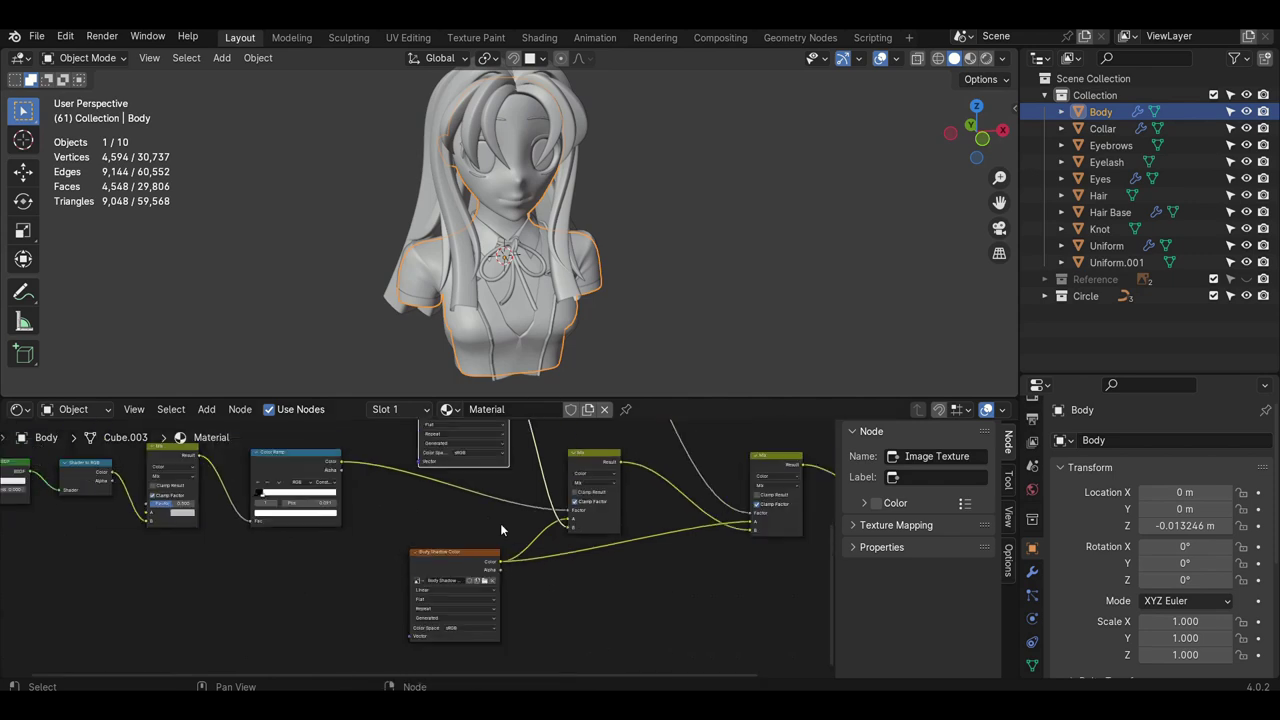
- Open the ILM.tga image in the Image Texture node that feeds Separate Color
middle_drag(434, 486, 568, 554)
scroll(568, 554, up, 4)
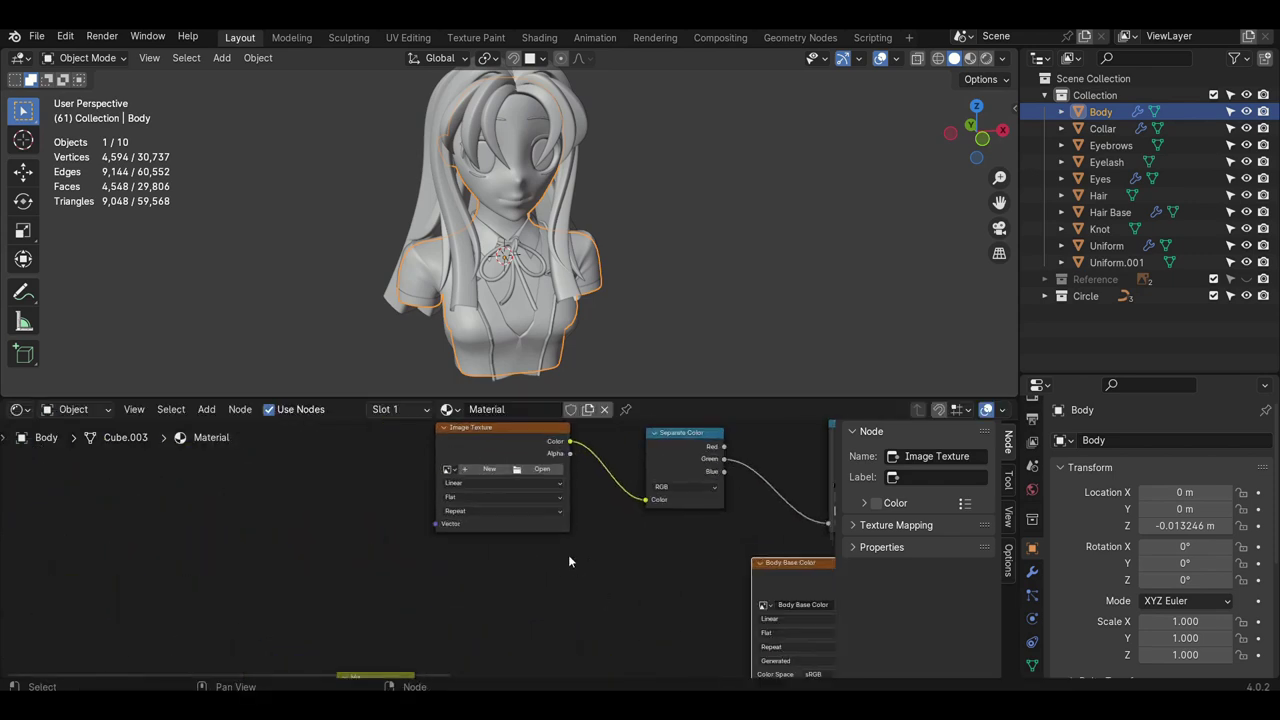
middle_drag(512, 480, 495, 570)
click(445, 480)
click(517, 534)
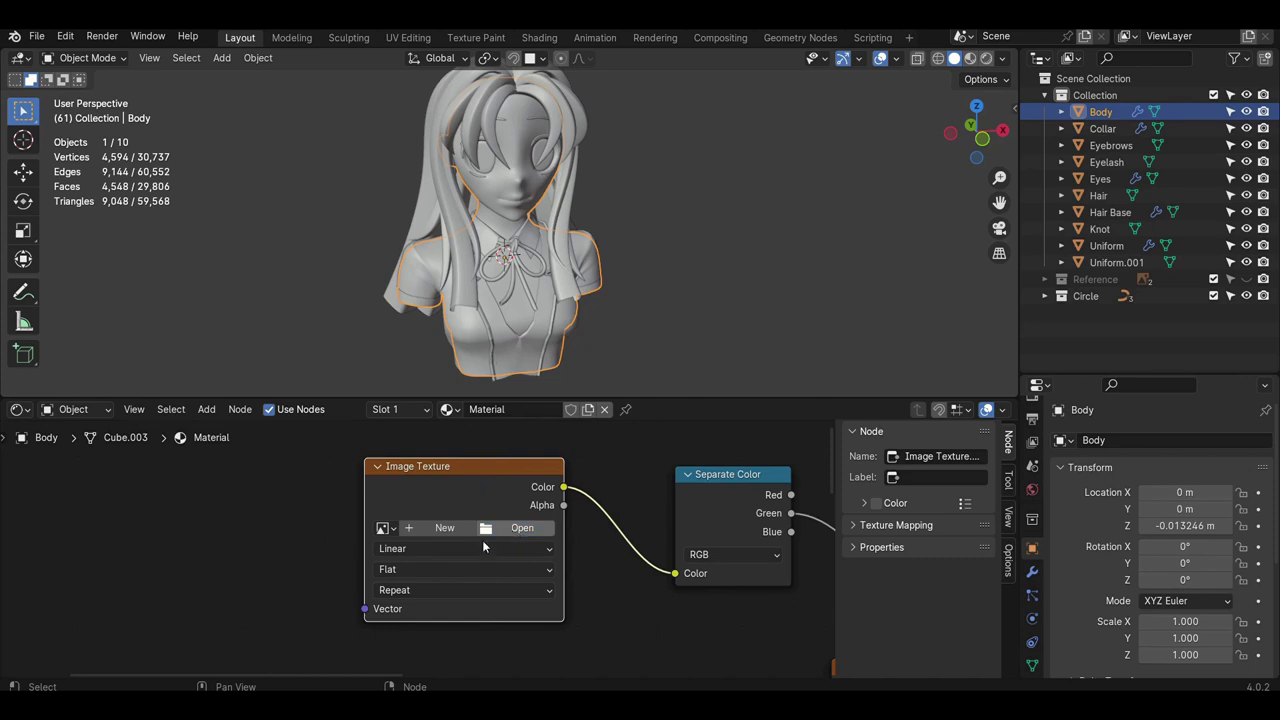
scroll(512, 578, down, 5)
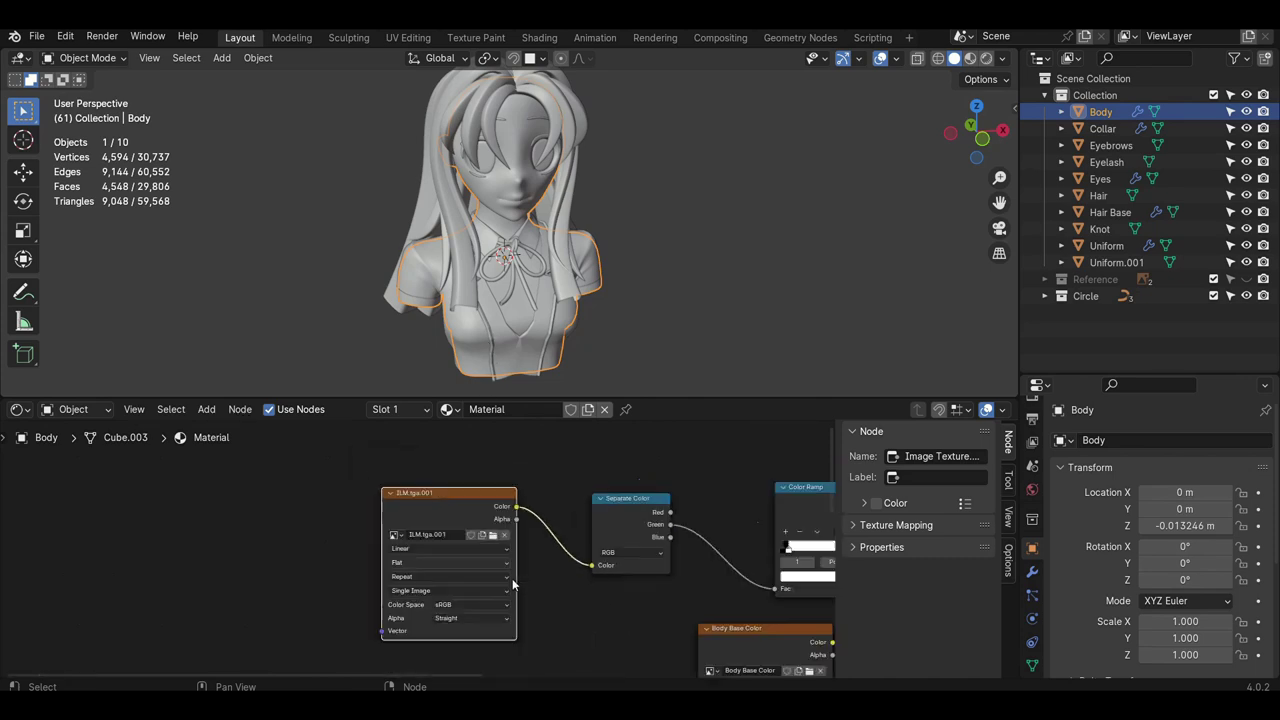
scroll(505, 600, down, 9)
middle_drag(503, 600, 495, 556)
scroll(682, 500, up, 3)
scroll(671, 499, up, 1)
middle_drag(680, 495, 664, 500)
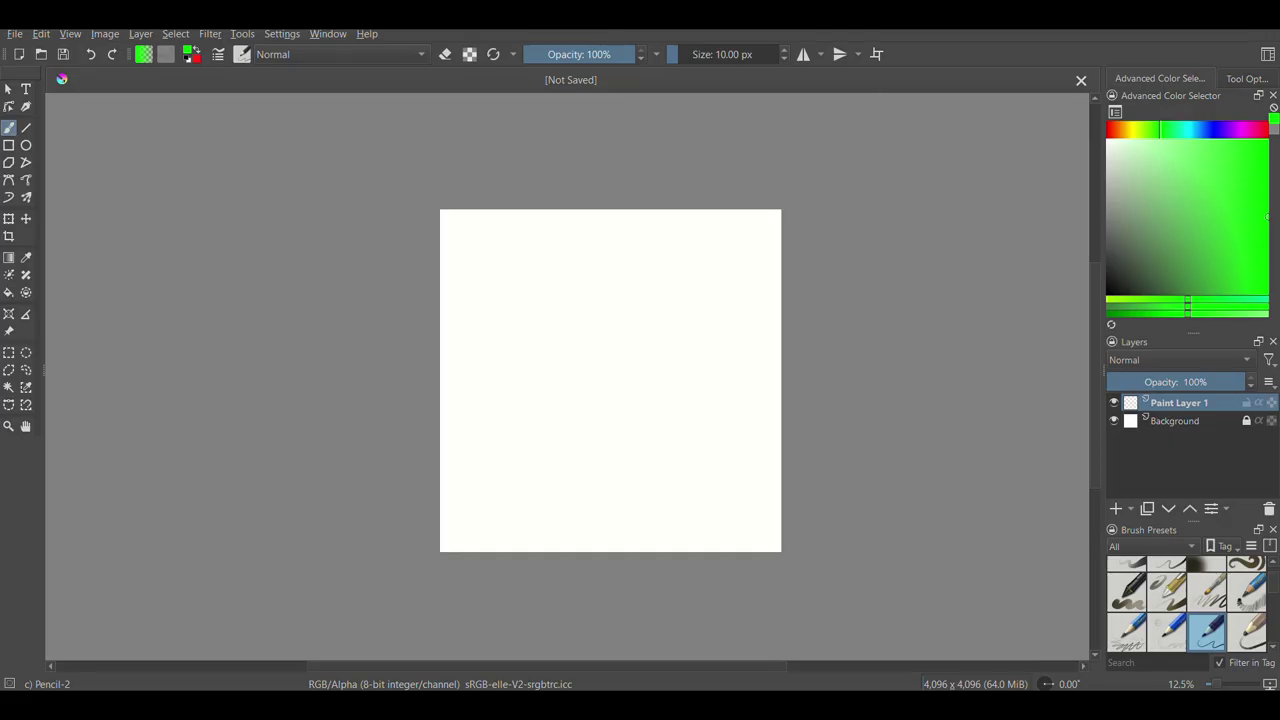
- In Krita, fill Paint Layer 1 of the blank 4,096 × 4,096 px canvas with a neutral mid gray
ctrl+scroll(681, 306, up, 1)
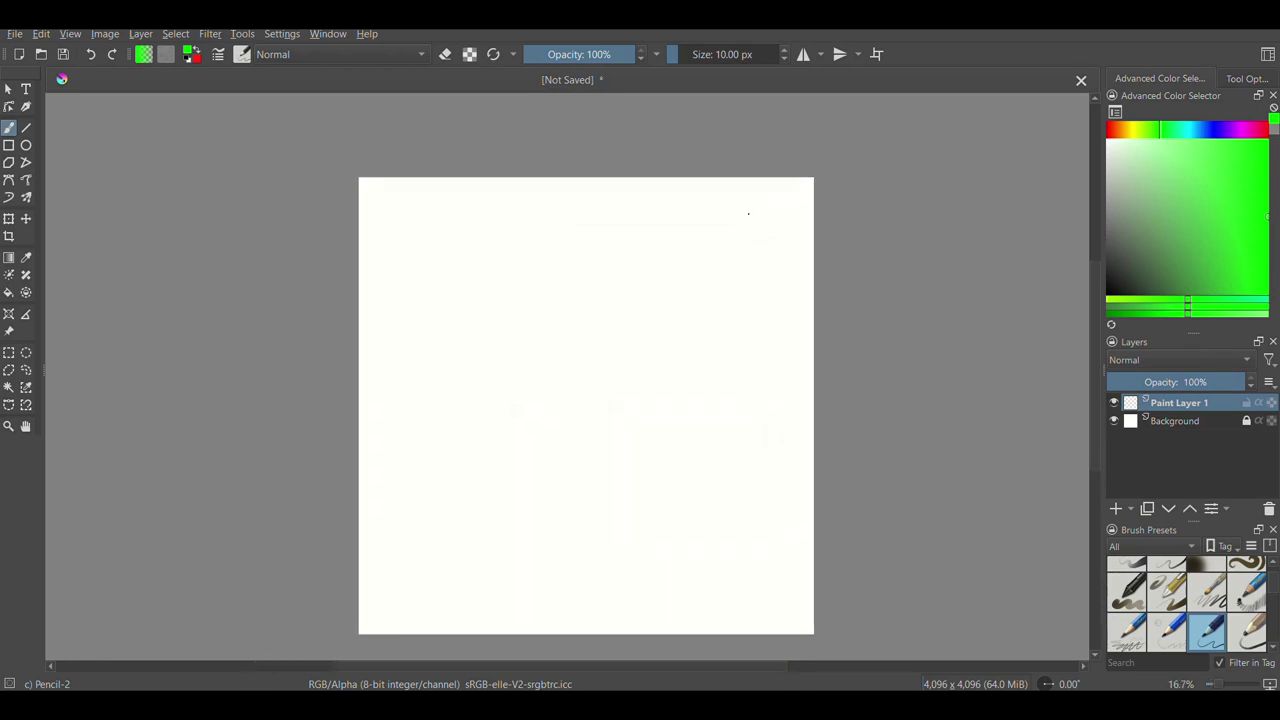
click(1108, 212)
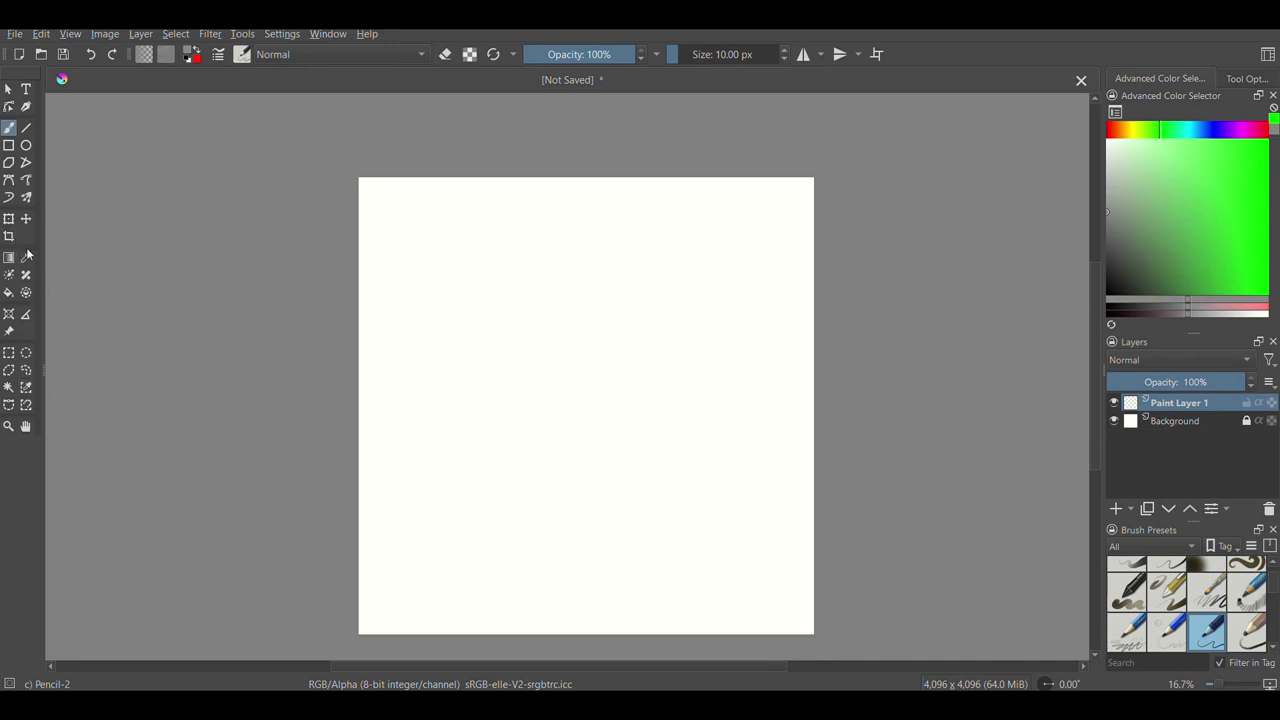
click(668, 358)
scroll(670, 360, down, 1)
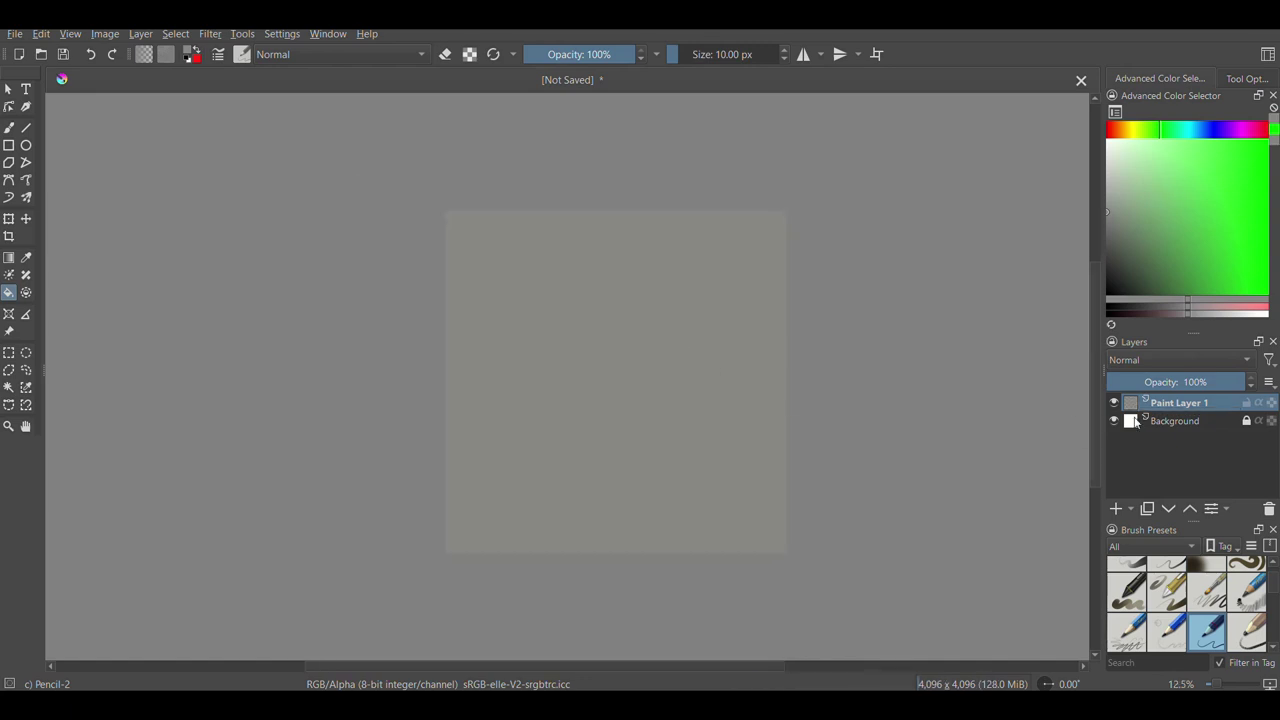
- Add a new paint layer above the gray one, fill it with pure green and set its blending mode to Multiply
click(1116, 509)
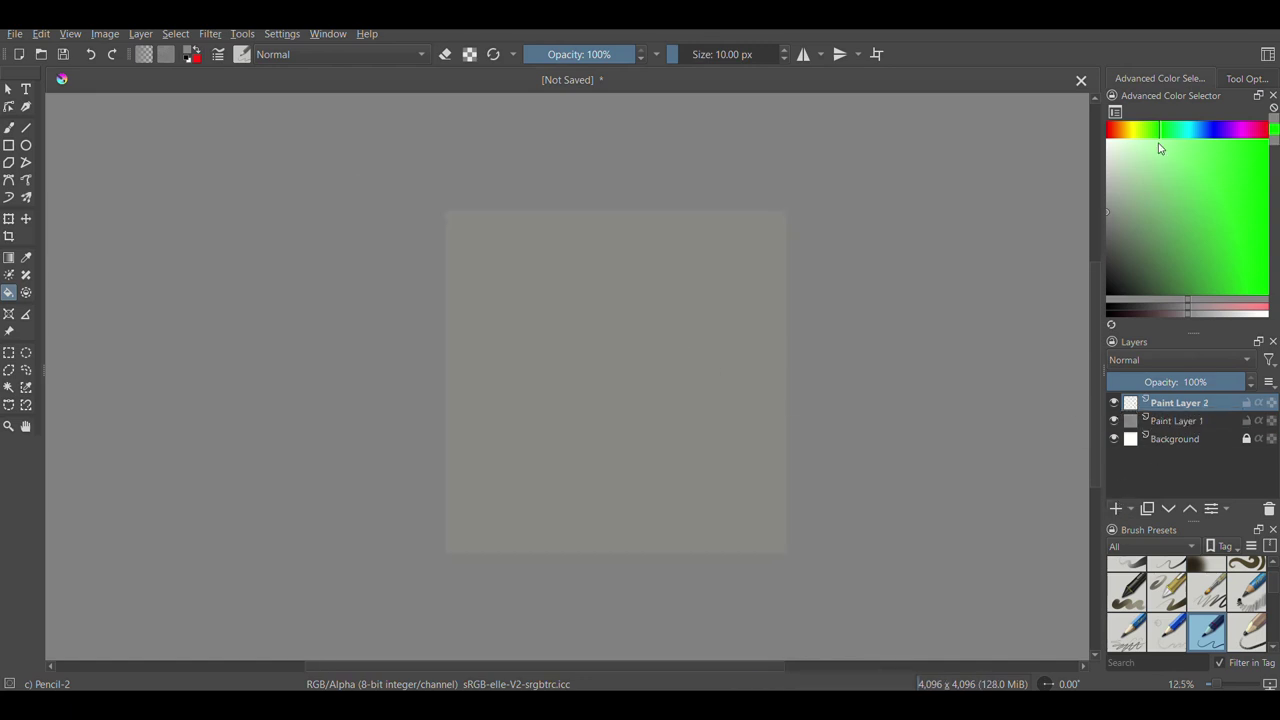
drag(1160, 148, 1268, 139)
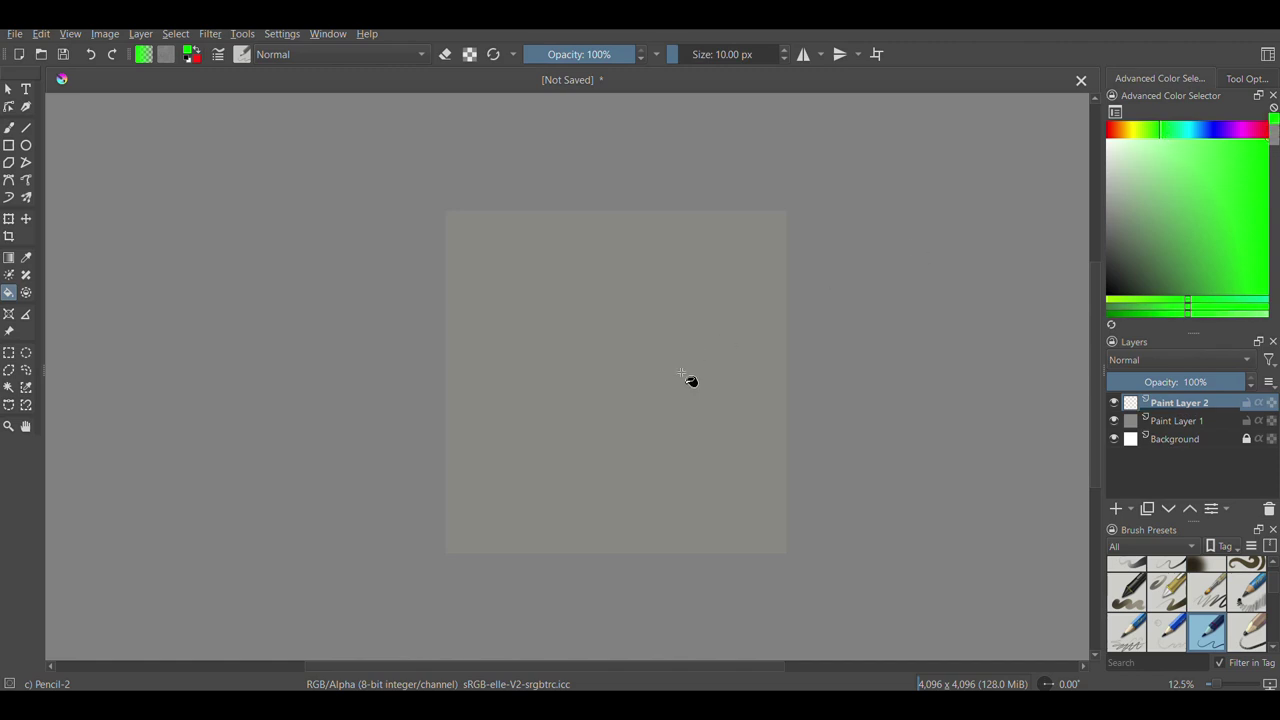
click(681, 373)
scroll(1155, 360, down, 2)
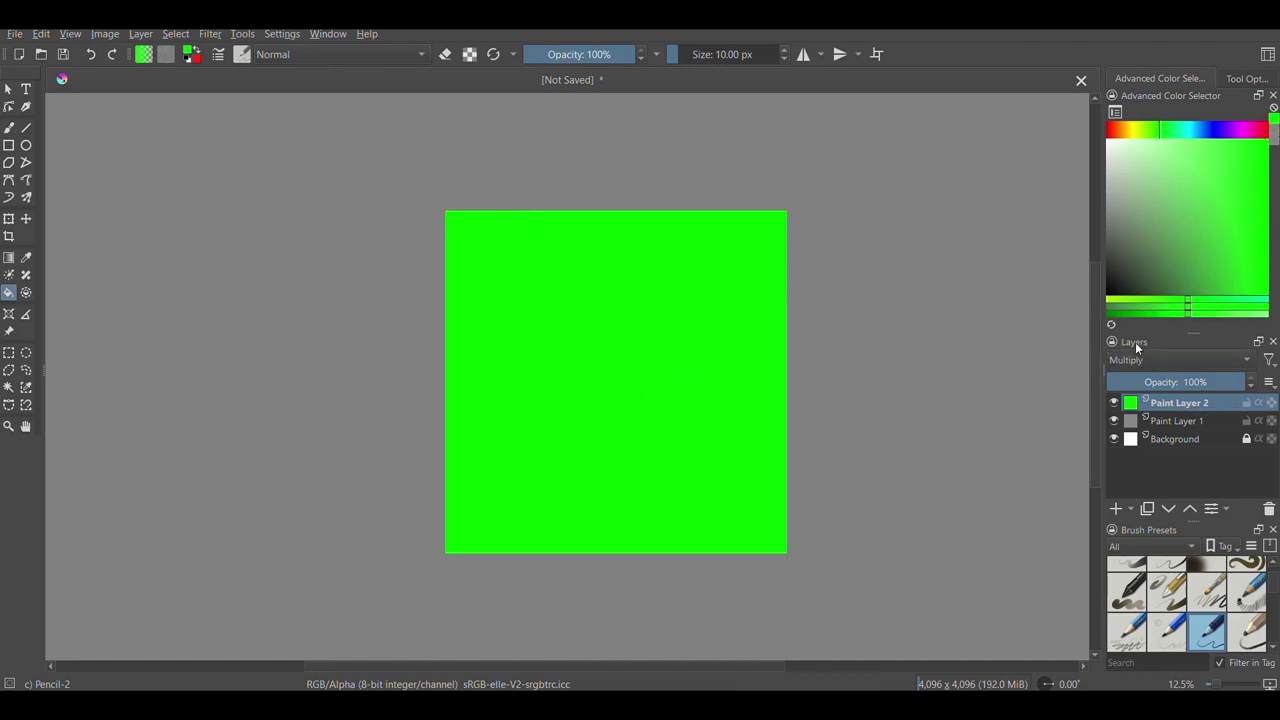
scroll(470, 385, down, 1)
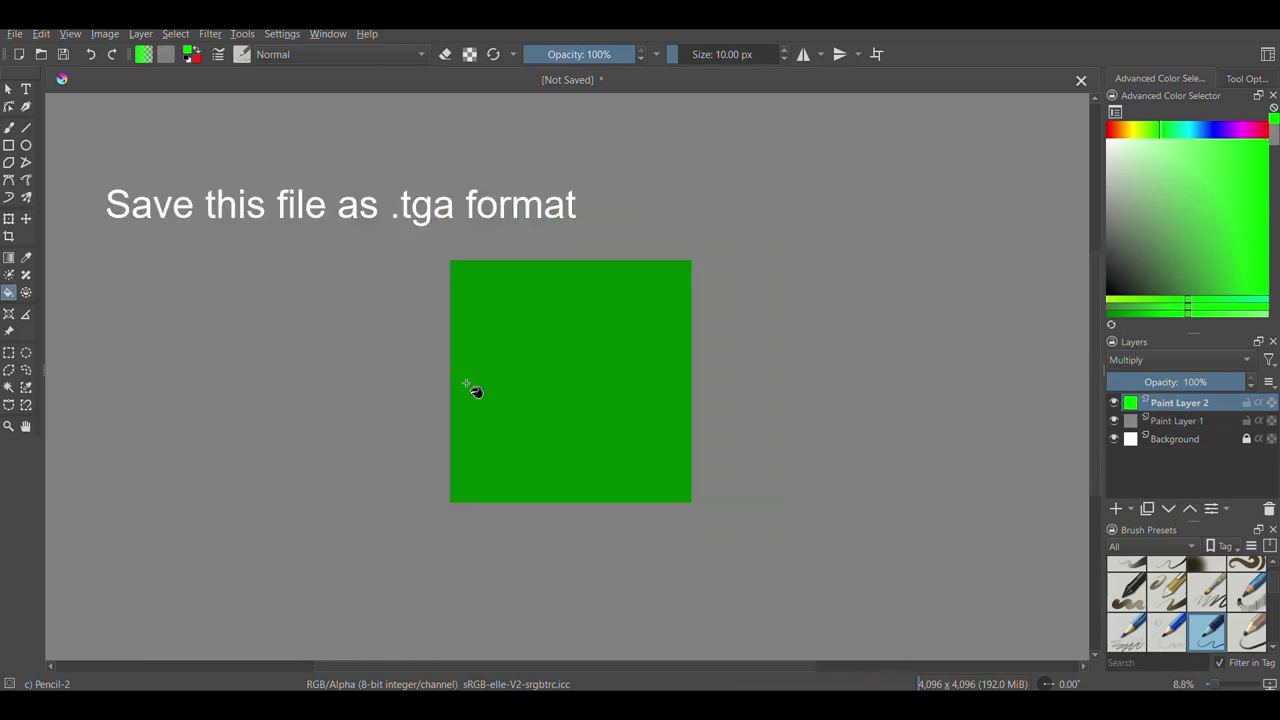
scroll(470, 388, up, 2)
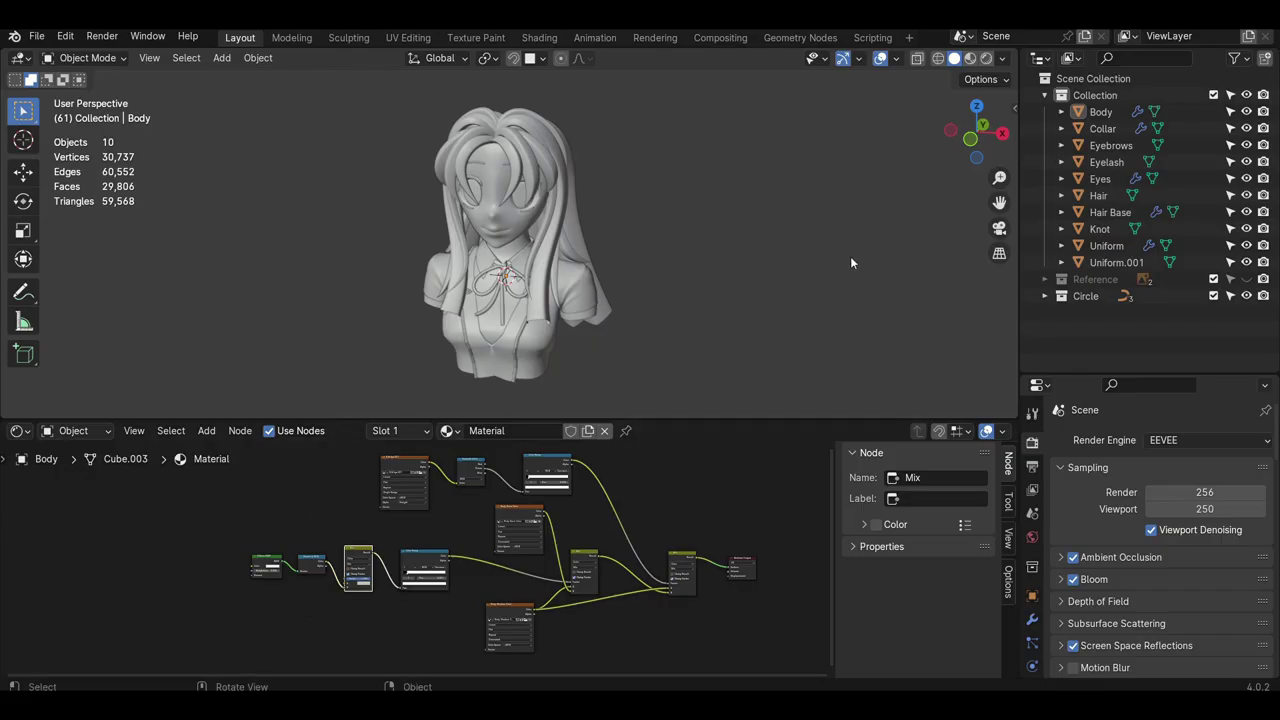
- Switch to Blender and examine the body material's node tree, including its three Image Texture nodes and the first Mix node
scroll(607, 277, up, 2)
scroll(444, 518, up, 1)
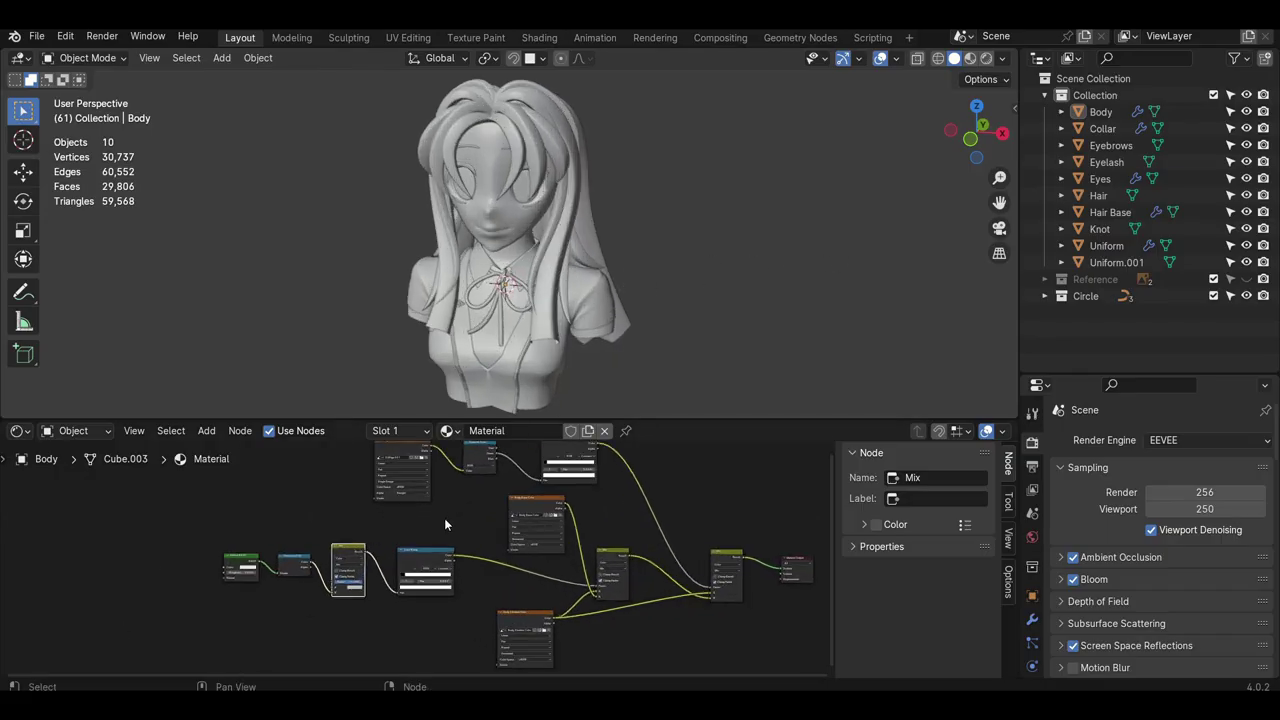
mouse_move(444, 518)
middle_down()
mouse_move(437, 494)
mouse_move(453, 518)
middle_up()
click(413, 472)
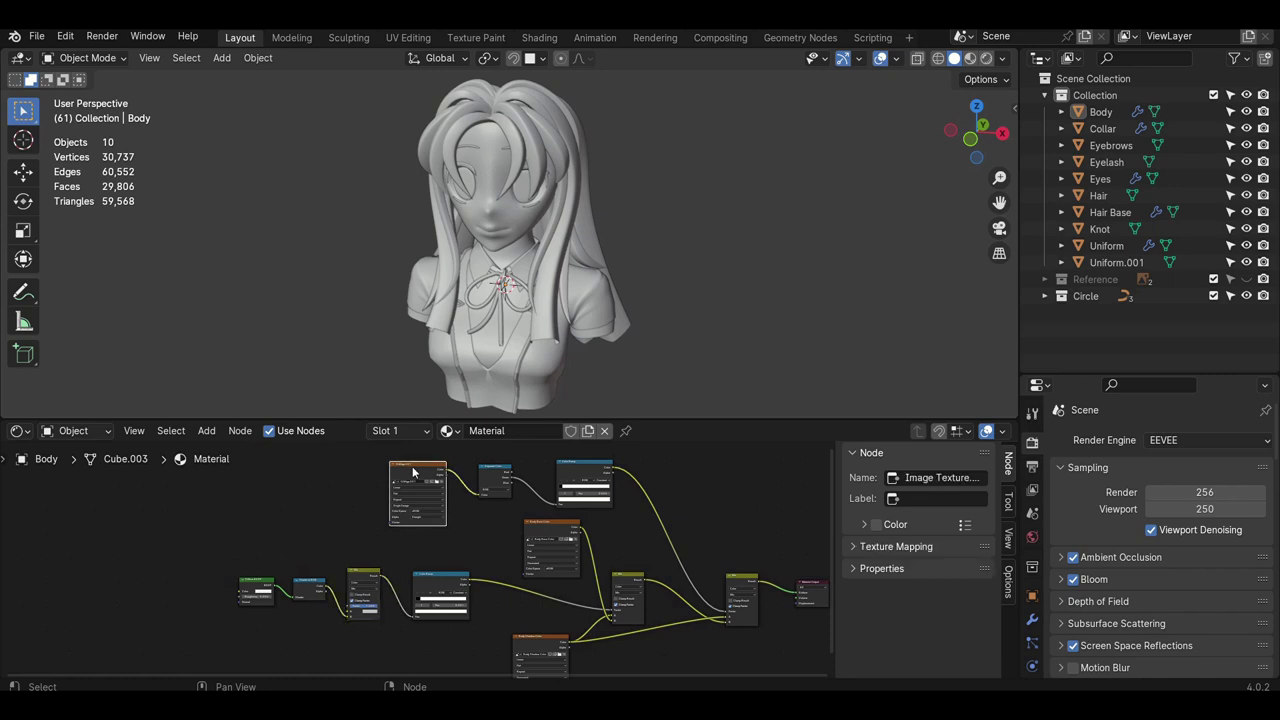
click(540, 537)
middle_drag(578, 611, 574, 595)
click(546, 631)
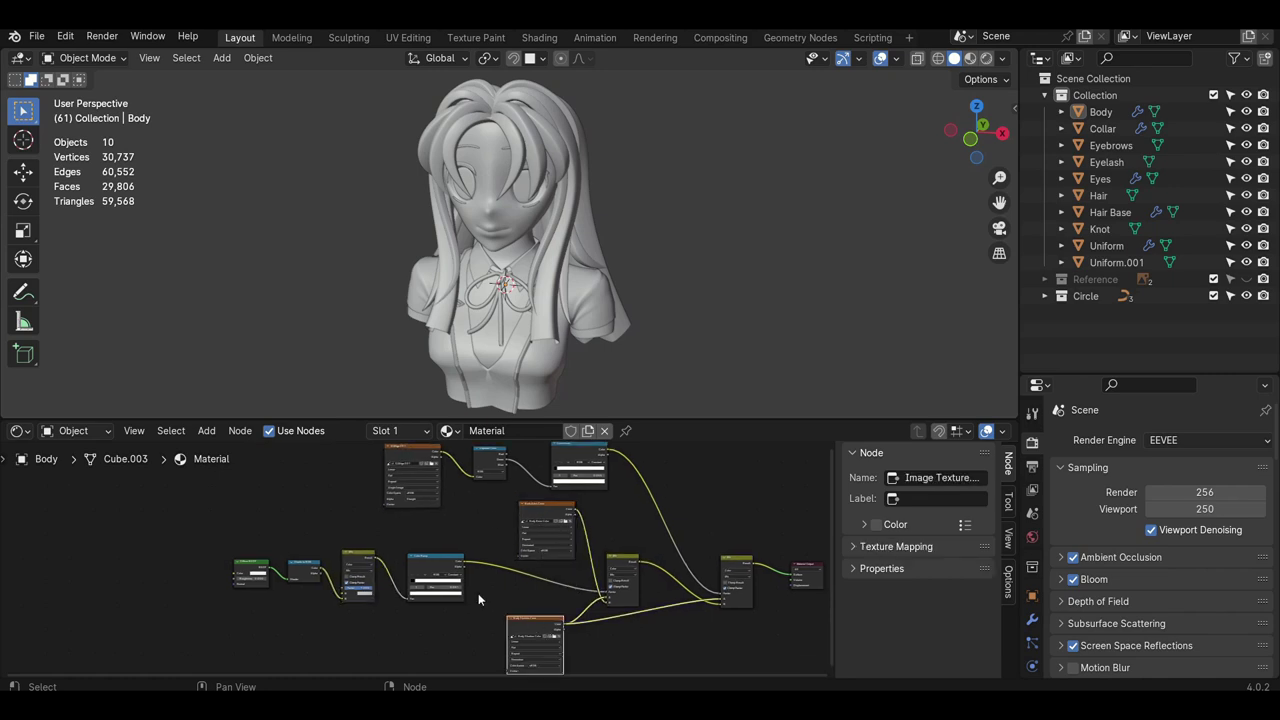
scroll(327, 617, up, 4)
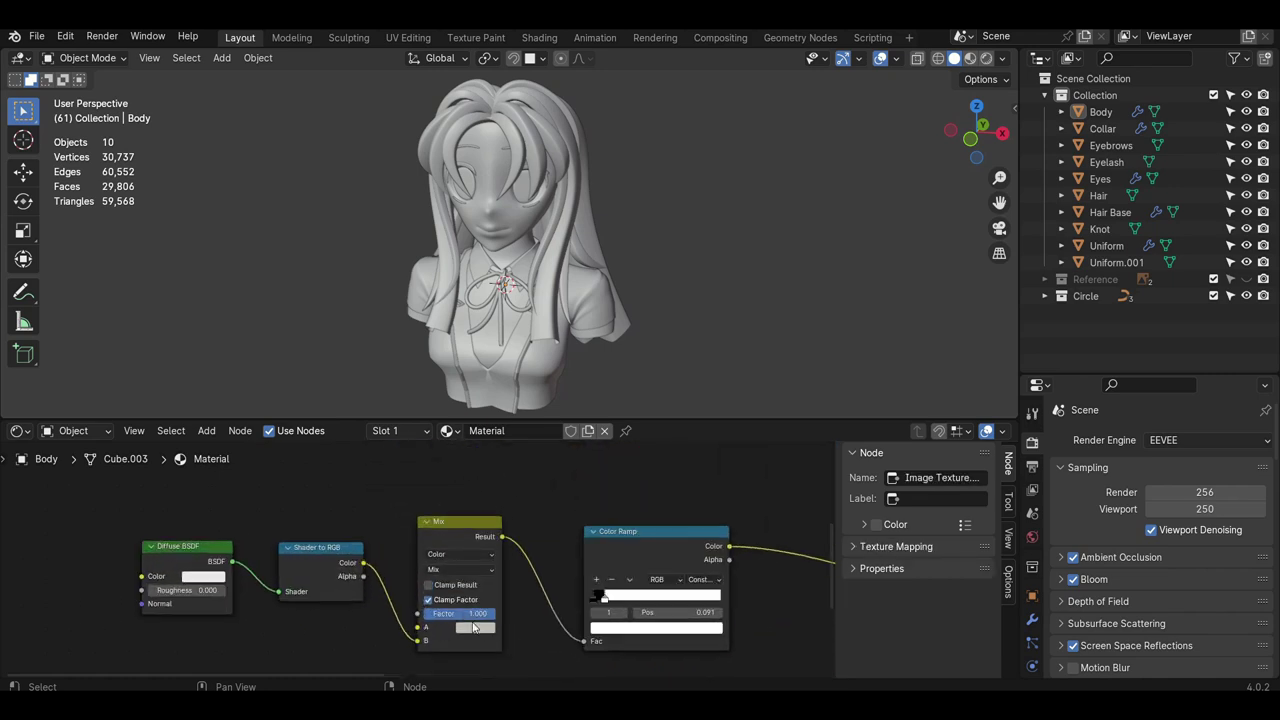
scroll(557, 531, down, 6)
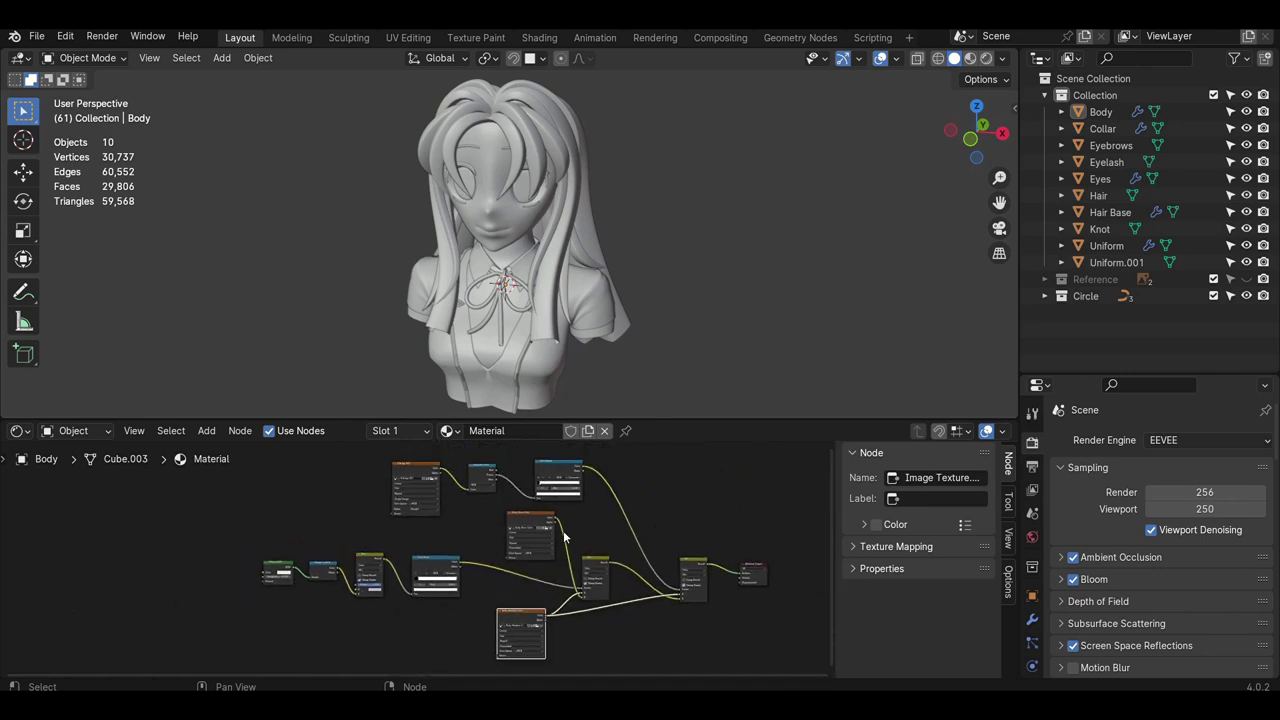
click(1190, 111)
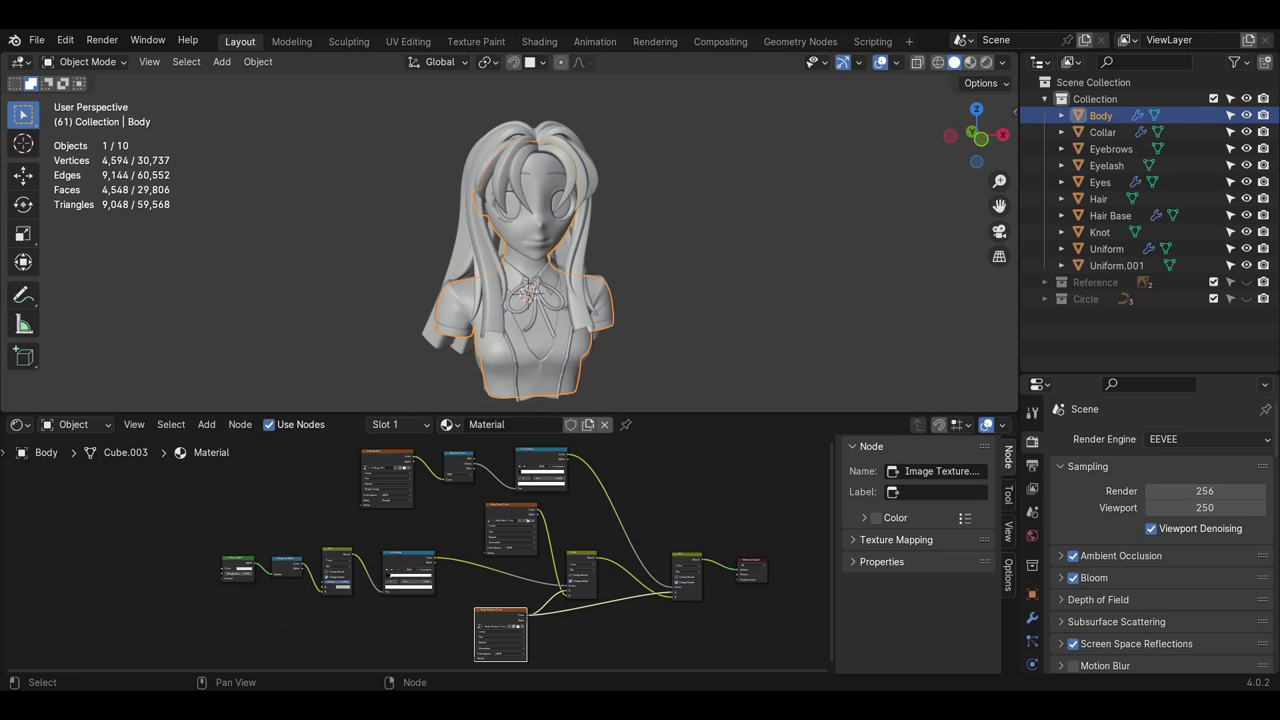
click(719, 344)
middle_drag(651, 260, 623, 263)
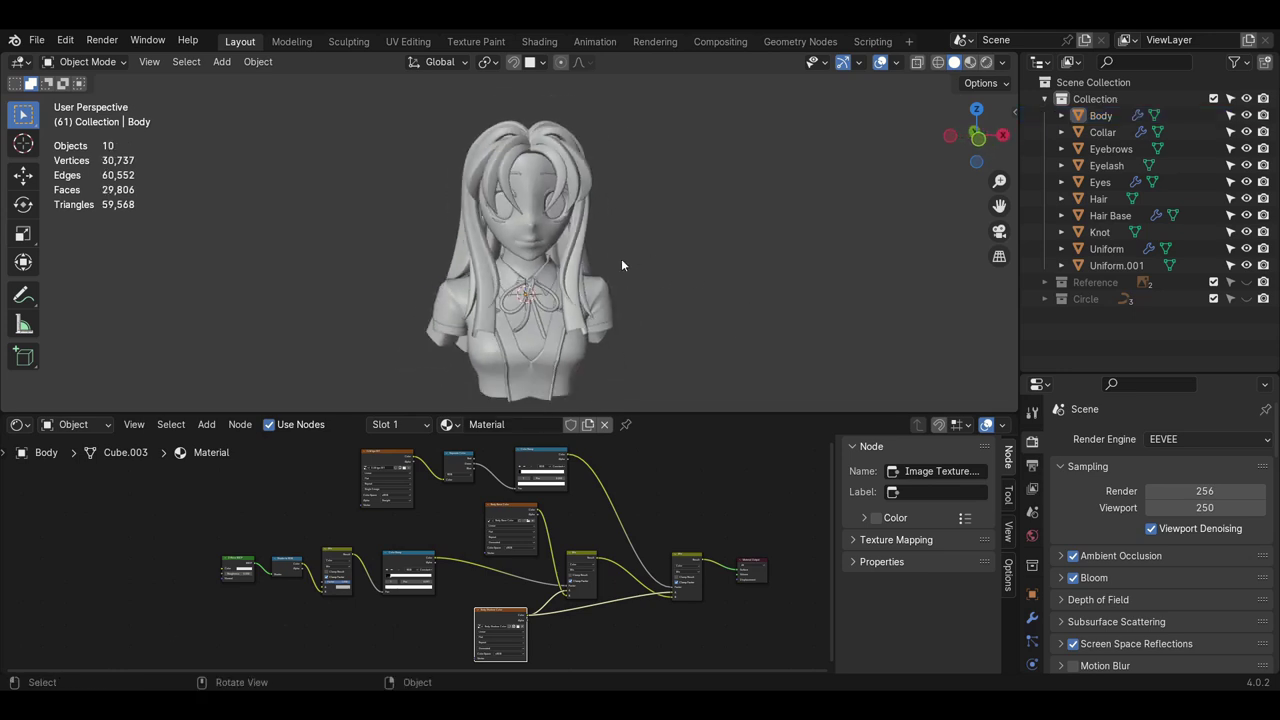
- Split off an Image Editor beside the 3D viewport, display Anime Girl.jpg in it and shrink the shader editor's height
drag(5, 62, 421, 85)
click(22, 62)
click(58, 126)
drag(421, 254, 321, 225)
click(195, 62)
click(240, 88)
scroll(205, 210, up, 3)
scroll(687, 260, down, 1)
drag(674, 416, 678, 512)
scroll(683, 345, up, 4)
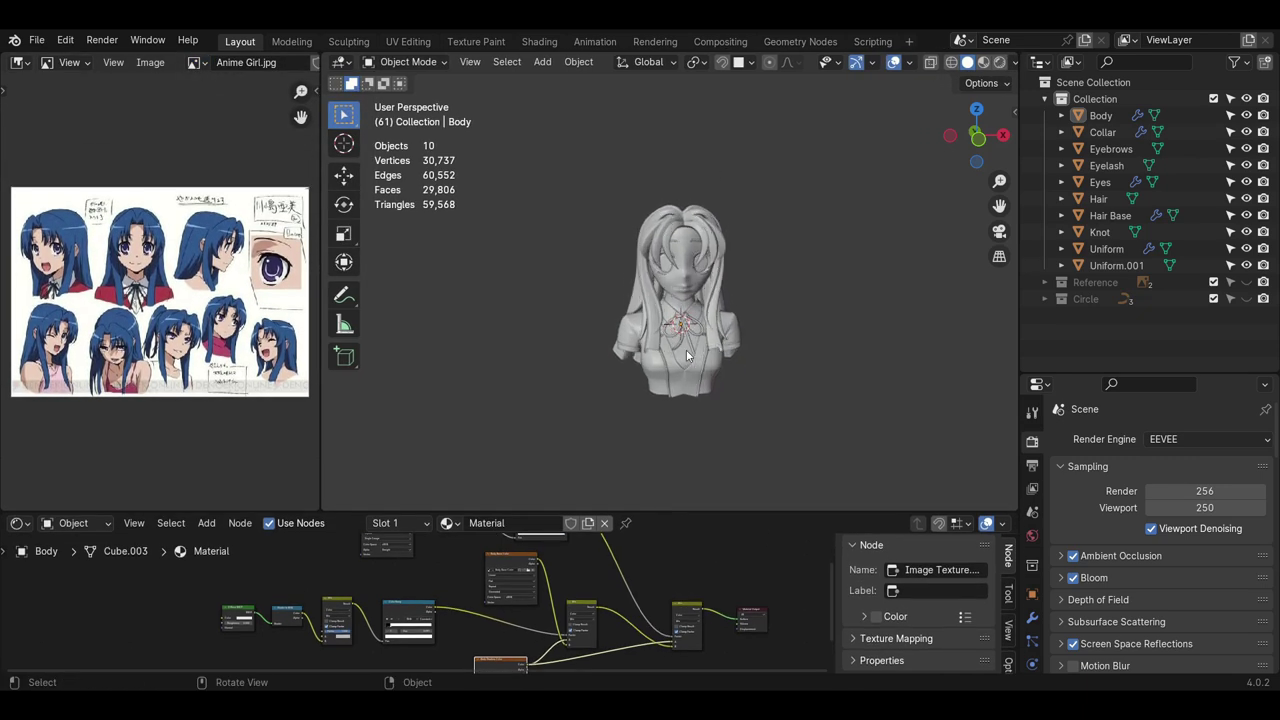
- Switch the 3D viewport to Rendered shading and create a new World for the scene
click(999, 62)
click(1032, 535)
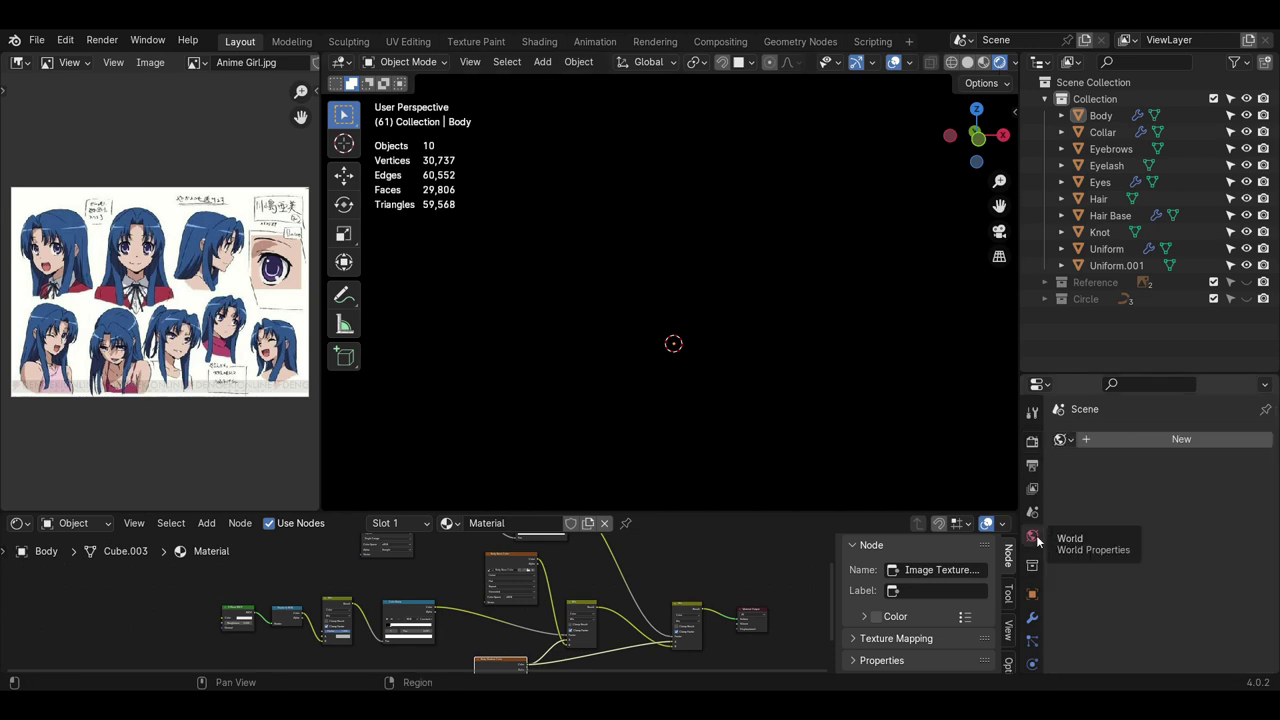
click(1126, 439)
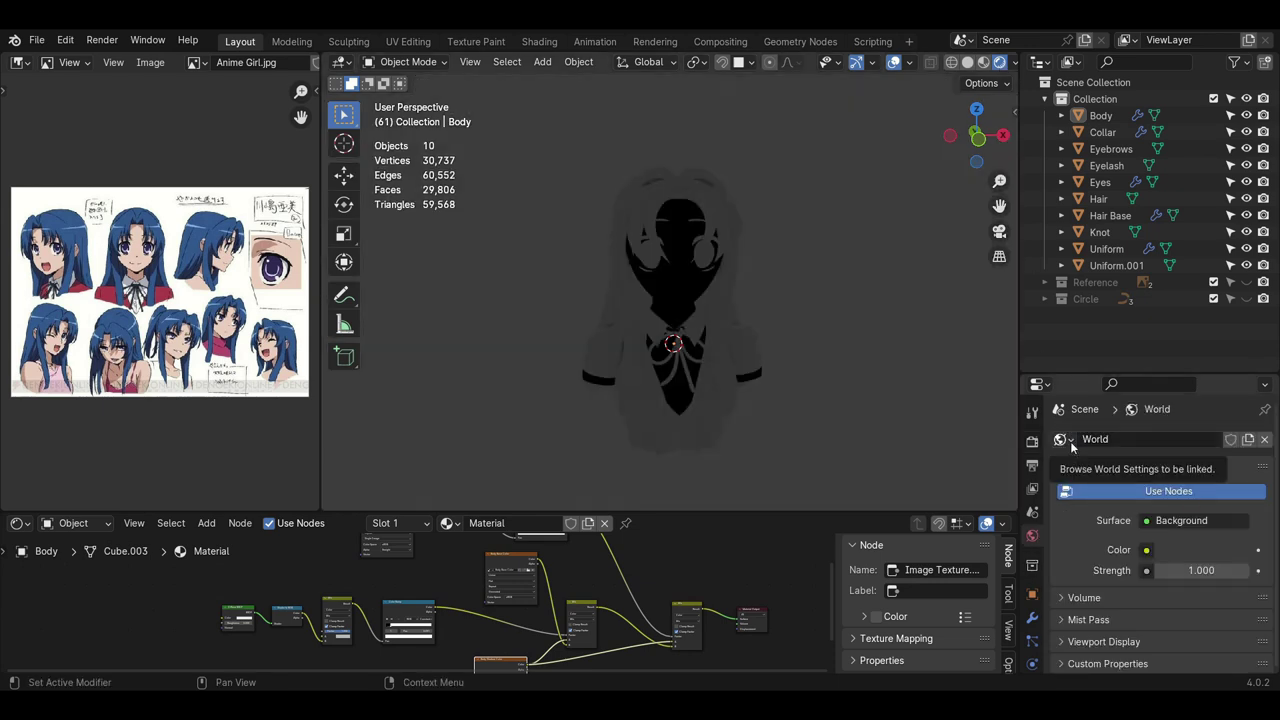
click(1032, 441)
- Deselect everything and add a Sun light to the scene
click(736, 302)
scroll(736, 302, down, 2)
middle_drag(732, 303, 684, 307)
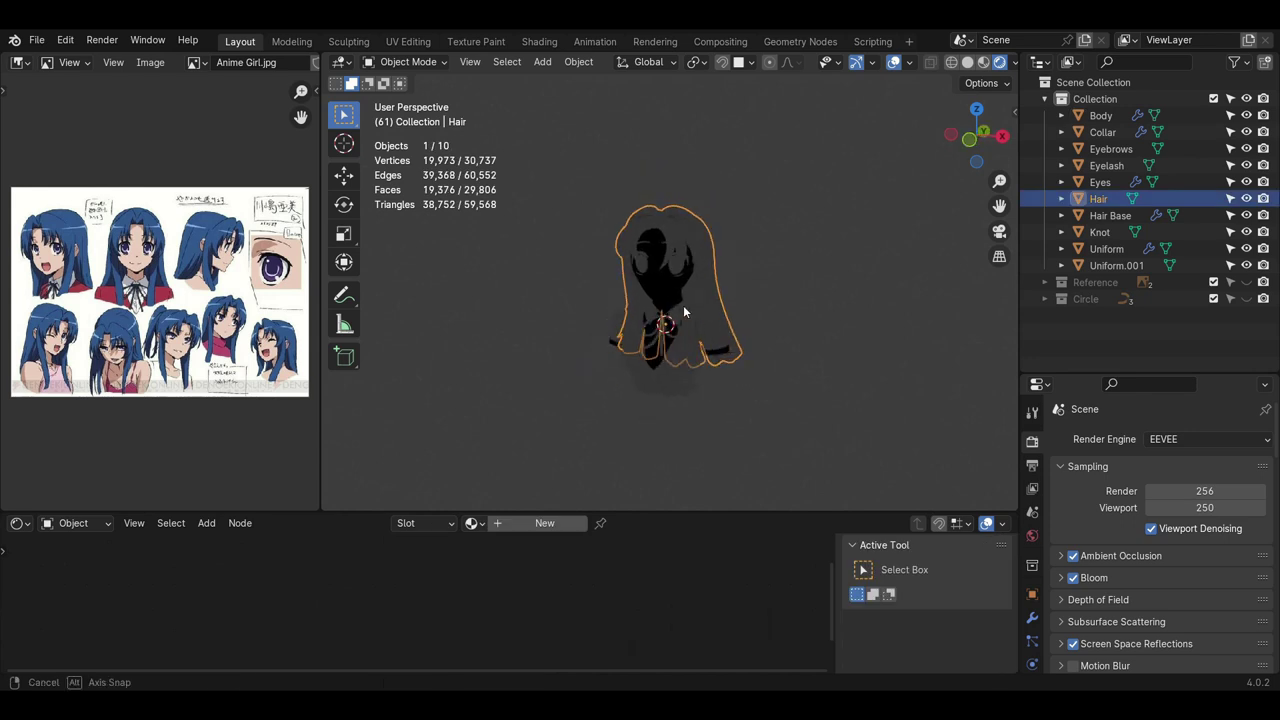
click(766, 329)
key(shift+a)
mouse_move(720, 549)
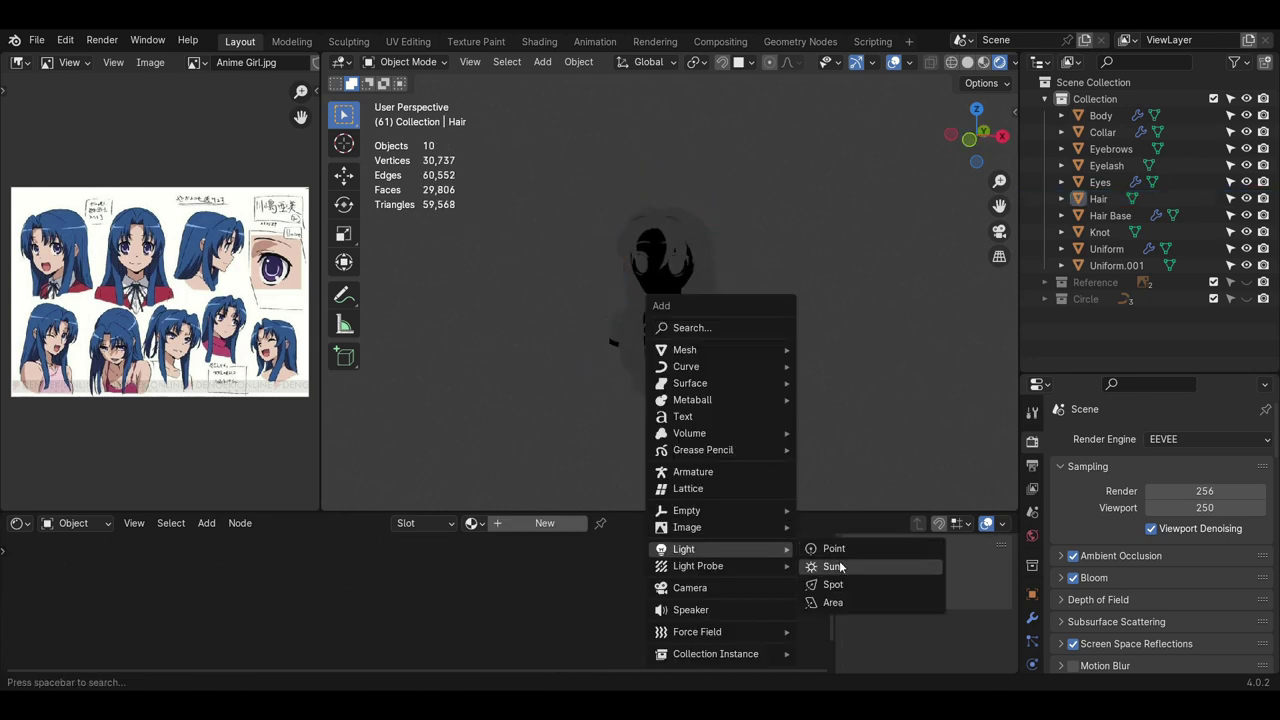
click(834, 566)
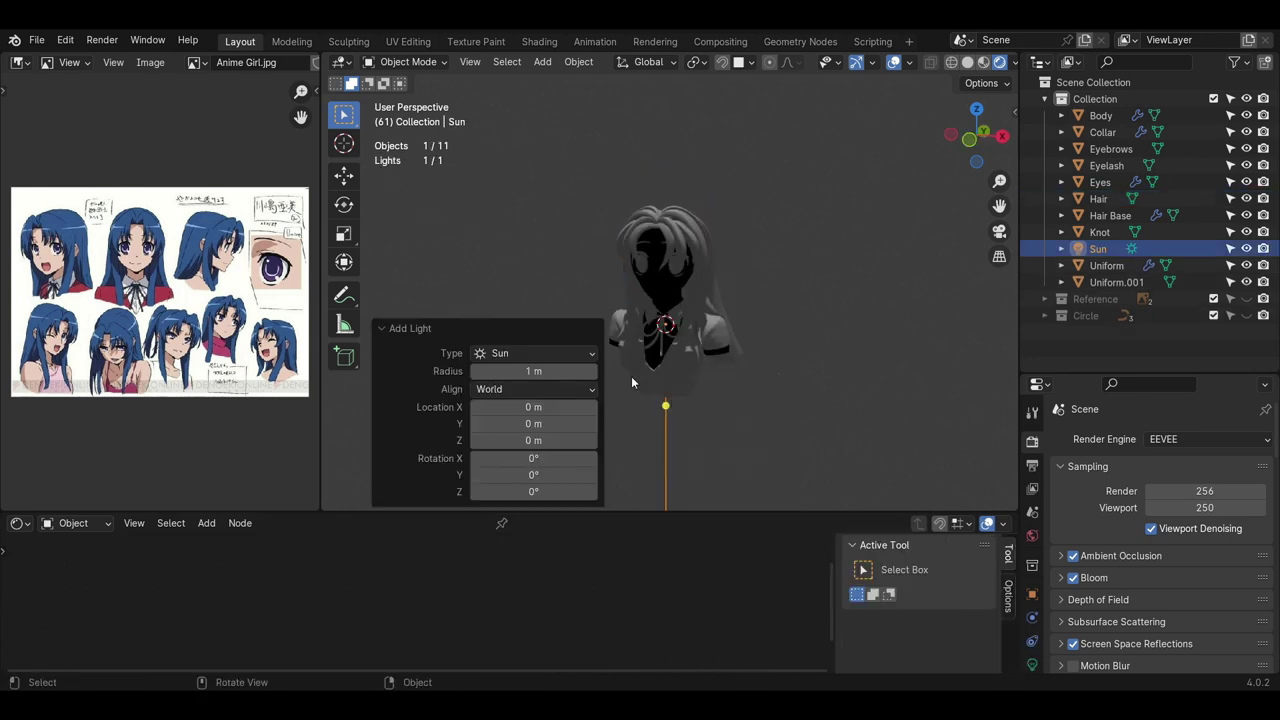
- In front view, move the sun about 7.5 m along X and about 0.5 m up along Z
key(KP_1)
key(g)
click(932, 413)
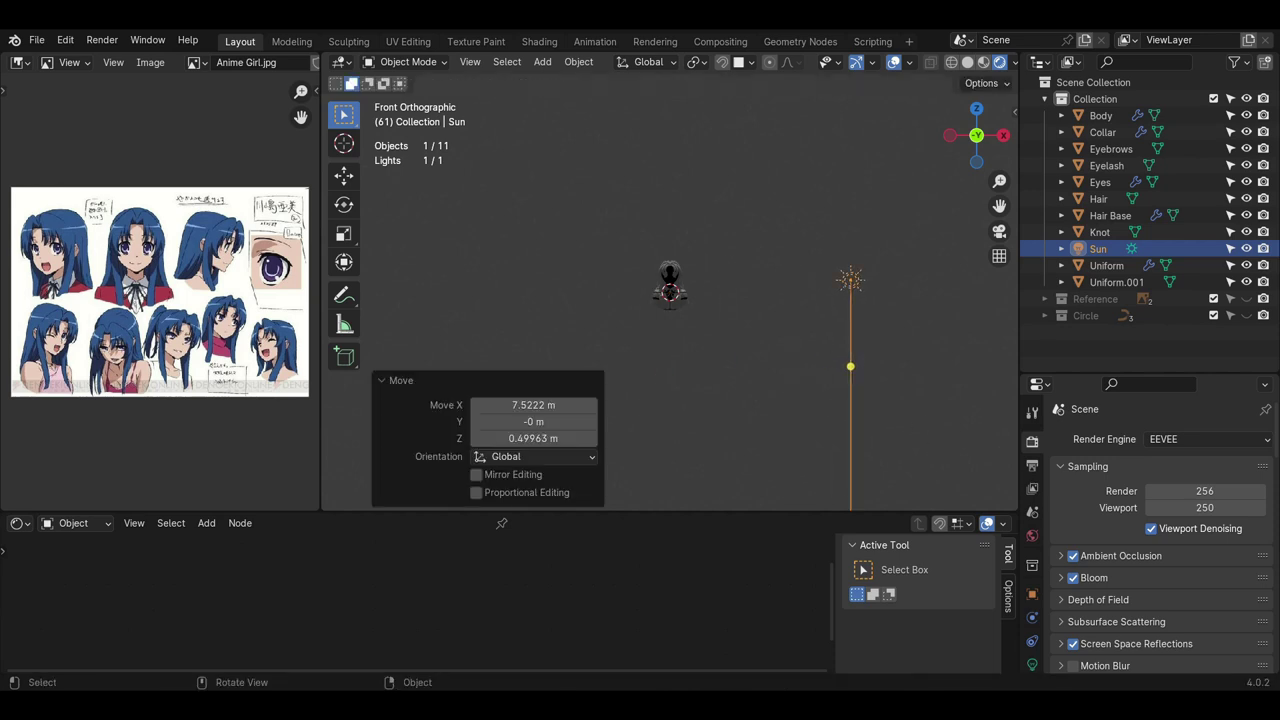
- Rotate the sun 90° about Y, tilt it about -13° in front view, and turn it about Z to light the character's front
text(ry90)
key(Return)
key(r)
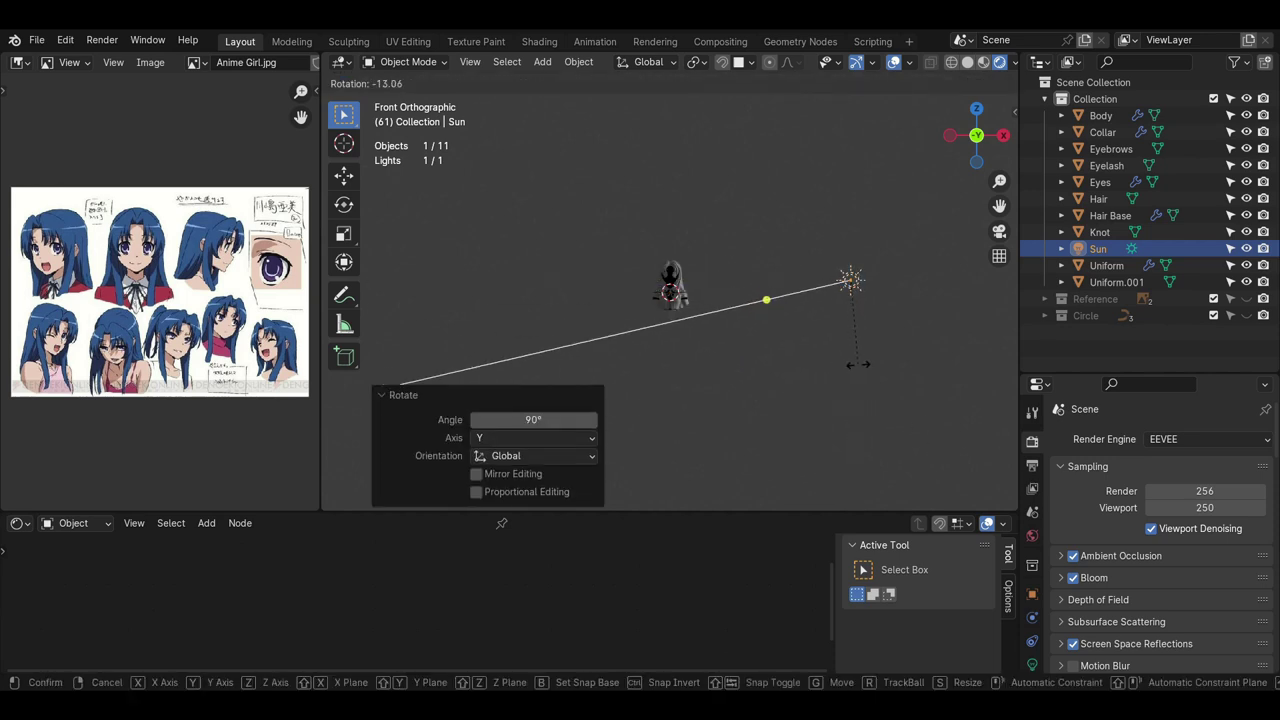
click(858, 363)
middle_drag(822, 336, 755, 344)
key(r)
key(z)
click(756, 292)
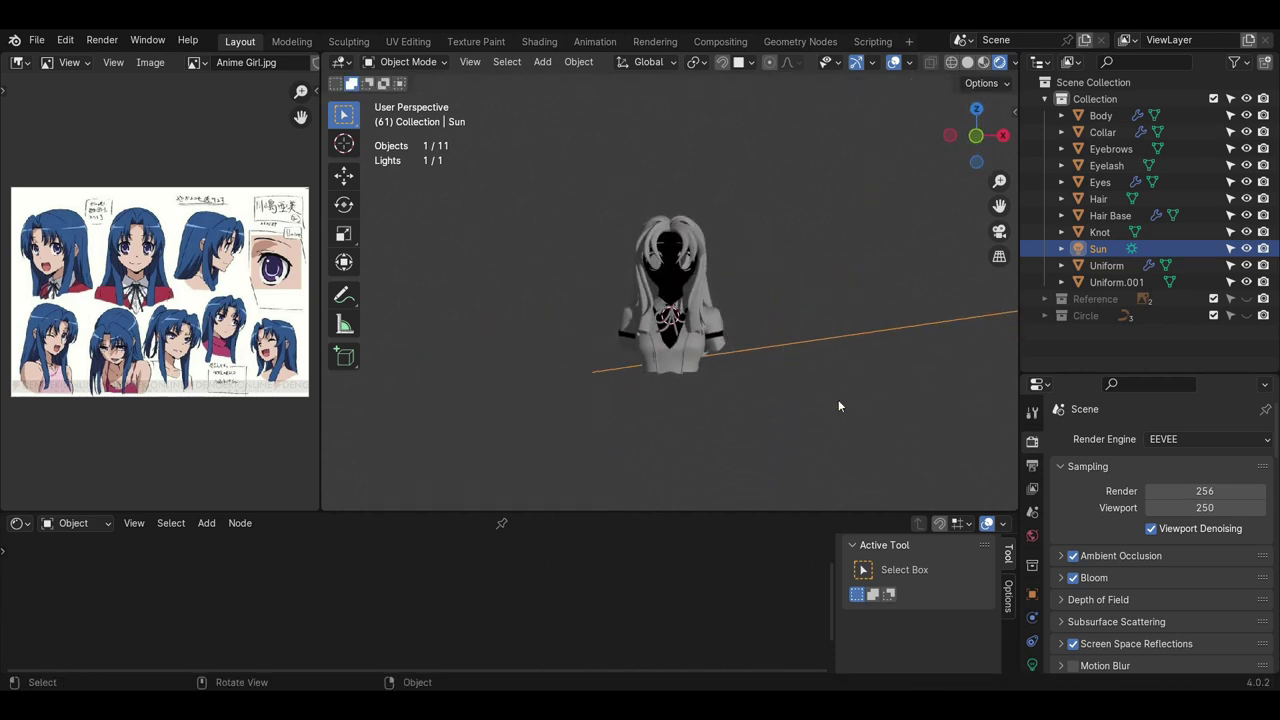
- Set the sun light's strength to 3
click(1033, 665)
click(1186, 552)
text(3)
key(Return)
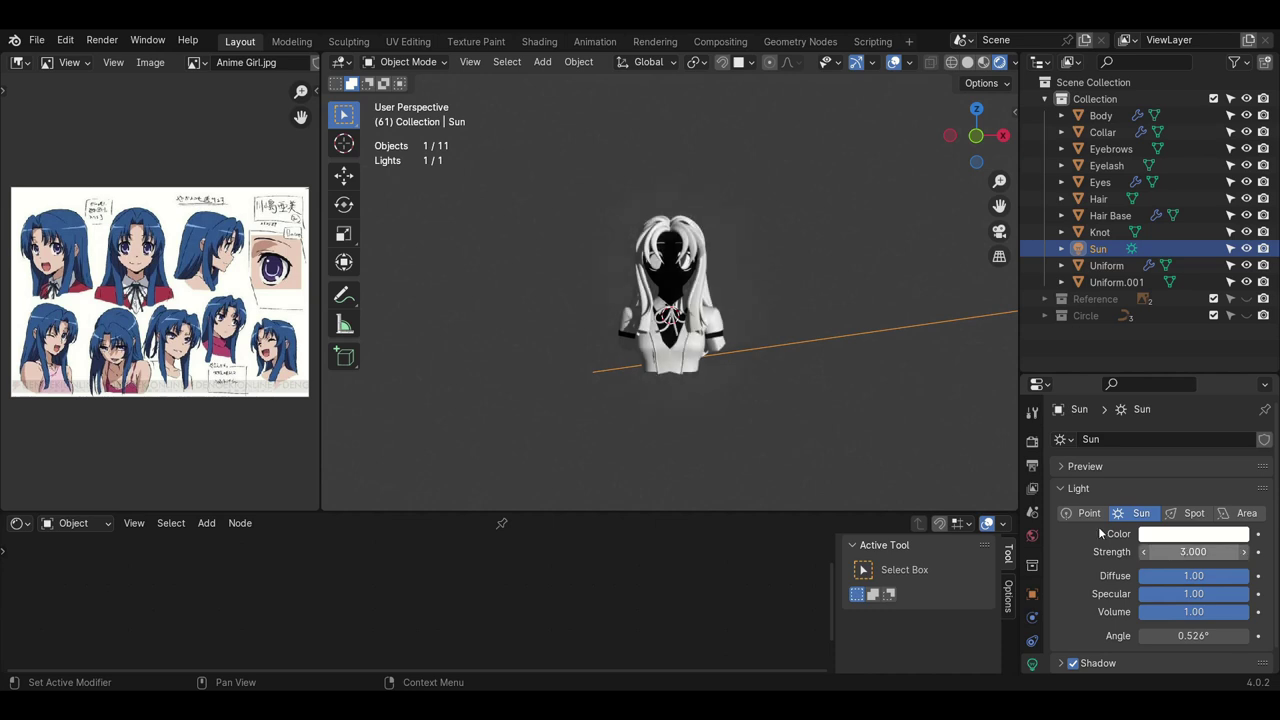
- Select the Body, put it in Texture Paint mode and bring Anime Girl.jpg back into the Image Editor
scroll(830, 300, up, 3)
middle_drag(828, 292, 802, 294)
click(802, 294)
click(668, 287)
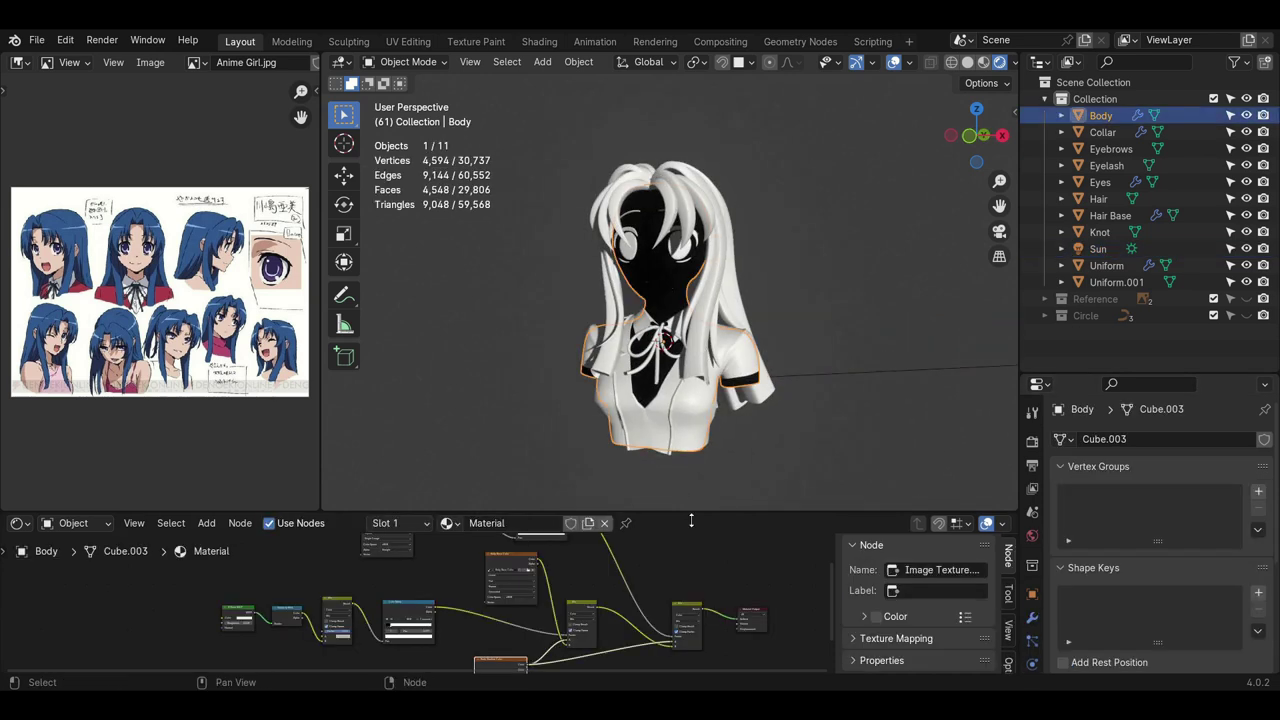
drag(690, 520, 678, 547)
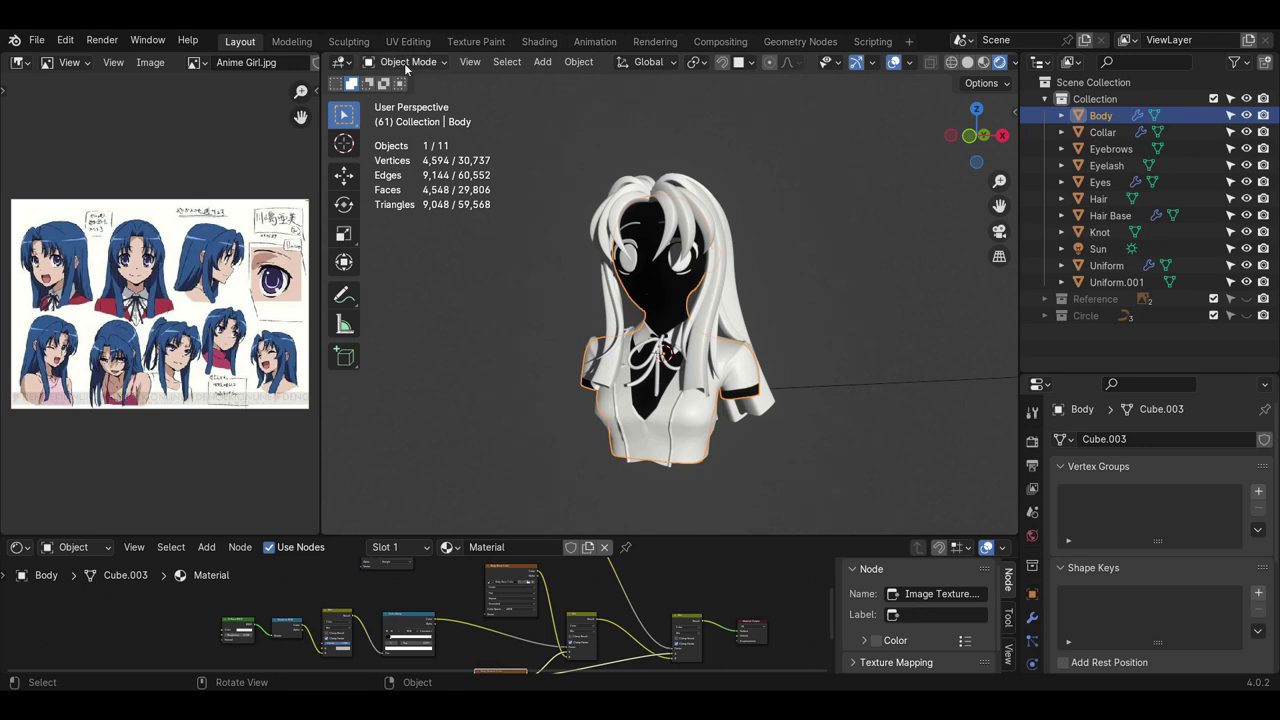
click(407, 67)
click(420, 170)
click(196, 62)
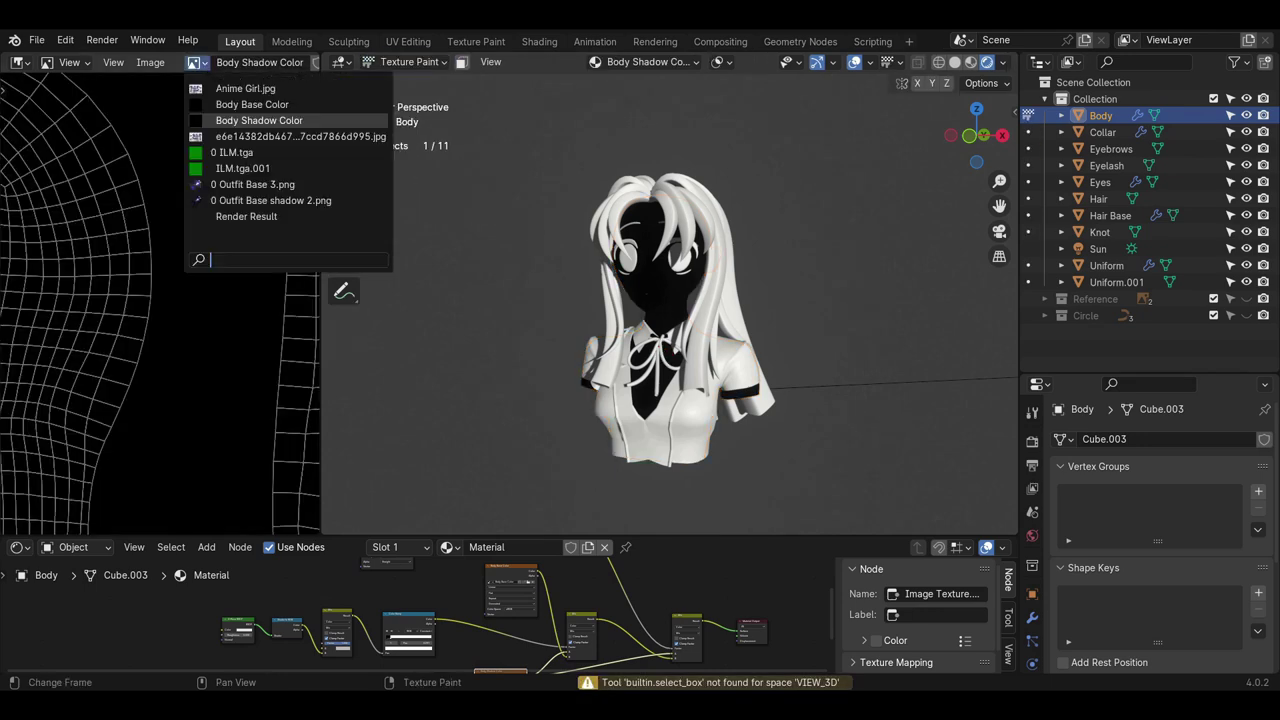
click(245, 88)
- Make Body Base Color the active paint slot and choose the Fill tool
click(648, 62)
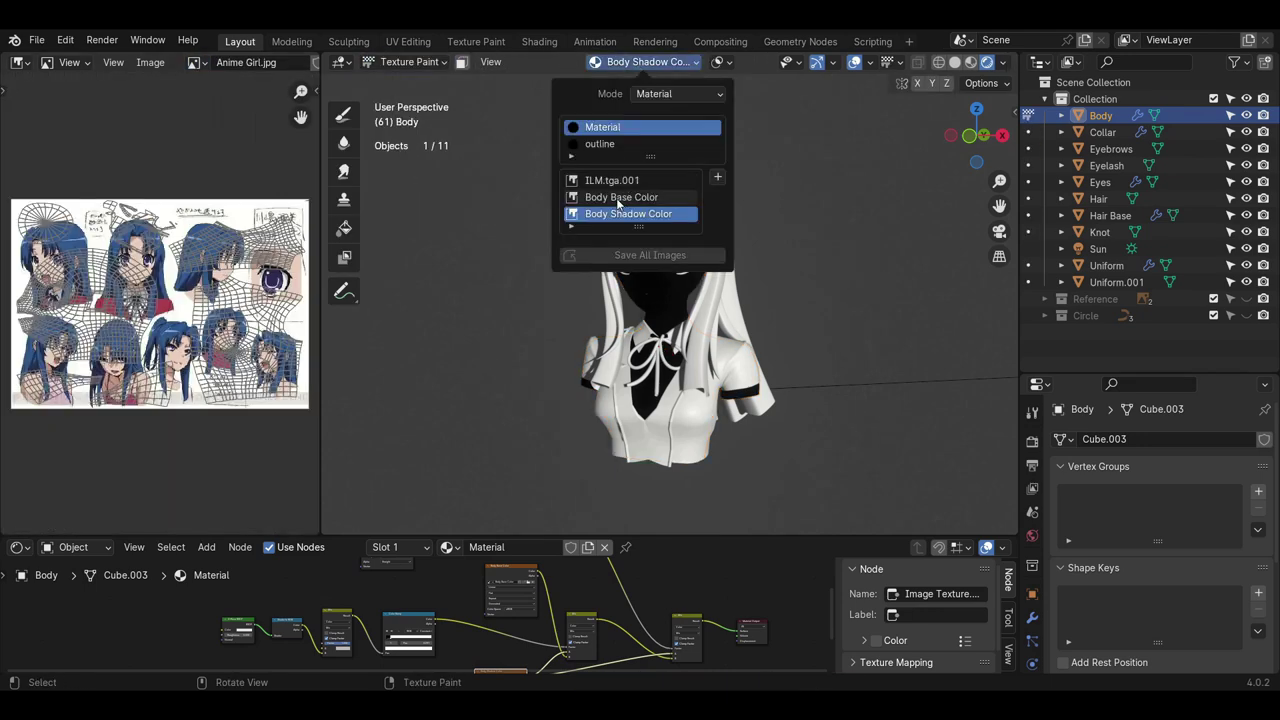
click(620, 197)
click(344, 228)
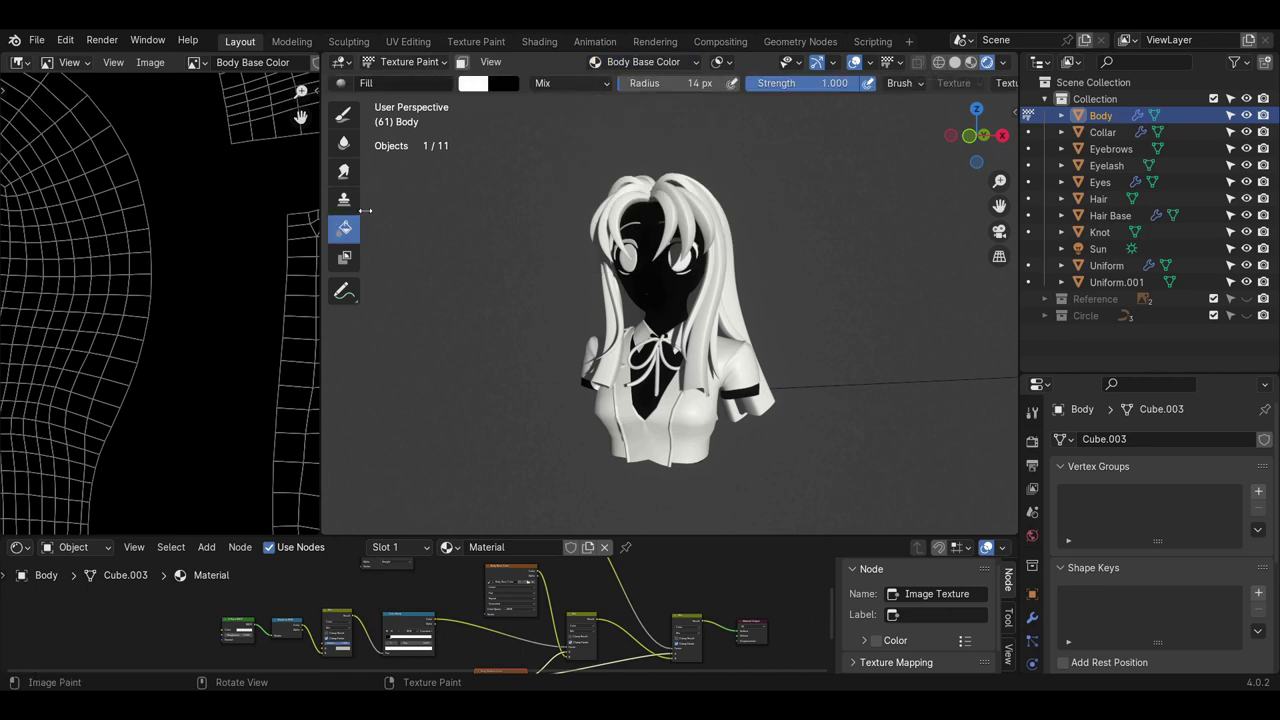
- Display Anime Girl.jpg in the Image Editor again and pin it there
click(196, 63)
click(230, 103)
click(198, 63)
click(232, 89)
scroll(262, 63, down, 5)
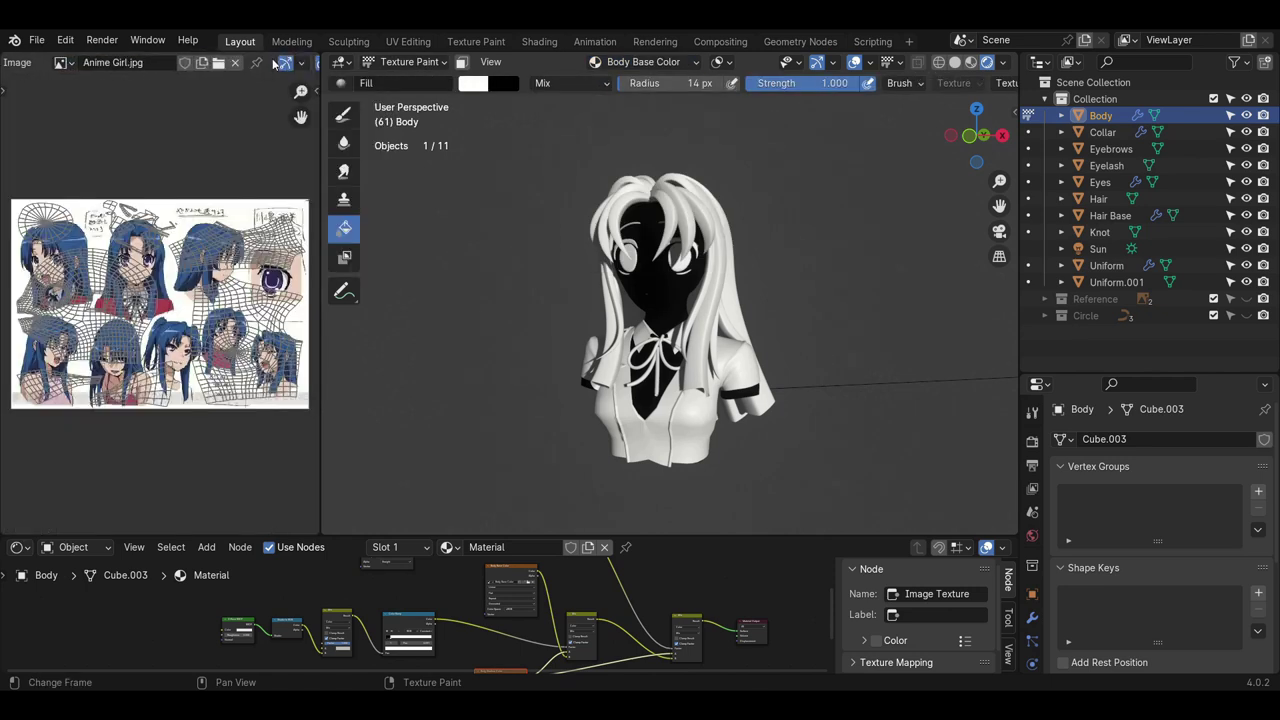
- Sample the light skin tone from the reference girl's face and fill the body's base color texture with it
click(470, 84)
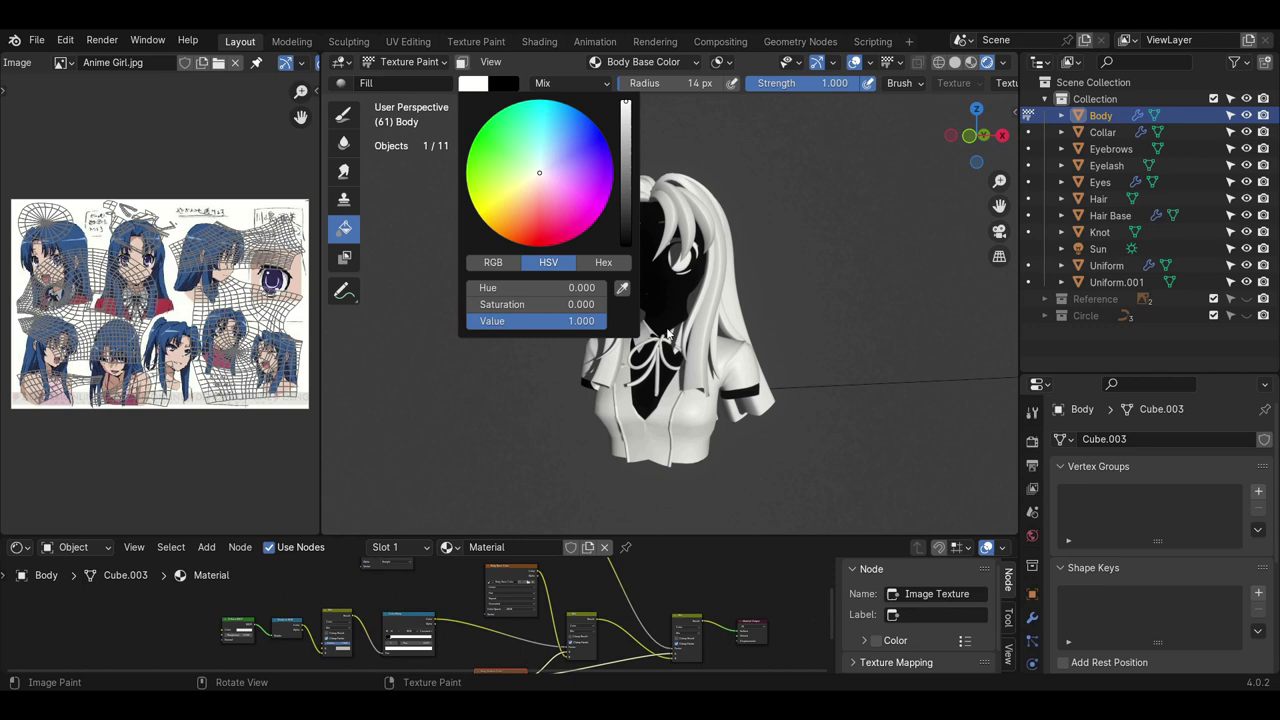
click(622, 289)
click(140, 251)
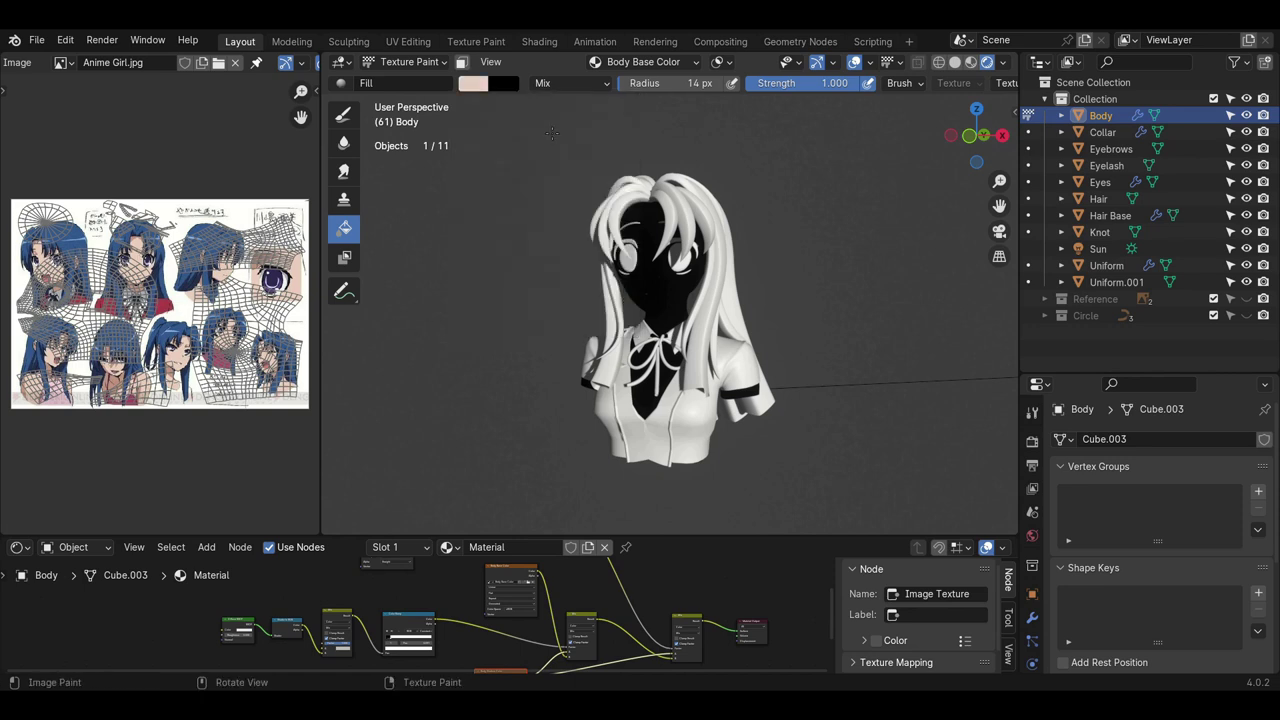
click(678, 301)
middle_drag(650, 300, 677, 322)
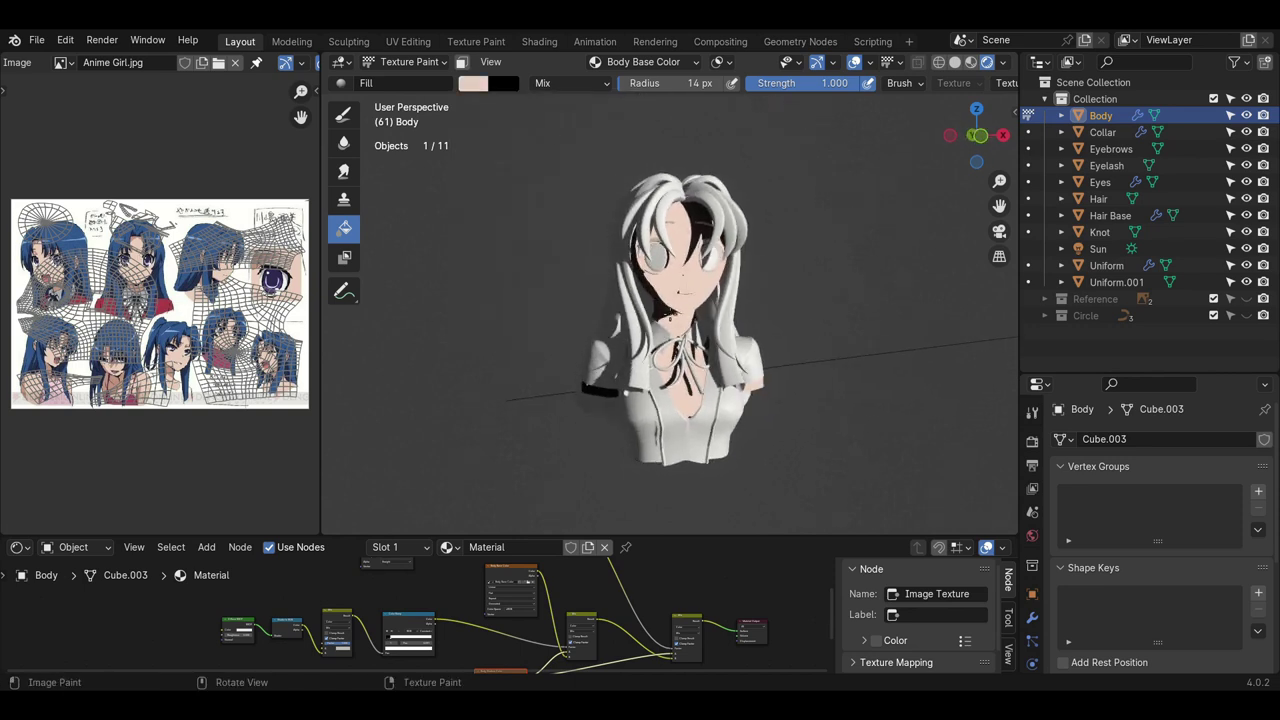
scroll(677, 322, up, 2)
- Make Body Shadow Color the active paint slot and fill it with the darker skin tone sampled from the reference sheet
click(643, 62)
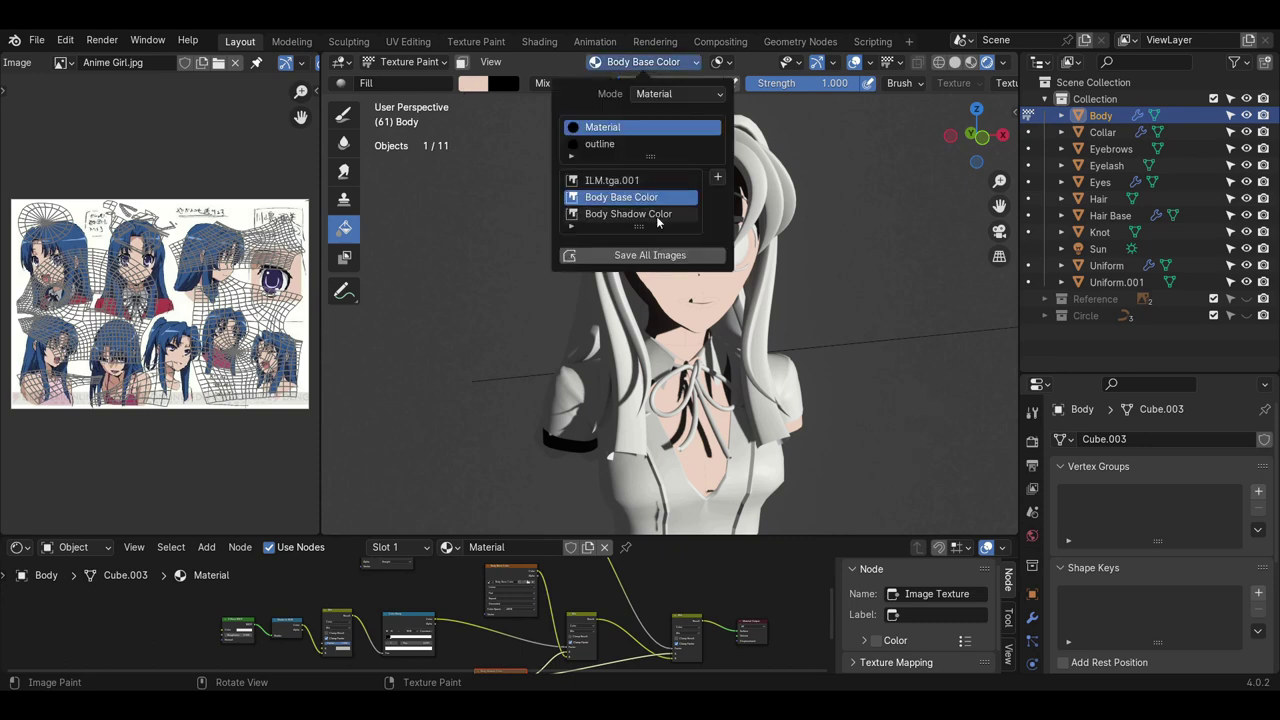
click(600, 213)
scroll(201, 340, up, 4)
click(473, 83)
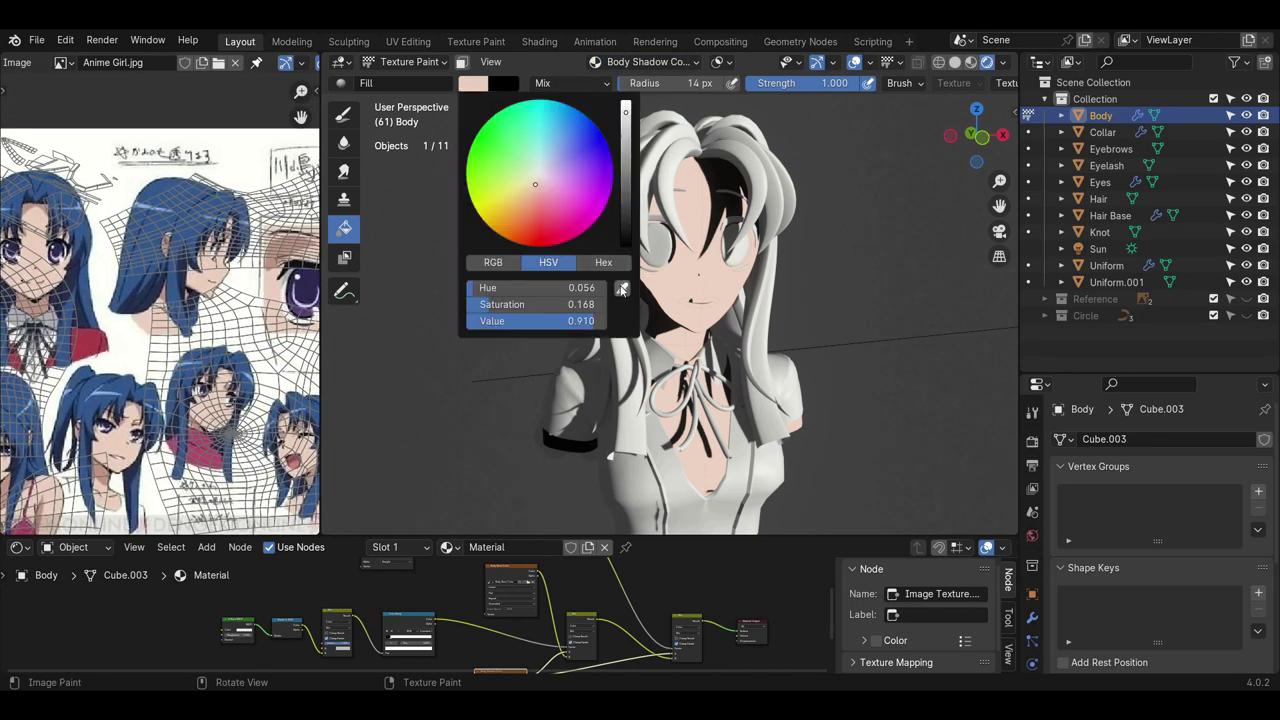
click(622, 289)
click(272, 275)
click(717, 280)
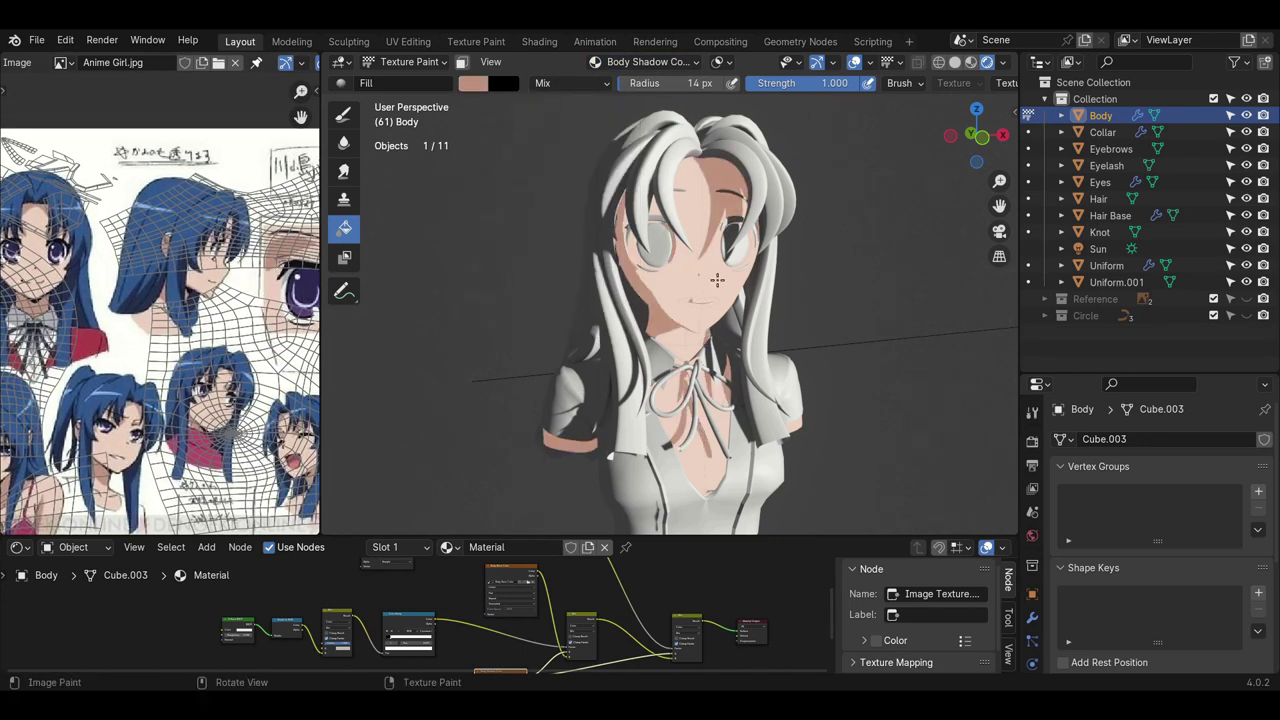
- Compare the skin shading on the model's face and neck with the front-facing girl in the reference image
scroll(717, 282, down, 2)
mouse_move(756, 346)
middle_down()
mouse_move(712, 352)
mouse_move(680, 310)
mouse_move(647, 296)
middle_up()
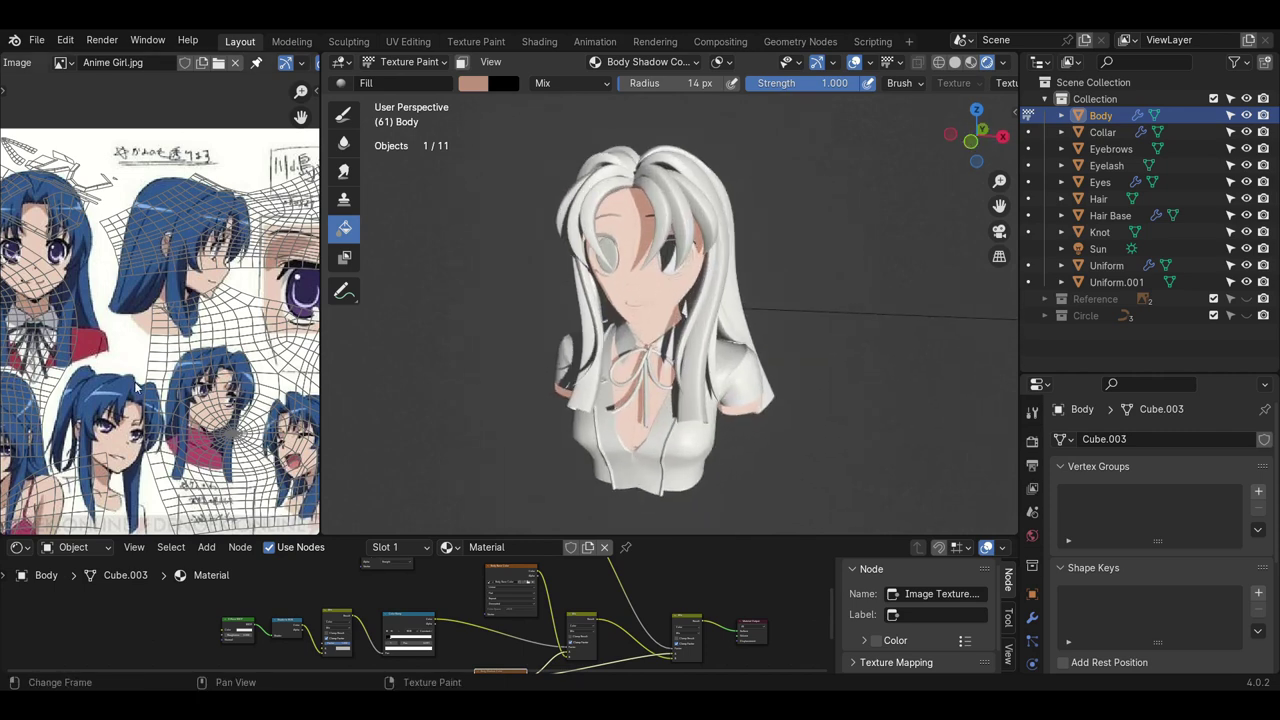
scroll(140, 378, up, 2)
middle_drag(143, 367, 249, 409)
scroll(249, 410, down, 4)
scroll(225, 368, up, 1)
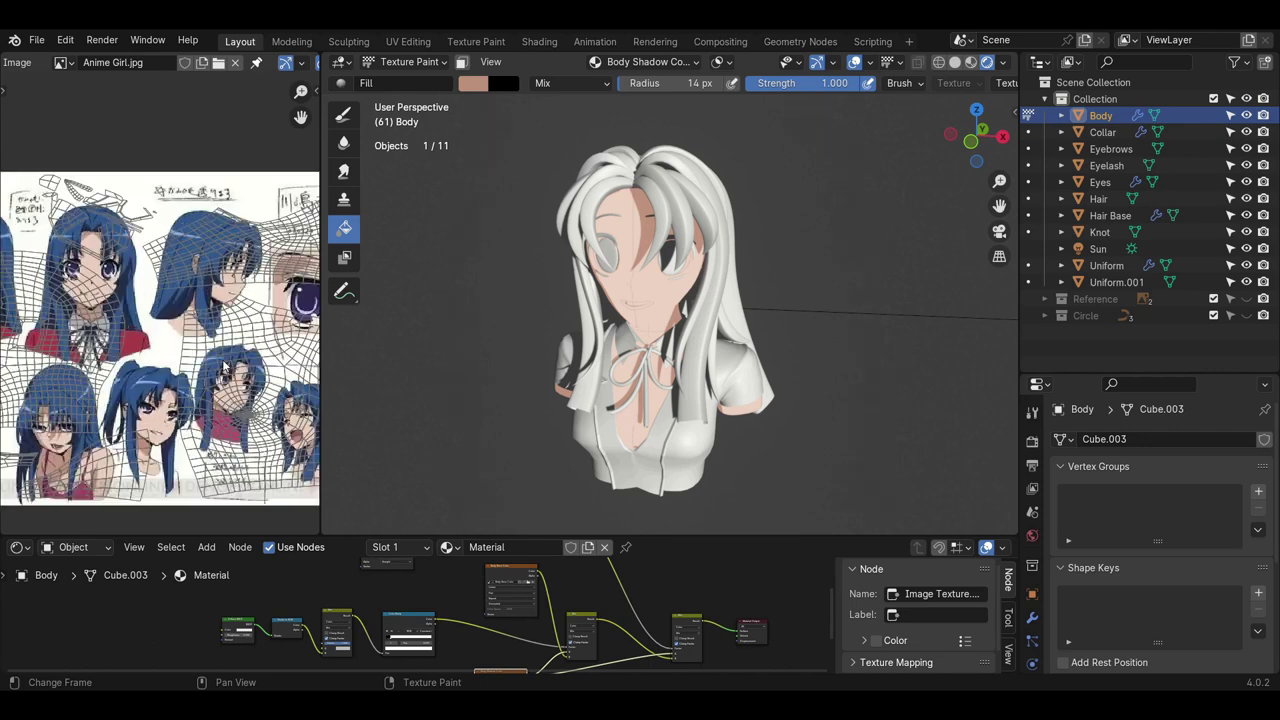
scroll(226, 370, up, 5)
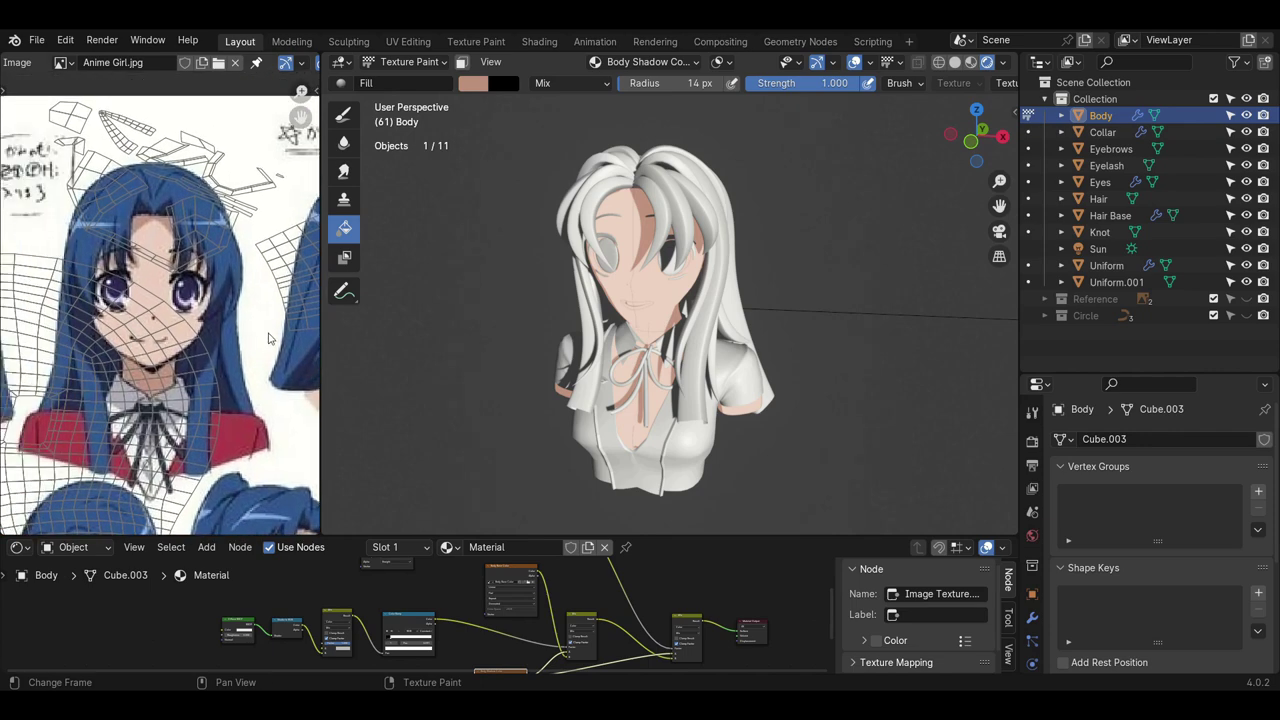
middle_drag(666, 226, 536, 120)
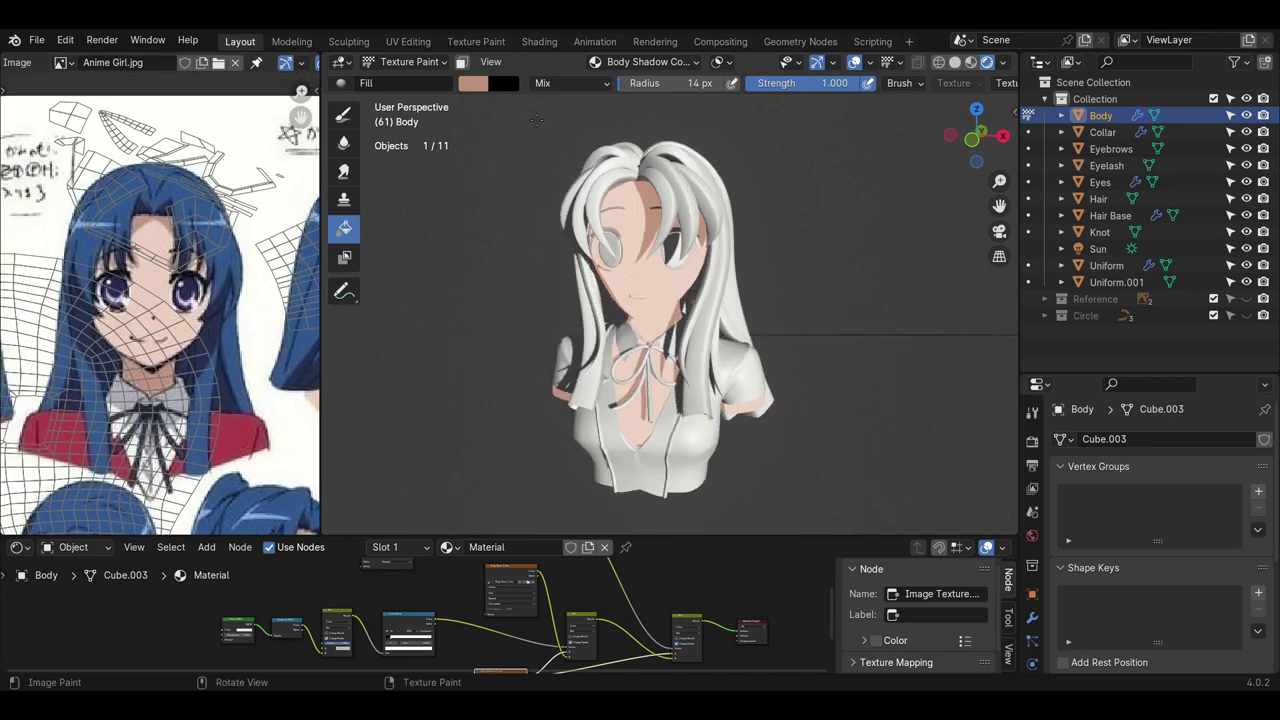
scroll(735, 290, up, 5)
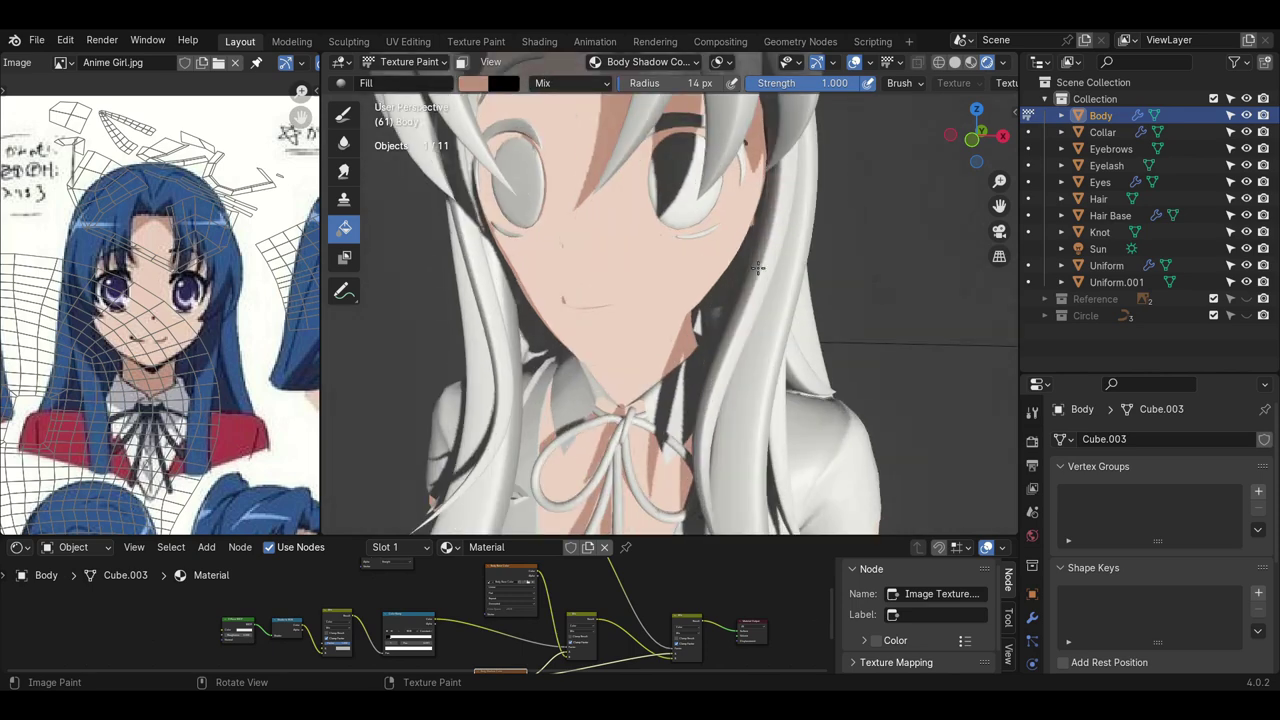
middle_drag(742, 295, 714, 303)
scroll(799, 311, down, 4)
scroll(714, 303, down, 1)
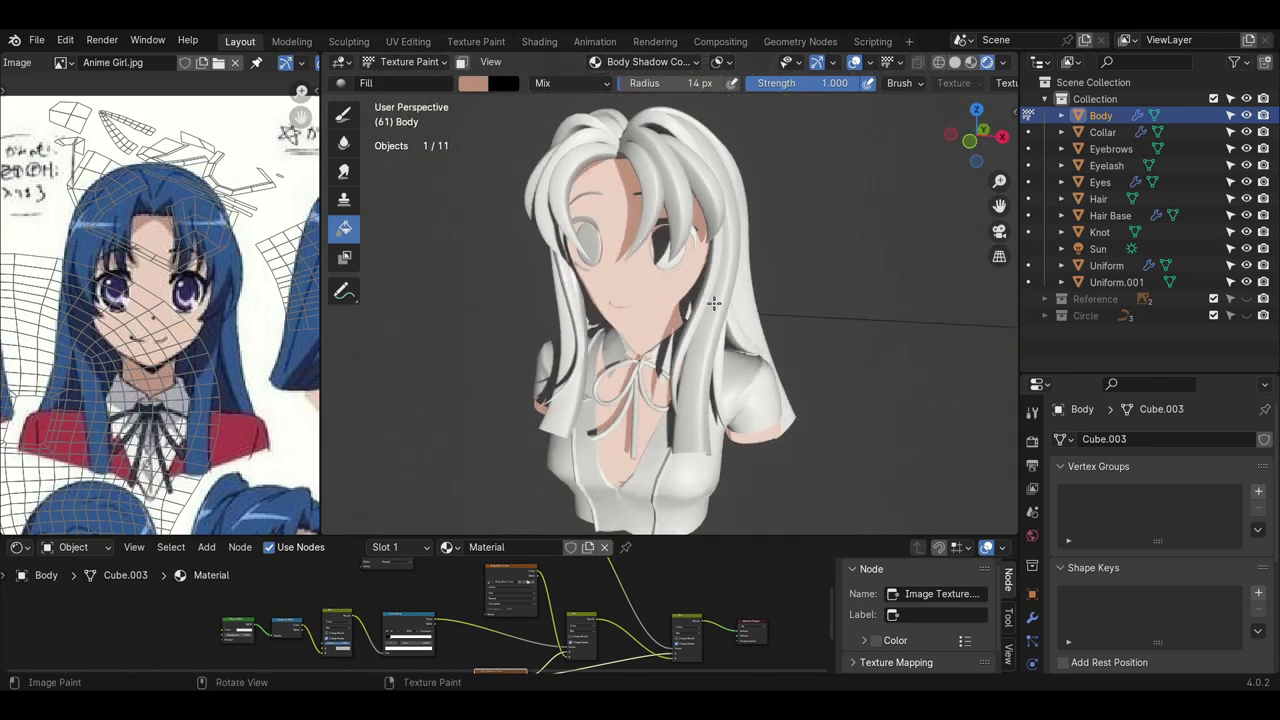
- Return to Object Mode, select the Eyelash object and give it a new material
click(399, 64)
click(410, 80)
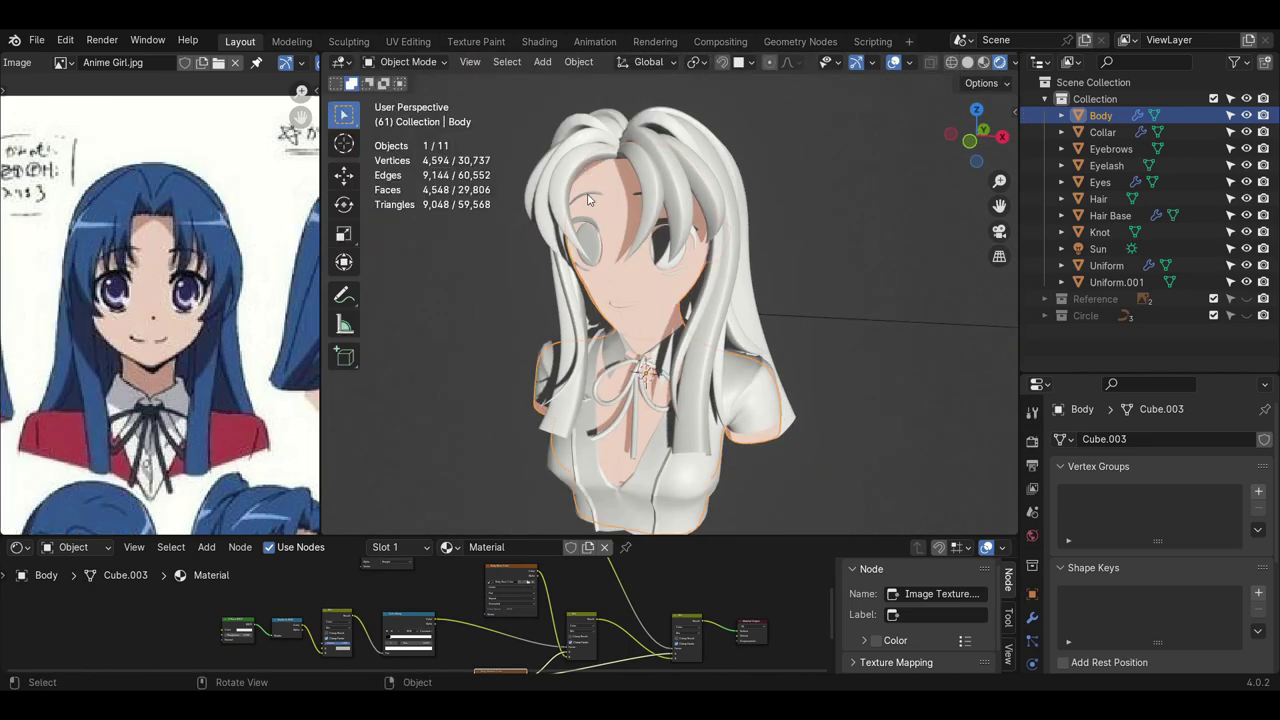
click(588, 224)
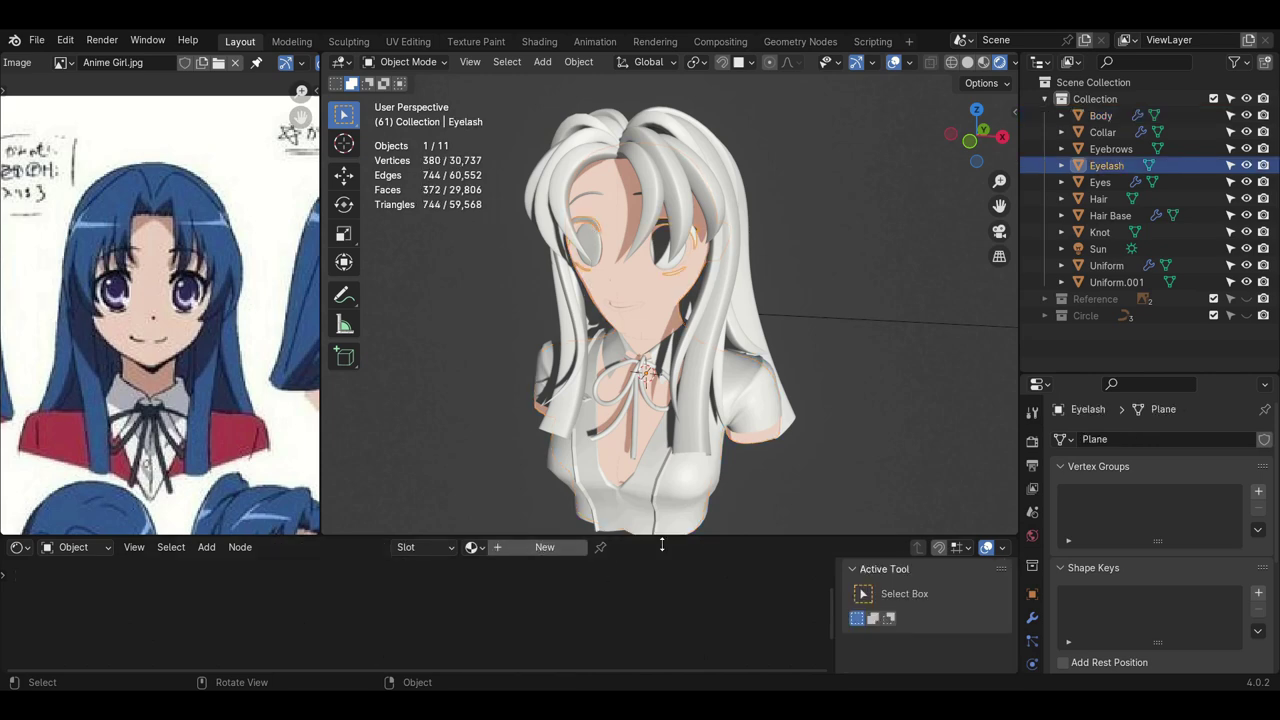
drag(541, 537, 541, 502)
click(541, 514)
- Set the Eyelash material's base color to the dark tone sampled from the reference girl's eye
scroll(582, 589, up, 3)
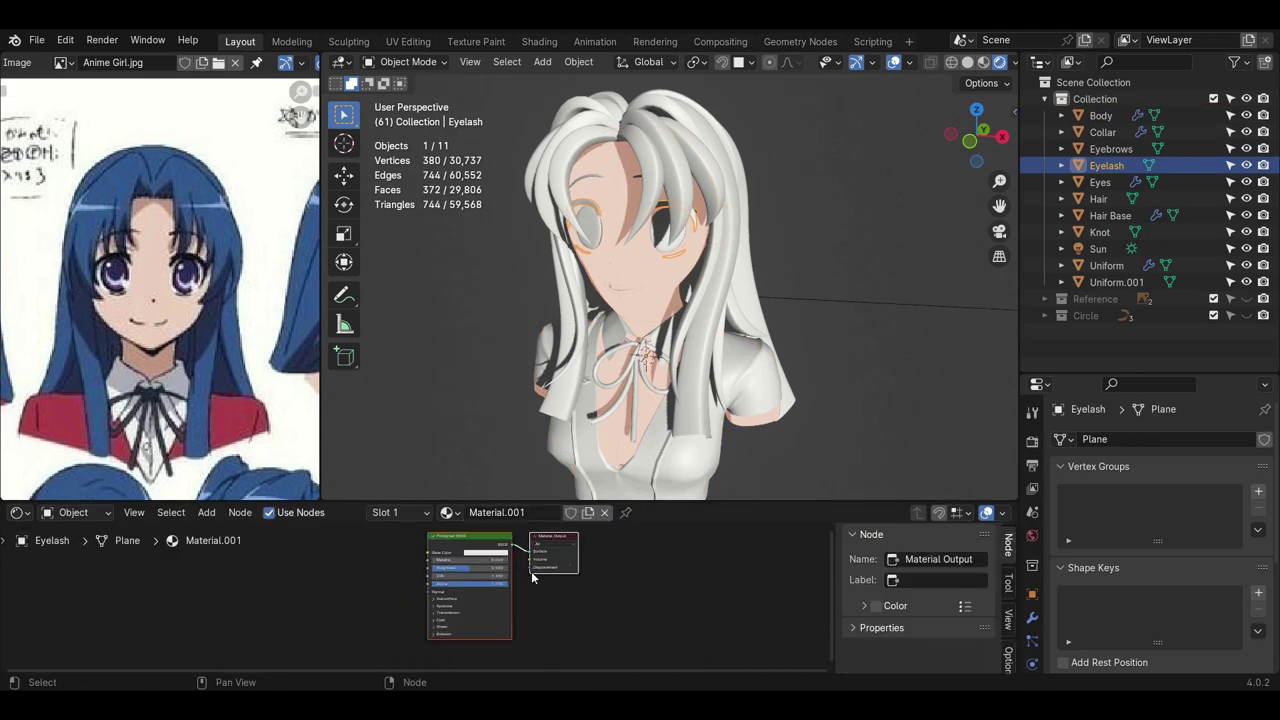
click(521, 573)
drag(579, 393, 579, 490)
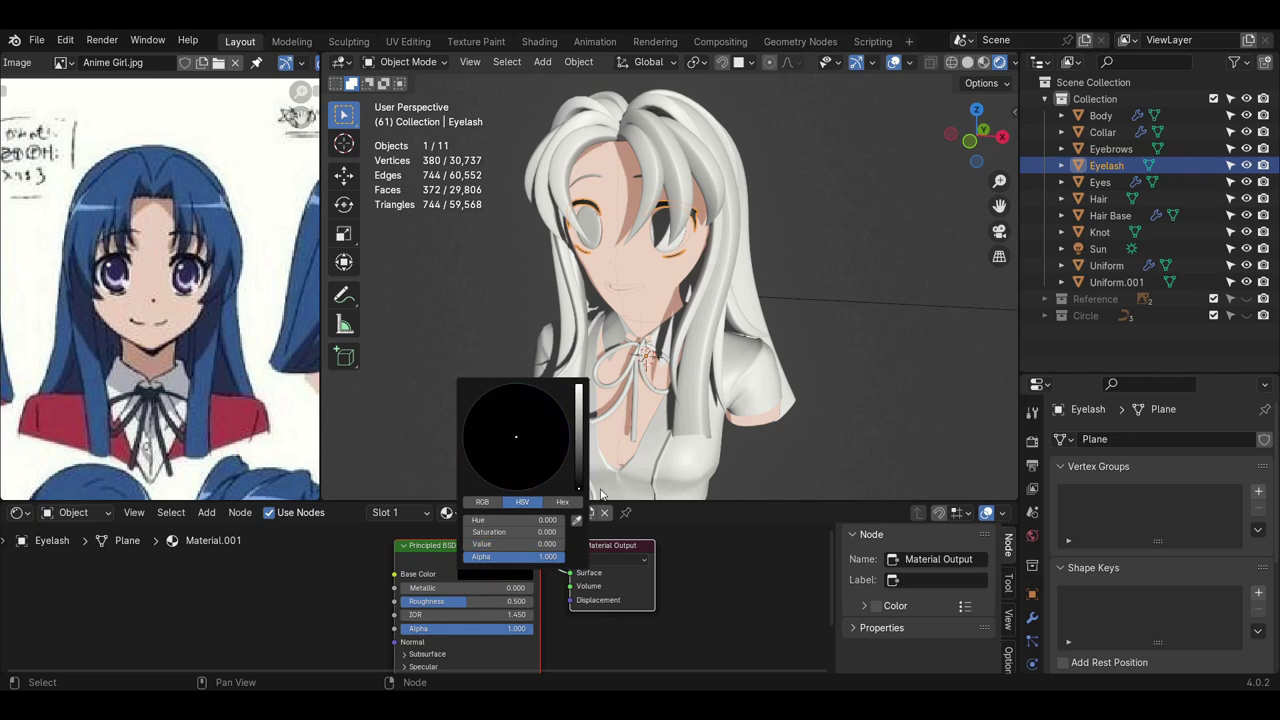
click(487, 575)
click(576, 522)
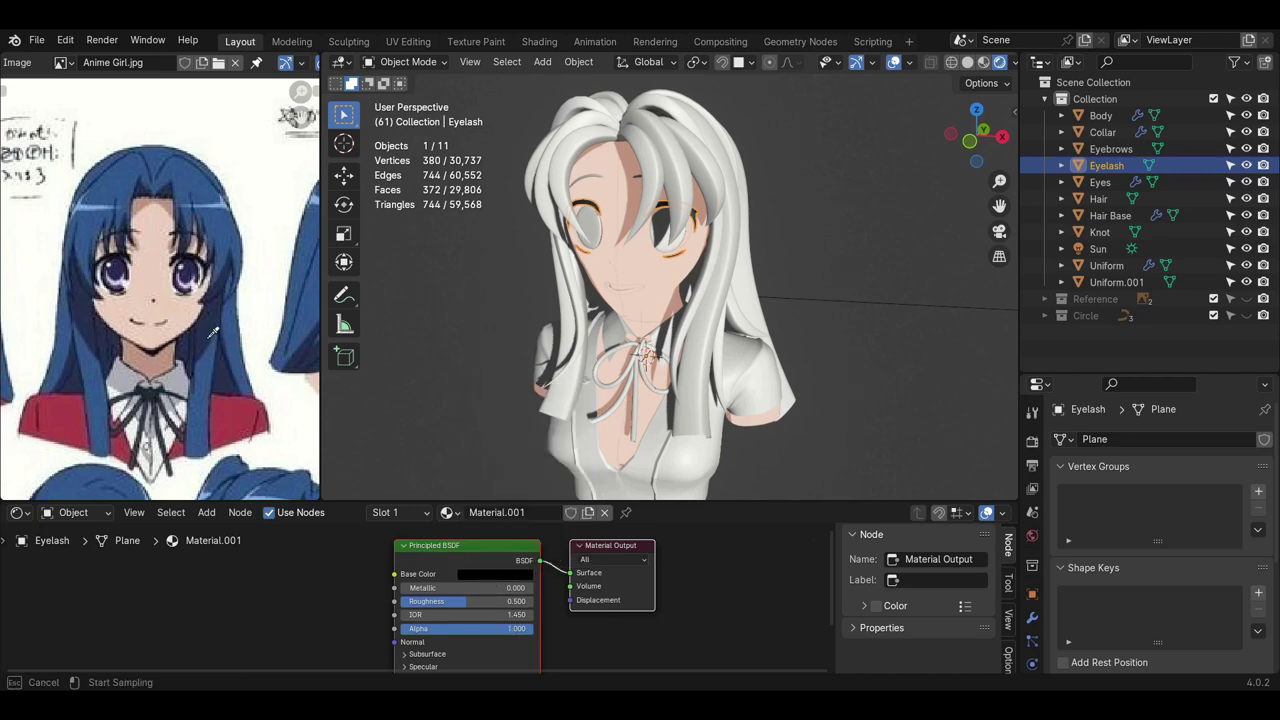
click(190, 264)
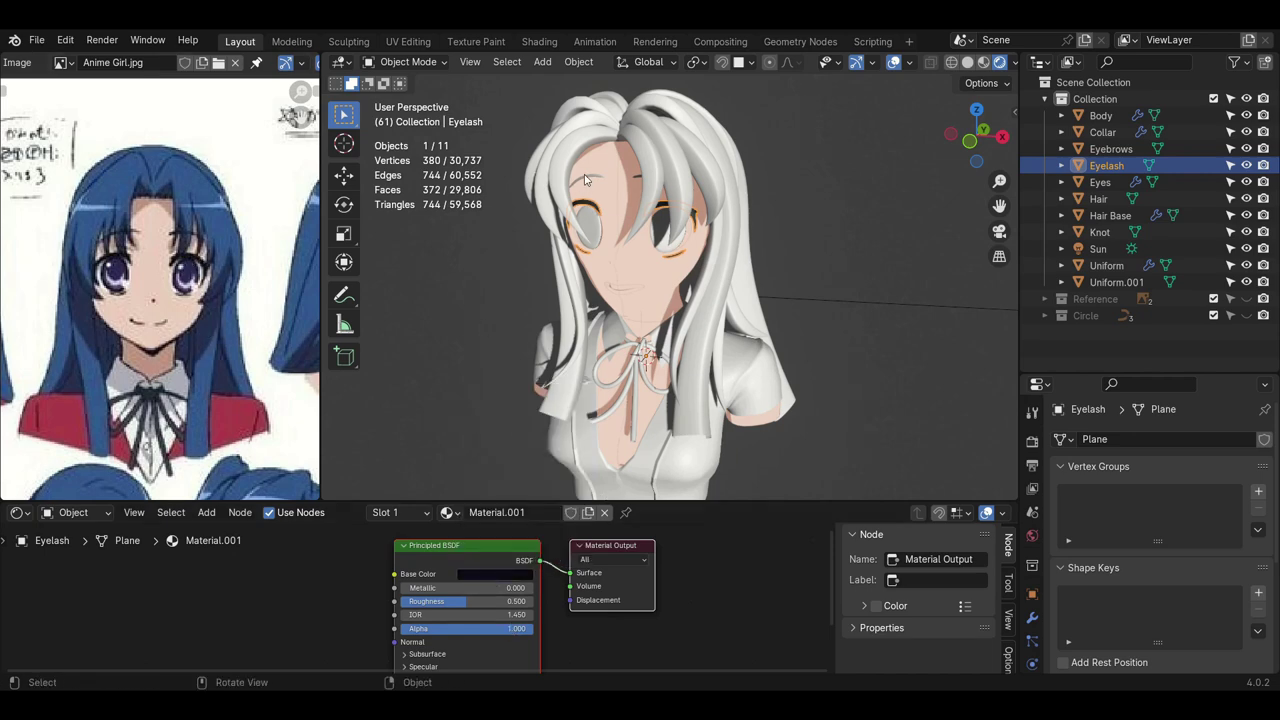
- Assign the existing Material.001 to the Eyebrows object
click(586, 180)
click(447, 512)
click(510, 334)
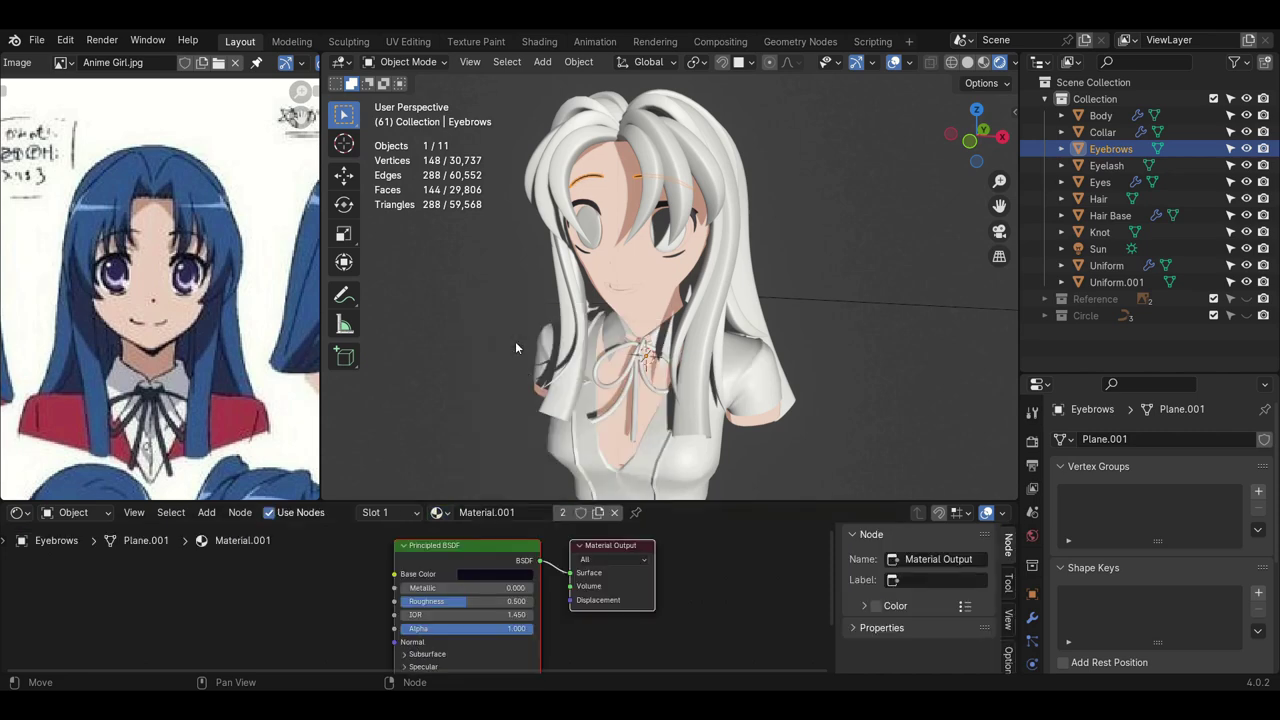
click(718, 595)
click(780, 236)
- Put the Body in Edit Mode, hide the Eyes object and select only the faces inside the eye outlines
middle_drag(738, 312, 642, 278)
click(642, 278)
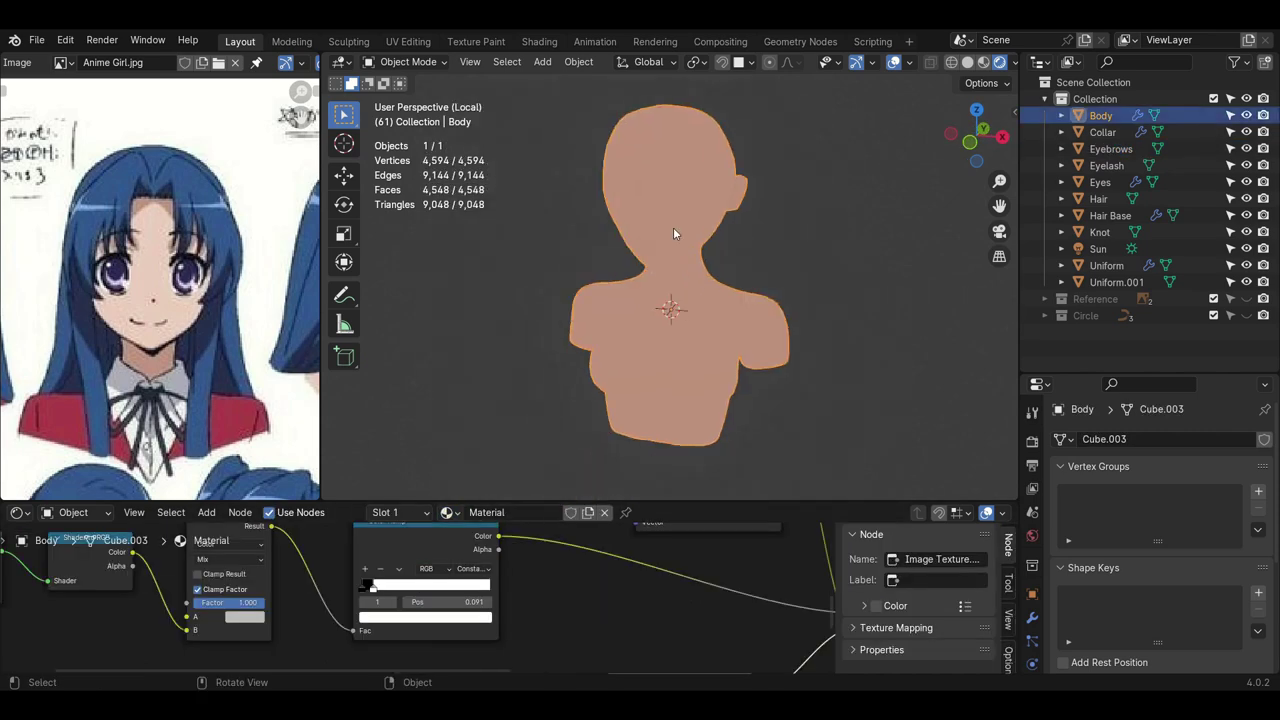
scroll(673, 227, up, 5)
key(Tab)
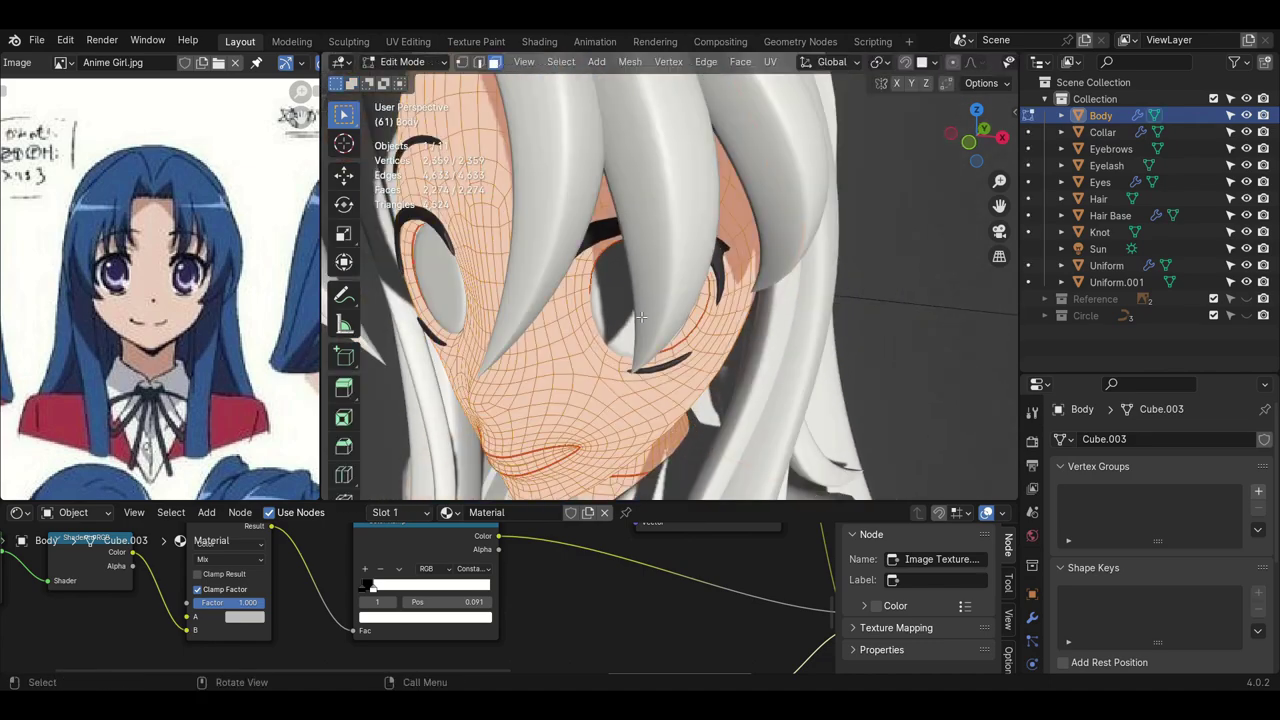
key(KP_Divide)
key(KP_Divide)
scroll(653, 283, up, 6)
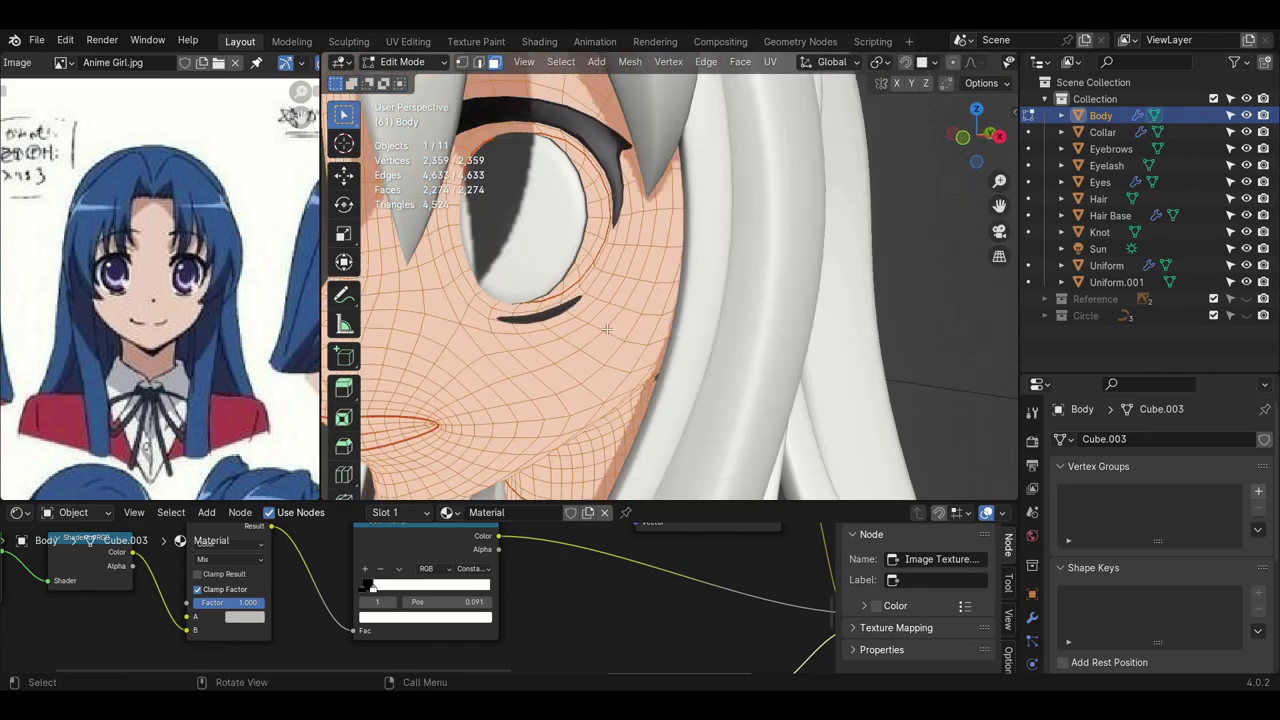
click(1246, 182)
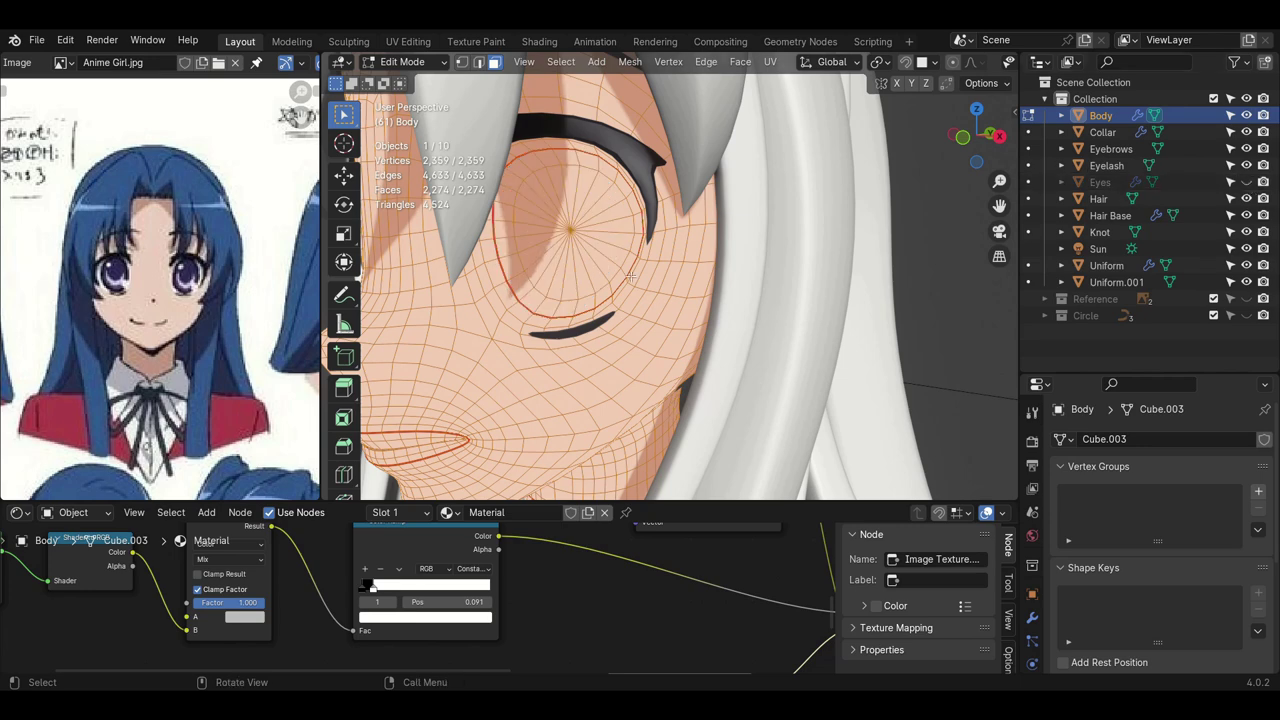
alt+click(637, 254)
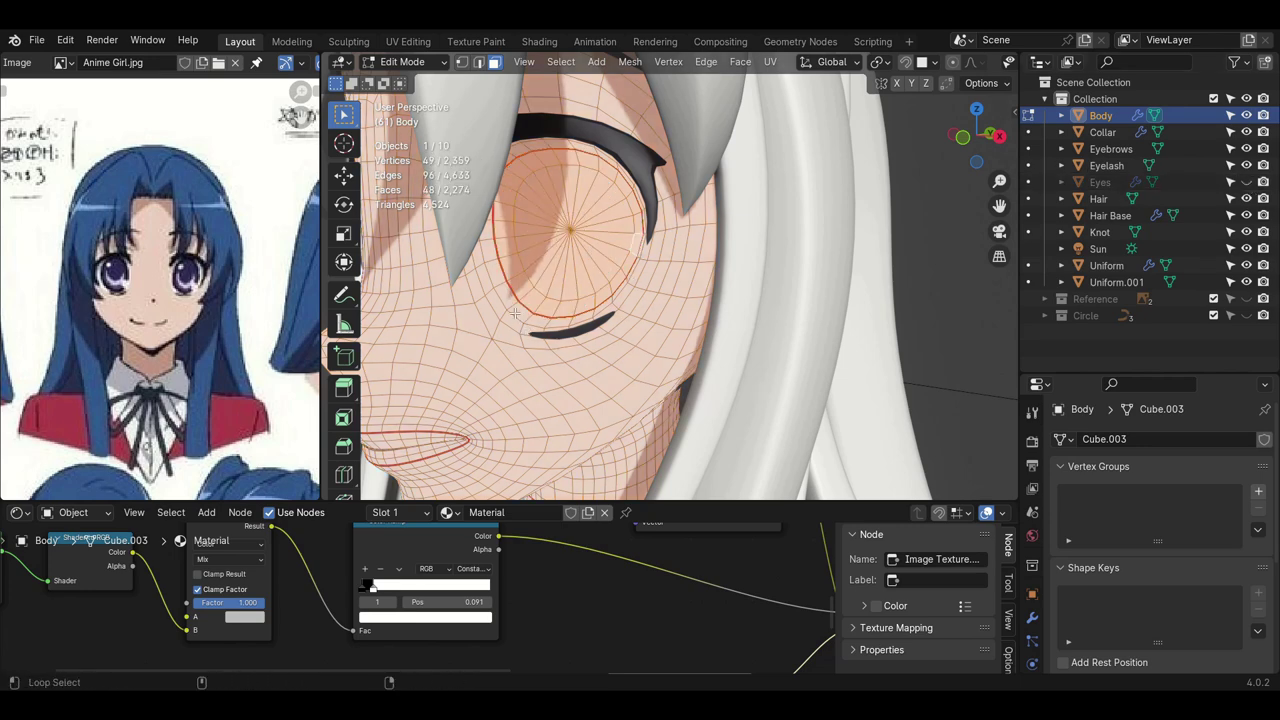
- Switch the Body to Texture Paint mode and enable face selection masking
scroll(513, 313, down, 5)
click(403, 62)
click(427, 178)
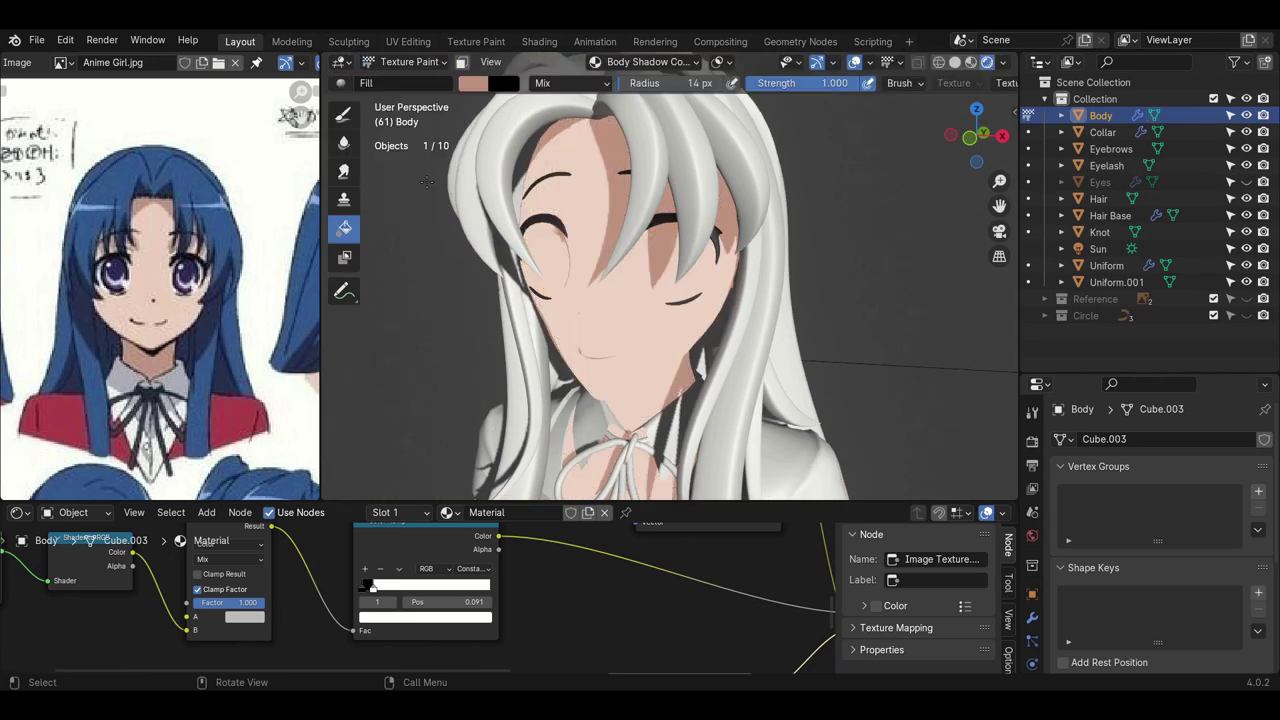
drag(660, 505, 660, 449)
scroll(518, 554, down, 2)
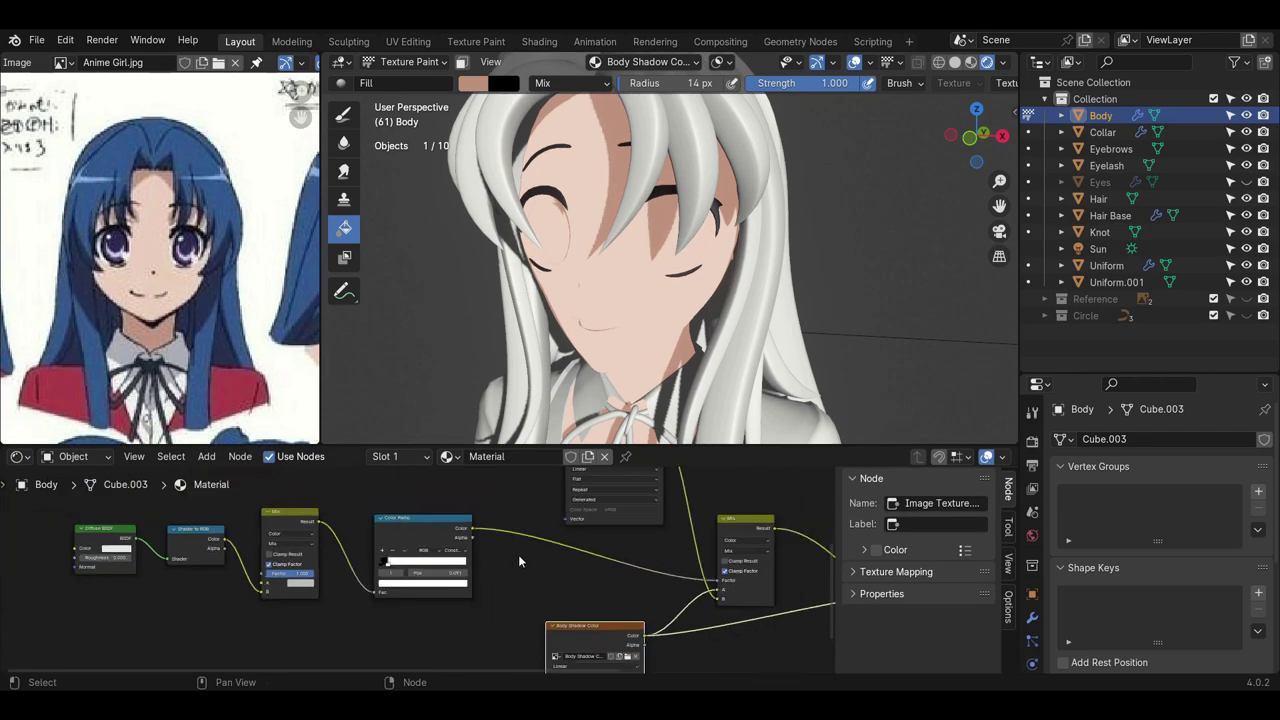
click(463, 62)
- Sample the white of the reference girl's shirt and fill the masked eye faces with it in Body Base Color
click(474, 83)
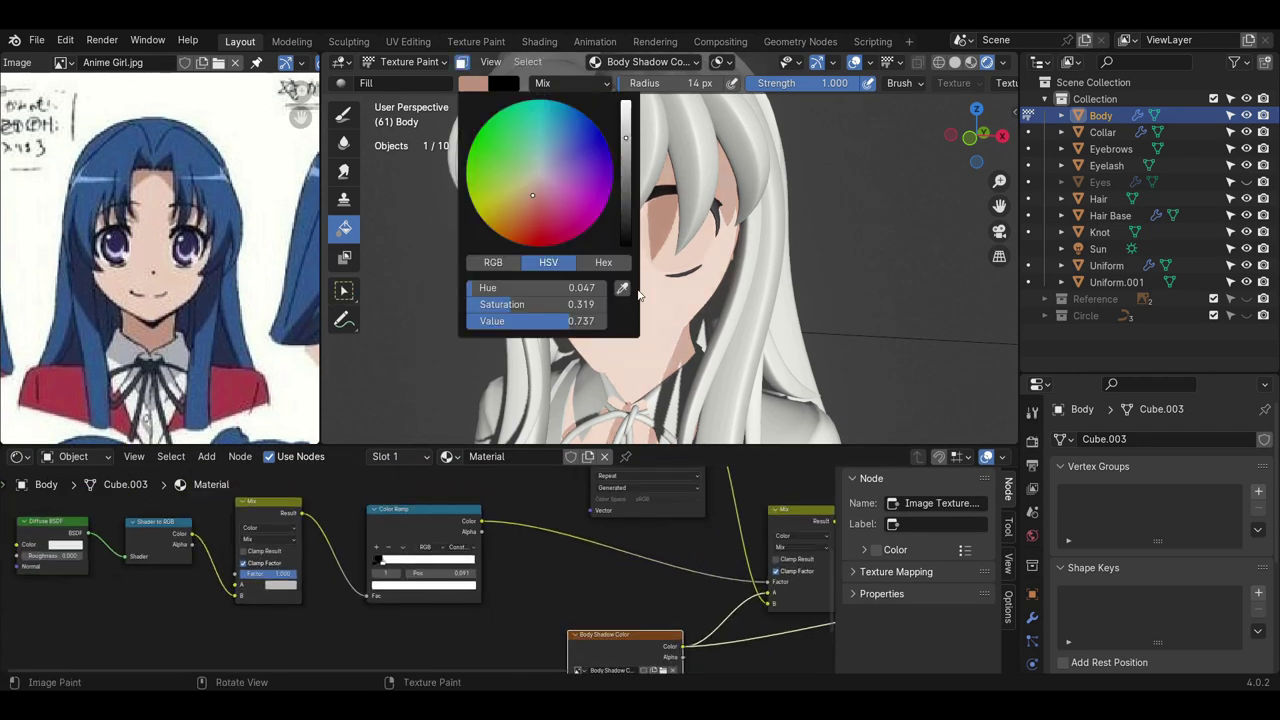
click(628, 288)
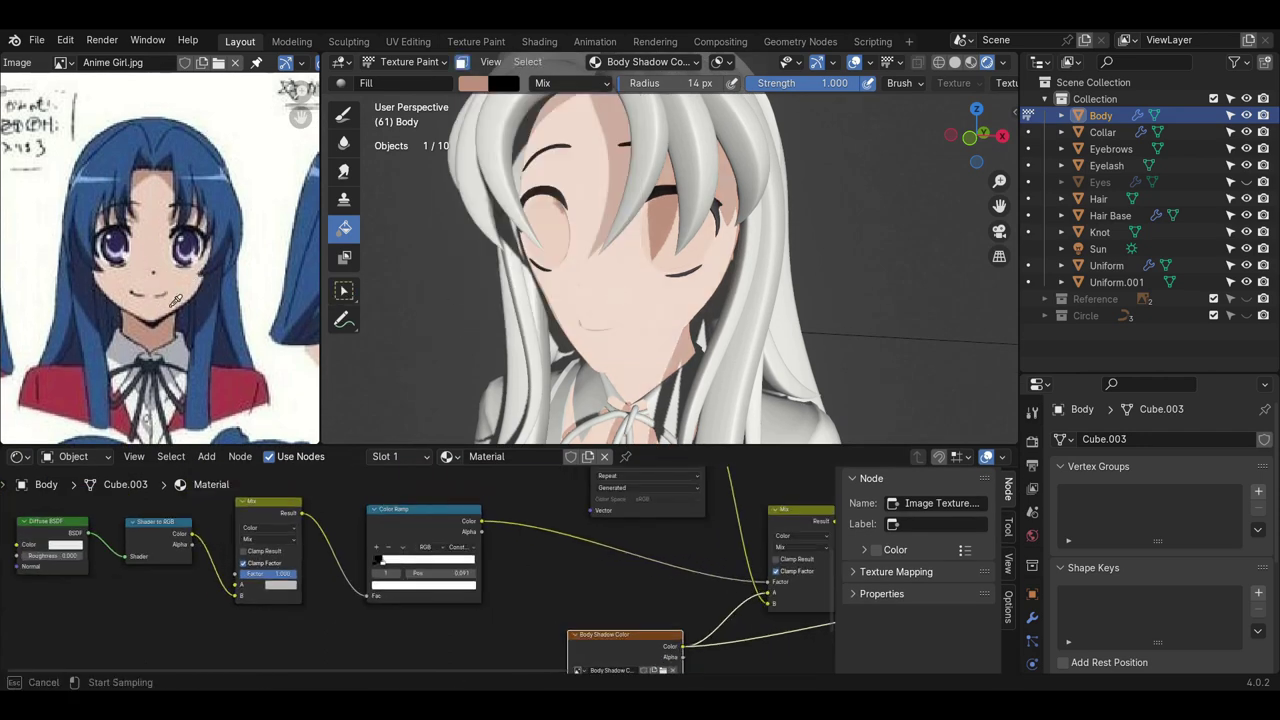
click(140, 388)
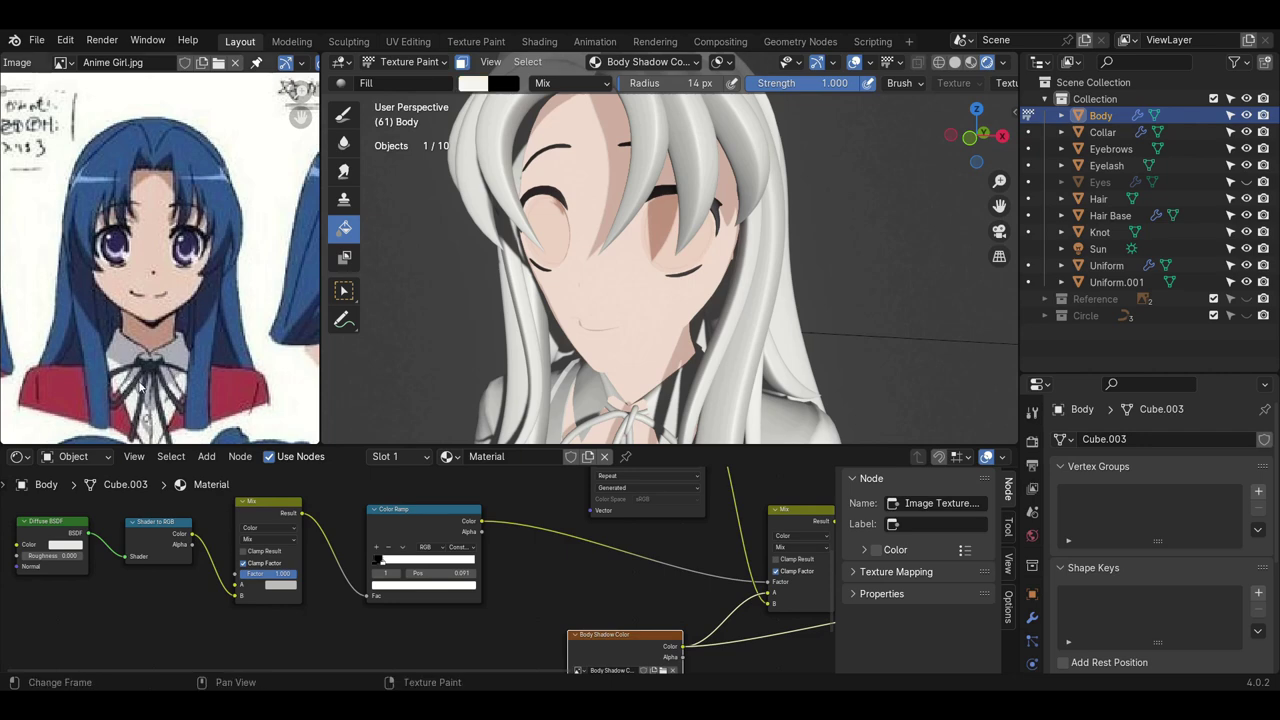
click(640, 62)
click(625, 194)
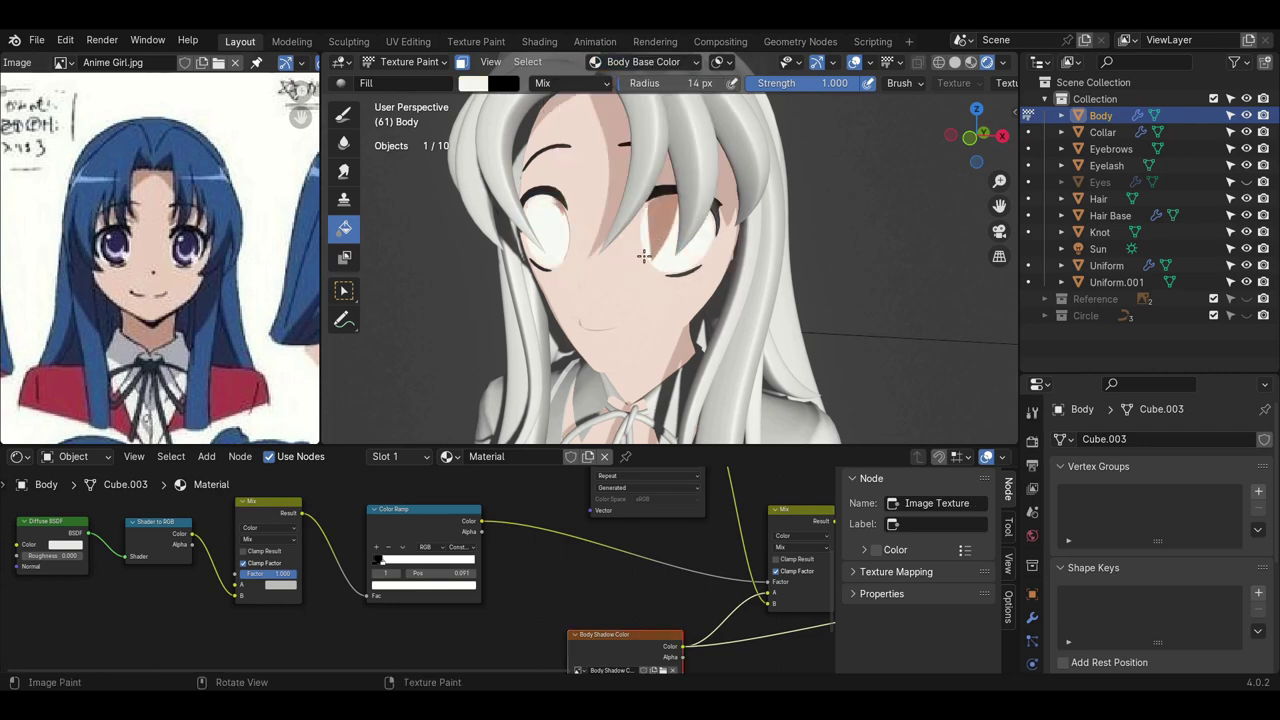
- Fill the masked eye faces in Body Shadow Color with the greyish shade sampled from the reference girl's collar
click(640, 62)
click(625, 211)
click(472, 88)
click(620, 288)
click(122, 352)
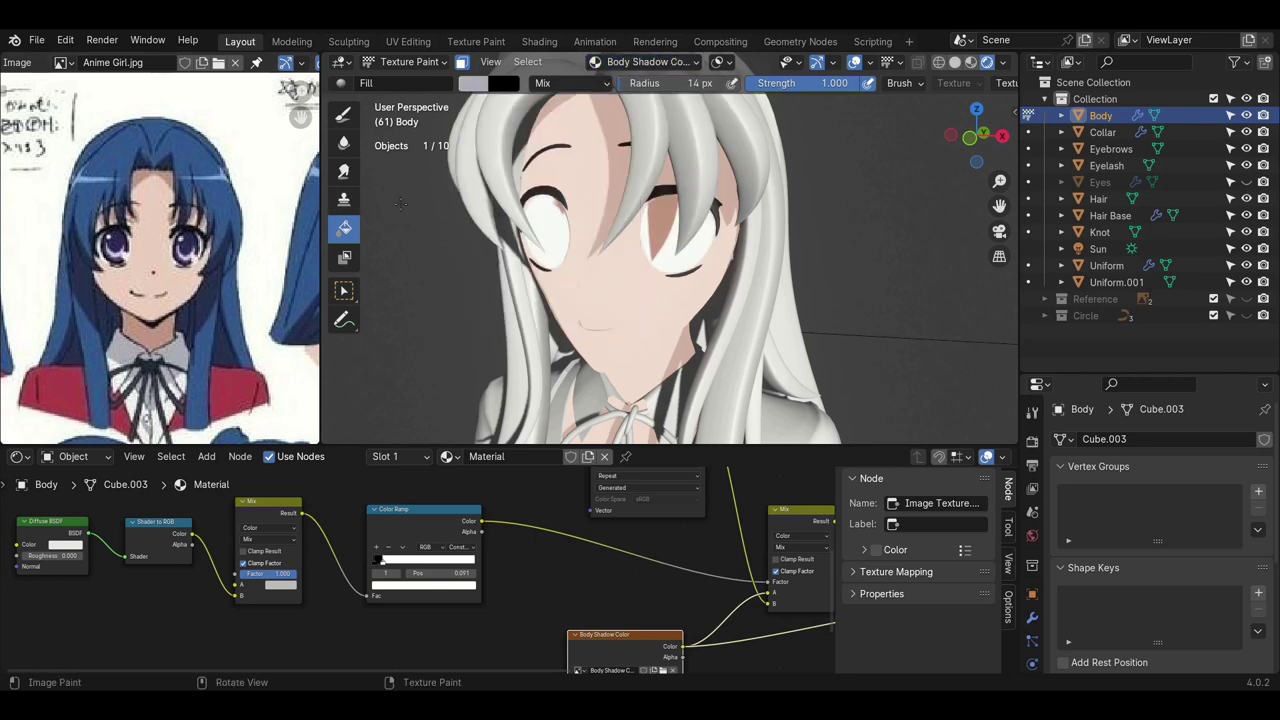
mouse_move(668, 248)
middle_down()
mouse_move(662, 258)
mouse_move(688, 270)
mouse_move(680, 305)
mouse_move(690, 300)
middle_up()
- Return to Object Mode and inspect the painted eyes, neck and chest from several angles
click(408, 62)
click(405, 84)
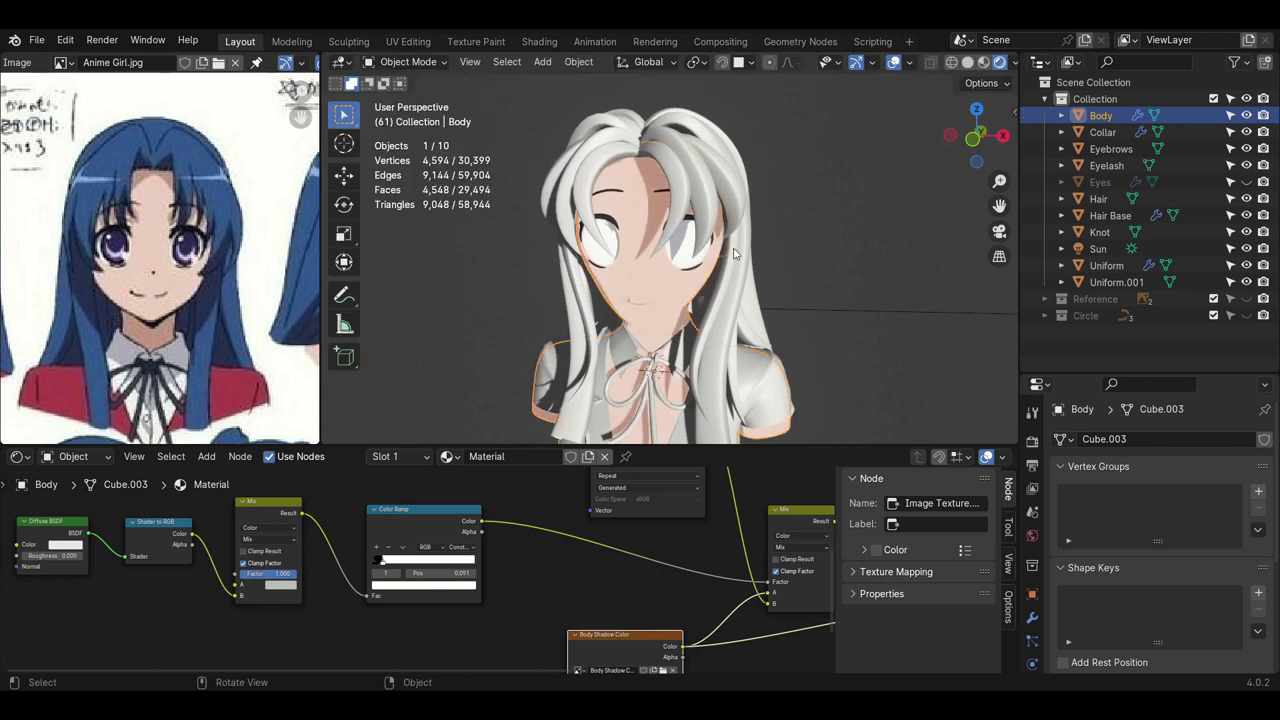
click(842, 262)
scroll(780, 290, down, 3)
shift+middle_drag(765, 335, 755, 262)
scroll(740, 280, up, 4)
middle_drag(722, 335, 676, 247)
click(700, 360)
scroll(690, 356, down, 3)
key(alt+a)
scroll(676, 247, up, 1)
- Put the Body in Edit Mode, isolate it, add the linked torso faces below the neck seam to the selection and leave isolation
click(615, 393)
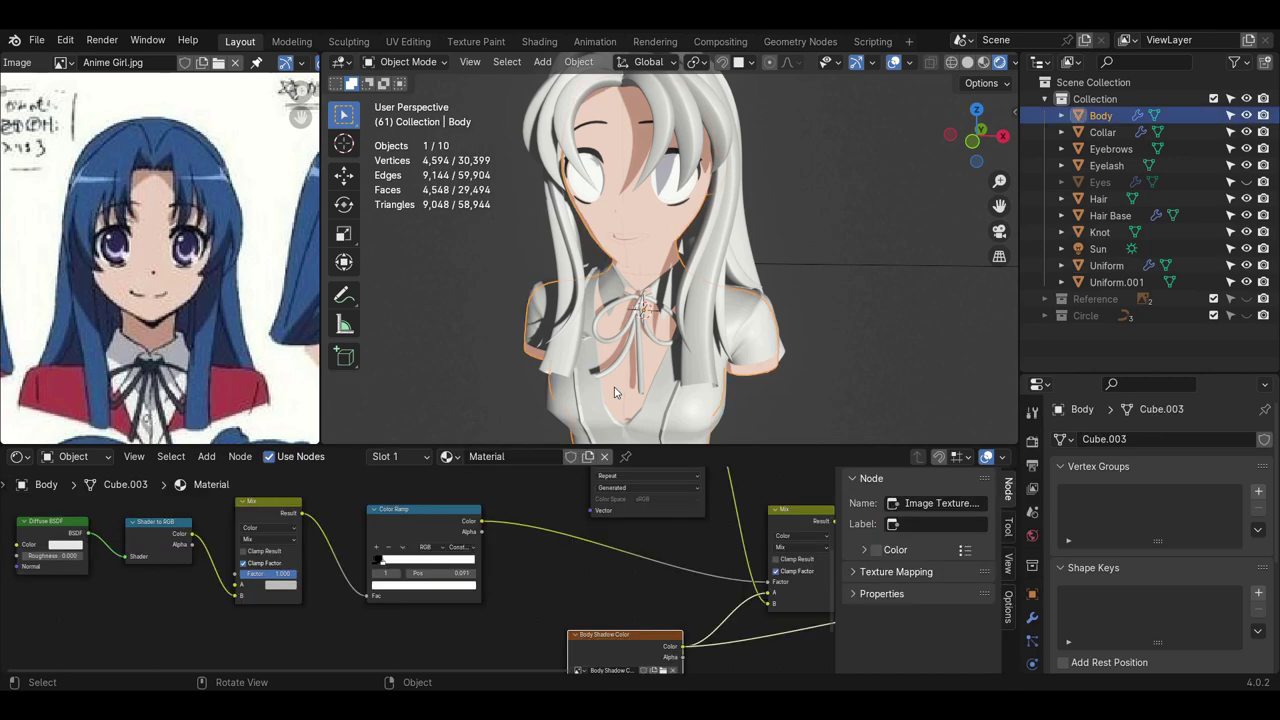
middle_drag(616, 393, 634, 340)
key(Tab)
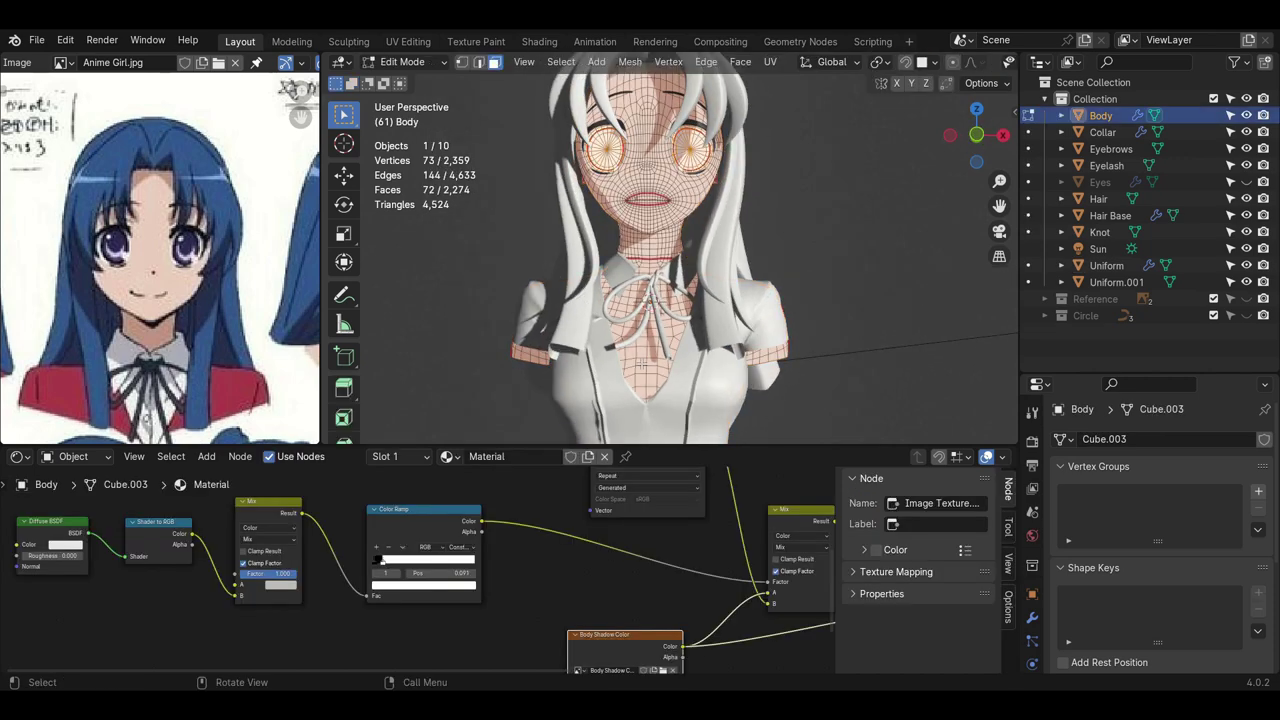
scroll(625, 297, up, 4)
scroll(586, 358, up, 2)
key(KP_Divide)
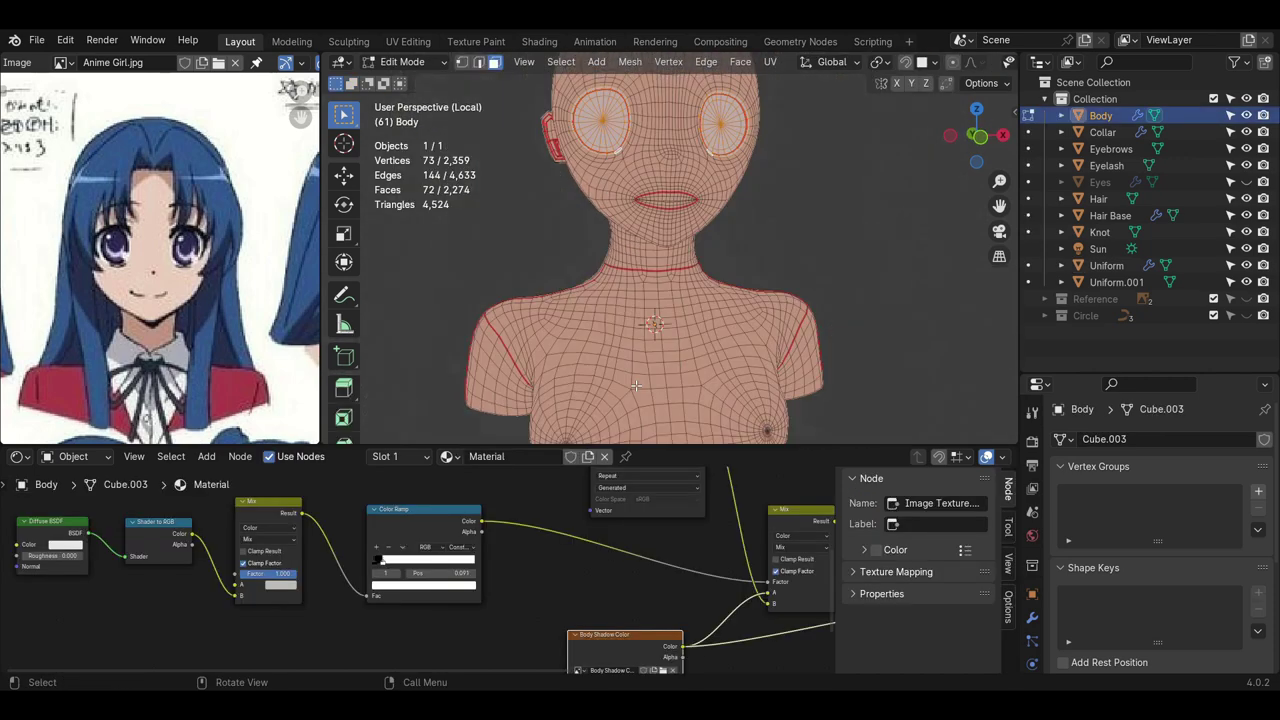
key(l)
mouse_move(572, 298)
middle_down()
mouse_move(646, 296)
mouse_move(574, 277)
middle_up()
key(l)
key(KP_Divide)
scroll(661, 307, down, 2)
scroll(645, 303, up, 6)
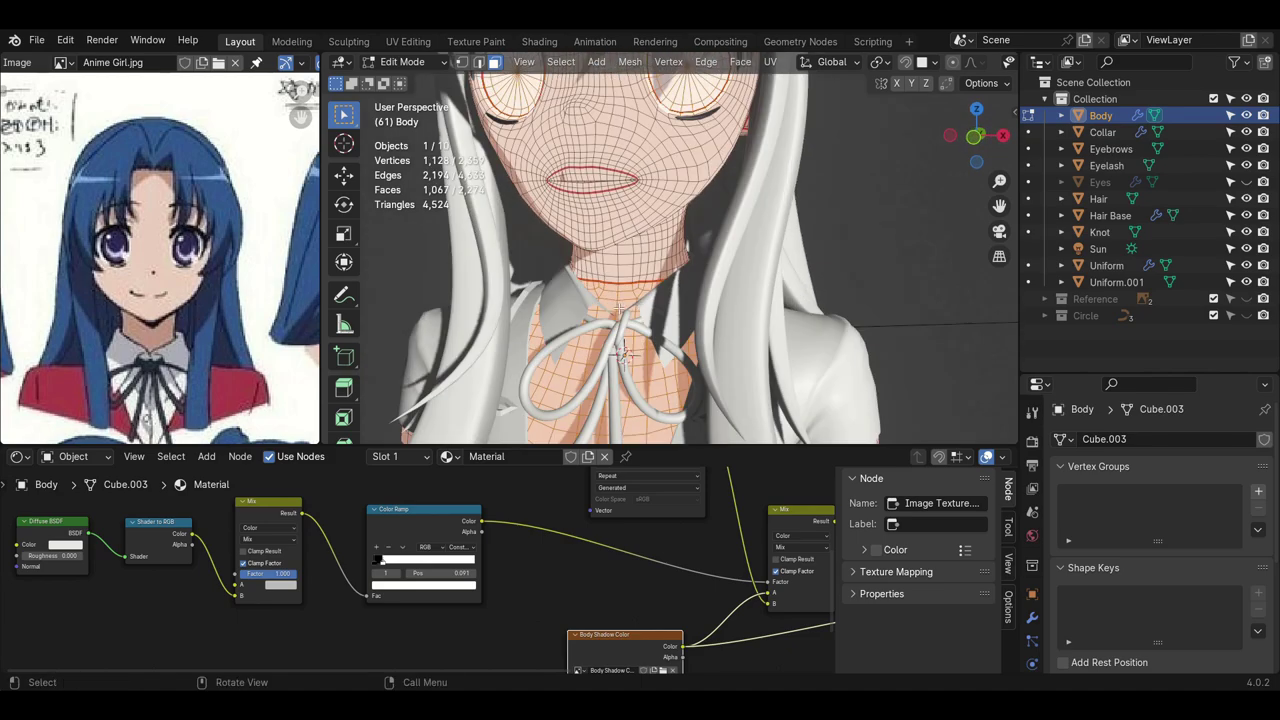
- Box-deselect the faces at the base of the neck between the collar points and undo the extra selection change
scroll(674, 284, down, 1)
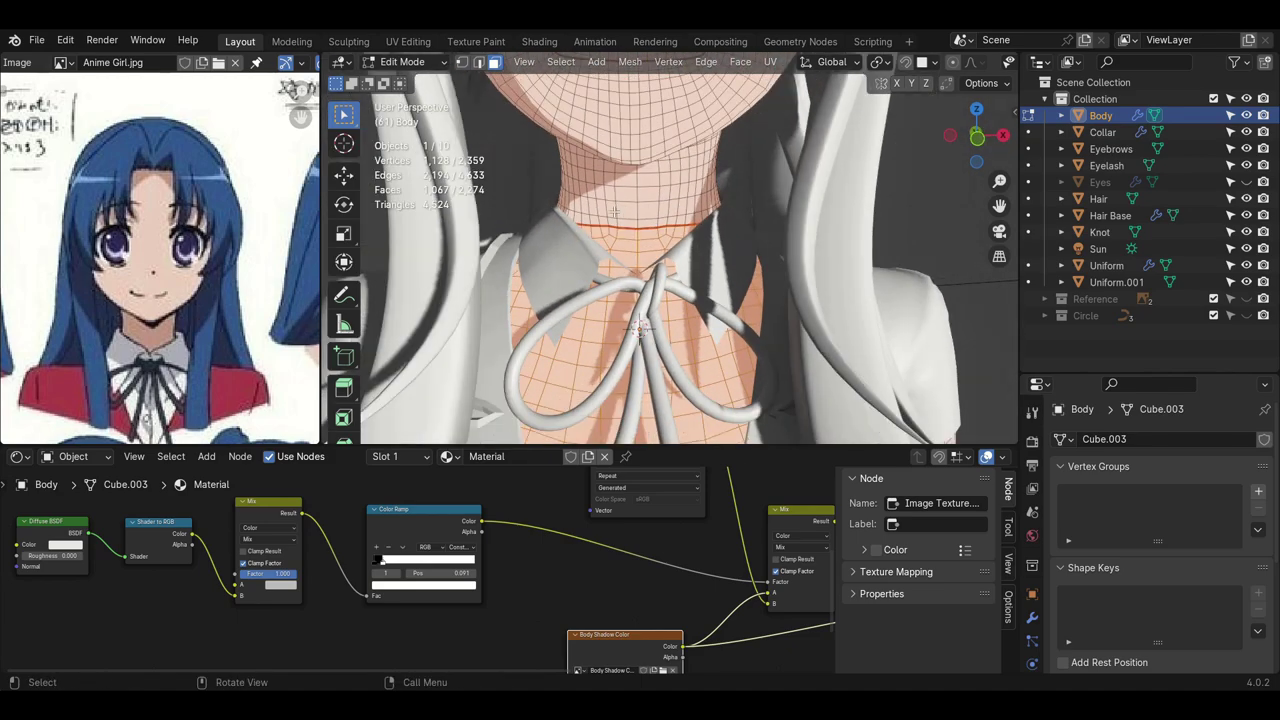
ctrl+drag(614, 212, 655, 286)
ctrl+click(664, 263)
key(ctrl+z)
scroll(652, 297, down, 4)
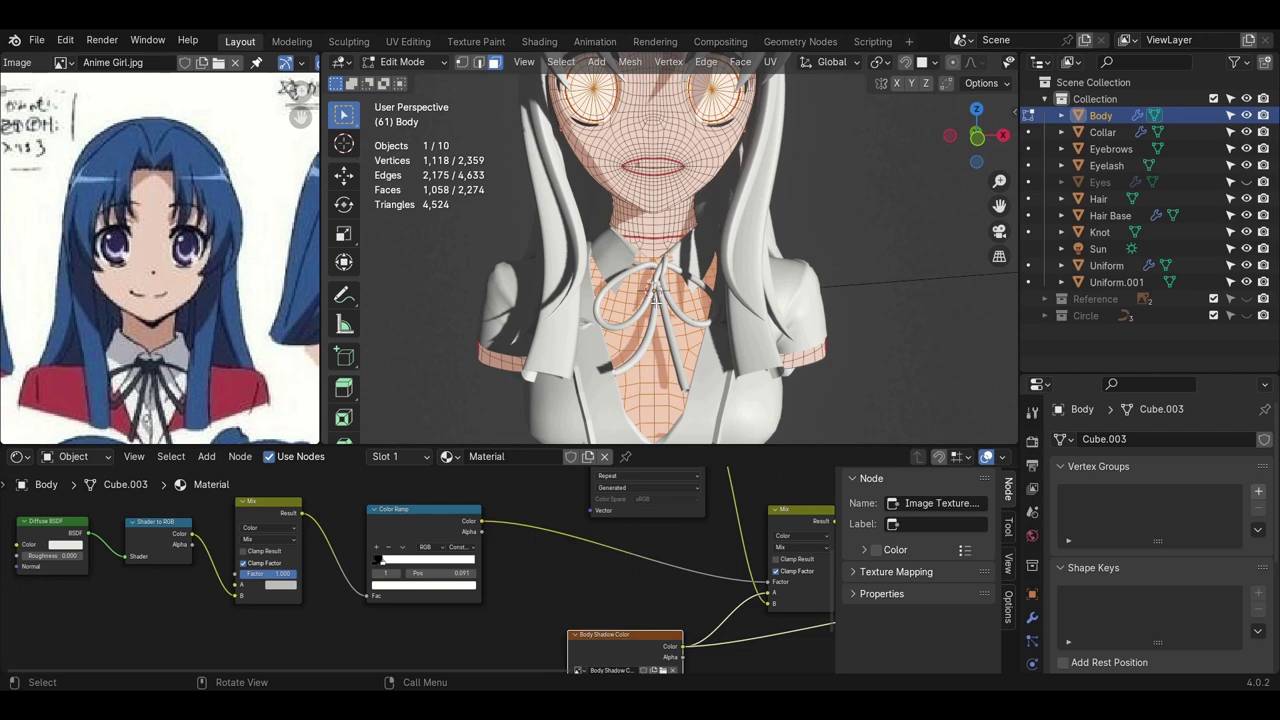
- Switch the Body to Texture Paint mode and make Body Base Color the active paint texture
scroll(656, 298, down, 2)
mouse_move(731, 316)
middle_down()
mouse_move(646, 322)
mouse_move(712, 334)
mouse_move(709, 322)
middle_up()
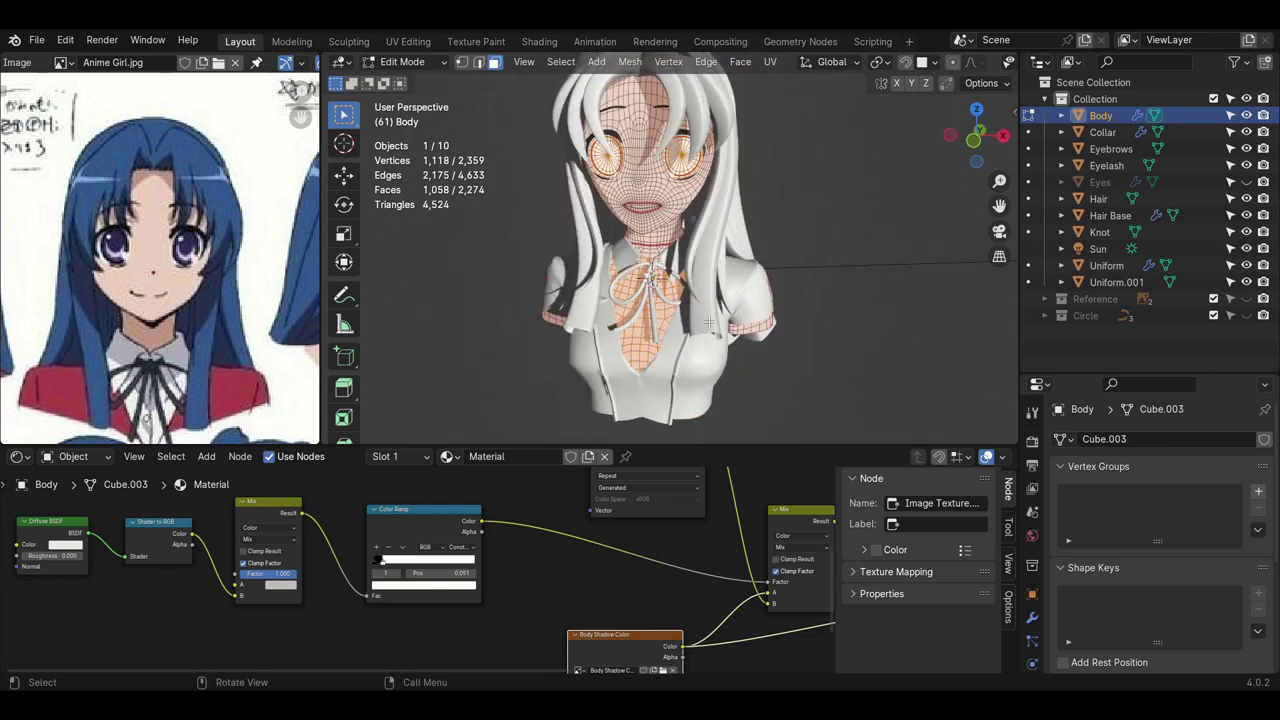
click(440, 63)
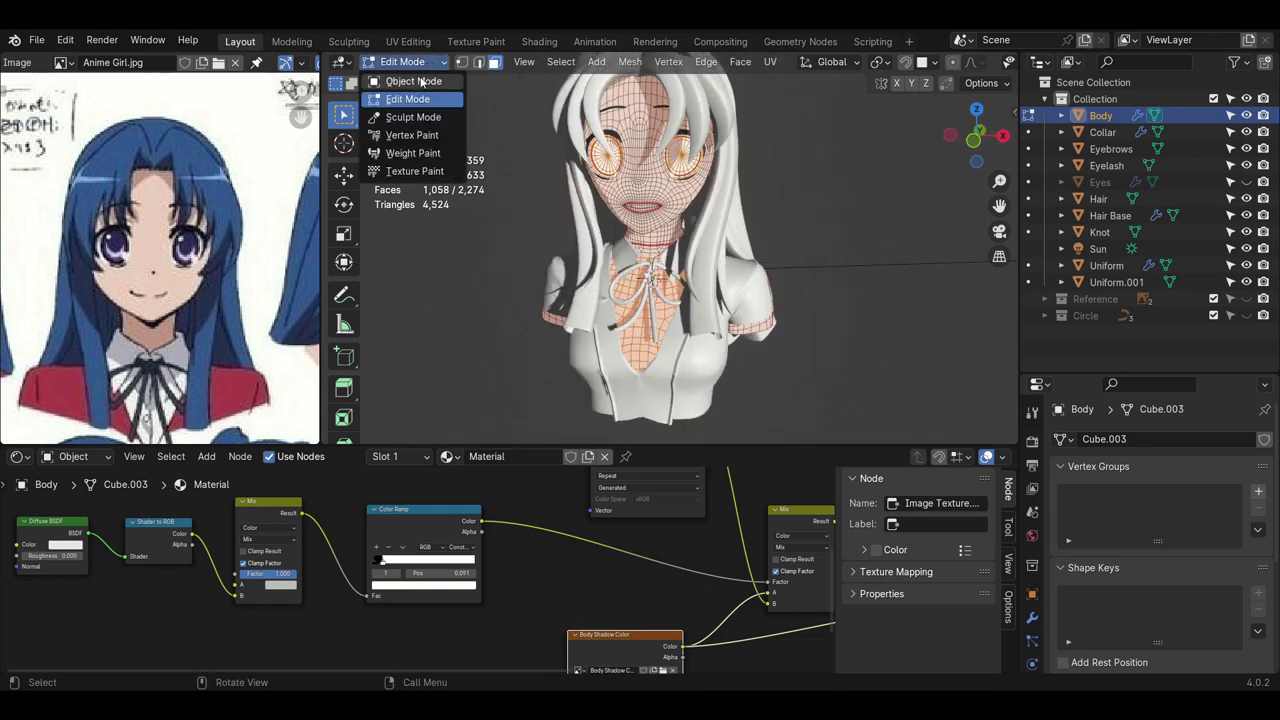
click(415, 169)
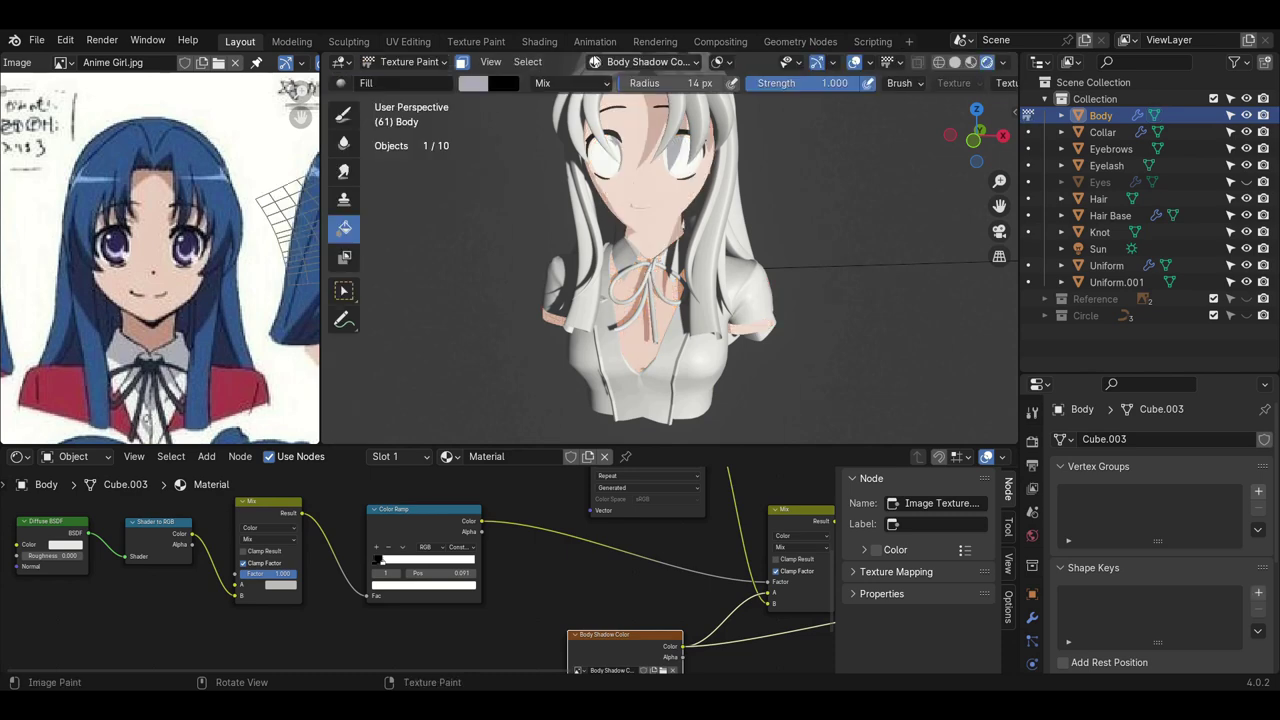
click(597, 62)
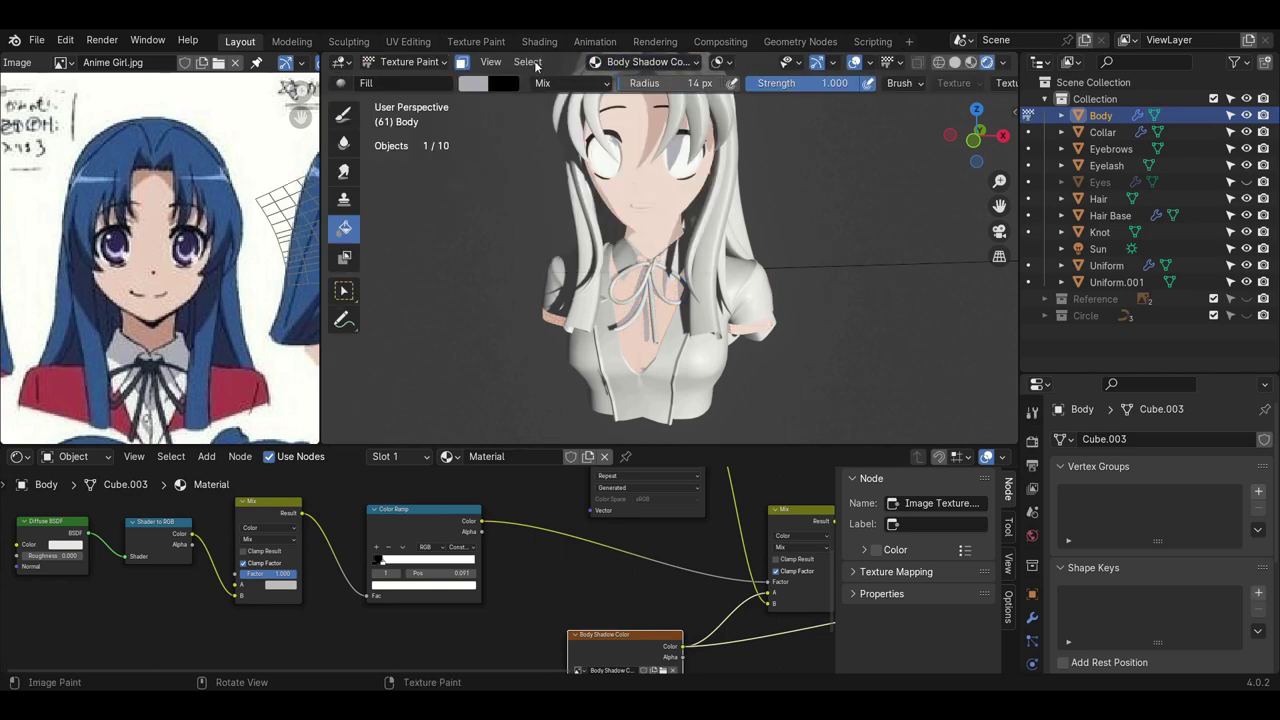
click(645, 62)
click(620, 198)
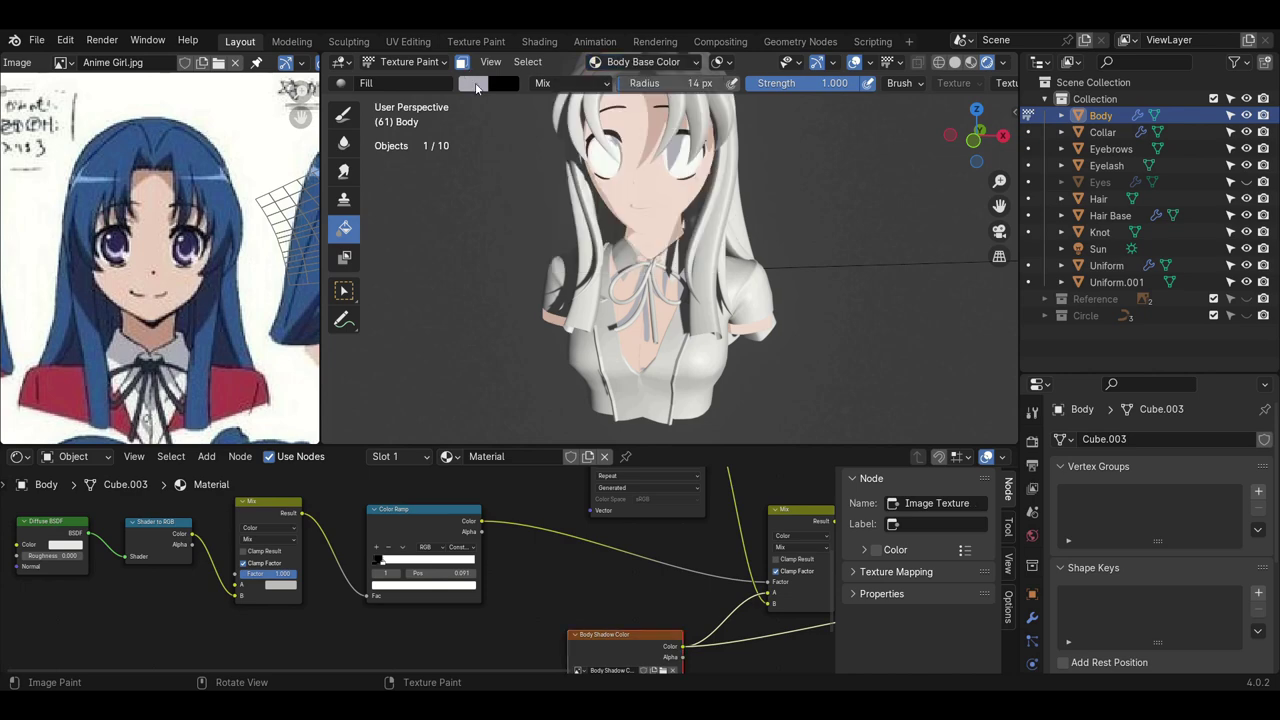
- Fill the masked chest faces with white sampled from the reference girl's shirt and turn off the face selection mask
click(476, 88)
click(642, 289)
click(137, 420)
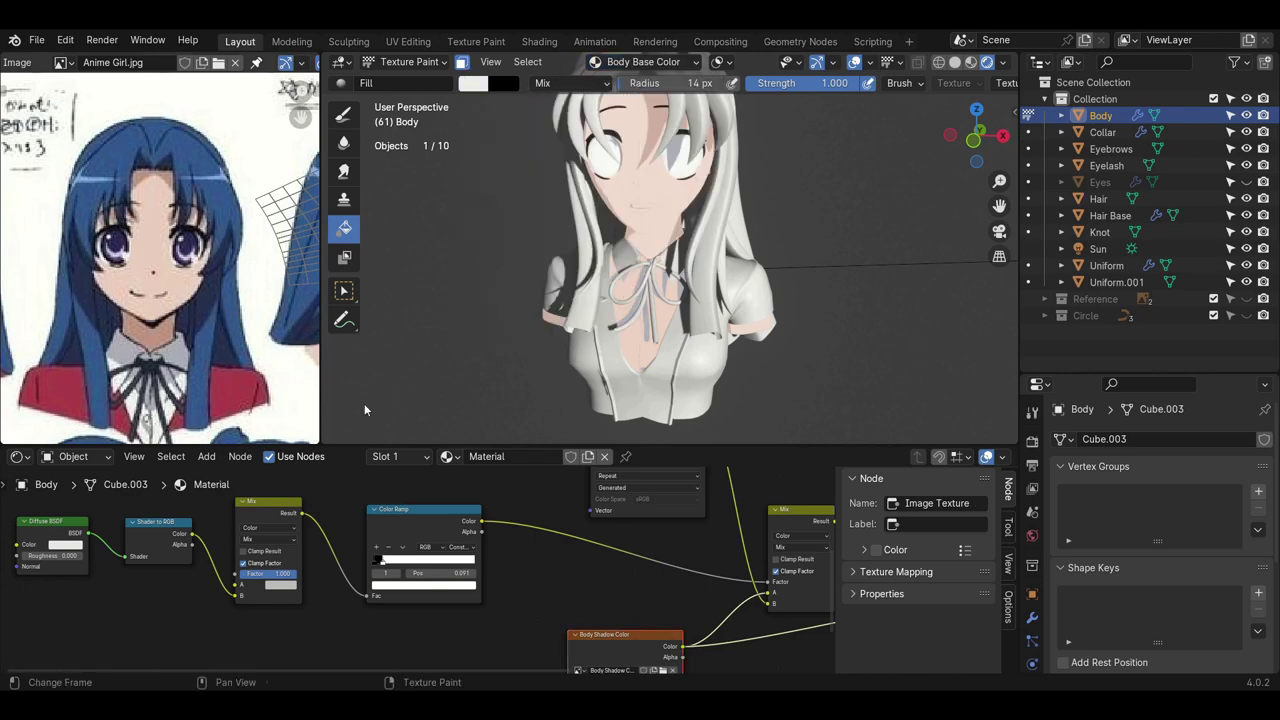
click(643, 346)
mouse_move(643, 346)
middle_down()
mouse_move(668, 350)
mouse_move(638, 346)
middle_up()
click(463, 65)
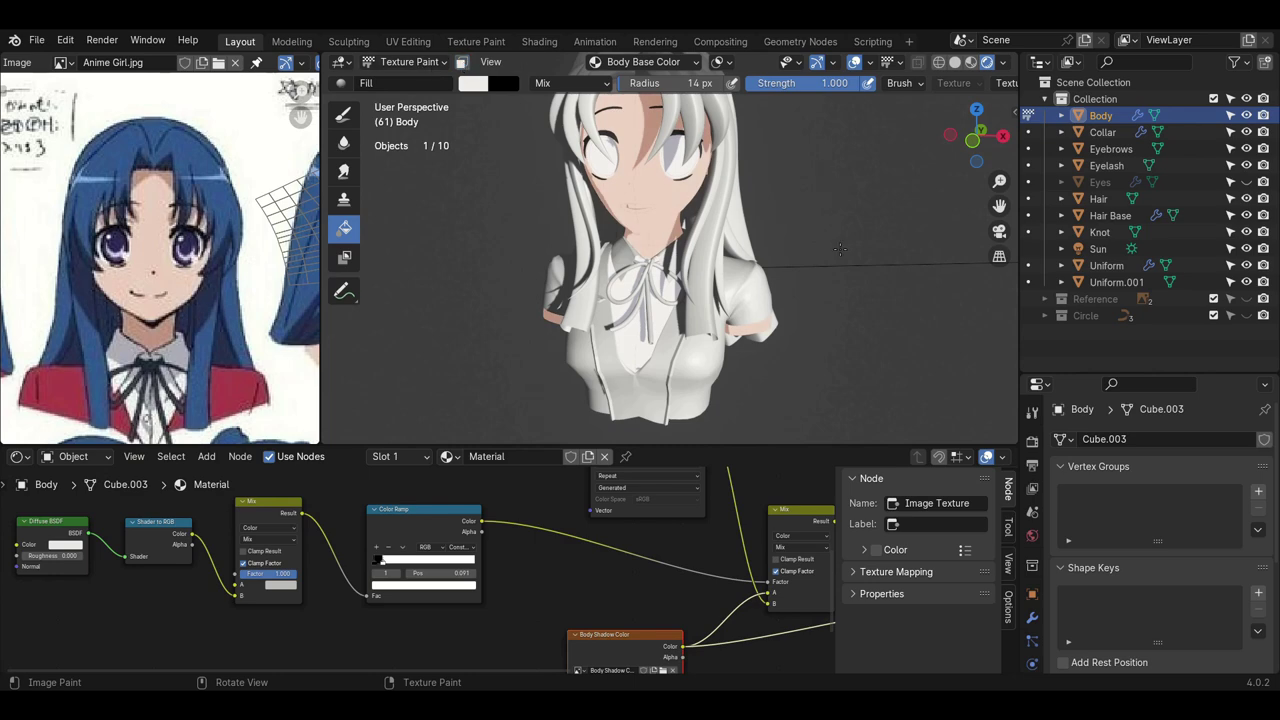
- Return to Object Mode, assign Material to the Uniform object and make it a single-user copy
mouse_move(575, 228)
middle_down()
mouse_move(650, 236)
mouse_move(545, 236)
mouse_move(590, 239)
middle_up()
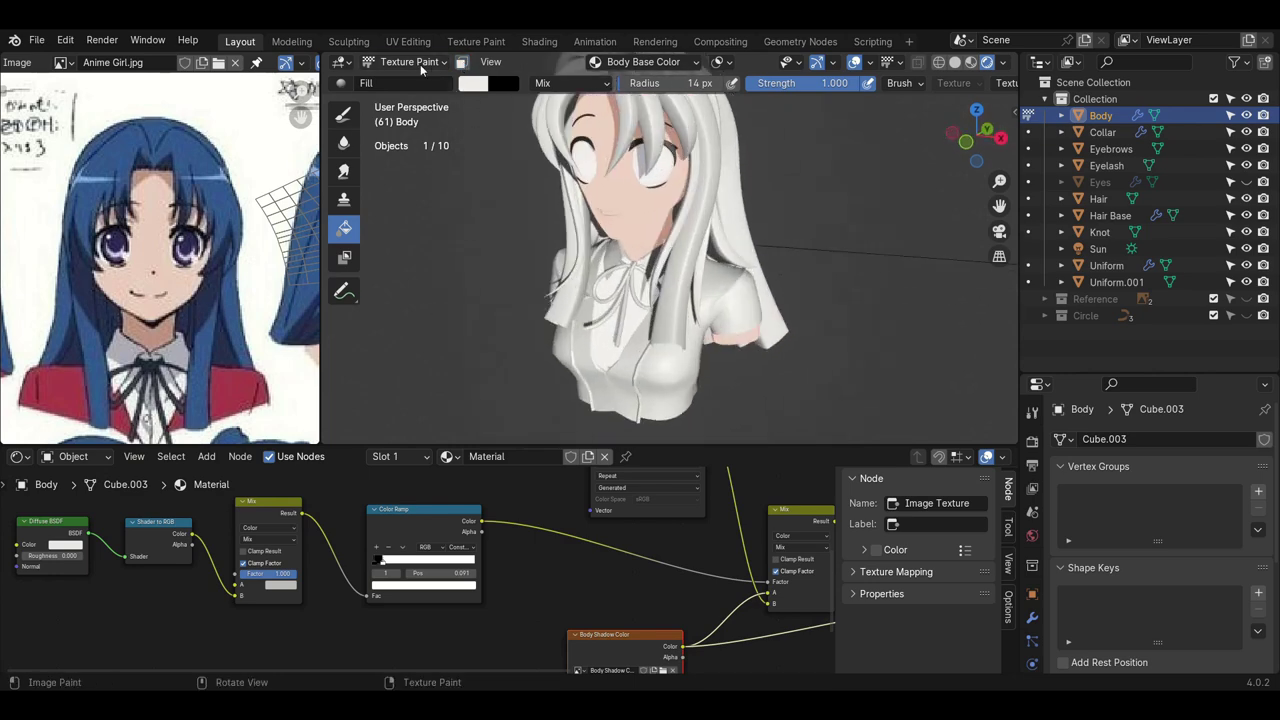
click(420, 67)
click(419, 84)
click(674, 352)
click(480, 461)
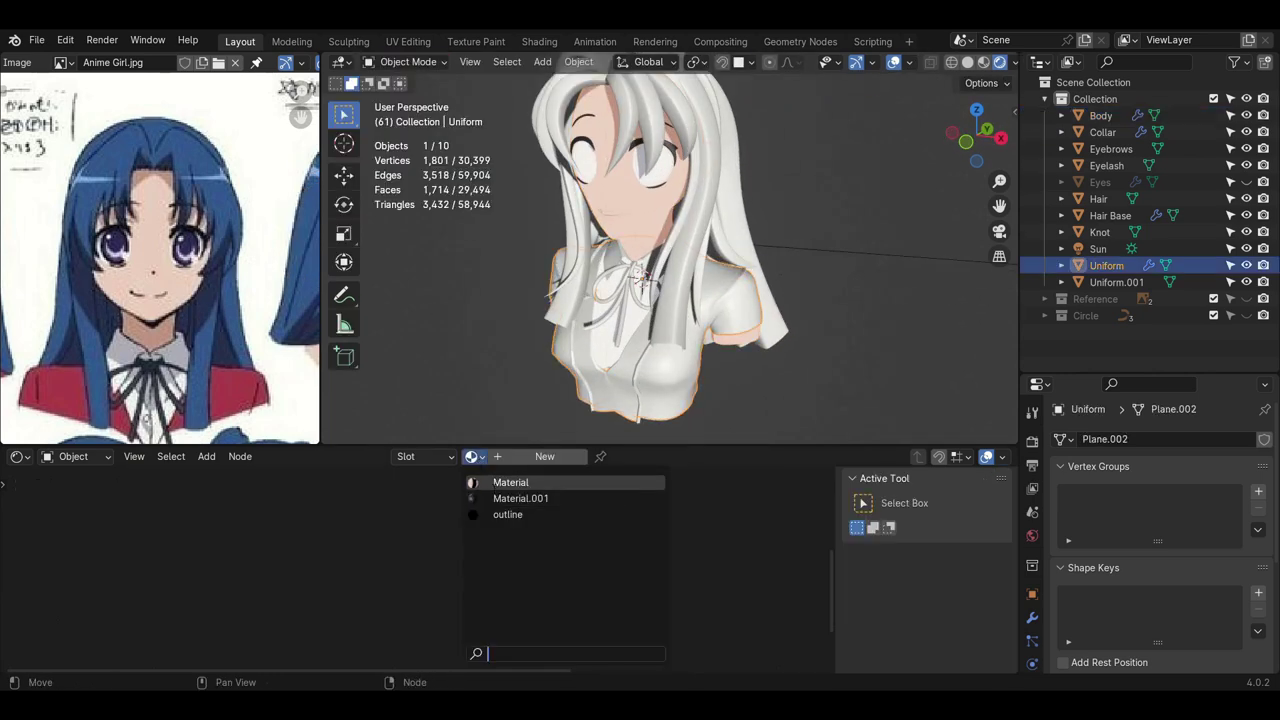
click(495, 484)
scroll(491, 542, down, 9)
scroll(491, 506, up, 10)
click(590, 457)
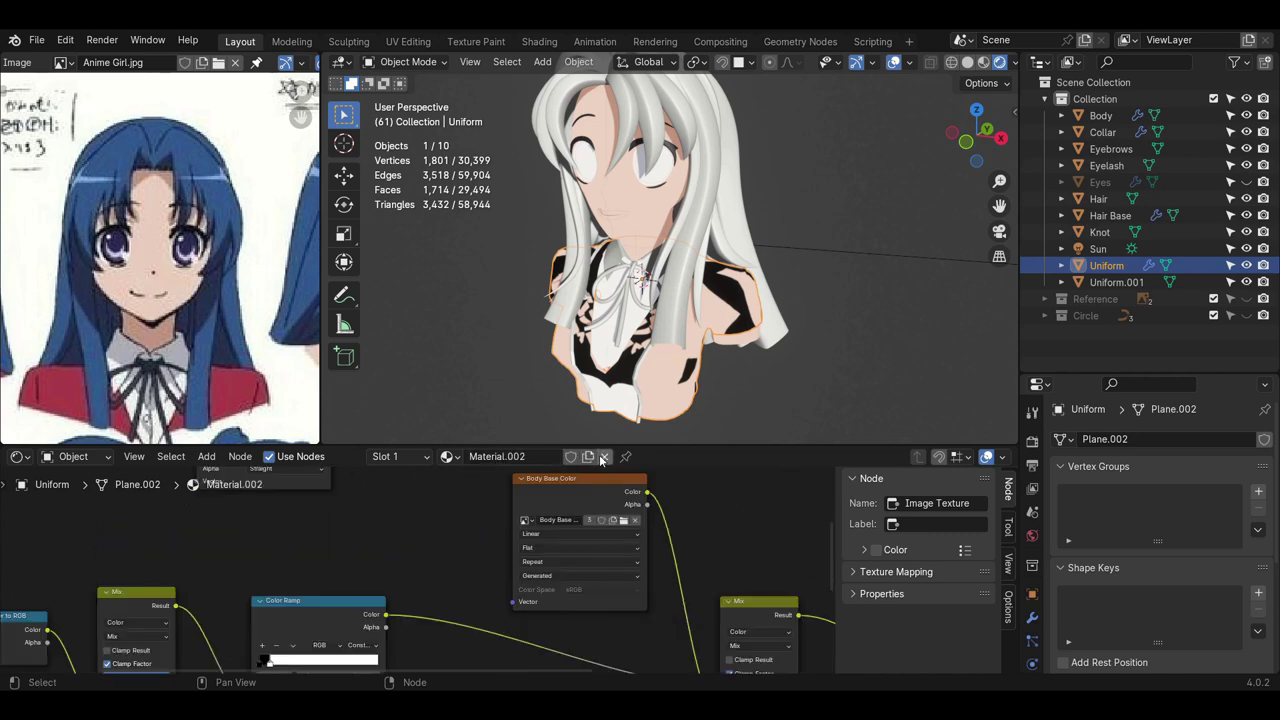
- Unlink the body base and shadow color images from the texture nodes of the Uniform's material
scroll(610, 515, up, 1)
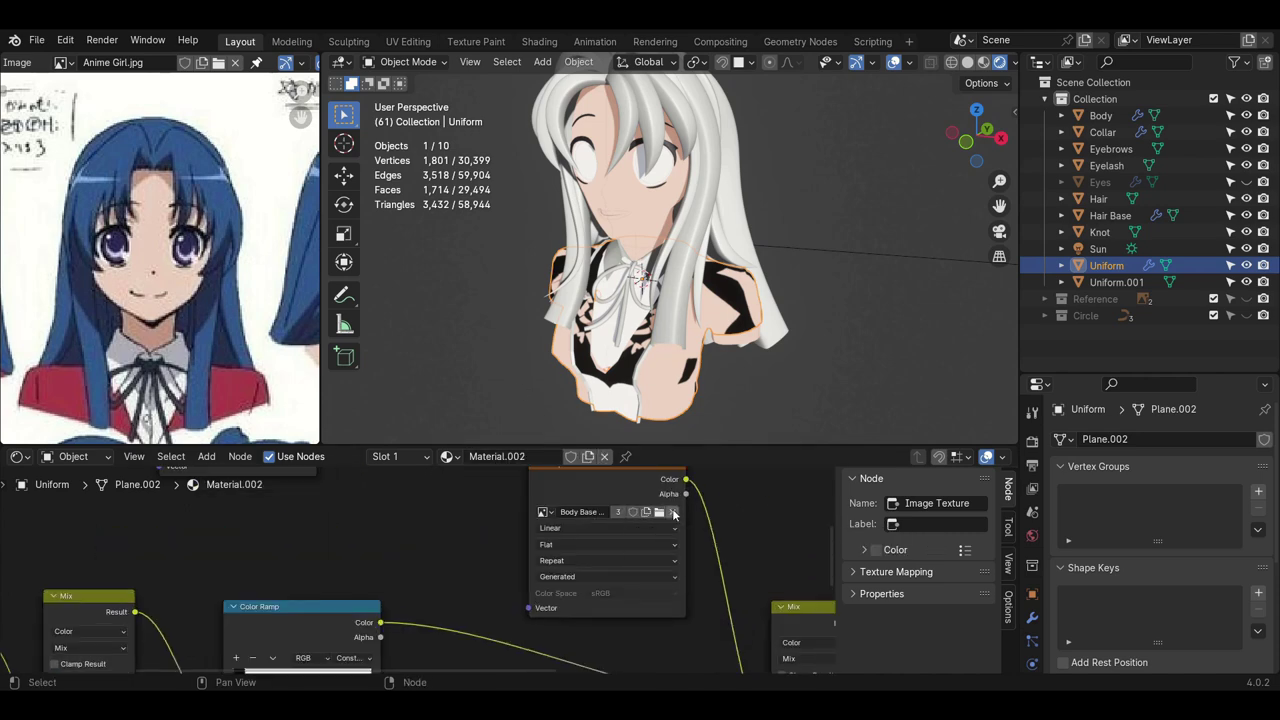
click(671, 512)
scroll(738, 596, down, 2)
middle_drag(738, 596, 679, 508)
scroll(674, 540, up, 2)
click(656, 588)
scroll(630, 542, down, 2)
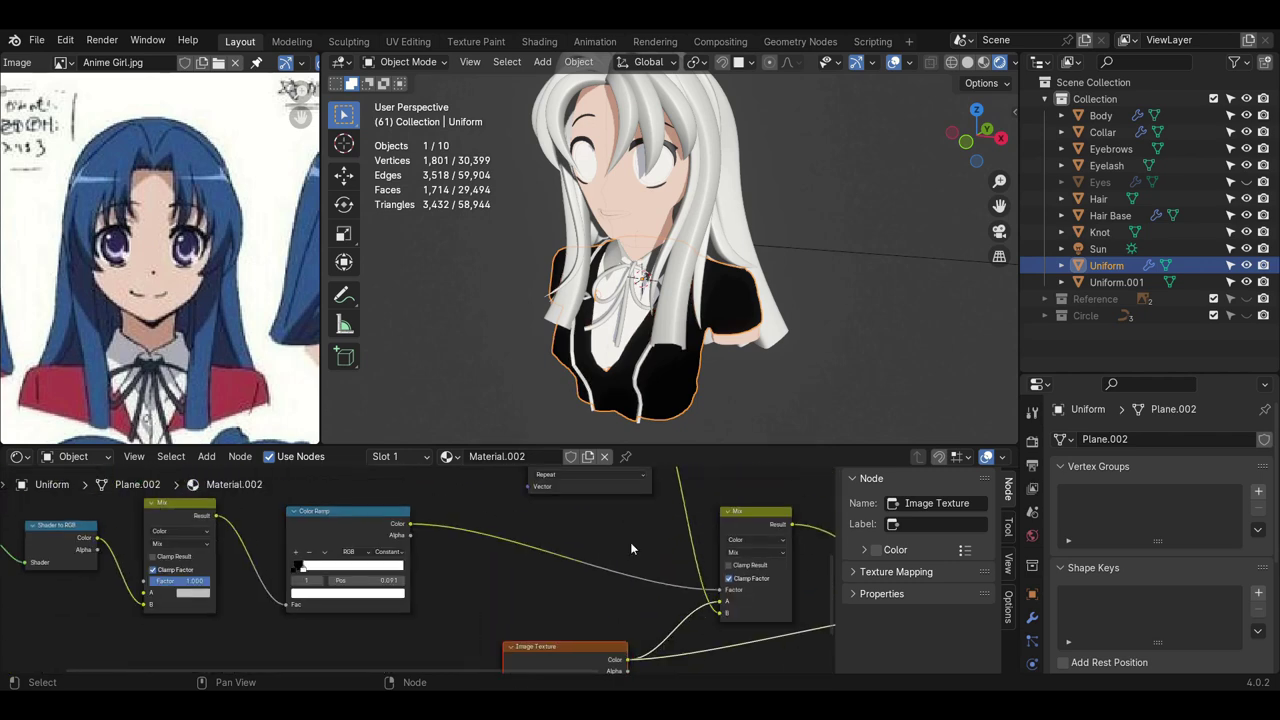
- Create a new 2048 x 2048 px image named Uniform Base Color in the emptied base texture node
scroll(572, 605, up, 3)
click(574, 559)
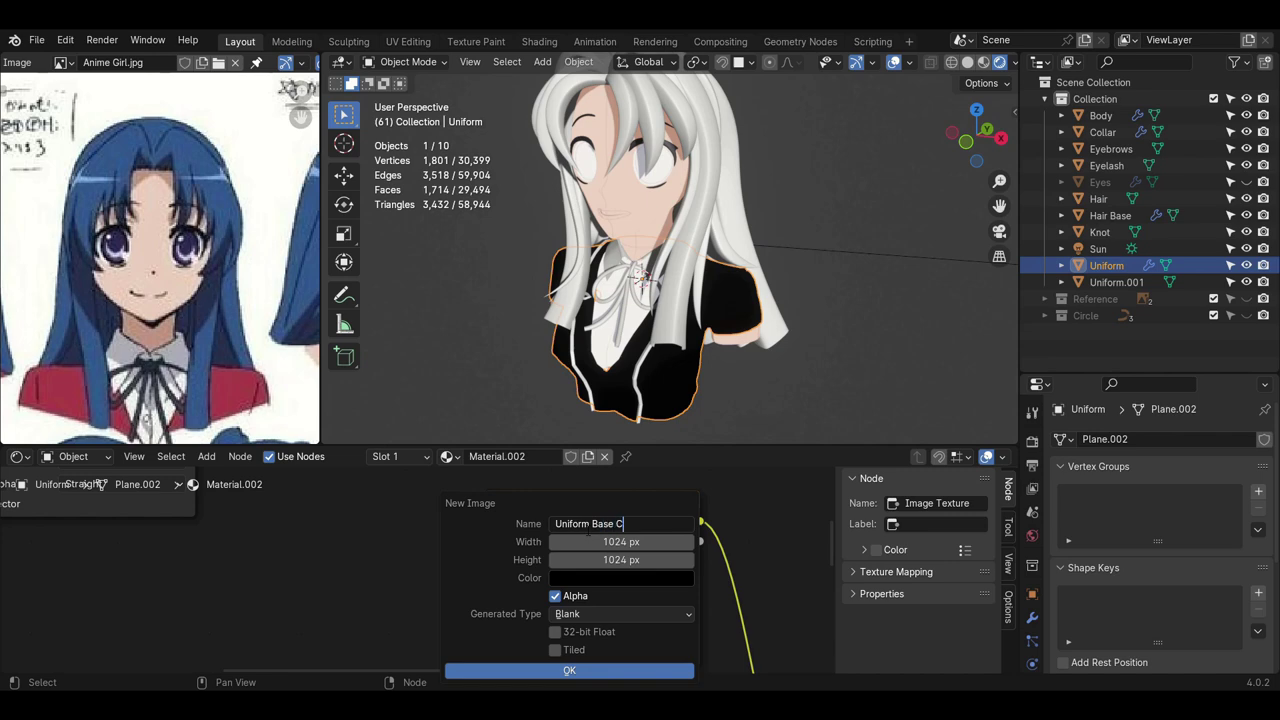
click(634, 543)
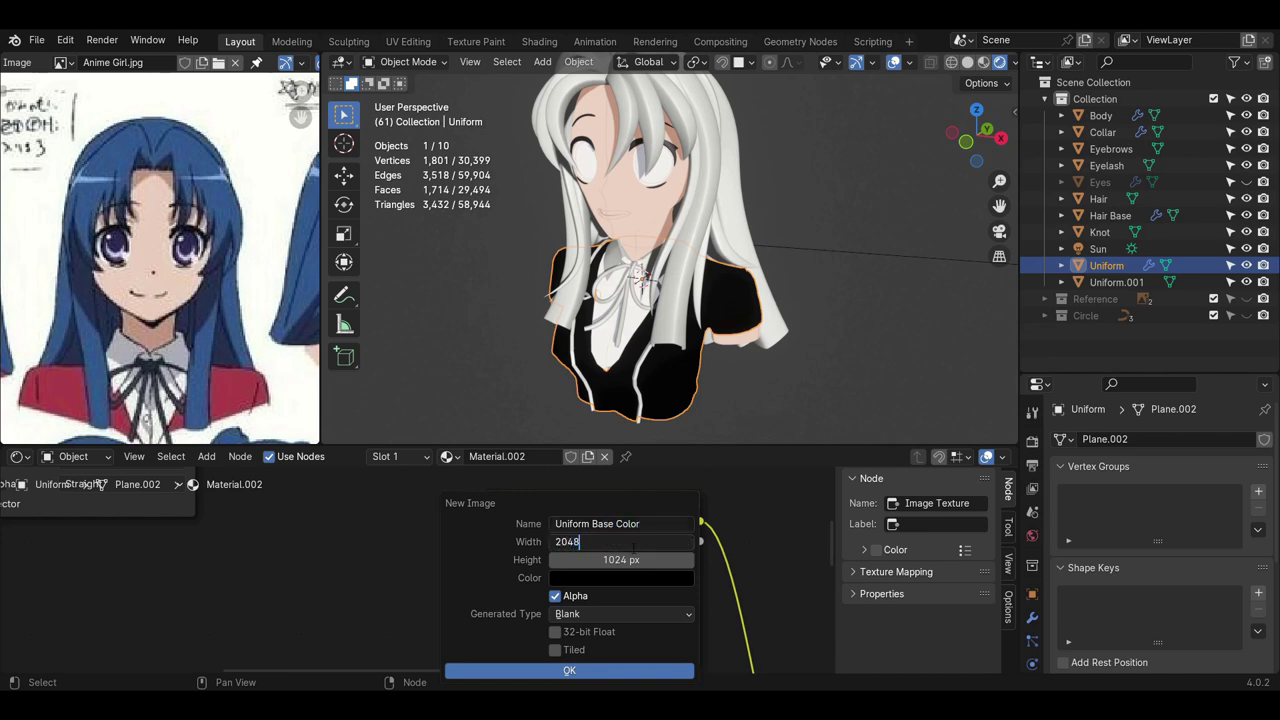
text(2048)
key(Return)
click(631, 561)
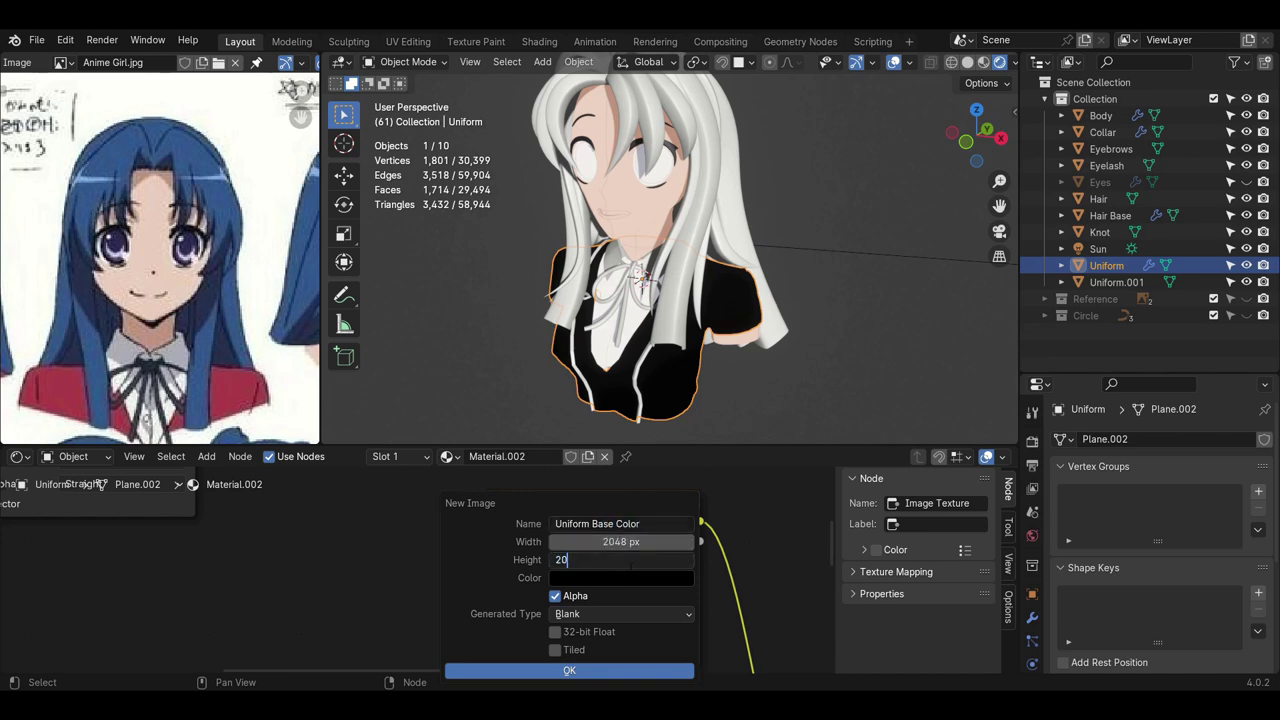
key(Return)
click(606, 670)
- Create a new 2048 x 2048 px image named Uniform Shadow Color in the emptied shadow texture node
scroll(571, 600, down, 8)
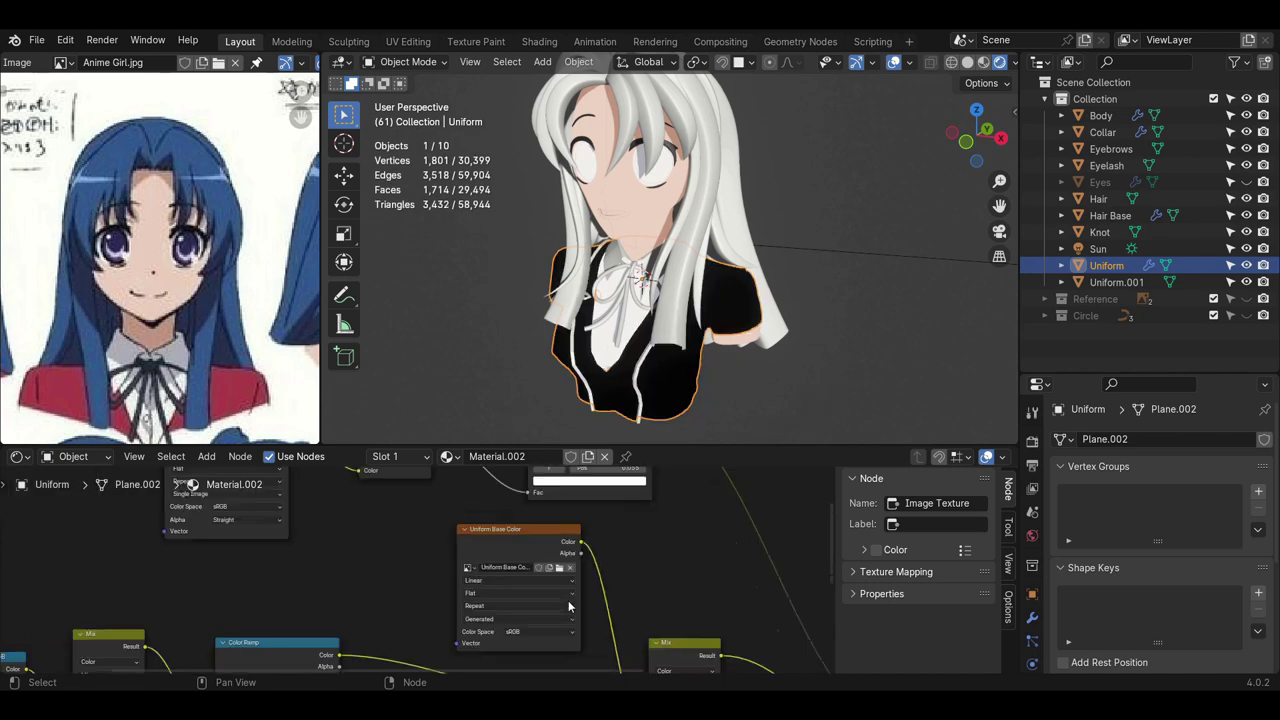
middle_drag(550, 625, 580, 479)
scroll(620, 514, up, 11)
middle_drag(566, 577, 540, 545)
click(553, 547)
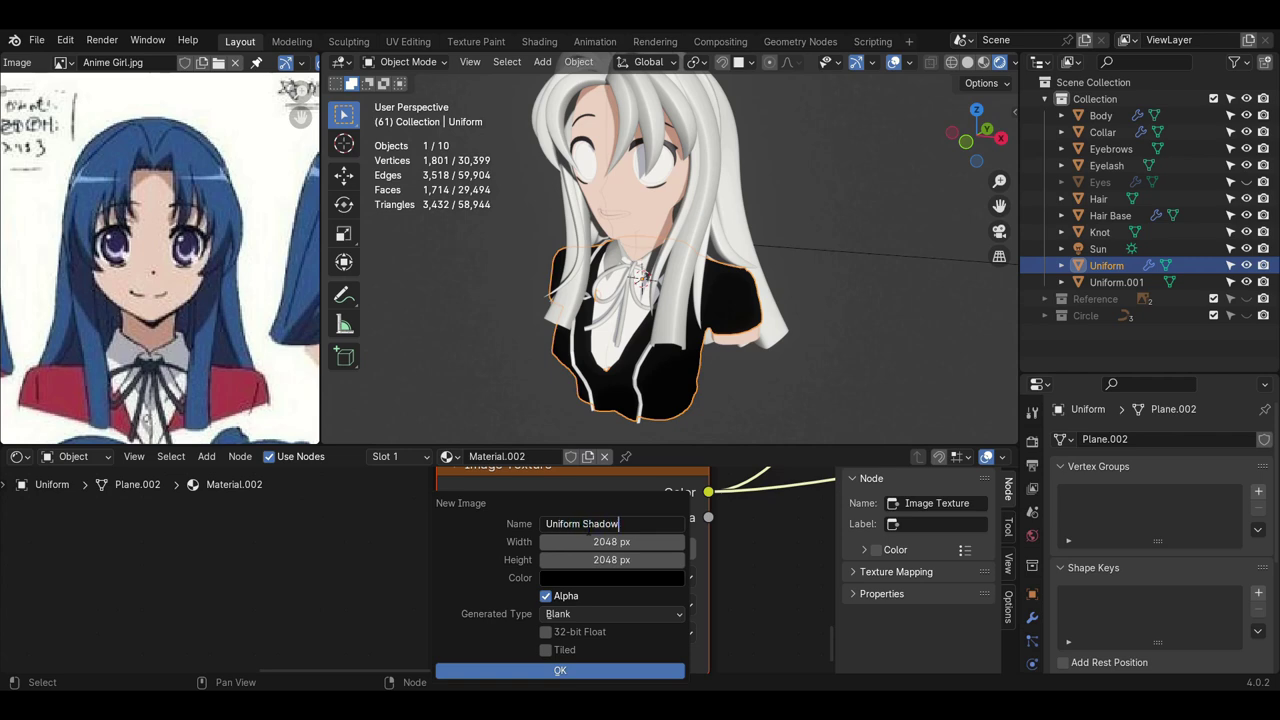
click(593, 671)
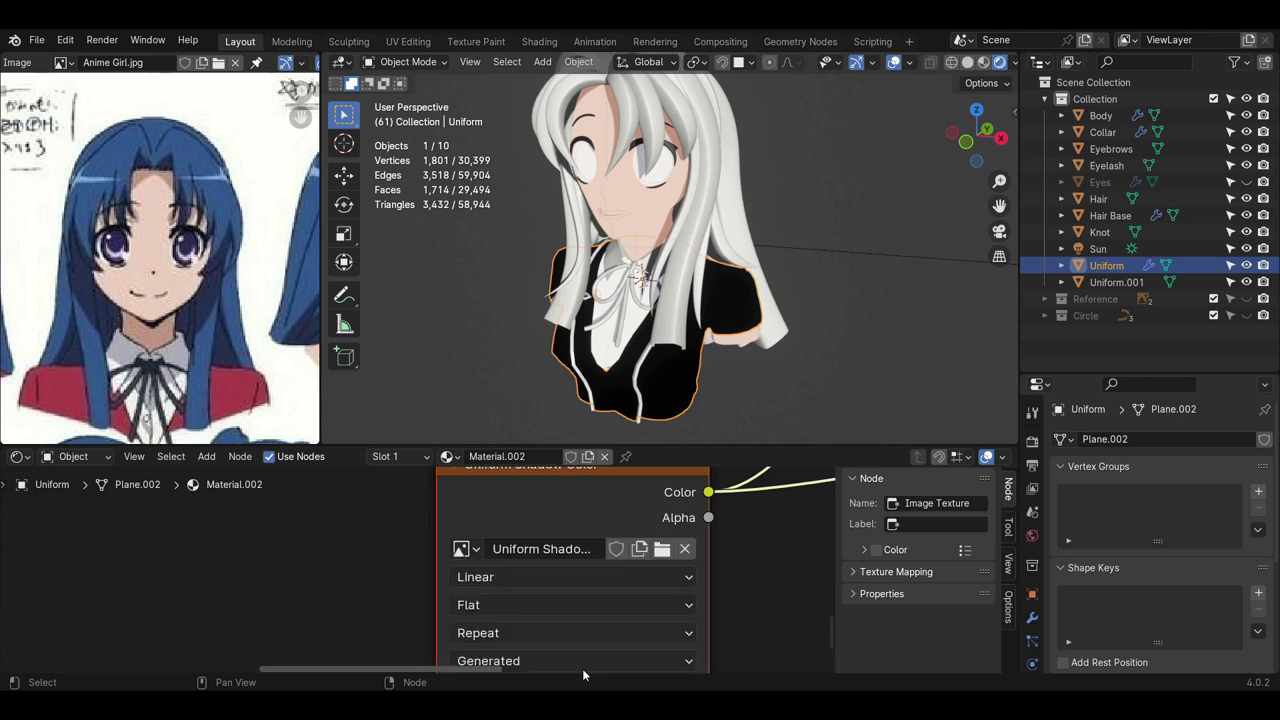
scroll(603, 554, down, 3)
scroll(643, 579, up, 2)
scroll(505, 597, down, 2)
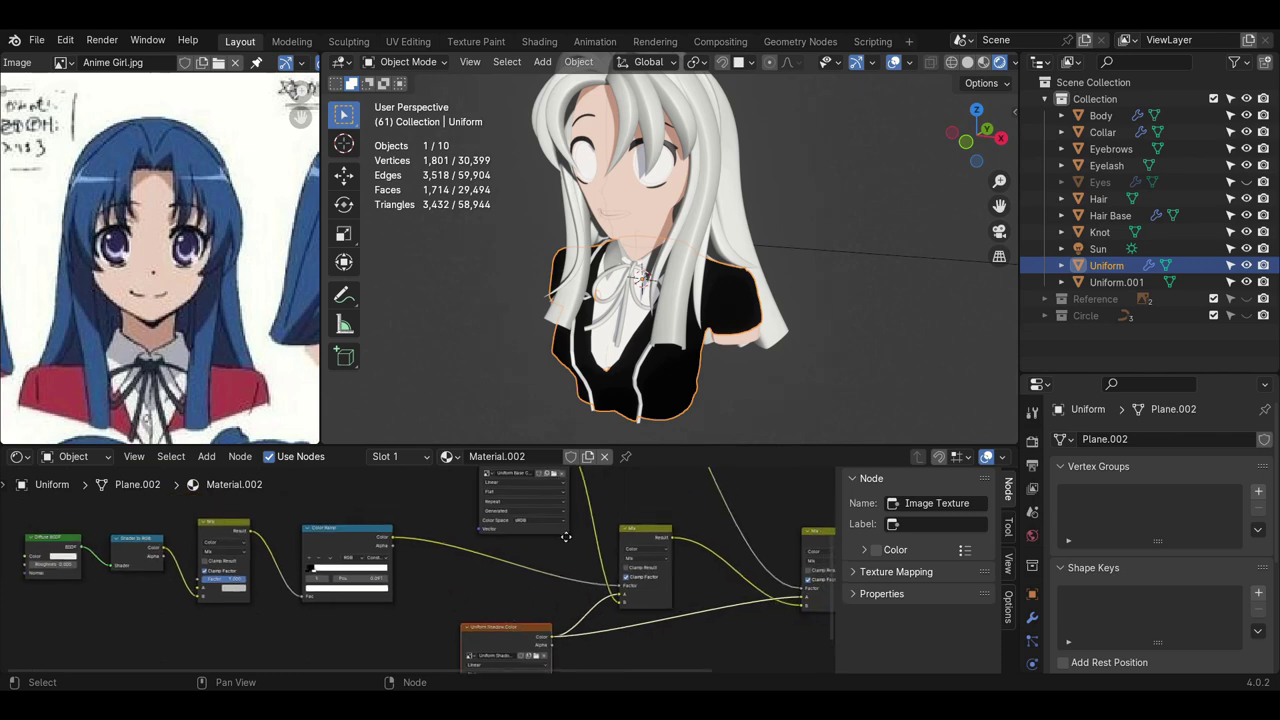
- Put the Uniform in Texture Paint mode and fill Uniform Base Color with the red sampled from the reference jacket
middle_drag(600, 300, 521, 303)
click(522, 308)
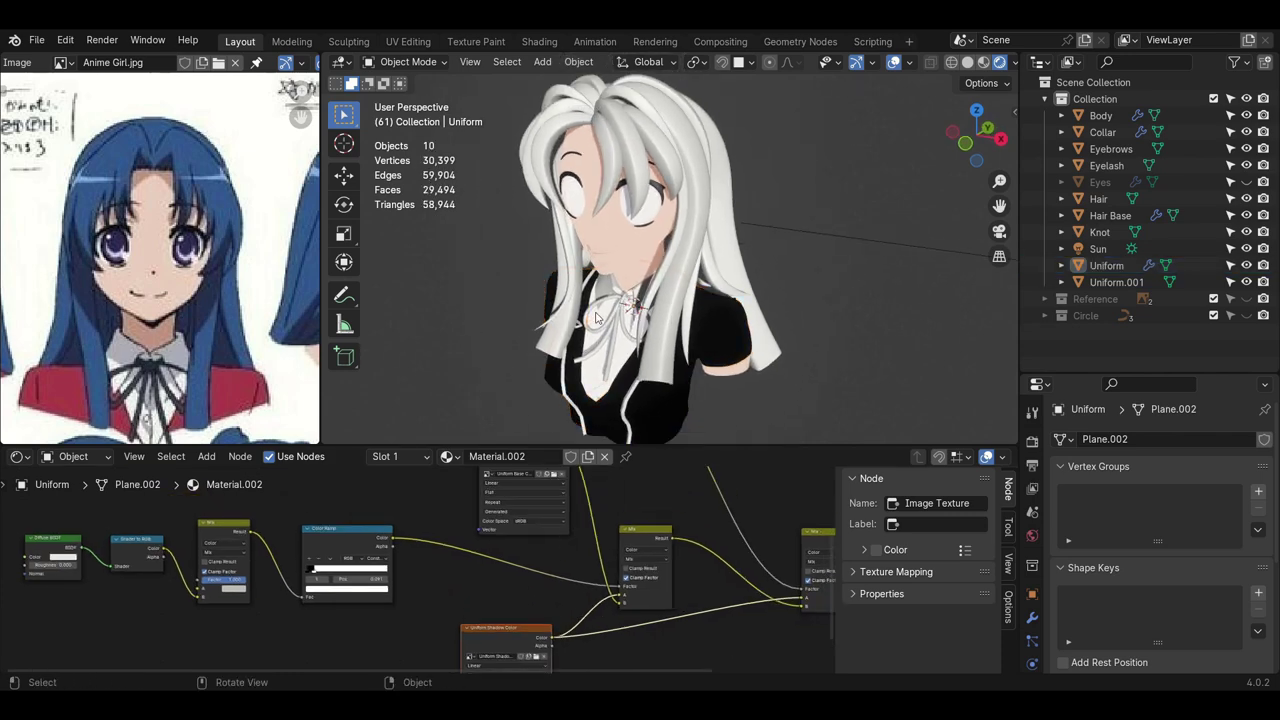
click(716, 316)
click(432, 62)
click(416, 172)
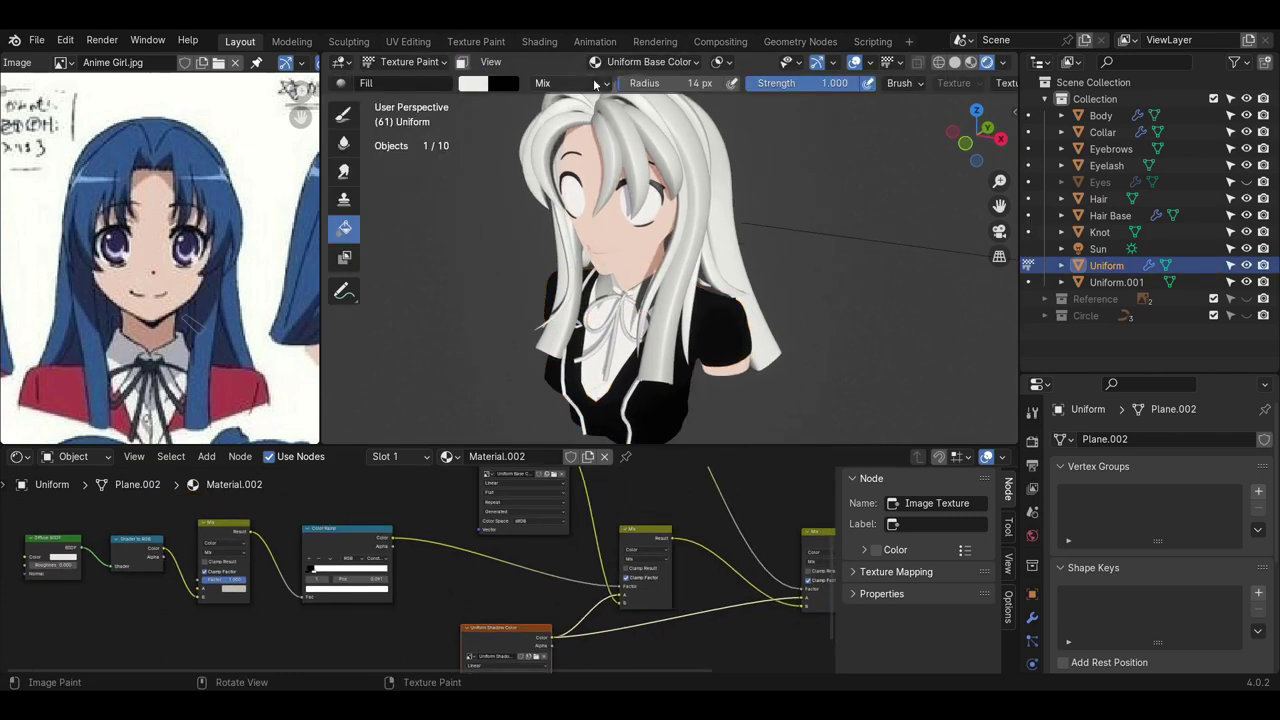
click(645, 62)
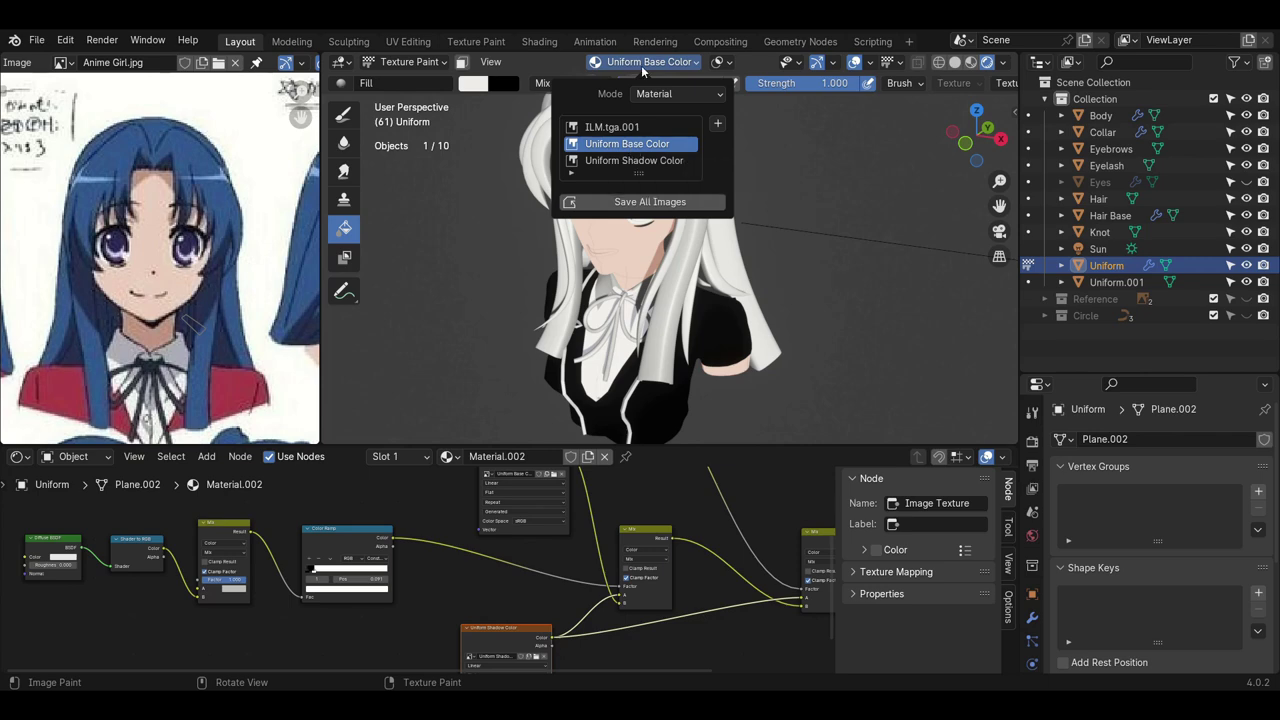
click(484, 87)
click(626, 296)
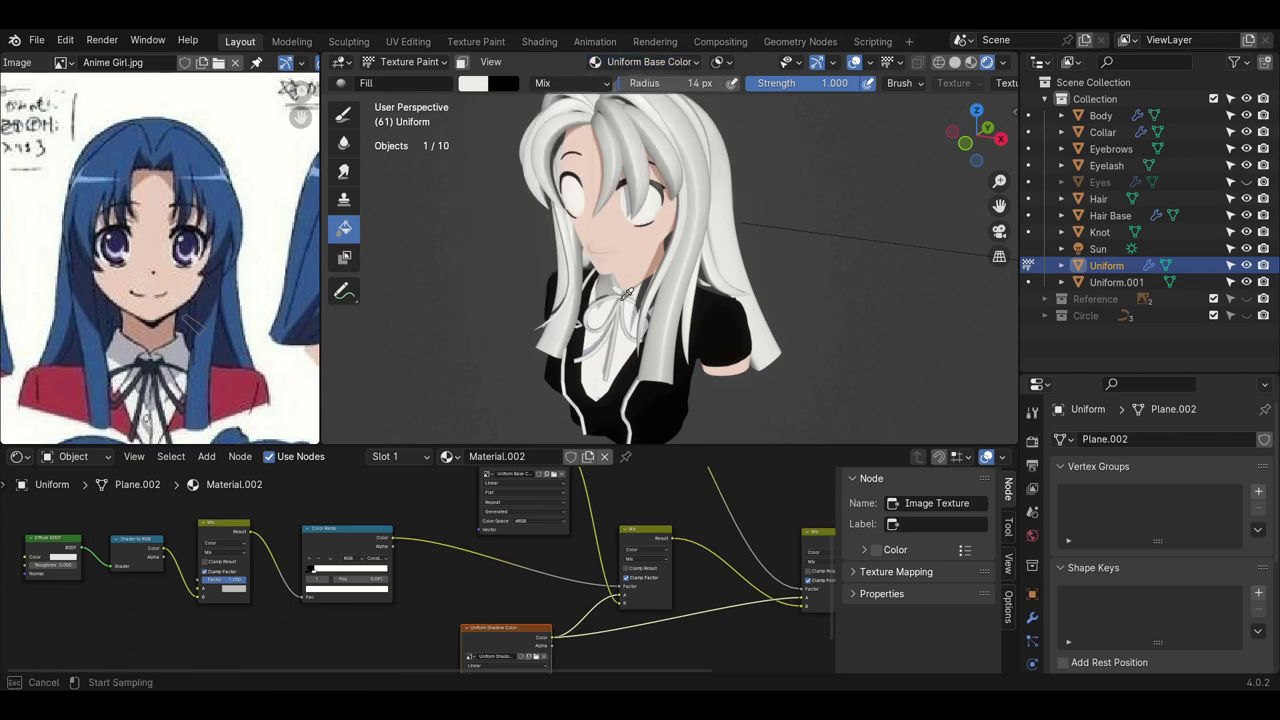
click(238, 392)
click(663, 340)
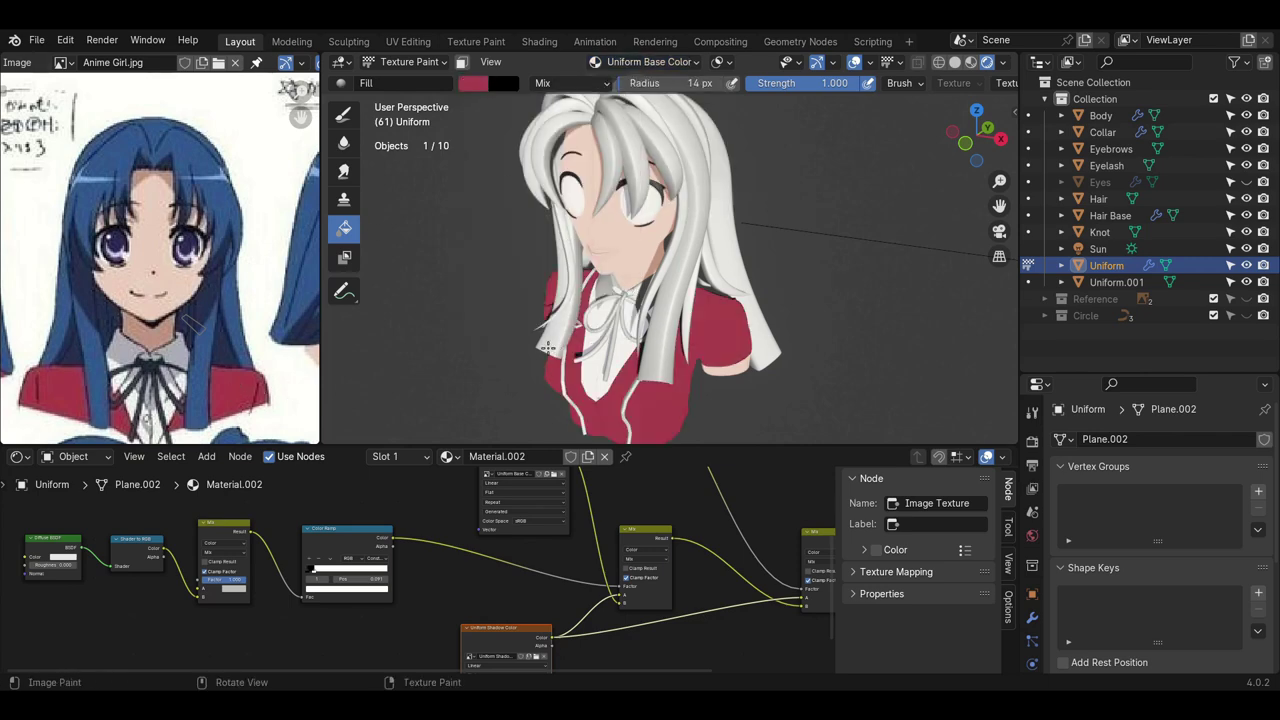
middle_drag(663, 340, 509, 135)
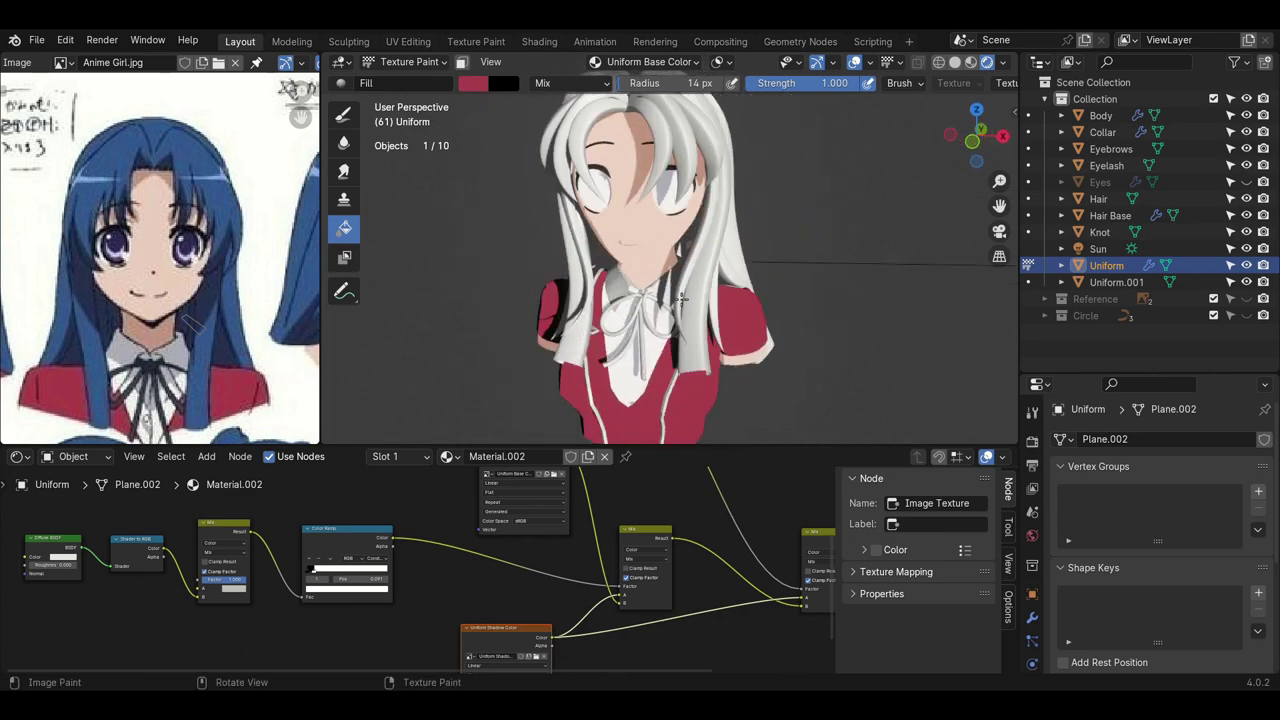
- Make Uniform Shadow Color the active paint texture, sample the reference jacket's red and find the shaded jacket on the open-mouthed head
scroll(682, 299, down, 1)
middle_drag(682, 299, 708, 310)
click(635, 65)
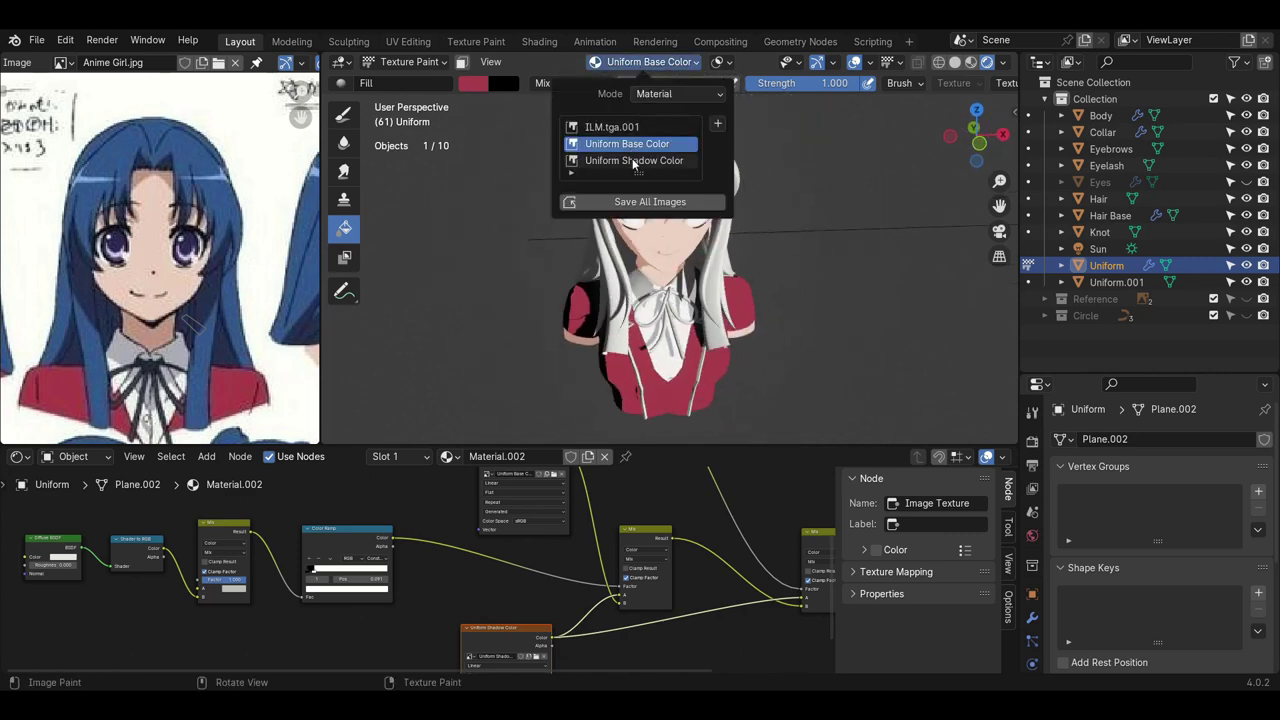
click(634, 161)
click(473, 83)
click(622, 288)
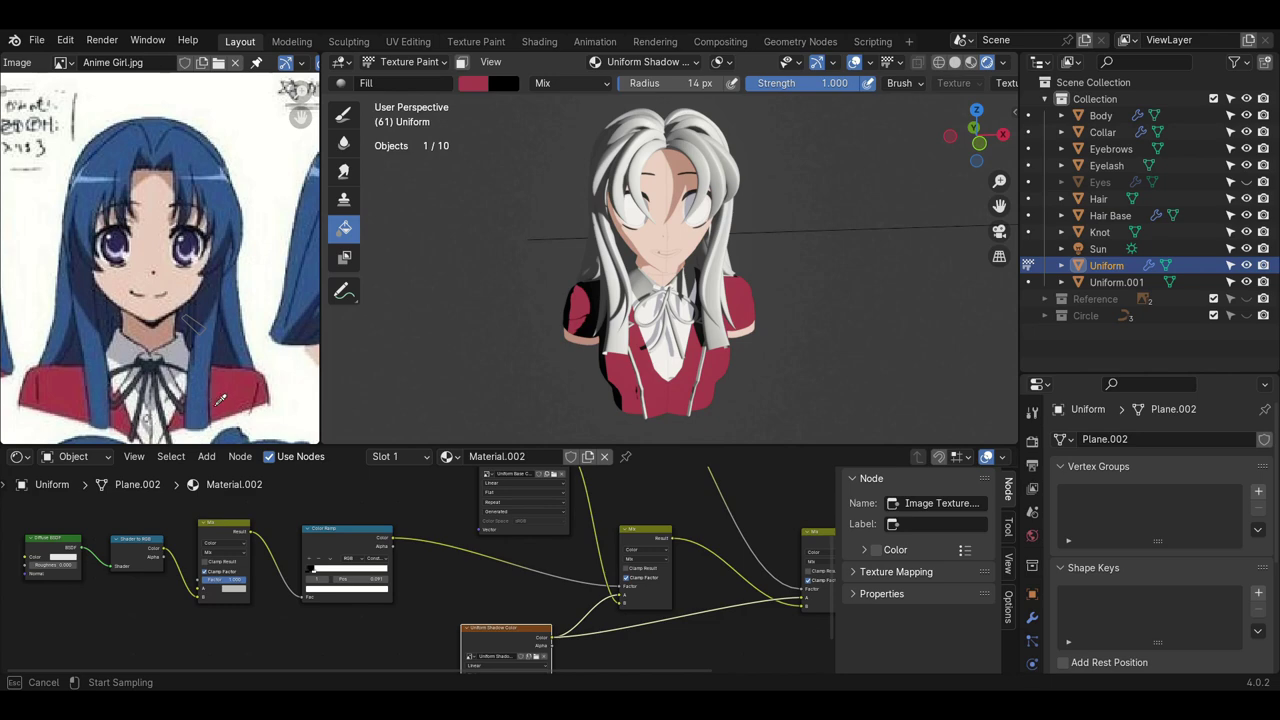
click(220, 361)
scroll(220, 361, down, 3)
scroll(269, 232, up, 6)
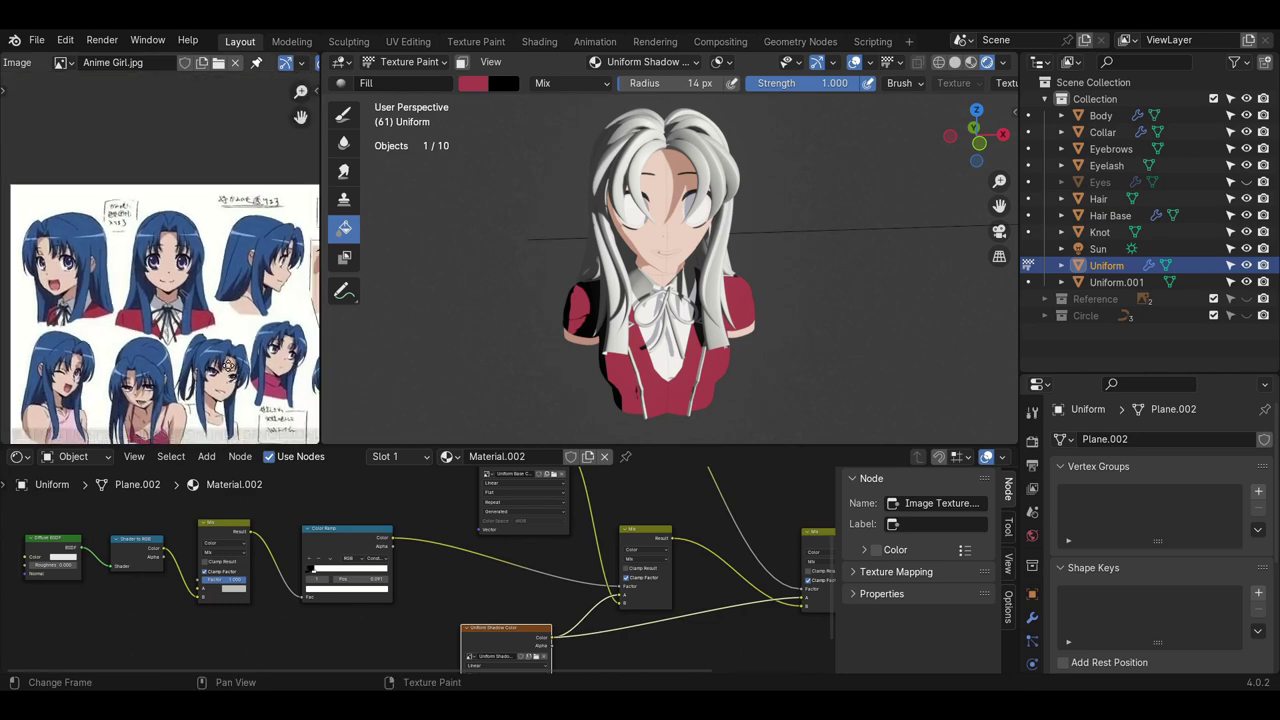
- Sample the dark red jacket shade from the reference, fill Uniform Shadow Color with it and darken the shade slightly
click(477, 86)
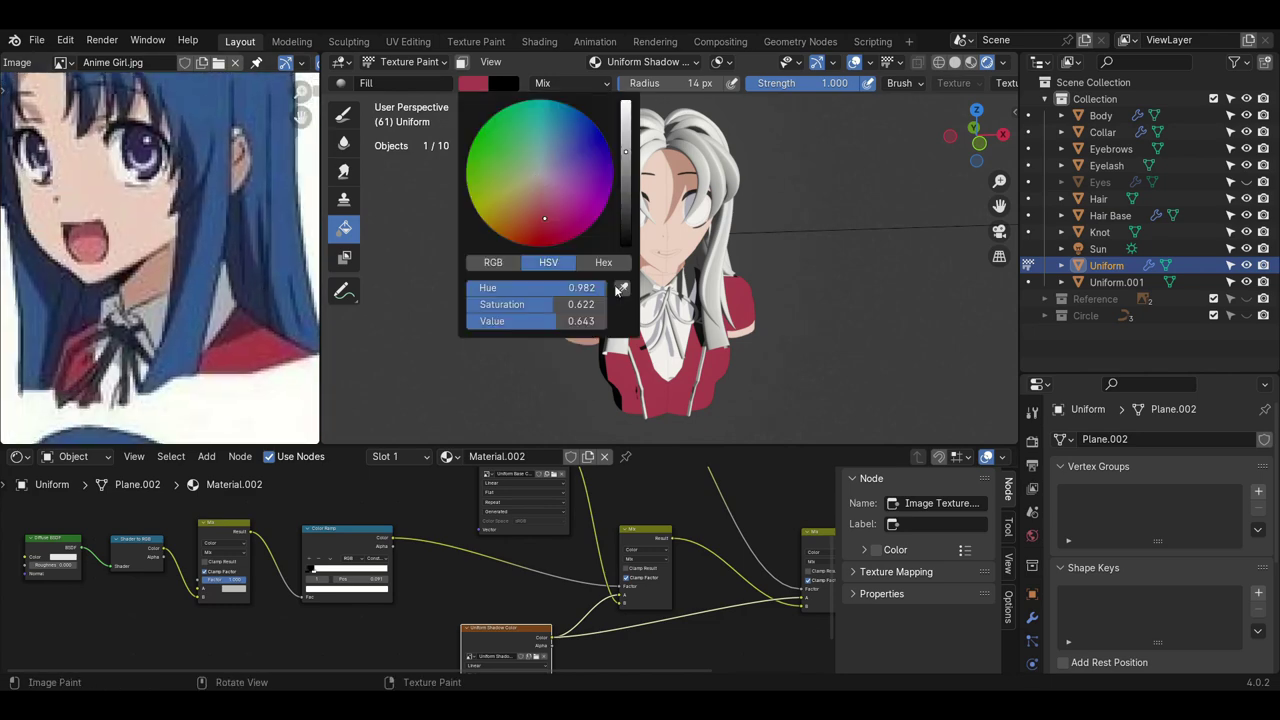
click(620, 291)
click(244, 326)
middle_drag(708, 335, 668, 320)
click(487, 86)
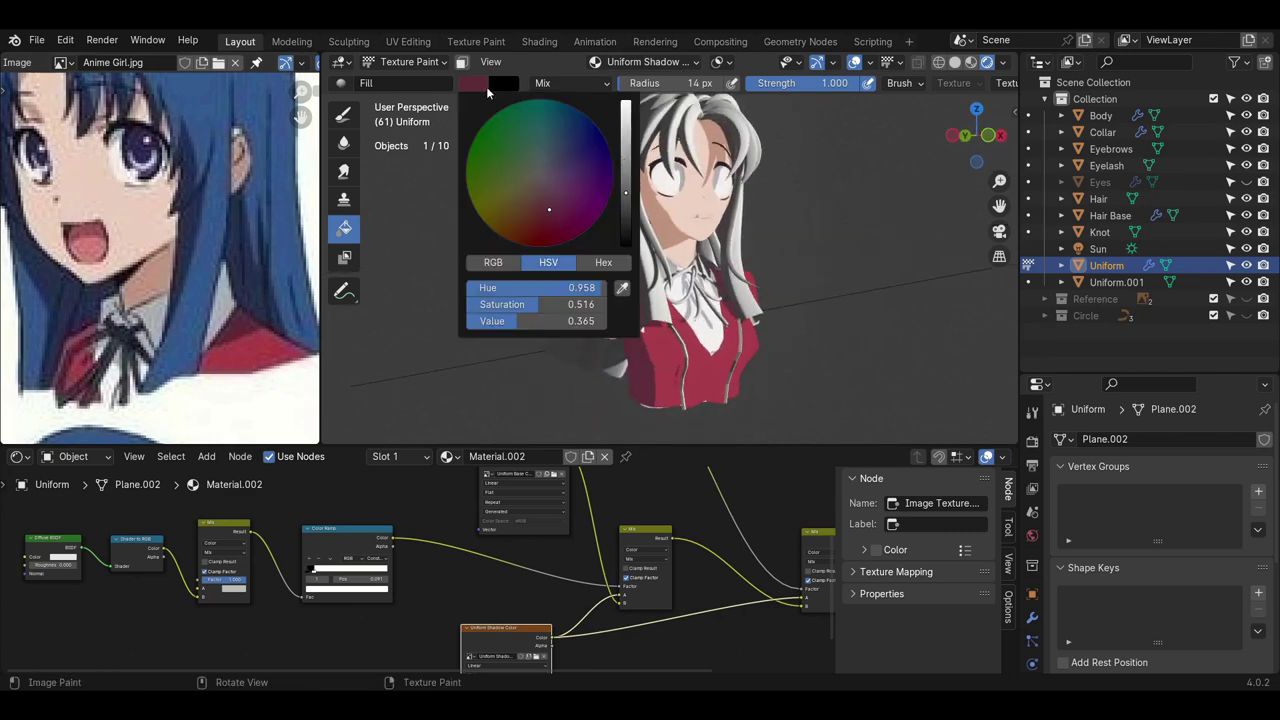
drag(627, 198, 627, 202)
middle_drag(684, 352, 664, 330)
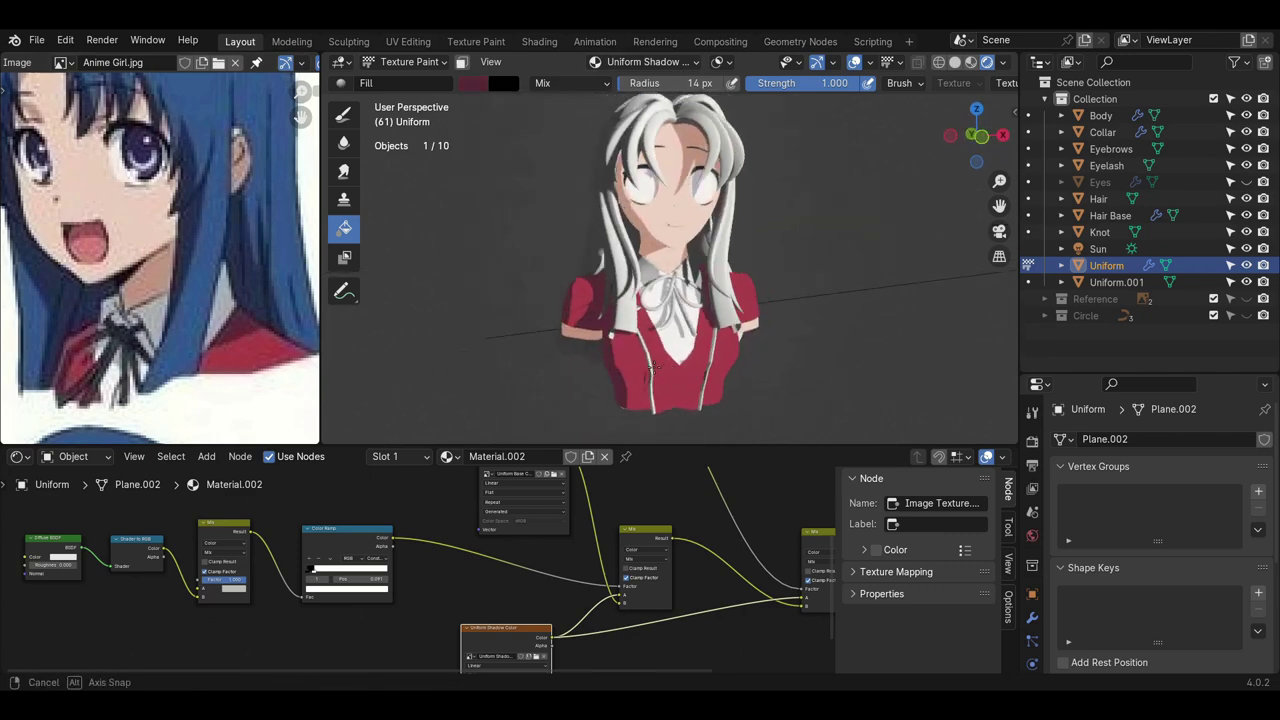
- Make Uniform Base Color active again and refill the uniform with a newly sampled, lighter red
click(656, 64)
click(629, 140)
middle_drag(629, 140, 502, 110)
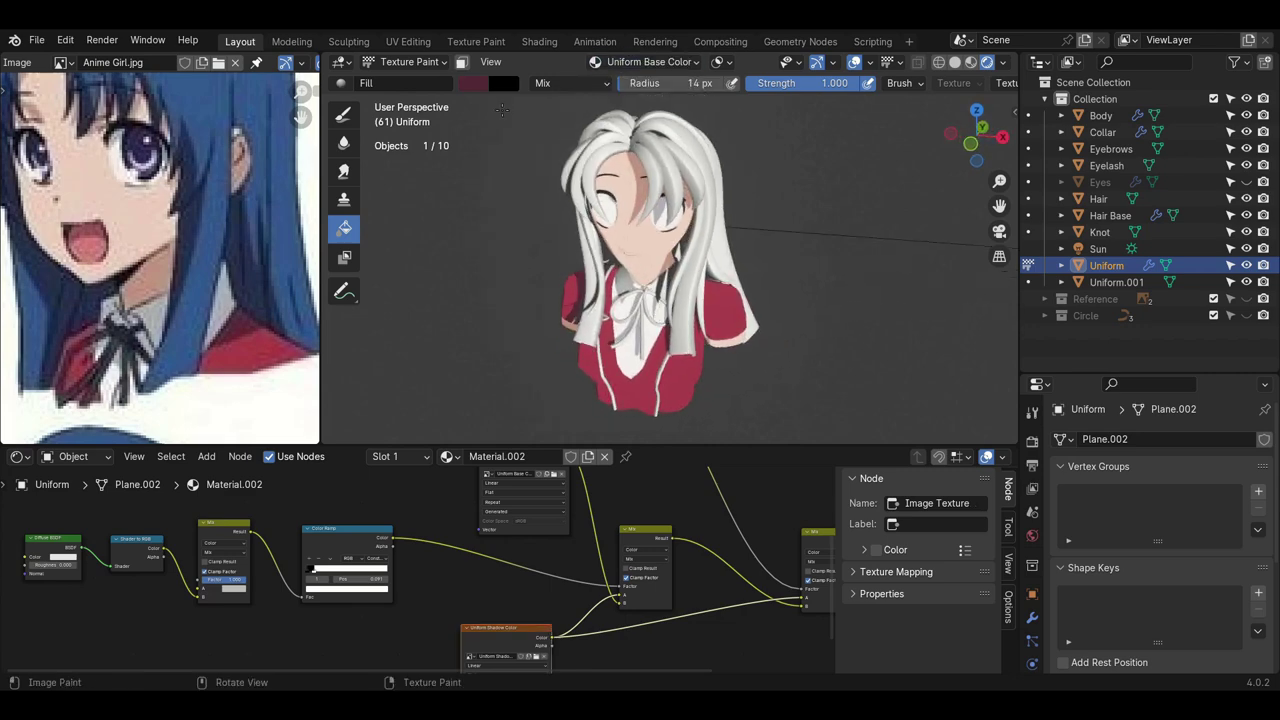
click(476, 87)
click(622, 290)
click(744, 318)
- Raise the saturation of the red paint color, refill the uniform's base color and compare the bust with the reference
click(475, 87)
ctrl+scroll(545, 215, up, 1)
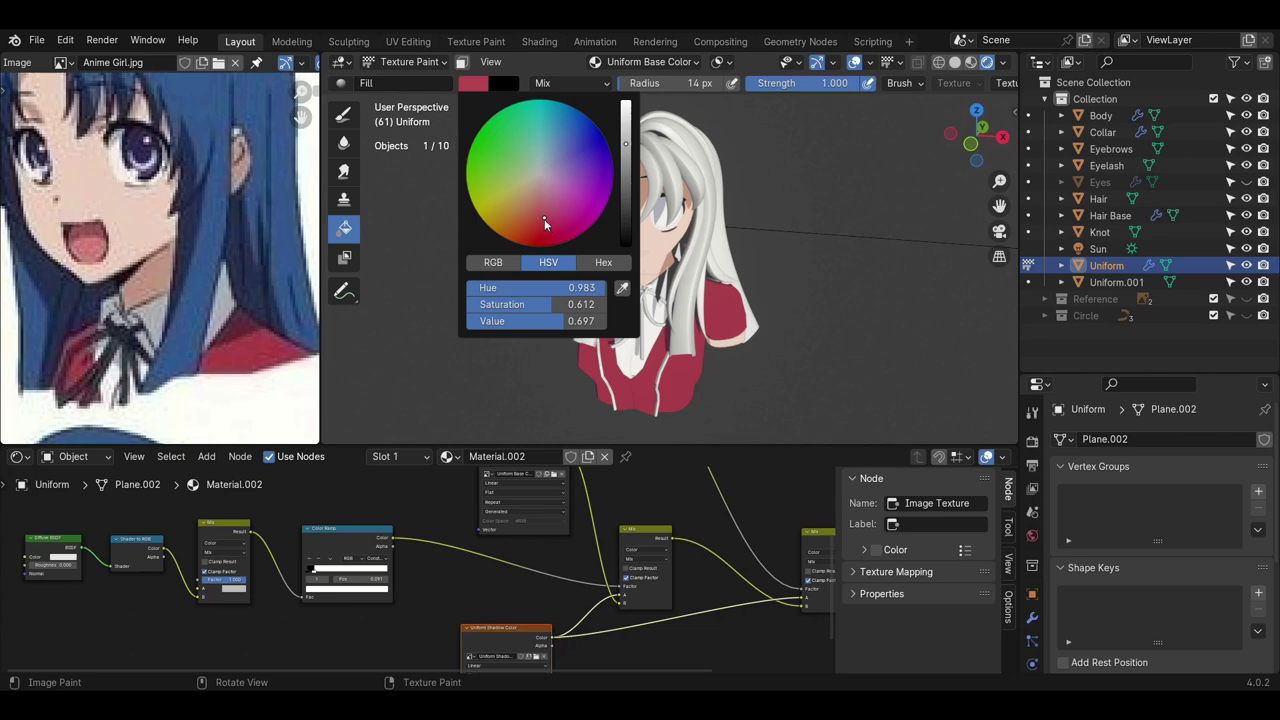
drag(558, 304, 573, 304)
click(767, 299)
scroll(769, 298, down, 5)
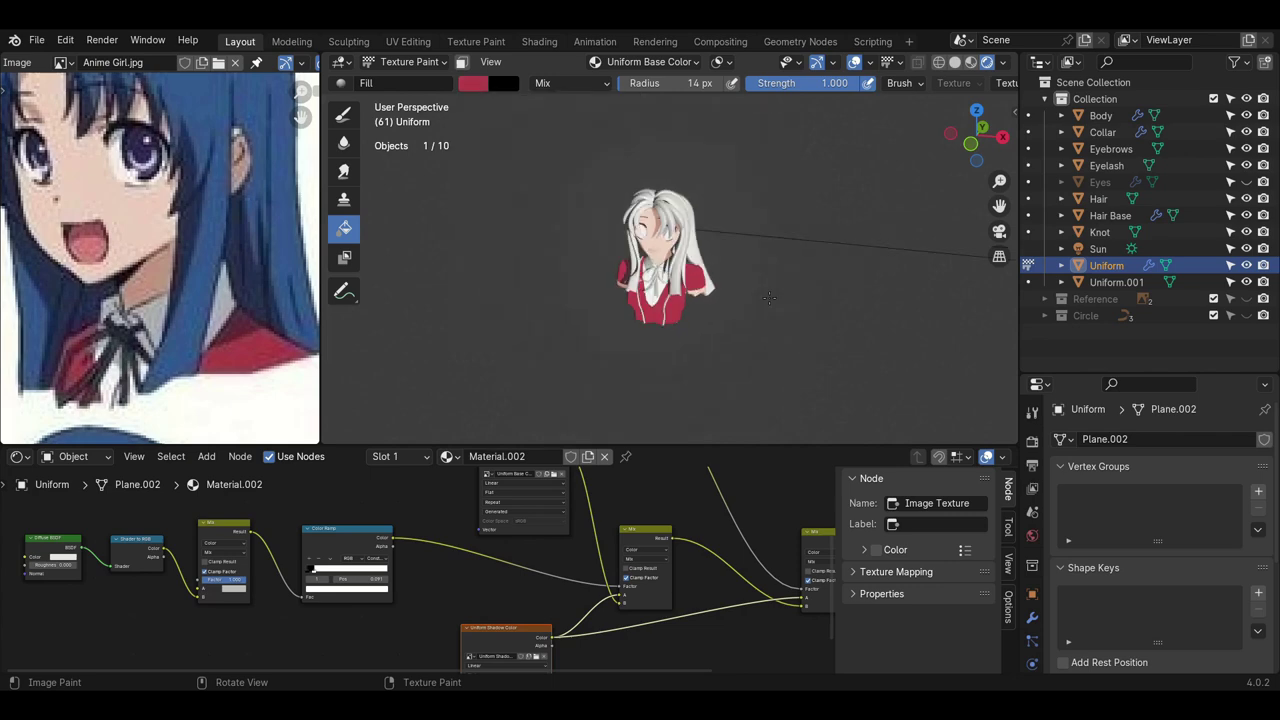
middle_drag(769, 298, 708, 318)
scroll(800, 286, up, 3)
scroll(716, 298, up, 3)
scroll(708, 318, down, 1)
scroll(115, 326, down, 6)
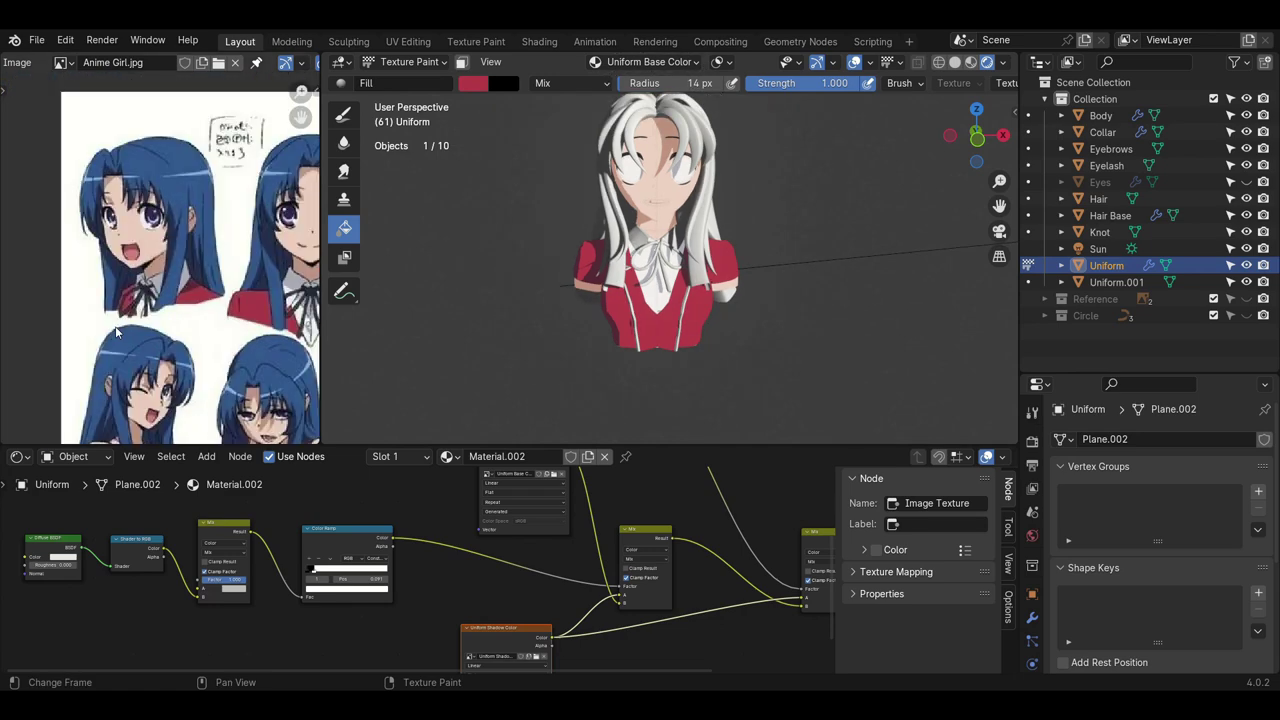
- Leave texture painting, select the collar, assign the existing Material to it and make that material a single-user copy
middle_drag(208, 378, 190, 372)
scroll(678, 315, up, 3)
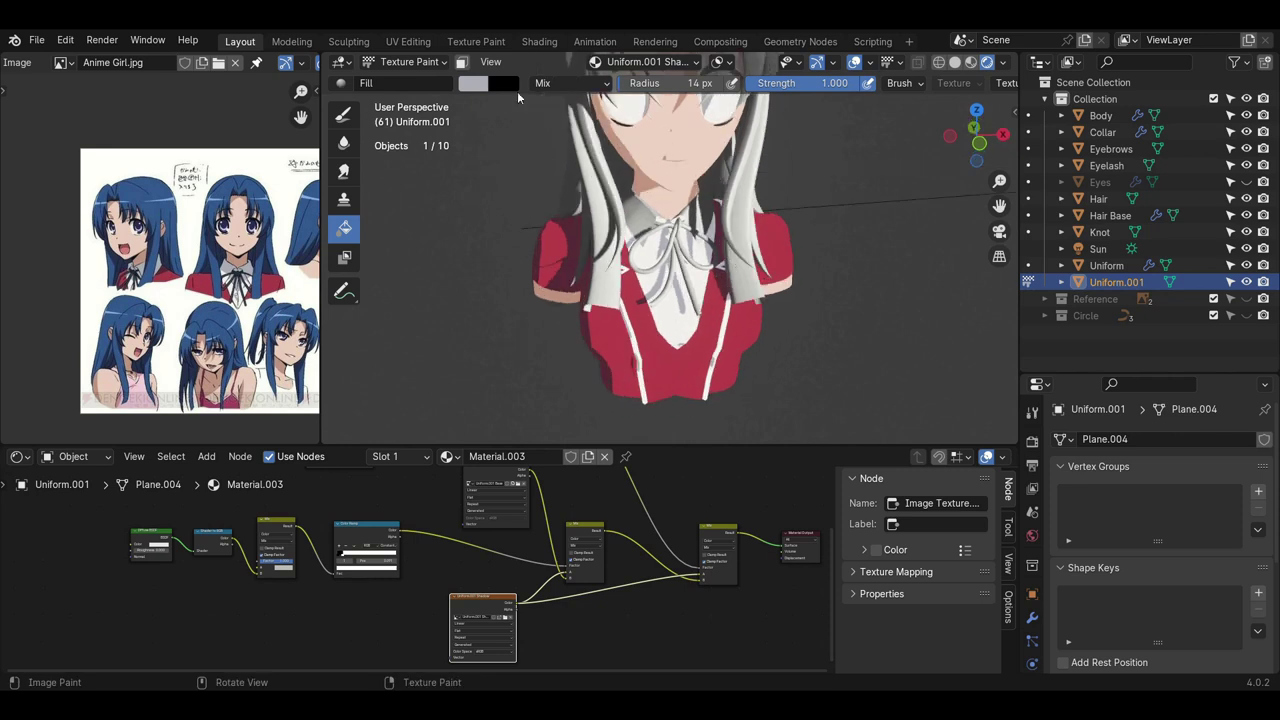
click(412, 63)
click(430, 80)
click(690, 218)
middle_drag(833, 288, 858, 286)
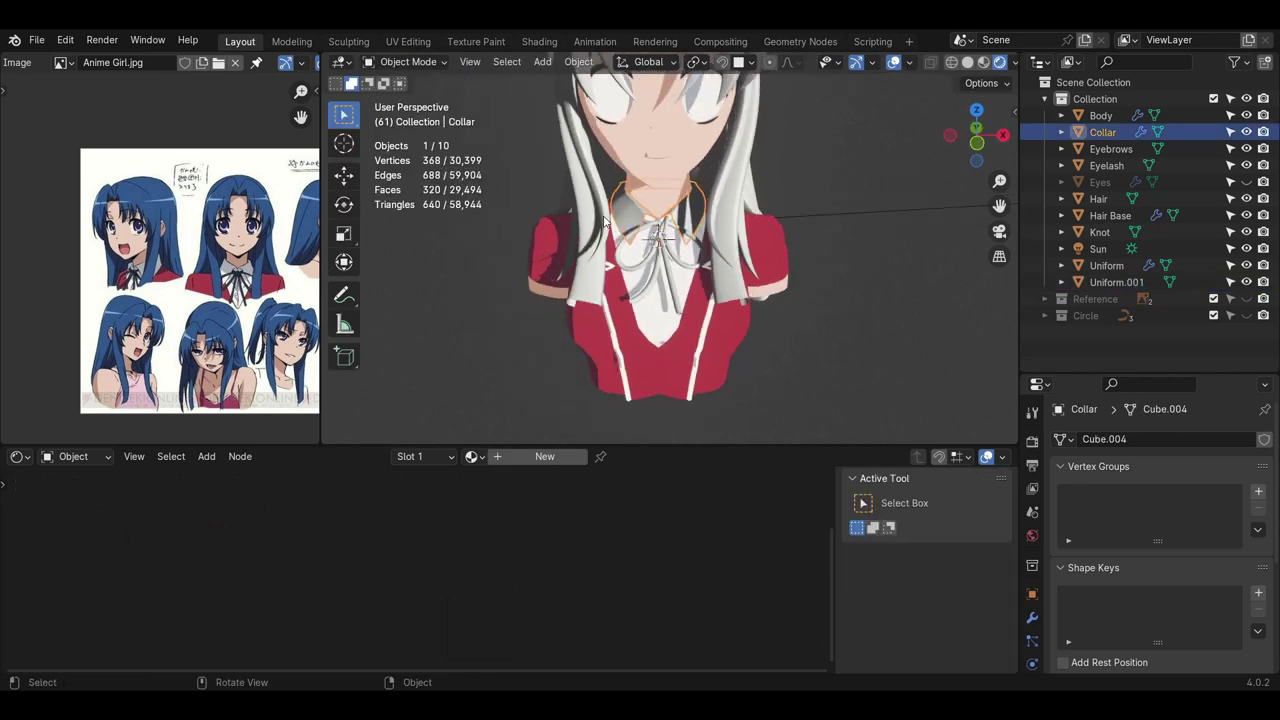
click(817, 304)
click(686, 214)
click(471, 456)
click(503, 482)
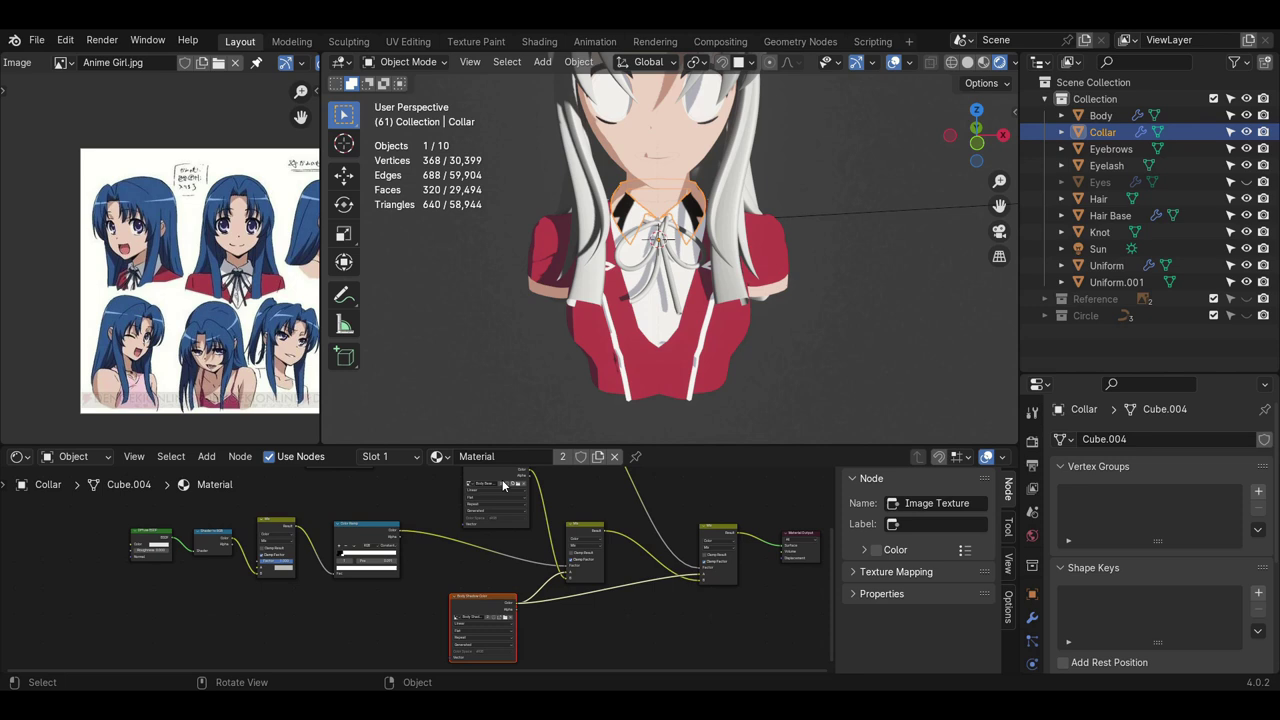
click(598, 457)
- Replace the base color image in the collar's material with a new 2048 px image named Collar Base
scroll(530, 564, down, 3)
scroll(530, 548, up, 9)
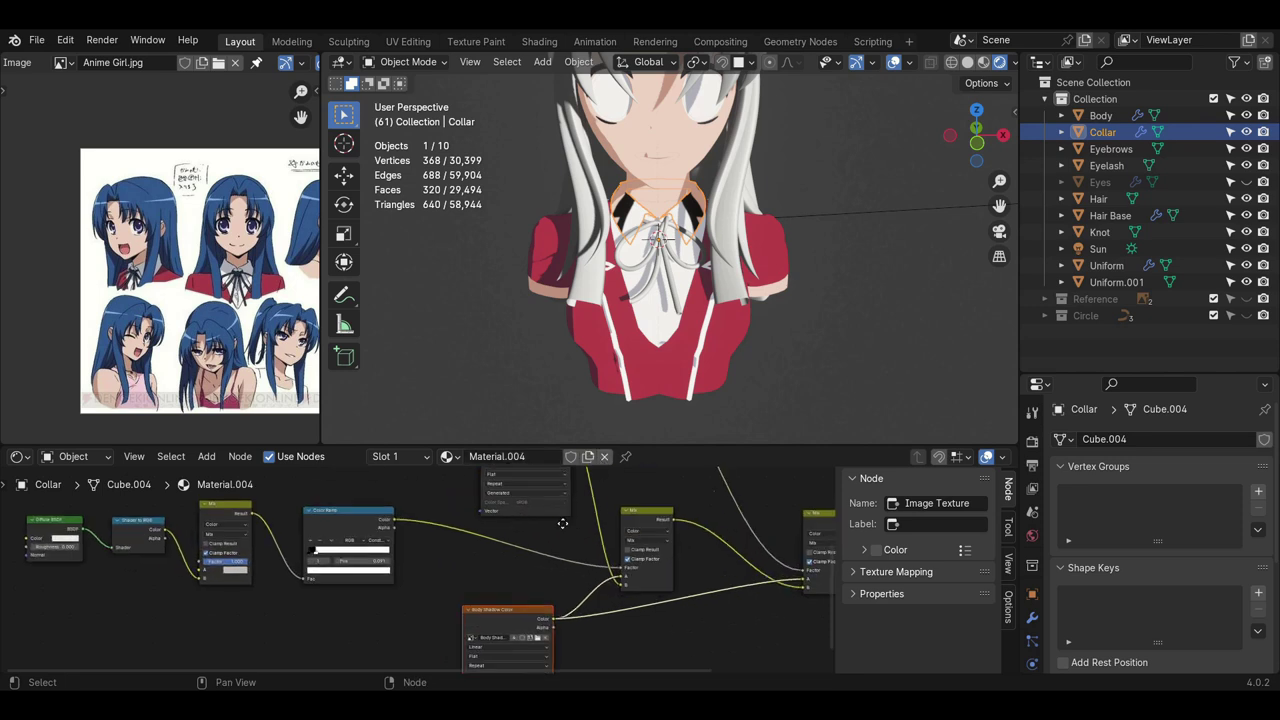
middle_drag(563, 521, 522, 597)
click(551, 547)
click(490, 545)
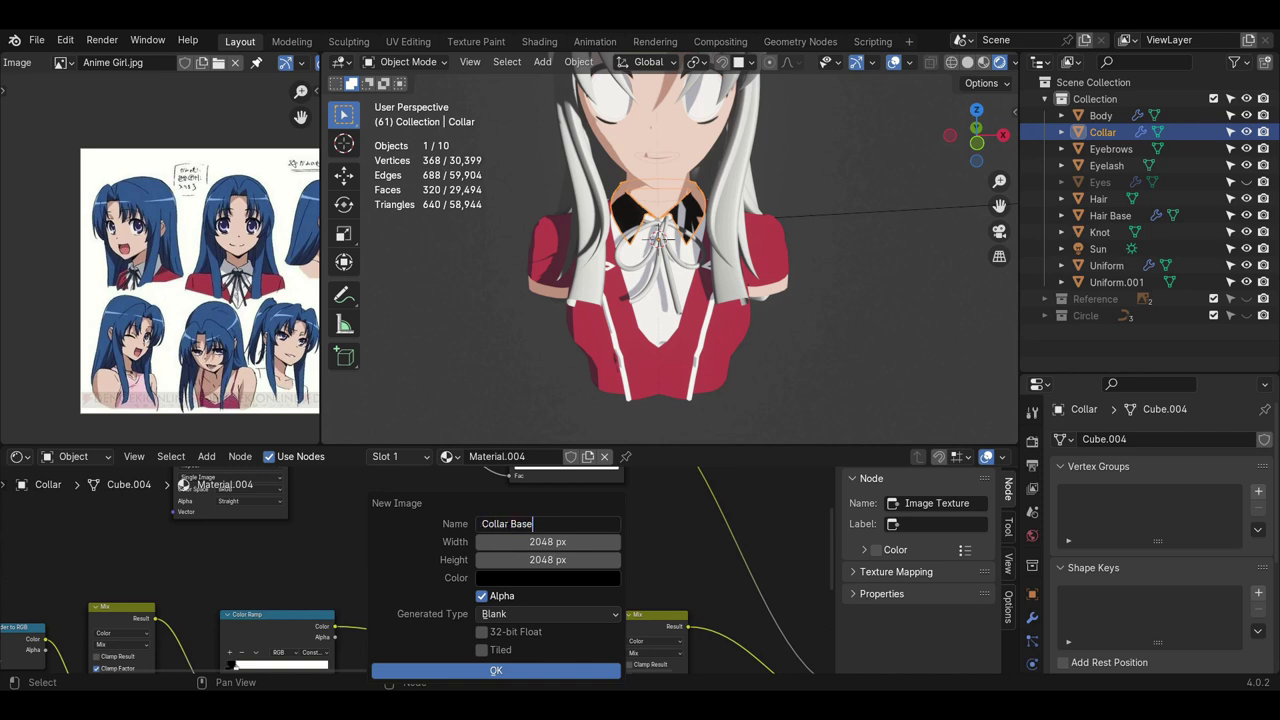
click(508, 671)
- Replace the shadow color image in the collar's material with a new 2048 px image named Collar Shadow
scroll(590, 600, down, 5)
middle_drag(620, 588, 628, 402)
scroll(480, 550, up, 7)
click(600, 538)
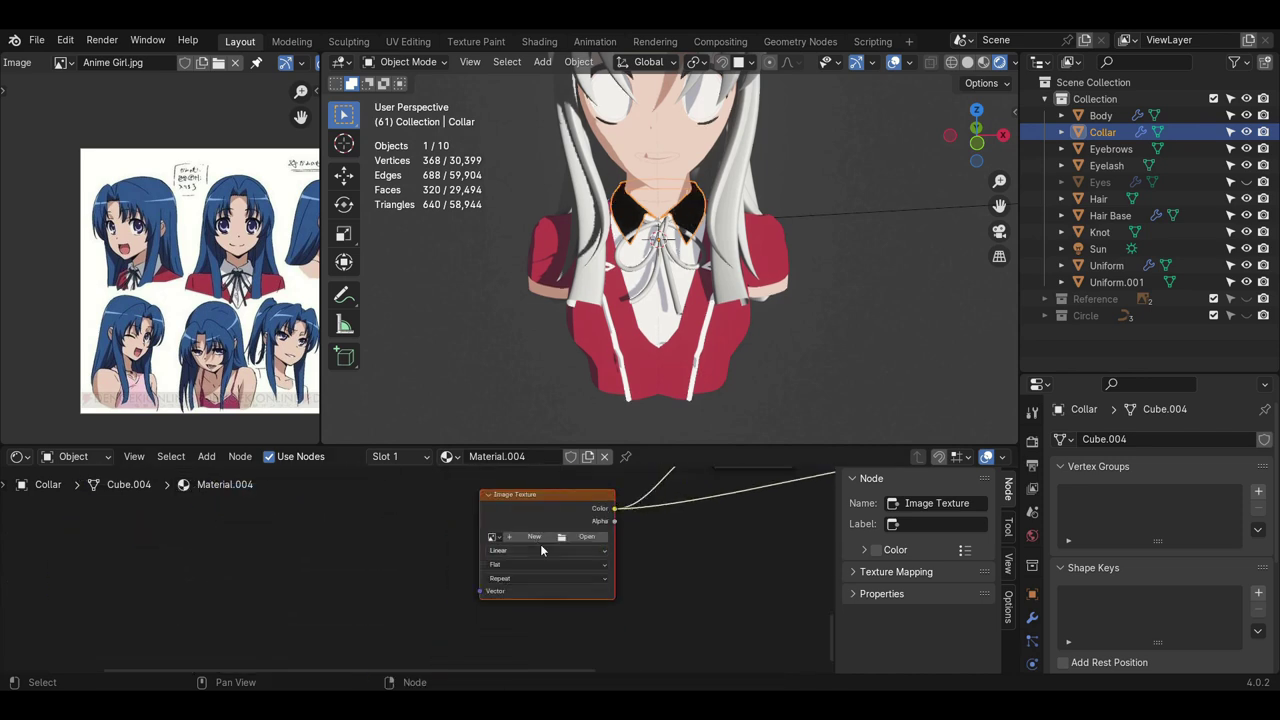
click(536, 537)
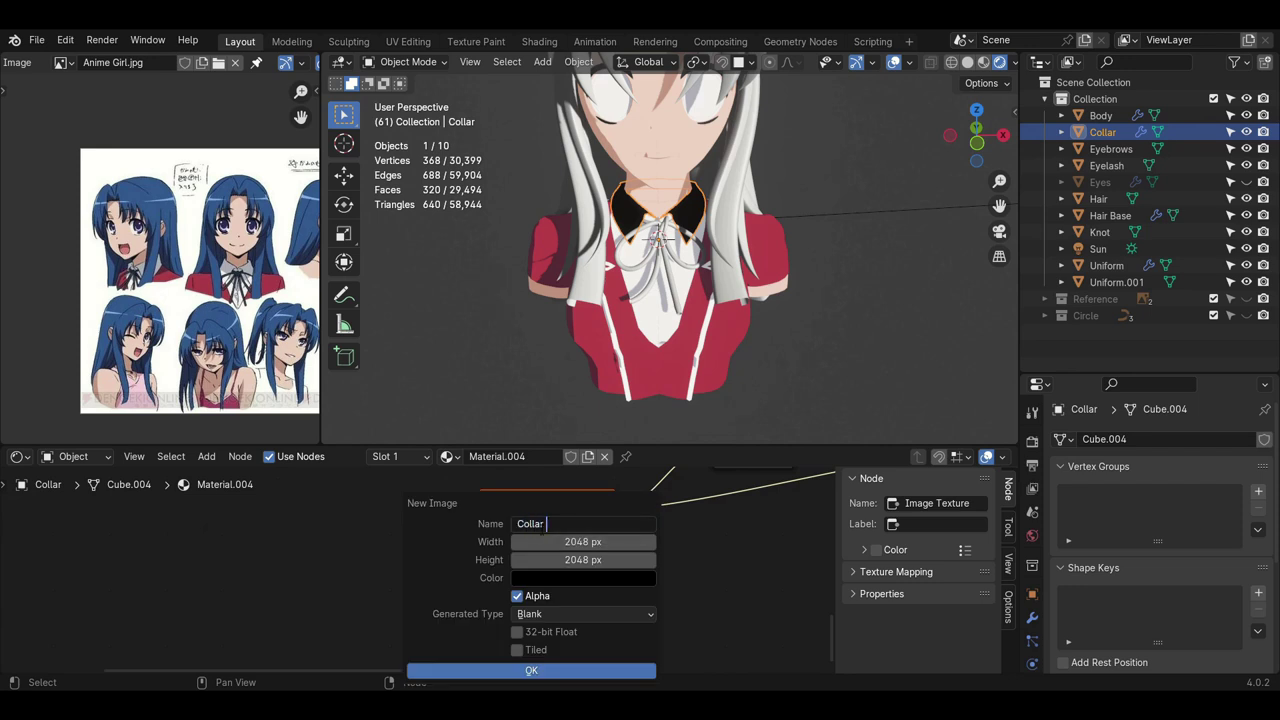
click(590, 670)
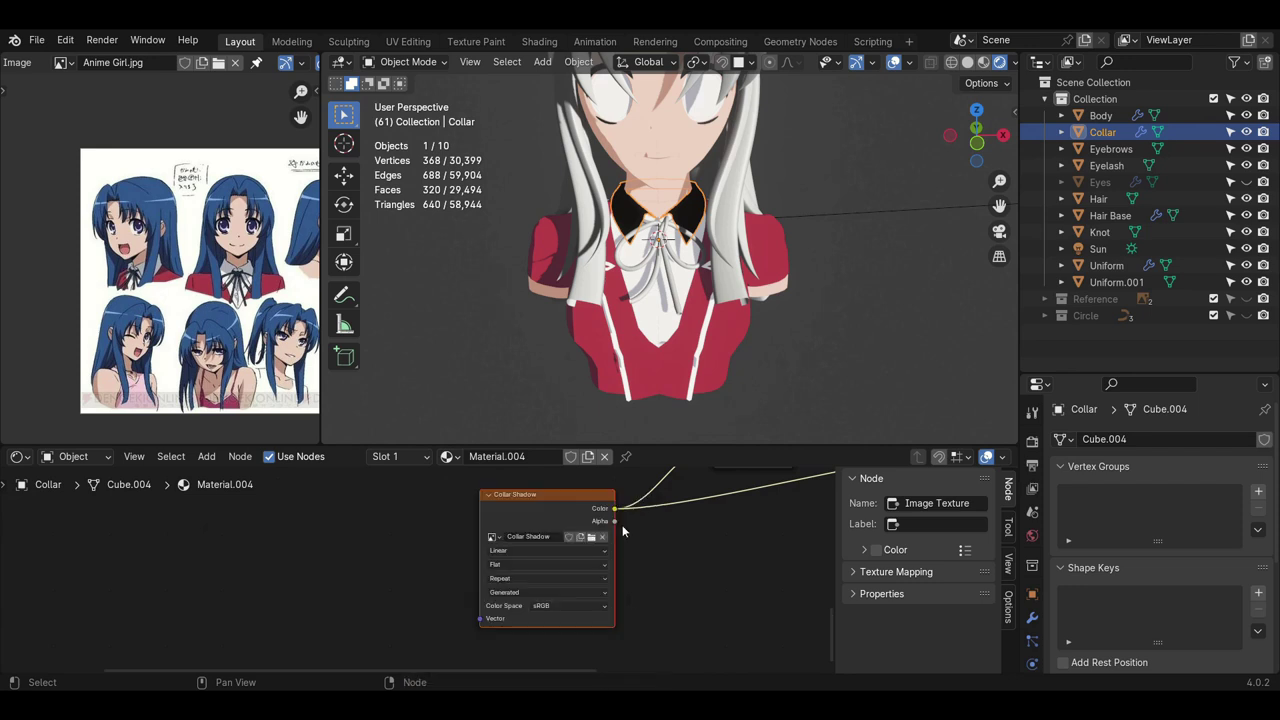
- Switch the collar to Texture Paint mode and fill its Collar Base texture with white
scroll(580, 640, down, 3)
click(408, 62)
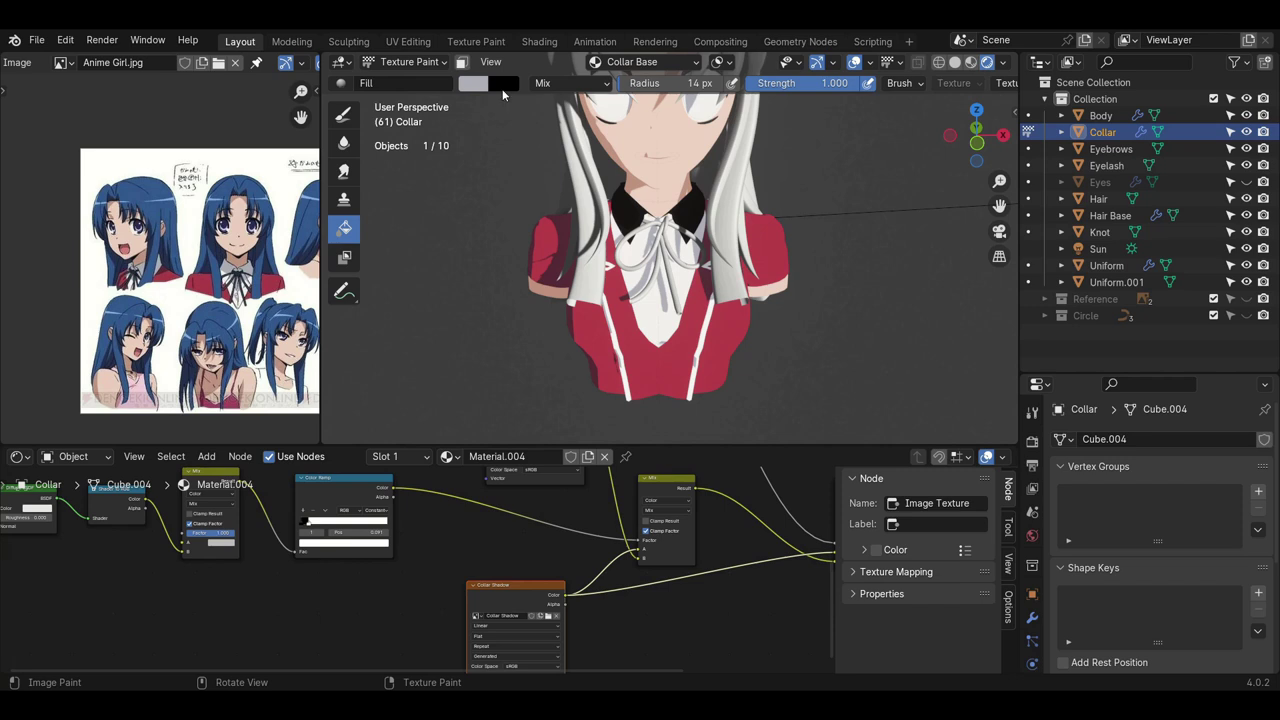
click(479, 87)
click(616, 287)
click(662, 328)
middle_drag(696, 242, 675, 244)
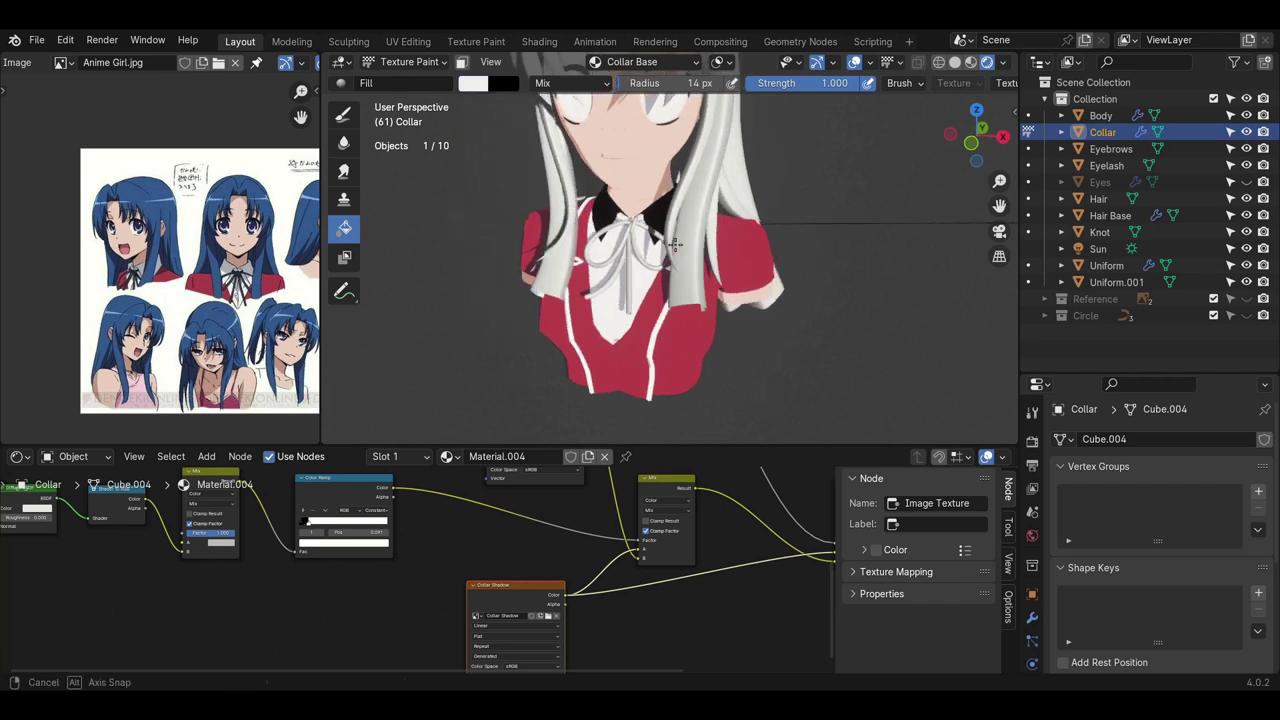
scroll(675, 243, up, 3)
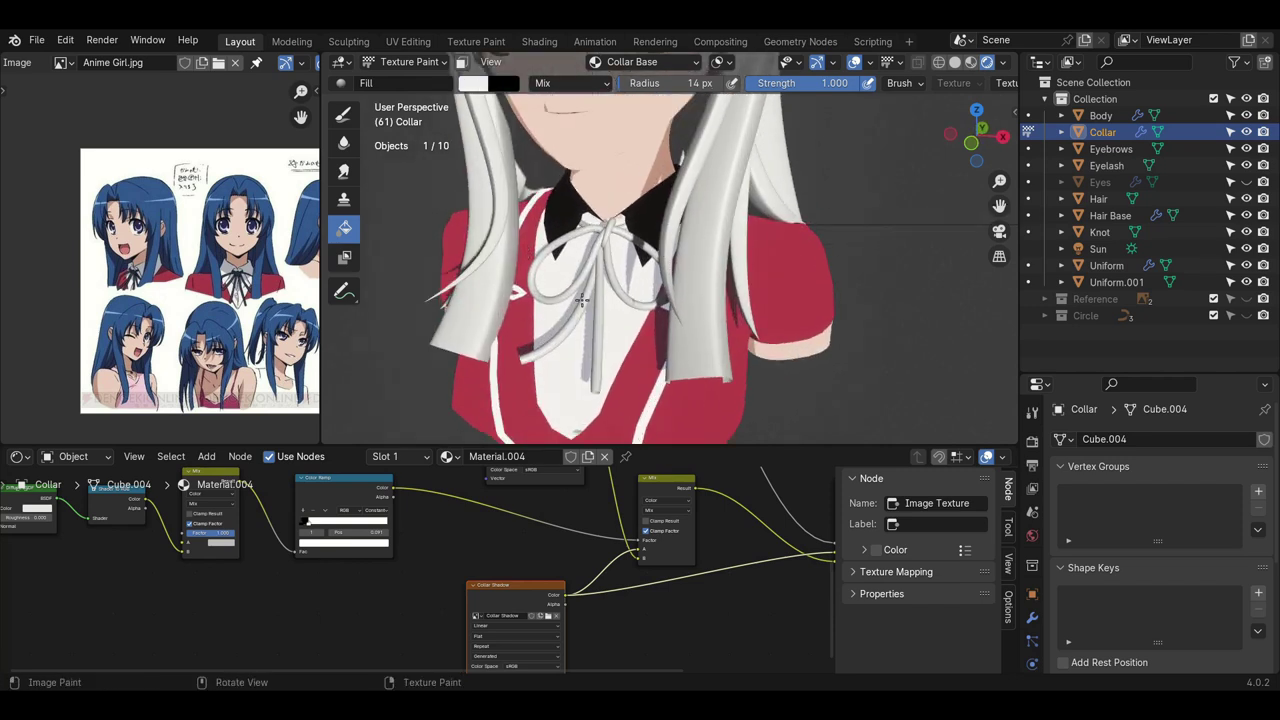
middle_drag(581, 300, 574, 281)
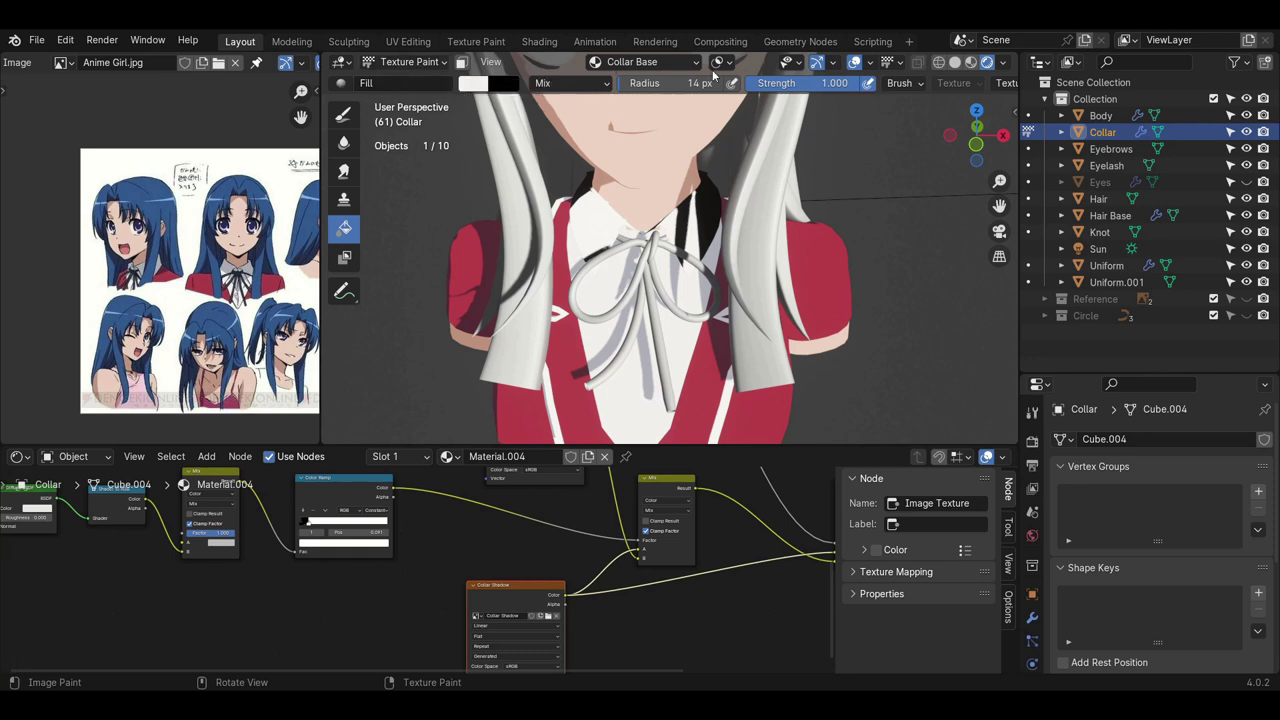
- Make Collar Shadow the active paint texture and fill it with a light lavender gray
click(640, 62)
click(620, 214)
click(476, 85)
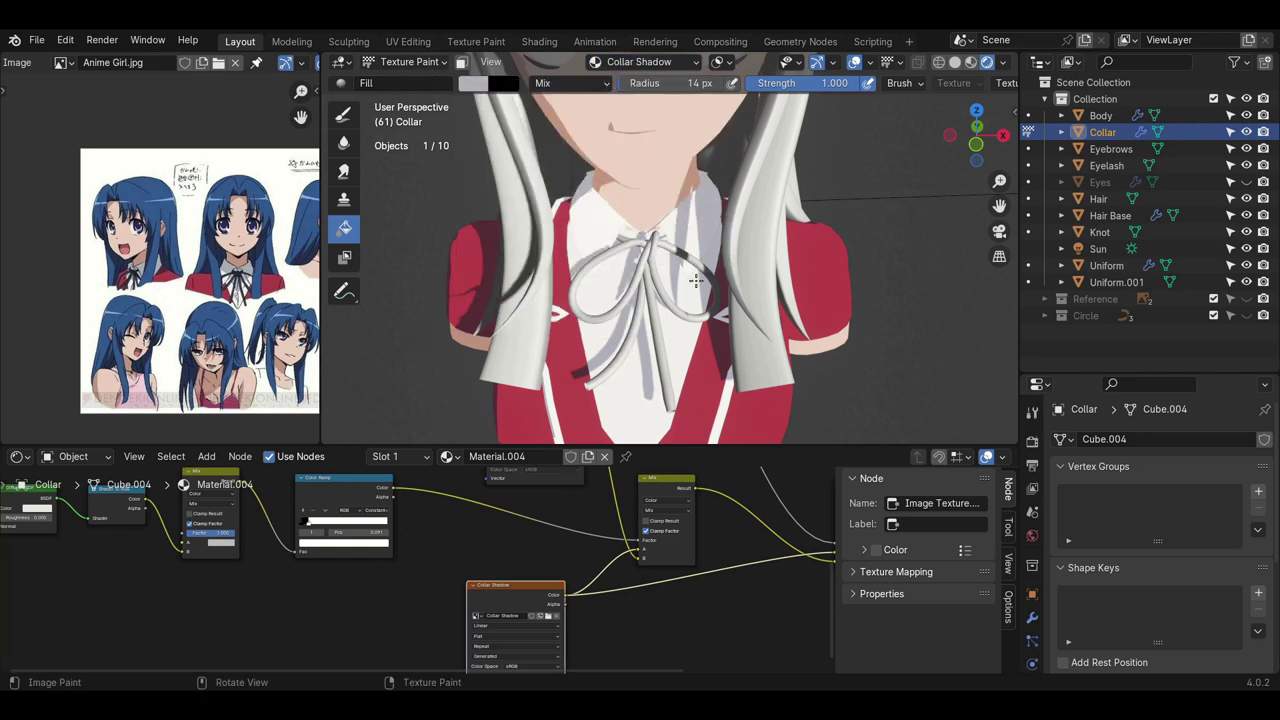
scroll(696, 281, down, 5)
- Return to Object Mode, select the body and create a material named Outline in a second material slot
click(408, 62)
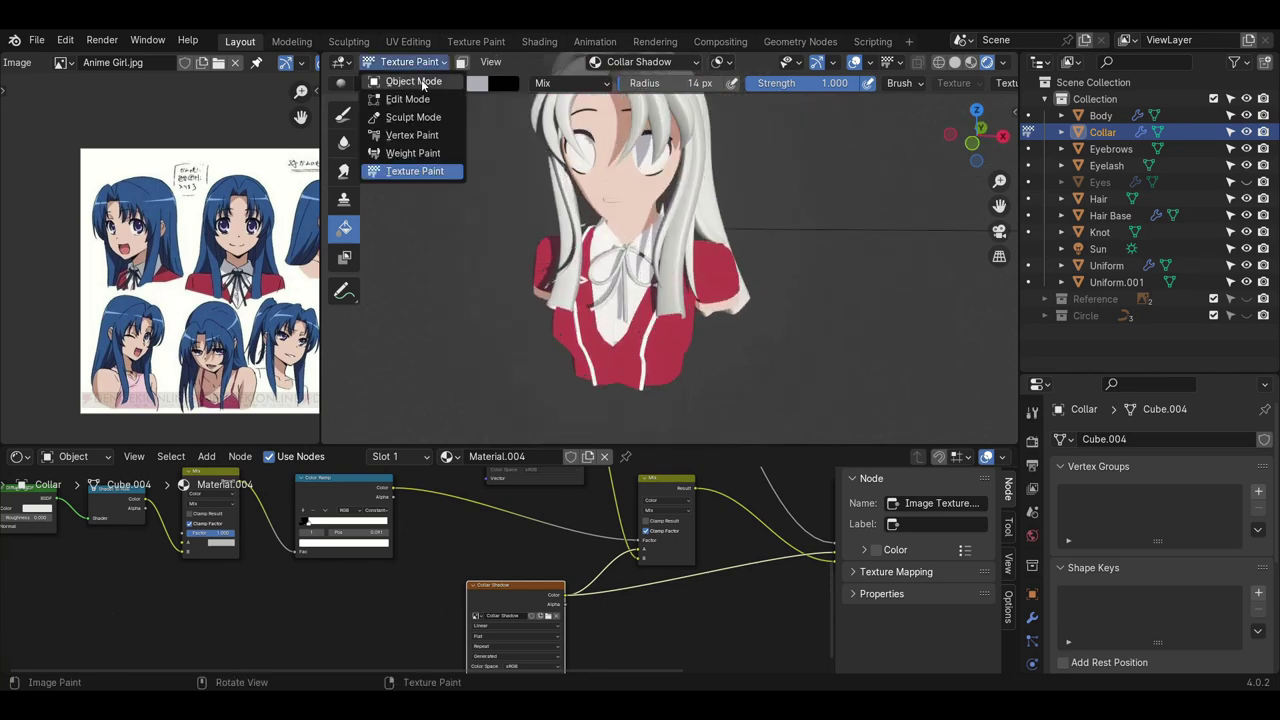
click(412, 80)
click(762, 335)
middle_drag(762, 335, 625, 292)
scroll(765, 305, up, 2)
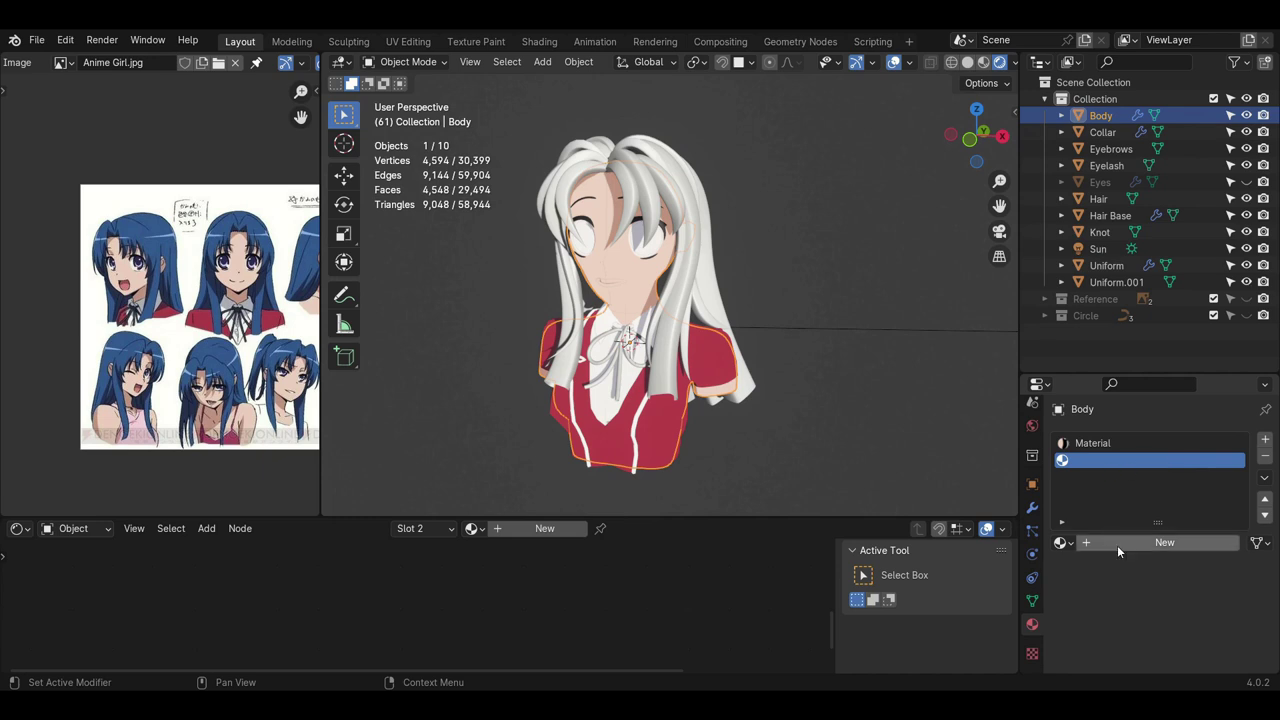
click(1118, 543)
click(1112, 542)
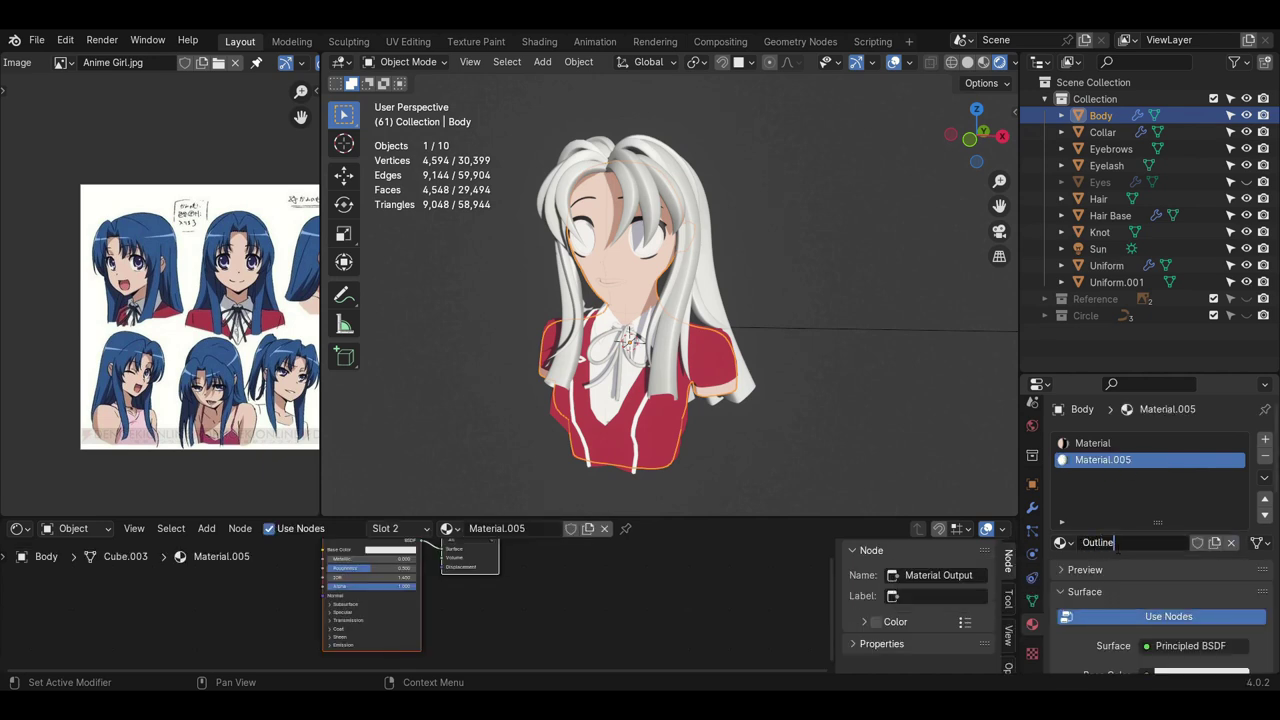
key(Return)
- Change the Outline material's surface to Emission and make its color black
scroll(1131, 517, down, 2)
click(1190, 578)
click(1020, 254)
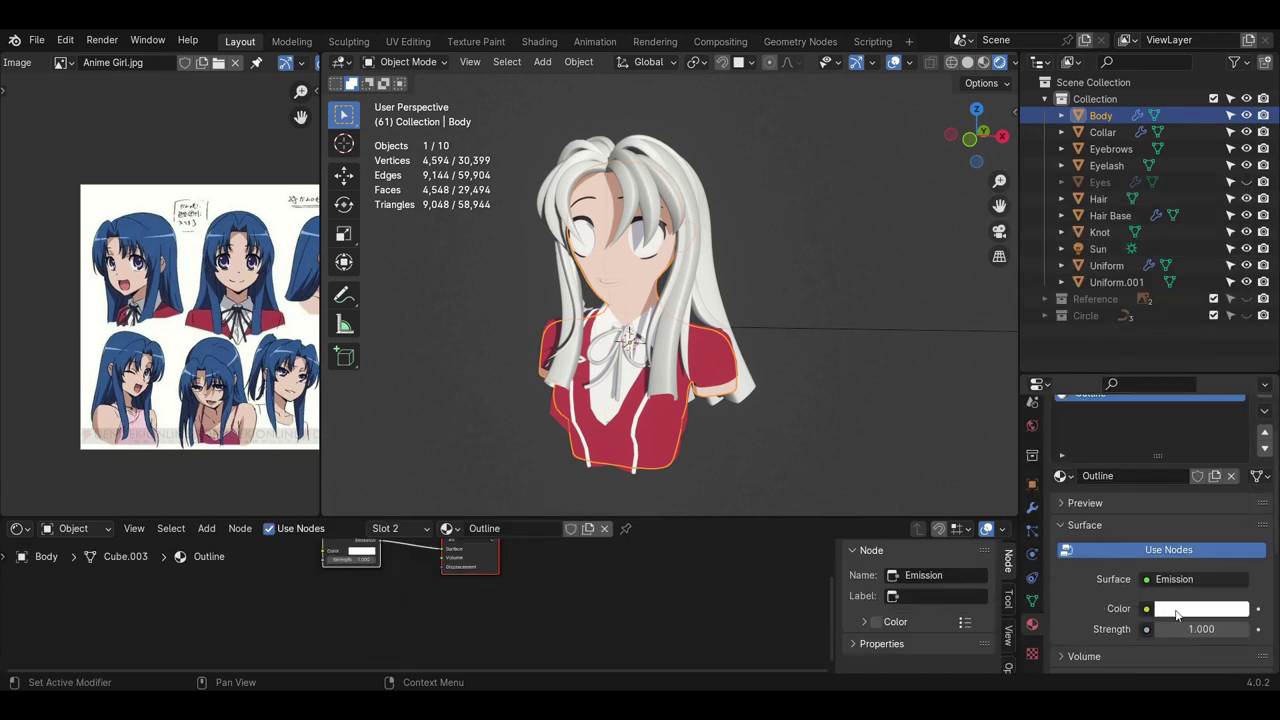
click(1177, 614)
drag(1237, 445, 1236, 500)
scroll(1140, 597, down, 3)
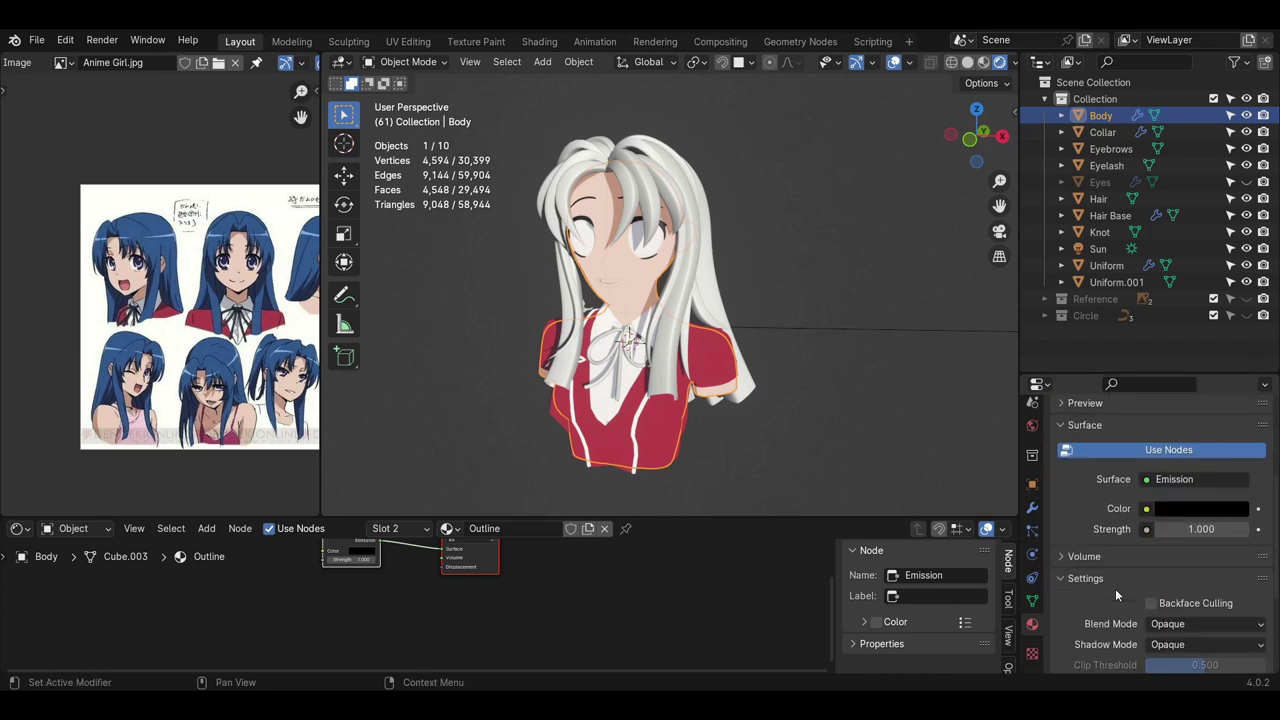
- Add a Solidify modifier to the body below its Mirror modifier and set the offset to 1
click(1032, 508)
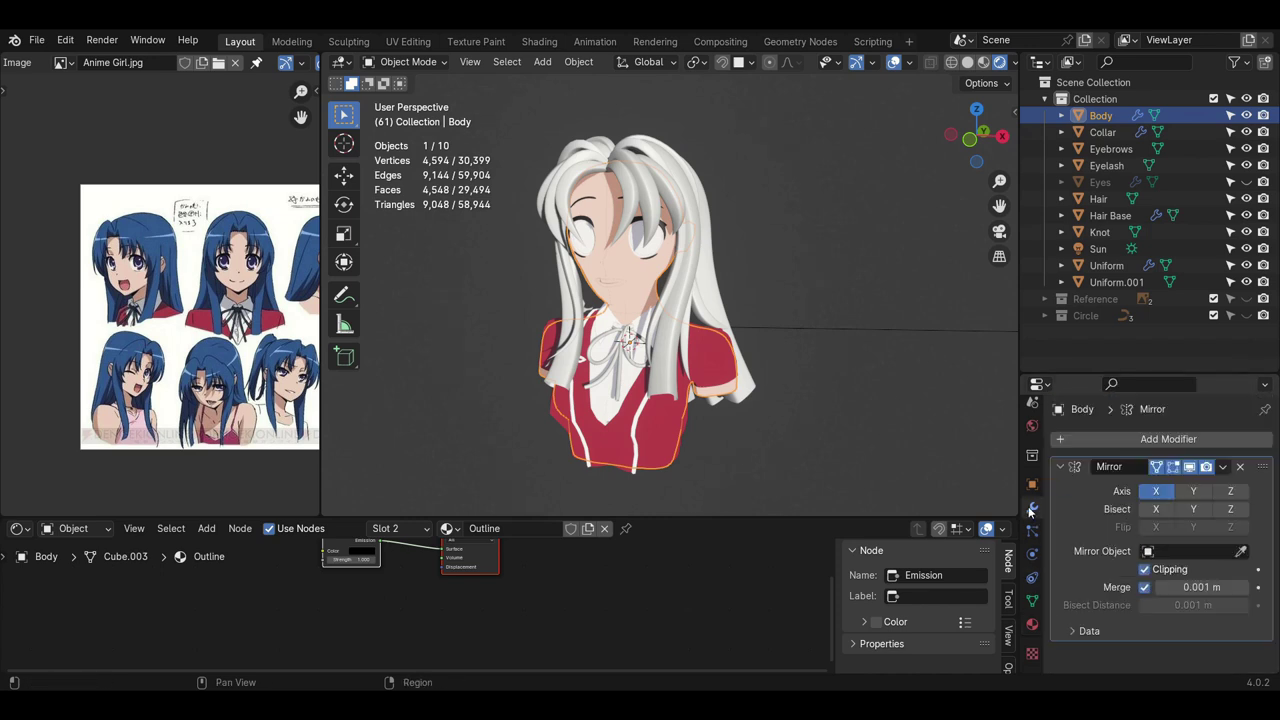
click(1062, 467)
click(1168, 439)
click(965, 484)
scroll(1144, 567, down, 3)
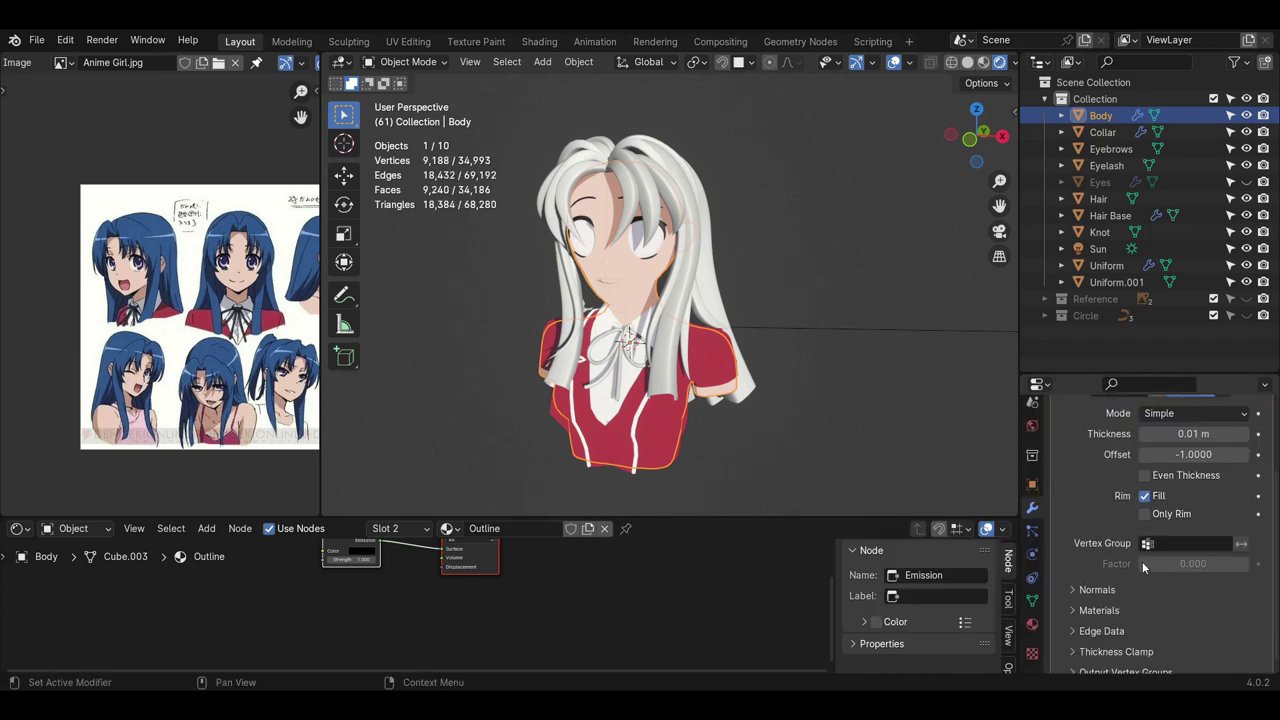
click(1173, 455)
text(1)
key(Return)
- Flip the Solidify modifier's normals and adjust its material and rim offsets so the shell uses the Outline material
click(1097, 590)
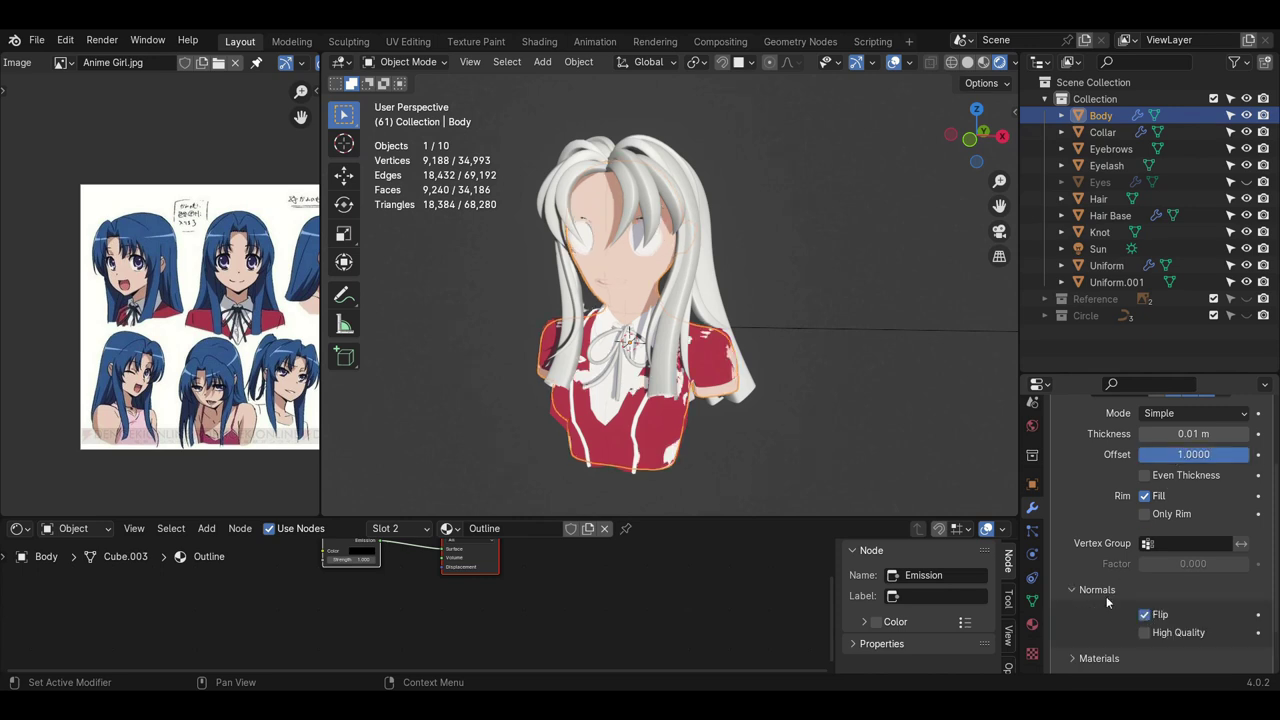
scroll(1100, 600, down, 2)
click(1100, 600)
drag(1157, 625, 1204, 646)
scroll(1110, 637, down, 2)
click(1102, 626)
click(1102, 621)
scroll(1109, 620, up, 5)
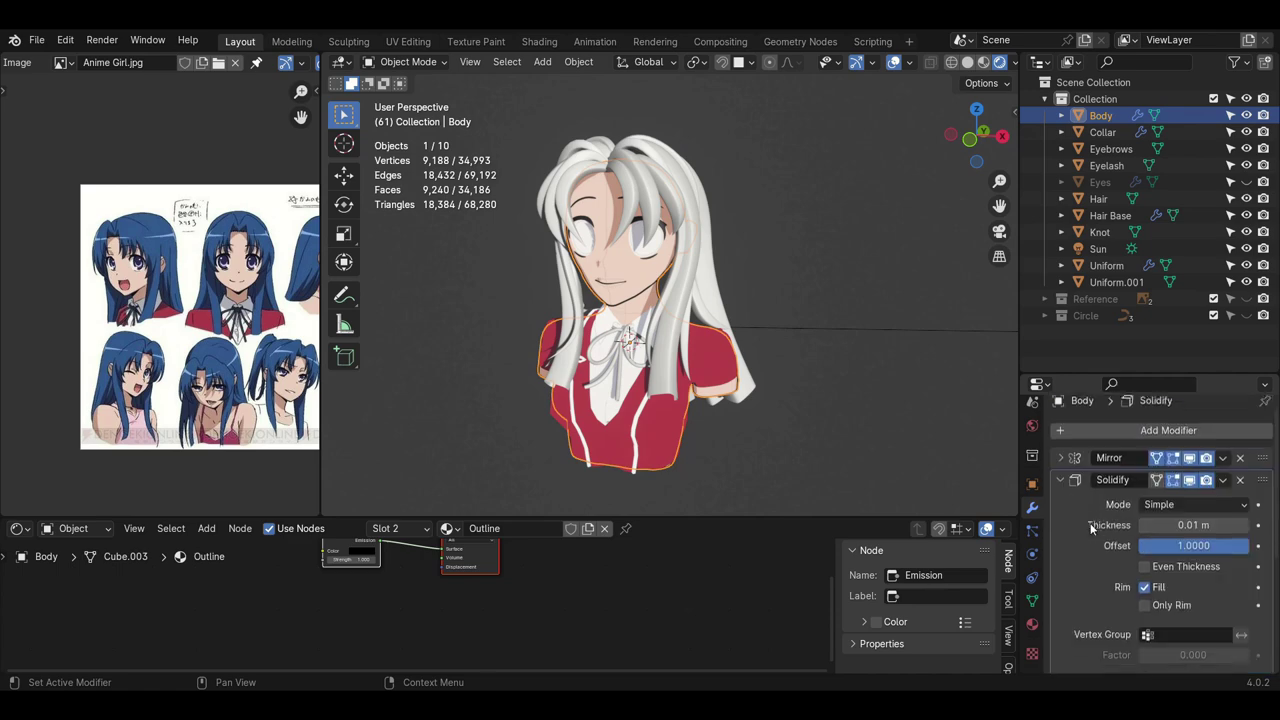
- Try Solidify thicknesses of 0 m, 0.01 m and 0.005 m for the body's outline
middle_drag(660, 362, 716, 343)
click(1145, 535)
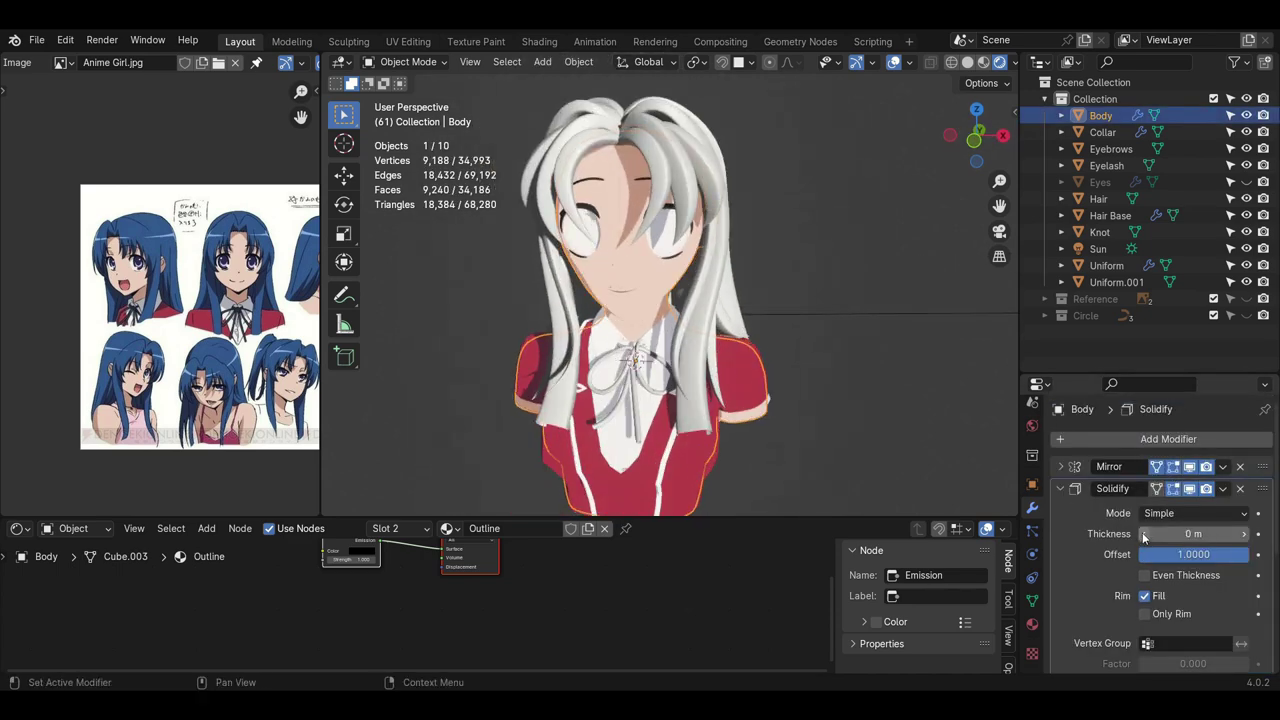
click(1243, 535)
click(863, 400)
middle_drag(863, 400, 846, 389)
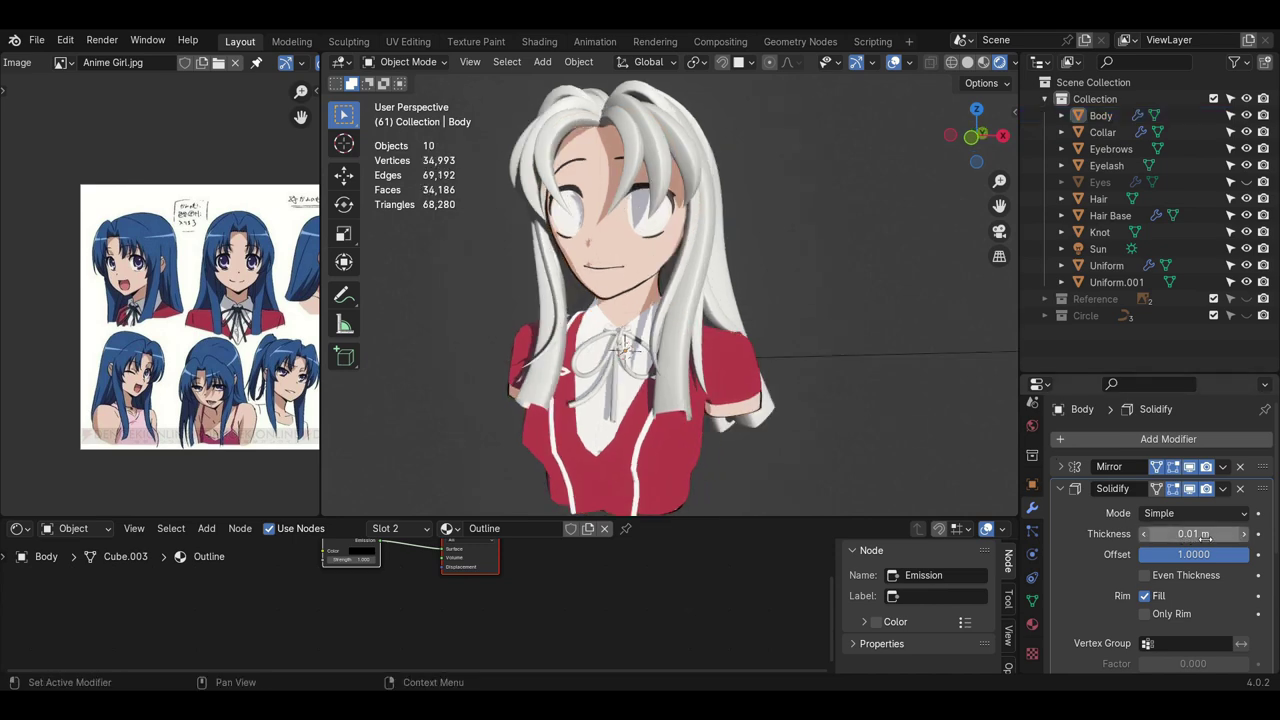
click(1205, 540)
text(0.005)
key(Return)
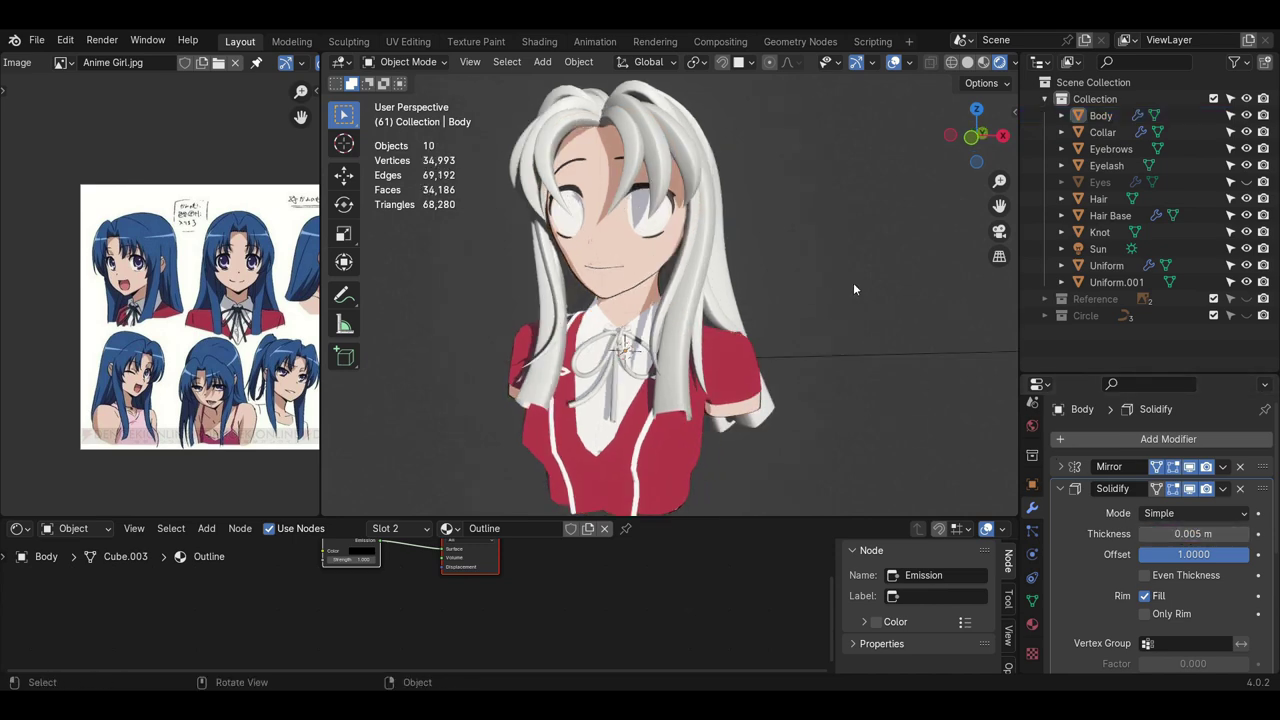
- Try a Solidify thickness of 0.007 m on the body, and set it to 0.006 m
middle_drag(853, 282, 710, 325)
click(1197, 537)
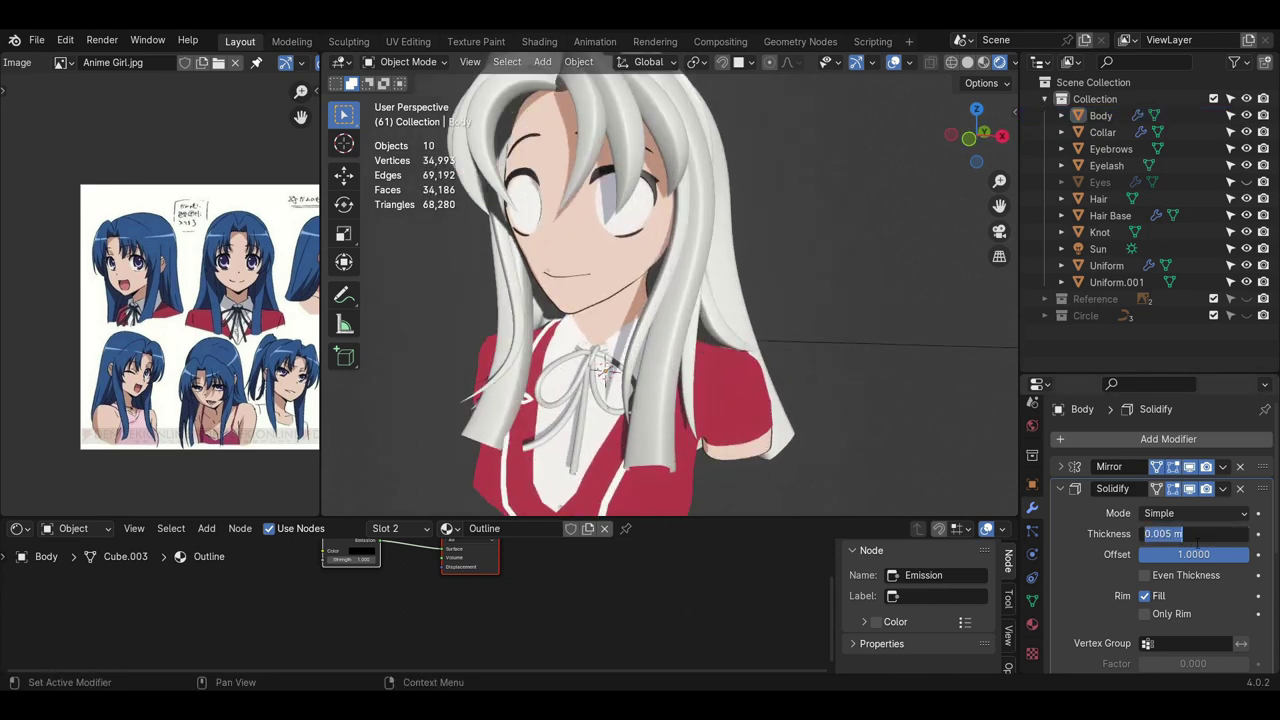
text(0.007)
key(Return)
click(1197, 534)
text(0.006)
key(Return)
middle_drag(600, 358, 651, 245)
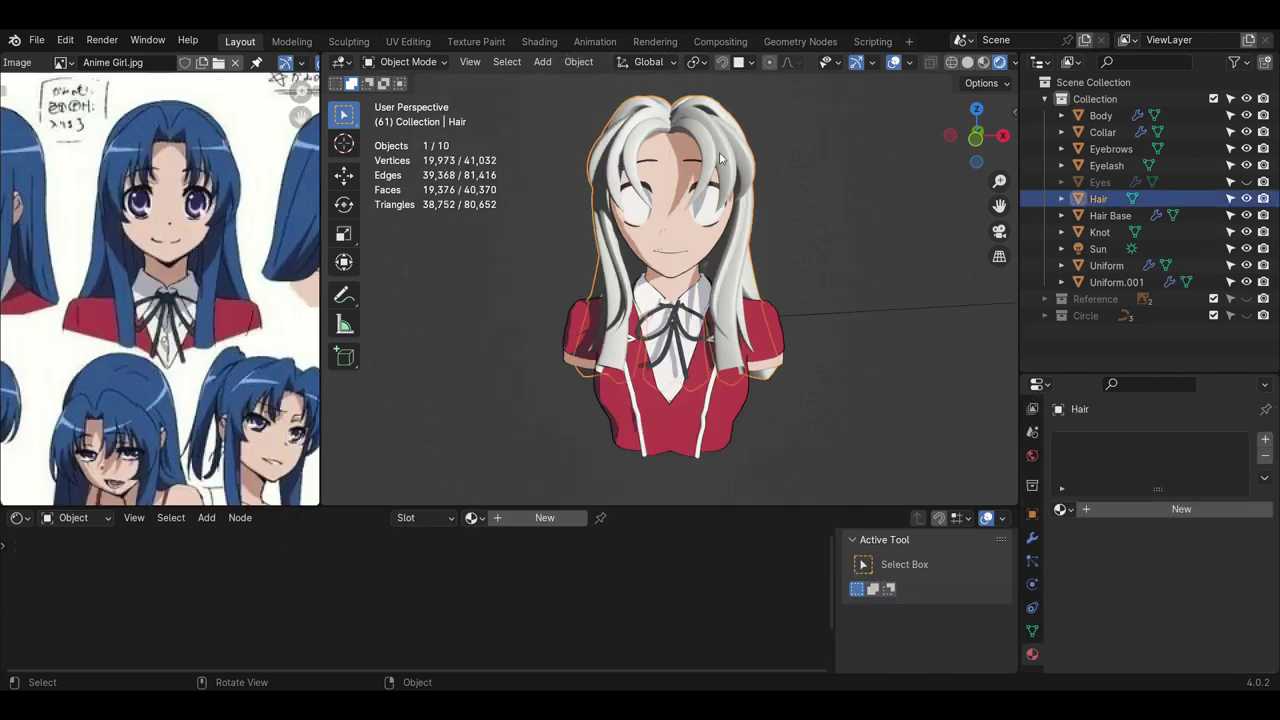
- Assign the existing Material to the hair and make it a single-user copy
click(477, 522)
click(500, 327)
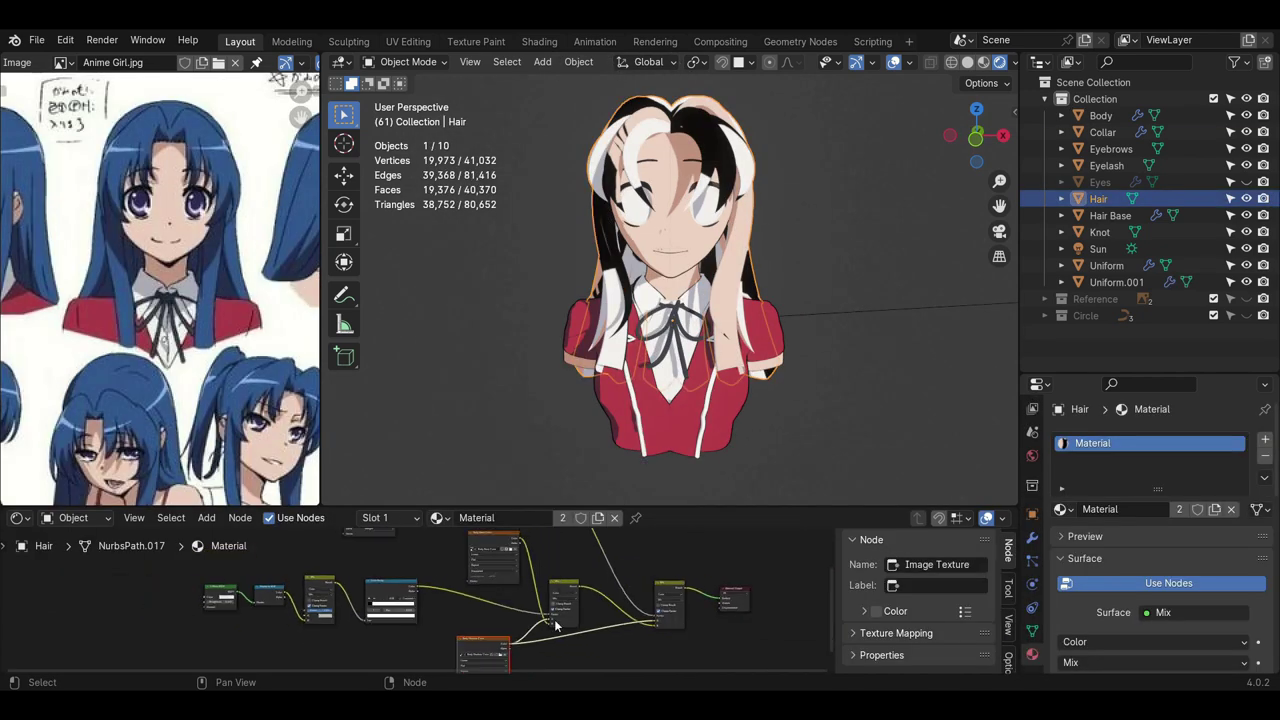
middle_drag(568, 602, 692, 602)
scroll(576, 577, up, 5)
click(654, 569)
scroll(653, 569, down, 5)
key(ctrl+z)
click(598, 519)
scroll(606, 584, up, 4)
- Unlink the copied body base and shadow images from the hair material's image texture nodes
click(637, 567)
scroll(603, 594, down, 3)
scroll(692, 602, up, 5)
click(724, 617)
scroll(712, 600, down, 4)
middle_drag(690, 548, 646, 597)
middle_drag(640, 540, 620, 577)
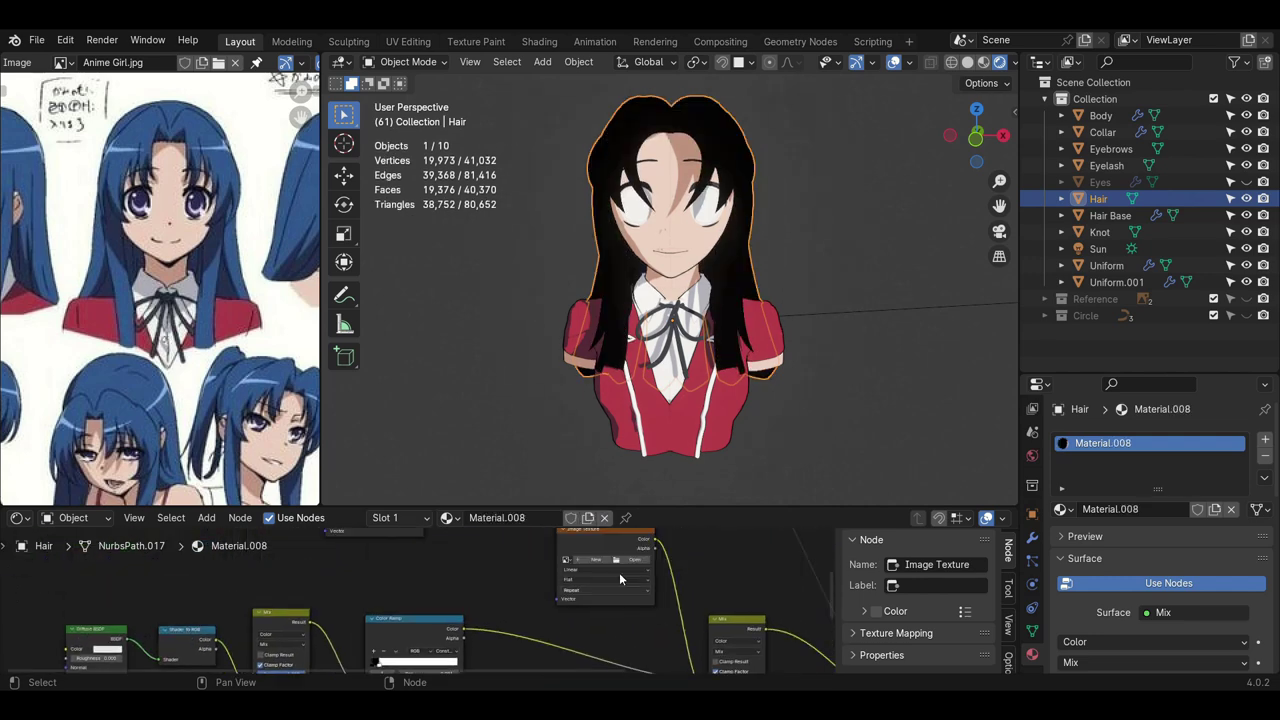
- Create a 2048 px image named Hair Base in the hair material's base color texture node
scroll(620, 580, up, 4)
middle_drag(662, 619, 610, 619)
click(605, 598)
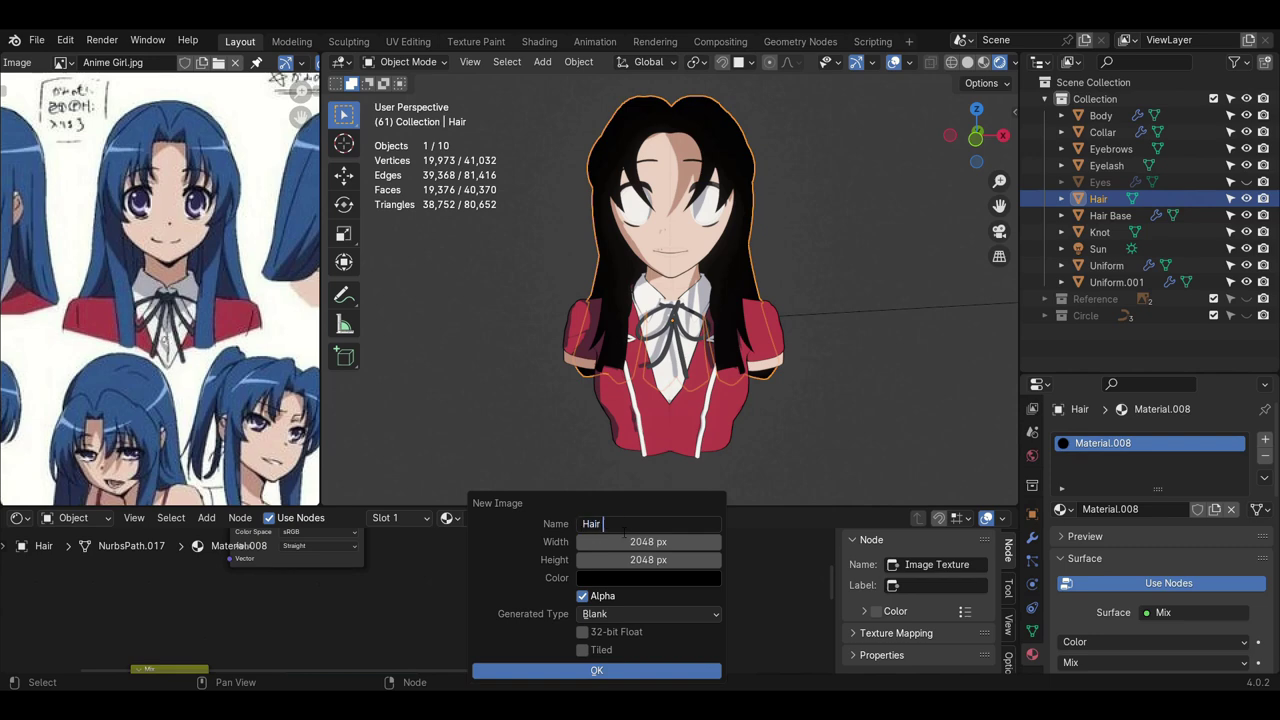
click(596, 670)
- Create a 2048 px image named Hair Shadow in the hair material's shadow color texture node
scroll(645, 665, down, 3)
scroll(645, 665, up, 3)
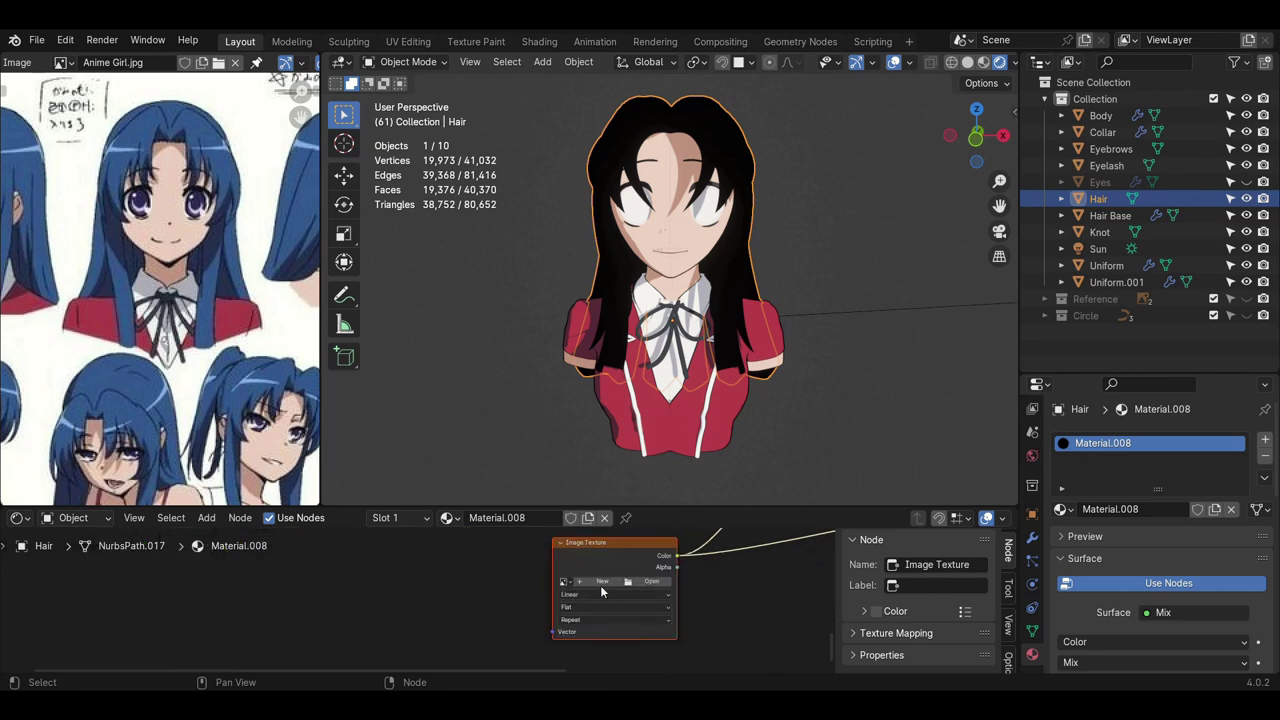
click(598, 588)
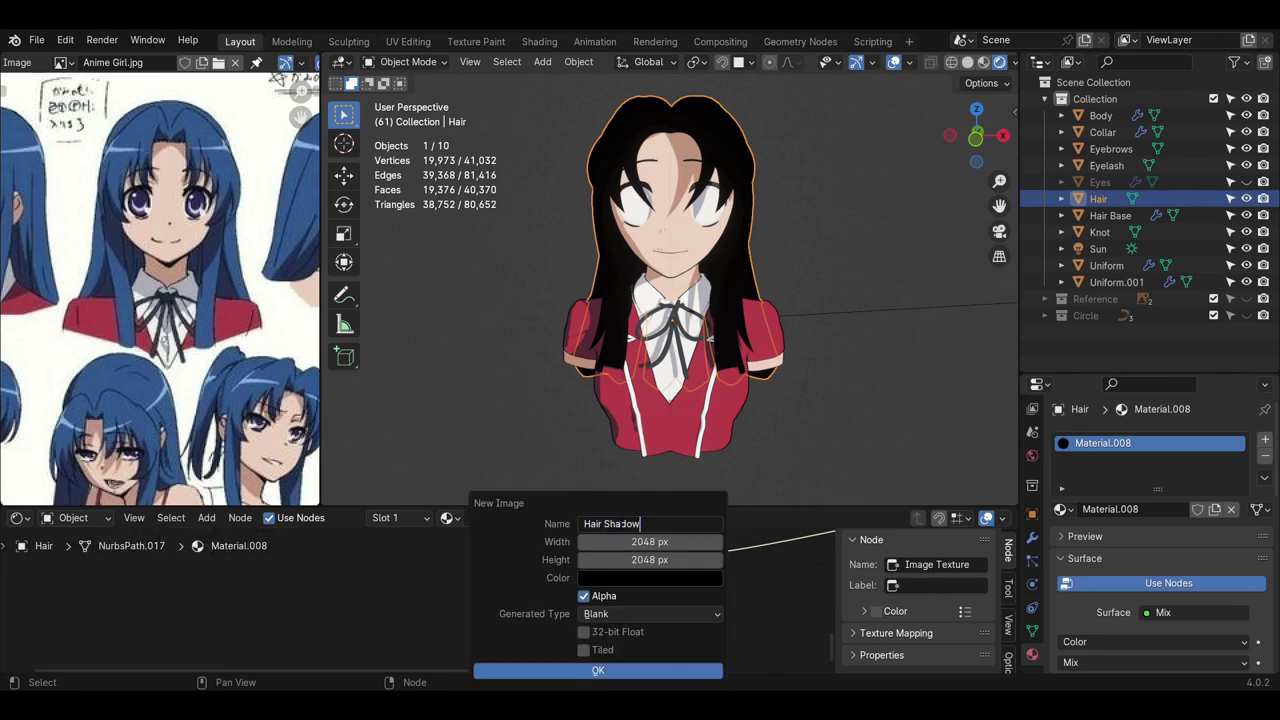
click(598, 670)
scroll(608, 640, down, 4)
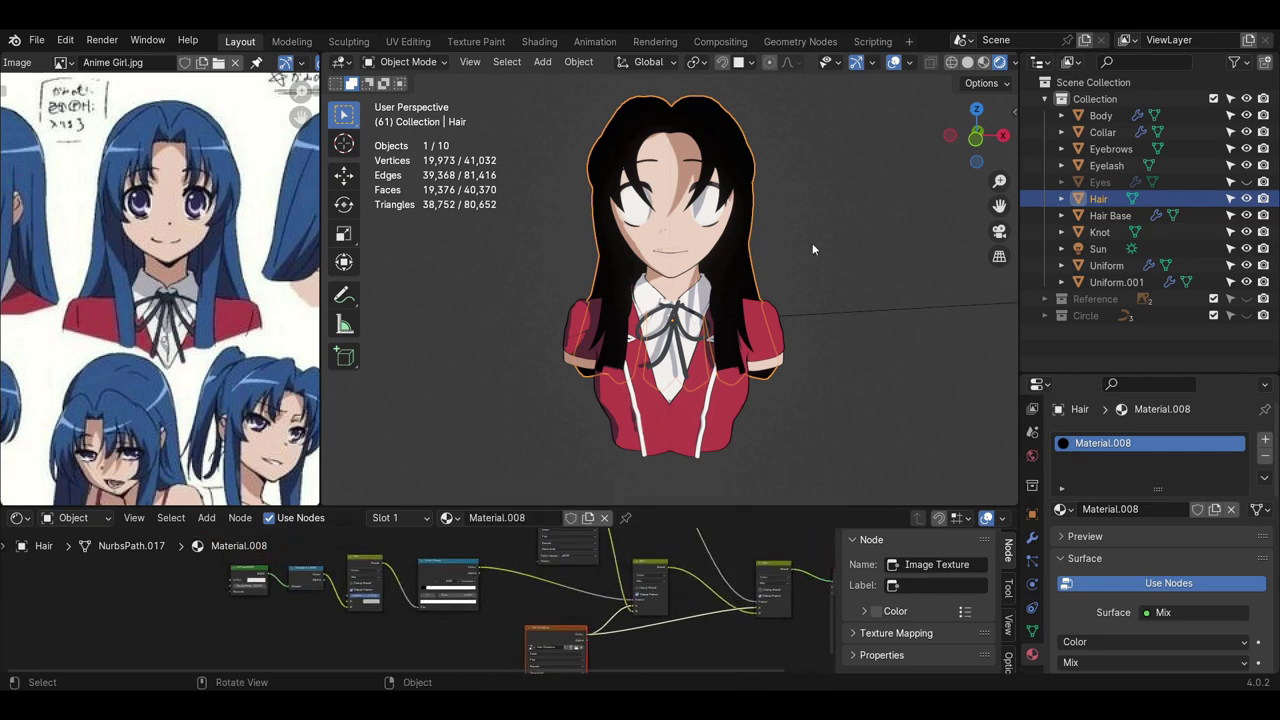
- Switch the hair to Texture Paint and fill its Hair Base texture with the mid blue sampled from the reference hair
click(407, 62)
click(410, 172)
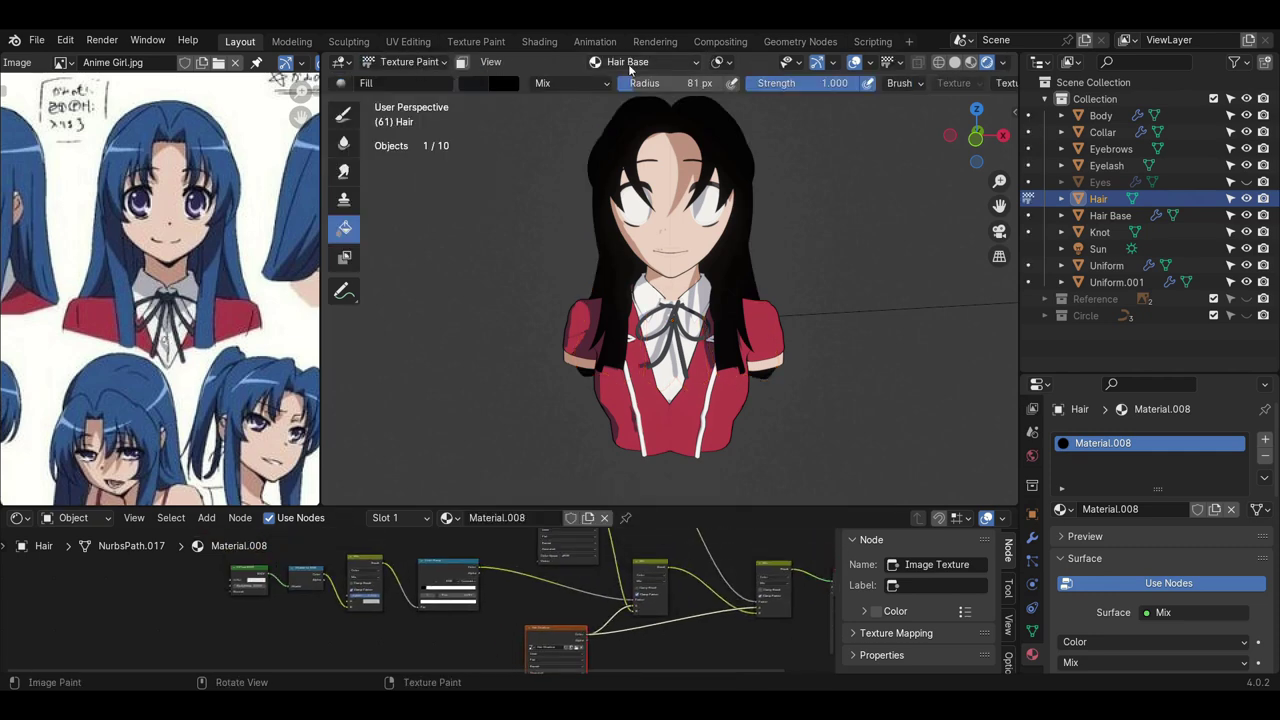
middle_drag(510, 160, 490, 161)
click(402, 63)
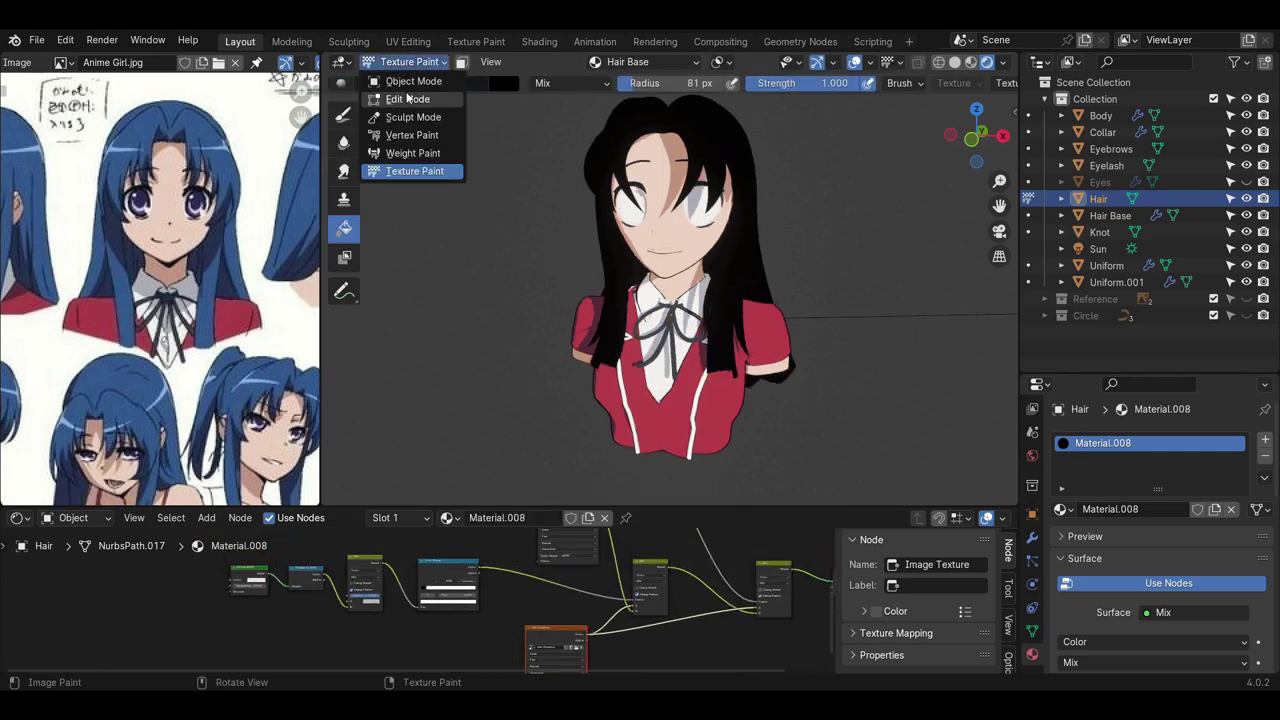
click(484, 86)
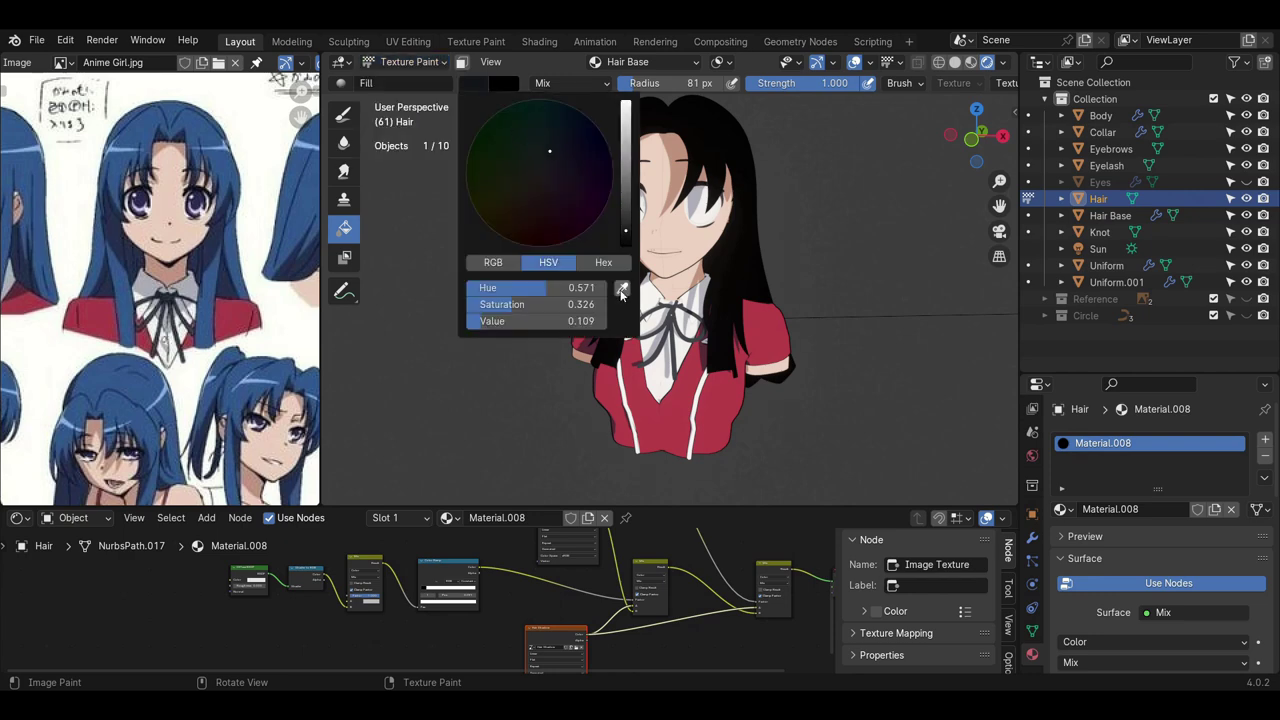
click(622, 289)
click(138, 178)
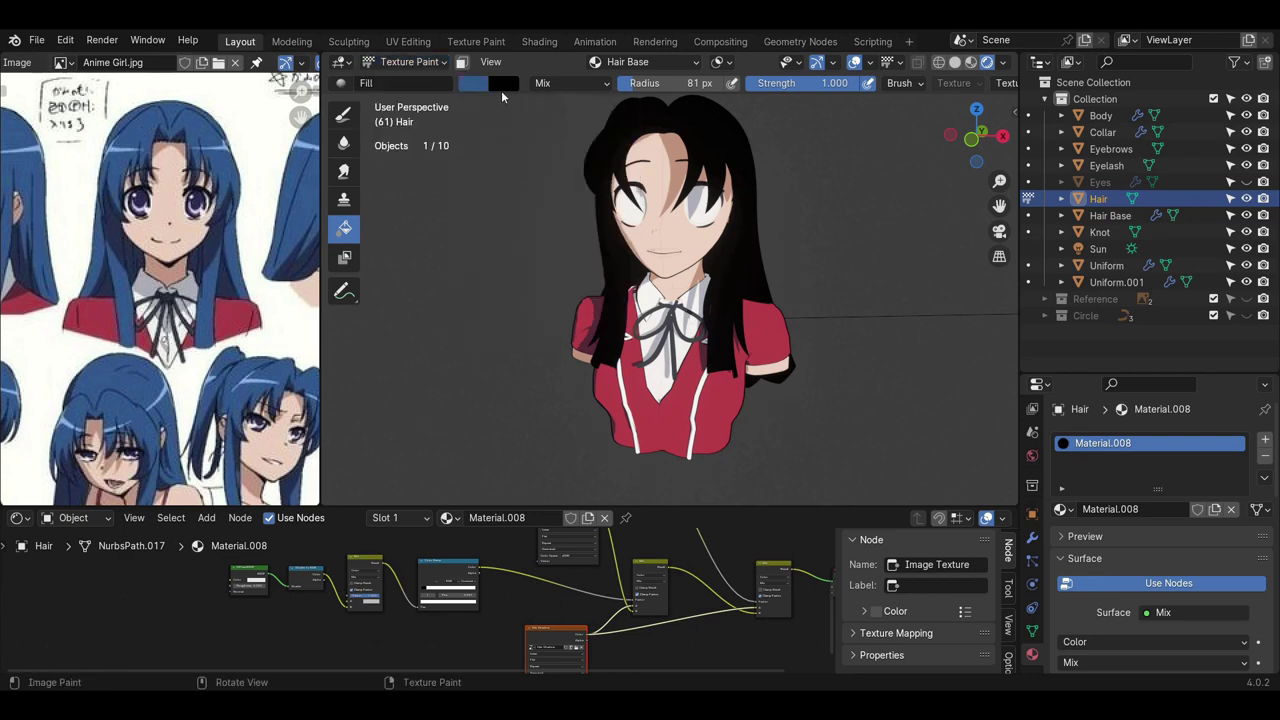
click(698, 215)
middle_drag(697, 218, 730, 219)
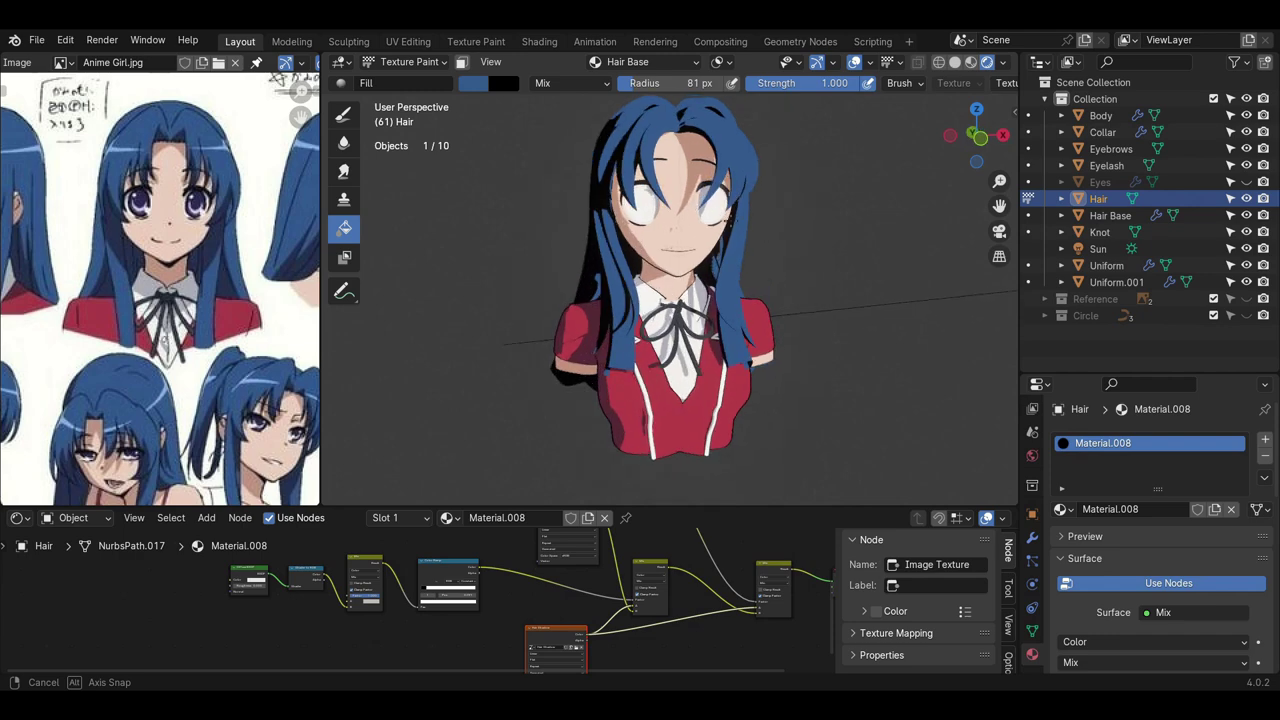
middle_drag(570, 165, 720, 219)
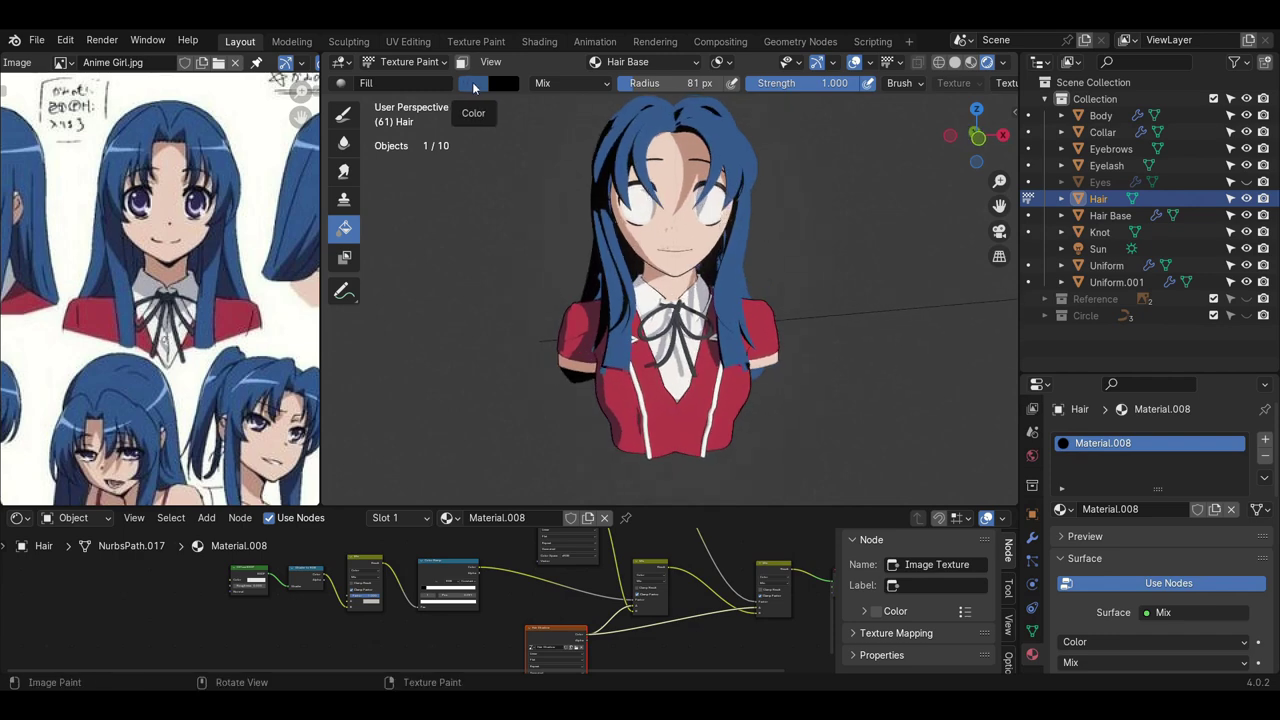
- Fill the Hair Shadow texture with the dark blue sampled from the shaded part of the reference hair
click(628, 62)
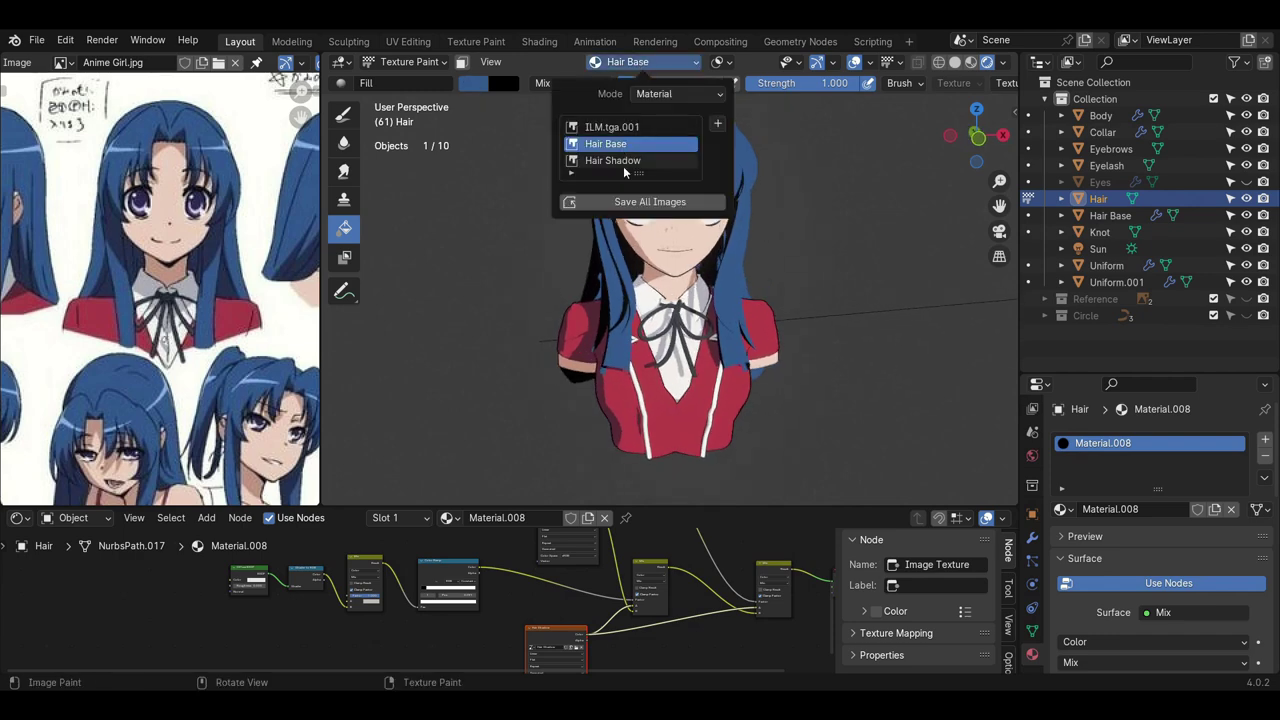
click(614, 160)
click(475, 83)
click(622, 289)
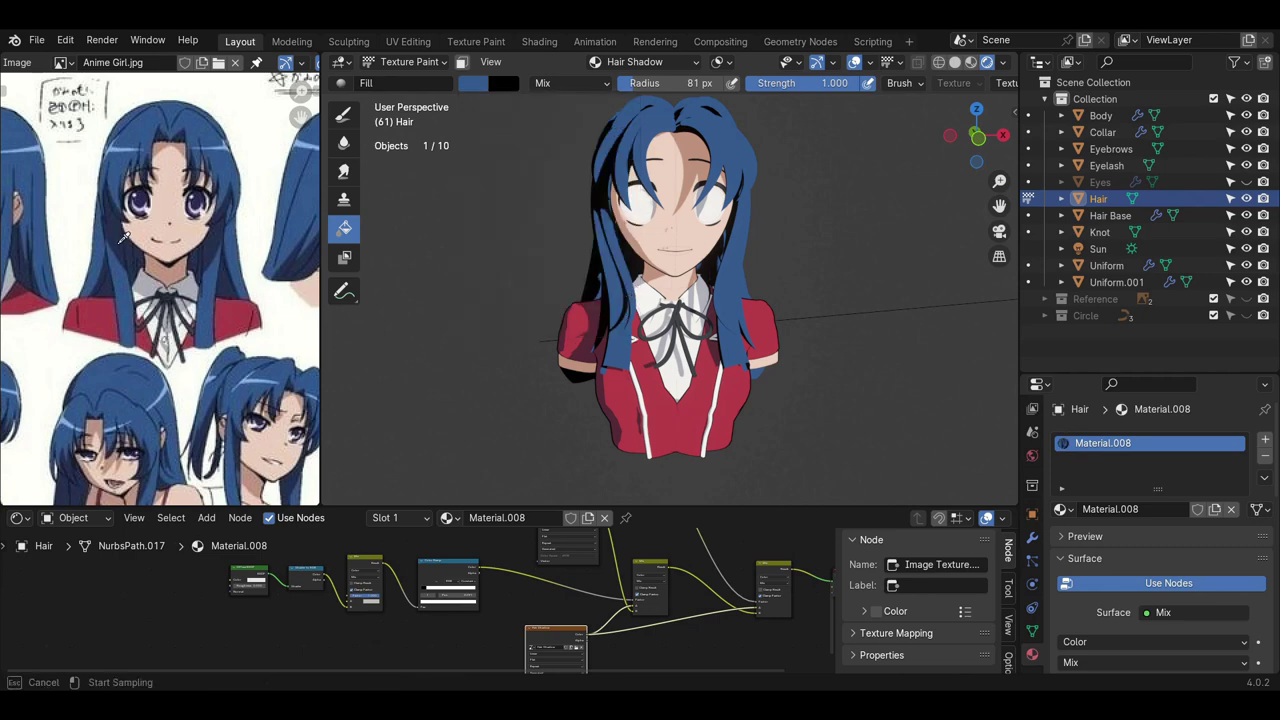
click(118, 232)
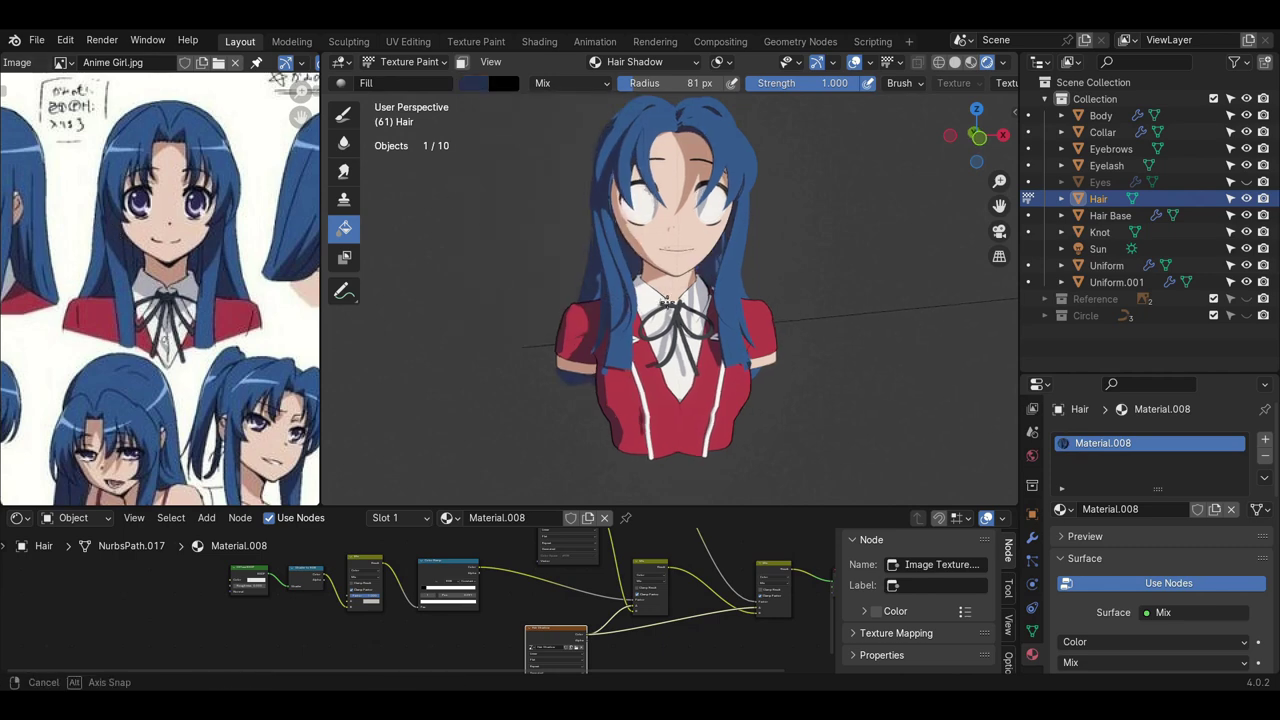
click(473, 86)
mouse_move(600, 300)
middle_down()
mouse_move(642, 287)
mouse_move(417, 278)
mouse_move(600, 285)
mouse_move(756, 313)
mouse_move(798, 284)
mouse_move(775, 262)
middle_up()
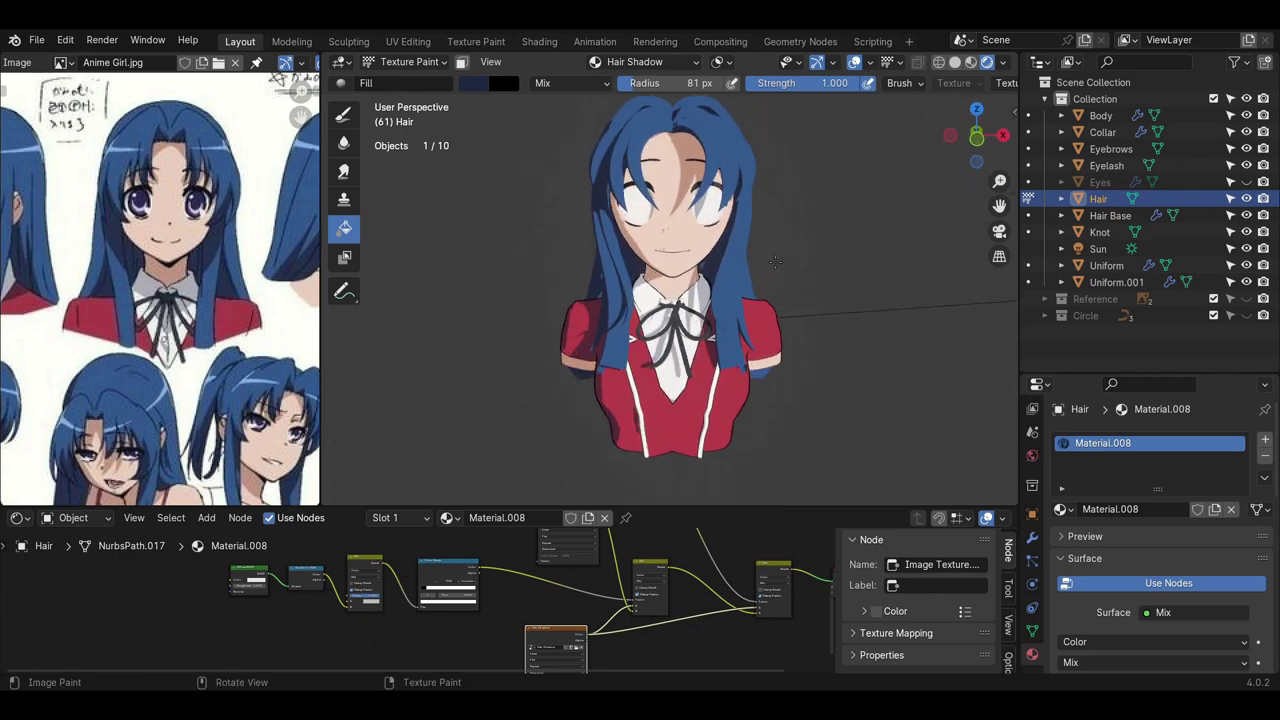
middle_drag(674, 171, 698, 175)
- Return the hair to Object Mode and assign the existing outline material to a new second material slot
key(Tab)
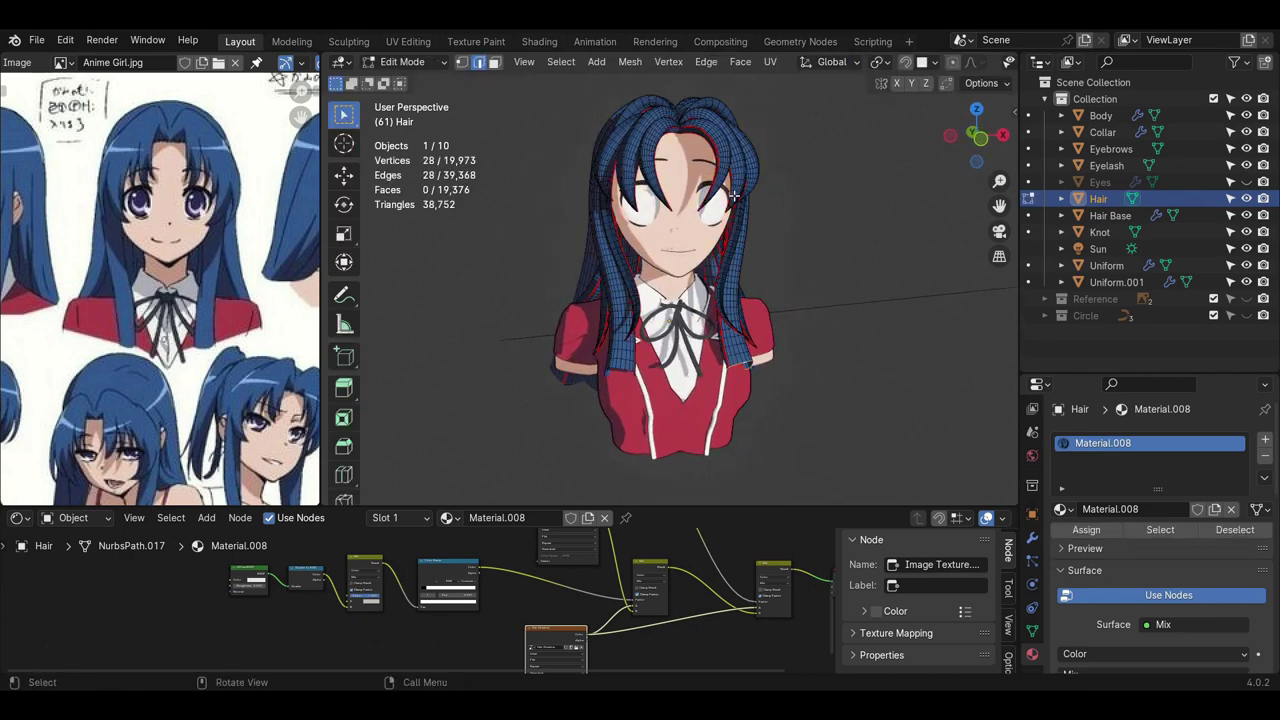
key(Tab)
click(415, 65)
click(415, 81)
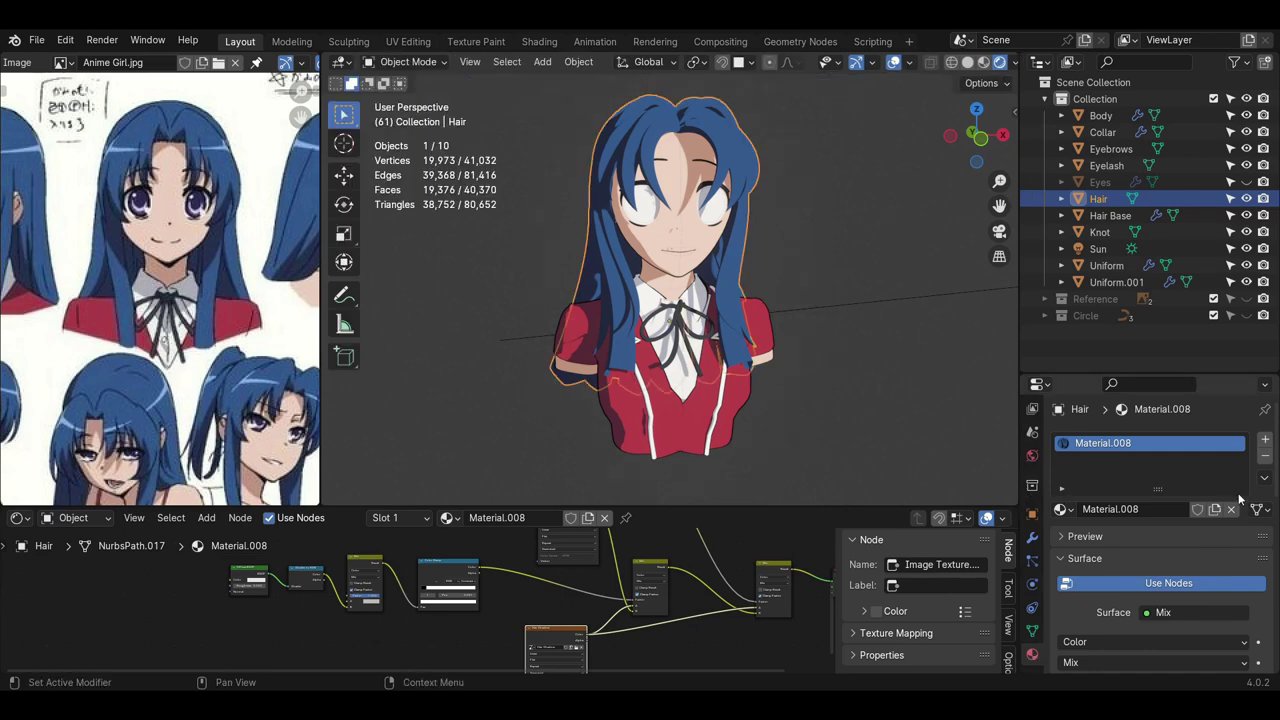
click(1265, 439)
click(1062, 540)
click(905, 496)
scroll(1131, 620, down, 2)
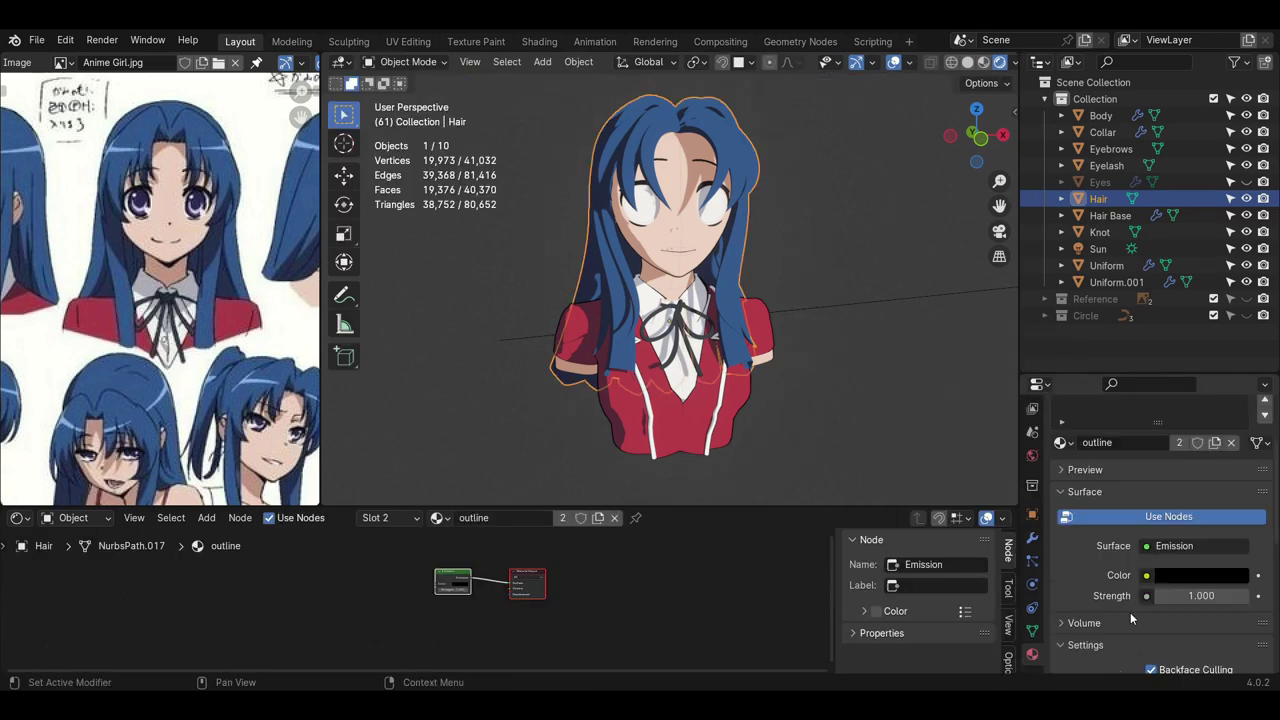
scroll(1131, 619, up, 3)
- Add a Solidify modifier to the hair and set its offset to 1
click(1033, 539)
click(1152, 440)
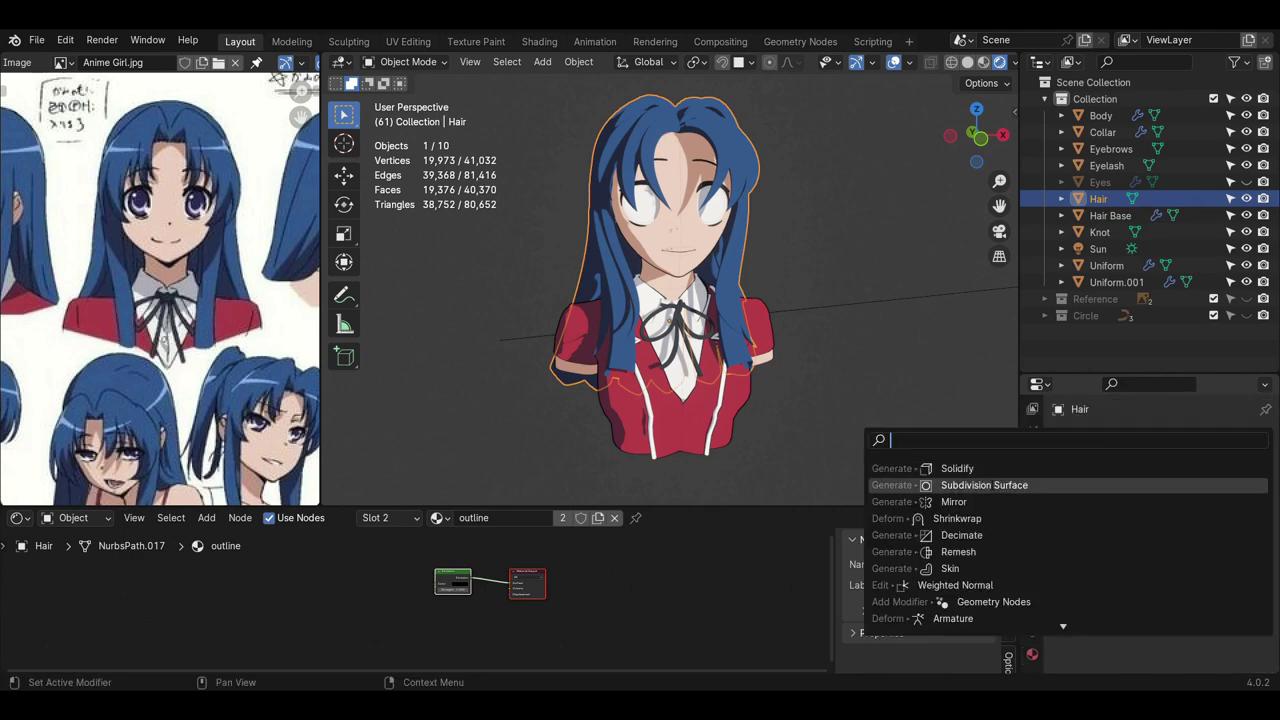
click(1149, 468)
click(1170, 532)
text(1)
key(Return)
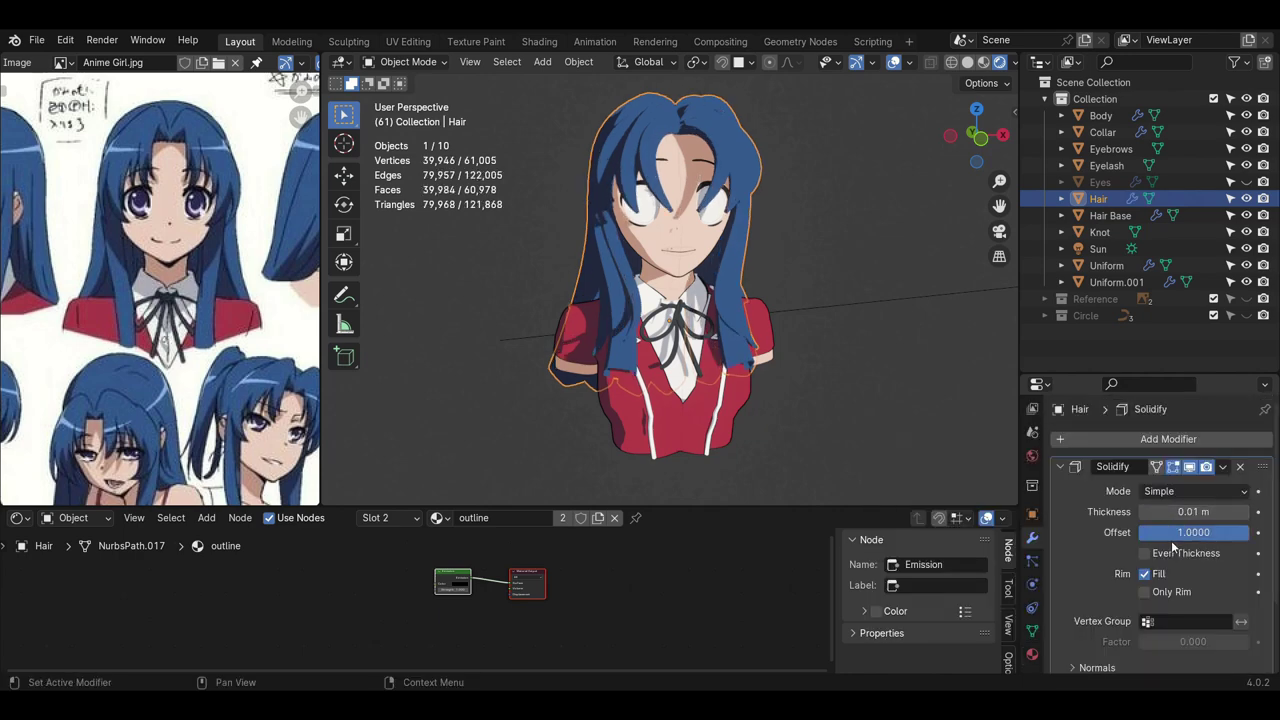
- Set the hair's Solidify material offset to 9 and its rim material offset to 6
scroll(1160, 570, down, 1)
click(1091, 633)
scroll(1127, 643, down, 2)
click(1072, 567)
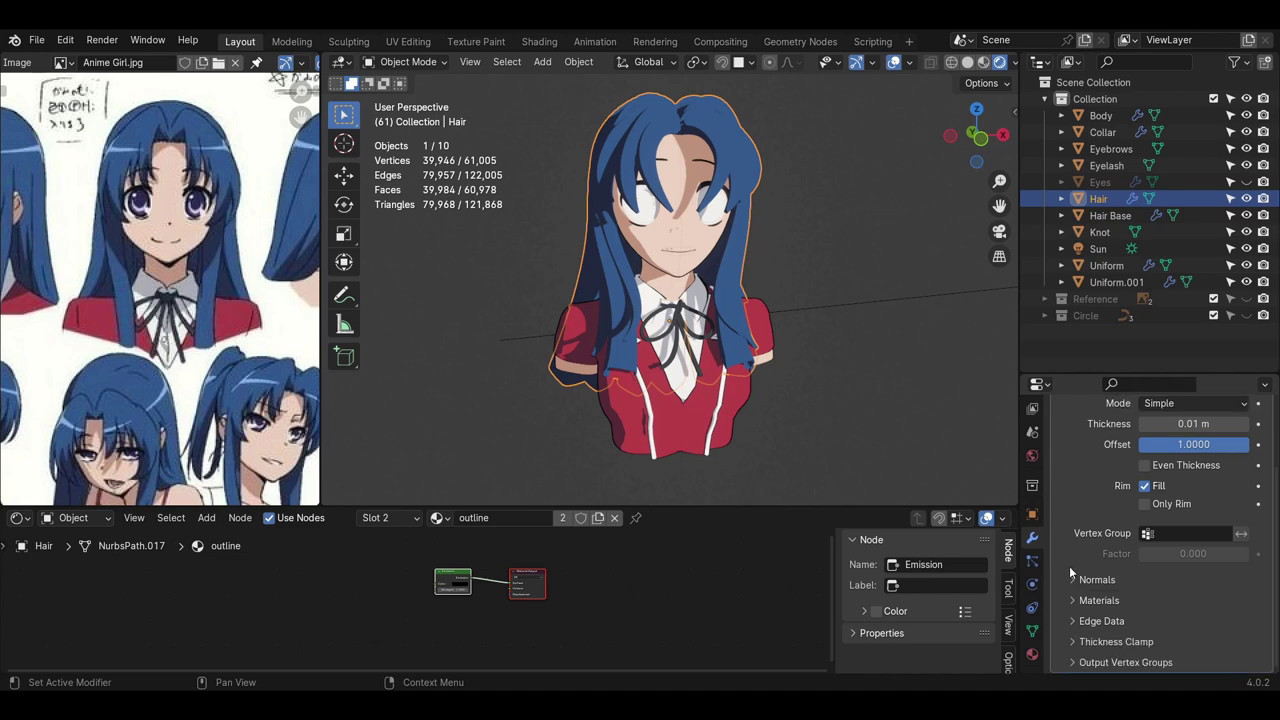
click(1076, 580)
click(1082, 582)
scroll(1083, 533, up, 3)
scroll(1083, 533, up, 2)
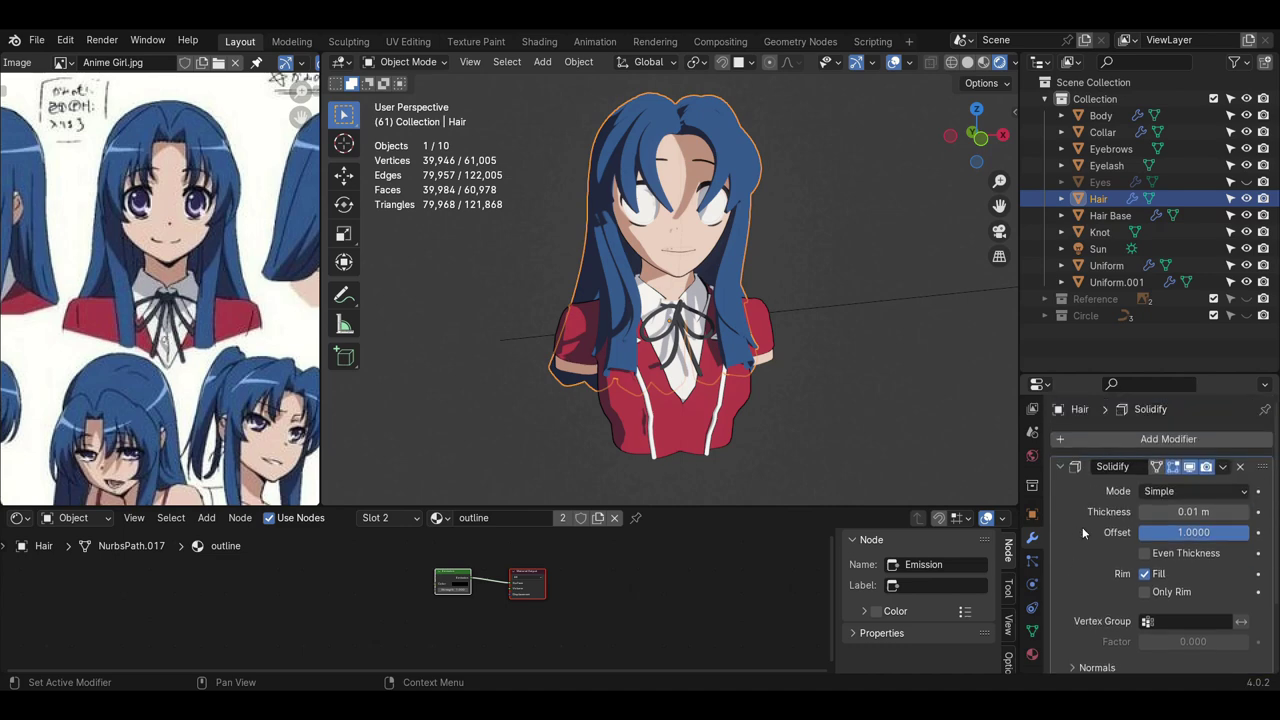
scroll(1160, 560, down, 2)
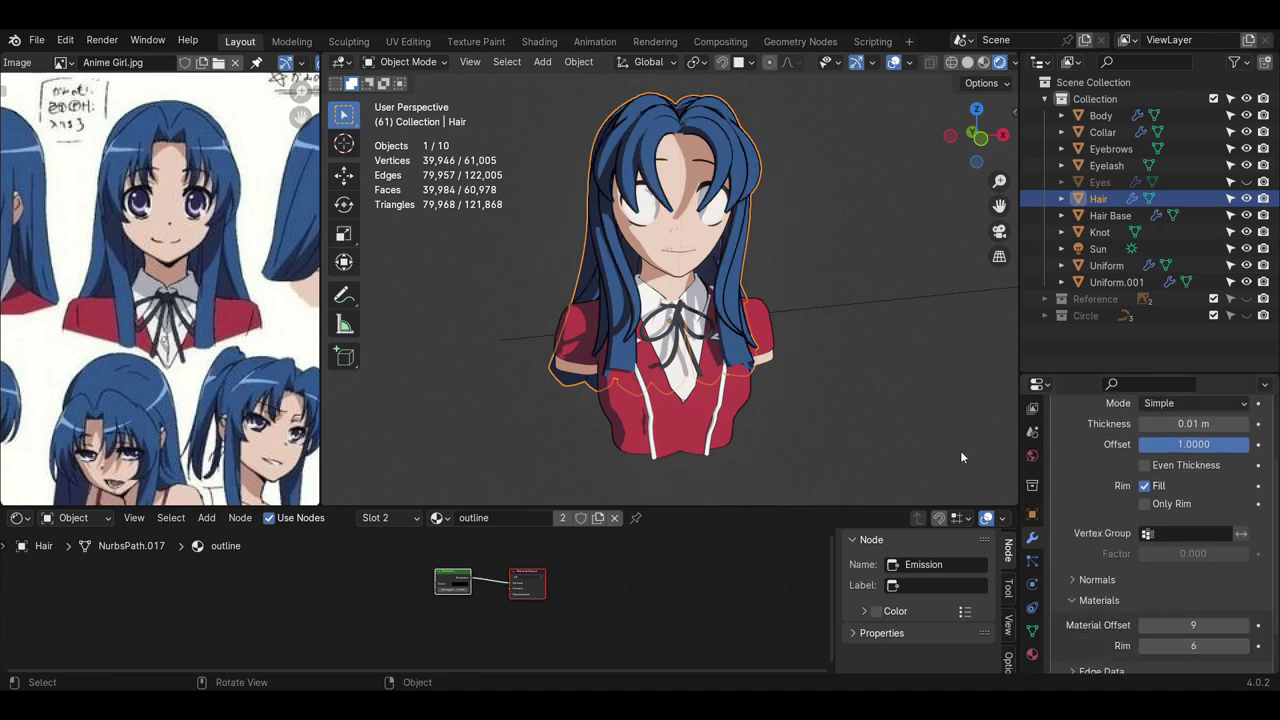
- Thin the hair outline by setting the Solidify thickness to 0.004 m
click(937, 440)
scroll(1205, 515, up, 2)
click(1211, 515)
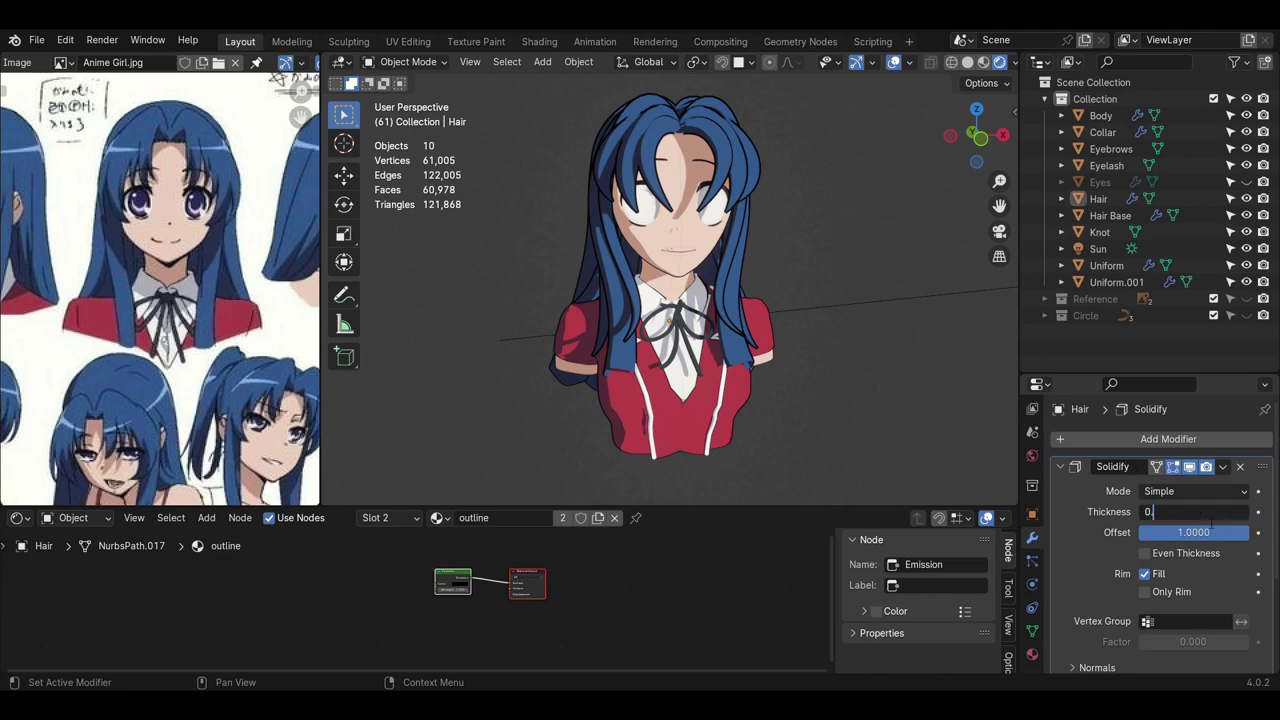
key(Return)
click(1211, 512)
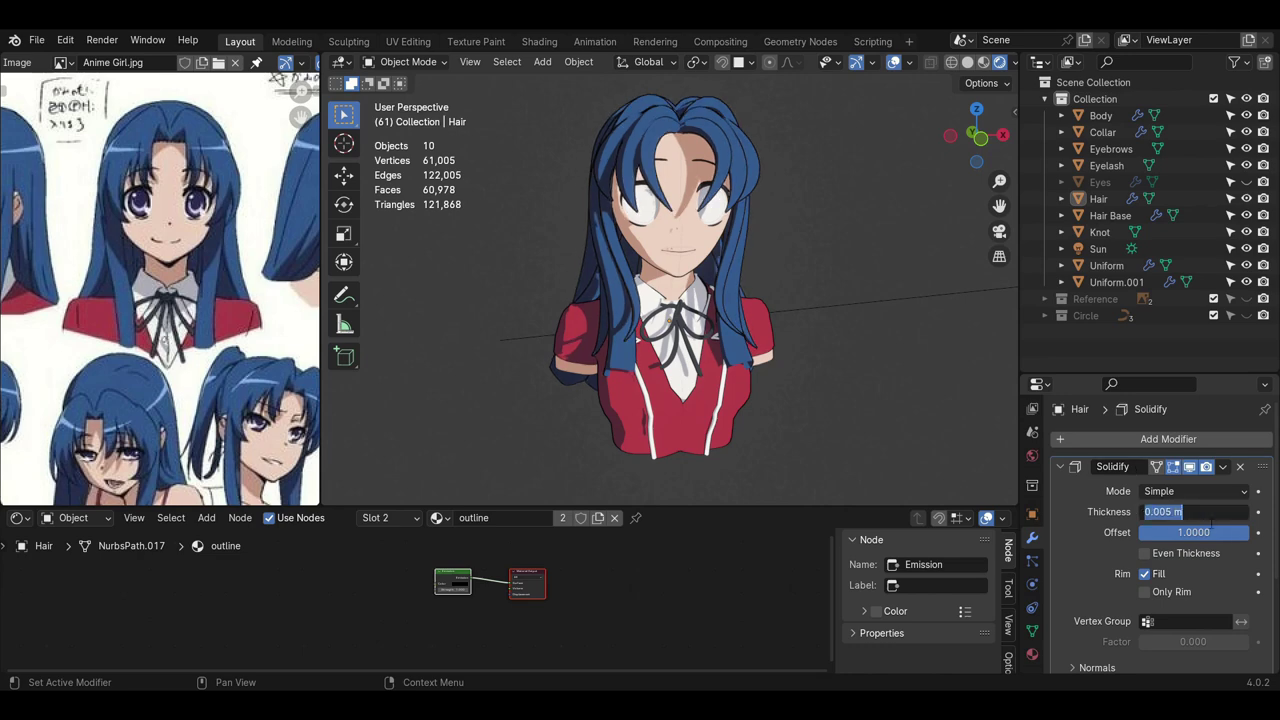
text(0.004)
key(Return)
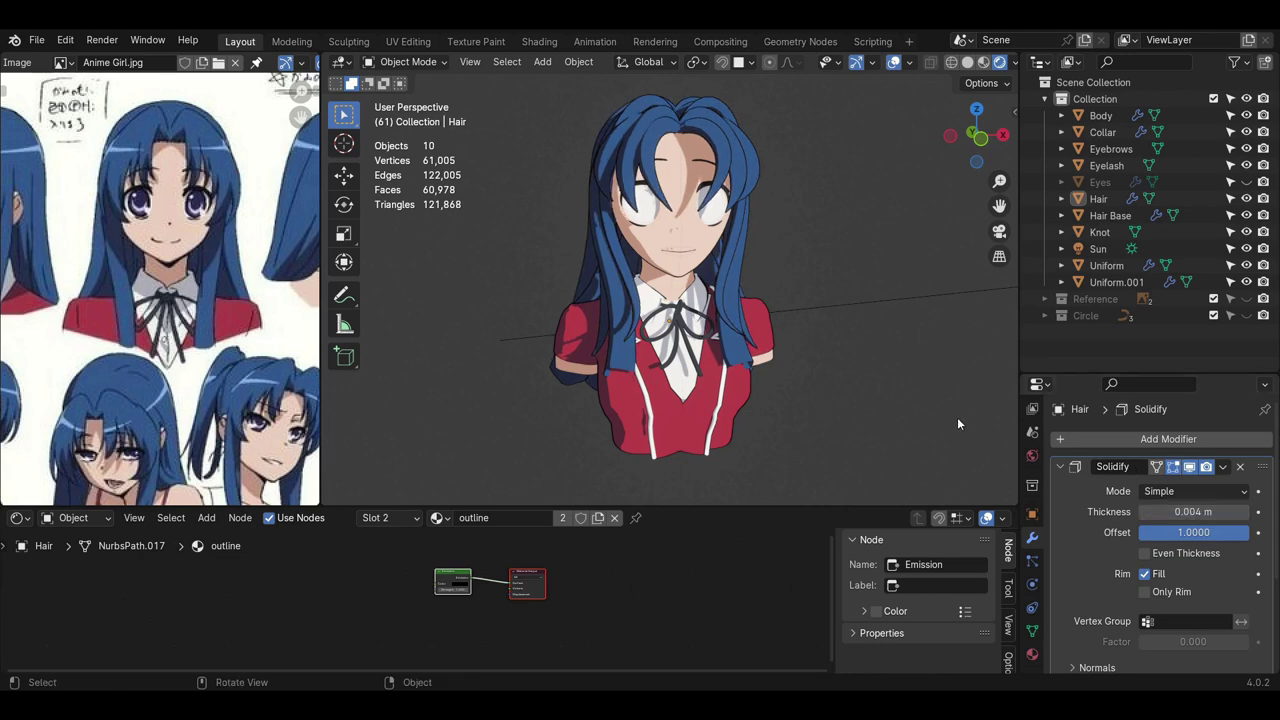
middle_drag(928, 420, 773, 345)
scroll(712, 340, up, 1)
scroll(713, 348, down, 1)
scroll(703, 347, up, 1)
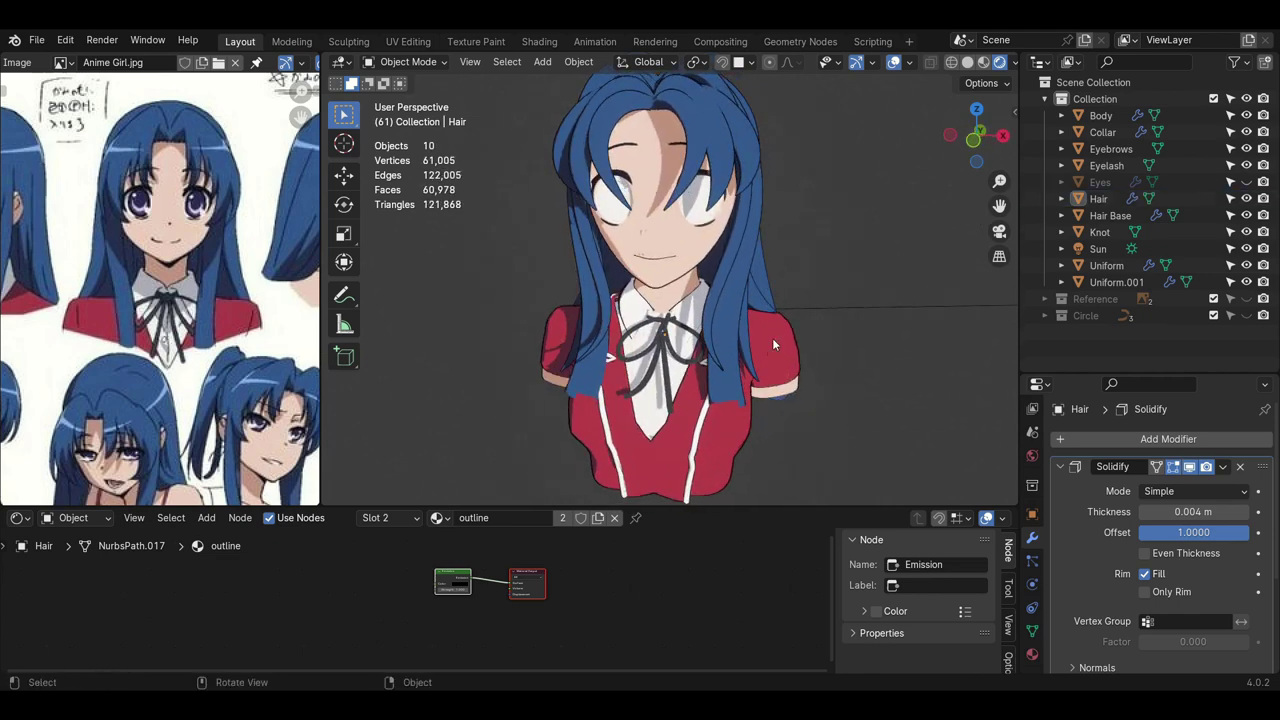
- Unhide the Eyes object and clear the selection
click(697, 208)
click(1247, 183)
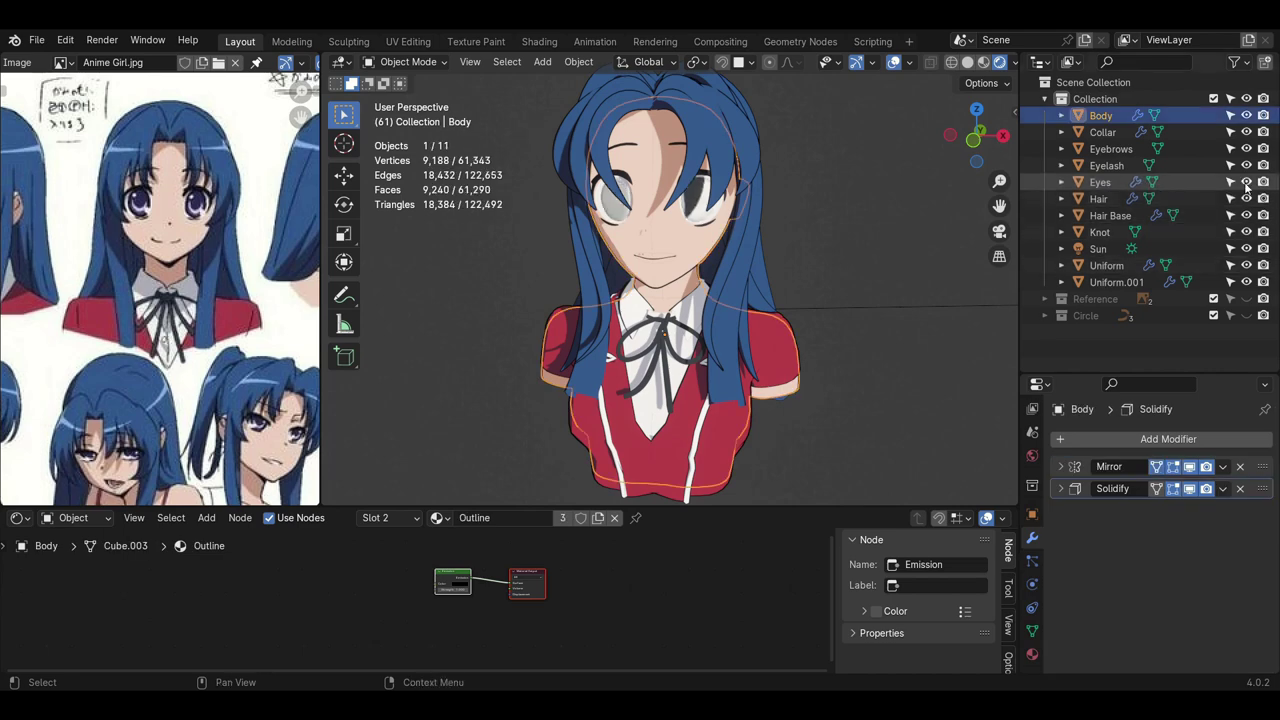
click(868, 224)
mouse_move(867, 226)
middle_down()
mouse_move(883, 229)
mouse_move(860, 234)
middle_up()
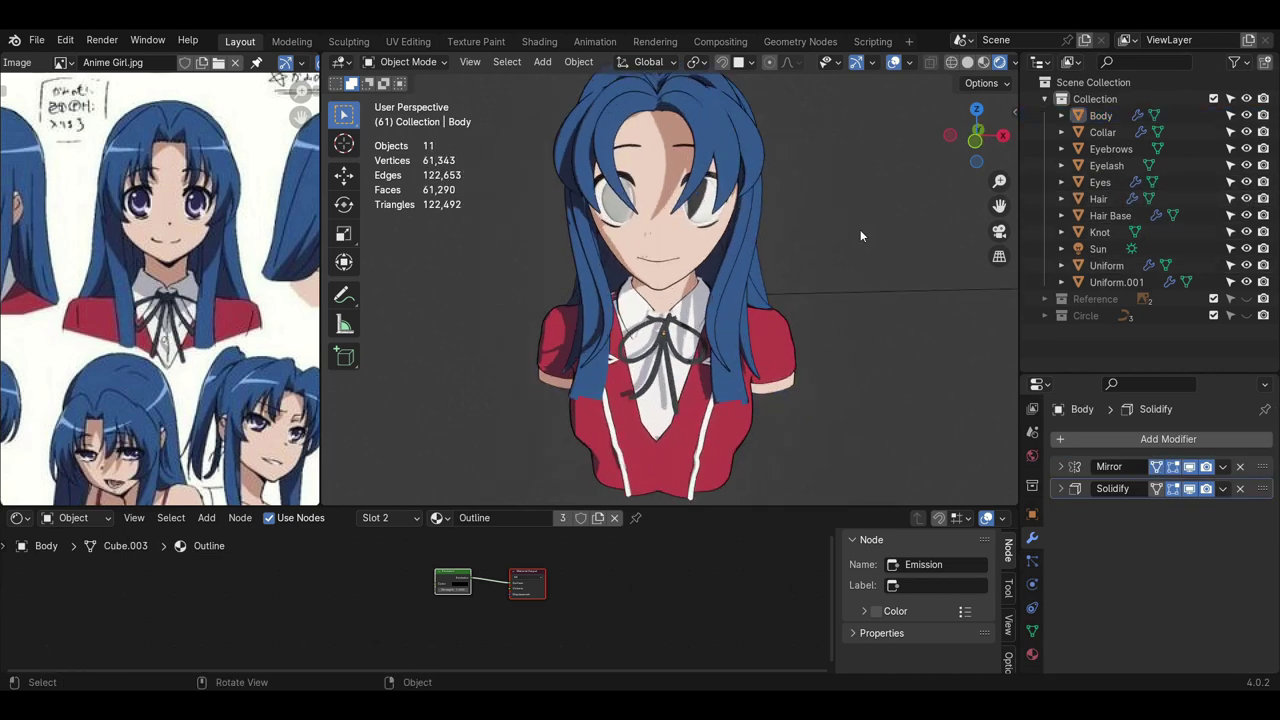
- Show the hair's UVs in place of the reference image in Edit Mode, enable UV sync selection and deselect everything
click(738, 236)
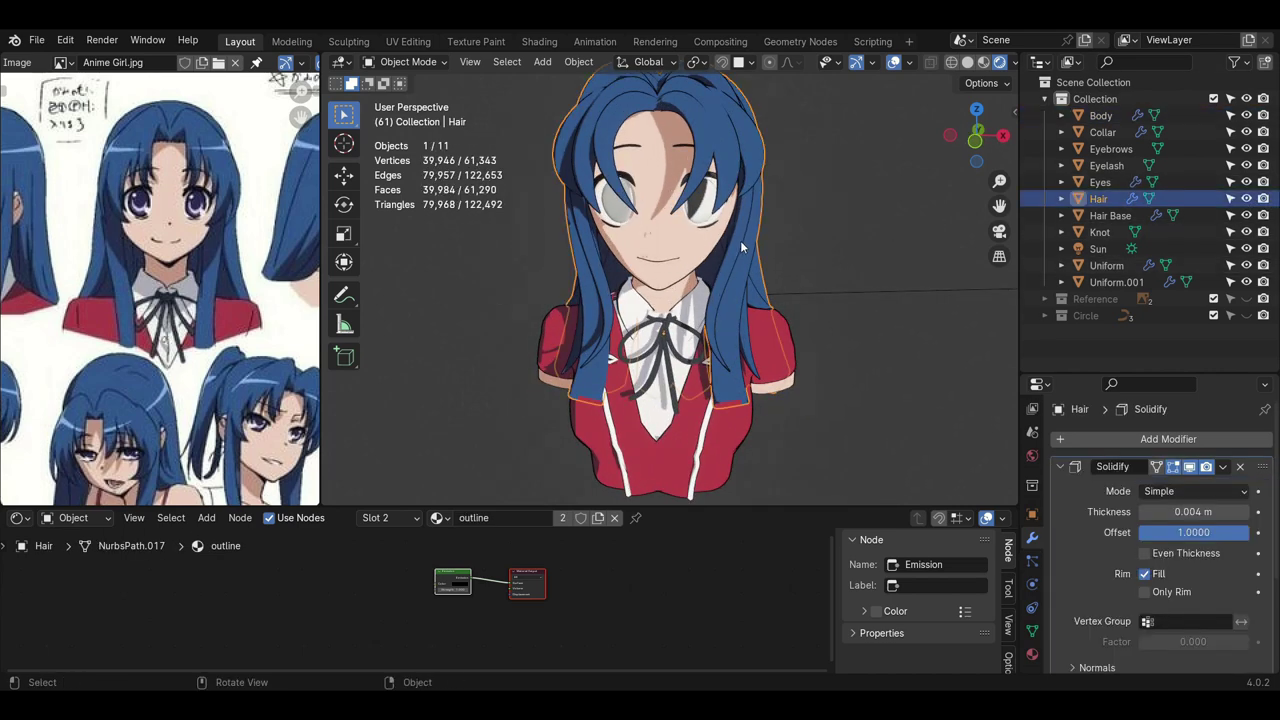
click(40, 64)
click(45, 145)
key(Tab)
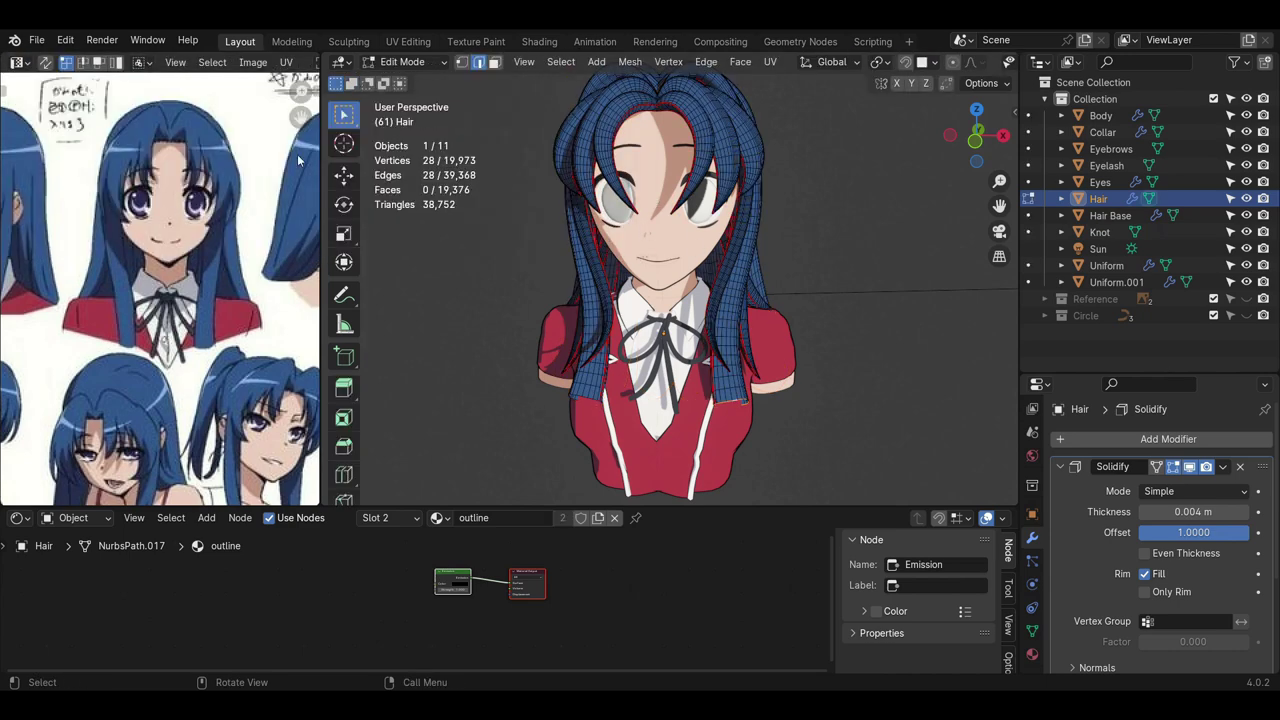
click(16, 63)
key(a)
scroll(272, 366, down, 5)
middle_drag(272, 370, 240, 343)
scroll(240, 343, up, 1)
click(240, 354)
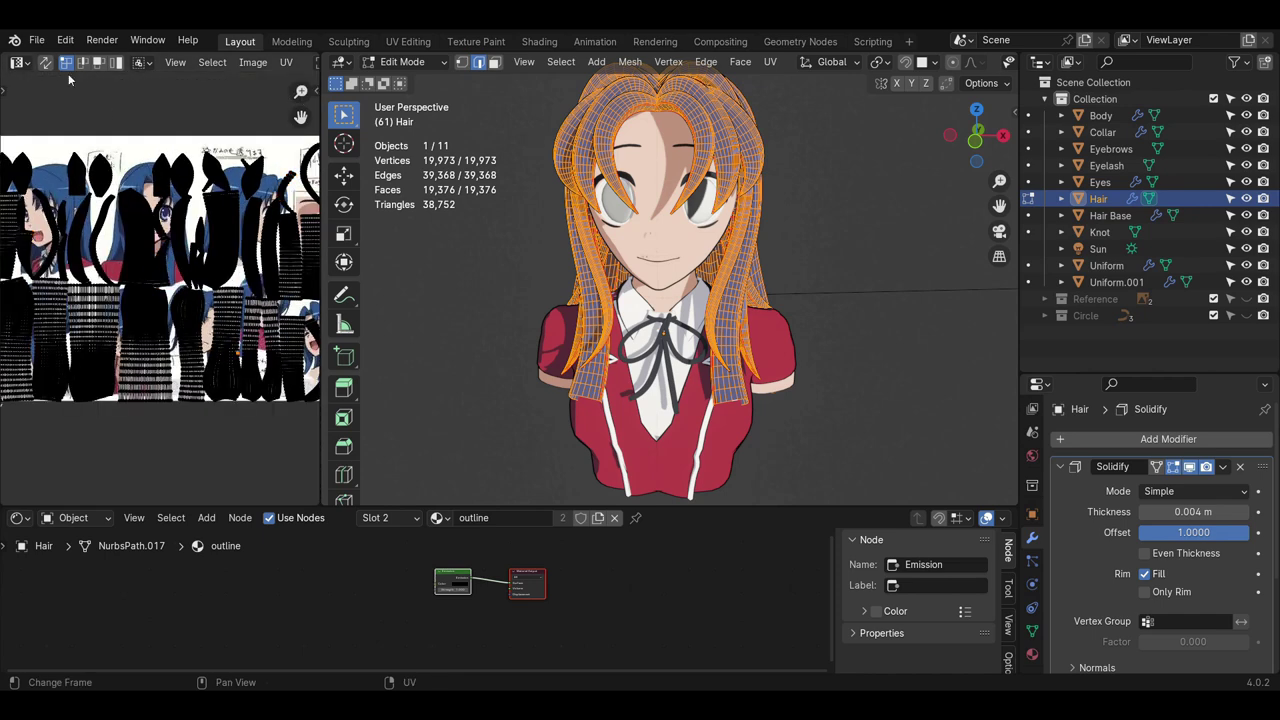
click(45, 63)
click(243, 337)
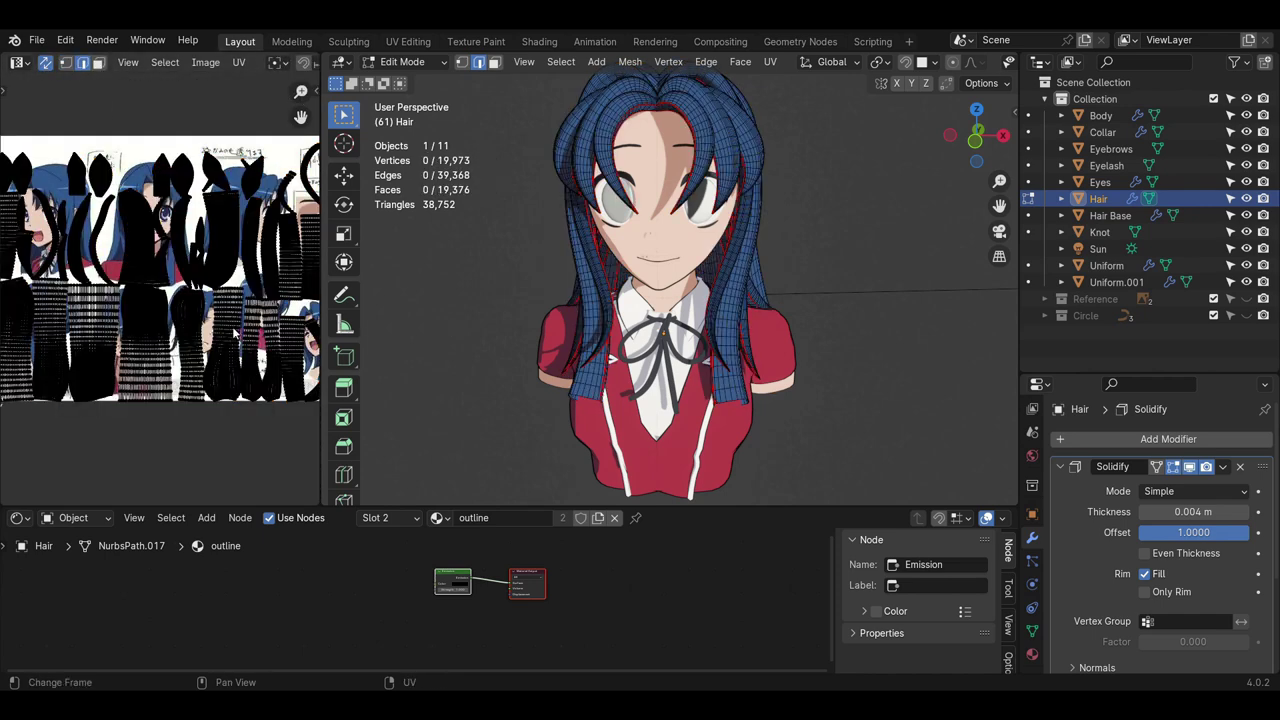
key(l)
click(230, 447)
key(l)
click(200, 458)
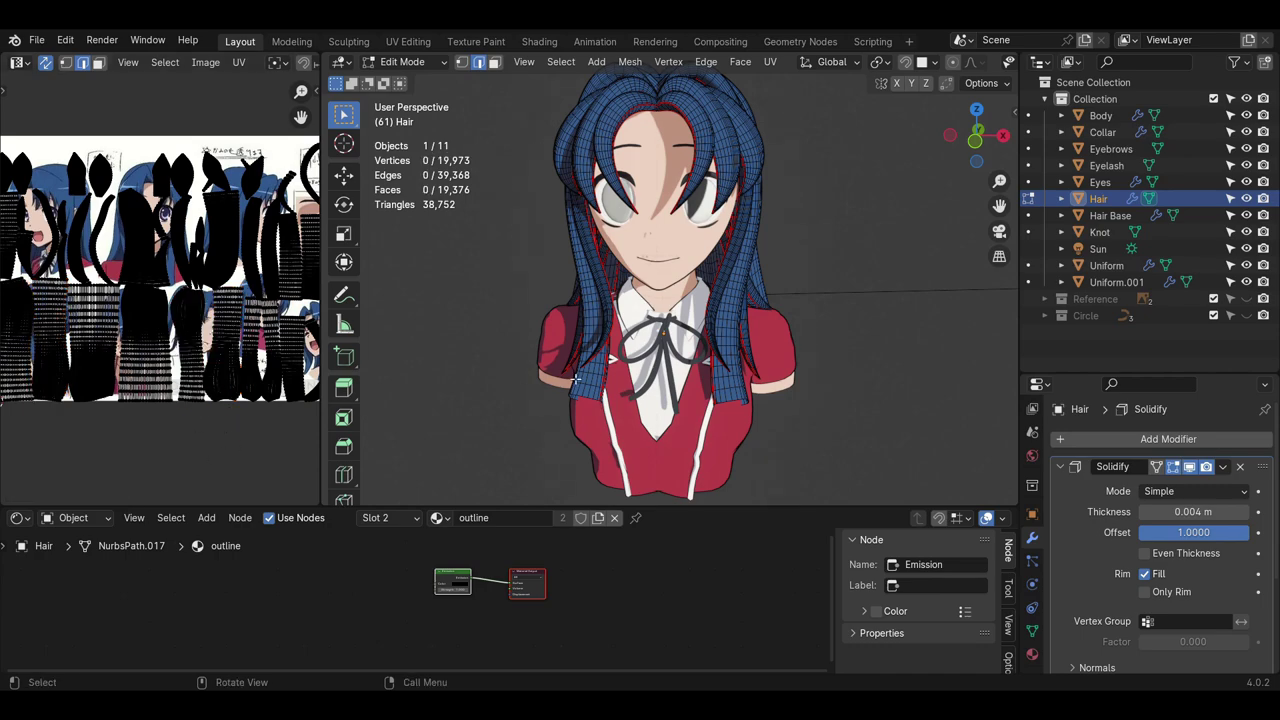
- Isolate the hair mesh in local view with the lower strands framed and nothing selected
middle_drag(582, 376, 552, 372)
key(KP_Divide)
scroll(660, 320, up, 3)
middle_drag(660, 320, 729, 288)
key(l)
click(903, 264)
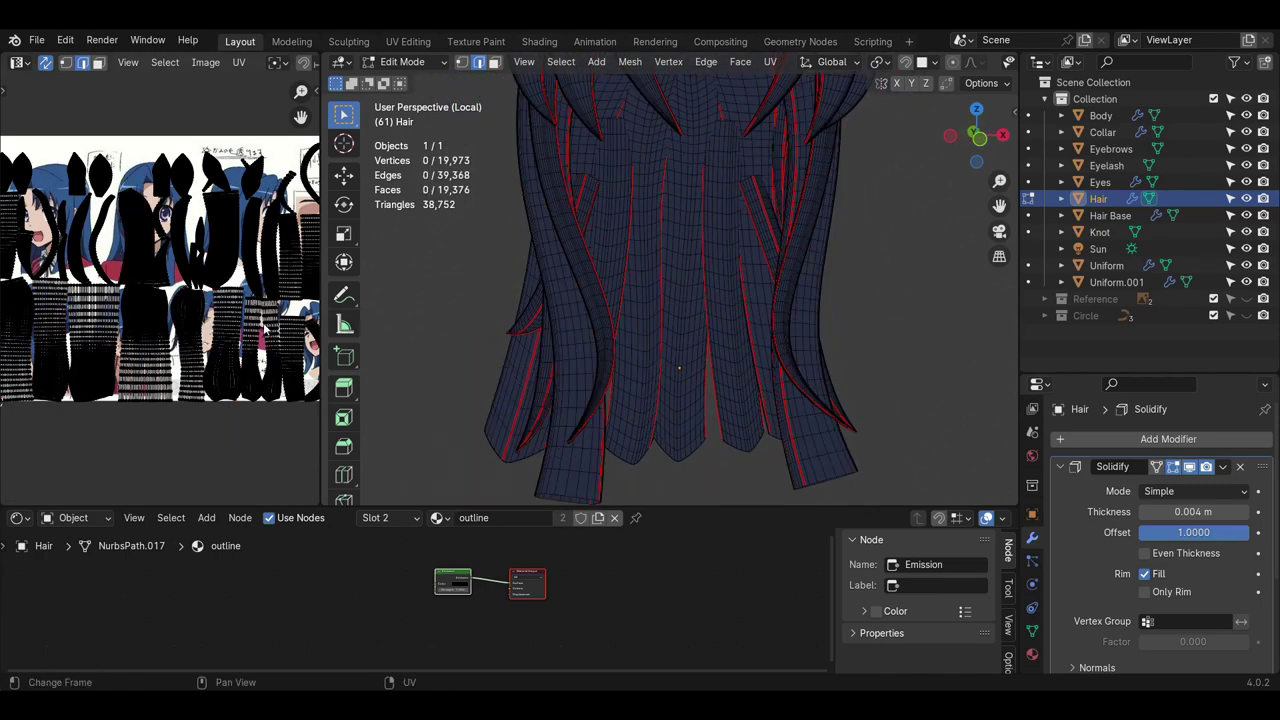
- Select the linked seam-bounded islands forming the inner faces of the curved side and front hair strands
scroll(148, 248, down, 1)
key(l)
key(l)
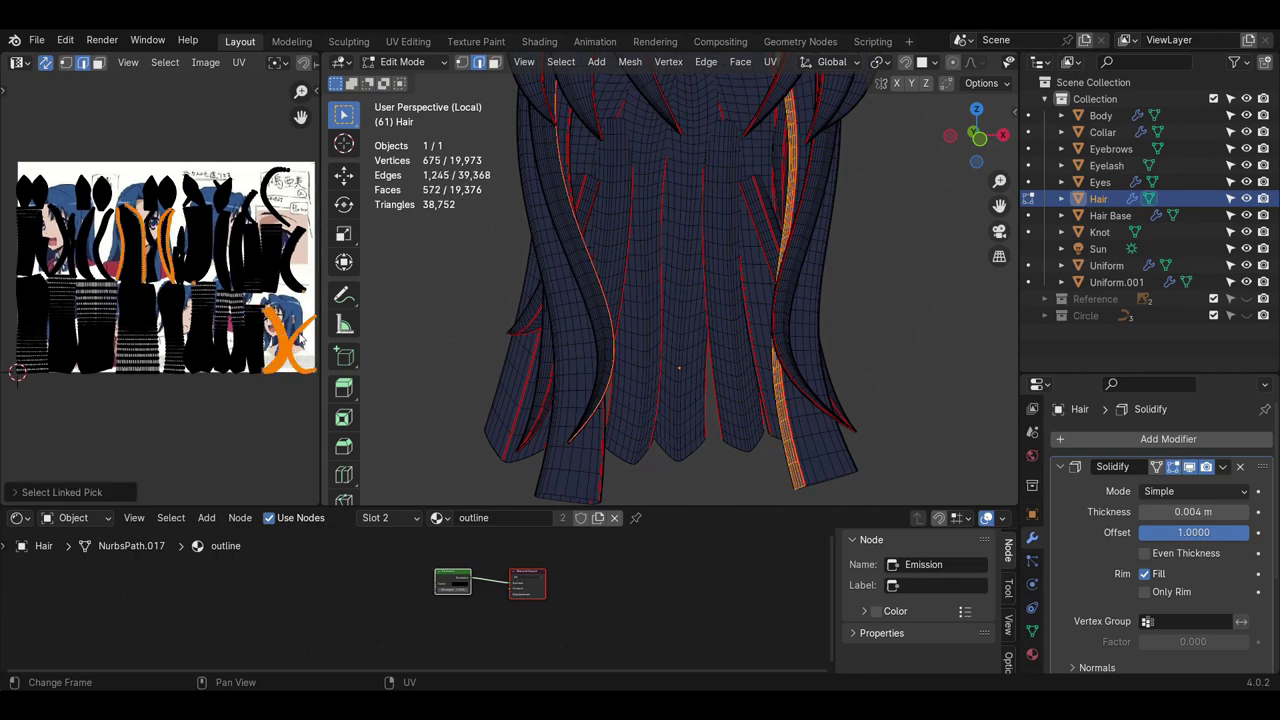
middle_drag(616, 296, 530, 308)
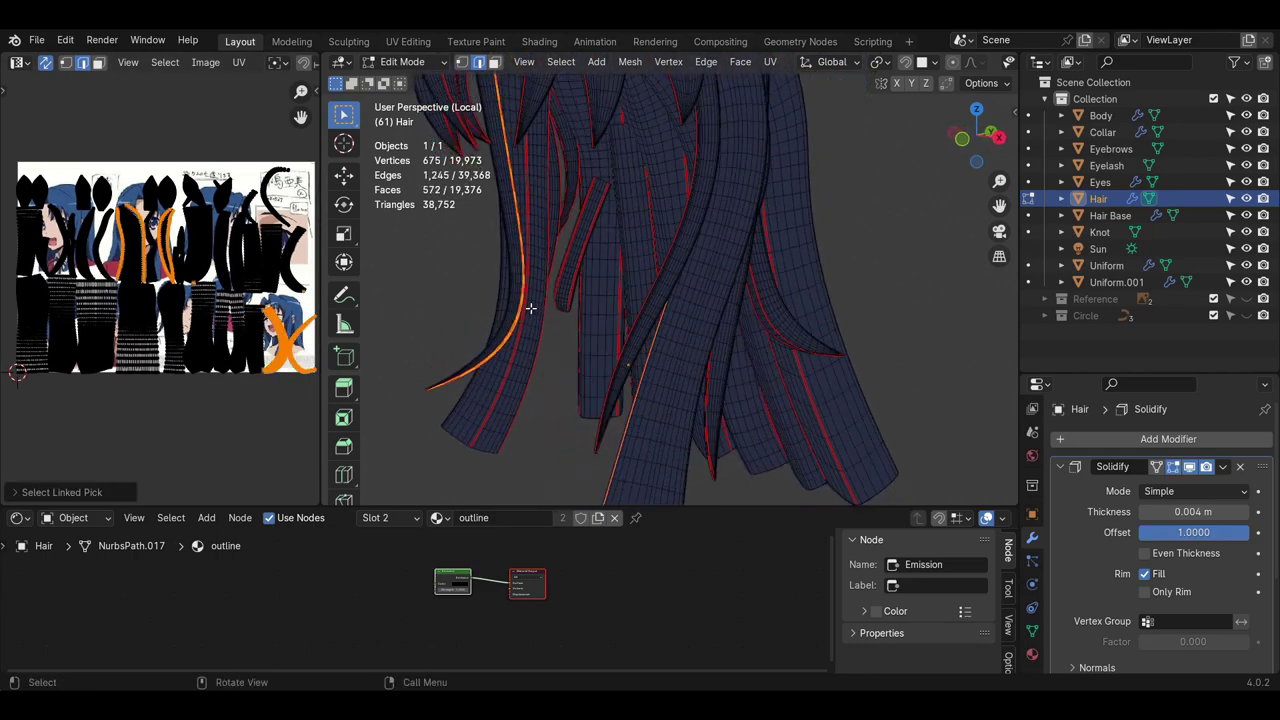
key(l)
middle_drag(749, 294, 700, 300)
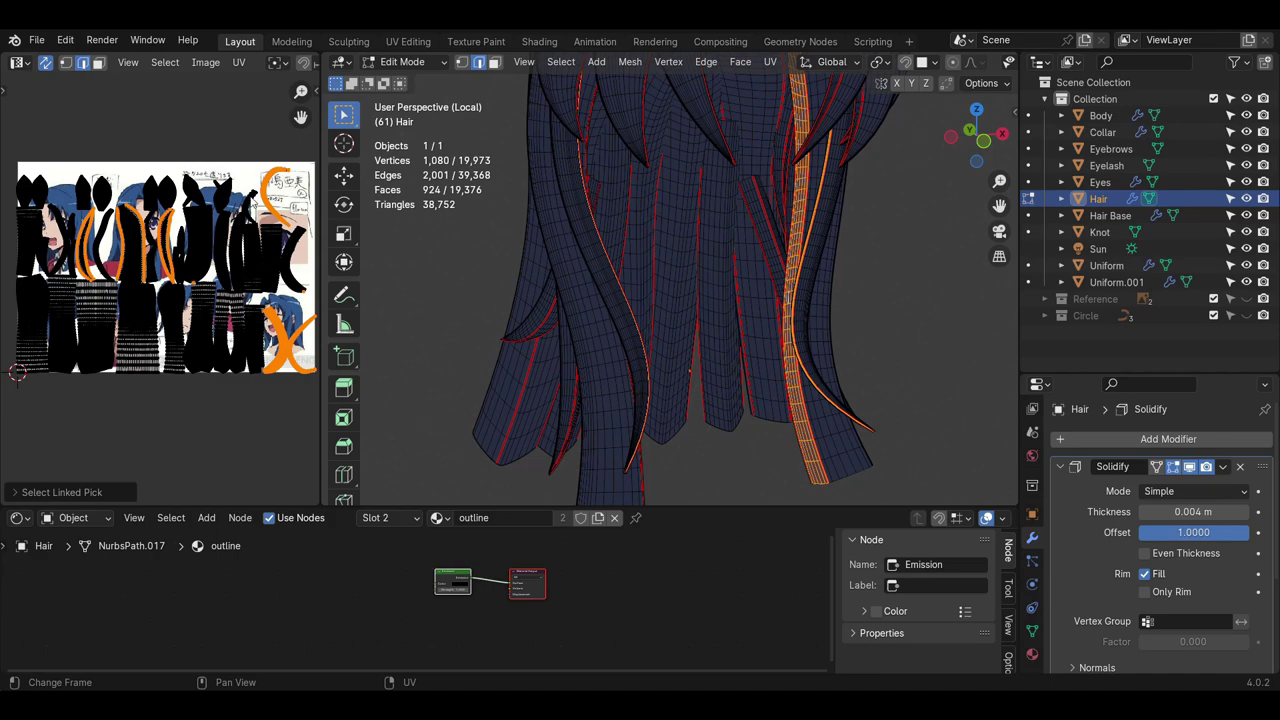
key(l)
key(l)
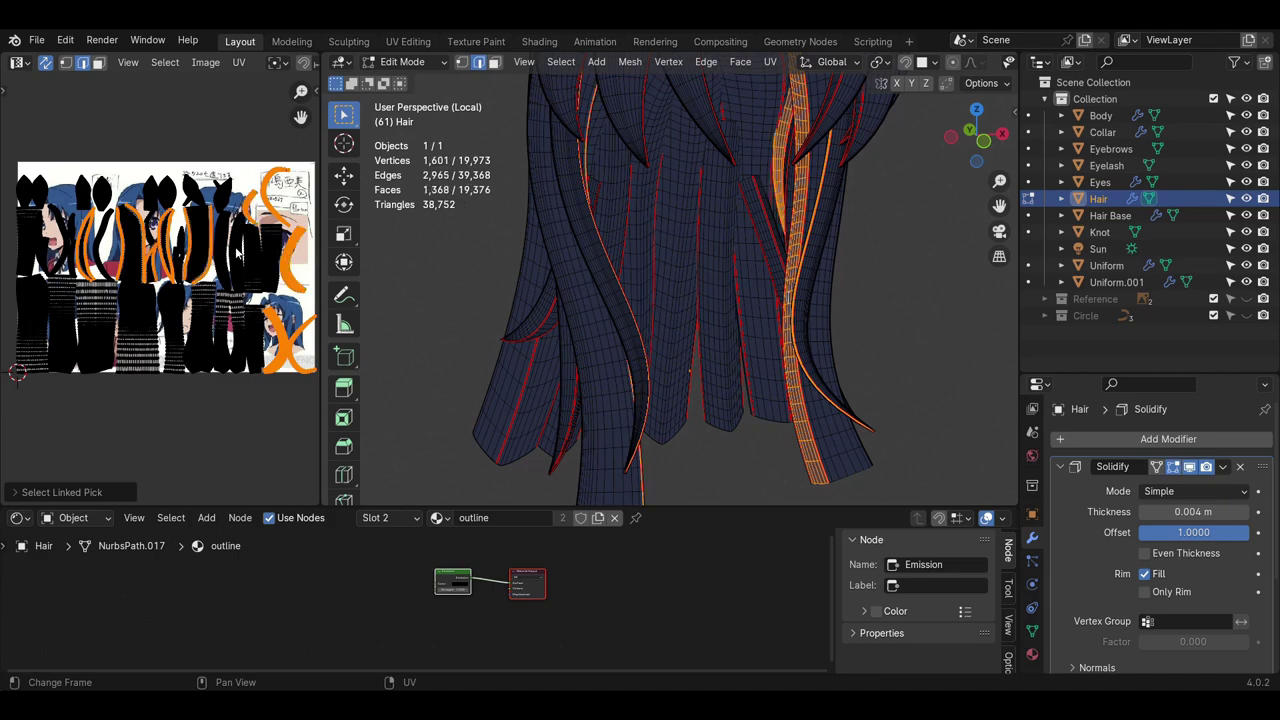
- Add the inner-face islands of the straight lower back strands to the selection, undoing any wrongly picked outer islands
key(l)
middle_drag(400, 280, 496, 296)
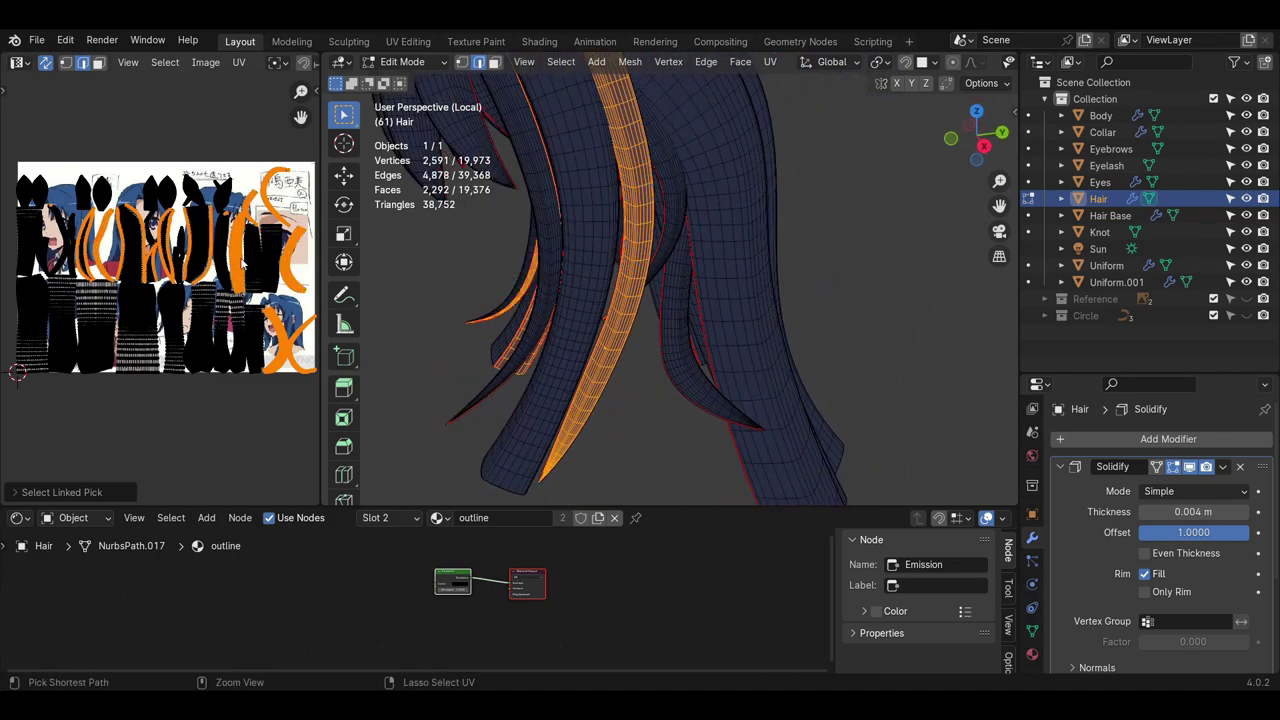
key(ctrl+z)
key(l)
middle_drag(700, 250, 450, 272)
key(l)
key(ctrl+z)
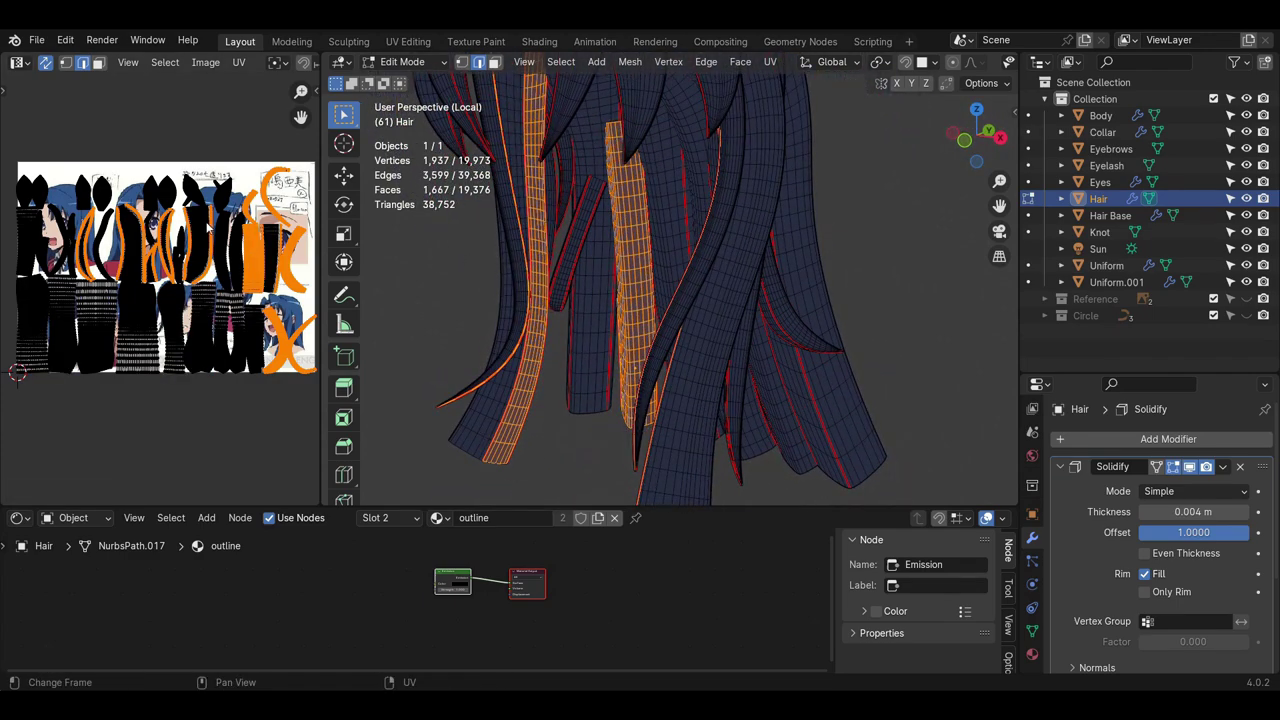
middle_drag(188, 311, 202, 291)
key(l)
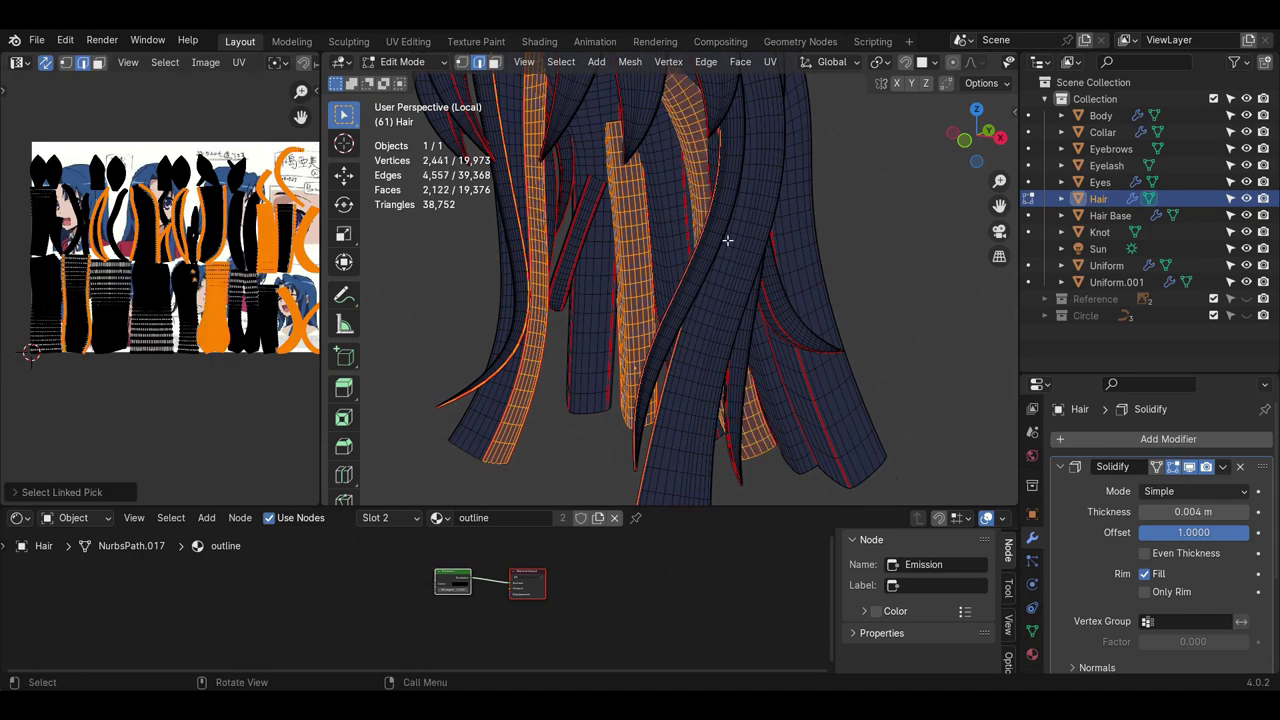
middle_drag(723, 240, 650, 242)
key(l)
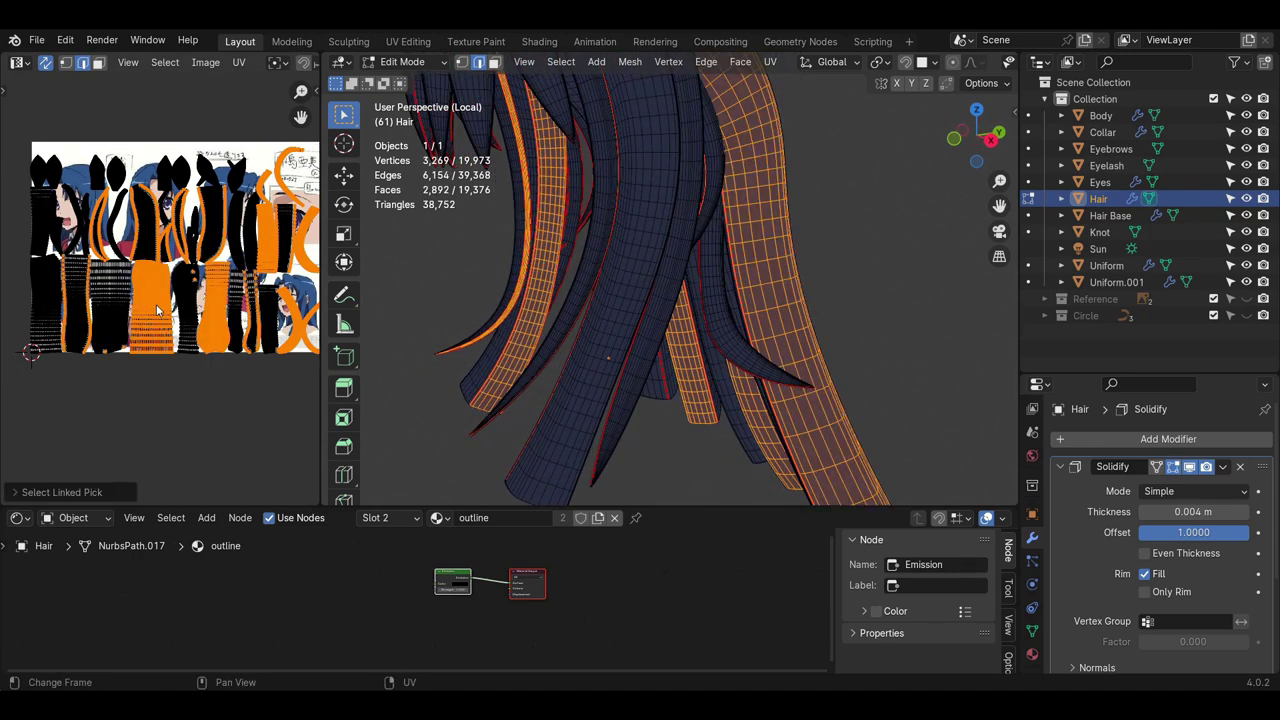
key(ctrl+z)
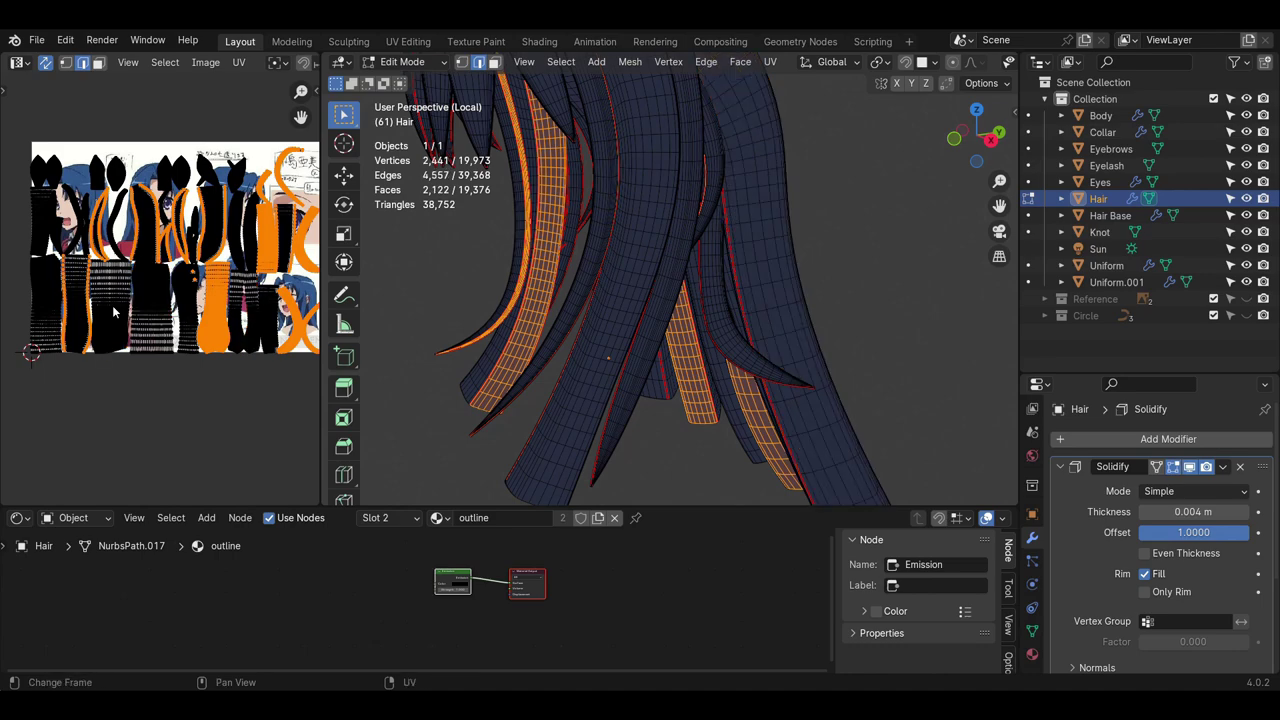
key(l)
middle_drag(655, 255, 720, 250)
key(ctrl+z)
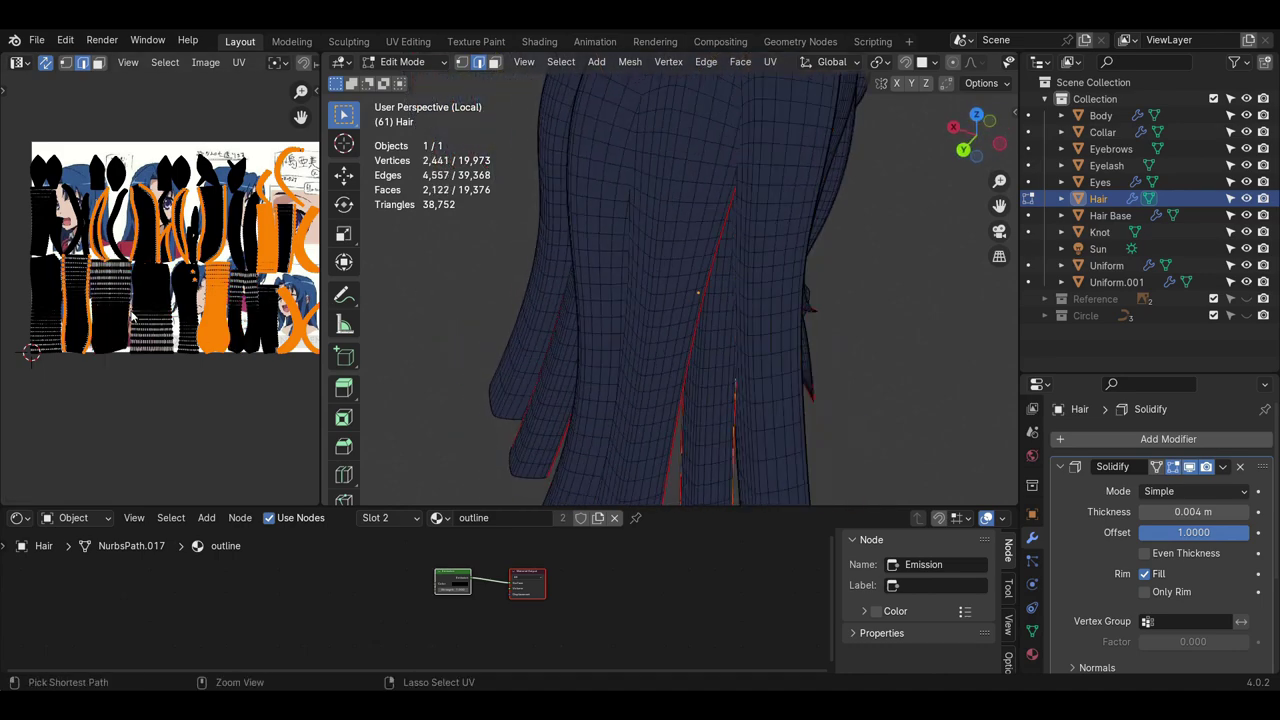
key(l)
key(ctrl+z)
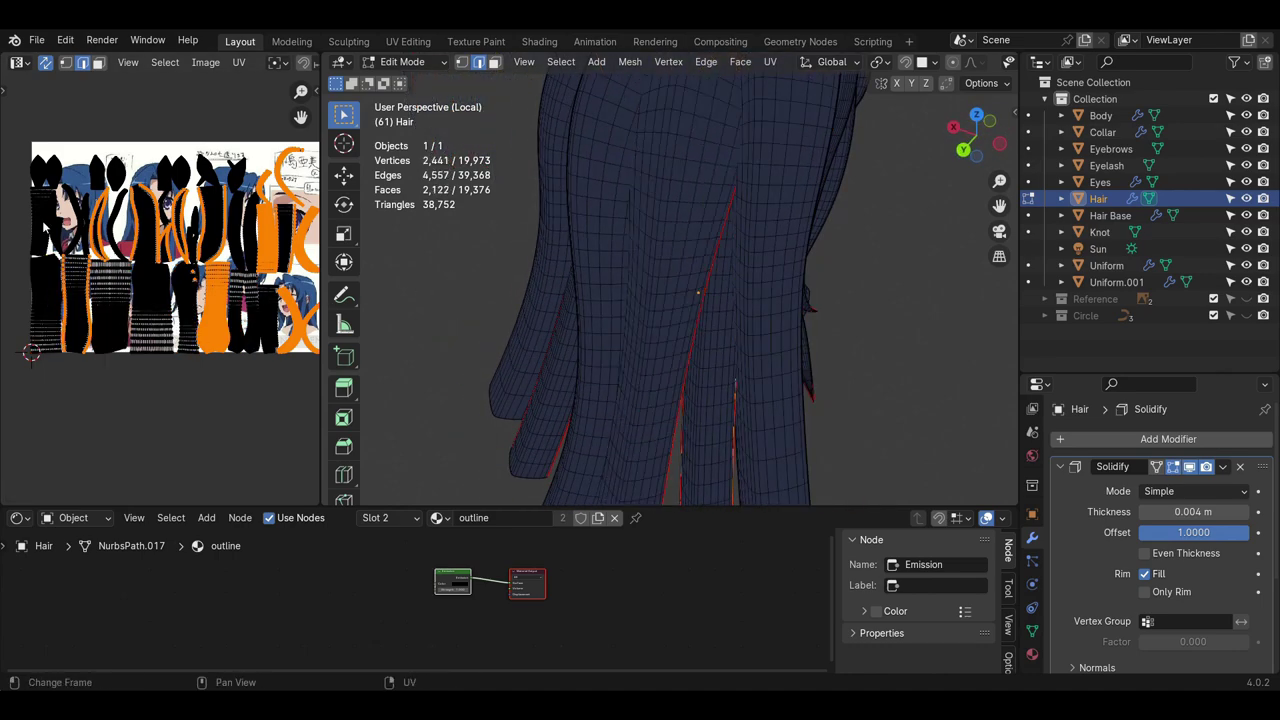
- Extend the selection with more linked inner-face islands from the back hair and the shorter front strands
key(l)
middle_drag(700, 270, 850, 270)
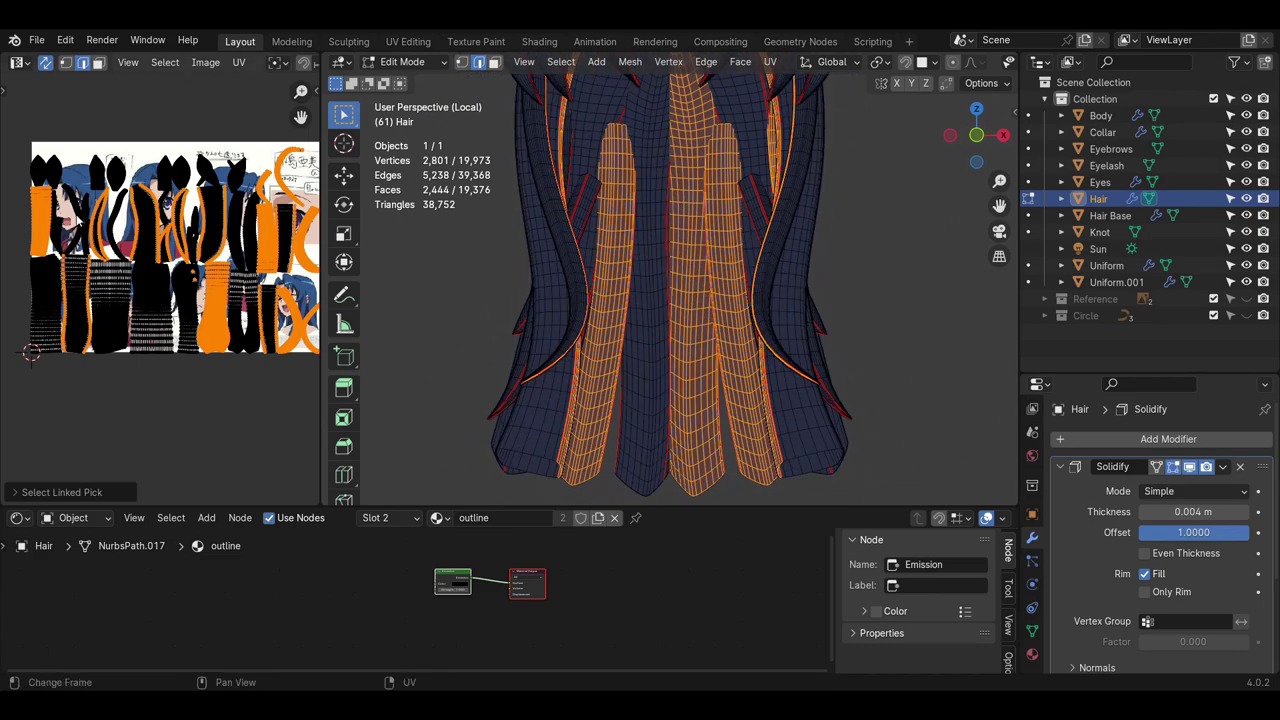
key(l)
middle_drag(700, 350, 598, 354)
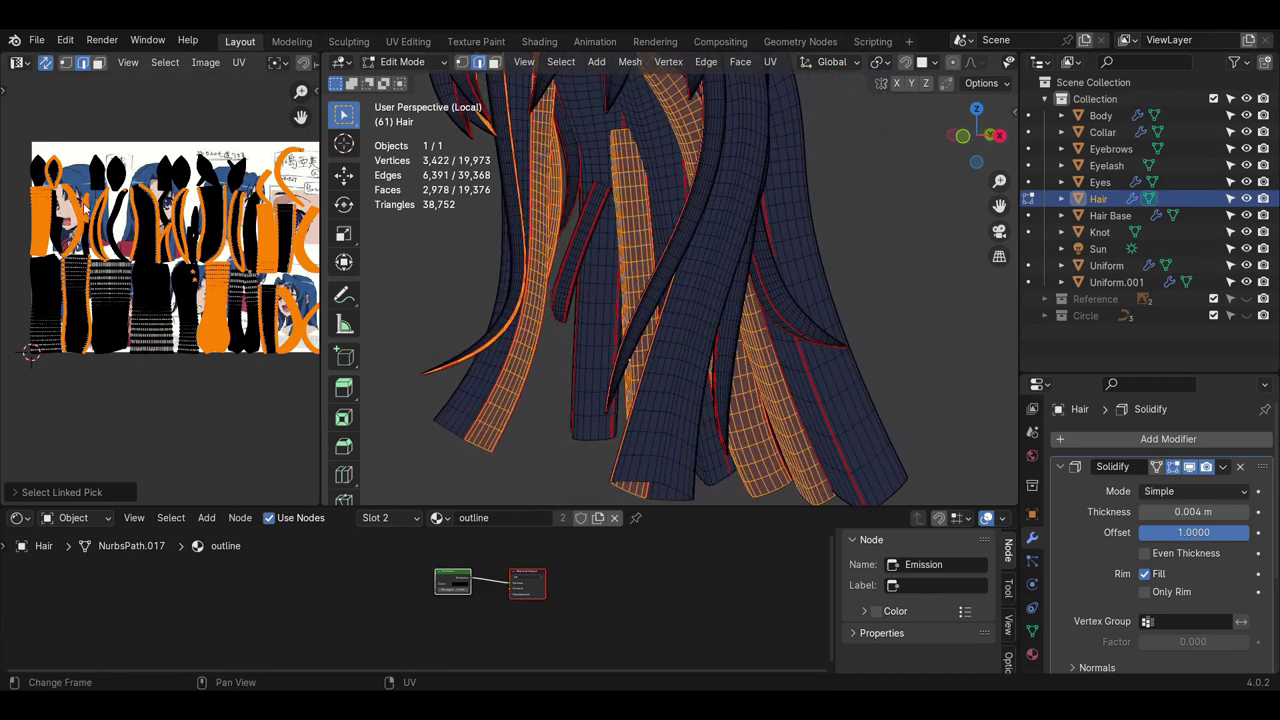
scroll(491, 220, down, 4)
middle_drag(491, 220, 641, 254)
key(l)
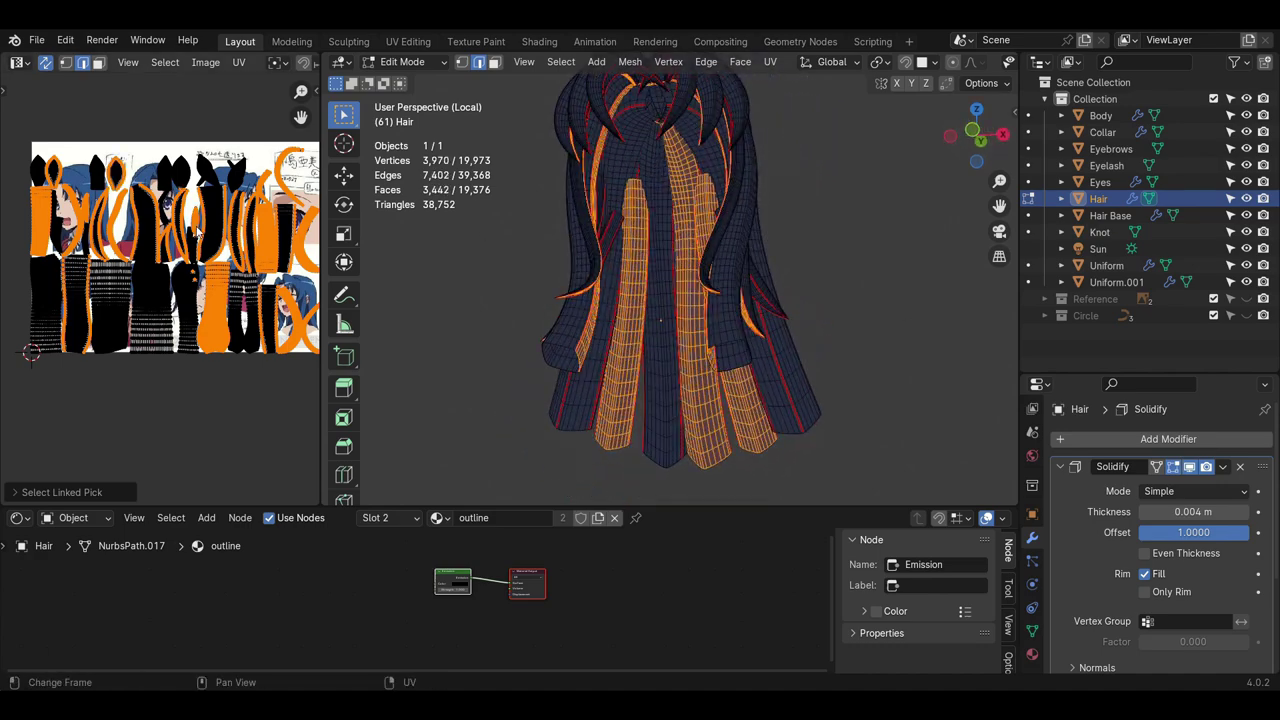
- Add the inner-face islands of the remaining central and outer back strands to the hair selection
middle_drag(661, 320, 584, 201)
key(l)
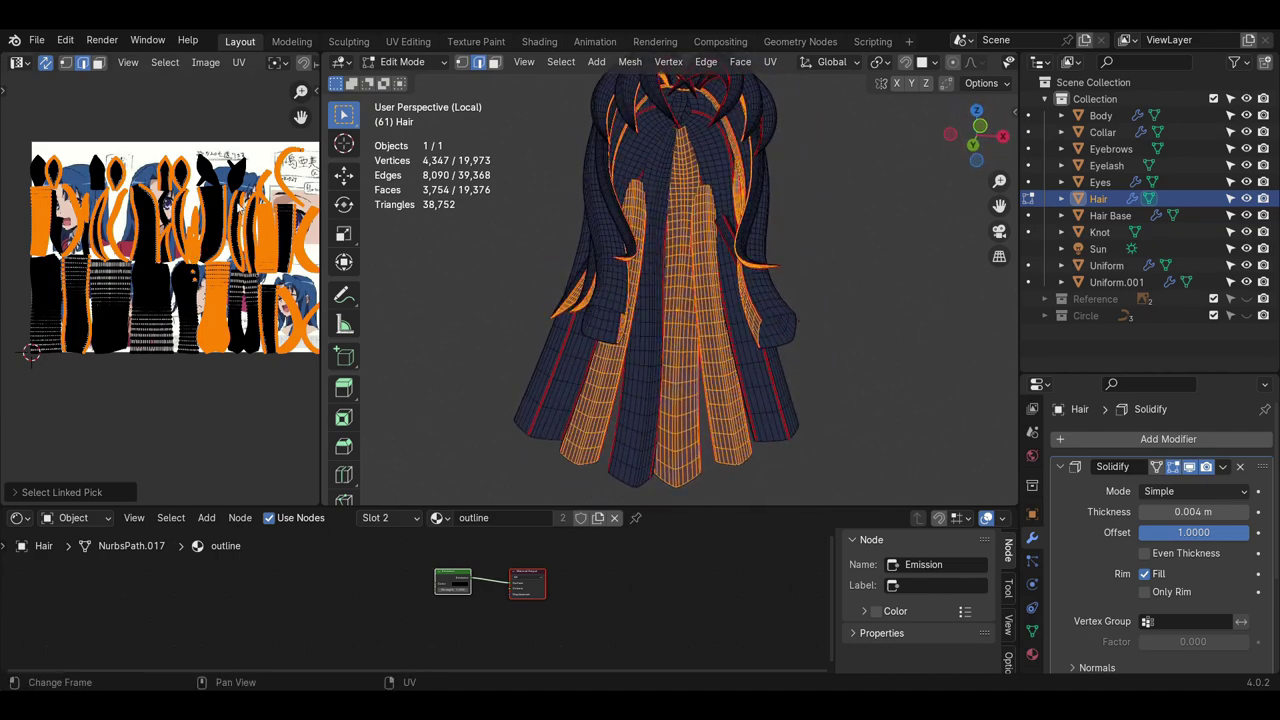
key(l)
mouse_move(475, 300)
middle_down()
mouse_move(591, 322)
mouse_move(470, 295)
middle_up()
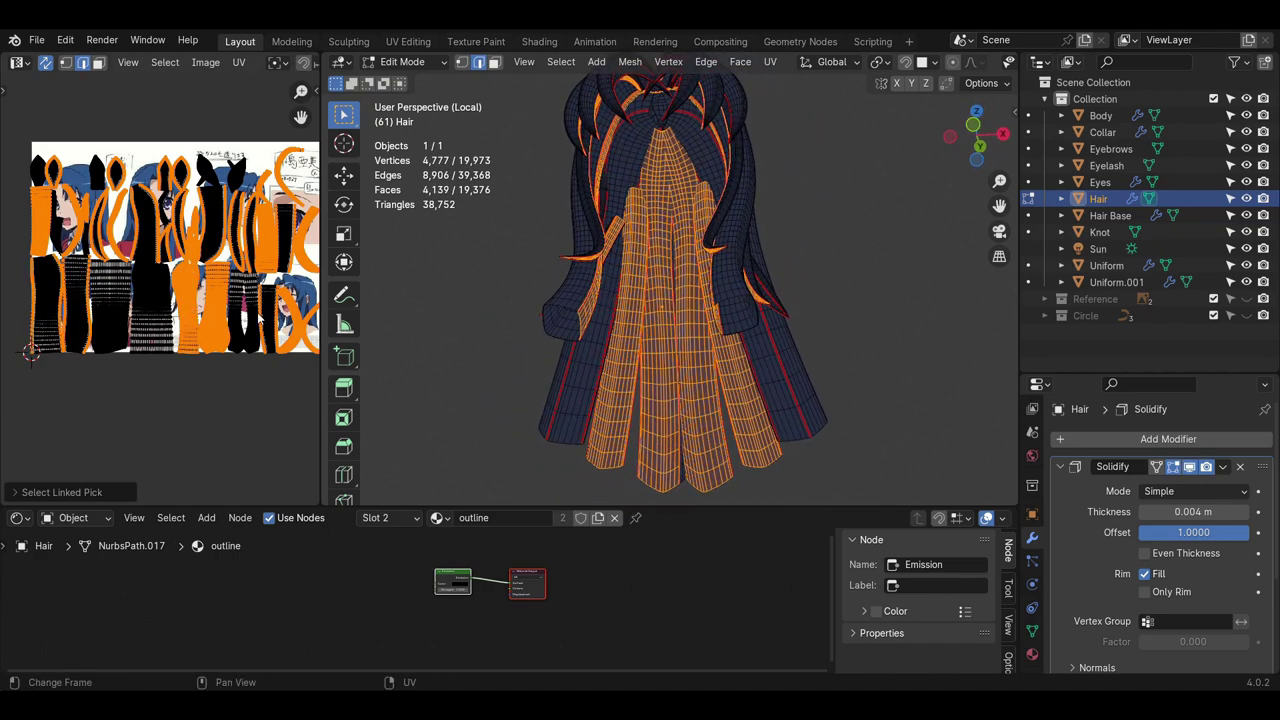
key(l)
middle_drag(560, 330, 480, 331)
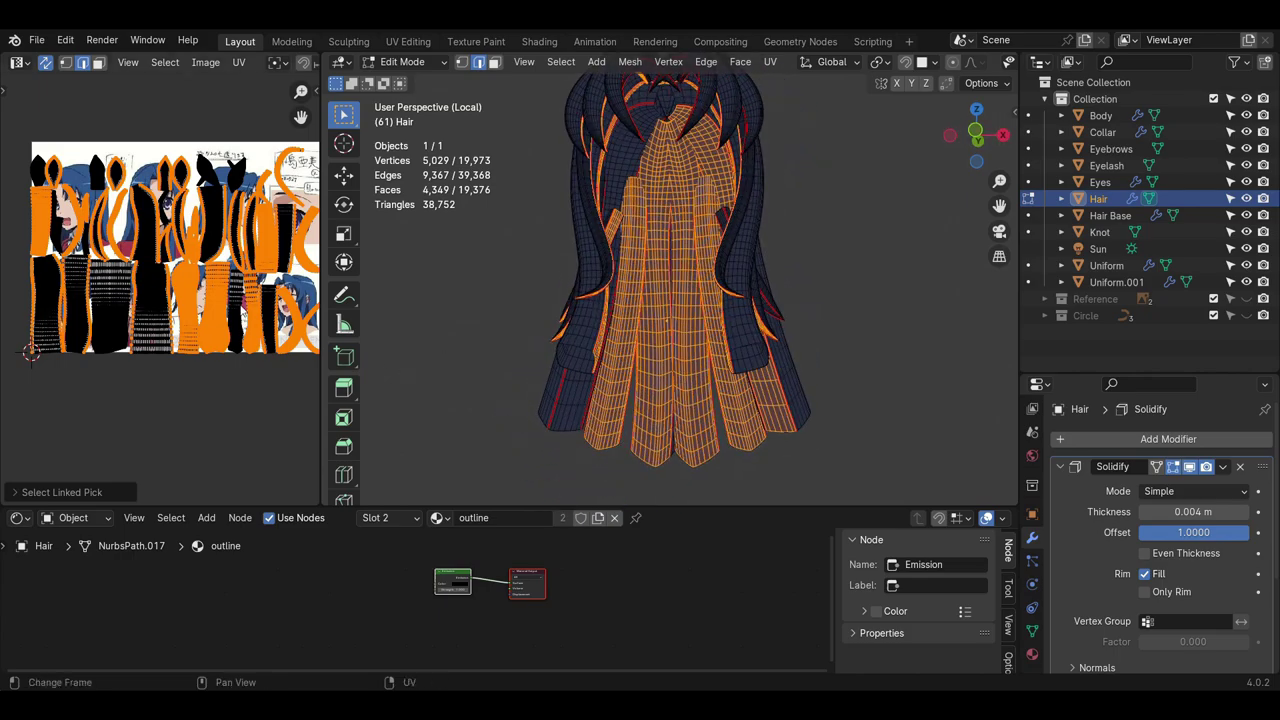
key(l)
middle_drag(600, 338, 613, 341)
middle_drag(587, 290, 749, 258)
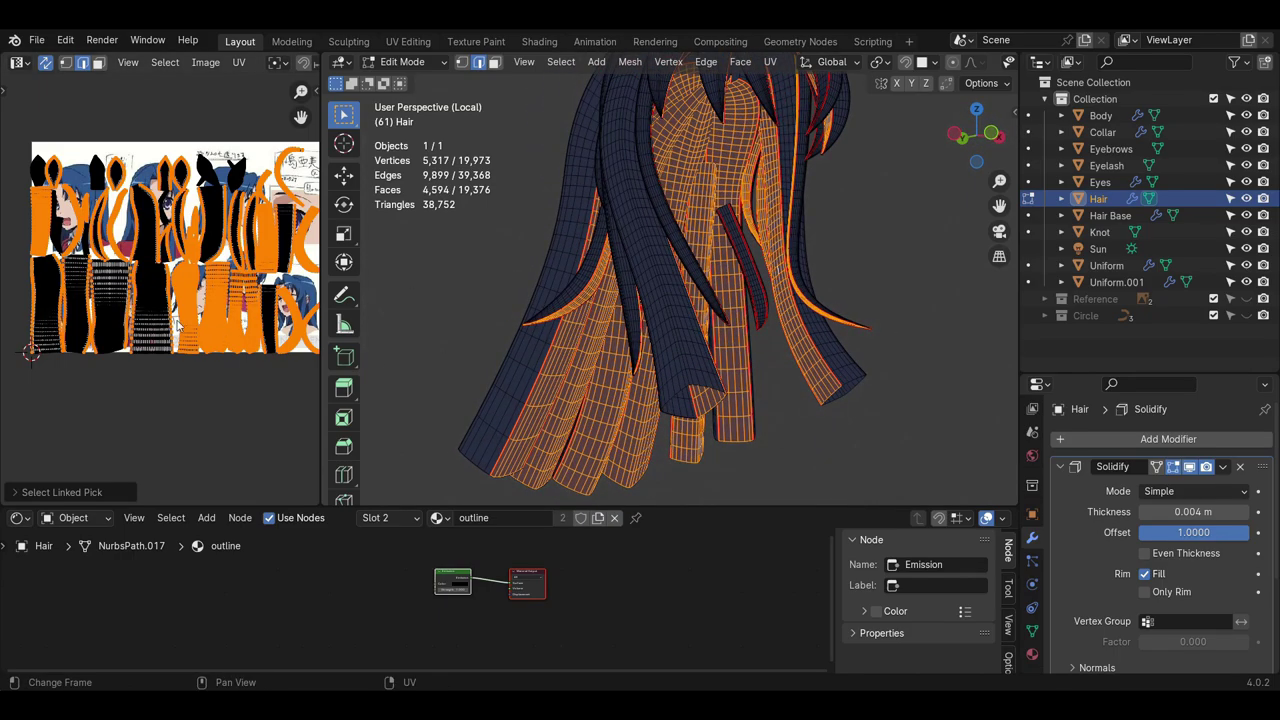
- Check the side strands for missed inner faces and add their linked islands to the selection
middle_drag(600, 300, 880, 301)
key(ctrl+z)
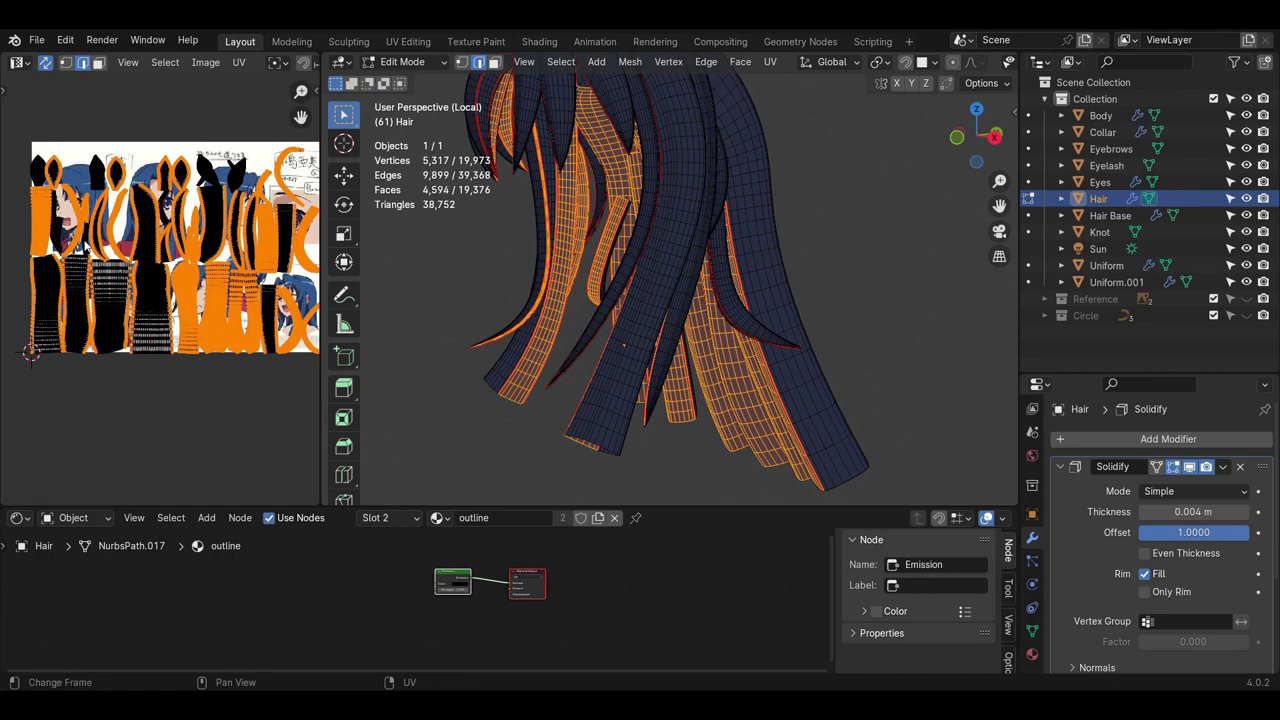
key(l)
middle_drag(580, 300, 877, 349)
scroll(676, 251, up, 6)
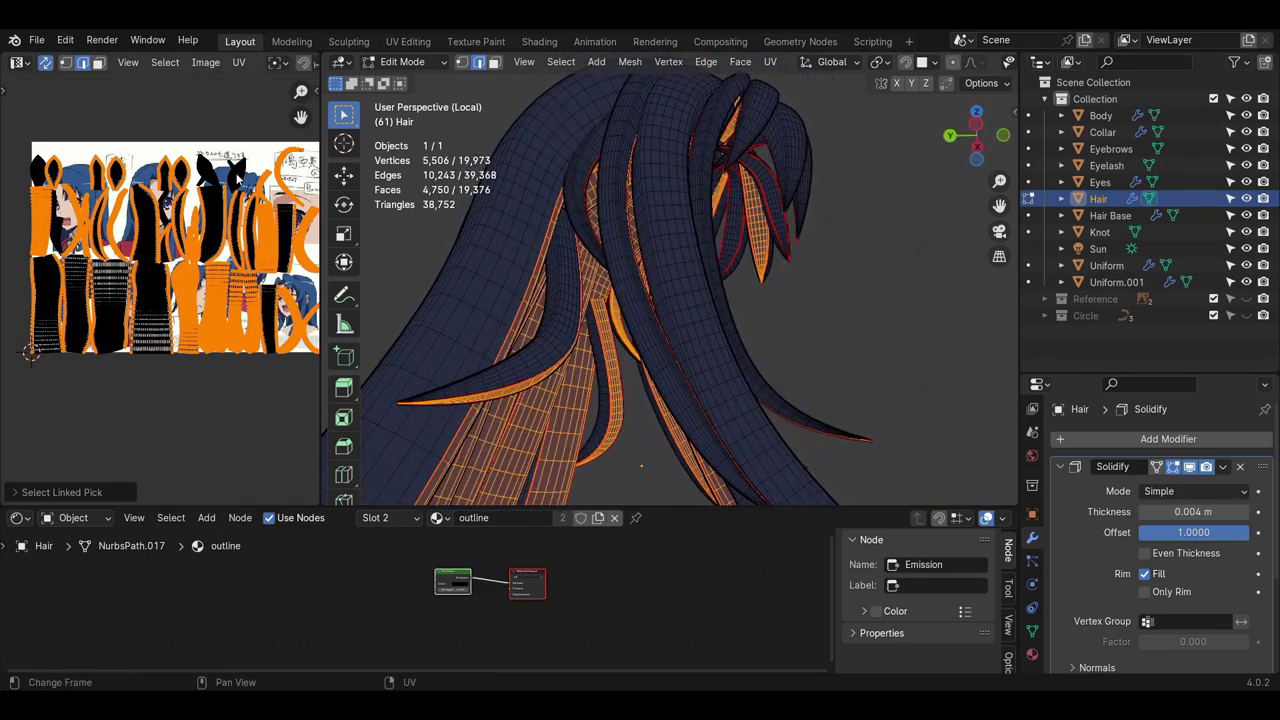
- Leave local view and enter Texture Paint mode with the Hair Base texture of Material.008 as the paint slot
key(KP_Divide)
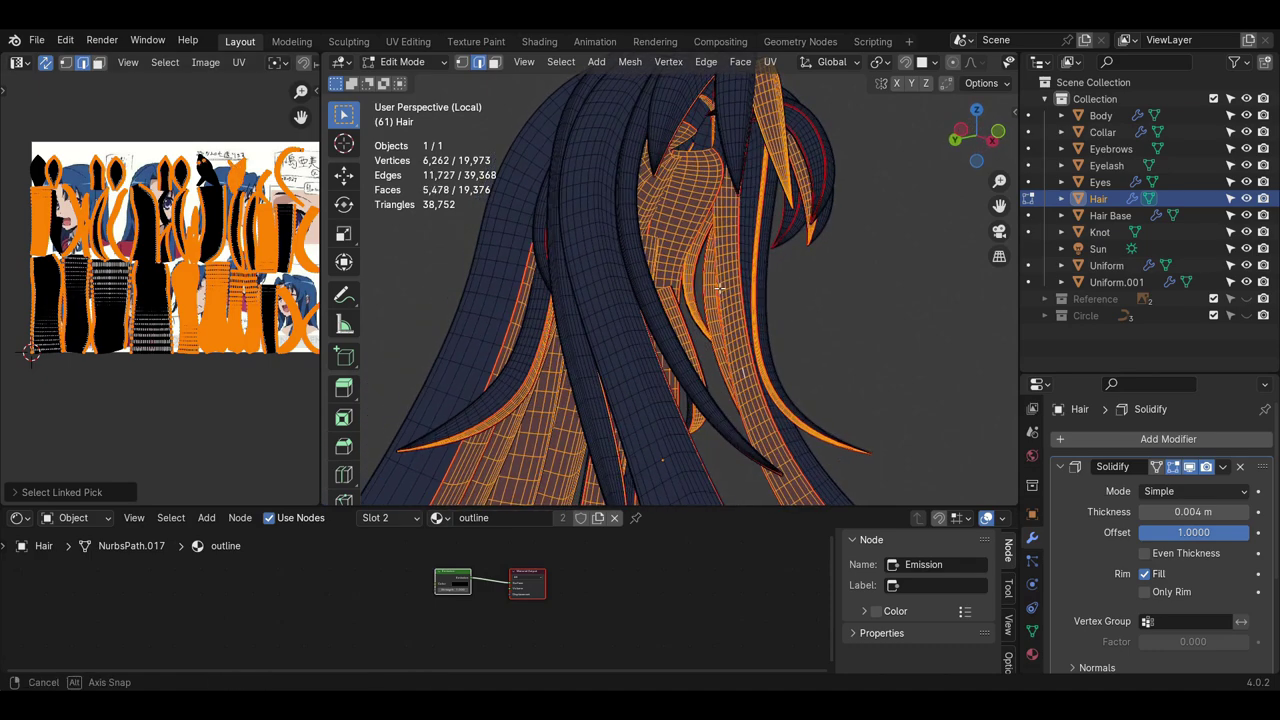
click(402, 62)
click(410, 172)
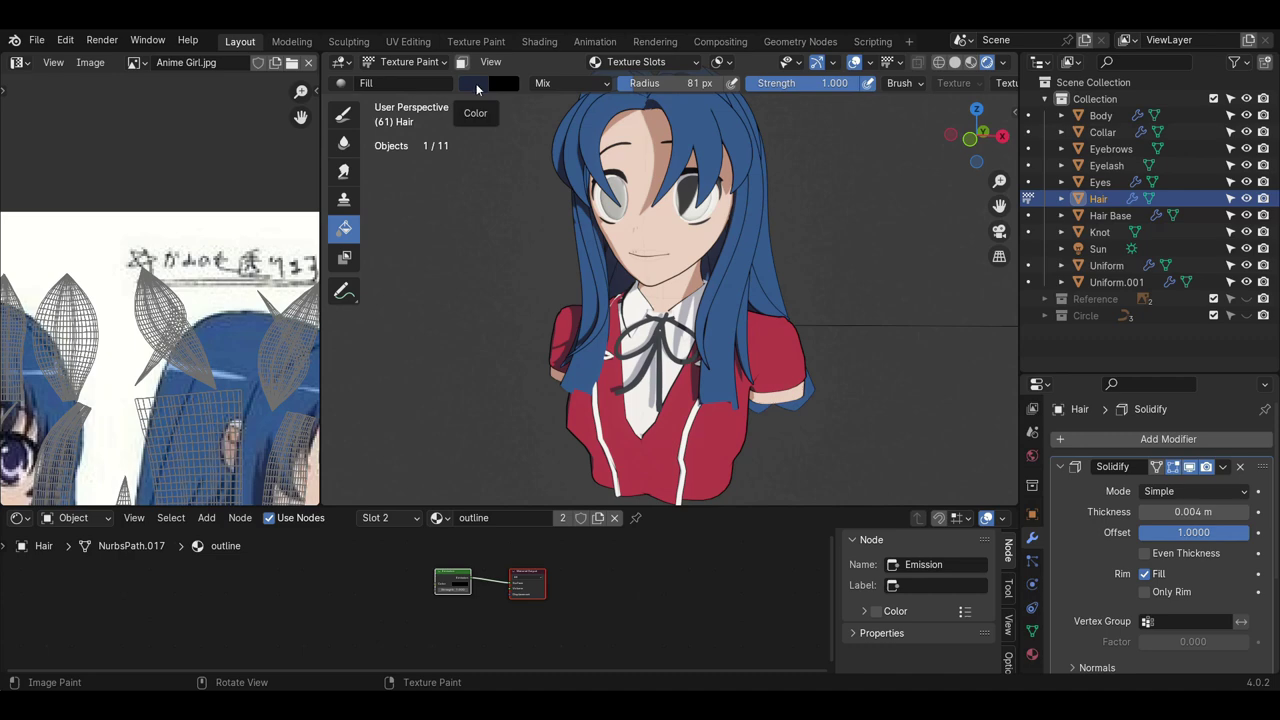
click(636, 62)
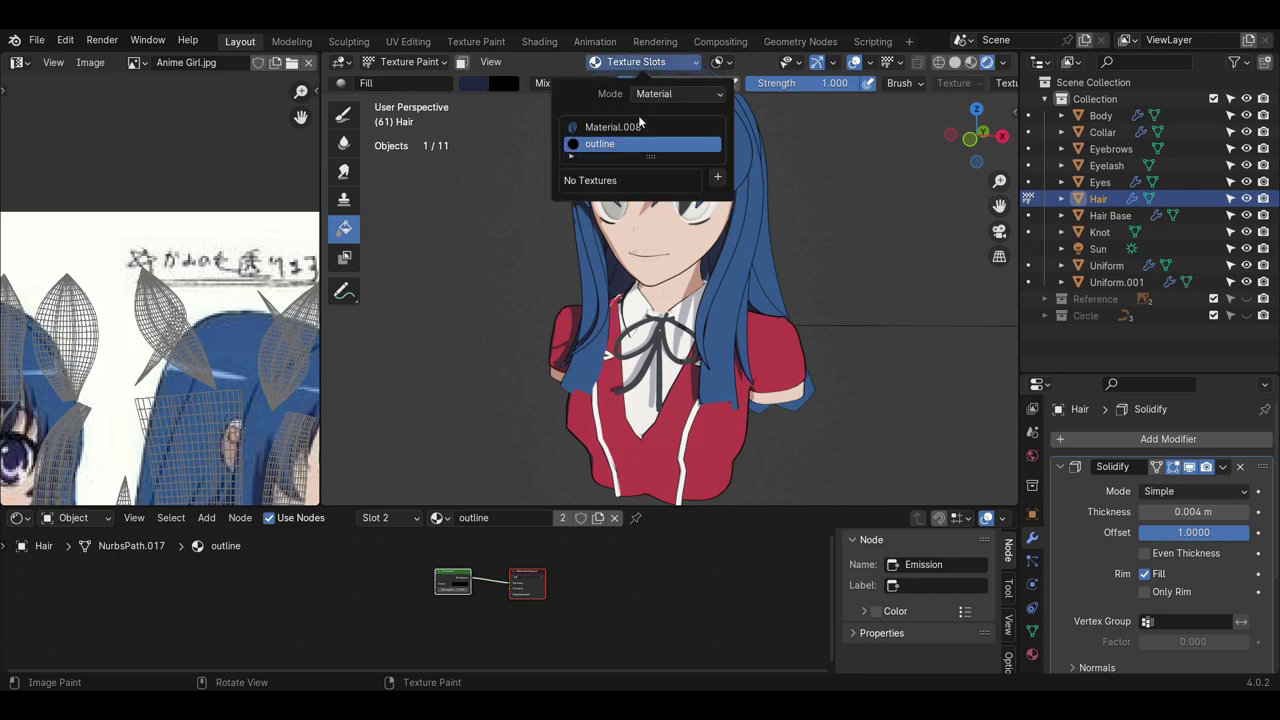
click(623, 64)
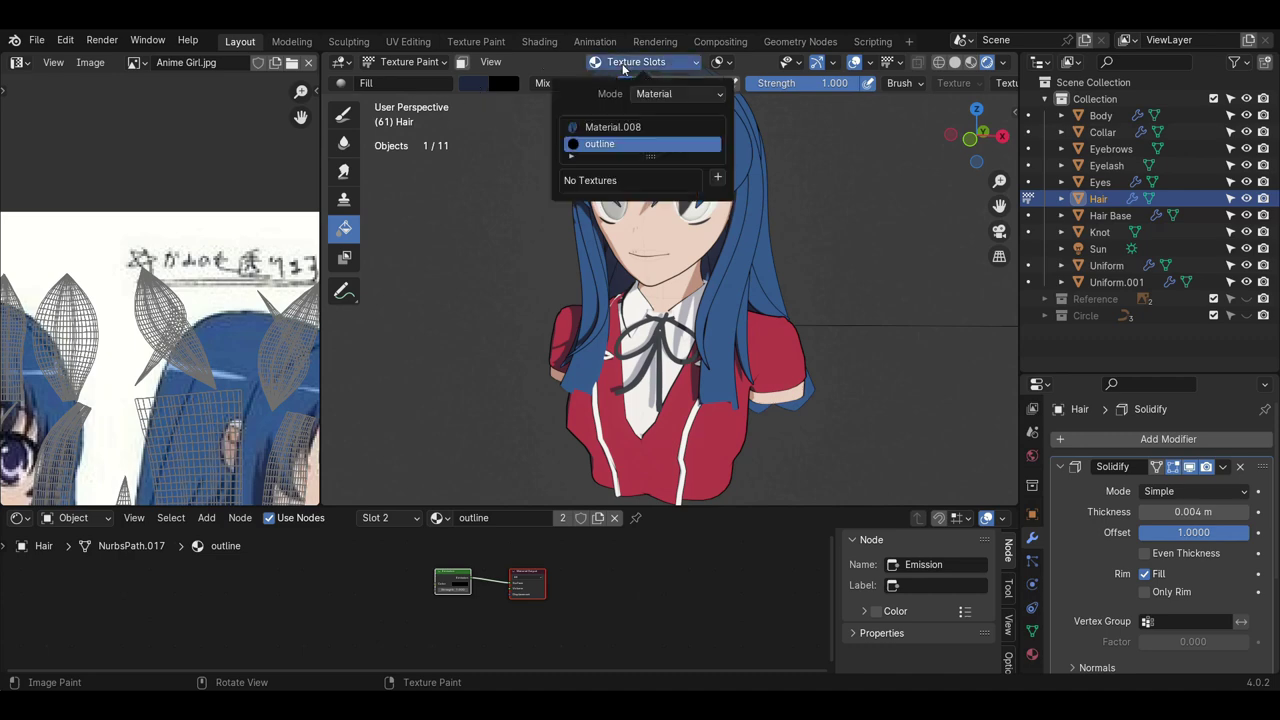
click(627, 127)
click(612, 197)
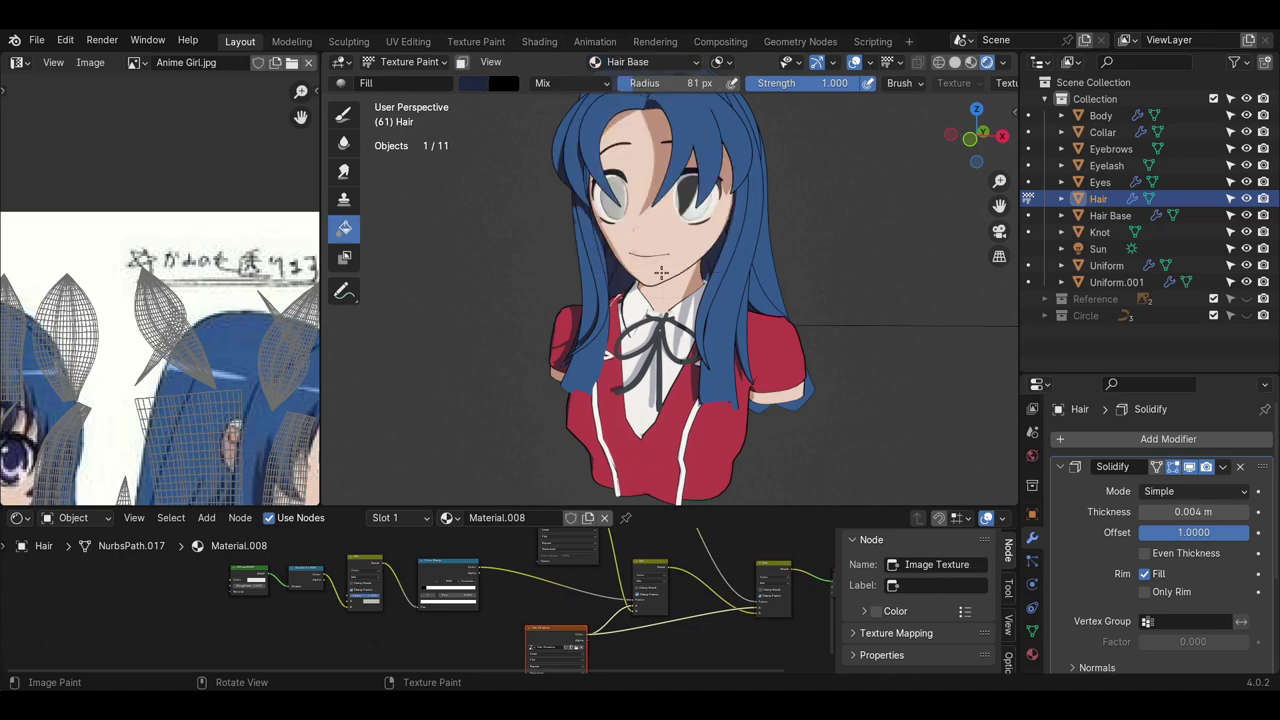
- Undo the unmasked fill, fill only the selected inner hair faces with dark navy using face selection masking, and turn masking off
click(664, 290)
key(ctrl+z)
click(464, 65)
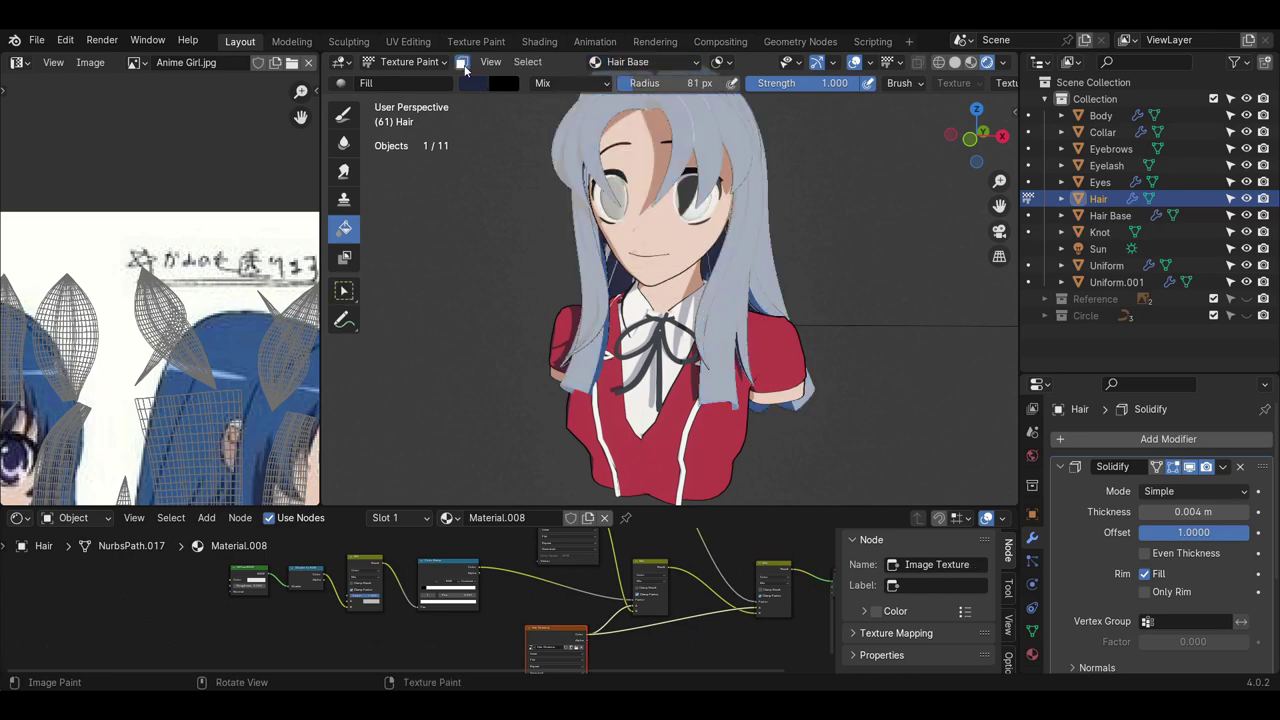
click(468, 64)
middle_drag(632, 285, 663, 319)
scroll(632, 285, down, 2)
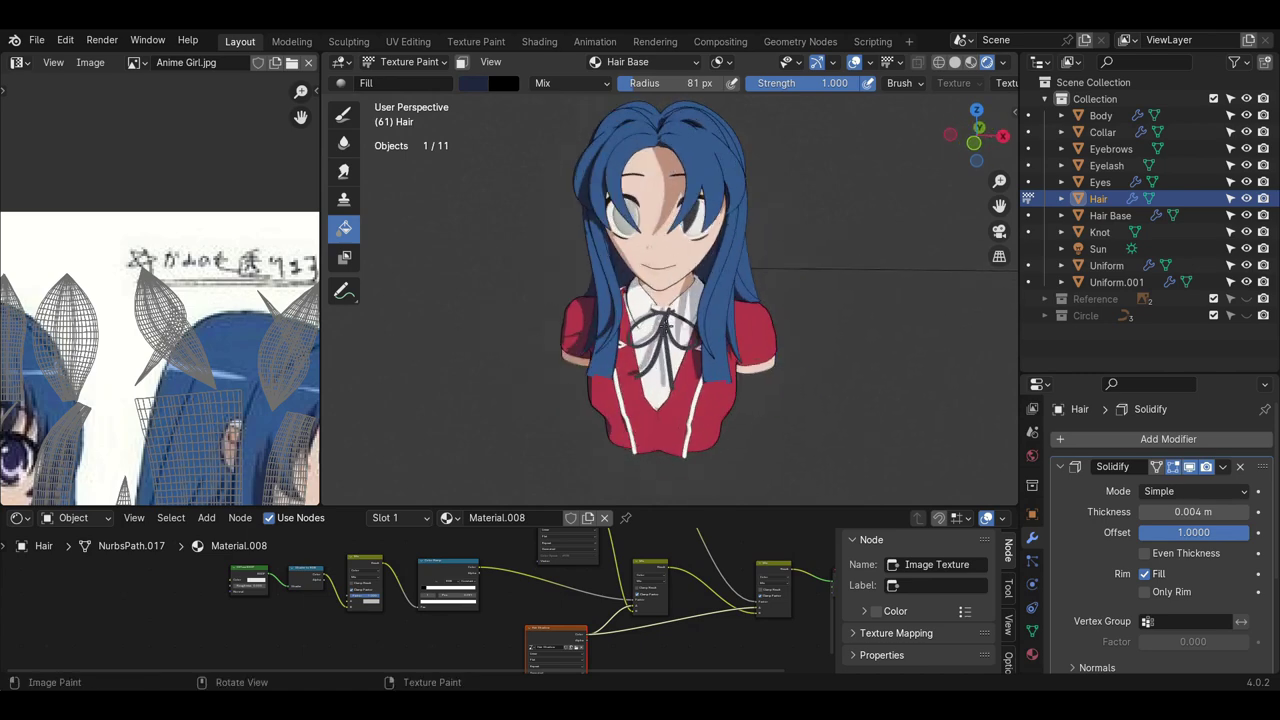
- Return to Object Mode with the character reference drawings in view and clear the selection
click(425, 63)
click(430, 83)
scroll(160, 293, down, 3)
middle_drag(160, 293, 157, 202)
click(790, 252)
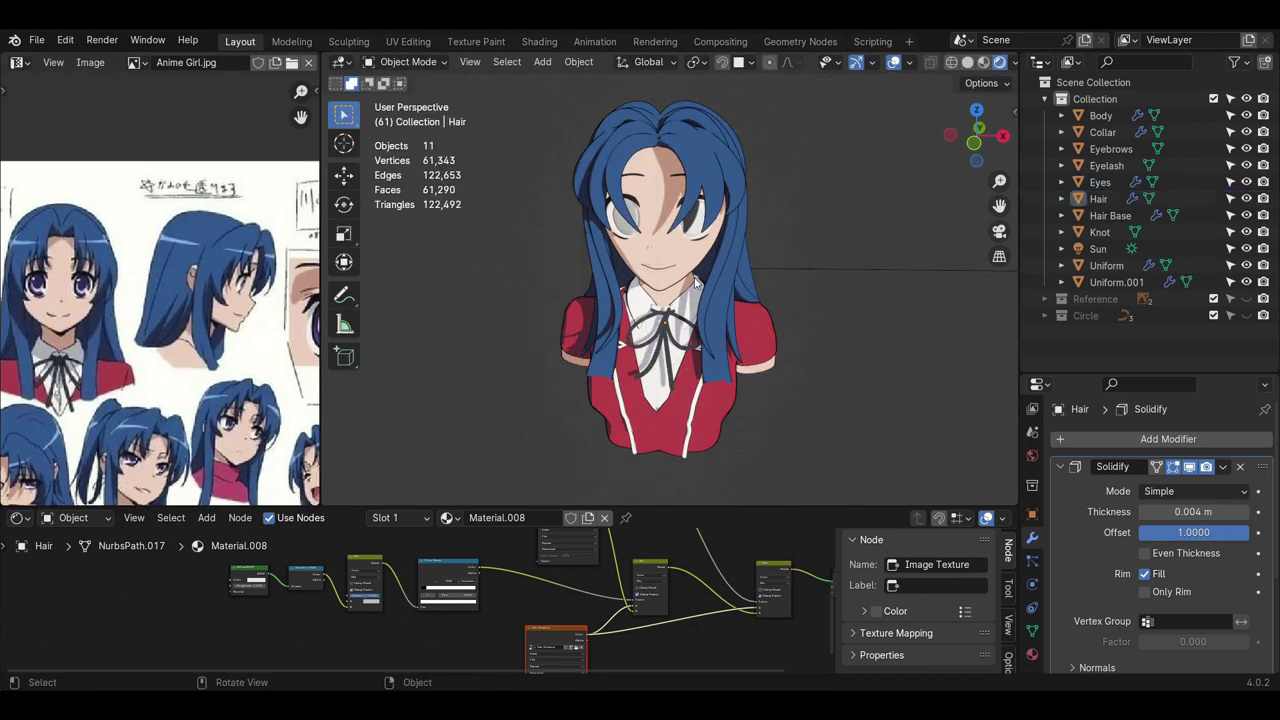
- Assign the existing Material to the Eyes object and make it a single-user copy
middle_drag(745, 252, 688, 280)
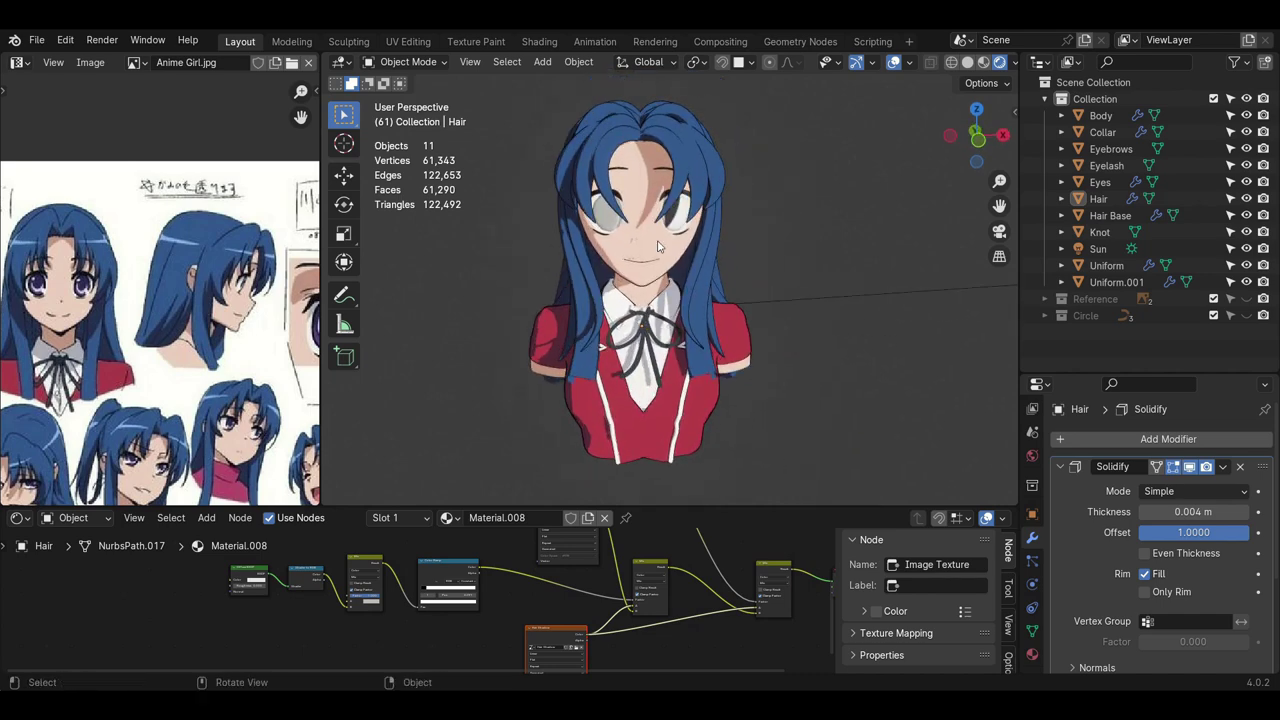
scroll(658, 246, up, 1)
click(684, 201)
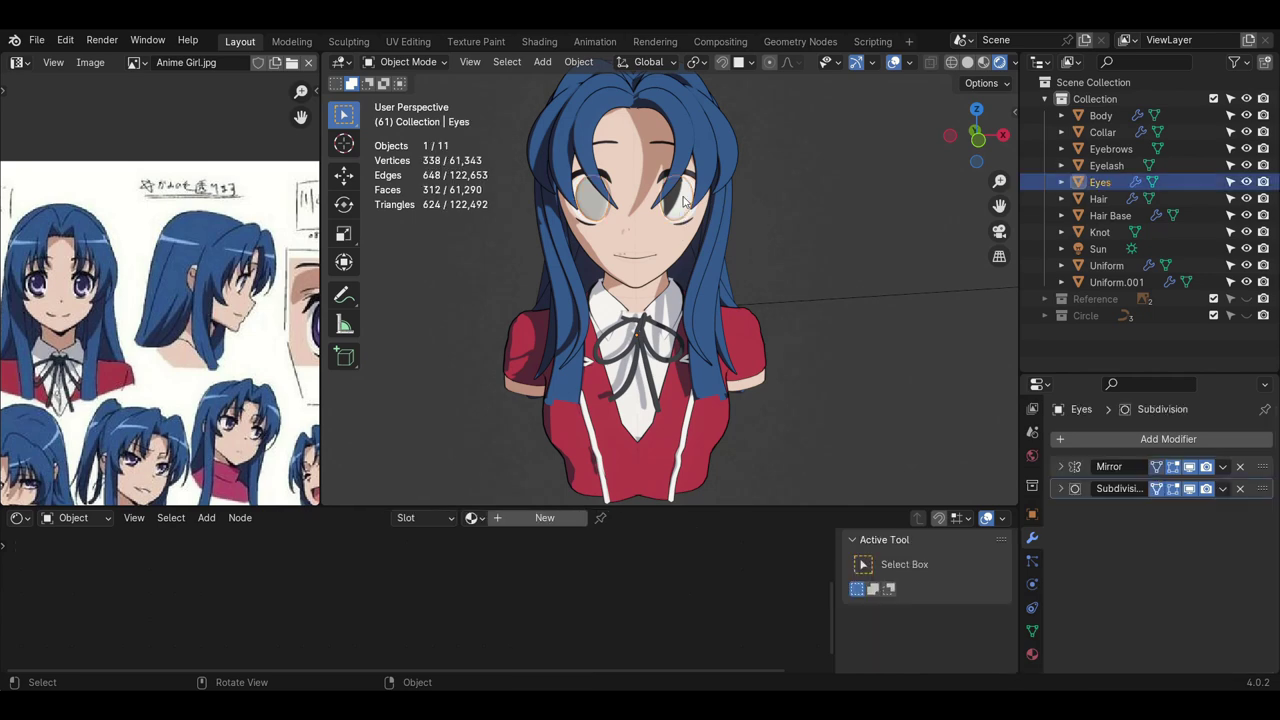
click(480, 521)
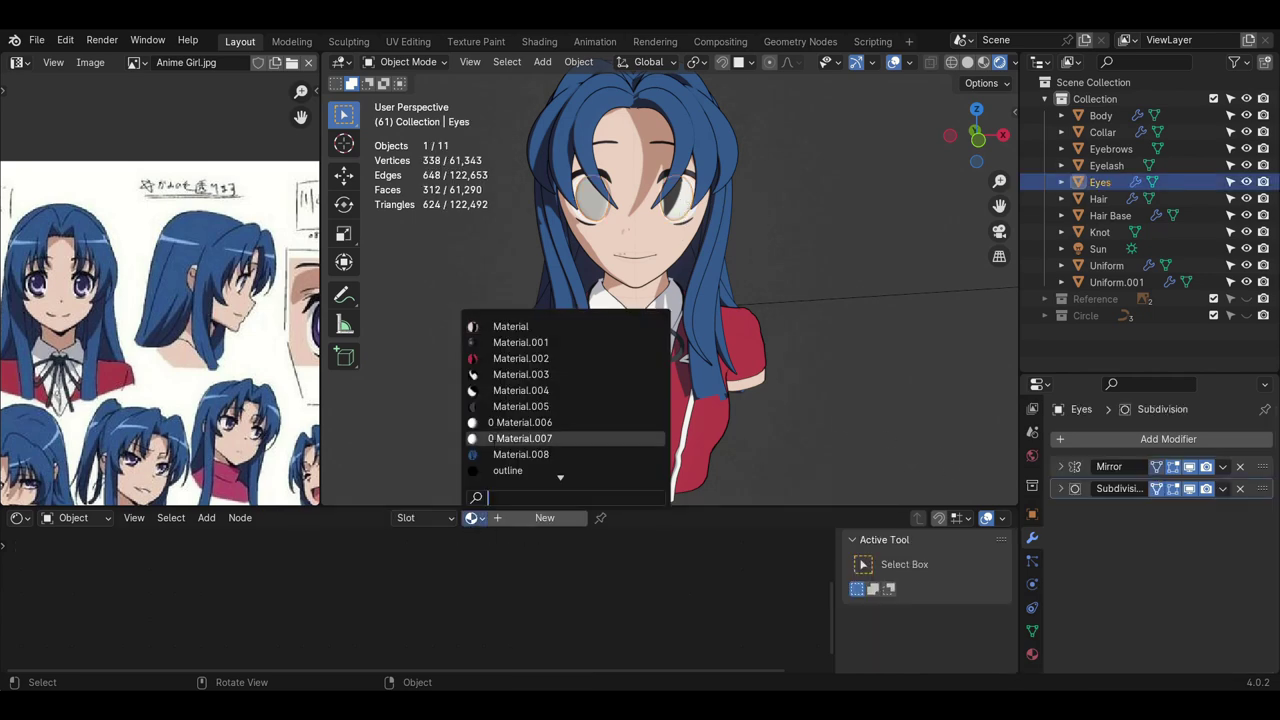
click(505, 330)
scroll(527, 615, down, 2)
scroll(534, 597, up, 3)
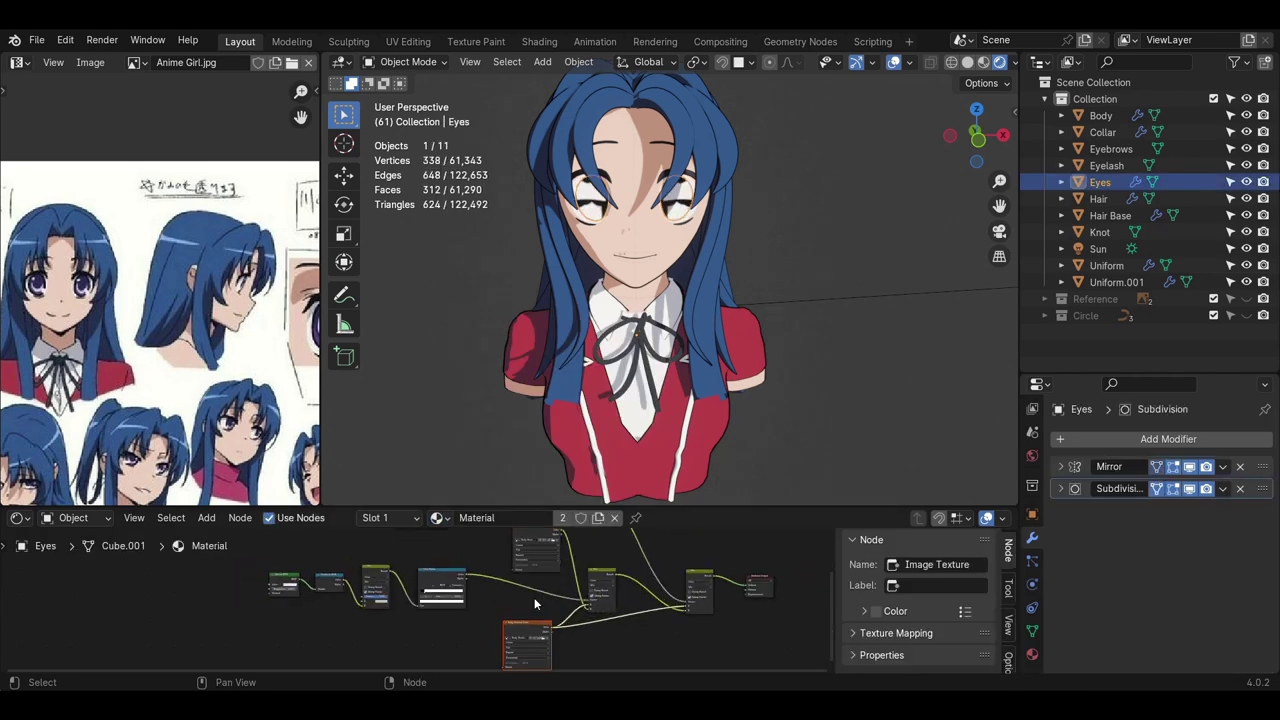
middle_drag(534, 632, 530, 583)
scroll(530, 583, up, 1)
click(563, 518)
- Unlink the body shadow and body base color images from the texture nodes of the Eyes material
scroll(551, 600, up, 1)
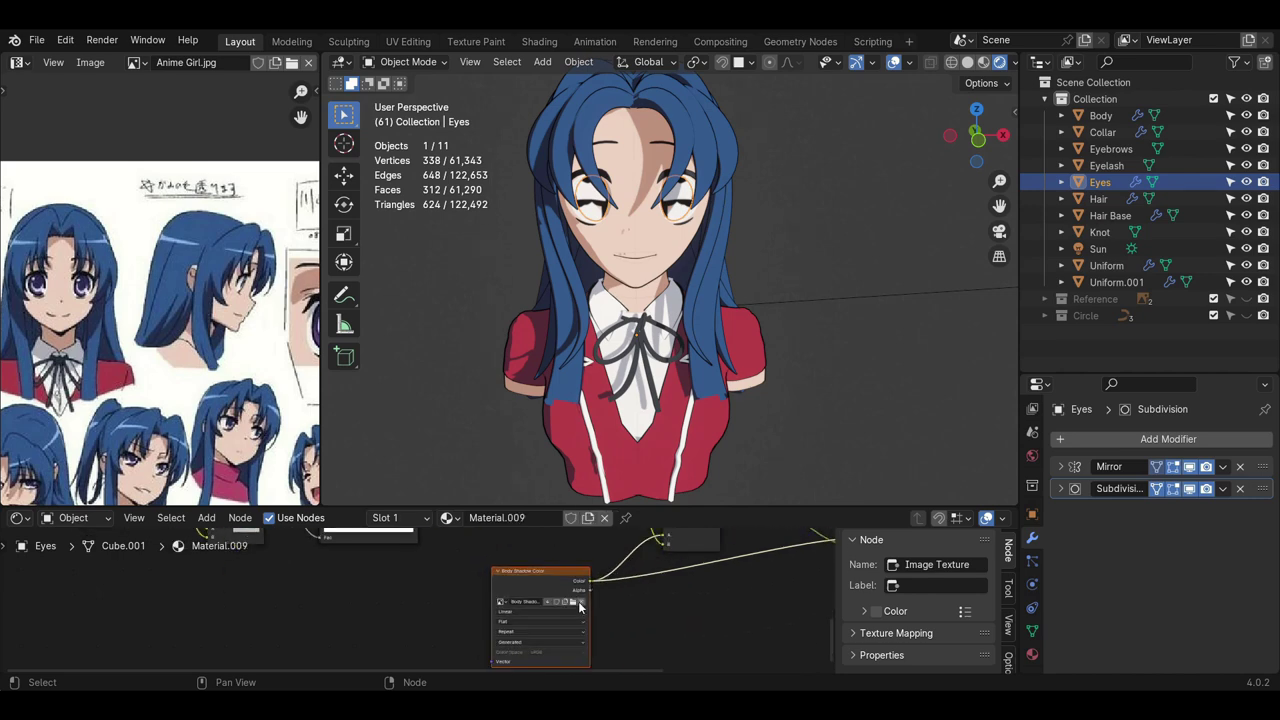
click(580, 603)
scroll(585, 560, down, 1)
middle_drag(585, 545, 549, 640)
scroll(552, 615, up, 1)
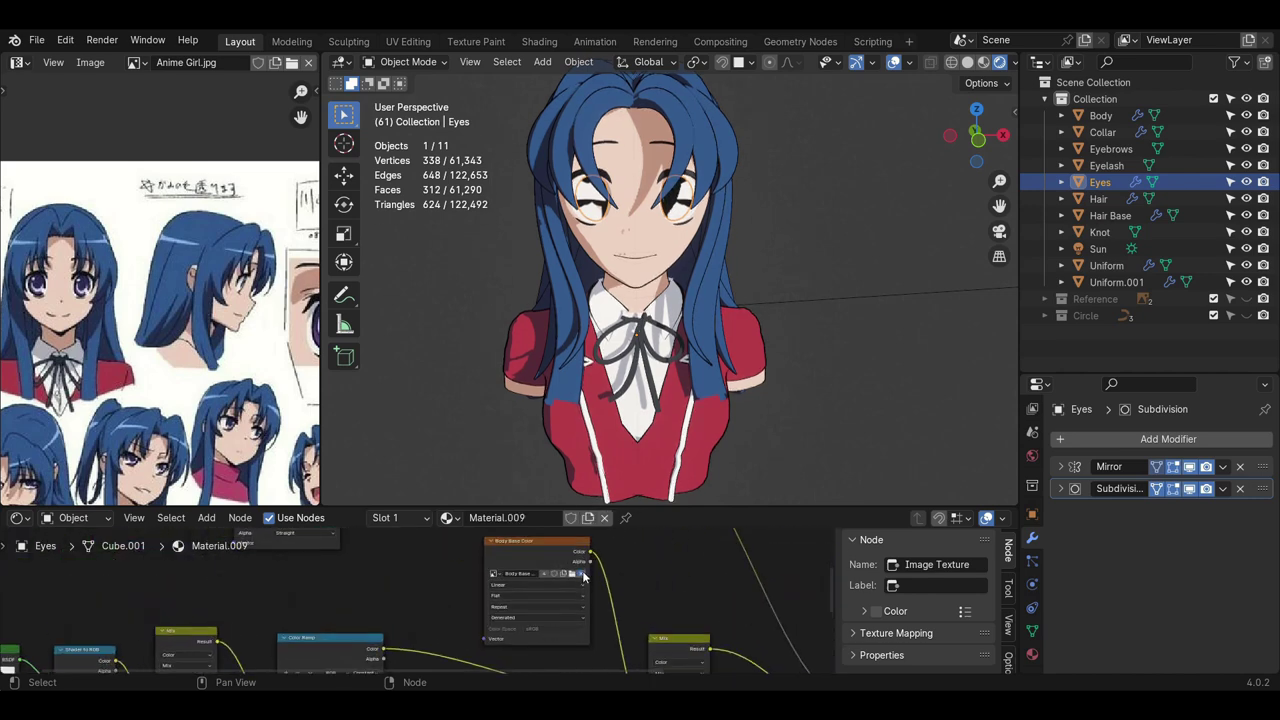
click(582, 575)
- Create a blank 2048 x 2048 px image named Eyes Base in the base color texture node of the Eyes material
scroll(570, 595, up, 3)
click(564, 604)
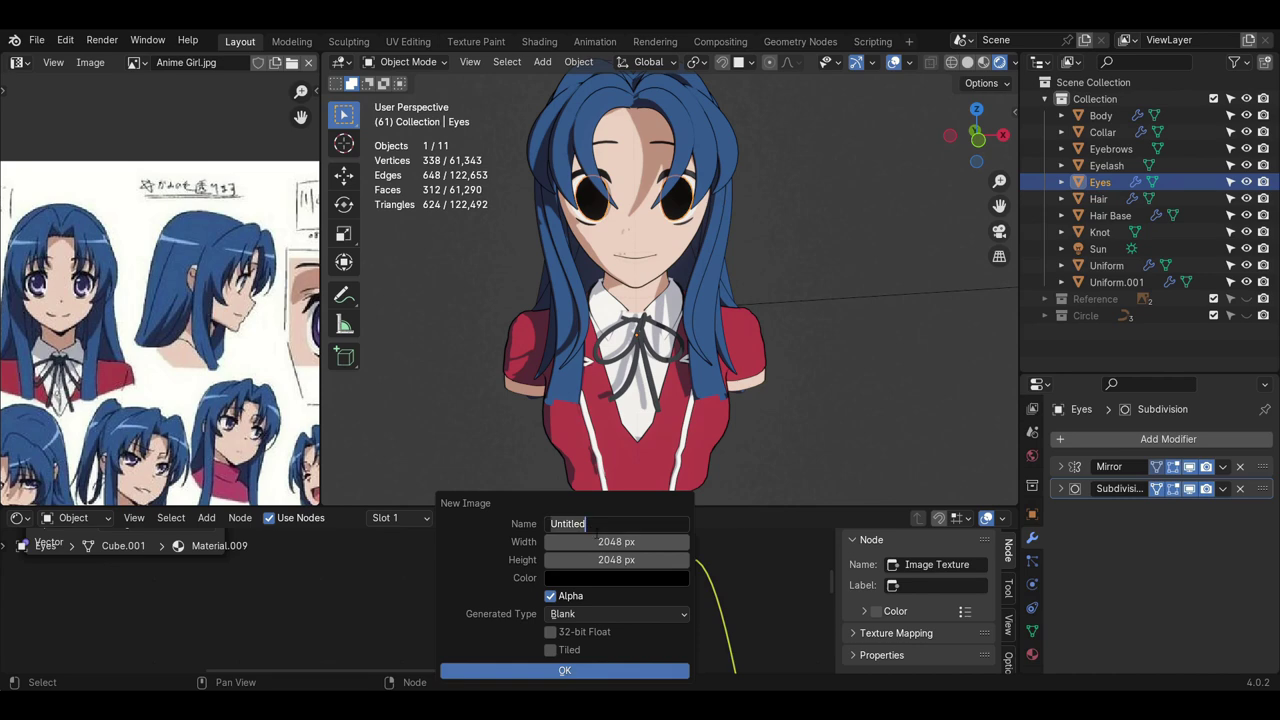
text(Eyes Base)
key(Return)
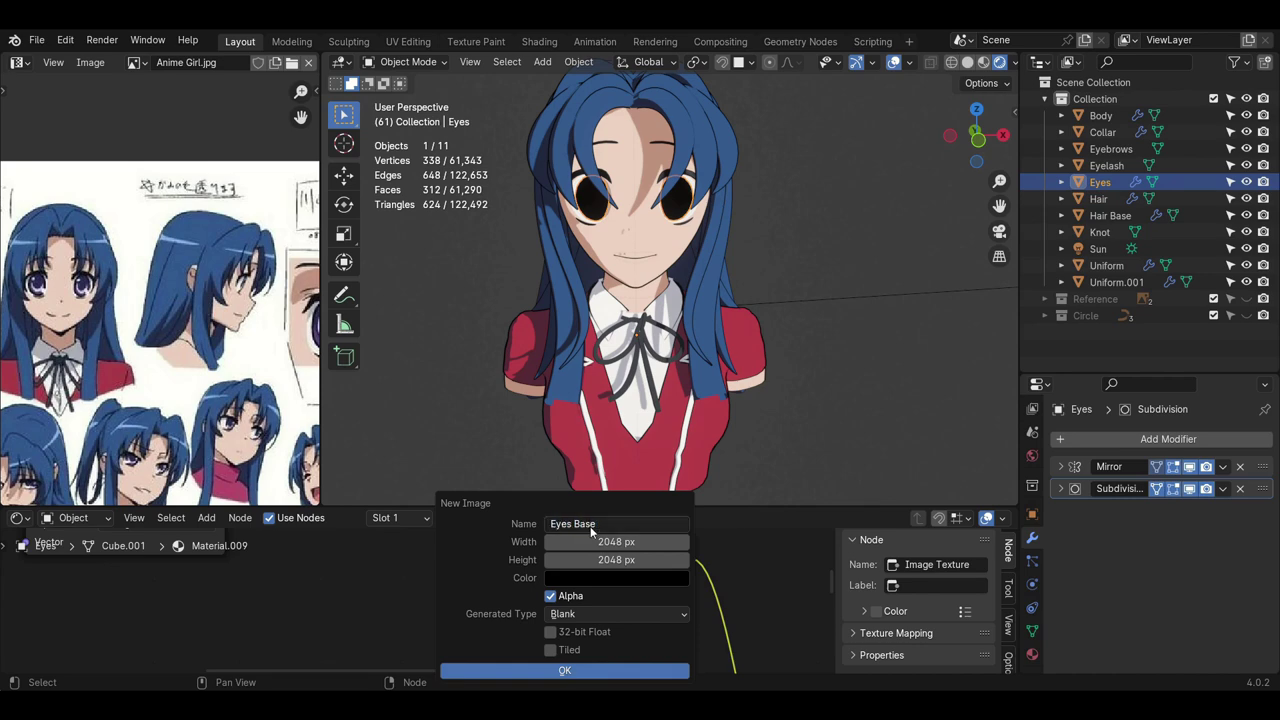
click(565, 670)
- Create a blank 2048 x 2048 px image named Eyes Shadow in the shadow texture node of the Eyes material
scroll(573, 622, down, 3)
middle_drag(601, 570, 630, 514)
scroll(620, 560, down, 1)
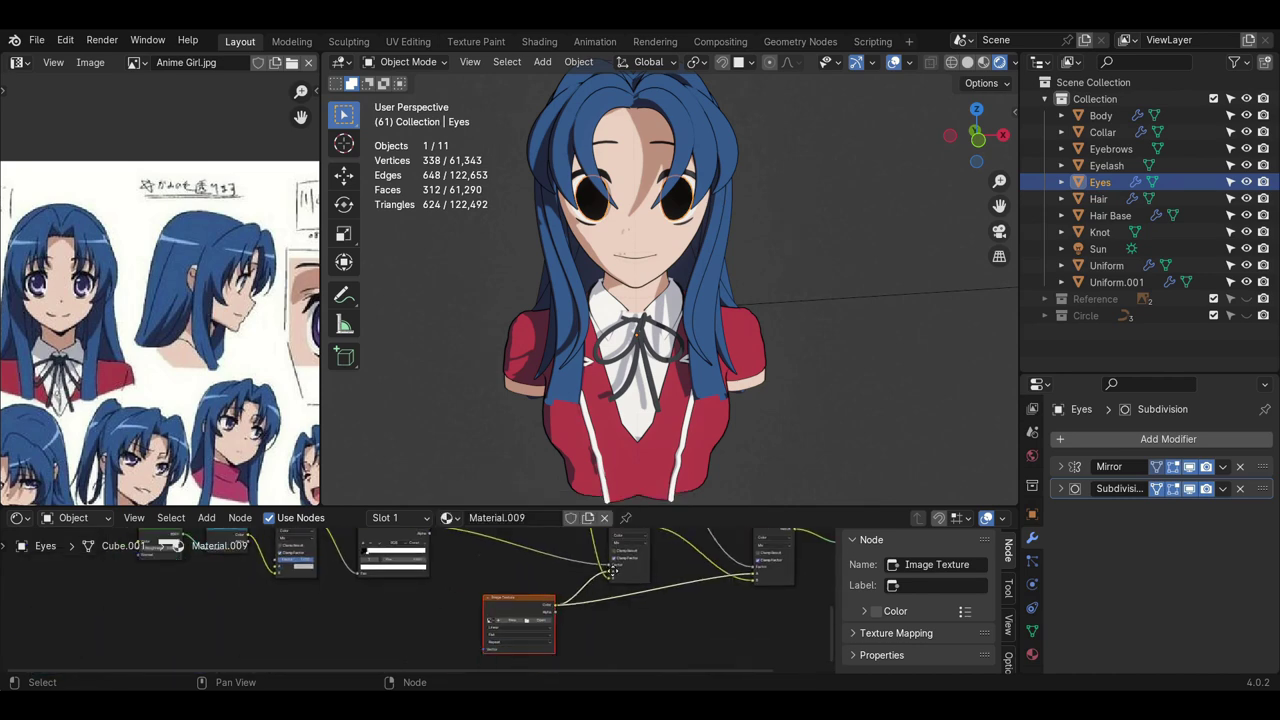
scroll(640, 590, up, 4)
middle_drag(683, 571, 643, 612)
click(642, 609)
click(640, 524)
text(Eyes Shadow)
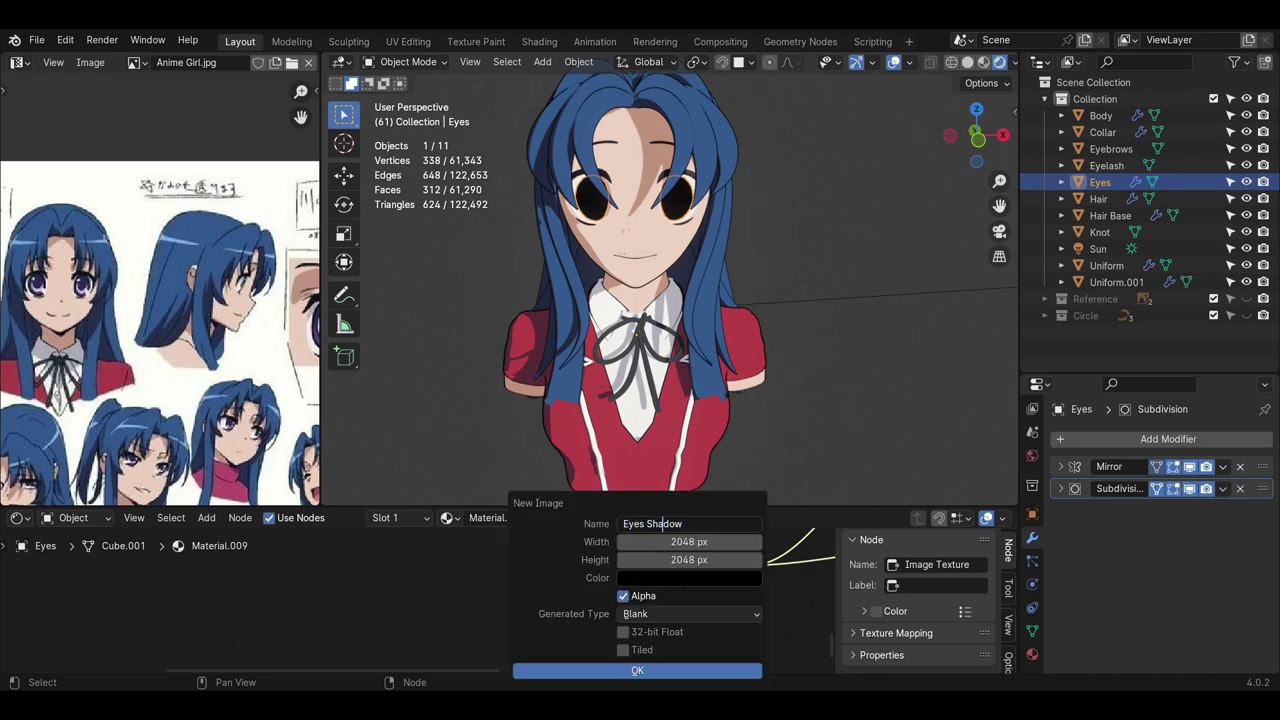
key(Return)
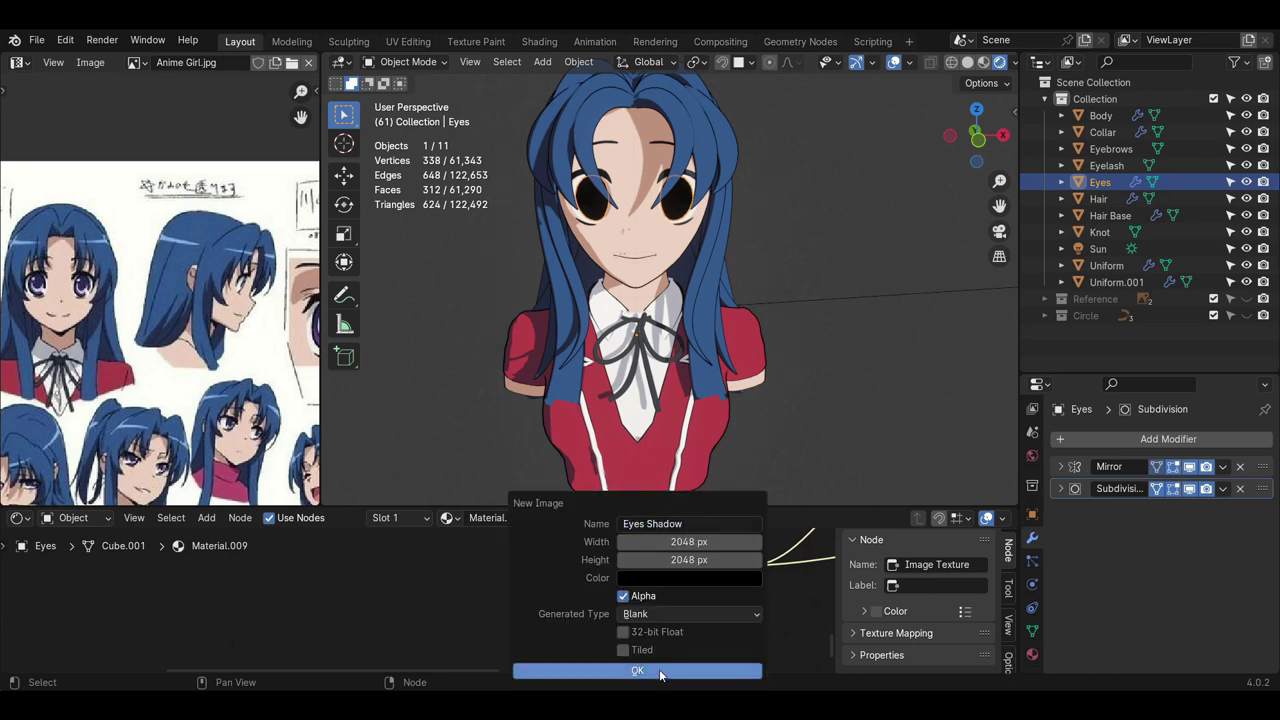
click(630, 670)
- Bring the close-up eye drawing into view in the reference image and switch the Eyes object to Texture Paint mode
scroll(640, 605, down, 3)
key(Home)
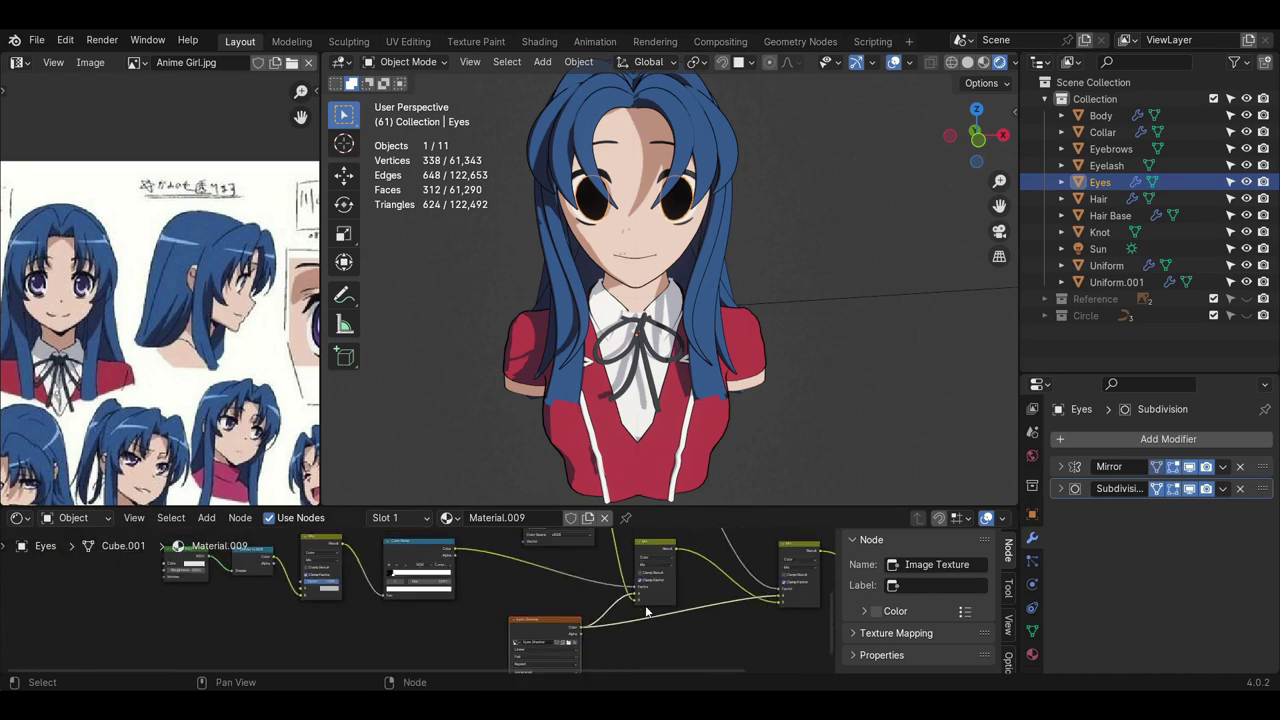
scroll(222, 319, up, 2)
scroll(222, 319, down, 3)
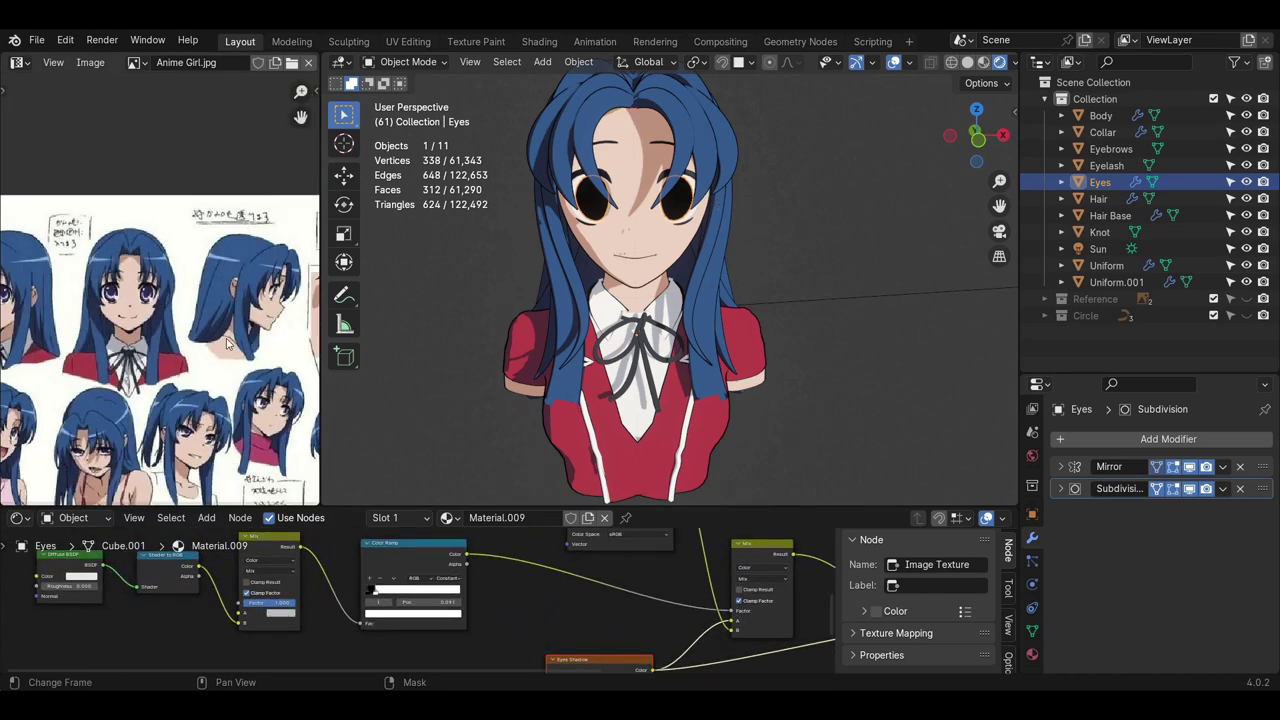
scroll(156, 357, up, 4)
scroll(156, 357, up, 1)
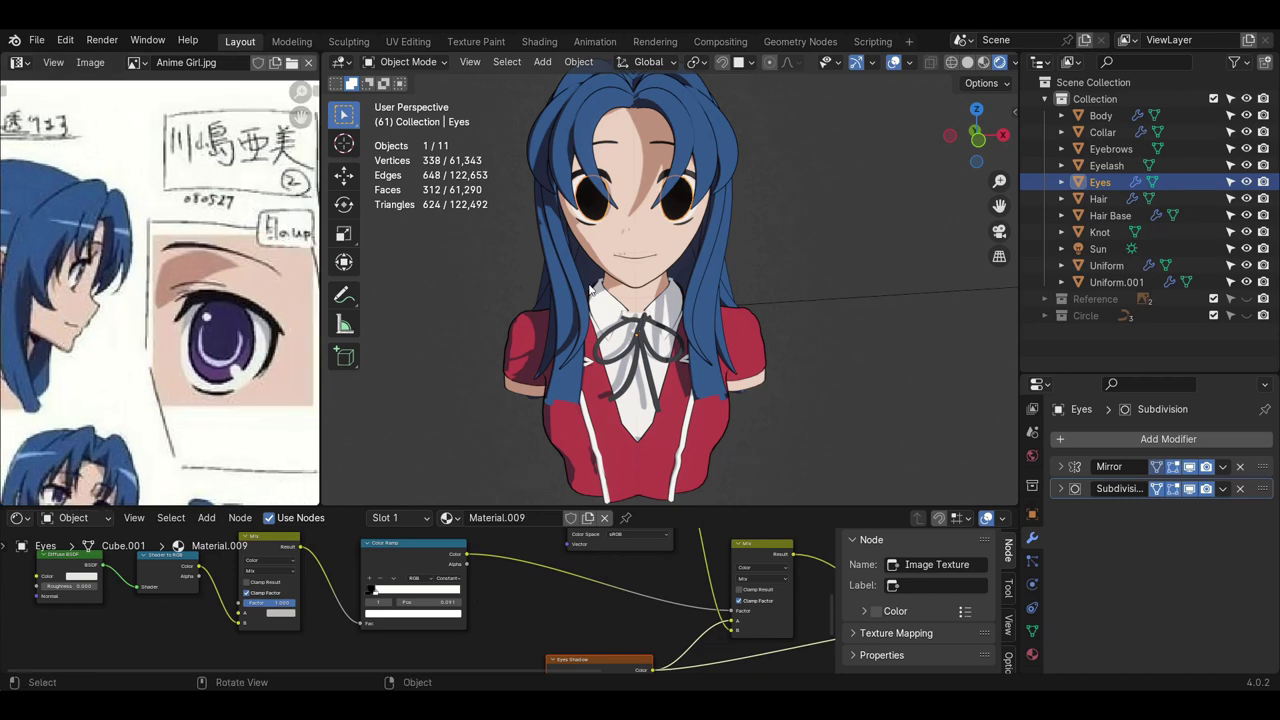
mouse_move(676, 254)
middle_down()
mouse_move(676, 236)
mouse_move(676, 254)
middle_up()
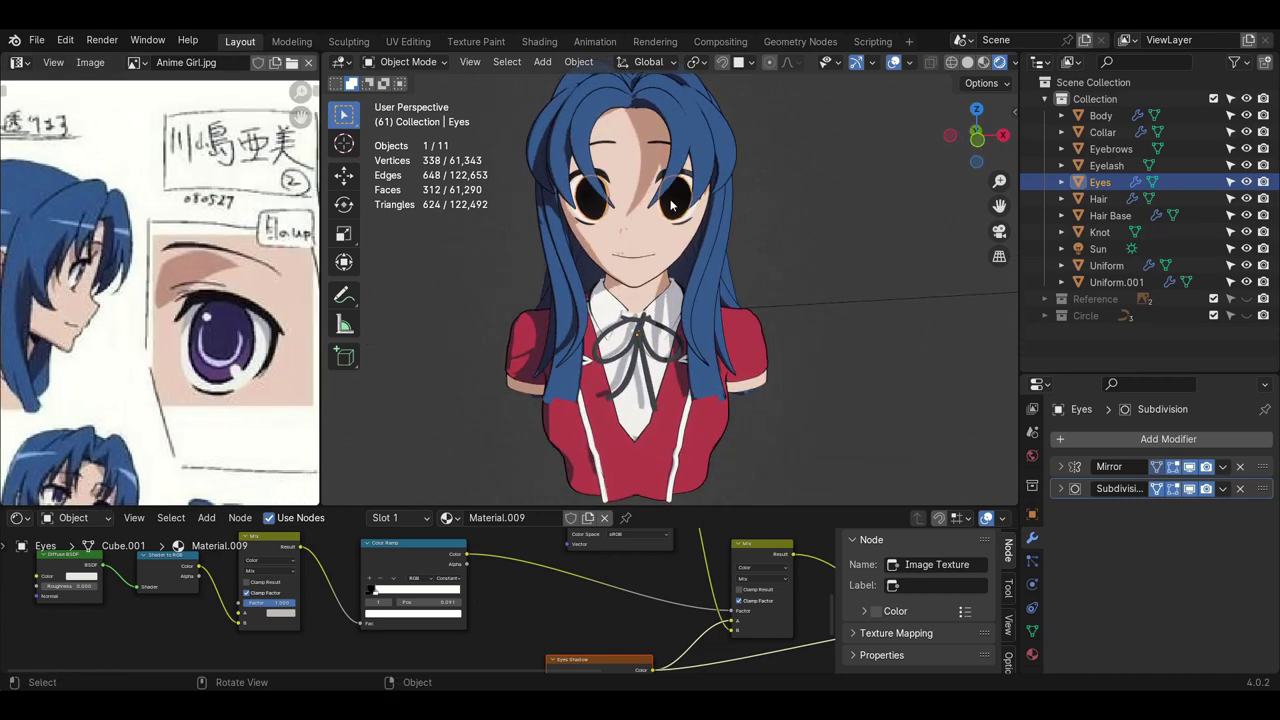
click(405, 62)
click(405, 62)
click(410, 171)
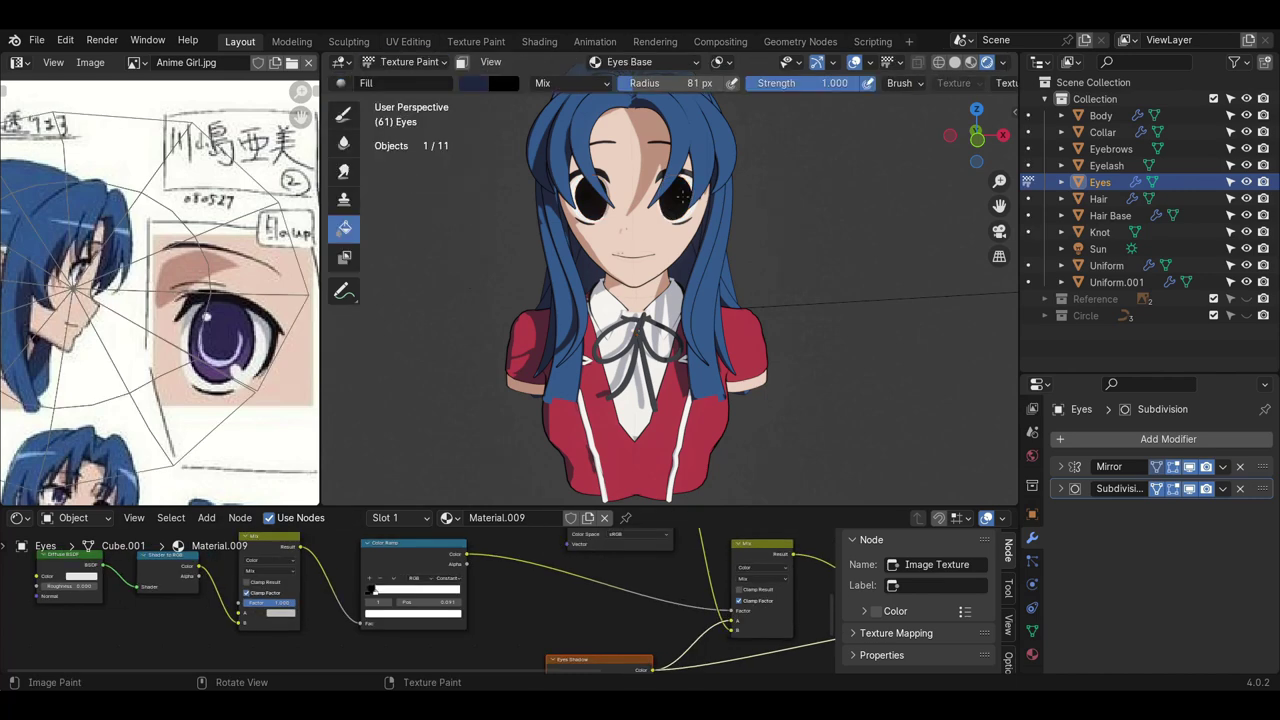
middle_drag(695, 222, 660, 220)
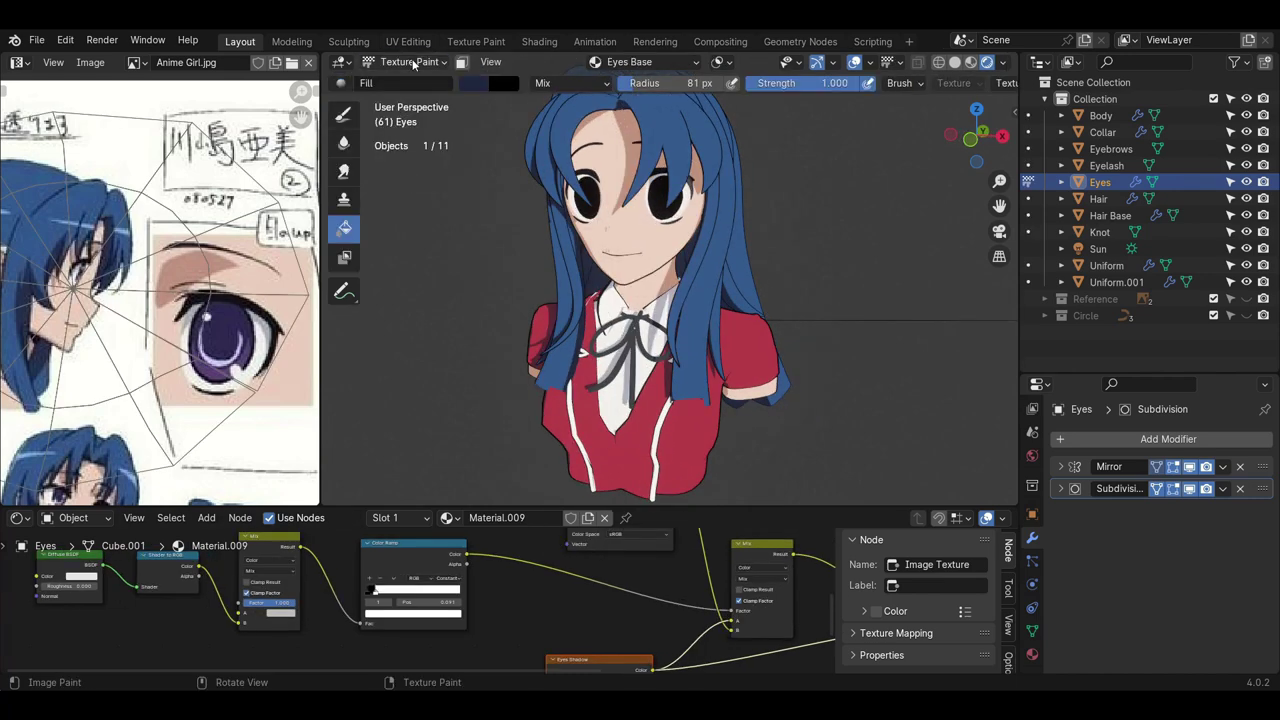
- Fill the irises on the Eyes Base image with the dark purple sampled from the reference eye
click(475, 82)
click(632, 289)
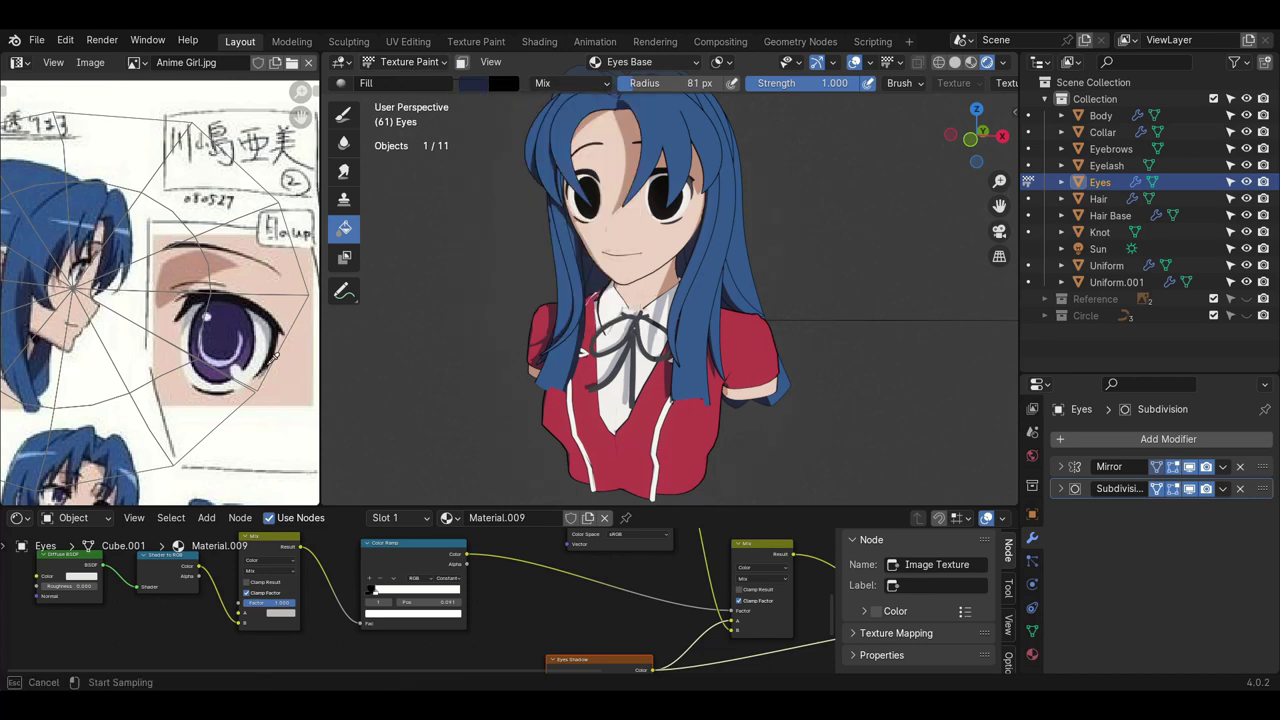
click(224, 340)
click(665, 200)
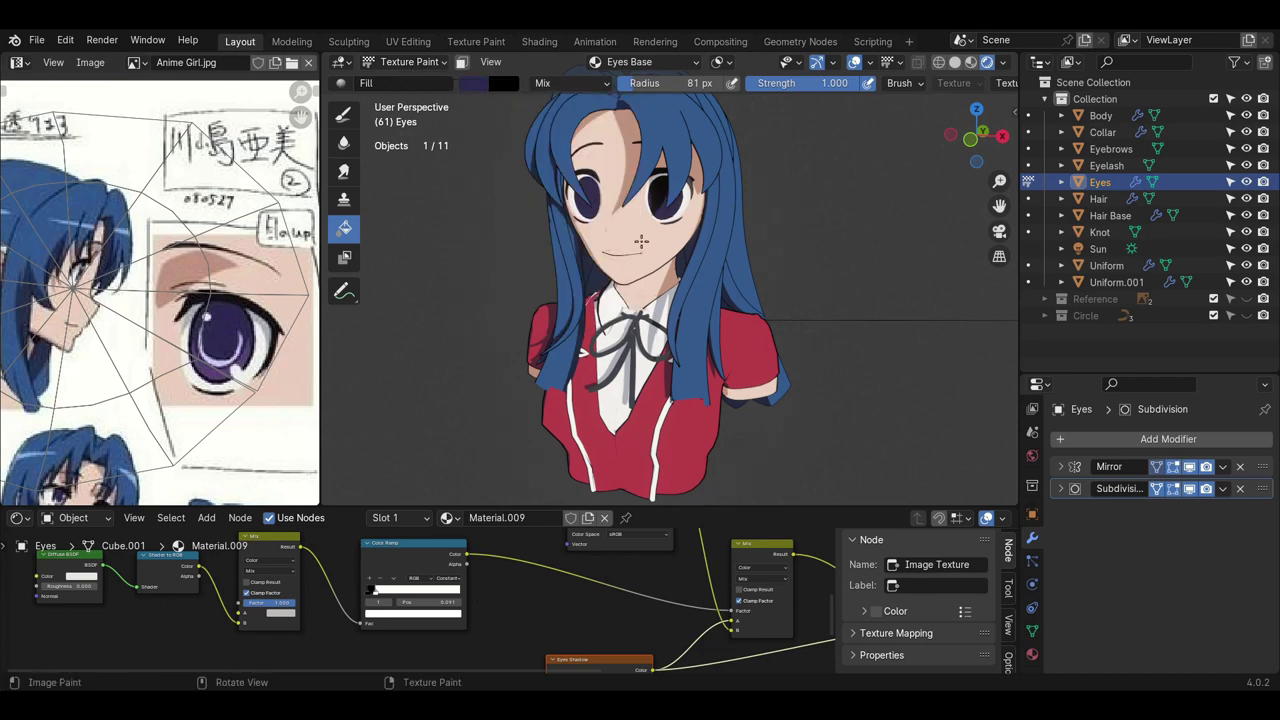
- Hide the Hair object and frame the face from the front so both eyes are unobstructed
mouse_move(665, 200)
middle_down()
mouse_move(705, 212)
mouse_move(700, 252)
middle_up()
scroll(700, 250, up, 1)
key(slash)
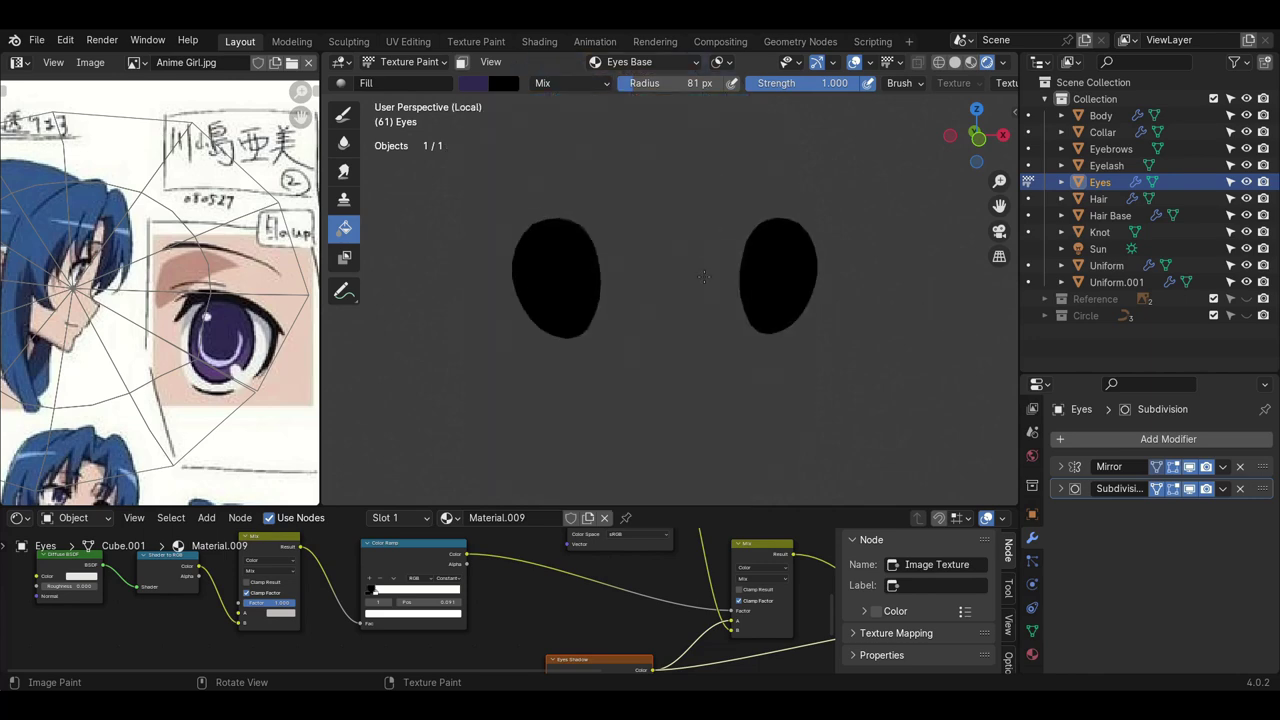
key(slash)
click(1247, 199)
scroll(690, 220, up, 2)
shift+middle_drag(690, 180, 665, 320)
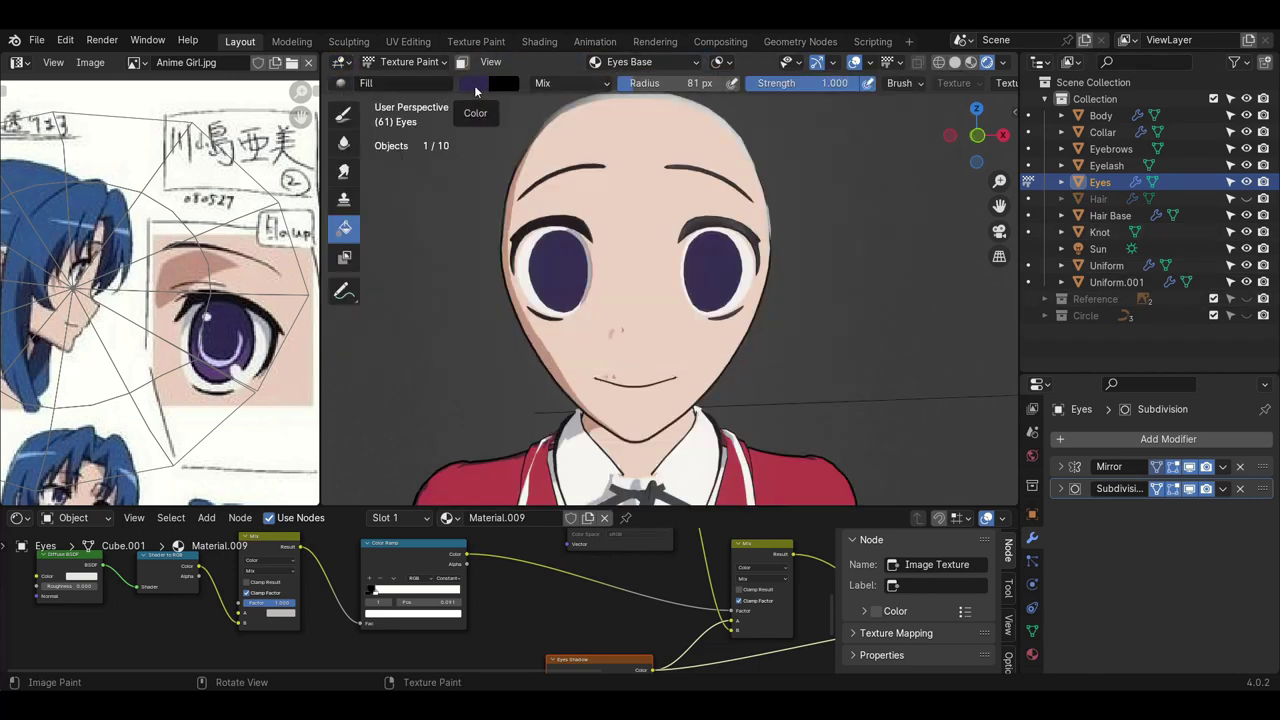
- Paint the lower part of the irises with the Draw brush in a lighter purple, with the color value at 0.425
click(474, 84)
click(343, 115)
click(475, 87)
click(630, 289)
click(699, 278)
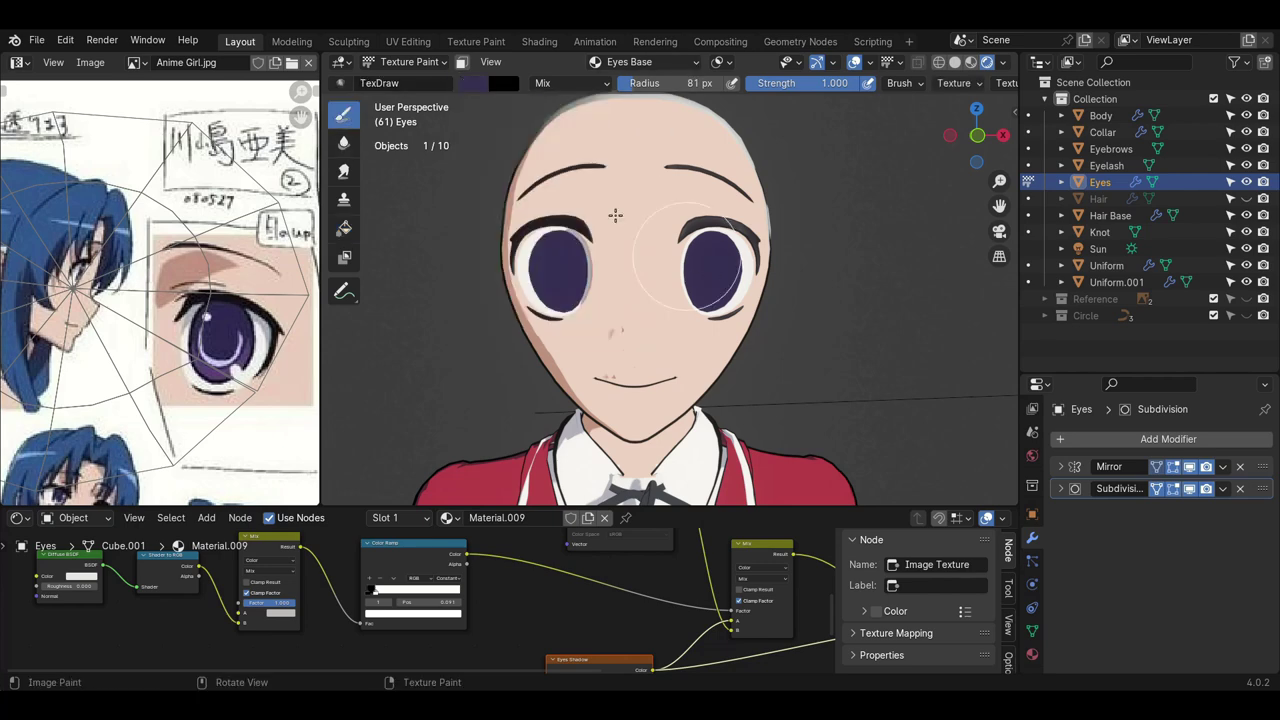
click(475, 88)
click(474, 85)
click(615, 277)
click(709, 308)
click(476, 88)
drag(625, 193, 626, 185)
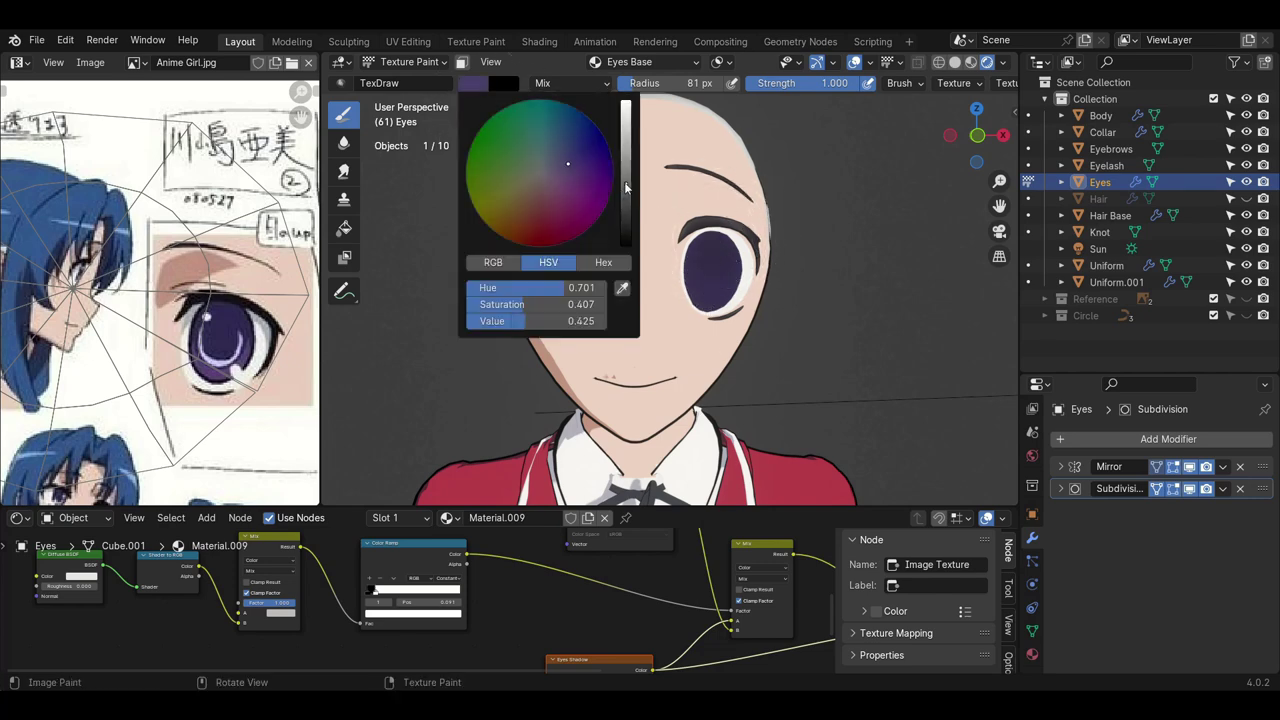
drag(711, 298, 714, 286)
- Paint thin curved highlights in the lower irises with a small brush in the pale lavender sampled from the reference eye
click(475, 83)
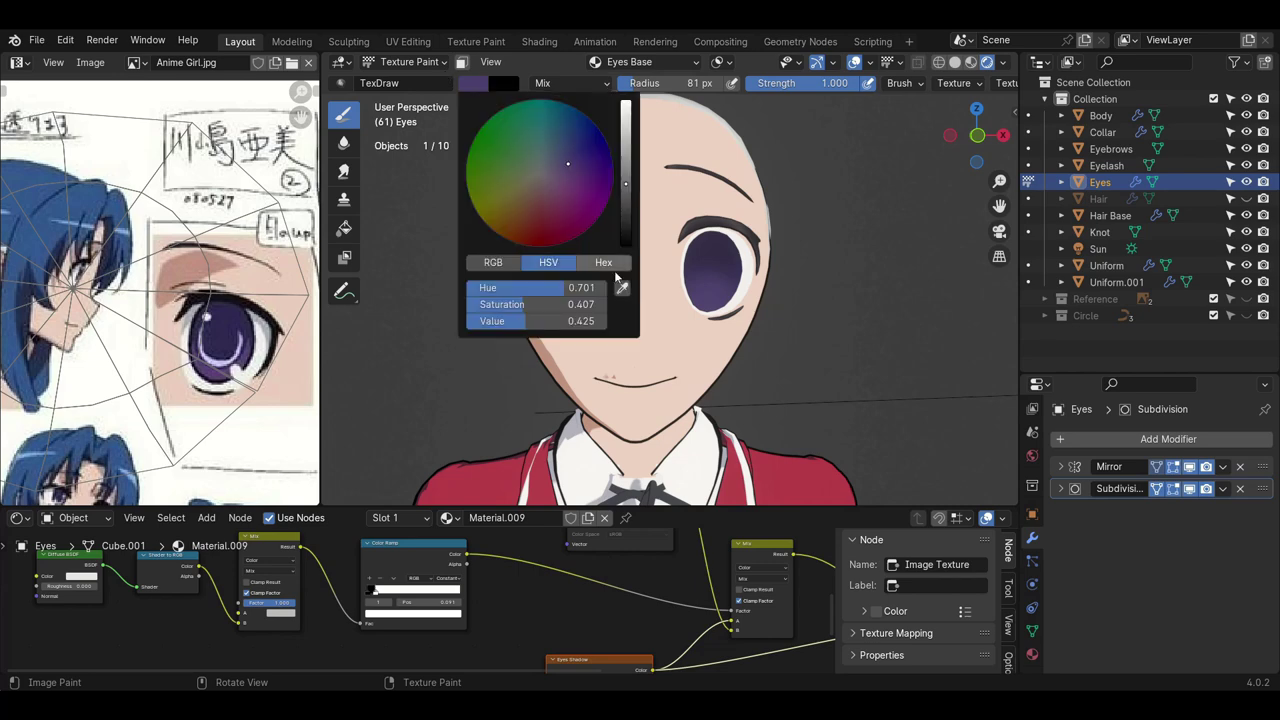
click(620, 282)
click(237, 362)
key(f)
click(688, 268)
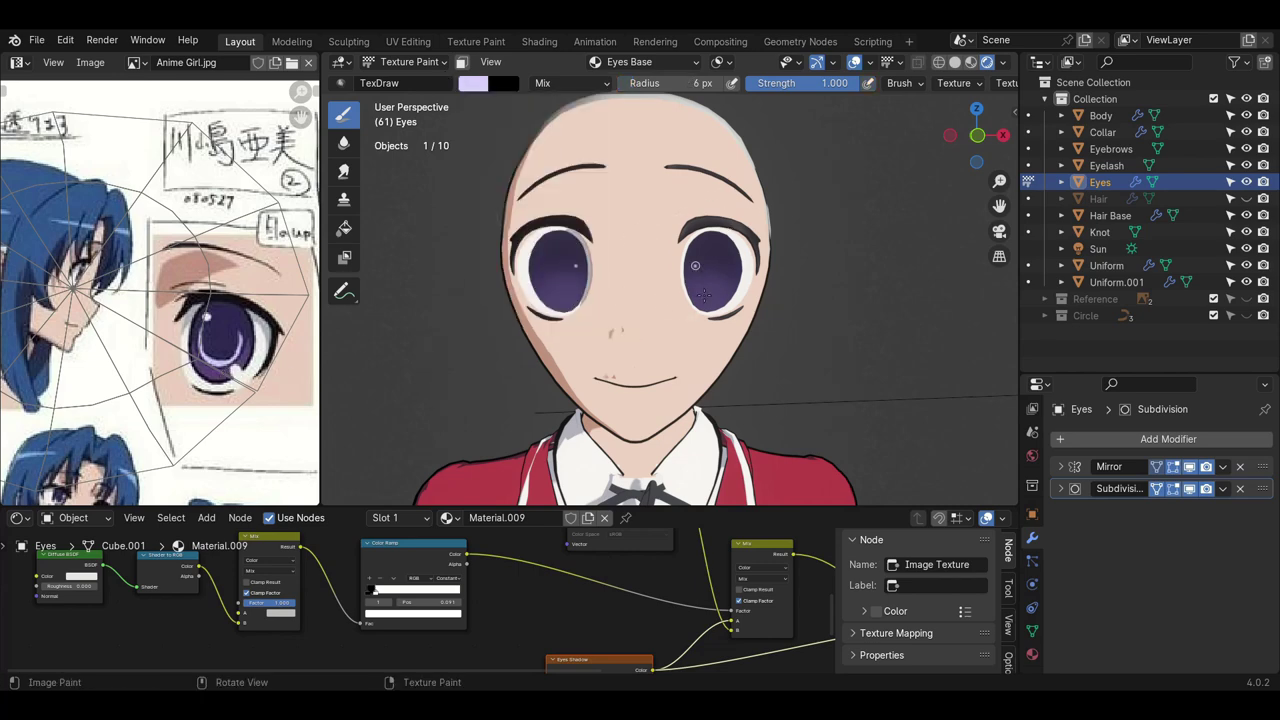
mouse_move(696, 266)
mouse_down()
mouse_move(726, 266)
mouse_move(727, 290)
mouse_up()
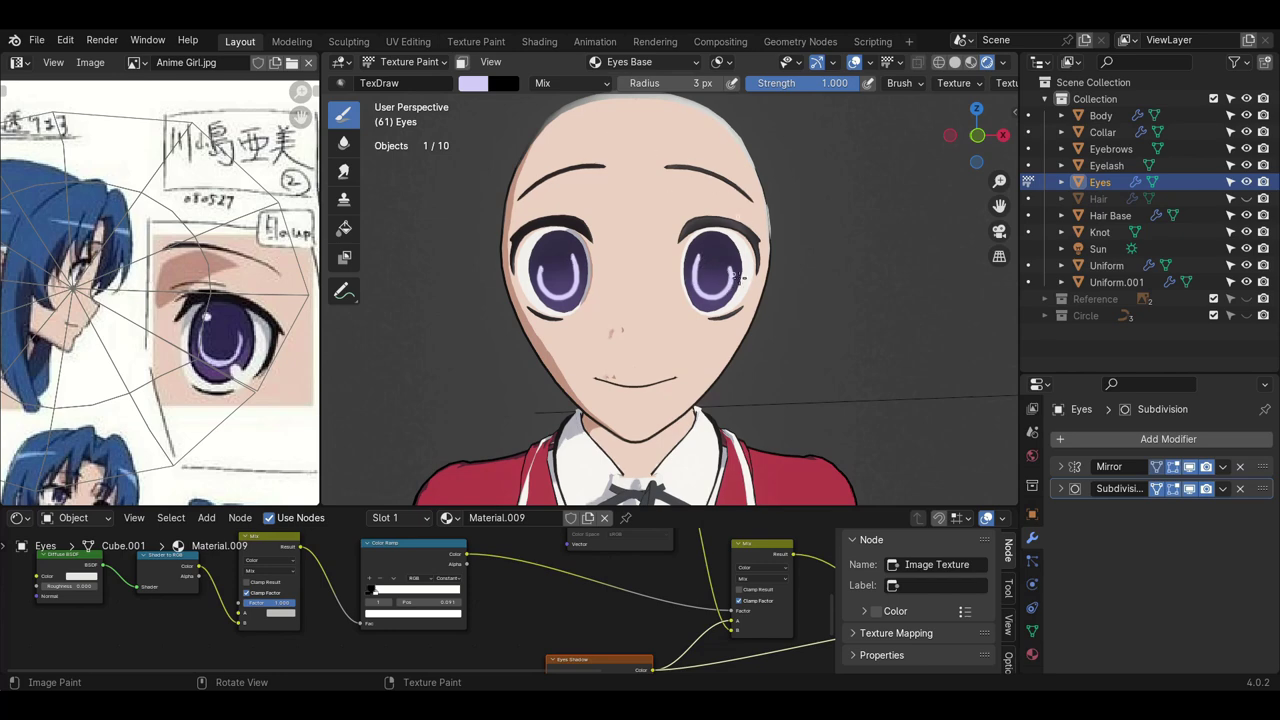
- Touch up the edges of the curved iris highlights with a 4 px brush in purples sampled from the painted iris
click(484, 90)
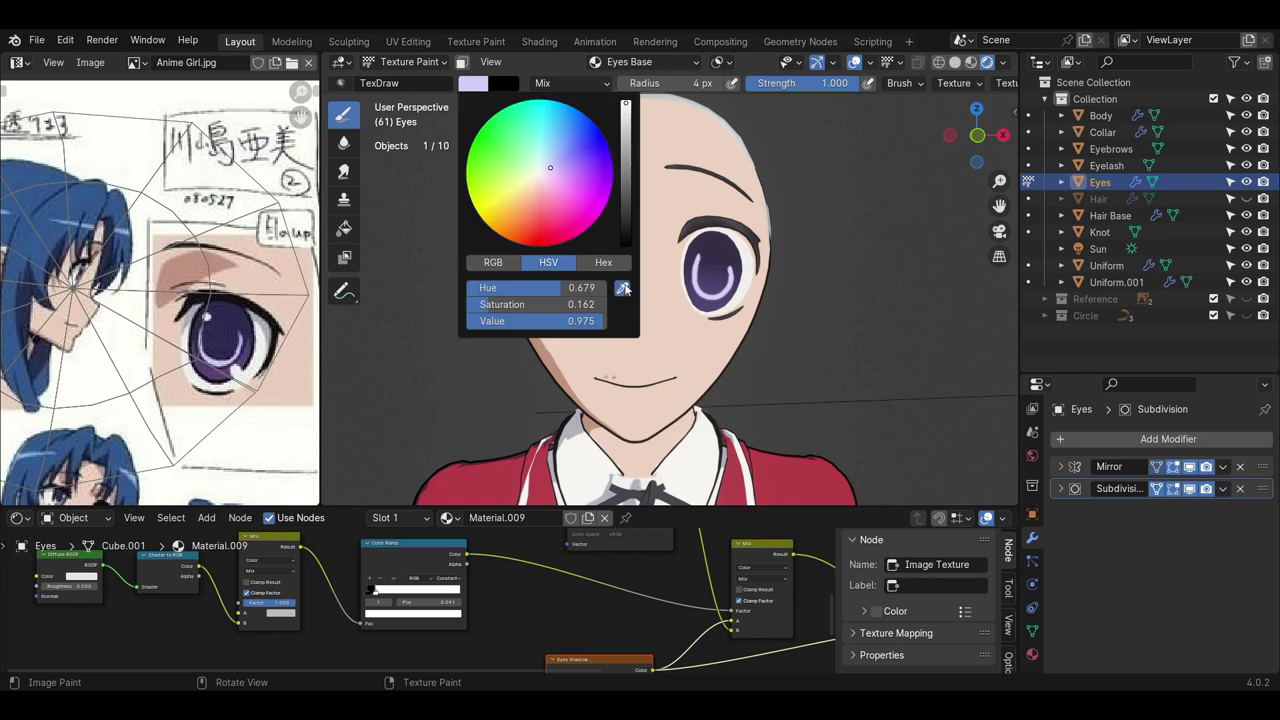
click(623, 288)
click(694, 270)
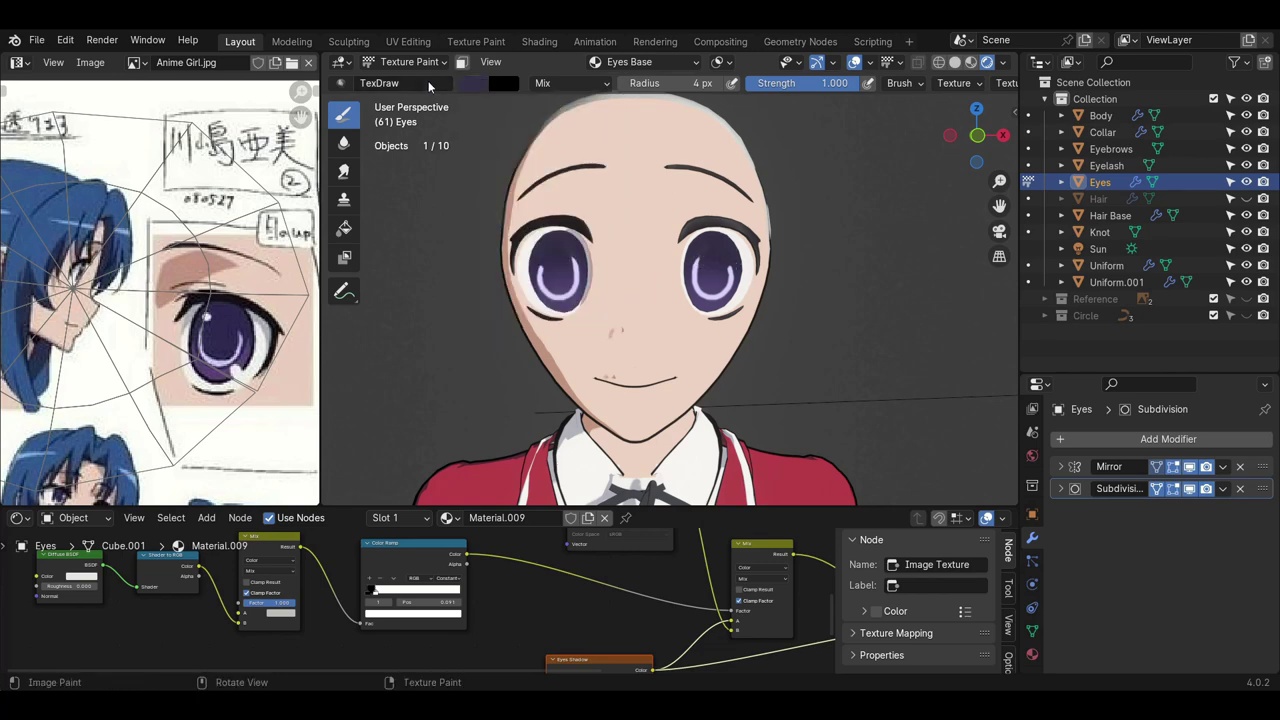
click(475, 83)
key(e)
click(727, 278)
click(480, 83)
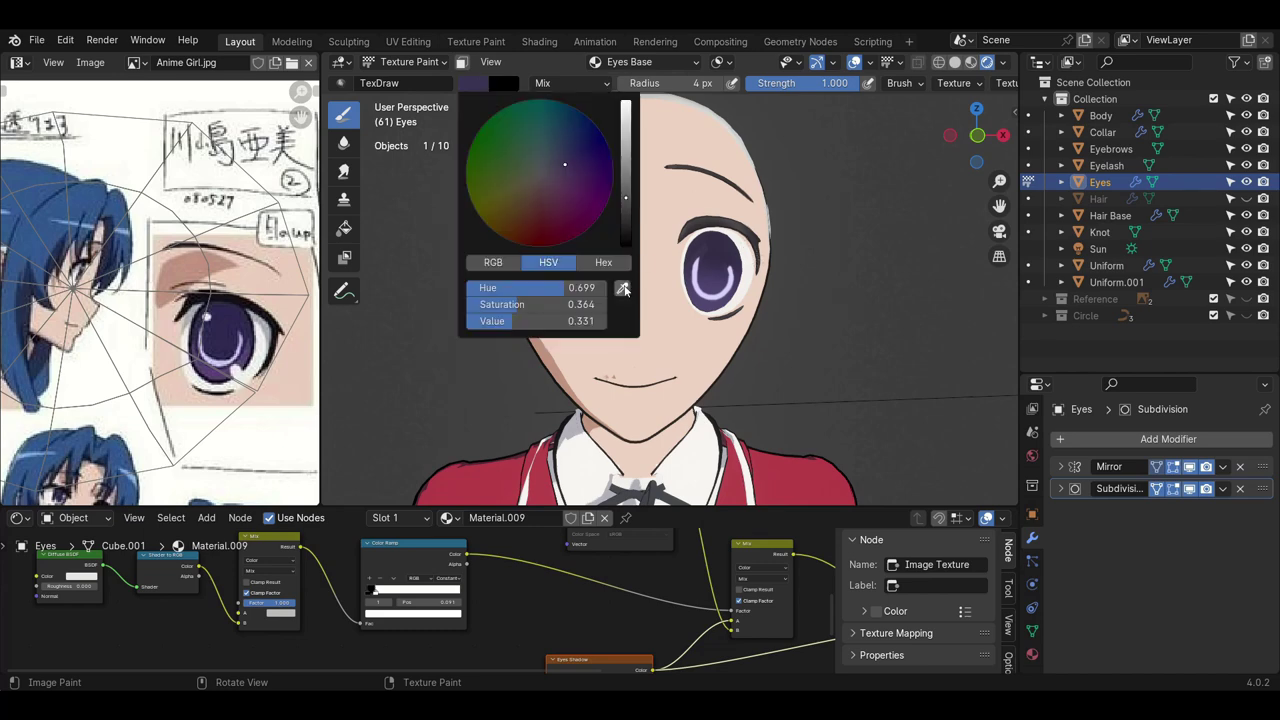
key(e)
click(705, 252)
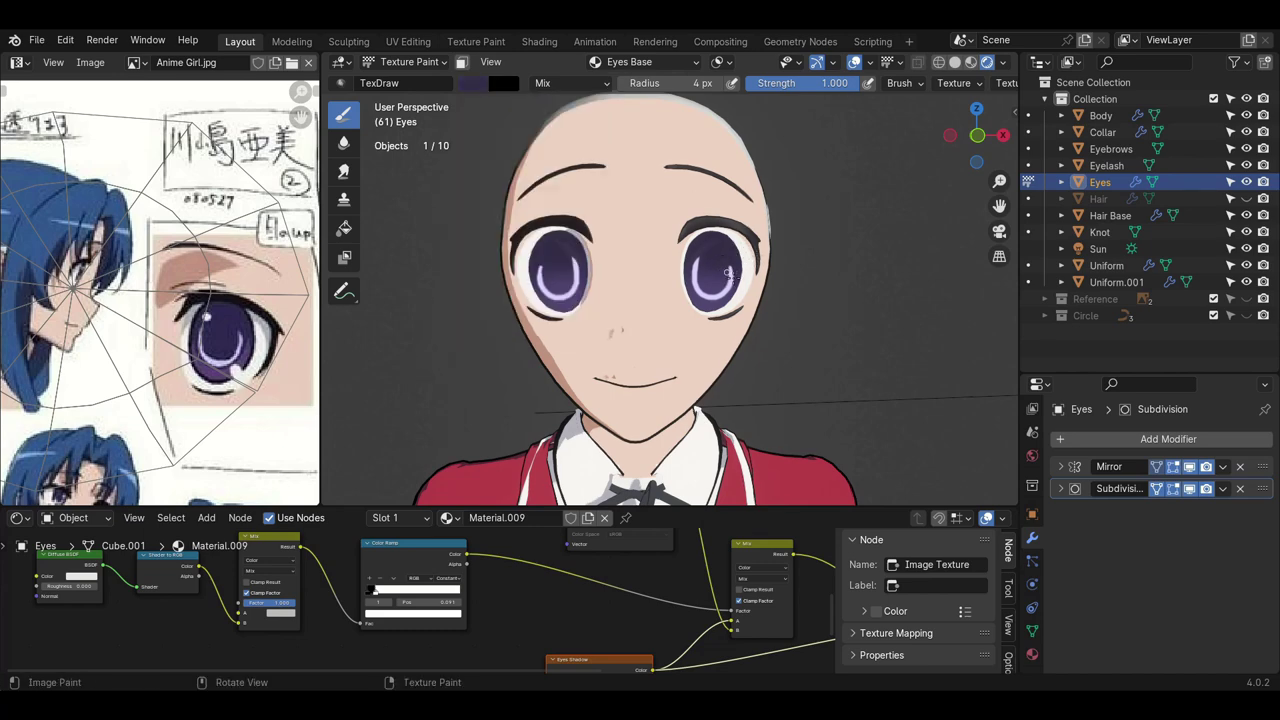
- Paint a darker purple pupil in the center of each iris with an enlarged brush of about 12 px
click(472, 84)
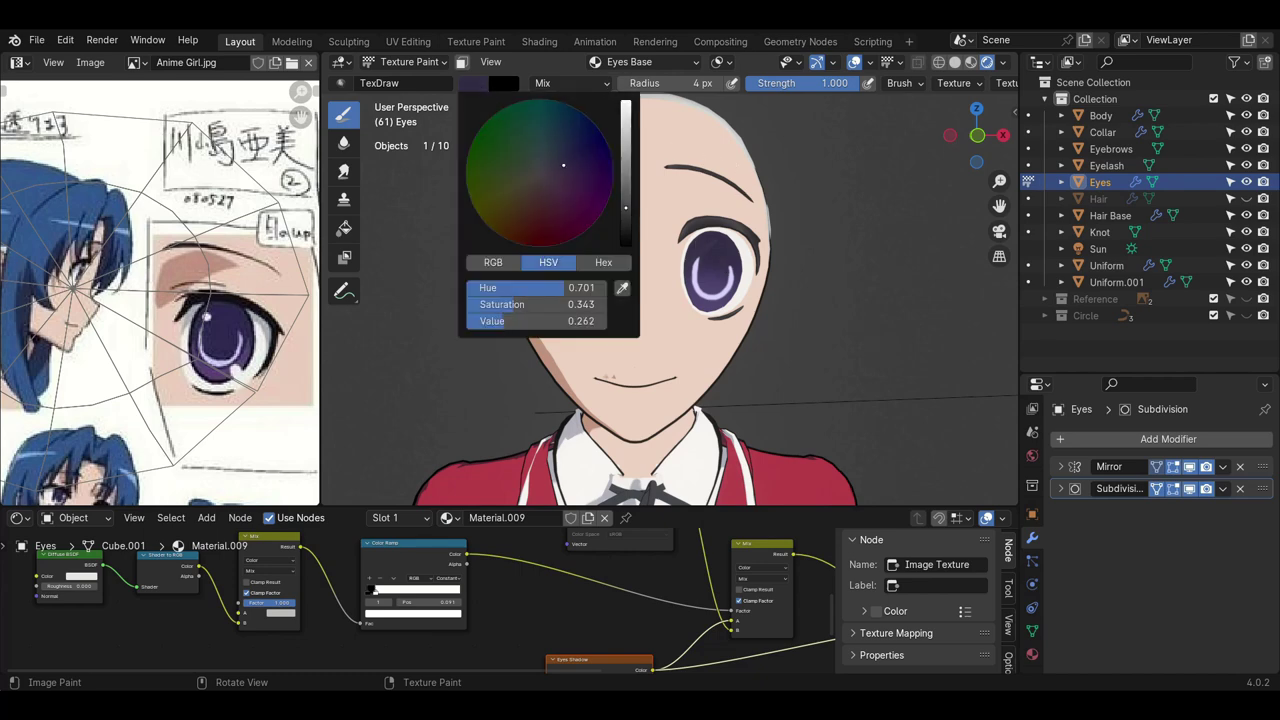
key(f)
click(728, 249)
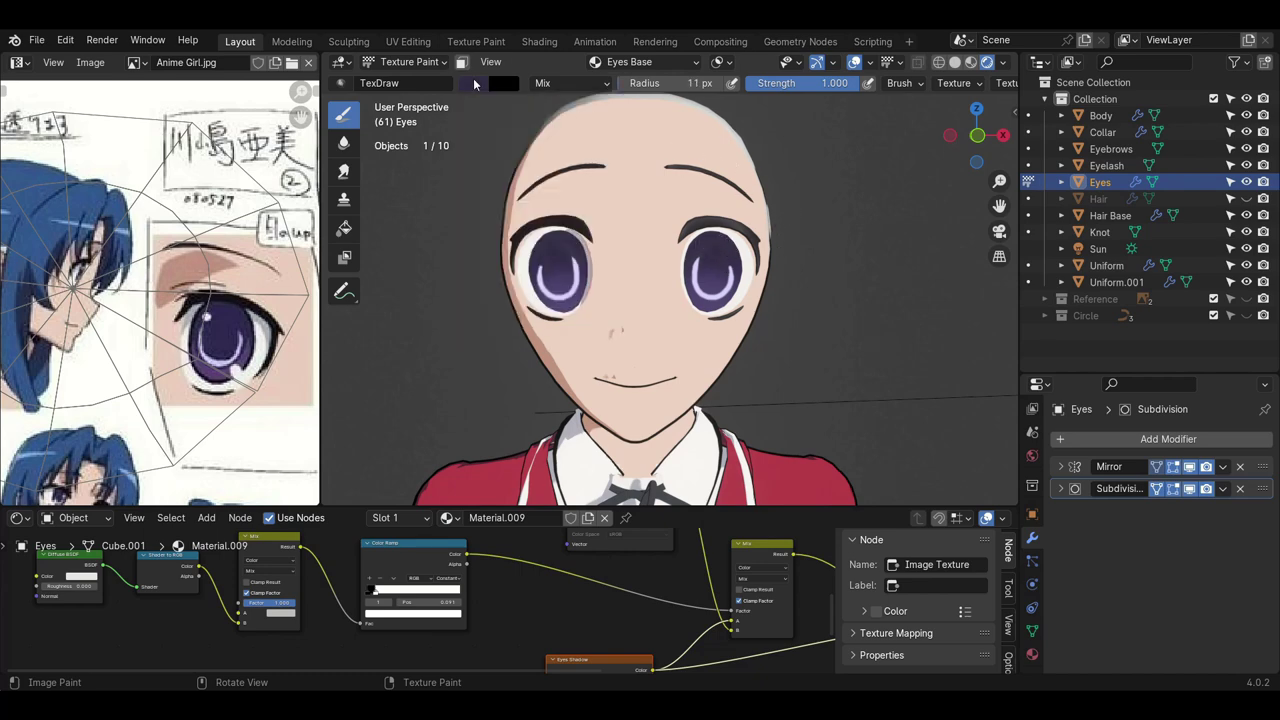
click(473, 82)
click(631, 216)
key(bracketleft)
key(bracketleft)
key(bracketleft)
key(bracketleft)
key(bracketleft)
key(bracketleft)
key(bracketleft)
- Refine the area below the pupils with a brush of about 7 px in the lighter purple sampled from the lower iris
click(484, 86)
click(468, 88)
click(617, 288)
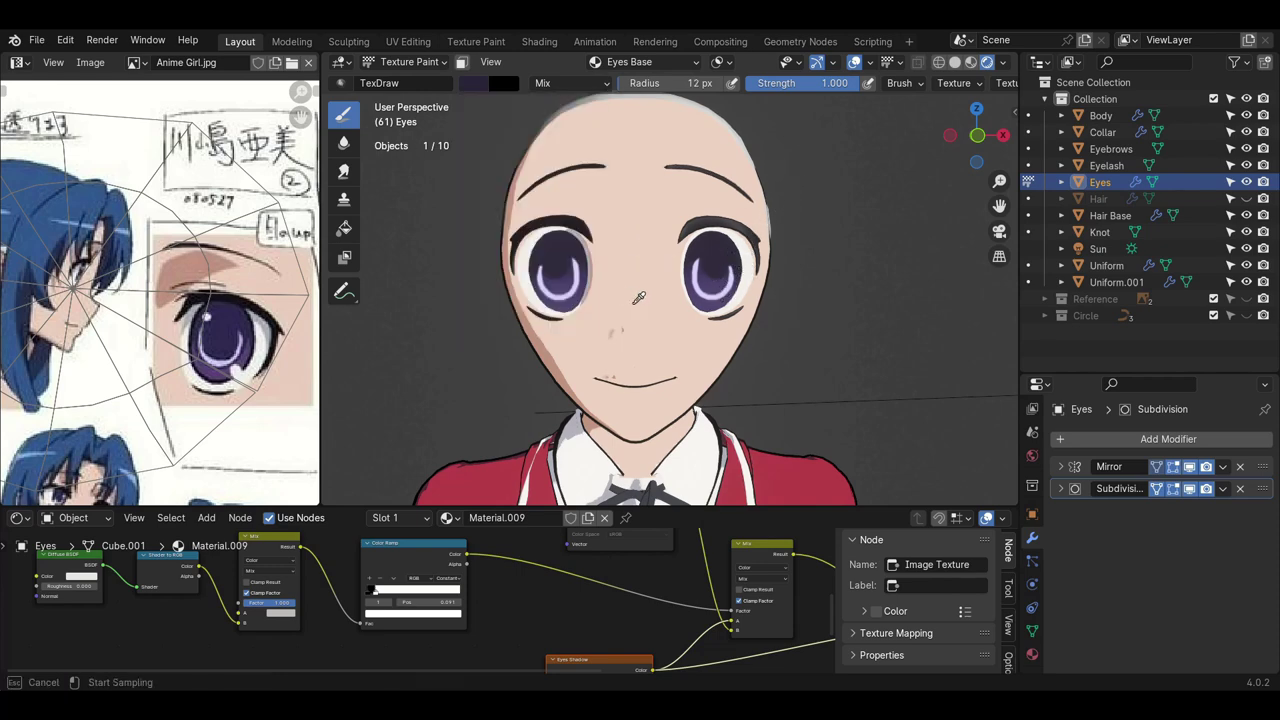
click(712, 292)
key(bracketleft)
key(bracketleft)
key(bracketleft)
key(bracketleft)
key(bracketleft)
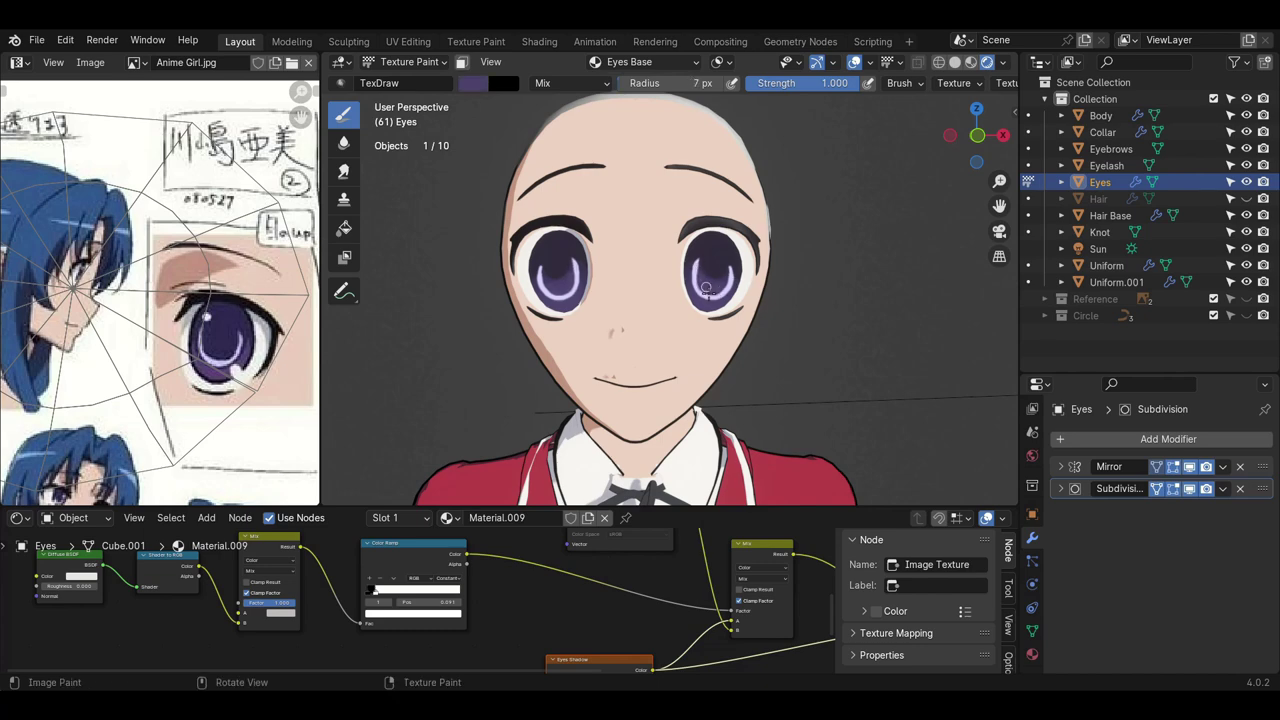
key(bracketright)
key(bracketright)
- Add a small near-white light spot to the upper part of each iris in the color sampled from the reference eye
click(474, 83)
click(632, 286)
click(208, 318)
- Paint a white light spot at each iris's lower edge with a 7 px brush and check the eyes with the Hair briefly shown
click(475, 84)
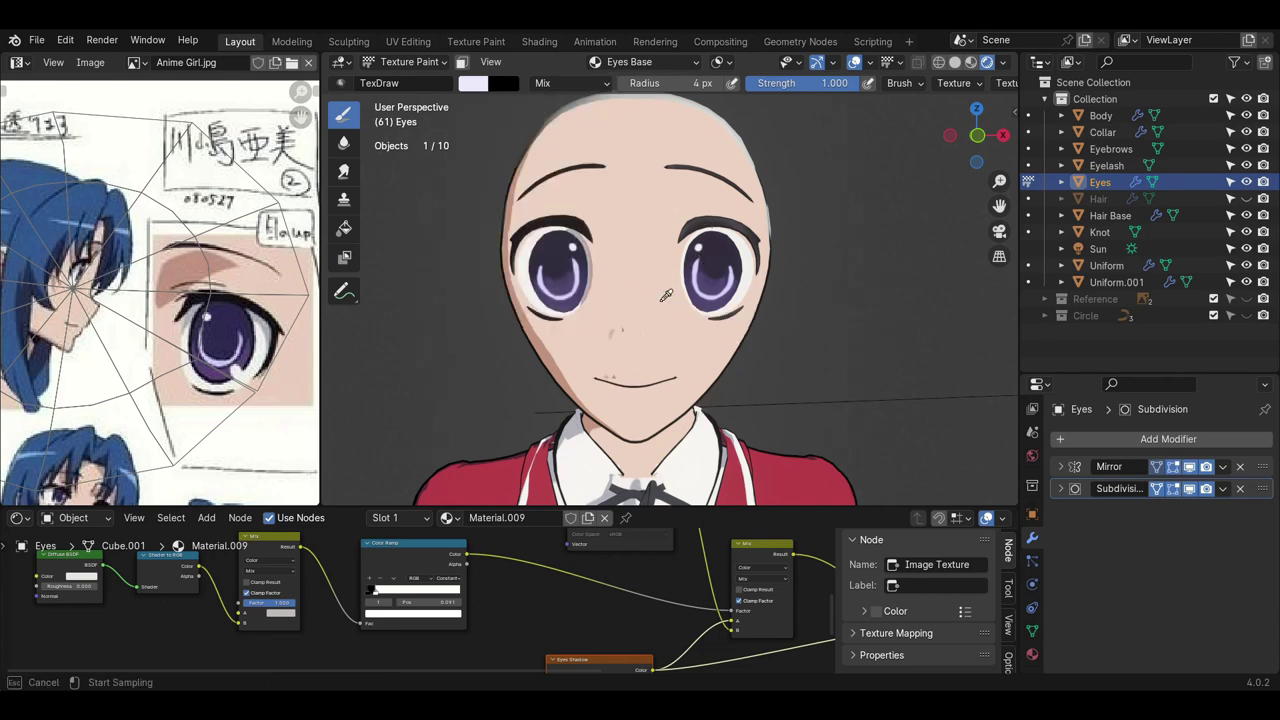
click(733, 301)
key(bracketleft)
key(bracketleft)
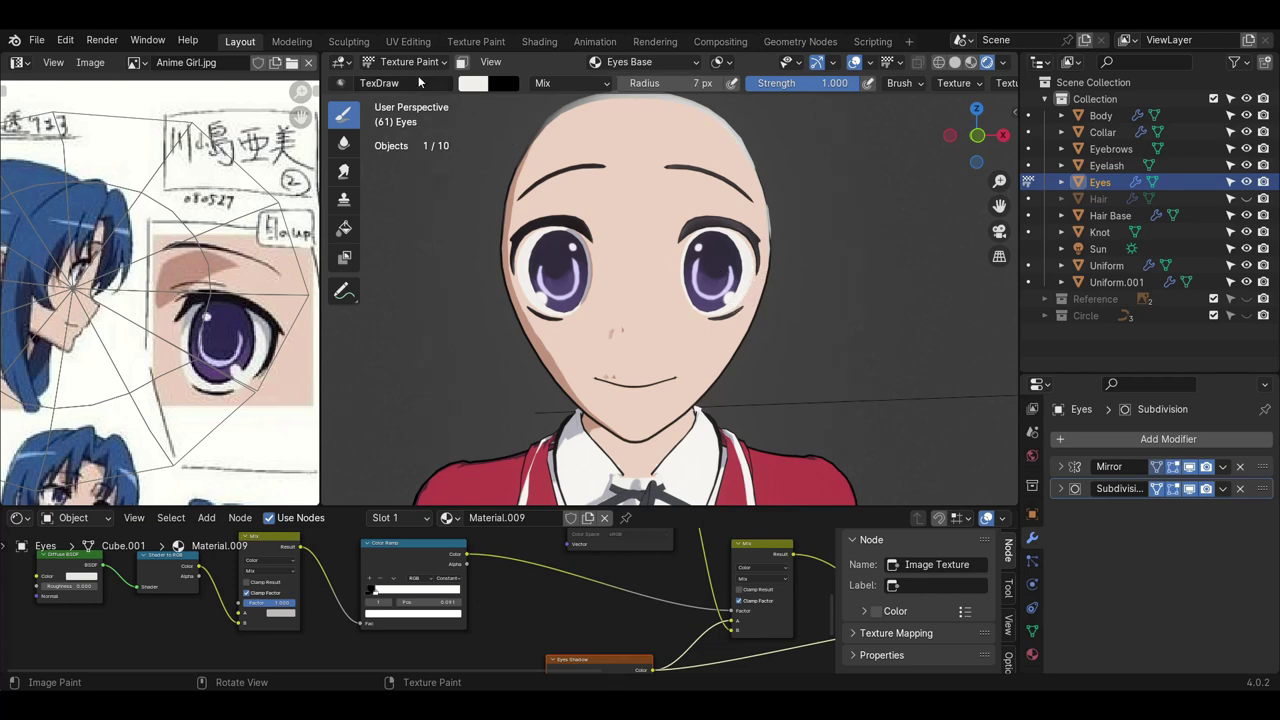
click(1246, 199)
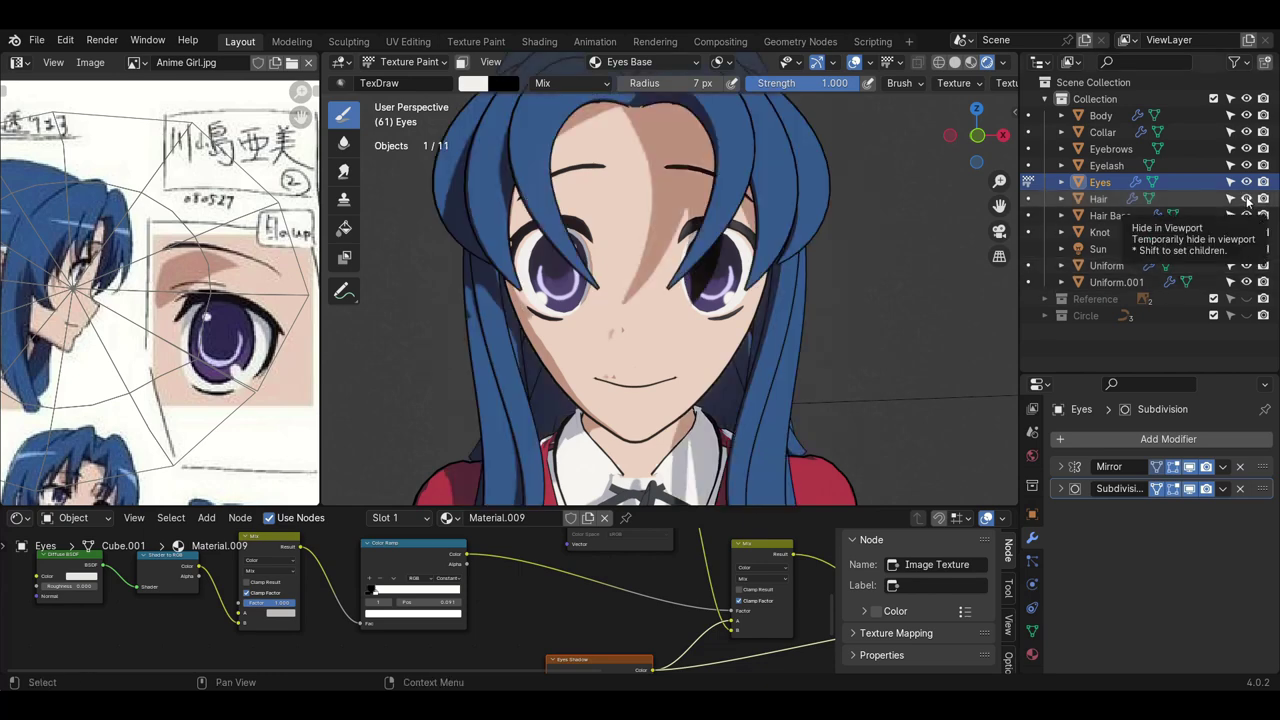
click(1246, 199)
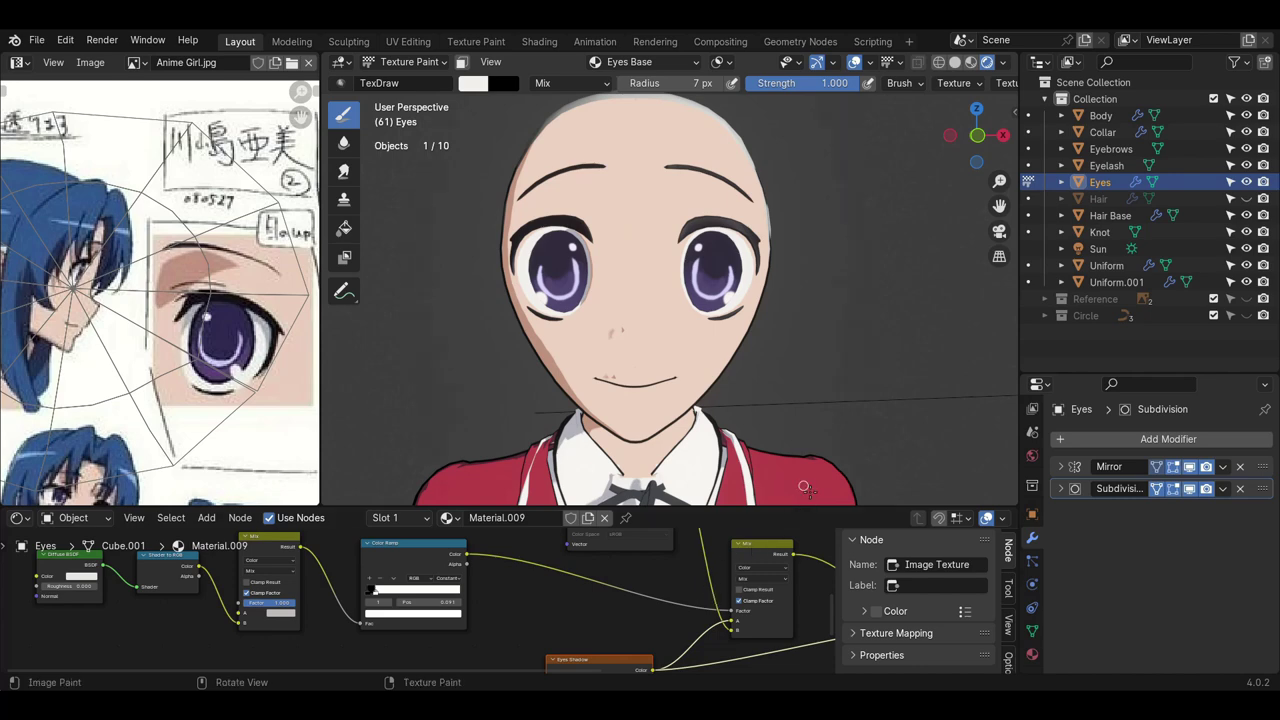
- Make Eyes Shadow the active paint image and fill it with the dark purple sampled from the upper iris
drag(800, 508, 804, 456)
mouse_move(760, 563)
middle_down()
mouse_move(584, 590)
mouse_move(557, 535)
mouse_move(557, 604)
middle_up()
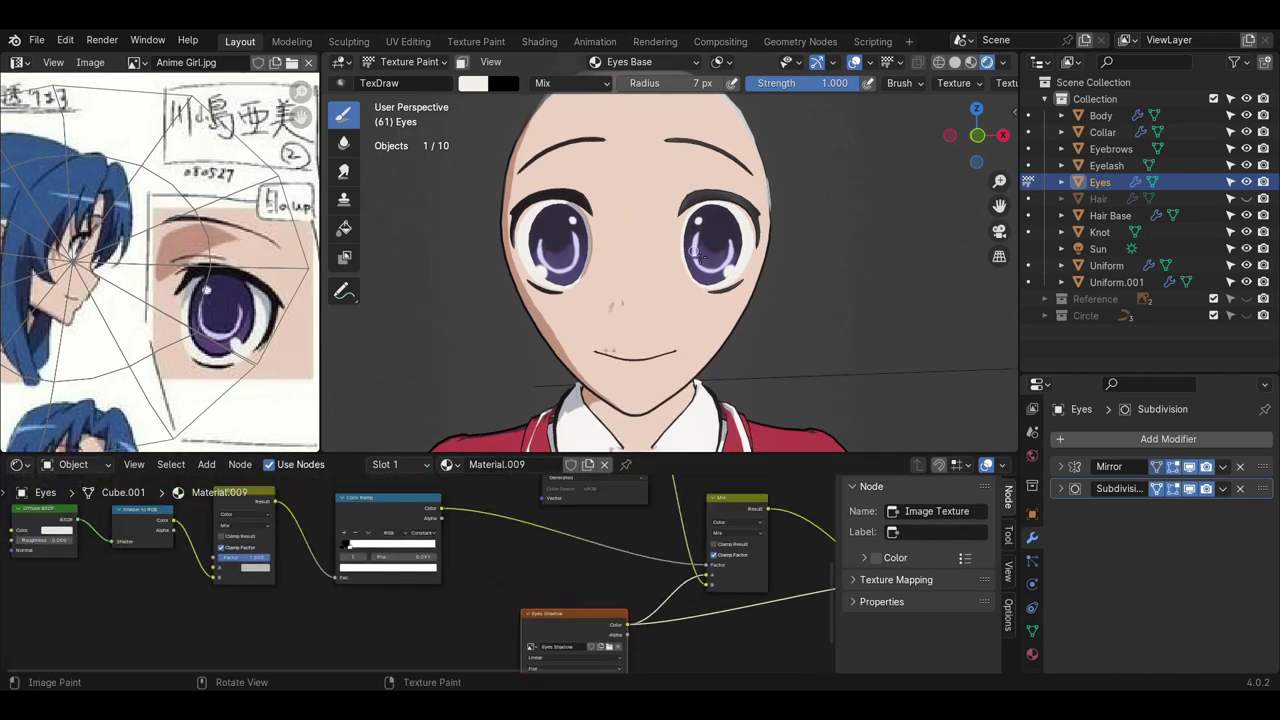
click(640, 61)
click(613, 163)
click(343, 230)
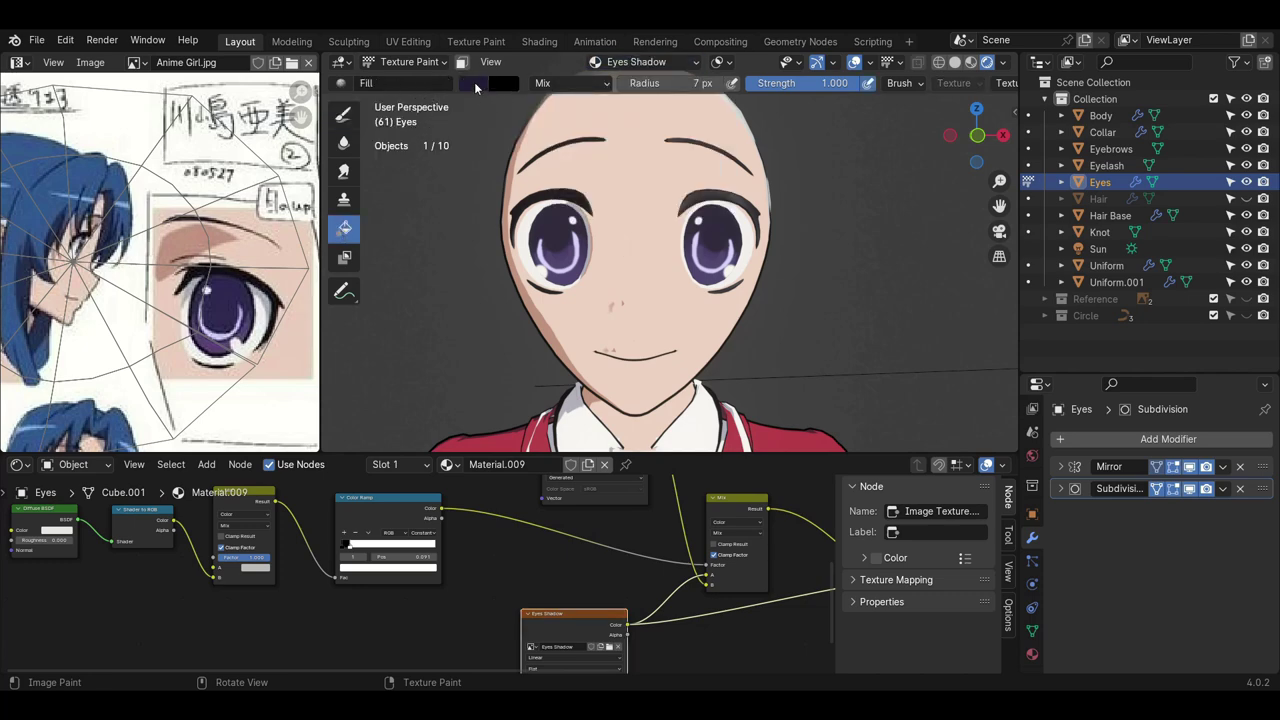
click(475, 84)
click(621, 286)
click(723, 226)
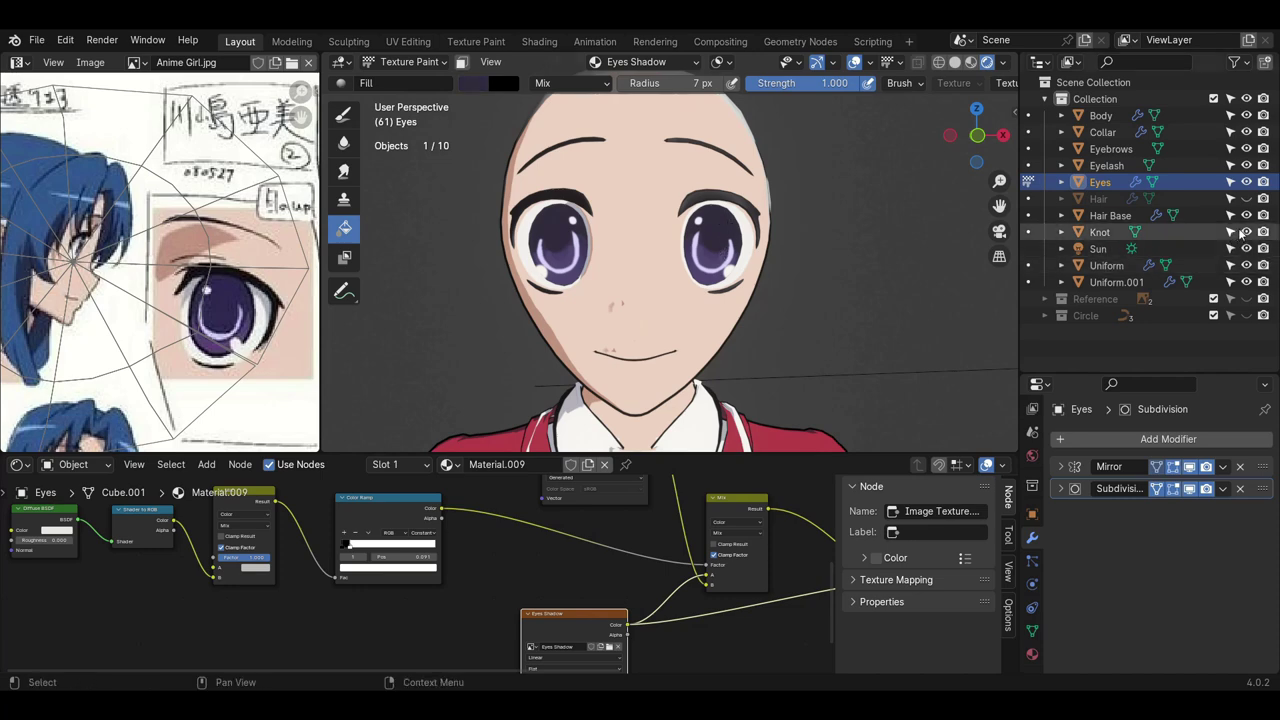
- Check the filled eyes with the Hair shown, and hide the Hair again
click(1246, 198)
middle_drag(772, 280, 780, 295)
scroll(760, 292, up, 2)
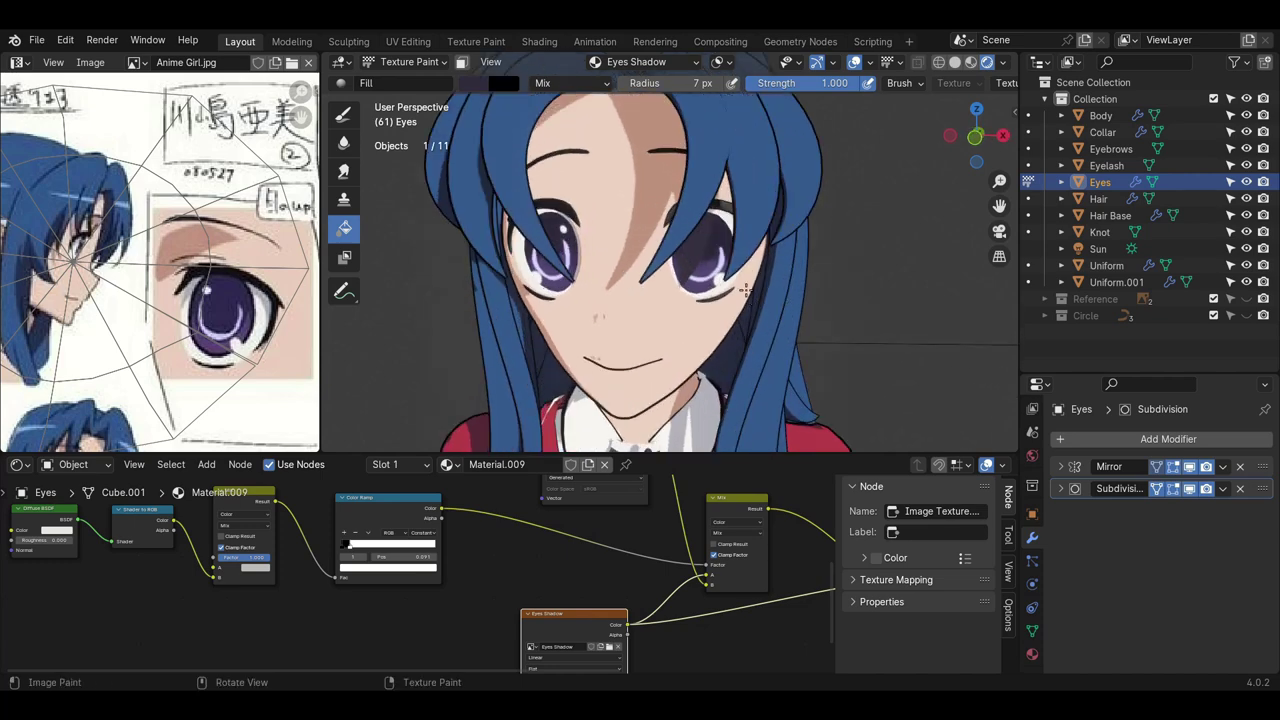
click(1246, 198)
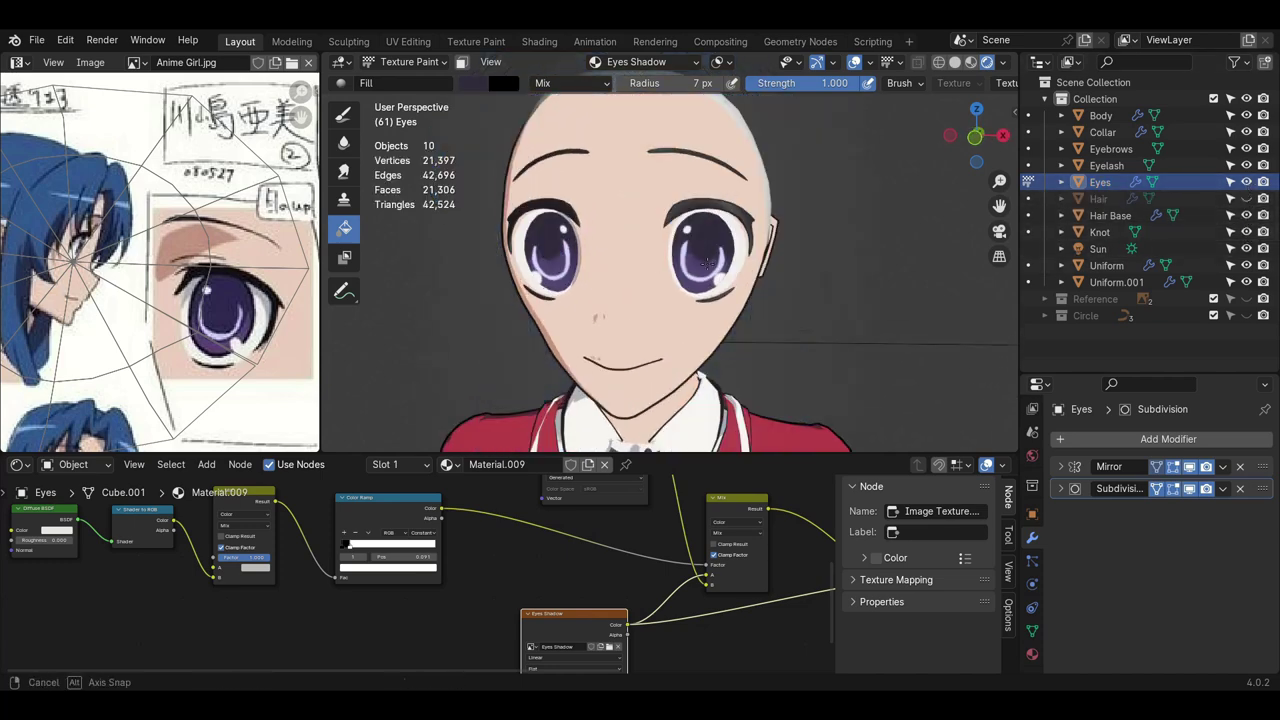
middle_drag(735, 250, 725, 258)
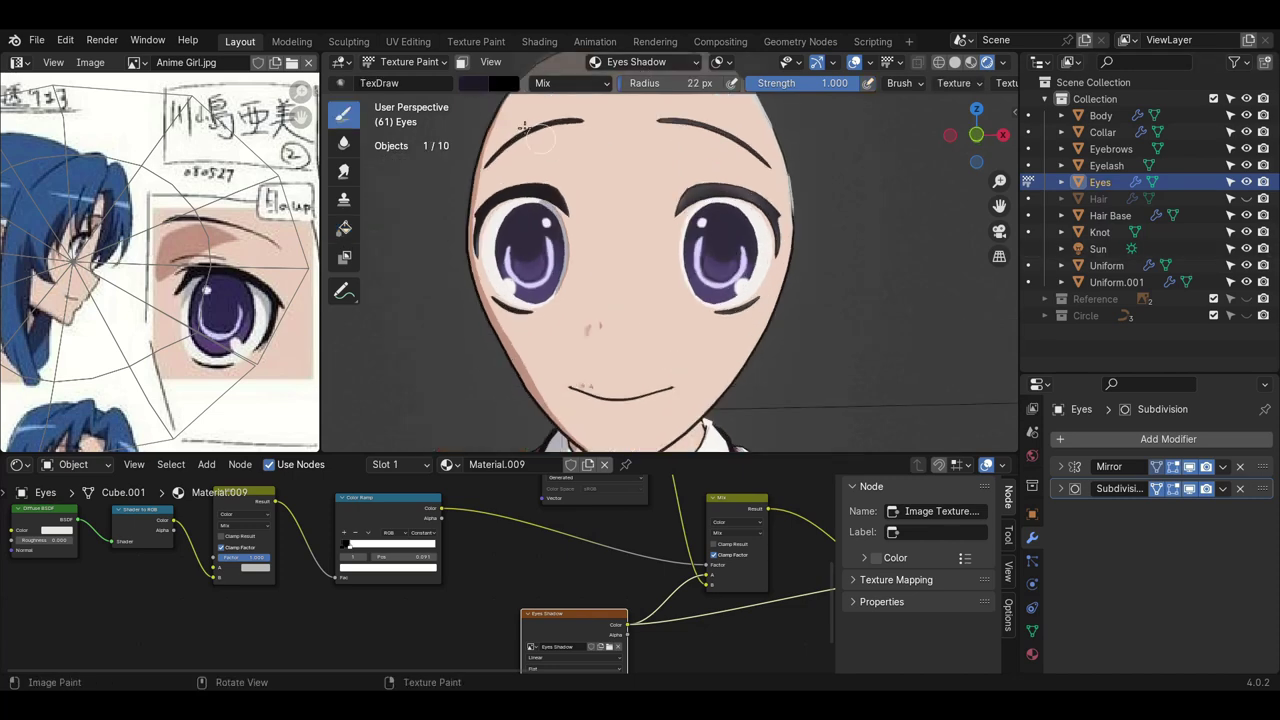
- Paint a curved highlight on the lower part of each iris in Eyes Shadow in greyish purple with a 6 px brush
click(471, 86)
mouse_move(621, 240)
mouse_down()
mouse_move(624, 105)
mouse_move(628, 167)
mouse_up()
click(474, 84)
key(f)
click(702, 244)
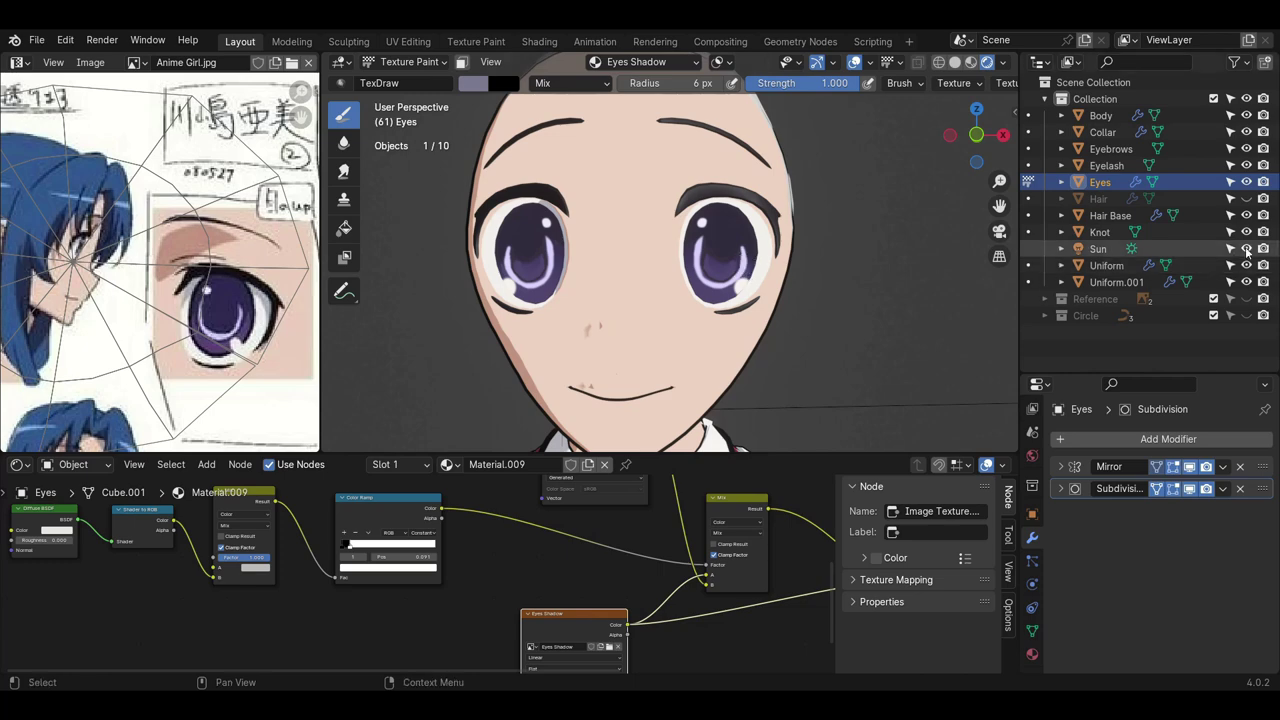
- Refine the curved iris highlights with the dark color sampled from the iris and a 3 px brush while the Sun is hidden
click(1246, 249)
click(475, 84)
click(622, 288)
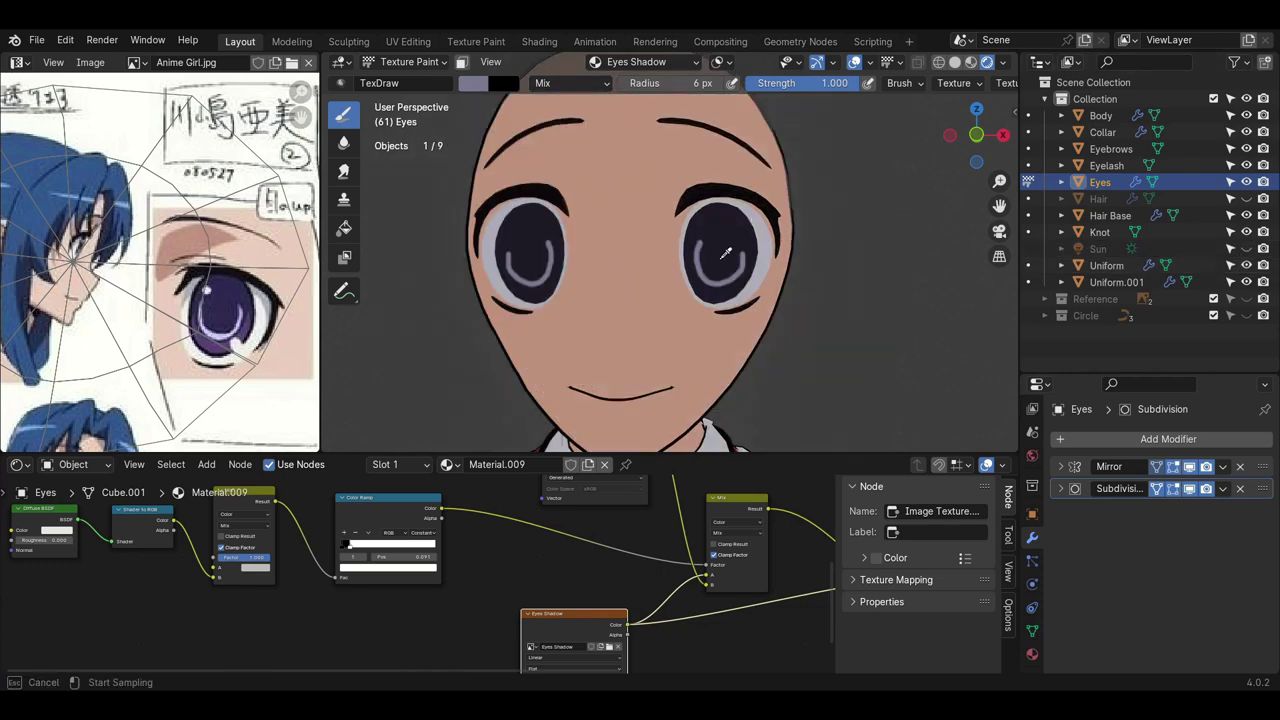
click(710, 260)
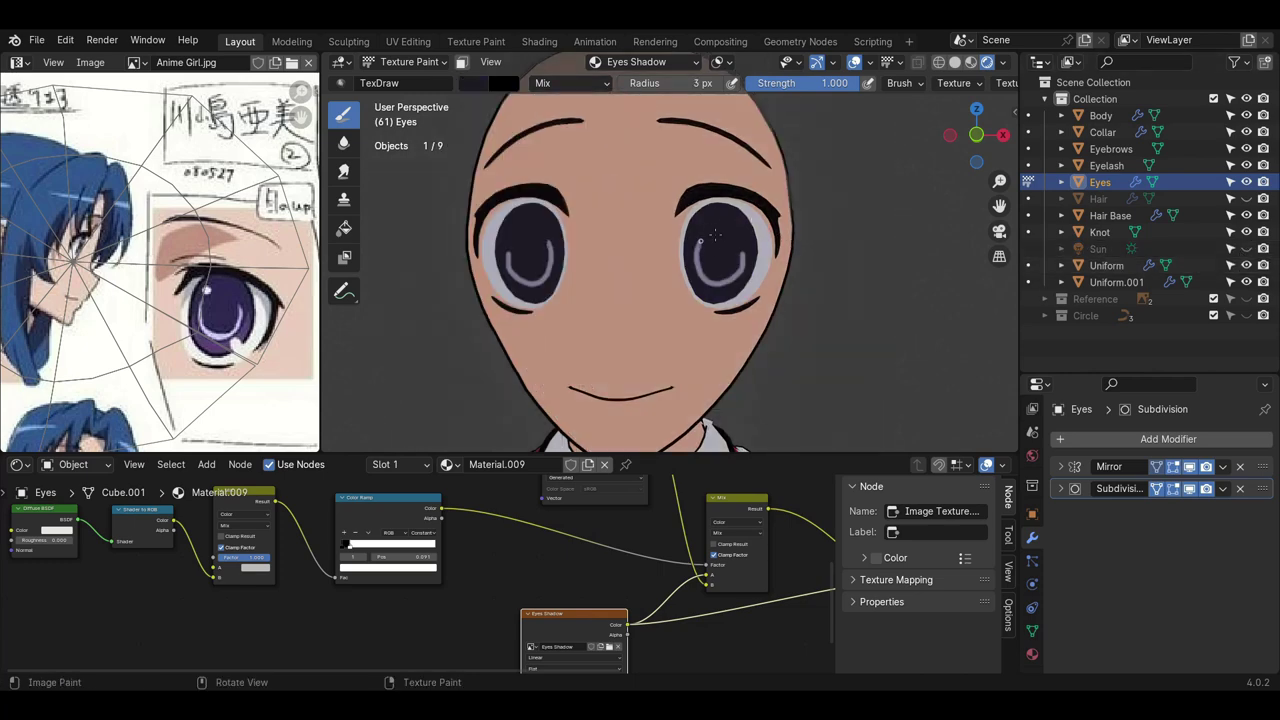
drag(742, 263, 744, 251)
click(1247, 250)
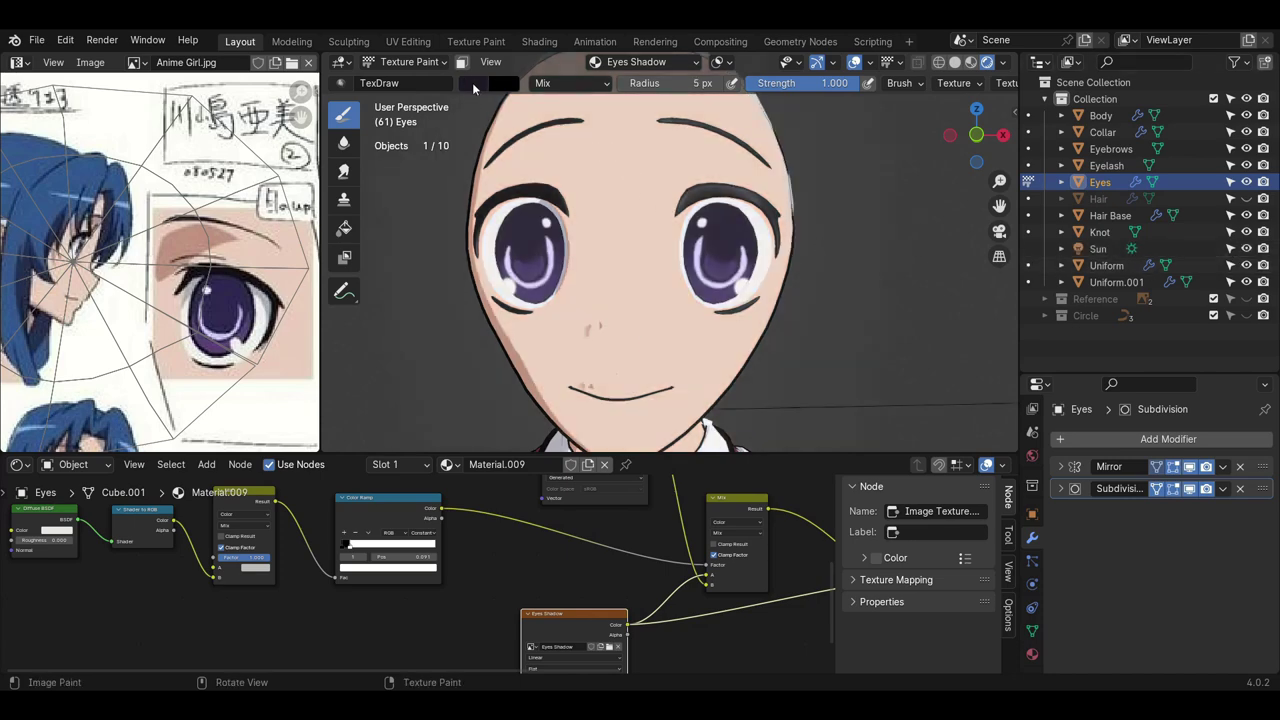
- Add white light spots to each iris in Eyes Shadow with a 9 px brush and compare the eyes with the Sun off and on
click(474, 85)
click(623, 290)
click(743, 290)
click(1246, 248)
click(1246, 248)
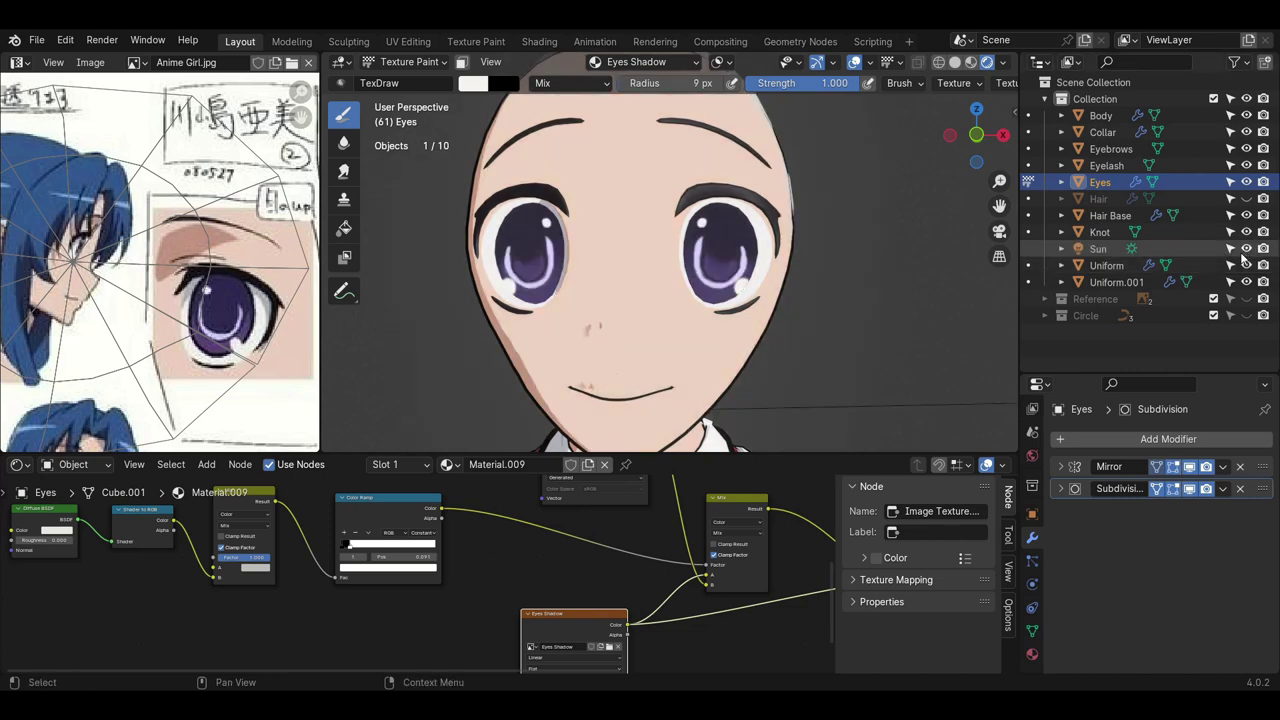
click(1246, 248)
click(1246, 248)
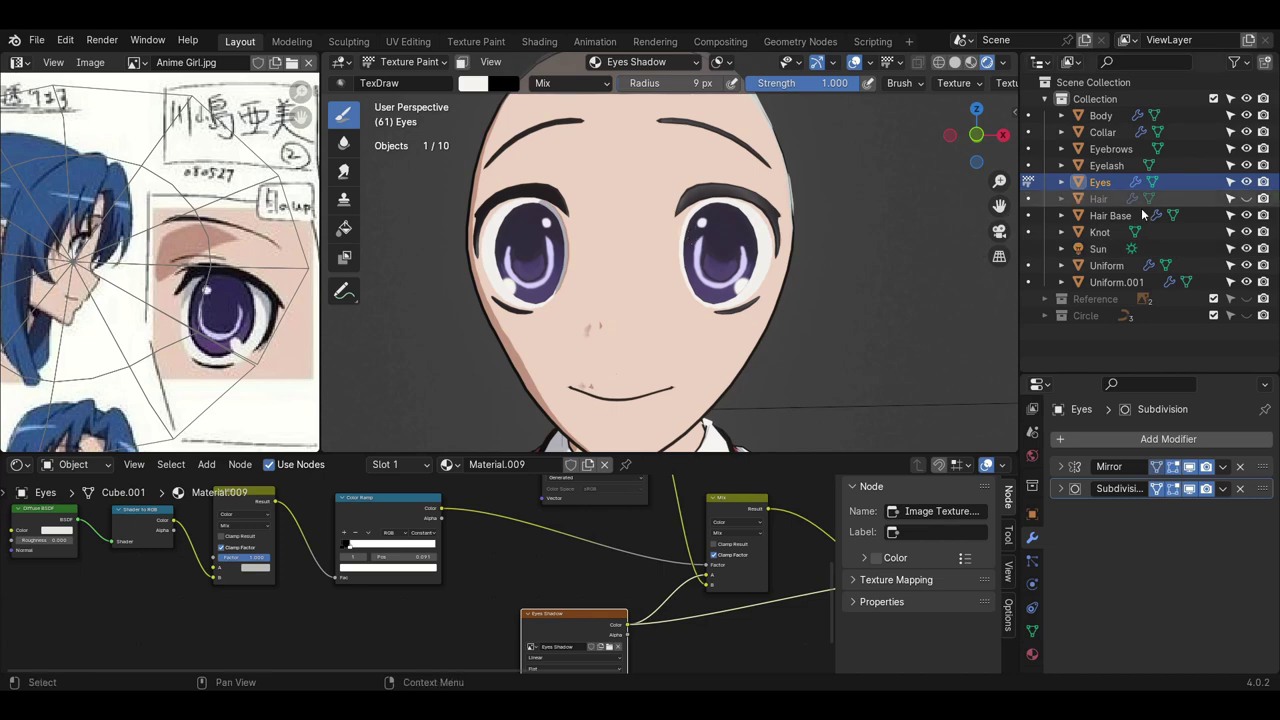
- Show the Hair to check the finished eyes, and switch the Eyes from Texture Paint to Object Mode
click(1246, 199)
scroll(710, 340, down, 7)
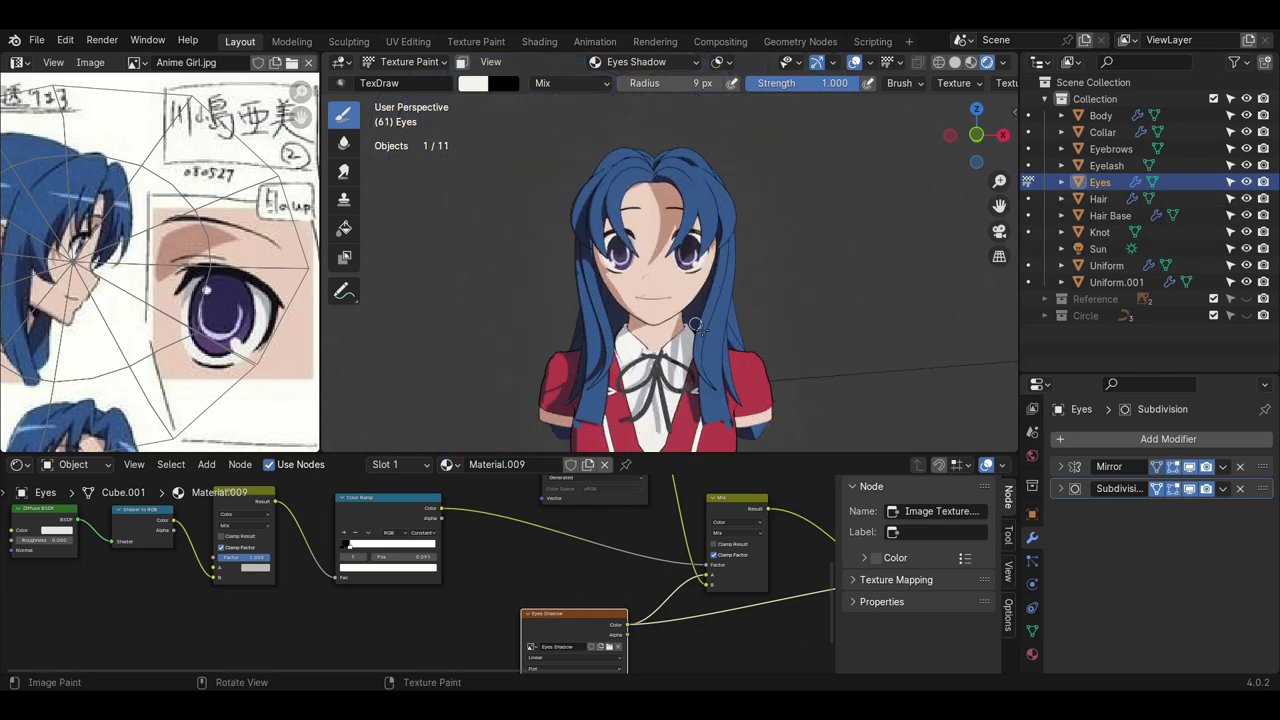
mouse_move(708, 340)
middle_down()
mouse_move(692, 302)
mouse_move(664, 310)
middle_up()
scroll(668, 305, up, 4)
click(410, 61)
click(405, 82)
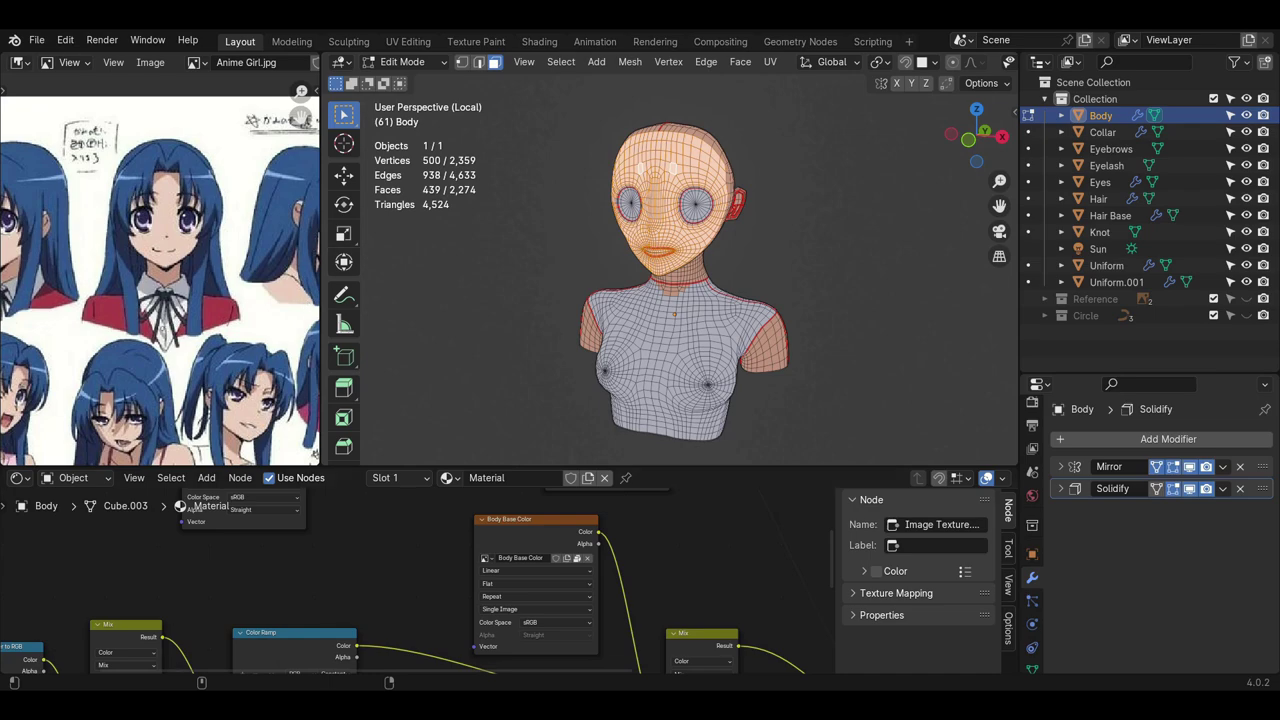
- Switch the Body from Edit Mode to Texture Paint and leave its local view
click(785, 212)
key(ctrl+z)
scroll(738, 206, up, 2)
mouse_move(780, 210)
middle_down()
mouse_move(738, 206)
mouse_move(782, 199)
mouse_move(760, 246)
mouse_move(718, 222)
mouse_move(800, 206)
middle_up()
scroll(718, 222, down, 1)
scroll(800, 206, up, 3)
scroll(800, 206, down, 1)
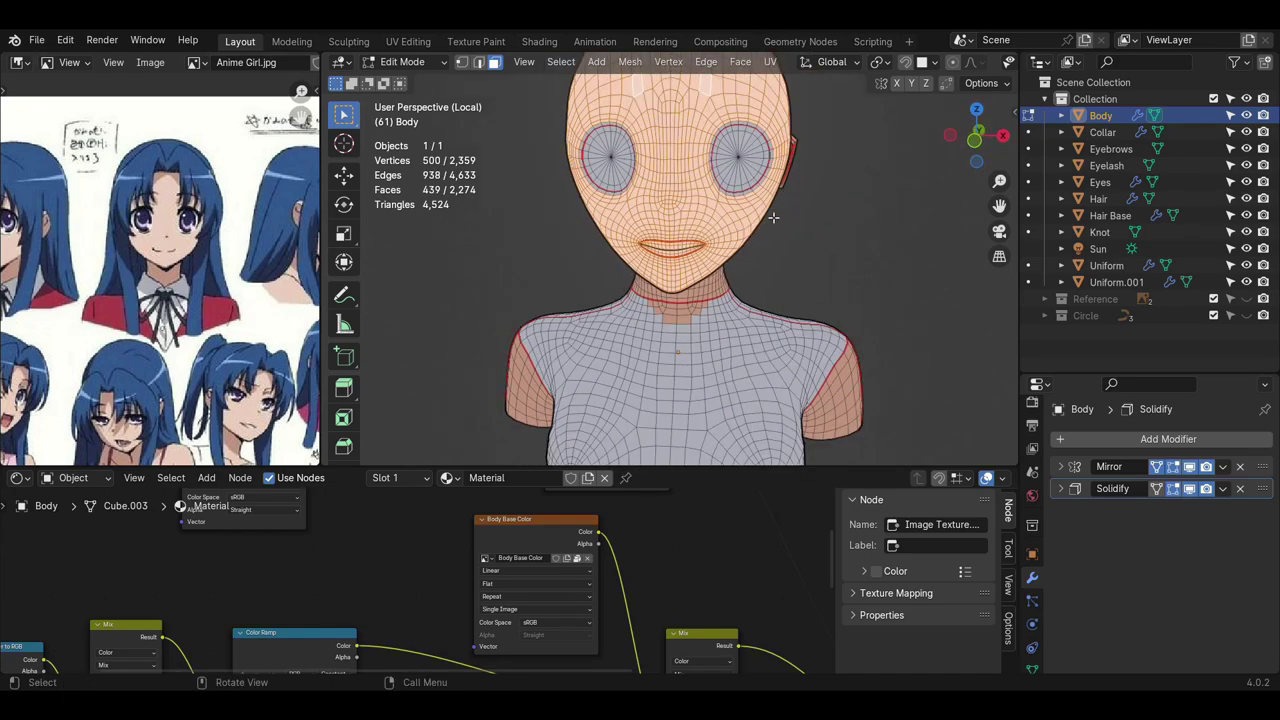
scroll(773, 217, down, 3)
click(402, 61)
click(410, 162)
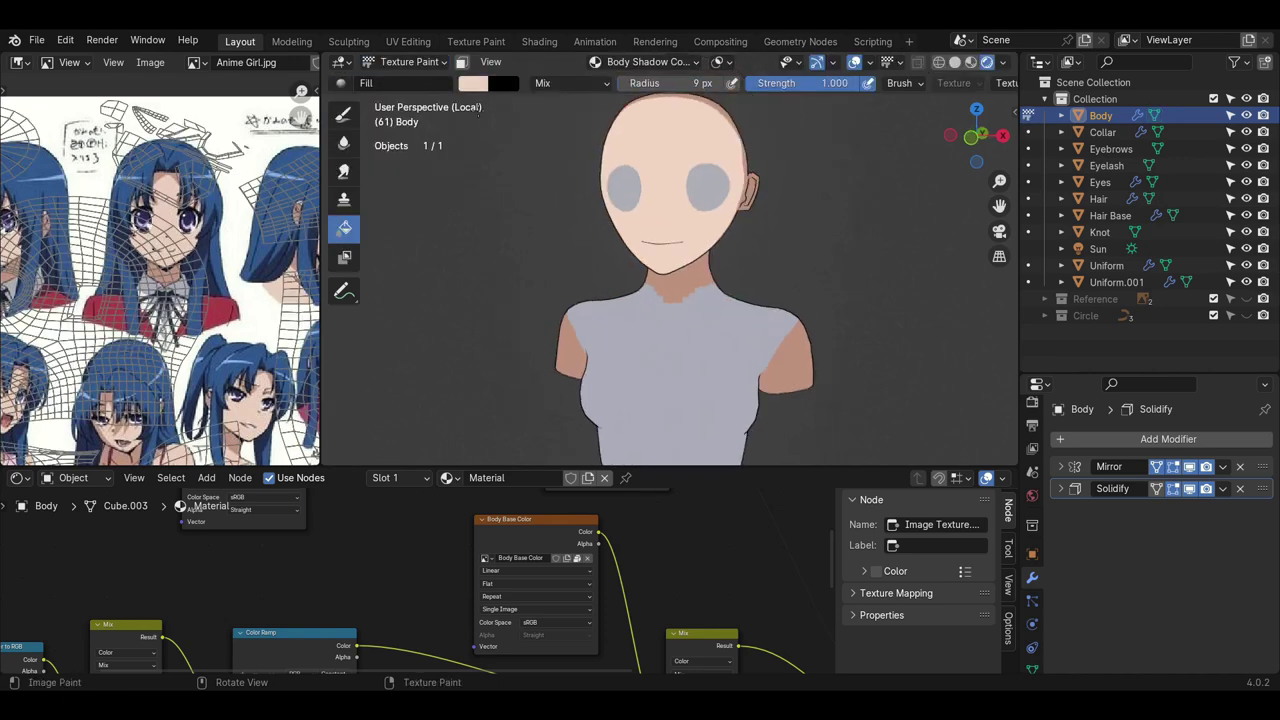
key(KP_Divide)
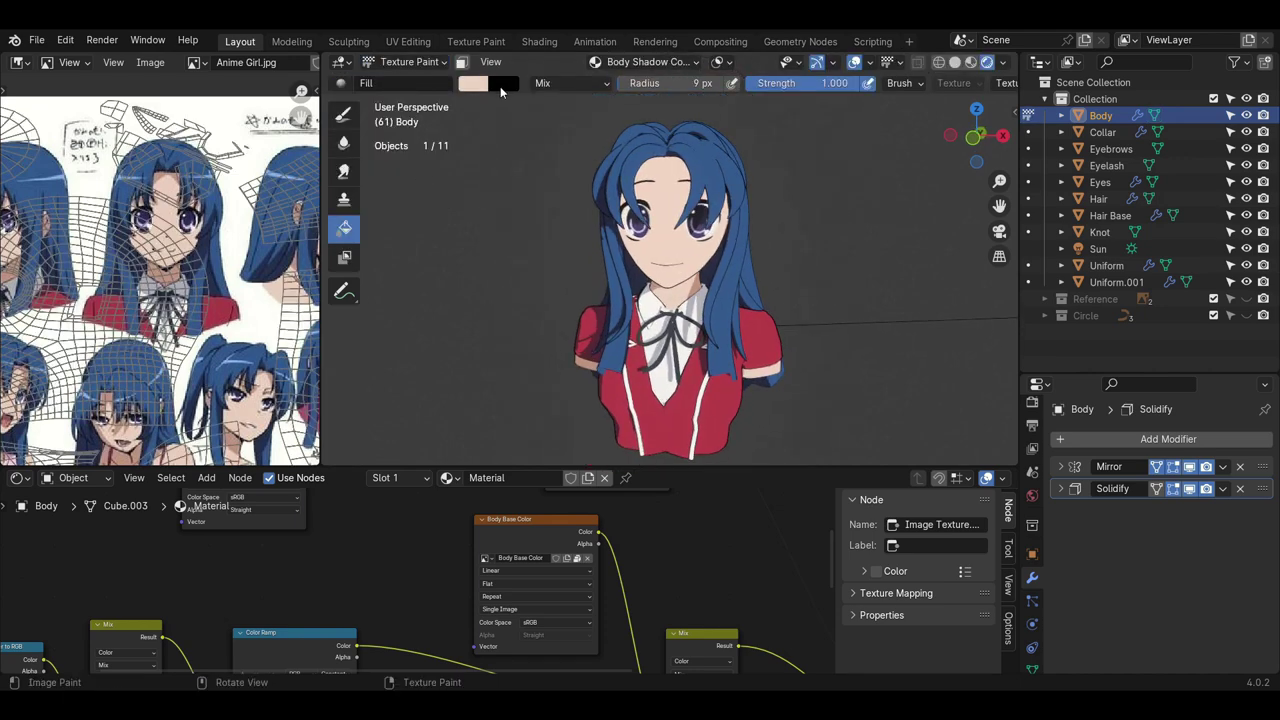
- Make Body Base Color the active paint image and leave the paint mask turned off
click(462, 62)
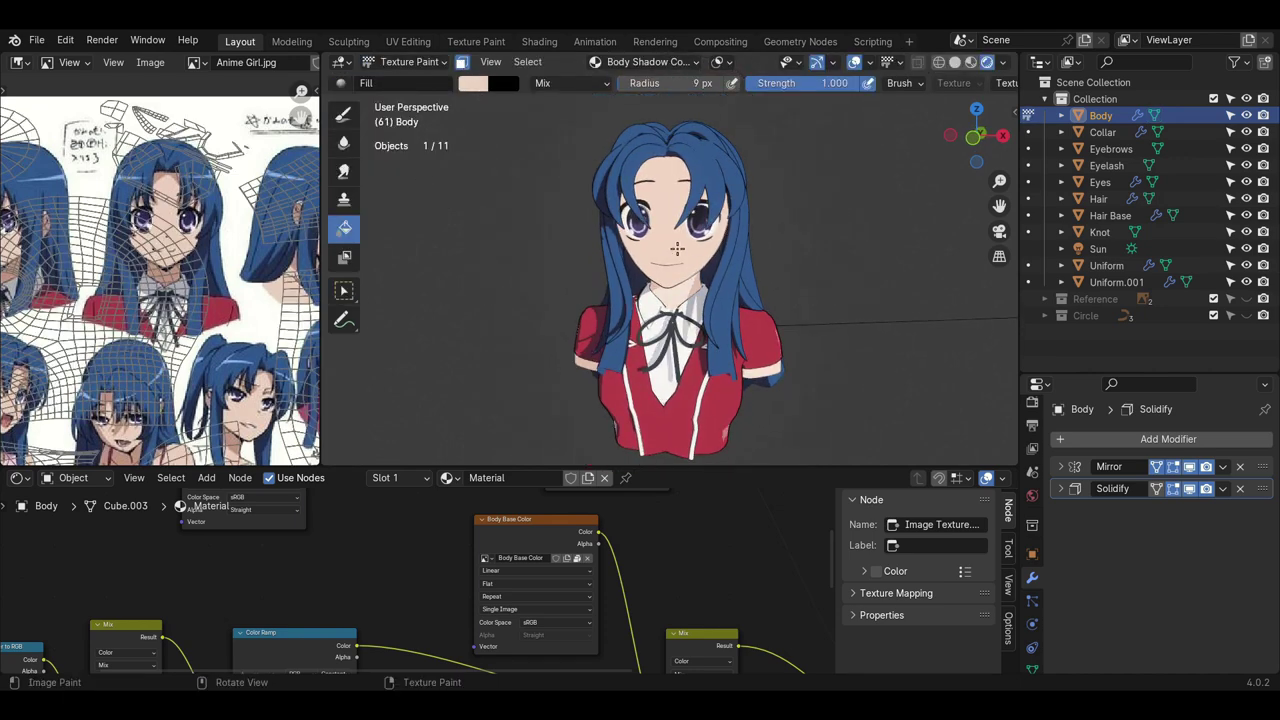
click(640, 61)
click(630, 197)
middle_drag(637, 251, 570, 250)
click(462, 62)
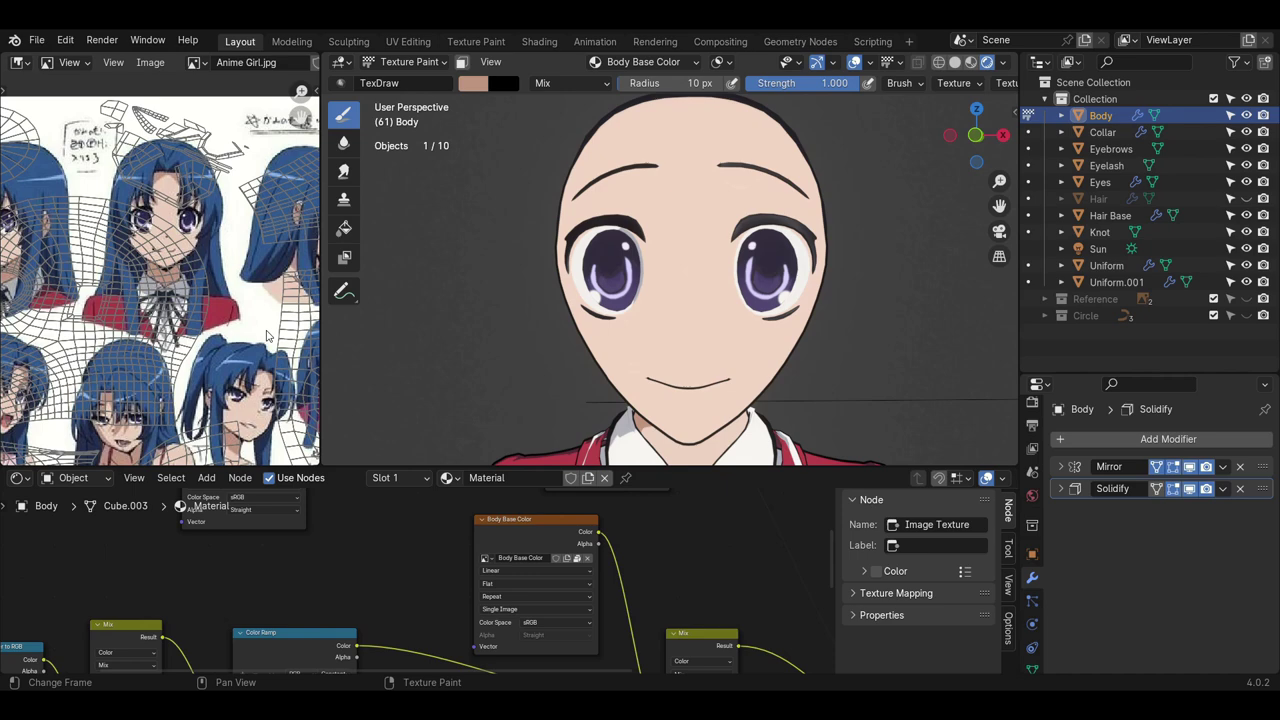
- Paint skin-shadow patches below both eyebrows in Body Base Color with a brush of about 11 px, following the reference face
scroll(267, 380, up, 3)
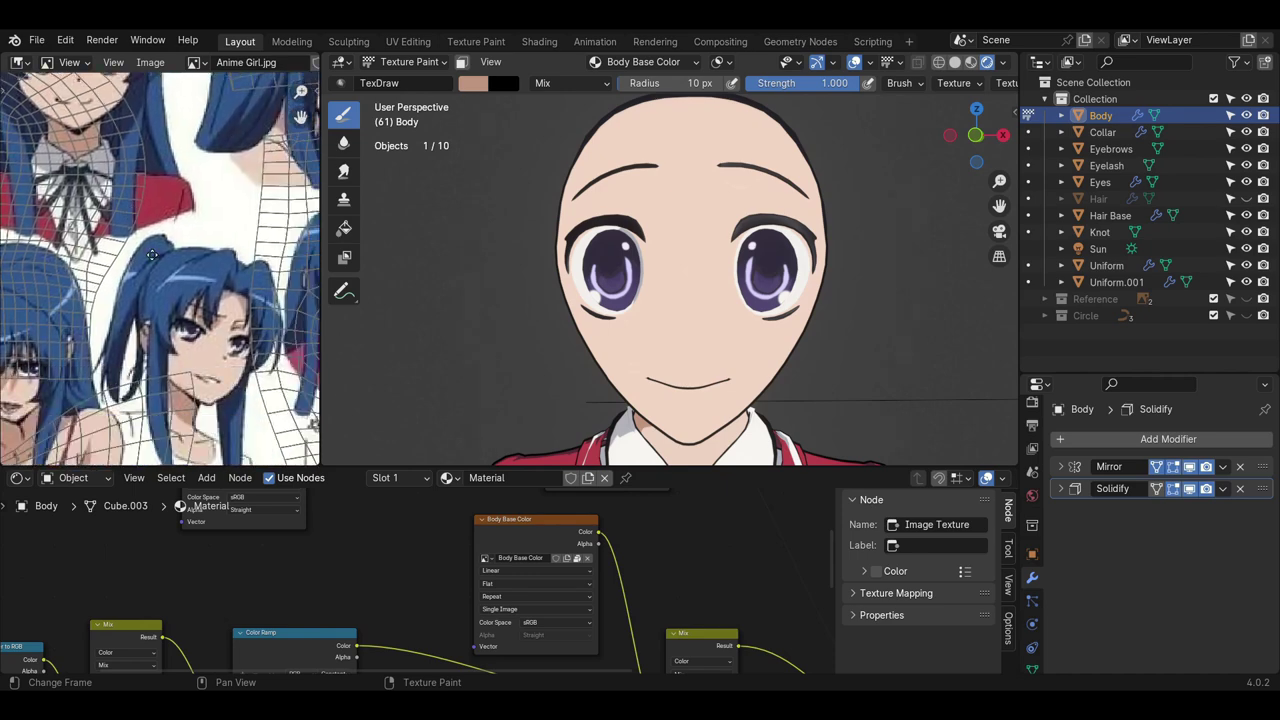
scroll(250, 370, down, 3)
middle_drag(40, 245, 191, 260)
scroll(193, 248, up, 2)
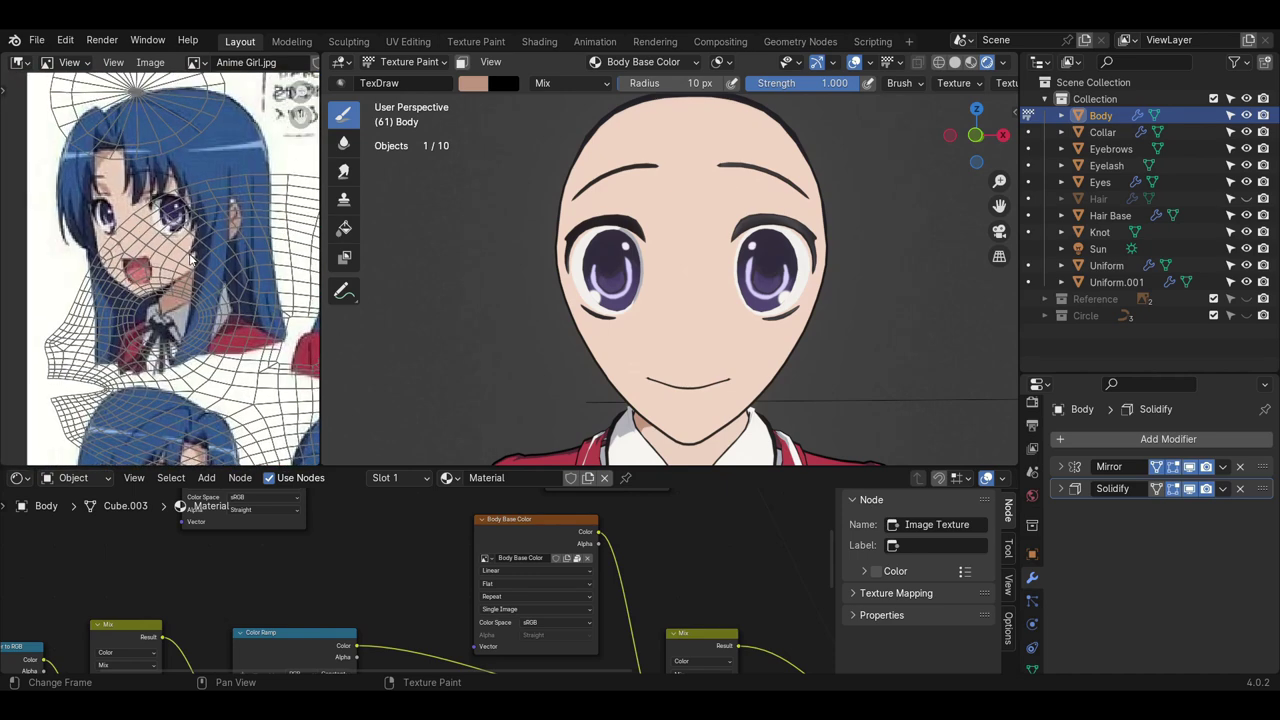
key(f)
click(748, 191)
mouse_move(744, 190)
mouse_down()
mouse_move(776, 202)
mouse_move(769, 187)
mouse_move(737, 184)
mouse_move(767, 187)
mouse_move(757, 209)
mouse_up()
key(f)
click(741, 192)
key(f)
click(775, 190)
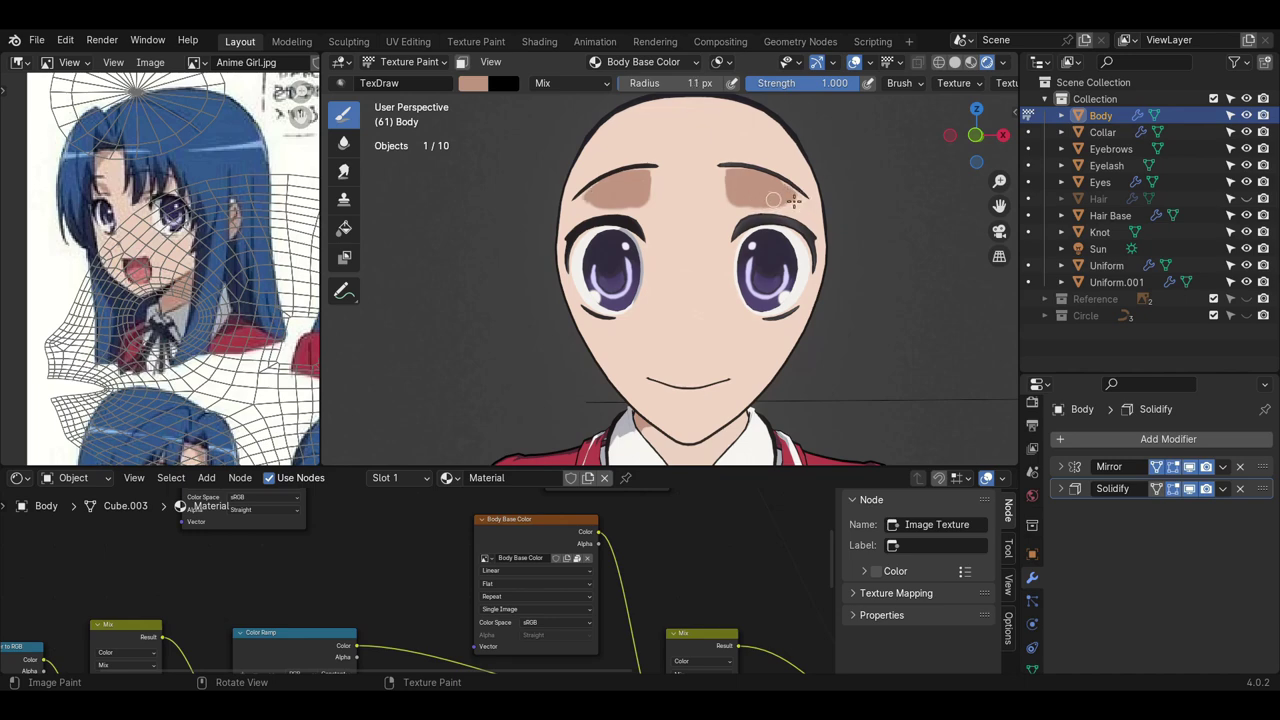
- Refine the eyebrow shadows and add short eyelid strokes above the eyelashes with a 7 px brush
click(740, 177)
key(f)
click(782, 227)
drag(767, 214, 800, 212)
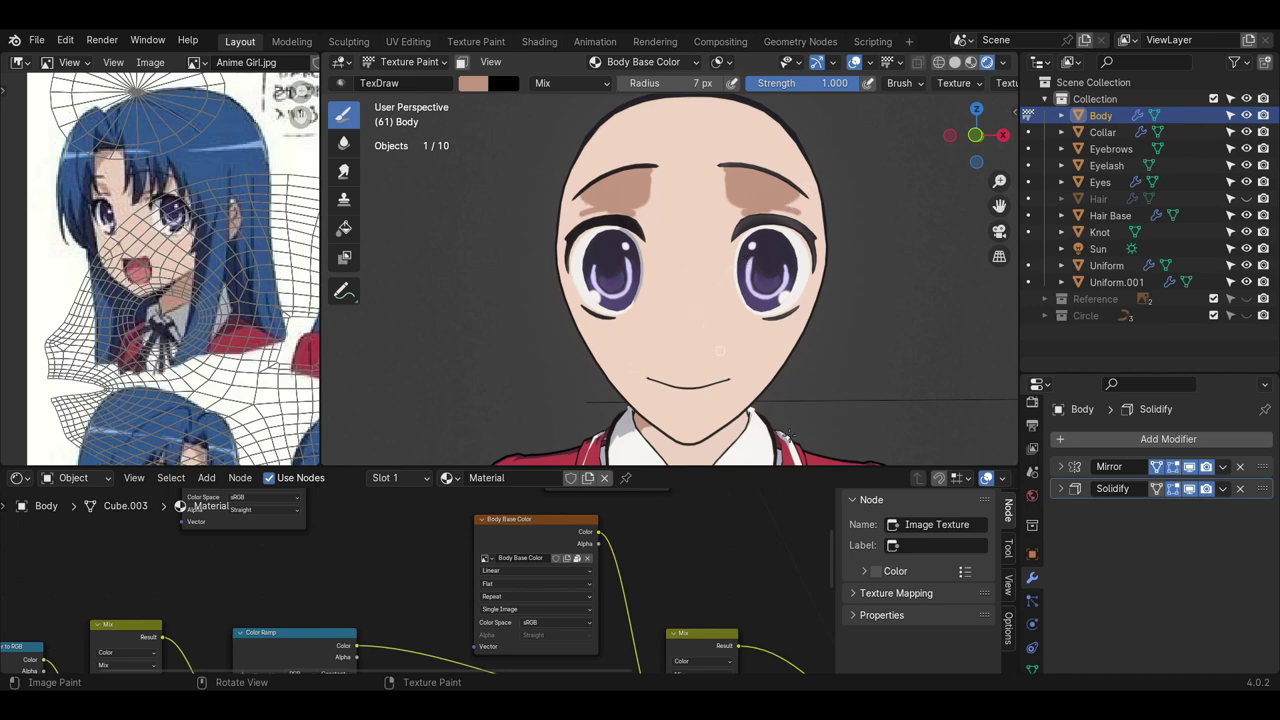
- Check the eyebrow shading on the whole bust with the Hair shown, and hide the Hair again
click(1247, 199)
scroll(786, 249, down, 5)
mouse_move(786, 249)
middle_down()
mouse_move(870, 250)
mouse_move(767, 264)
middle_up()
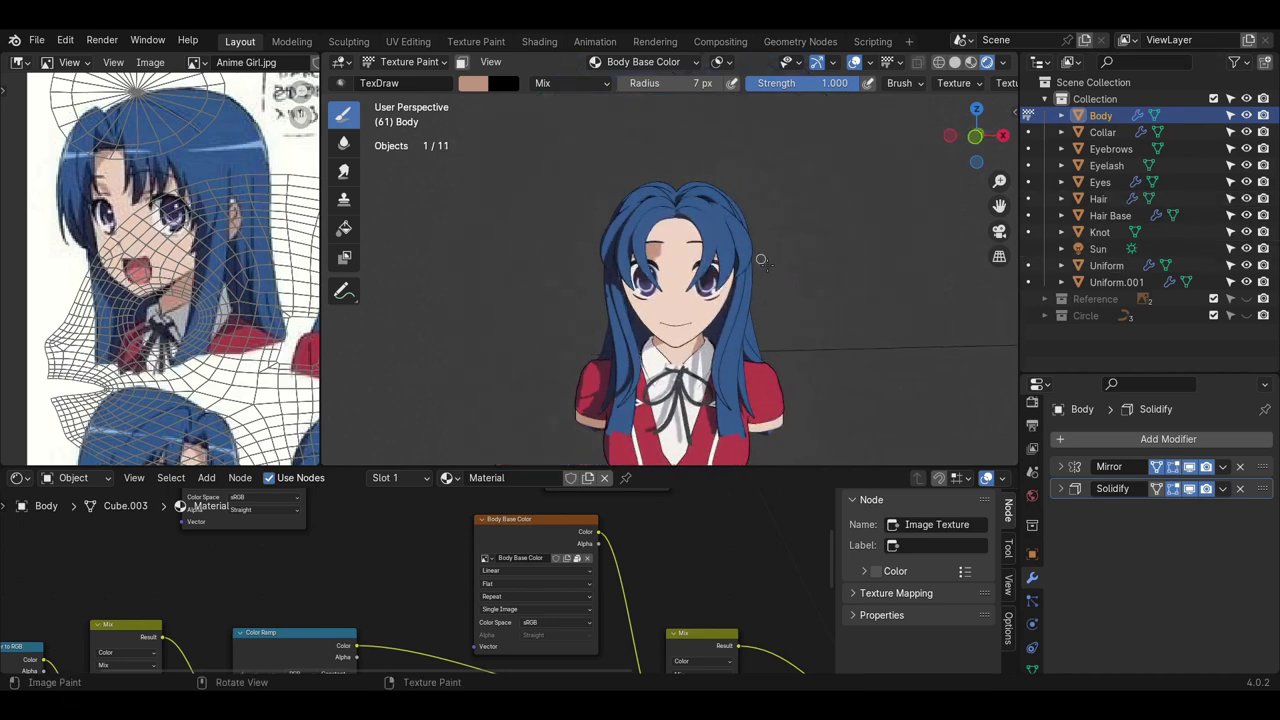
click(1246, 198)
scroll(822, 252, up, 5)
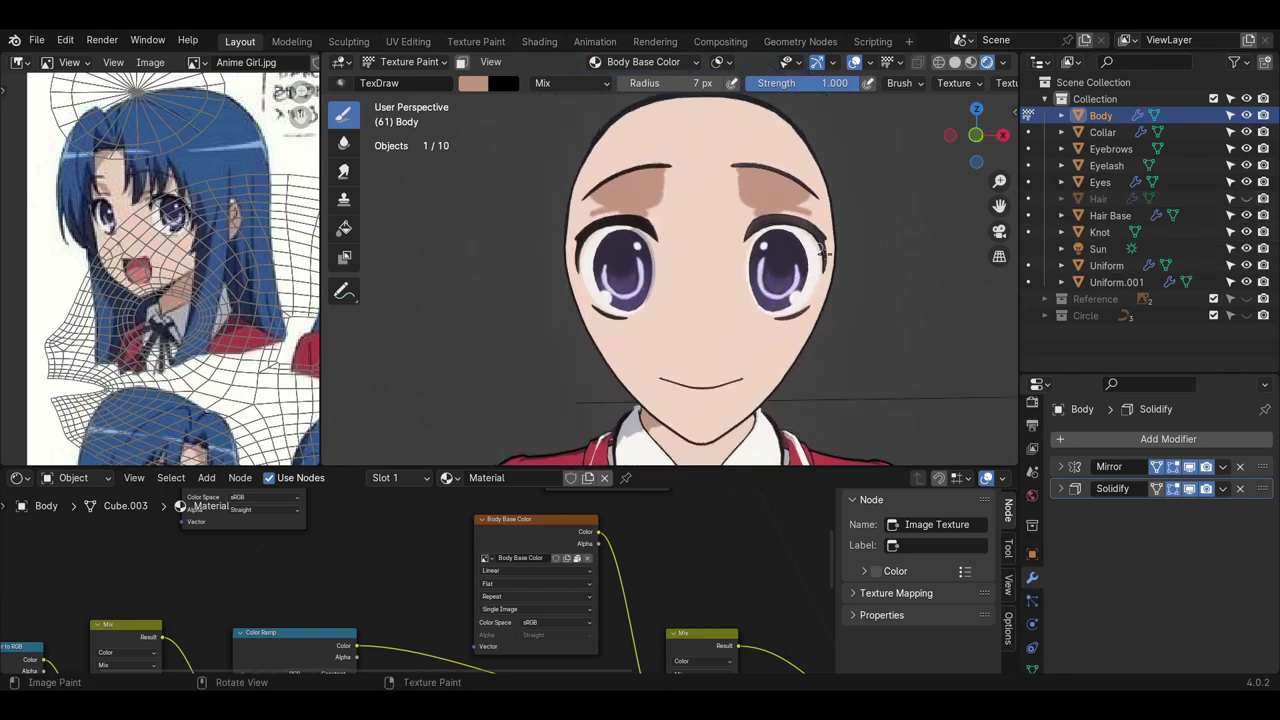
- Paint the same eyebrow and eyelid shading into Body Shadow Color with a 6 px brush
click(645, 62)
click(610, 216)
key(bracketleft)
key(bracketright)
key(bracketright)
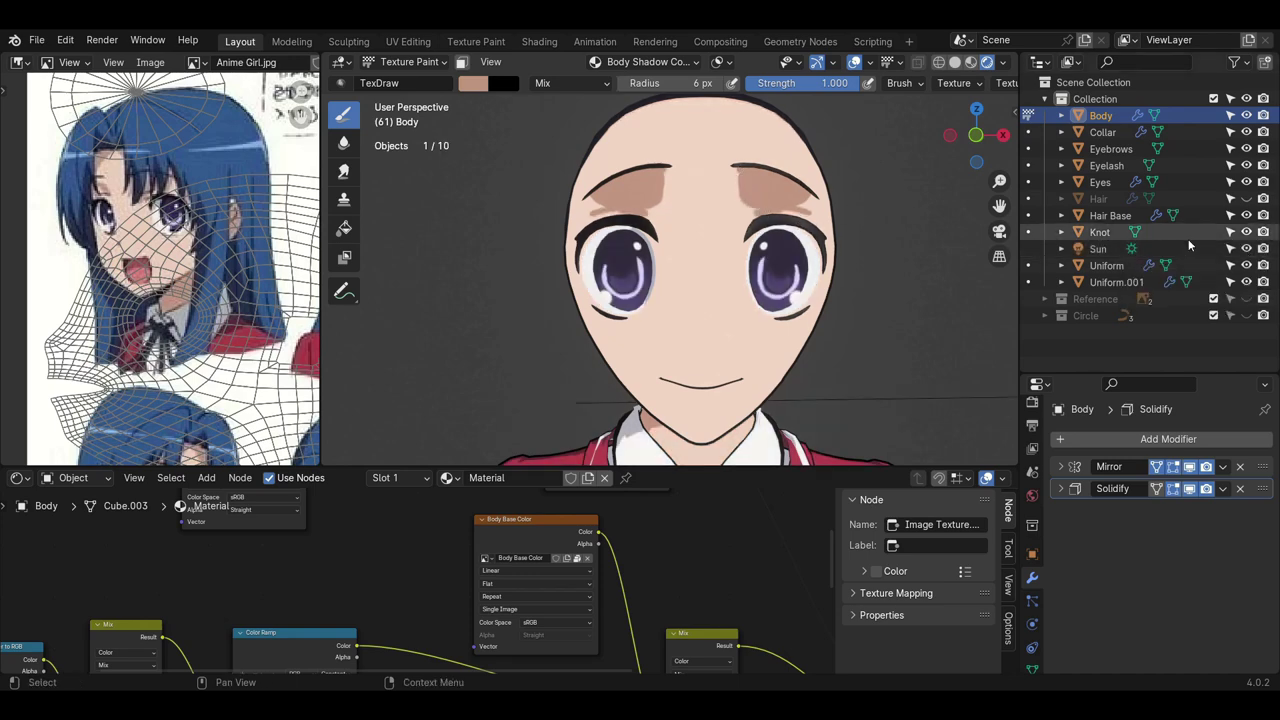
- Toggle the visibility of the Uniform and the Sun to compare the face shading in light and shadow
click(1247, 265)
click(1247, 265)
click(1247, 265)
click(1247, 265)
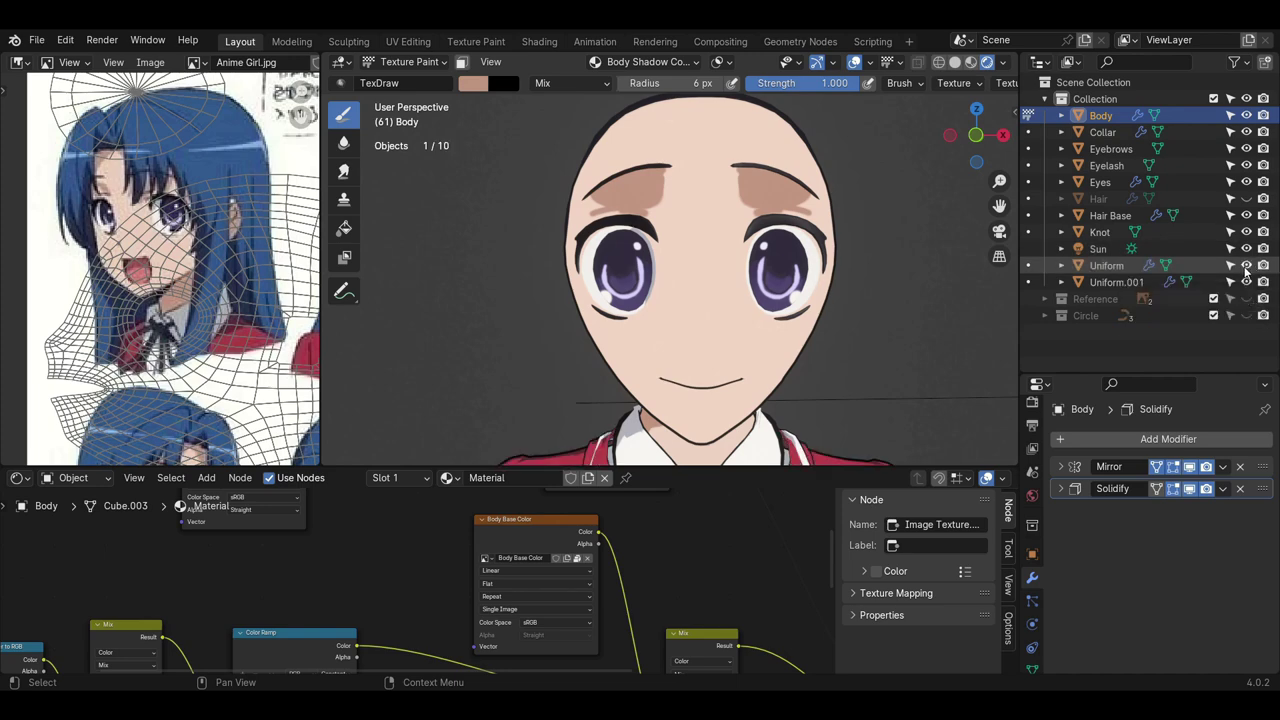
click(1247, 250)
click(1247, 250)
click(1247, 250)
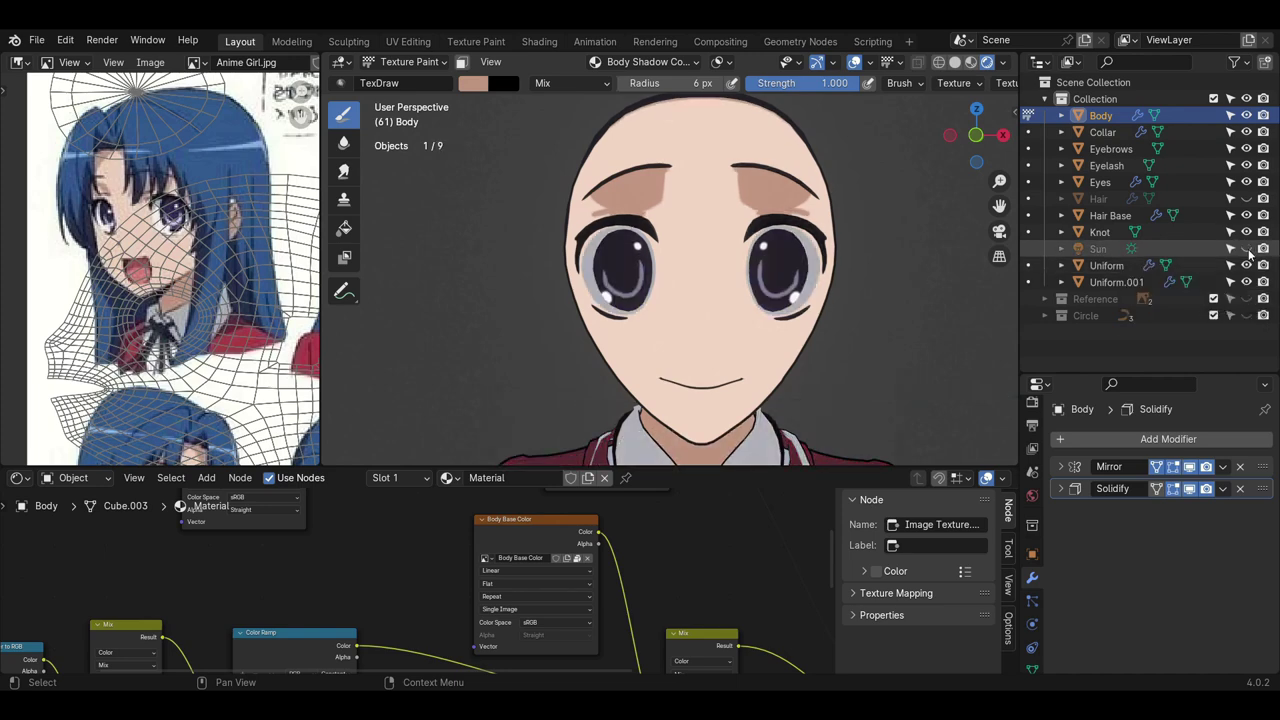
click(1247, 250)
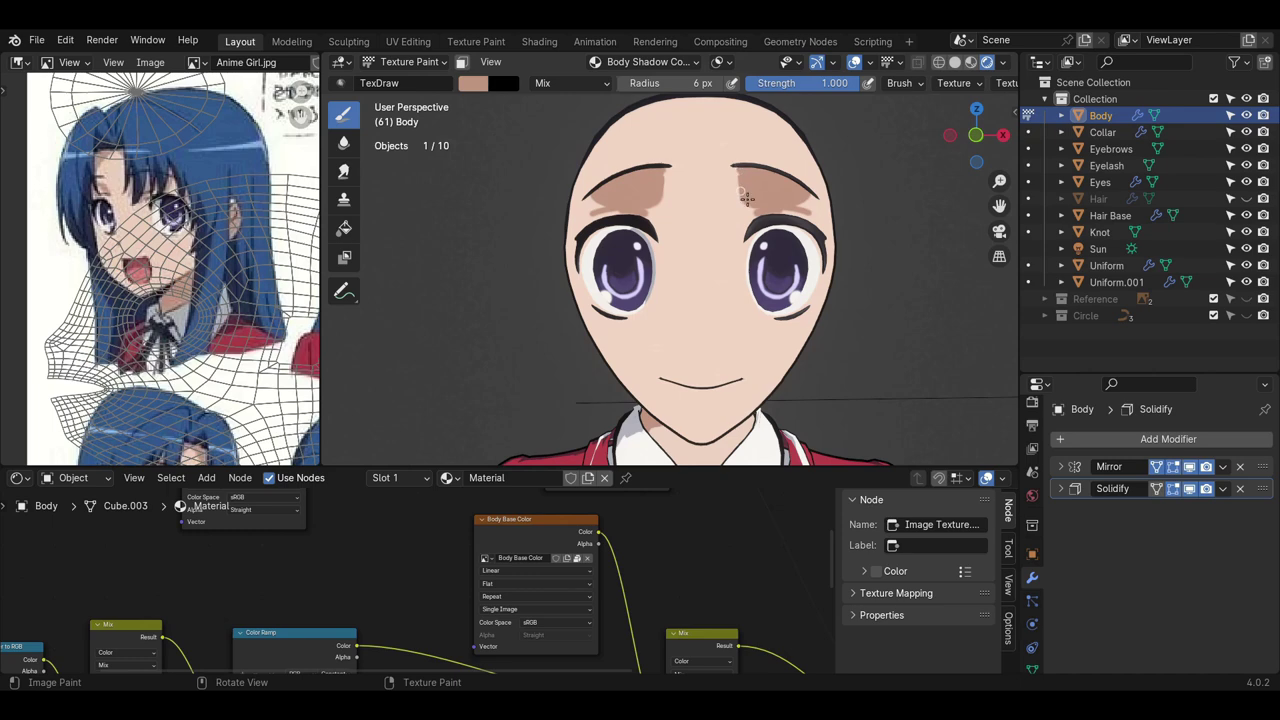
click(1247, 250)
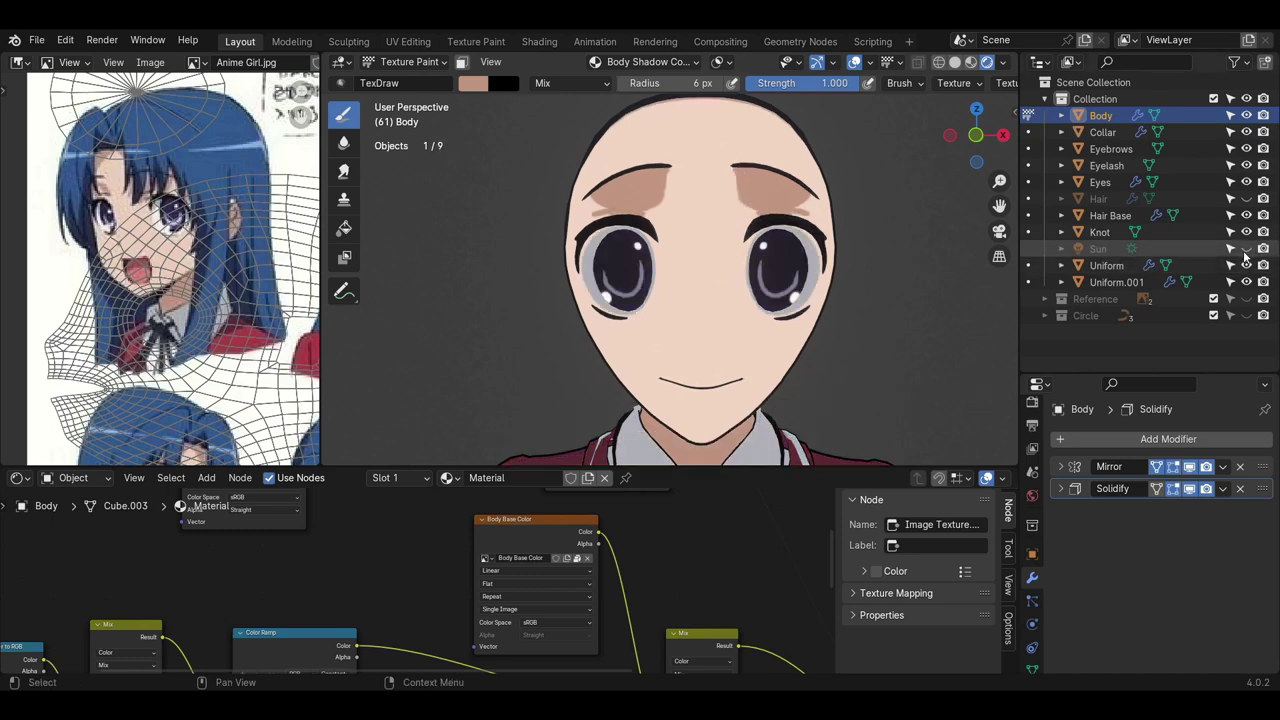
click(1247, 250)
- Examine the face shading on the whole bust with the Sun toggled and the Hair shown
scroll(773, 215, down, 5)
mouse_move(773, 215)
middle_down()
mouse_move(722, 216)
mouse_move(769, 220)
middle_up()
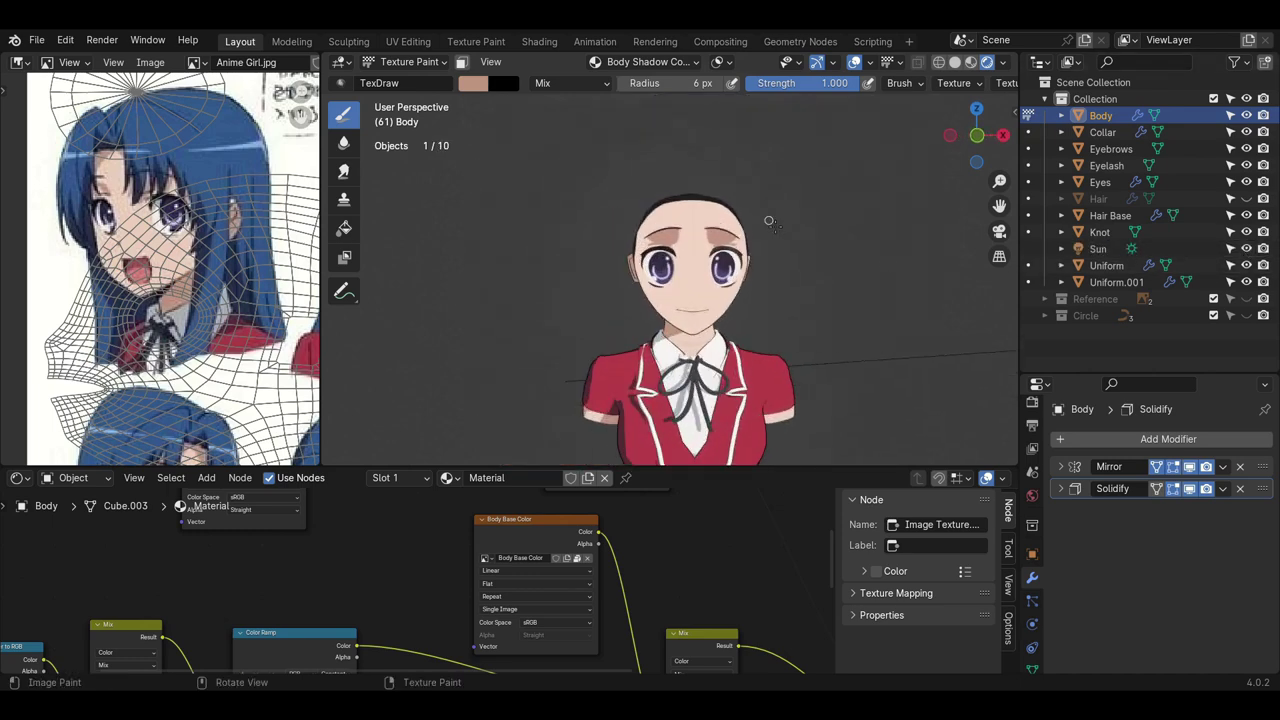
click(1246, 248)
click(1246, 248)
scroll(780, 235, up, 3)
scroll(778, 232, up, 2)
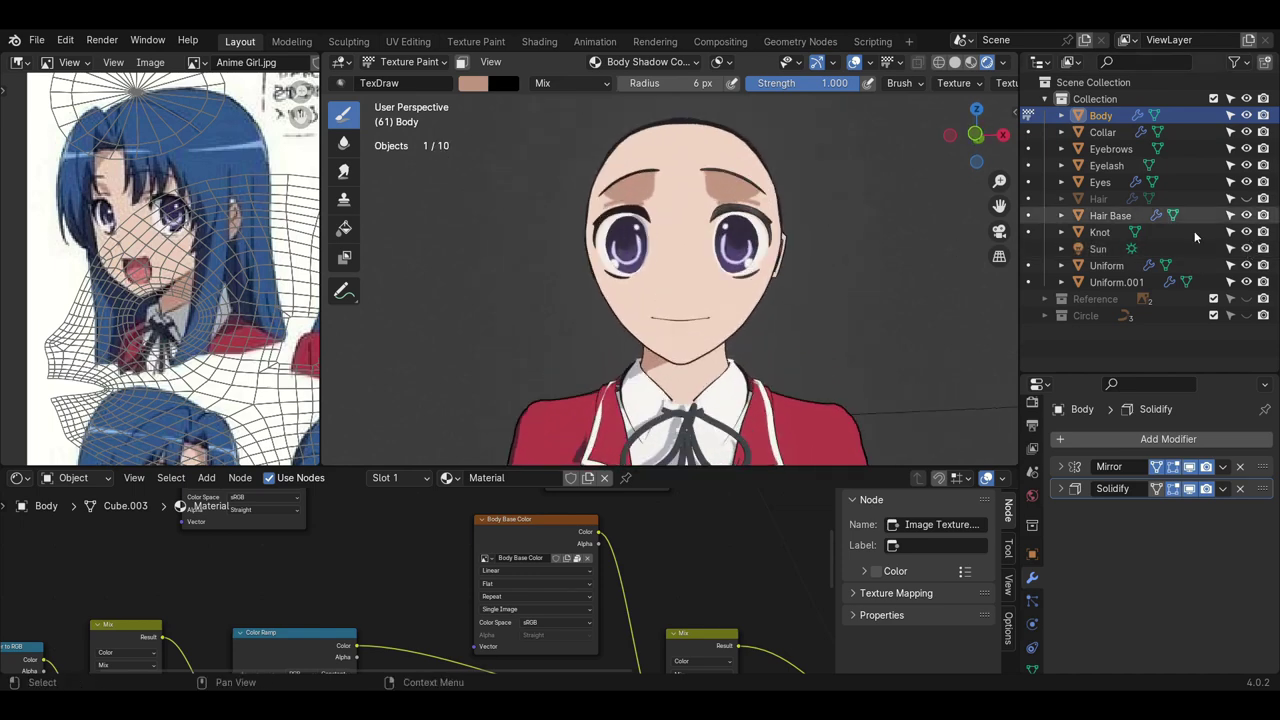
click(1247, 198)
scroll(892, 243, down, 6)
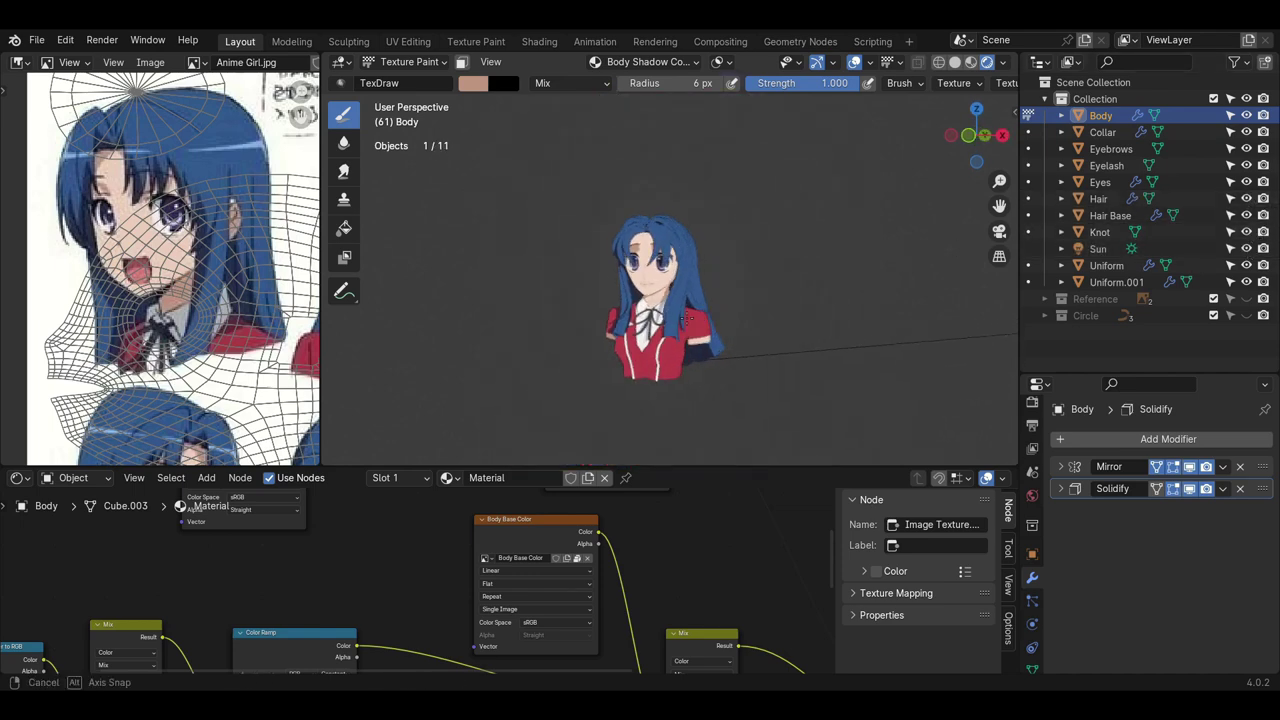
- Try painting shadow on the upper forehead in Body Base Color with a 15 px brush, and undo the strokes
scroll(776, 276, up, 5)
mouse_move(700, 136)
mouse_down()
mouse_move(665, 150)
mouse_move(710, 148)
mouse_move(743, 170)
mouse_move(774, 166)
mouse_move(737, 158)
mouse_move(773, 161)
mouse_up()
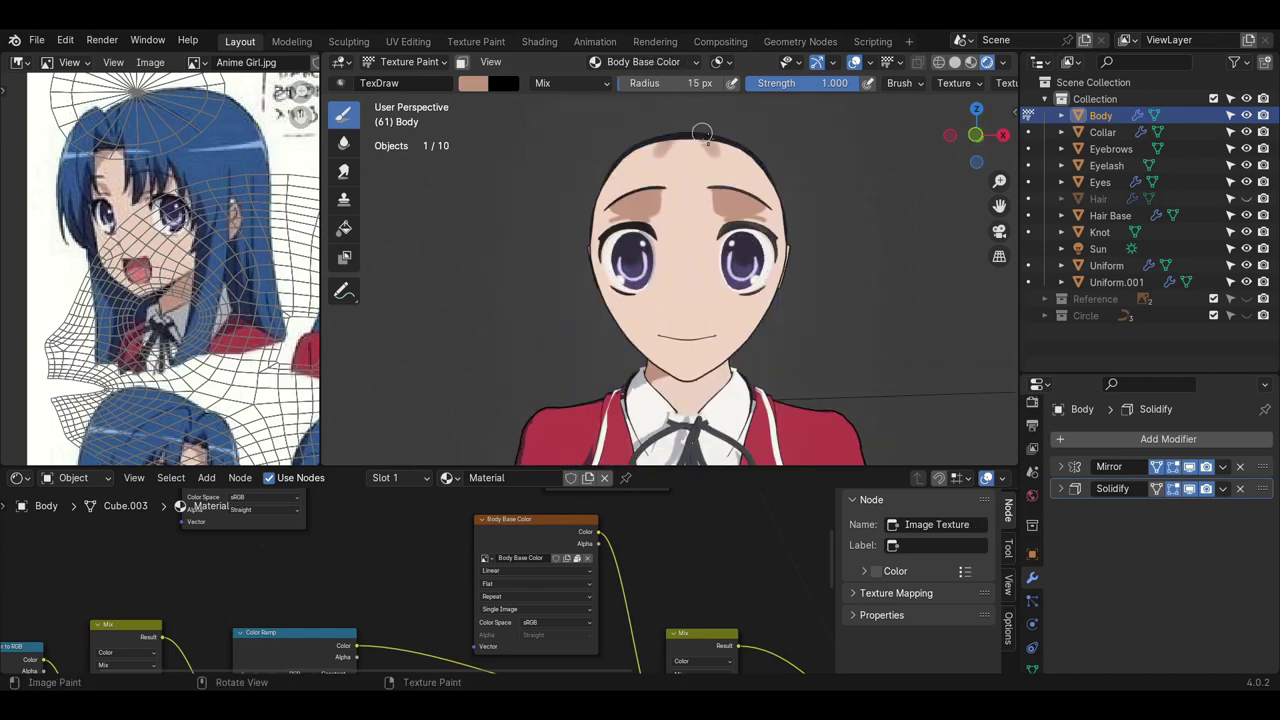
key(ctrl+z)
key(f)
click(697, 146)
key(ctrl+z)
- Shade both sides of the forehead in Body Base Color with the skin-shadow color, leaving a pointed light area in the middle
key(f)
click(750, 172)
mouse_move(699, 146)
mouse_down()
mouse_move(758, 176)
mouse_move(747, 171)
mouse_up()
key(bracketright)
key(bracketright)
key(bracketright)
middle_drag(750, 182, 755, 172)
mouse_move(715, 162)
mouse_down()
mouse_move(748, 188)
mouse_move(753, 178)
mouse_up()
key(ctrl+z)
key(bracketleft)
key(bracketleft)
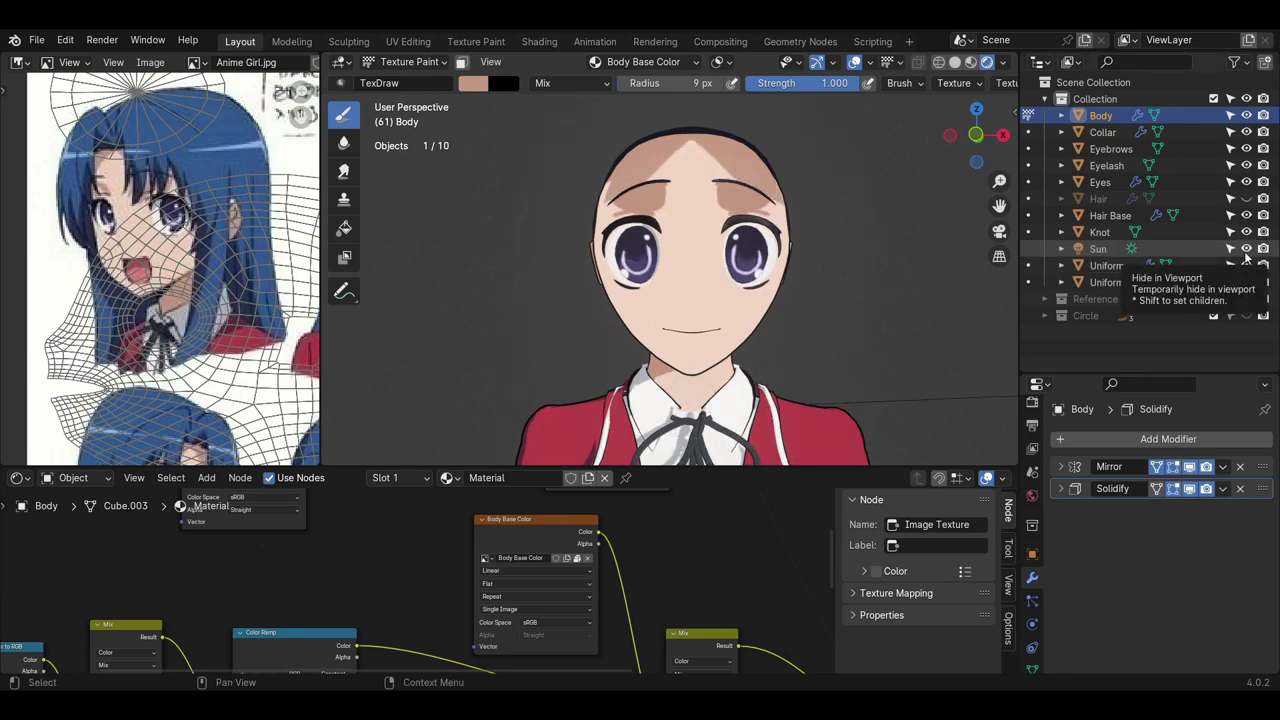
- Paint the same forehead shading into Body Shadow Color with a 4 to 7 px brush, and show the Hair and the Sun
click(652, 63)
click(628, 214)
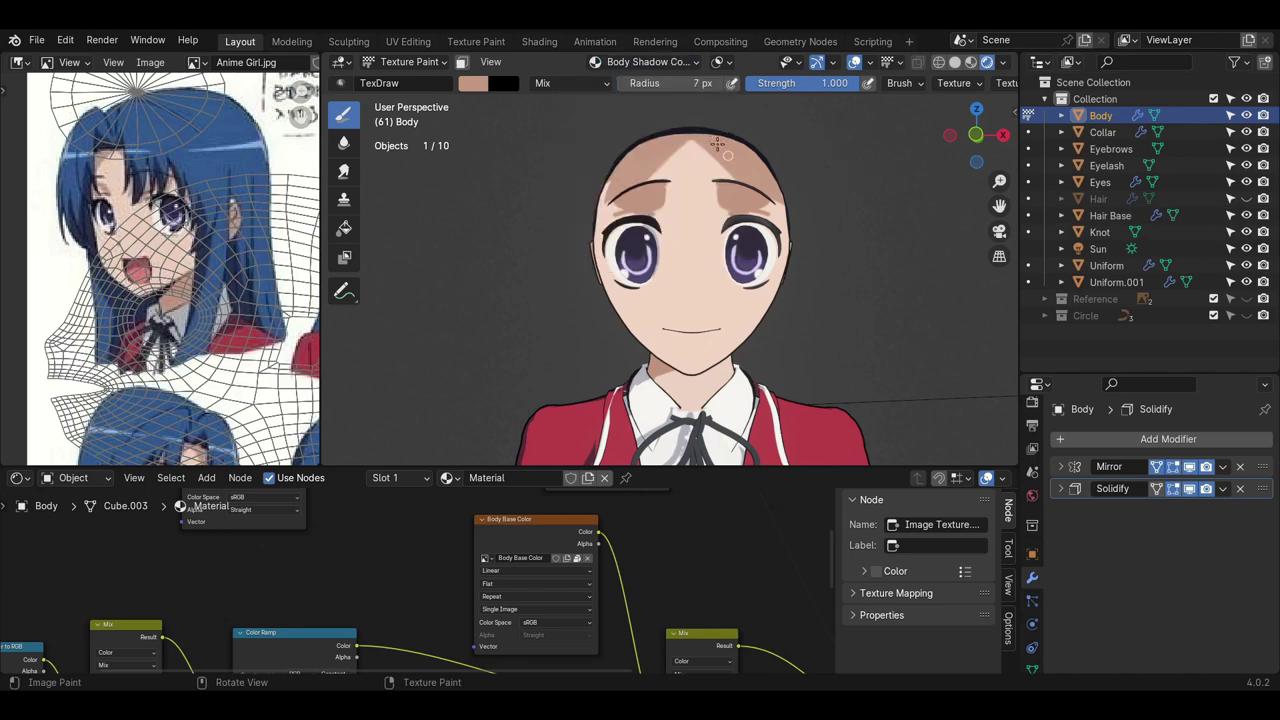
drag(782, 180, 773, 193)
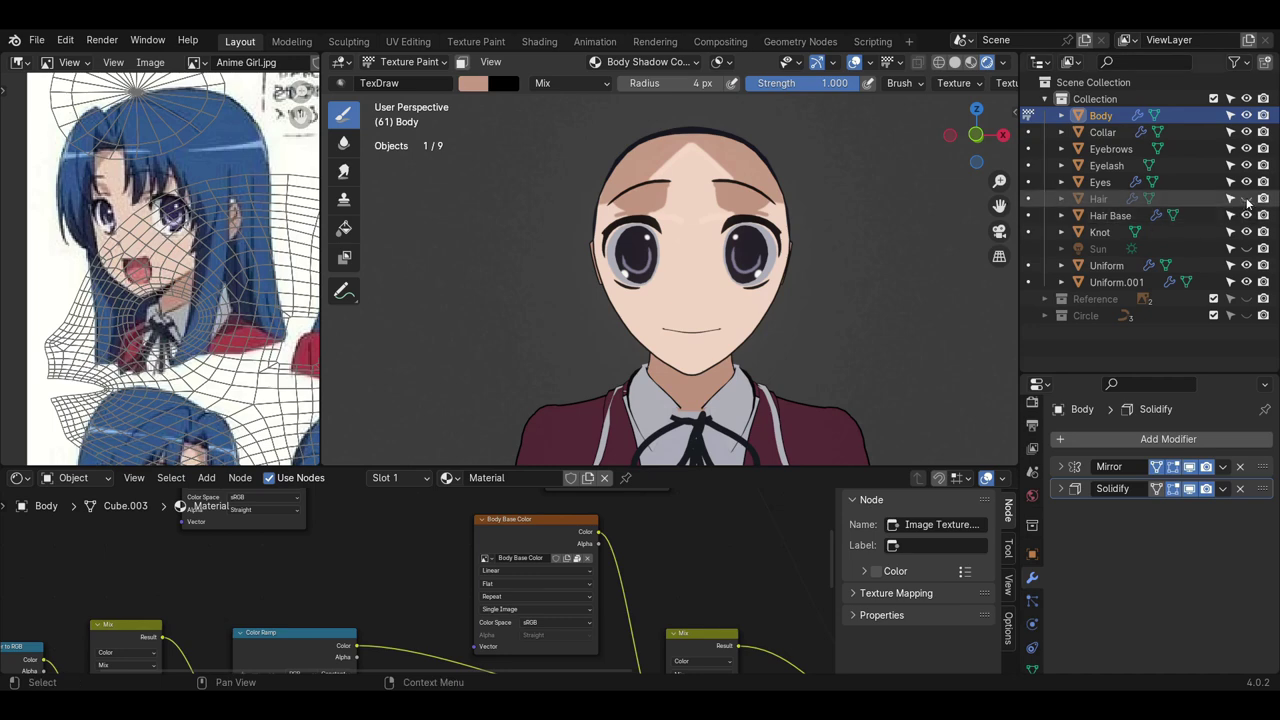
click(1246, 198)
click(1246, 248)
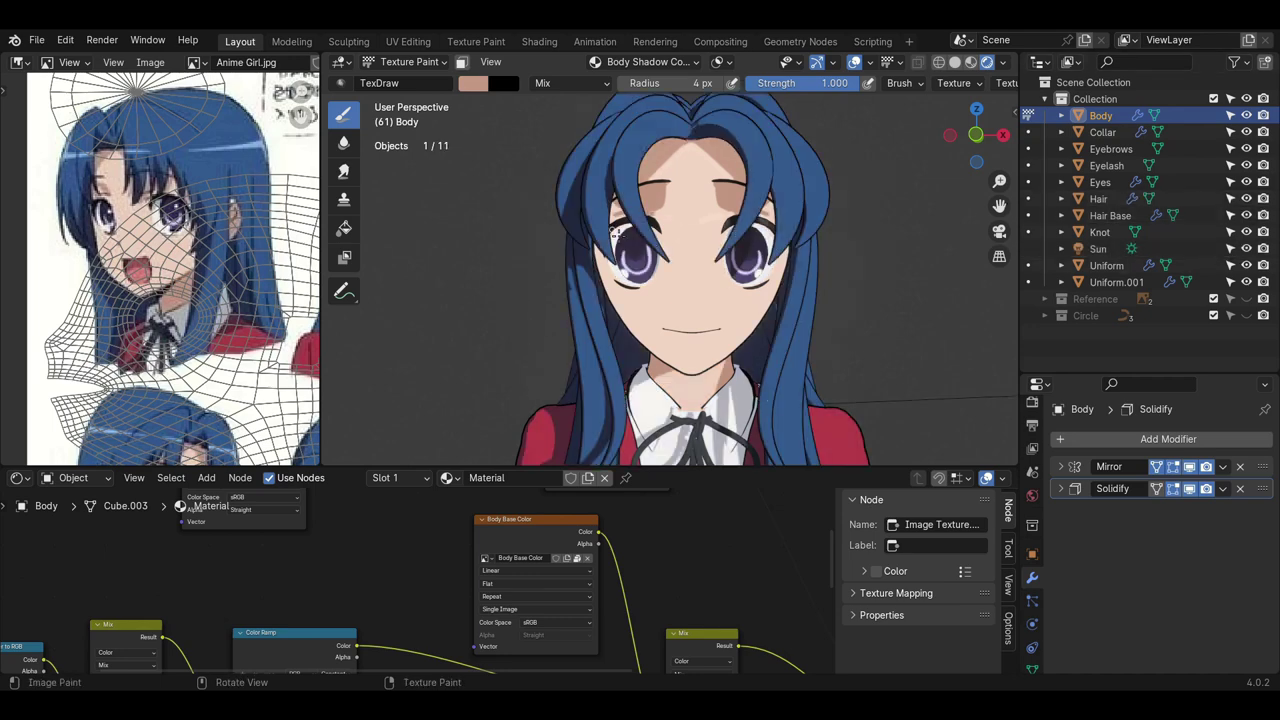
- Switch the Body from Texture Paint to Object Mode and clear the object selection
scroll(810, 275, down, 5)
middle_drag(810, 275, 755, 296)
scroll(763, 286, up, 3)
scroll(719, 289, down, 3)
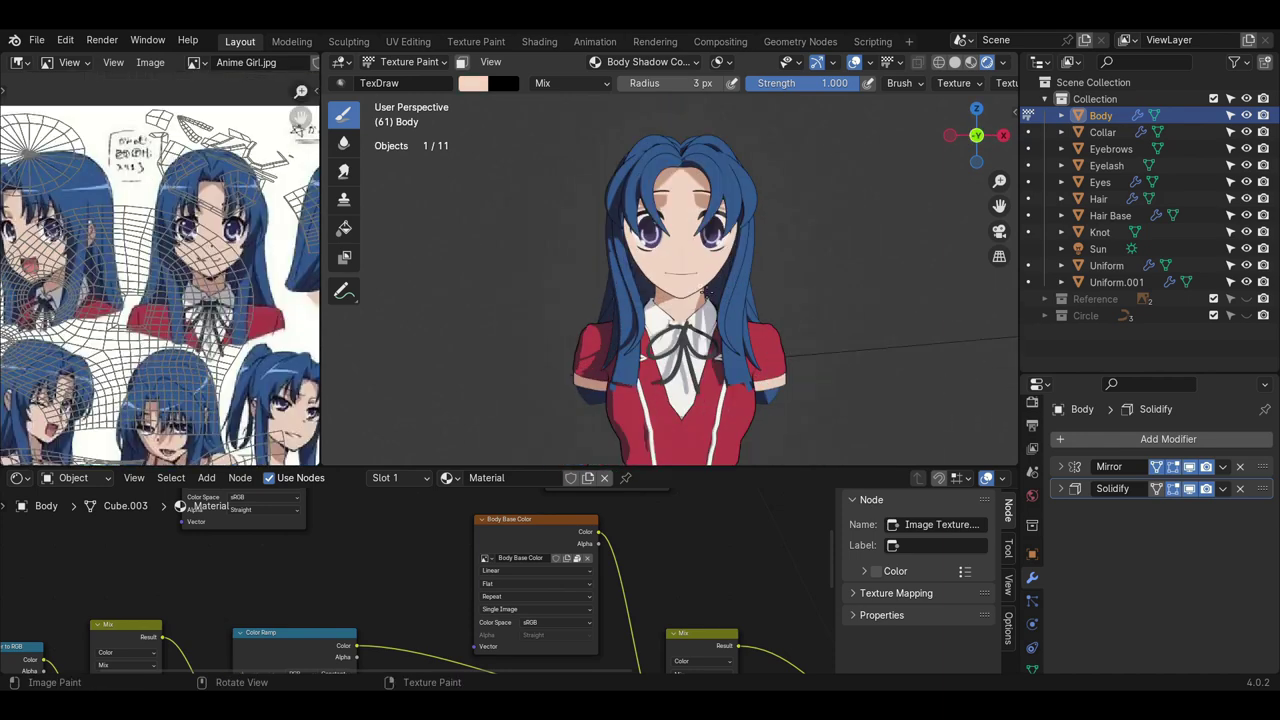
click(404, 64)
click(397, 82)
click(840, 192)
- Add a blank Grease Pencil object at the world origin
scroll(836, 196, down, 2)
middle_drag(800, 222, 690, 265)
scroll(688, 265, up, 2)
key(shift+a)
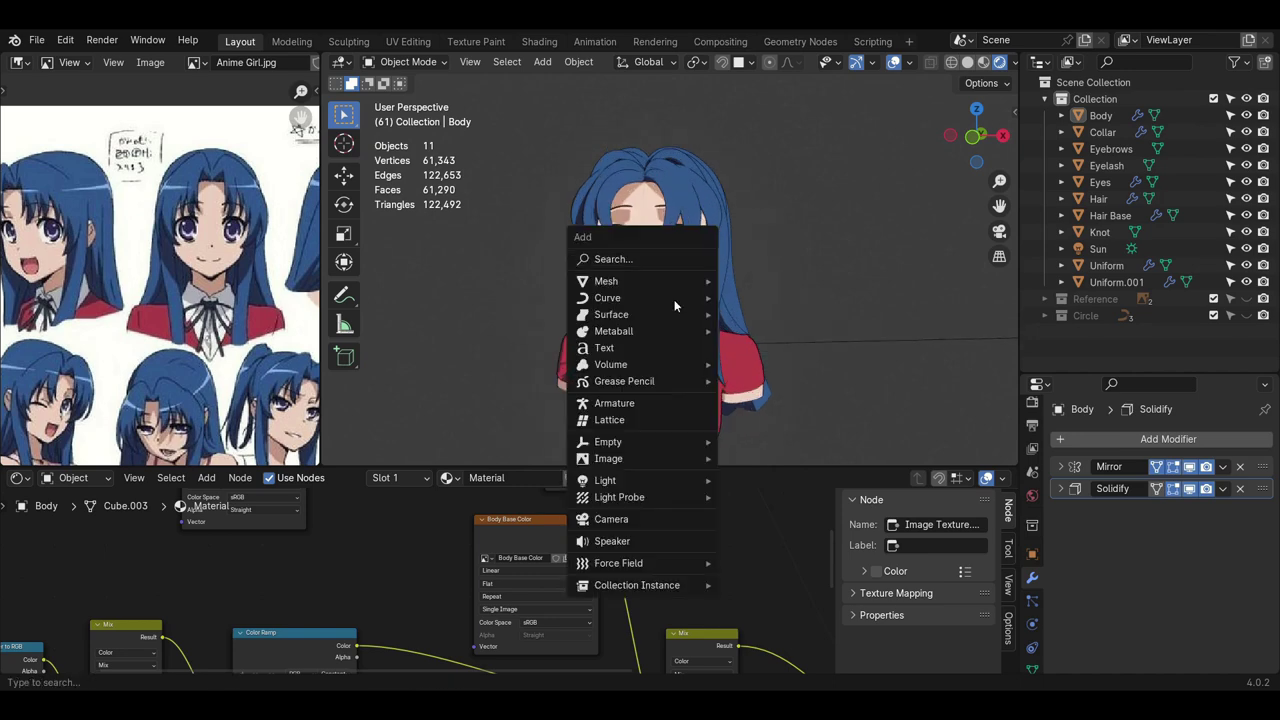
mouse_move(690, 381)
click(750, 381)
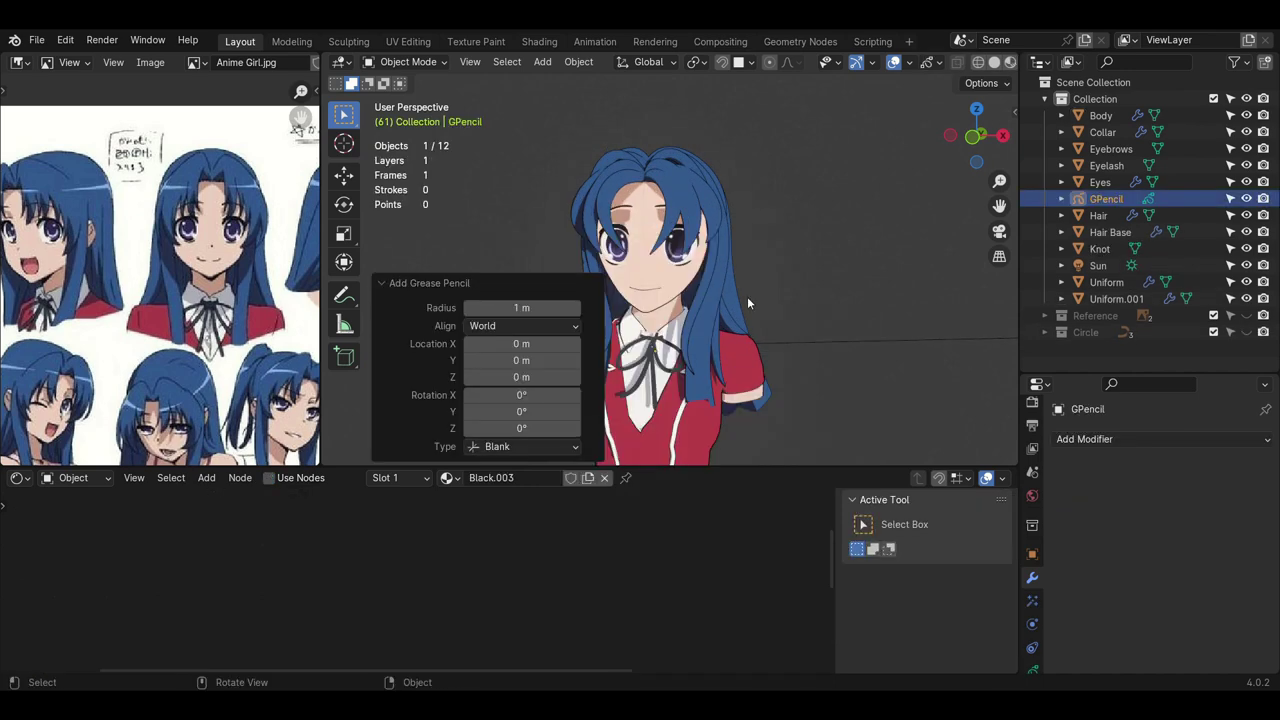
click(435, 284)
- Put the Grease Pencil object in Draw Mode with Surface stroke placement and a 0.005 offset
key(Tab)
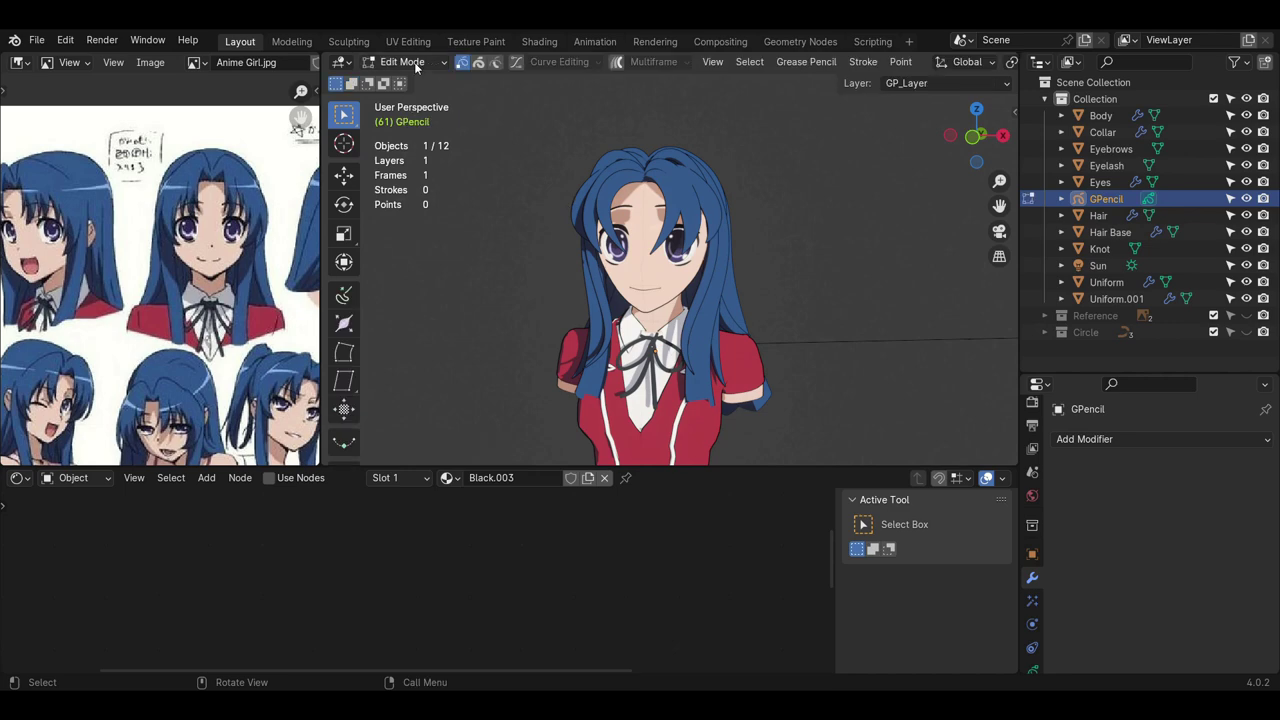
click(416, 63)
click(418, 132)
click(662, 62)
click(660, 147)
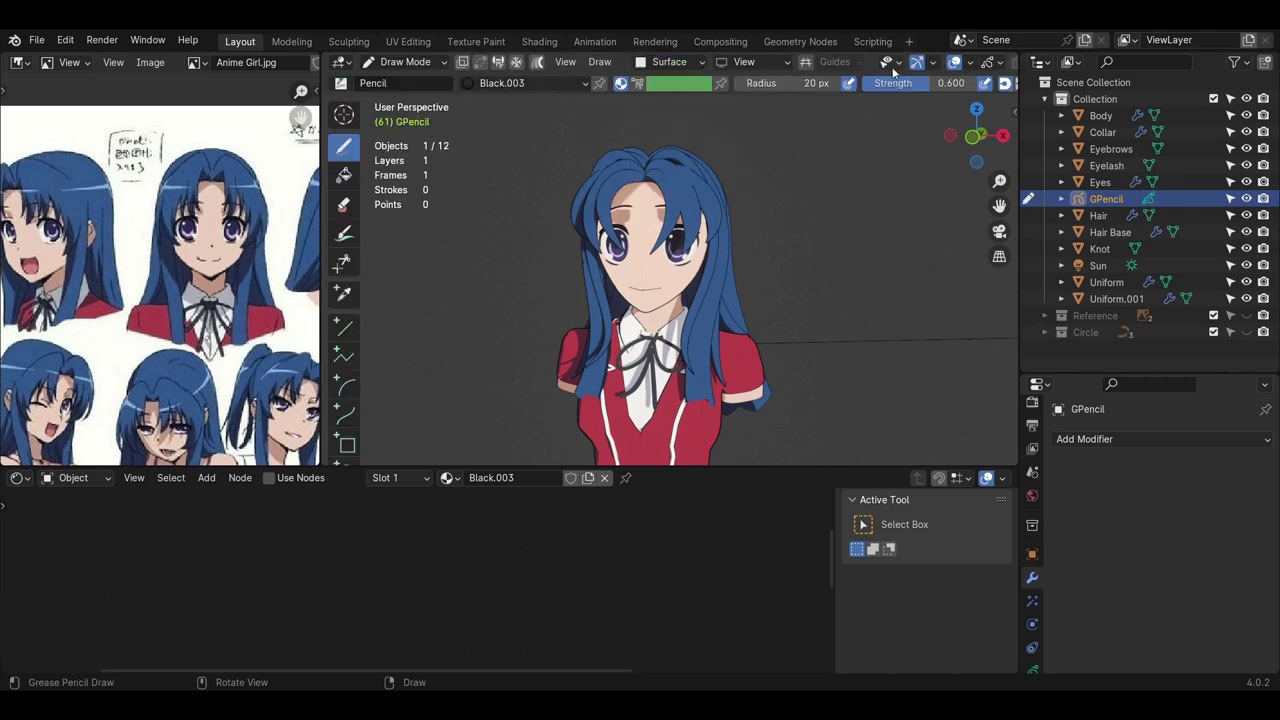
click(671, 62)
click(672, 206)
text(0.)
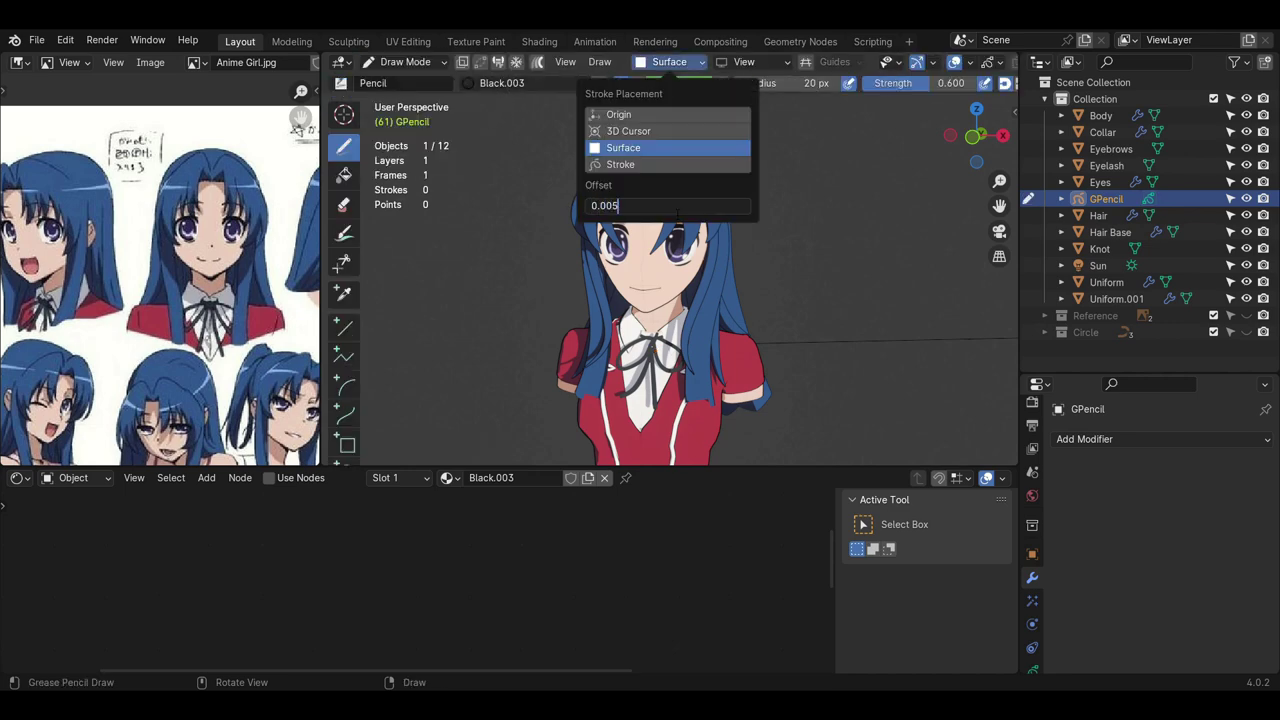
text(005)
key(Return)
- Return the Grease Pencil object to Draw Mode in the front view and turn on the wireframe overlay
middle_drag(682, 256, 690, 240)
key(Tab)
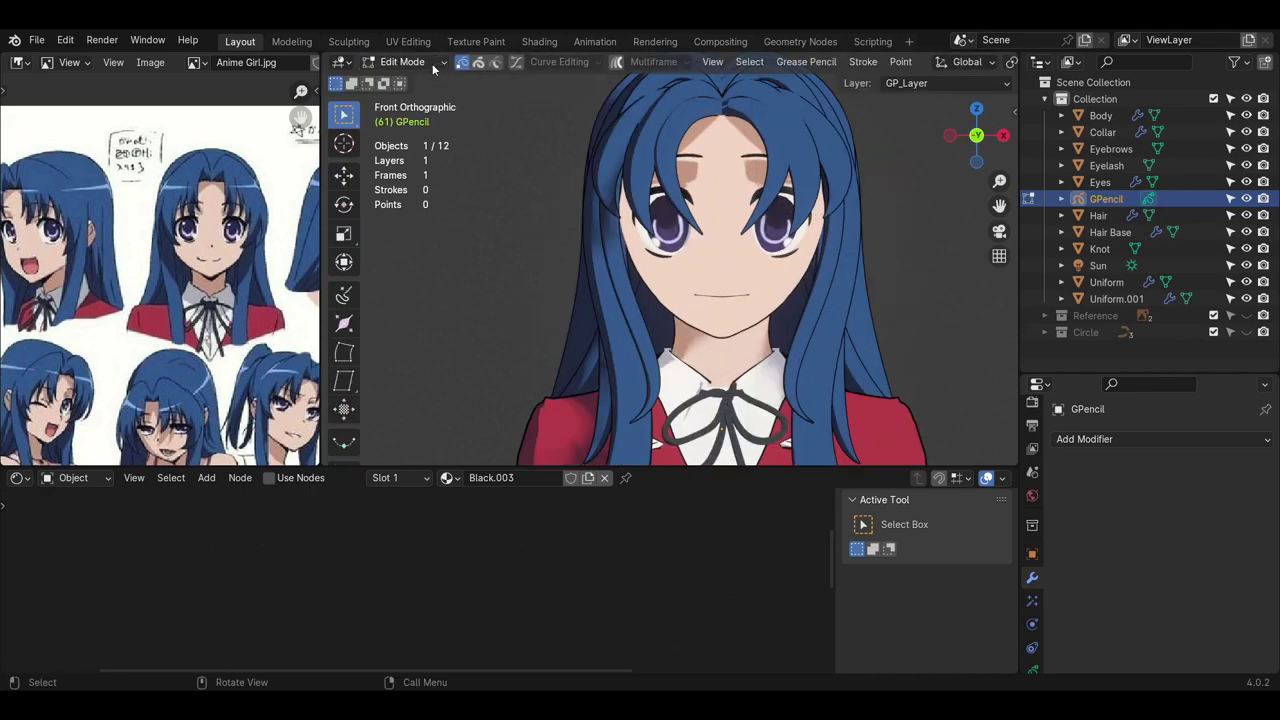
click(432, 63)
click(418, 134)
click(970, 63)
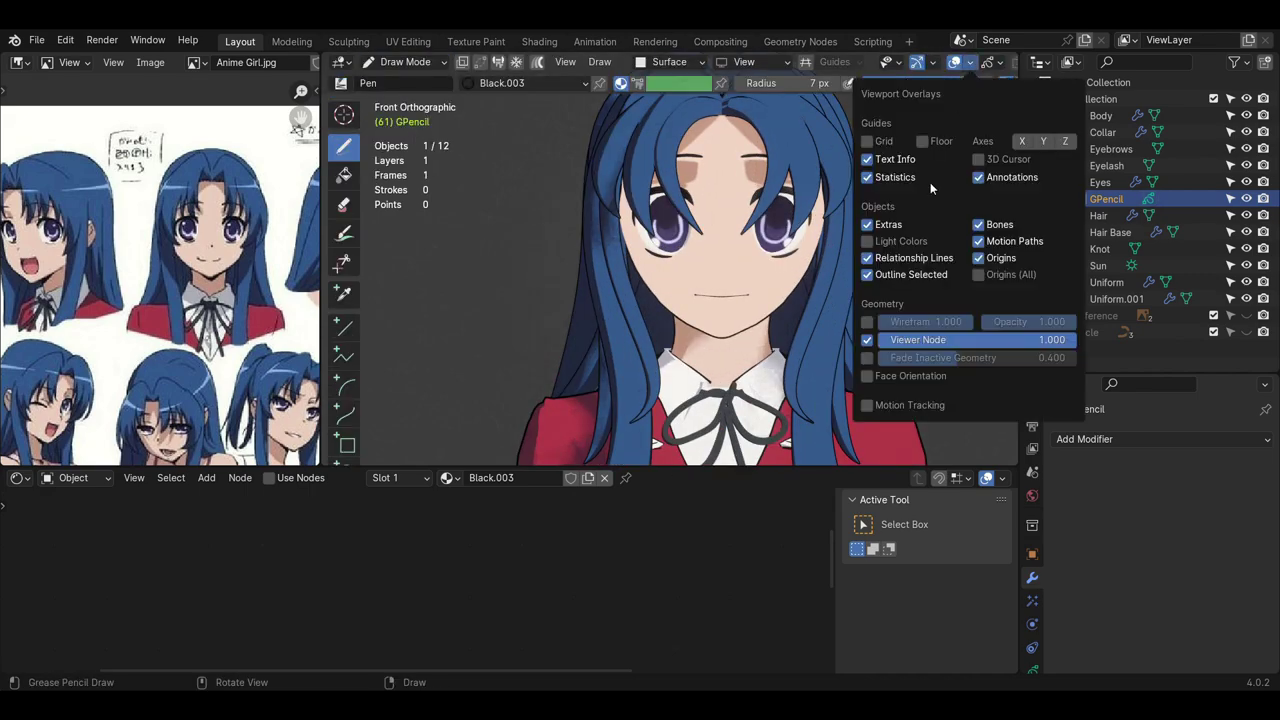
click(868, 324)
- Draw a short nose mark at the center of the face with a 9 px Pen brush, and hide the wireframe overlay
scroll(711, 268, up, 2)
middle_drag(708, 262, 730, 276)
scroll(711, 269, down, 4)
scroll(730, 276, up, 2)
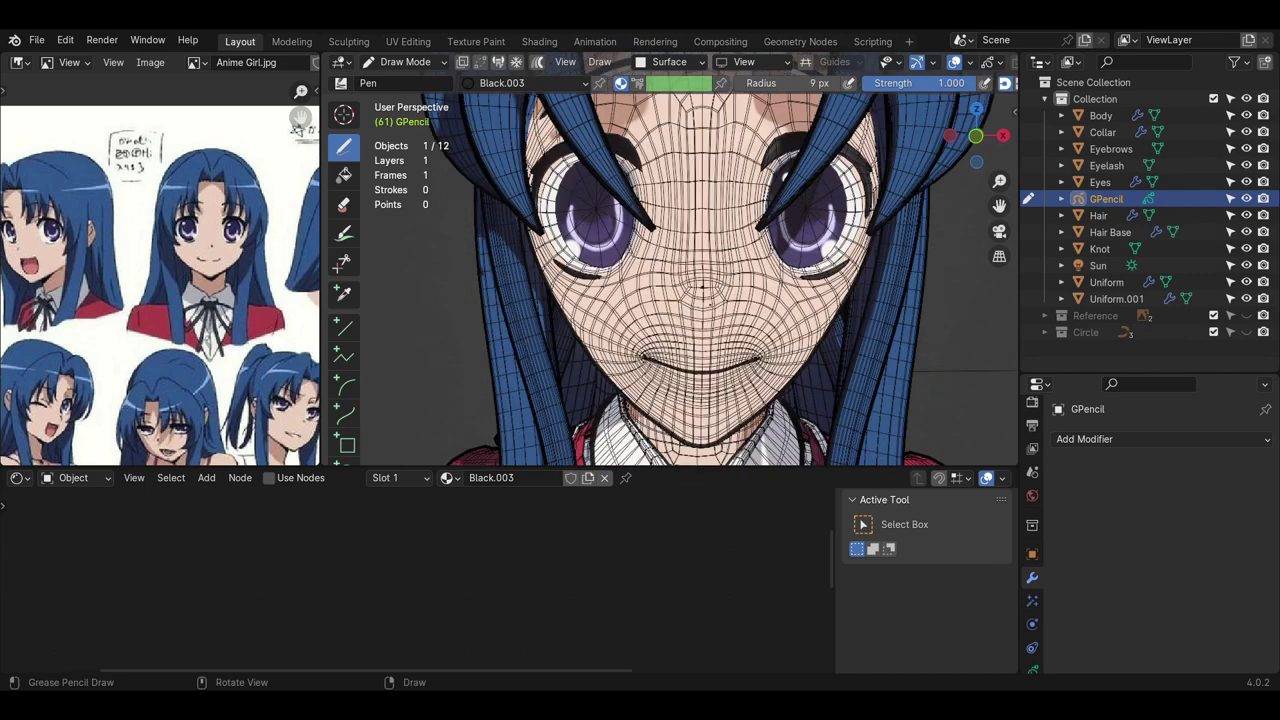
click(955, 63)
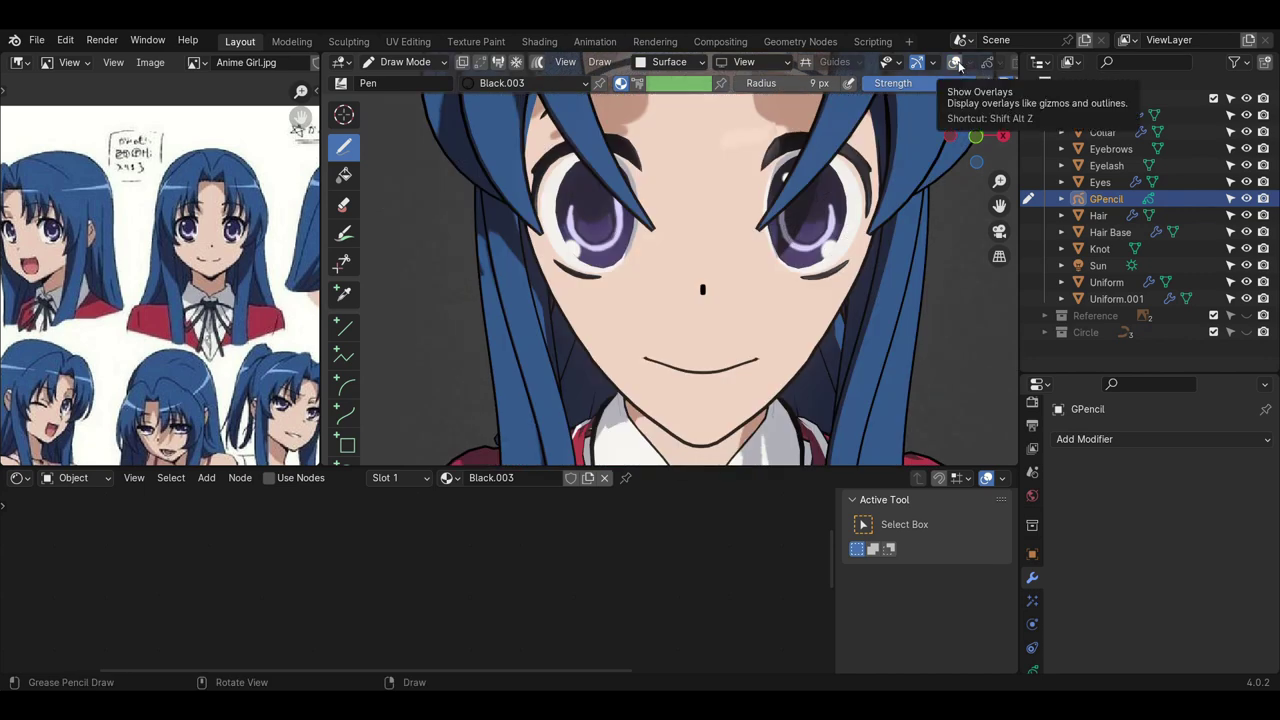
click(970, 63)
click(956, 64)
click(970, 63)
click(869, 322)
scroll(778, 272, down, 4)
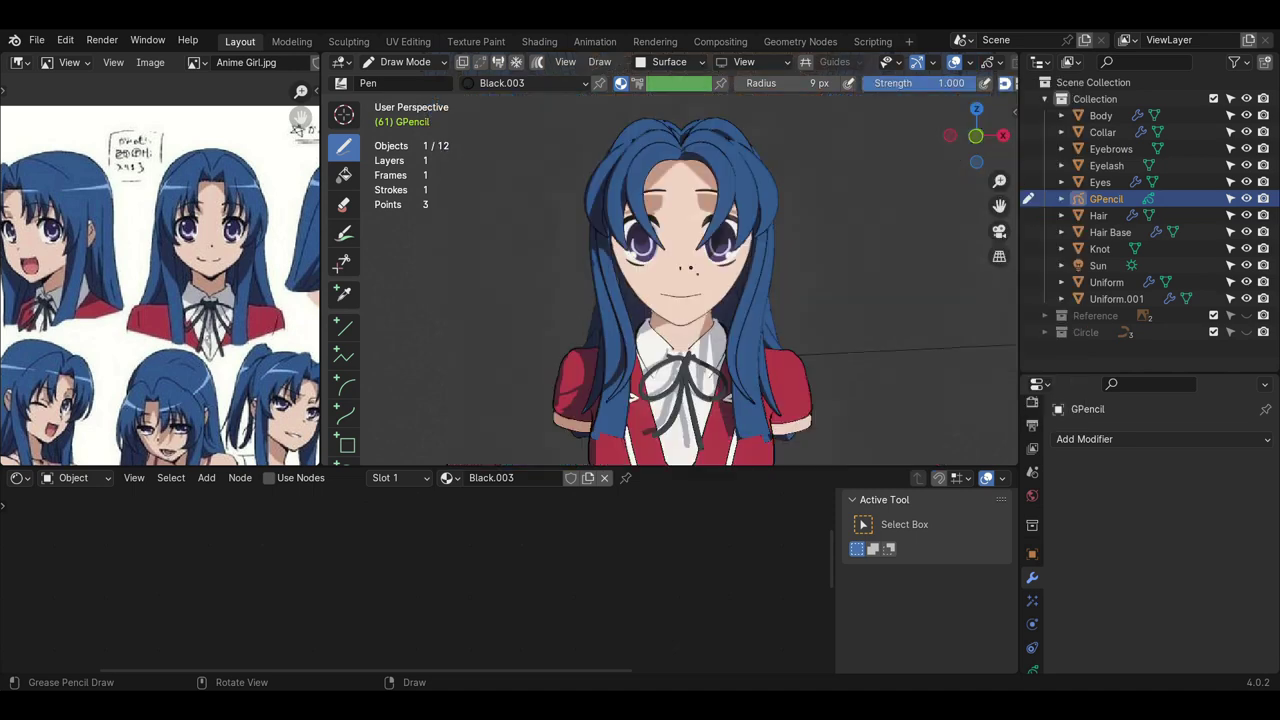
- Try drawing a collar edge line beside the knot with a 6 px Pen brush, and undo it
middle_drag(778, 272, 774, 210)
scroll(778, 282, down, 1)
scroll(774, 212, up, 5)
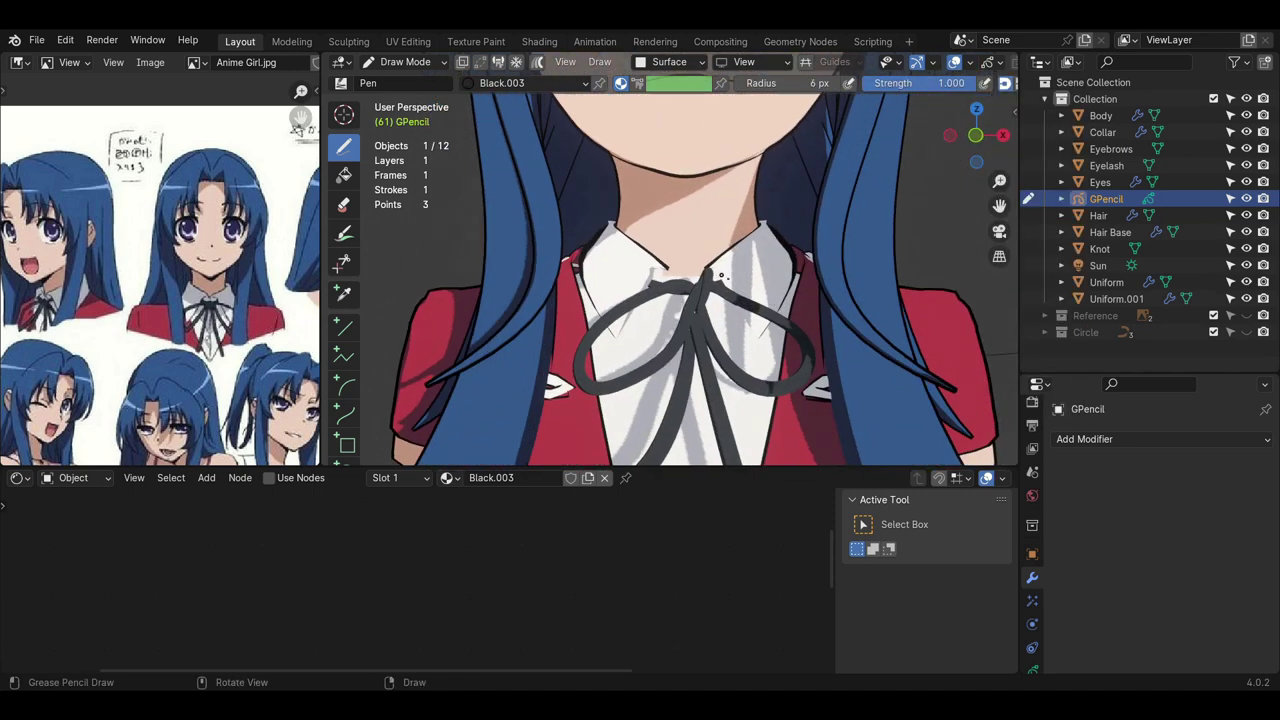
drag(722, 276, 745, 305)
key(ctrl+z)
- Hide the Knot and draw the folded edges of both collar flaps with a 3 to 4 px Pen brush
middle_drag(737, 253, 706, 275)
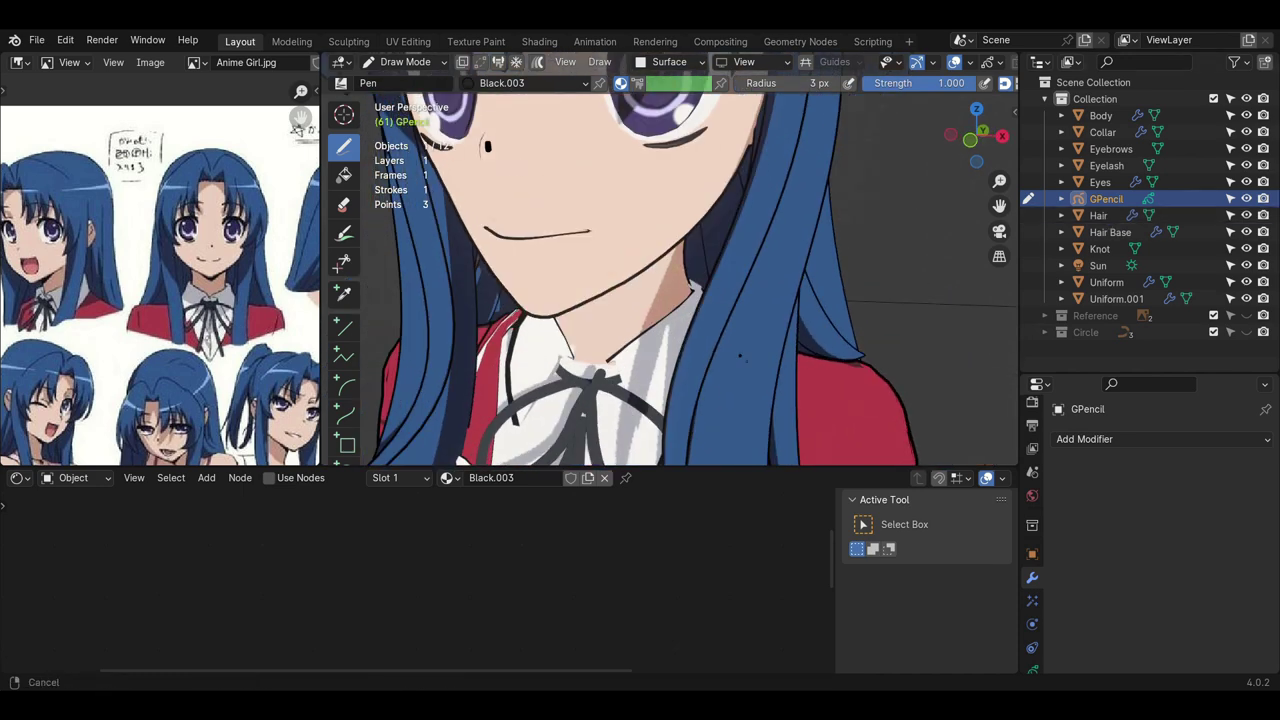
shift+middle_drag(870, 275, 923, 158)
click(1246, 248)
middle_drag(600, 270, 617, 294)
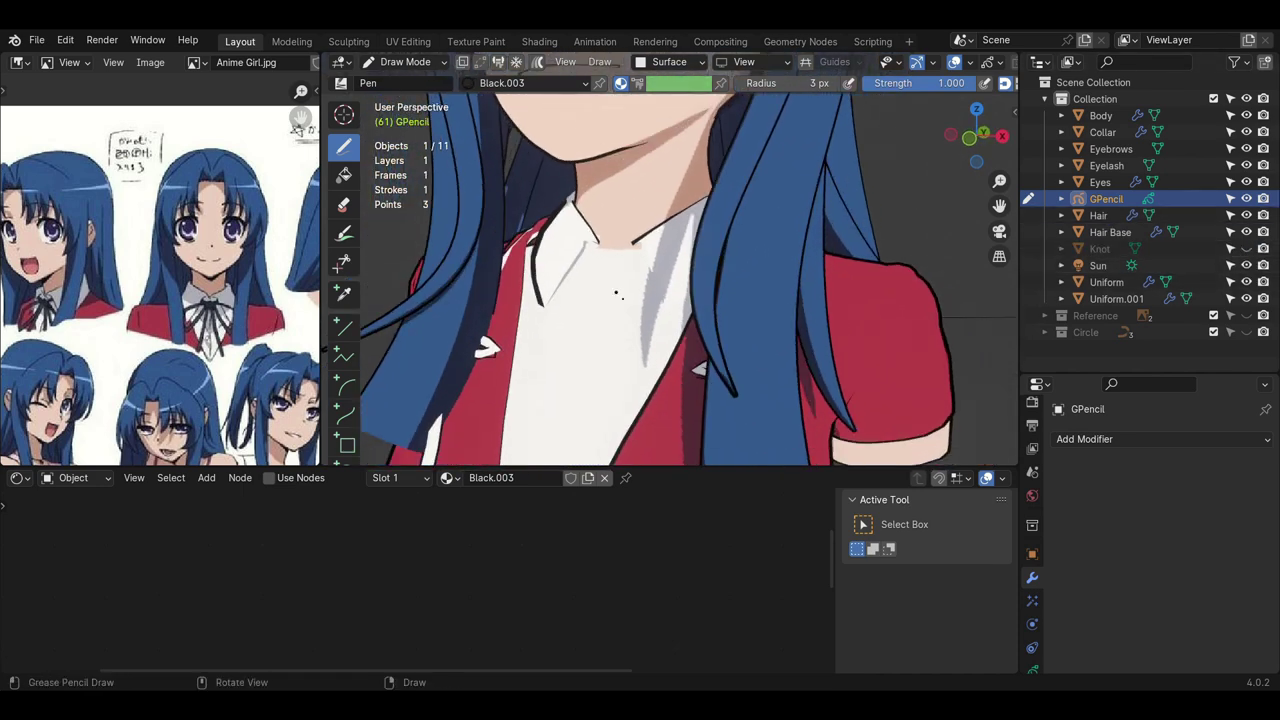
drag(645, 242, 672, 303)
drag(581, 240, 547, 298)
scroll(537, 259, down, 4)
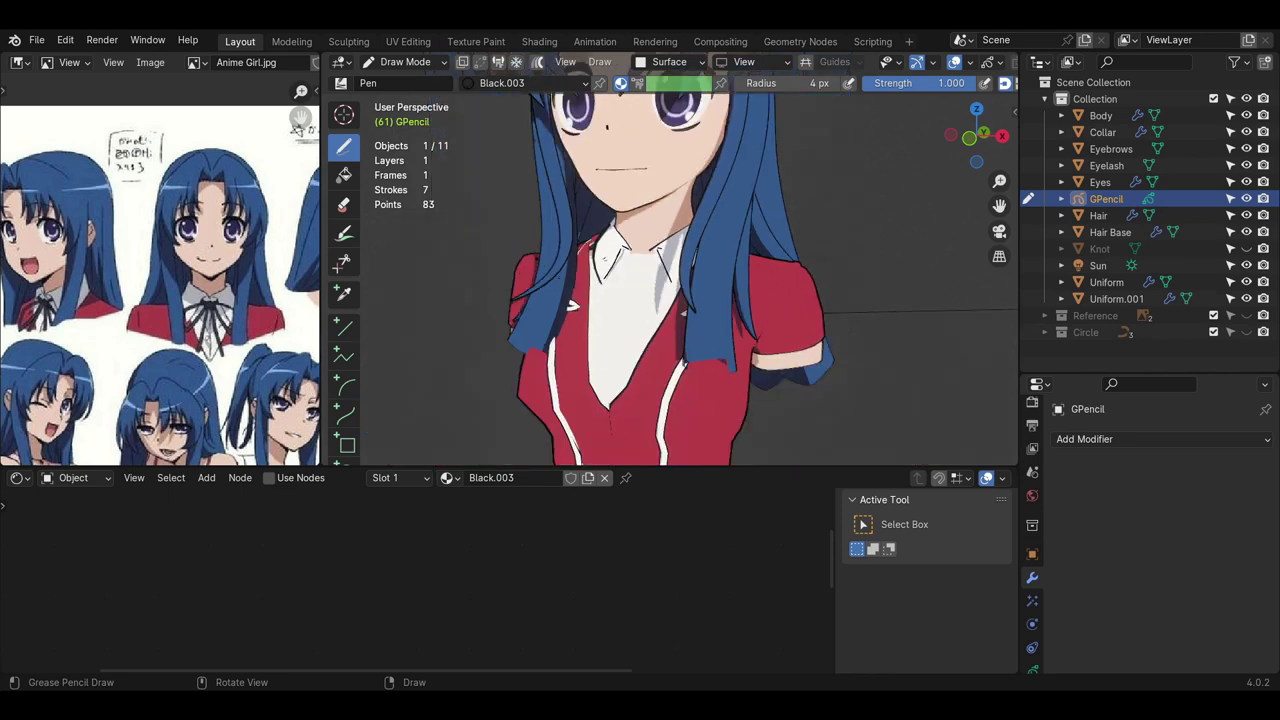
middle_drag(560, 266, 612, 280)
scroll(728, 318, up, 4)
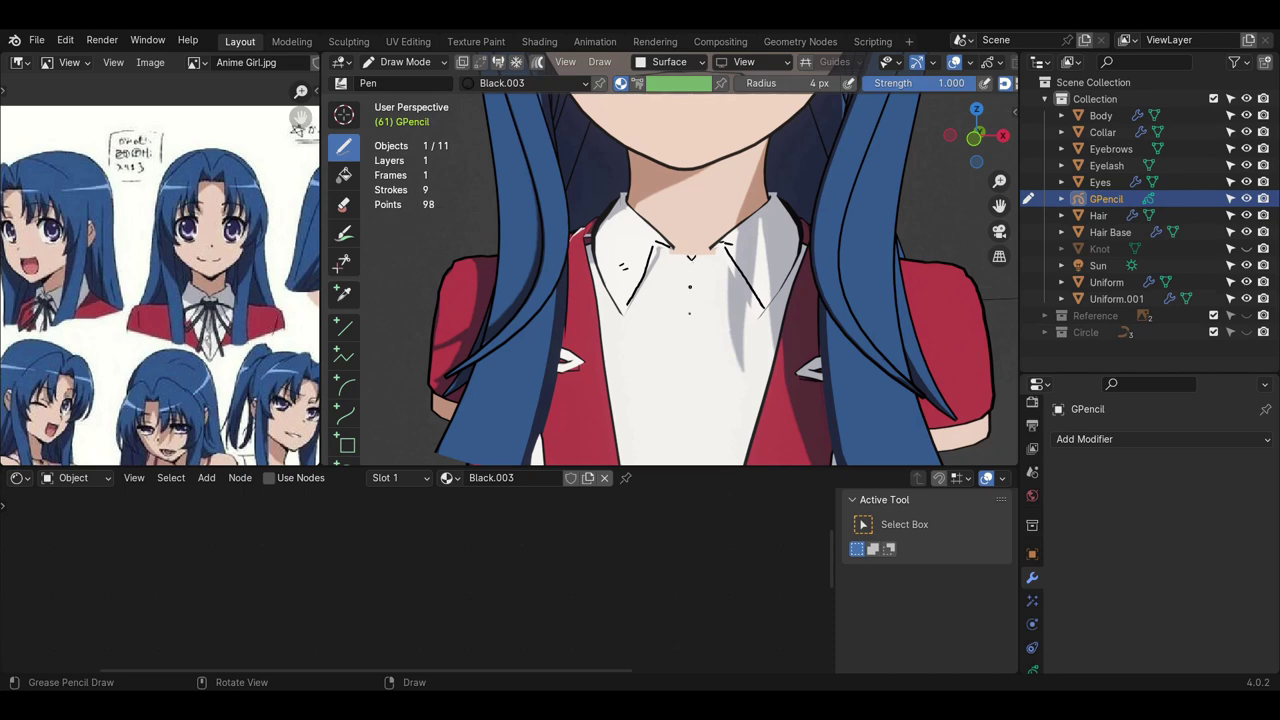
- Draw the shirt's vertical center line and two round buttons beside it with a 4 to 5 px Pen brush
scroll(680, 260, down, 3)
scroll(680, 260, up, 2)
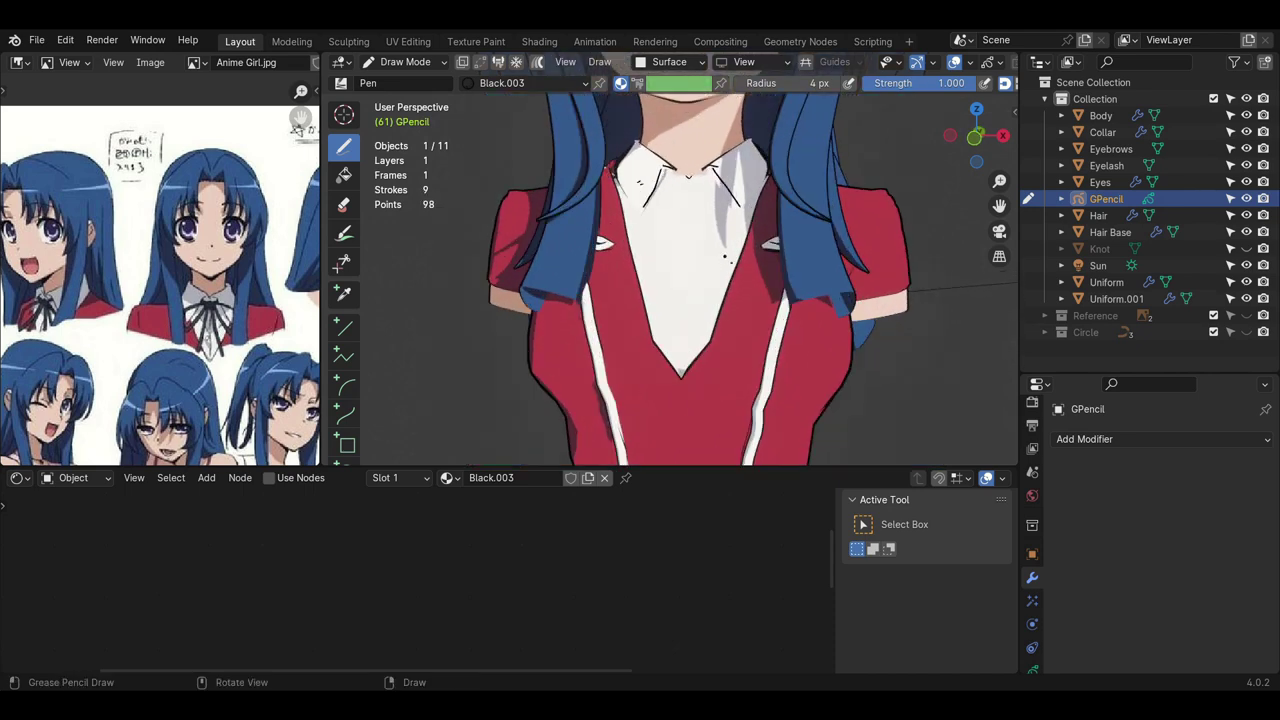
drag(687, 184, 681, 356)
drag(684, 232, 681, 300)
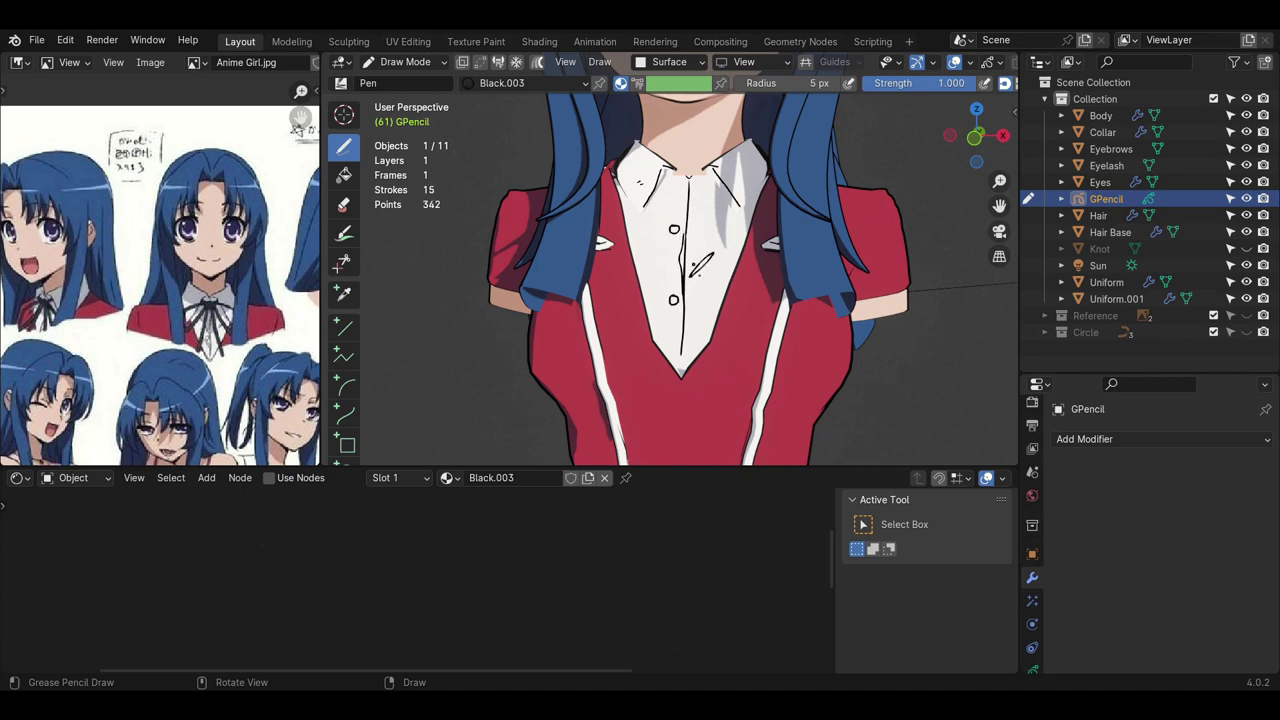
- Try drawing short fold strokes on both sides of the shirt's center line above the lower button
key(ctrl+z)
mouse_move(711, 258)
mouse_down()
mouse_move(687, 292)
mouse_move(718, 256)
mouse_up()
key(ctrl+z)
key(ctrl+z)
key(ctrl+z)
drag(641, 245, 671, 284)
scroll(688, 272, down, 3)
scroll(688, 272, up, 3)
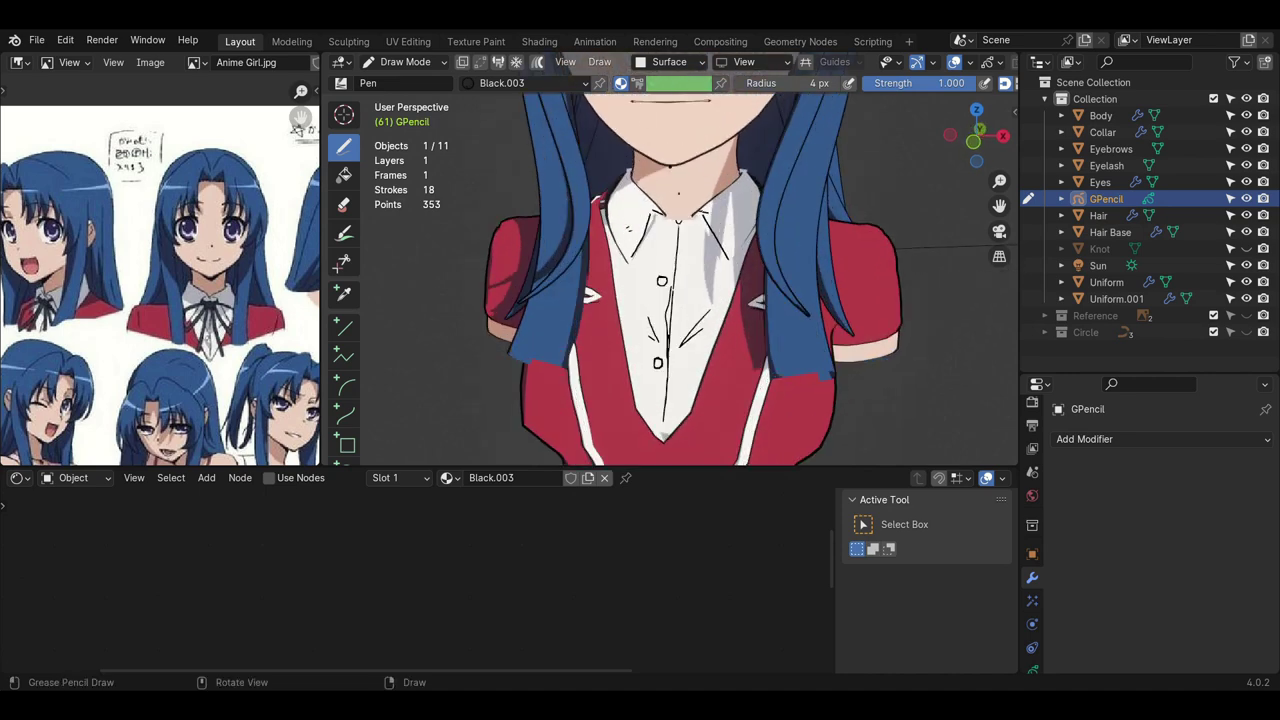
- Undo the lower fold strokes and draw a V of folds above the upper button and one fold above the lower button with a 4 px brush
key(ctrl+z)
key(ctrl+z)
key(ctrl+z)
key(ctrl+z)
drag(674, 288, 695, 265)
drag(646, 254, 670, 278)
drag(691, 333, 669, 352)
scroll(688, 272, down, 3)
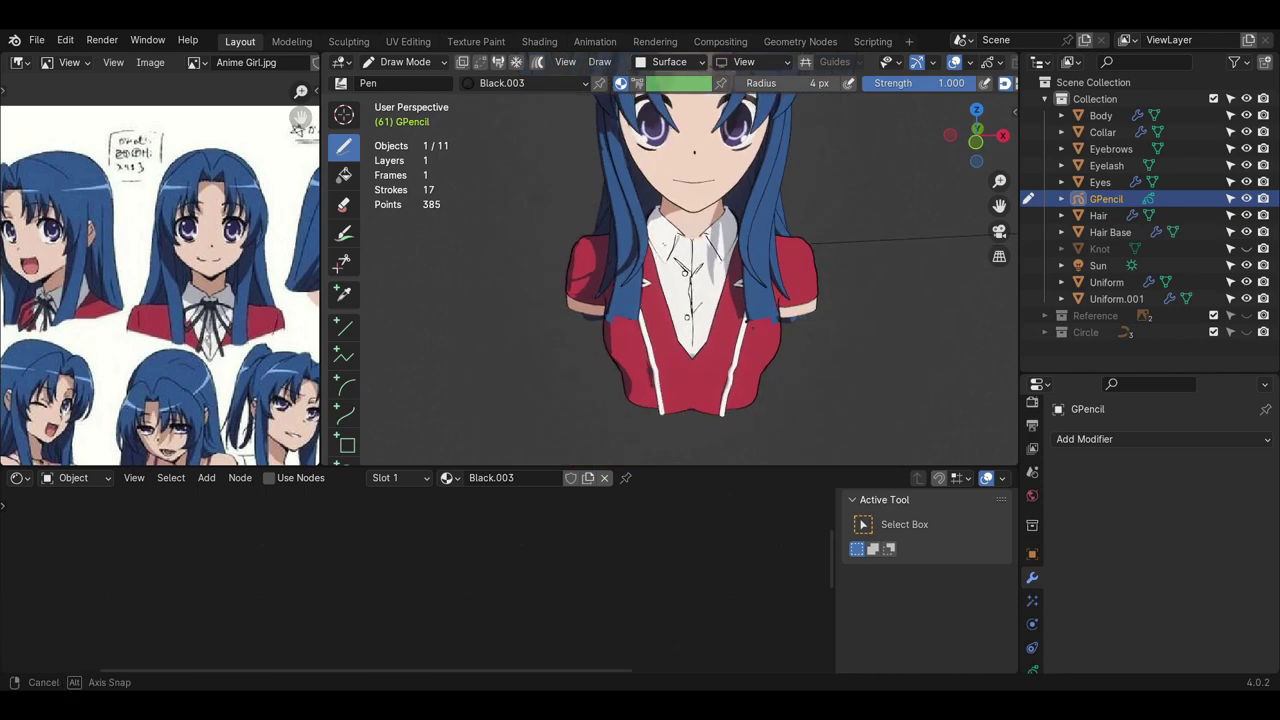
scroll(688, 272, up, 3)
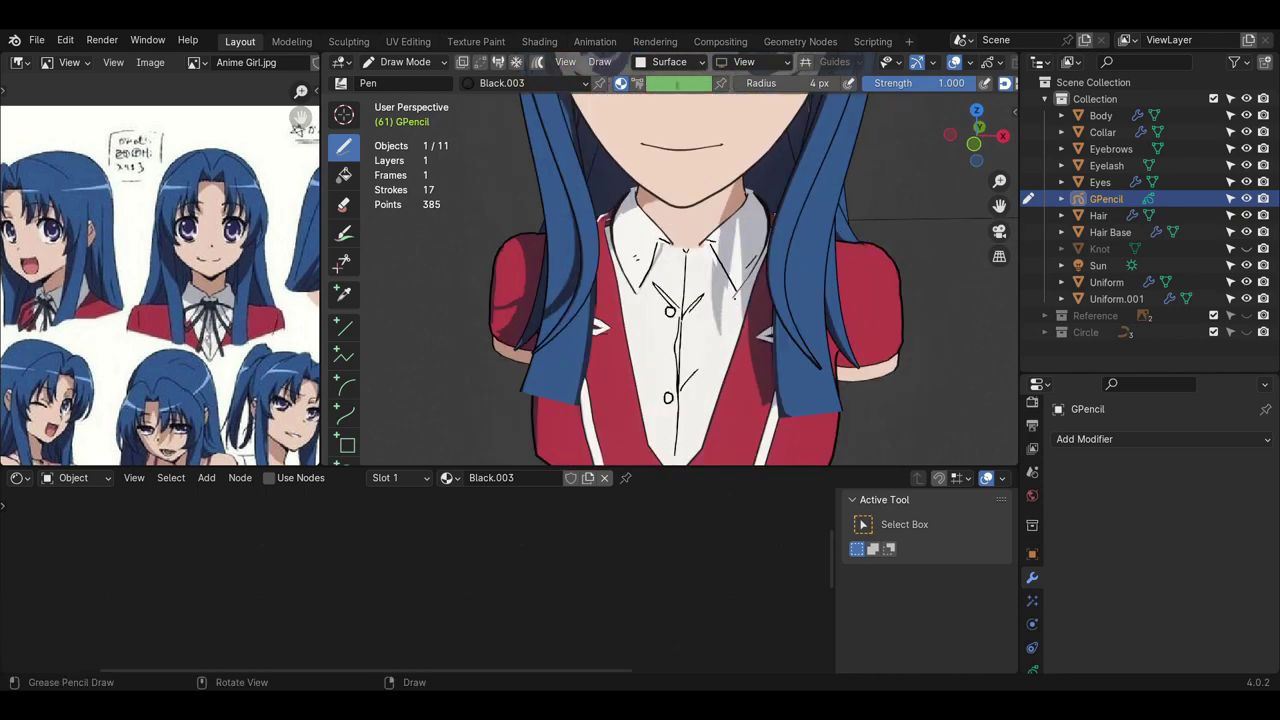
- Add short line strokes on the collar flaps and across the shirt's neckline with the 4 px Pen brush
drag(752, 259, 736, 282)
mouse_move(628, 265)
mouse_down()
mouse_move(636, 278)
mouse_move(696, 252)
mouse_up()
drag(696, 252, 704, 253)
scroll(701, 211, down, 4)
- Turn on the wireframe overlay for drawing on the character's left sleeve
middle_drag(730, 250, 755, 311)
scroll(695, 298, up, 3)
middle_drag(466, 291, 457, 272)
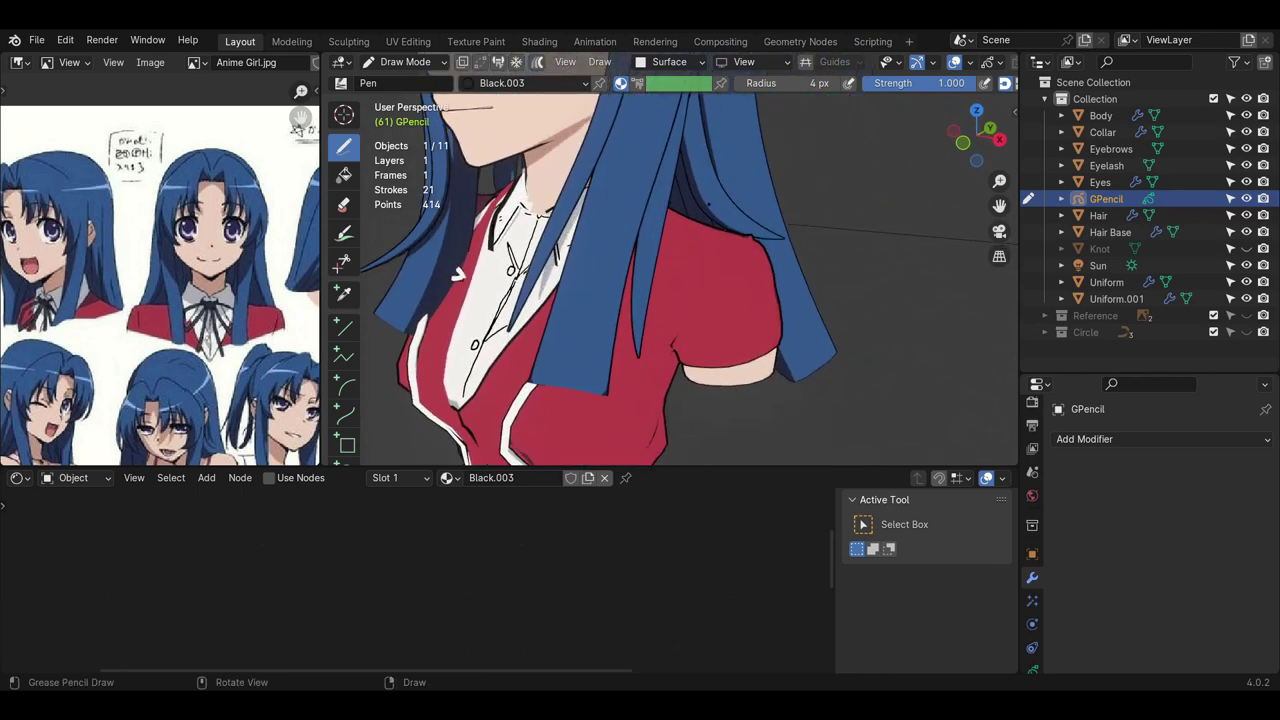
click(969, 63)
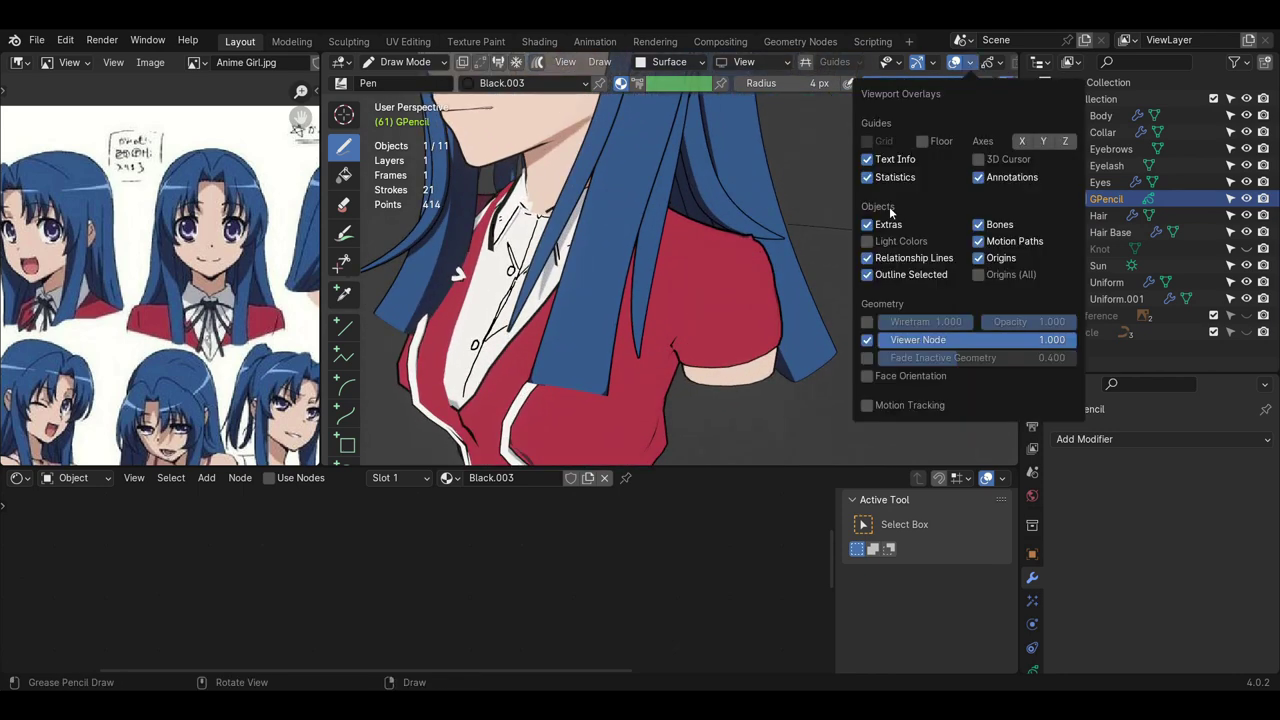
click(867, 321)
middle_drag(458, 272, 395, 245)
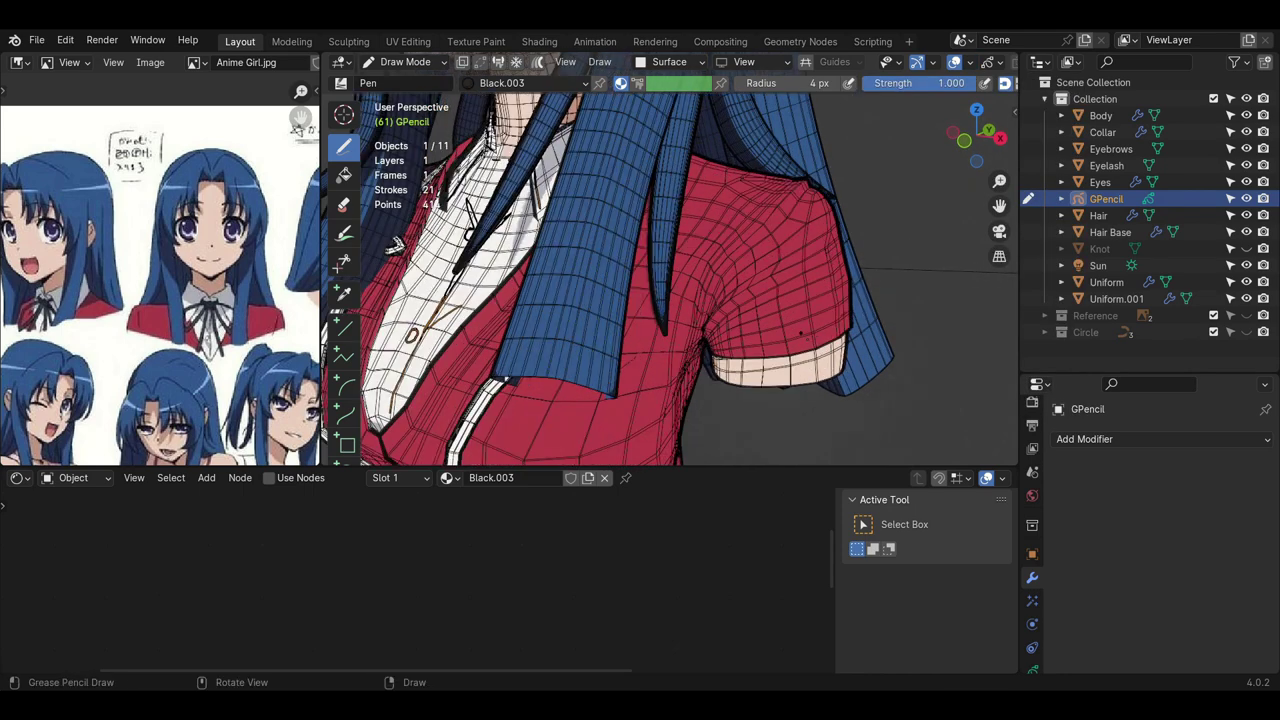
- Draw fold strokes on the character's left sleeve with a 3 px Pen brush, undoing the unwanted ones, and hide the overlays
key(ctrl+z)
mouse_move(716, 308)
mouse_down()
mouse_move(762, 270)
mouse_move(790, 286)
mouse_up()
key(ctrl+z)
key(bracketleft)
key(ctrl+z)
key(ctrl+z)
mouse_move(710, 318)
mouse_down()
mouse_move(762, 280)
mouse_move(729, 283)
mouse_move(748, 303)
mouse_up()
key(ctrl+z)
click(780, 248)
click(954, 62)
click(954, 62)
click(954, 62)
- Show the overlays, draw fold strokes on the character's right sleeve with a 4 px Pen brush, and hide the overlays again
scroll(760, 290, down, 6)
middle_drag(640, 300, 675, 310)
middle_drag(885, 254, 880, 254)
scroll(880, 254, up, 4)
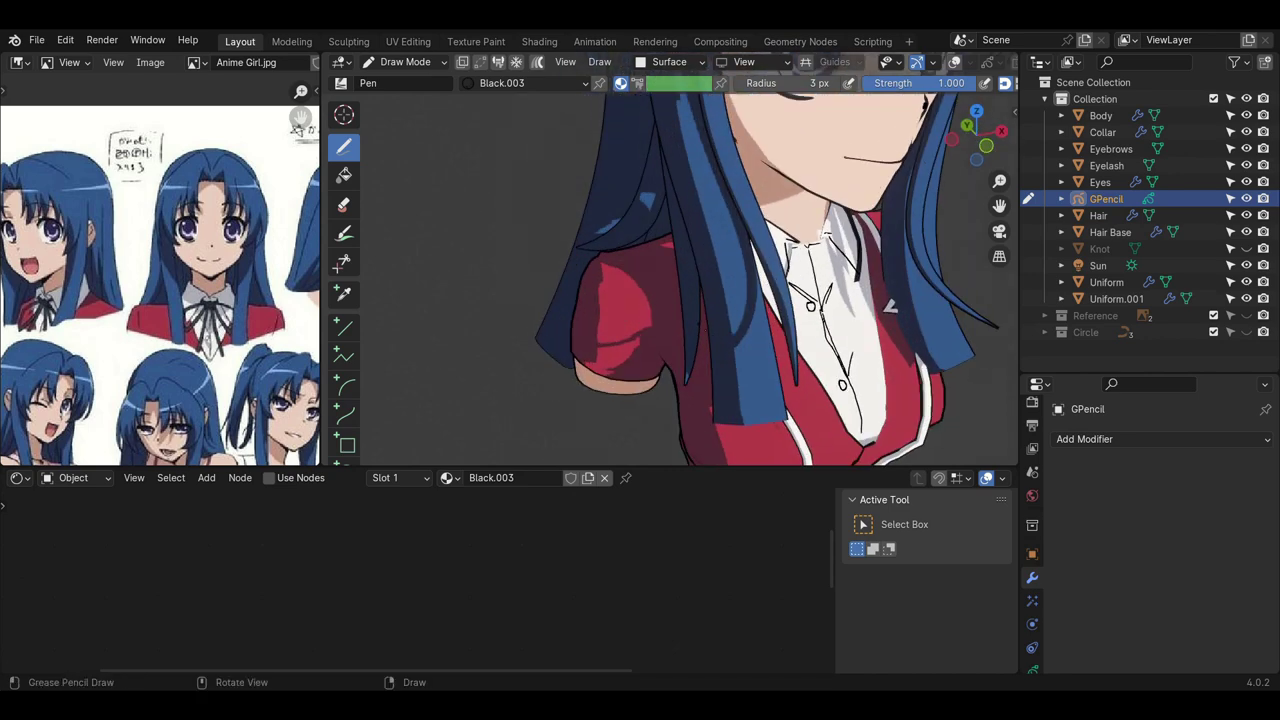
key(shift+alt+z)
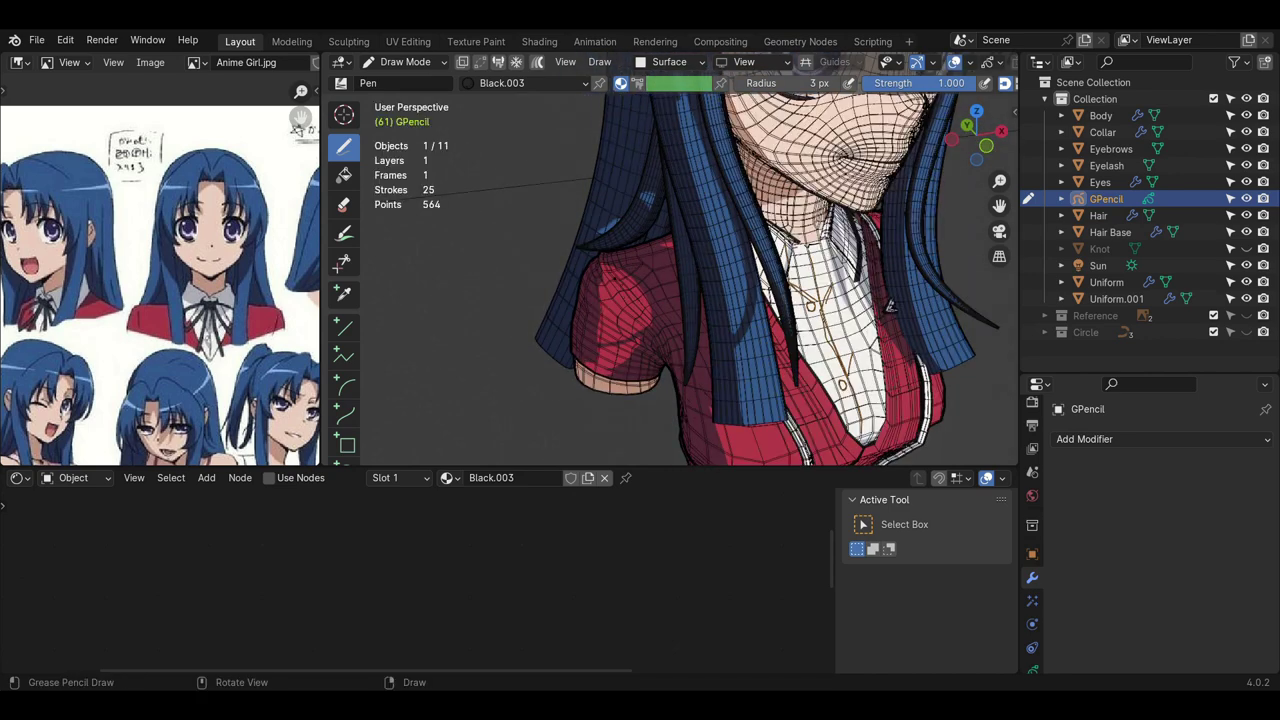
middle_drag(890, 307, 880, 299)
scroll(760, 300, up, 2)
mouse_move(625, 315)
middle_down()
mouse_move(600, 292)
mouse_move(630, 300)
middle_up()
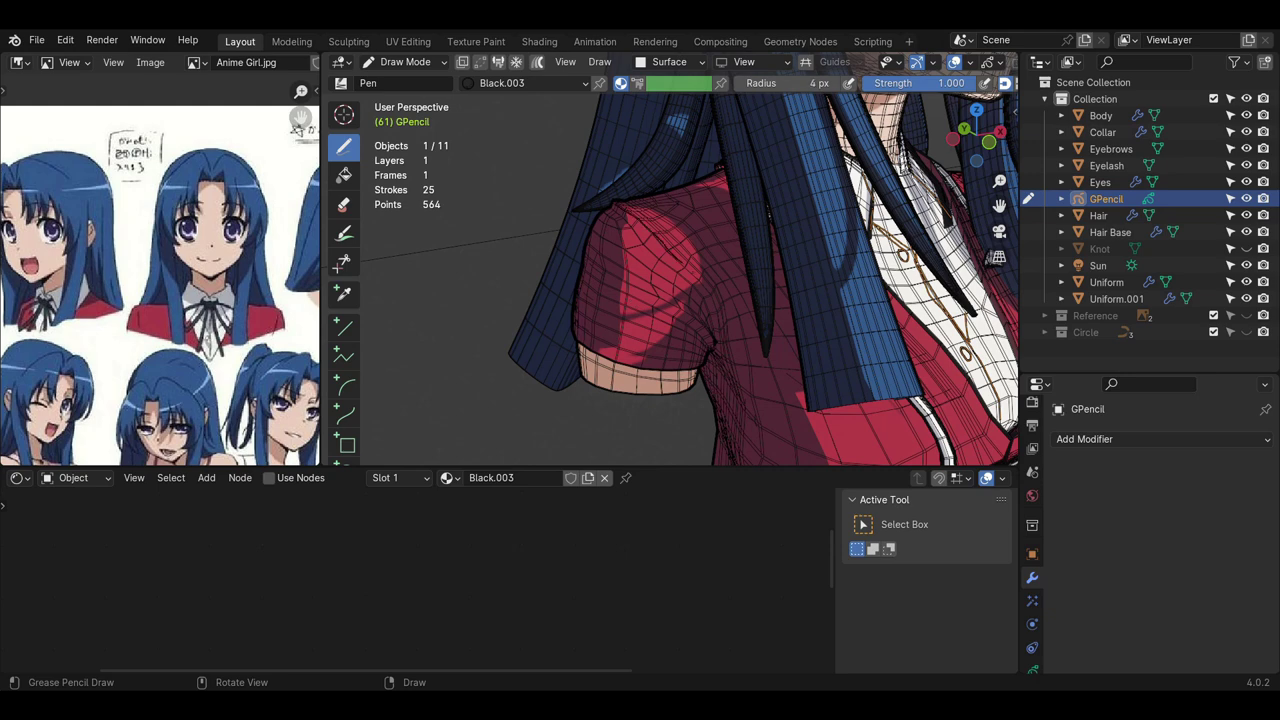
key(ctrl+z)
mouse_move(630, 213)
mouse_down()
mouse_move(692, 314)
mouse_move(686, 303)
mouse_up()
key(ctrl+z)
click(955, 63)
- Draw the seam below the red uniform's V opening with a 5 px Pen brush, trying fold strokes beside it and undoing the unwanted ones
scroll(813, 259, down, 5)
middle_drag(858, 294, 795, 287)
scroll(795, 287, up, 1)
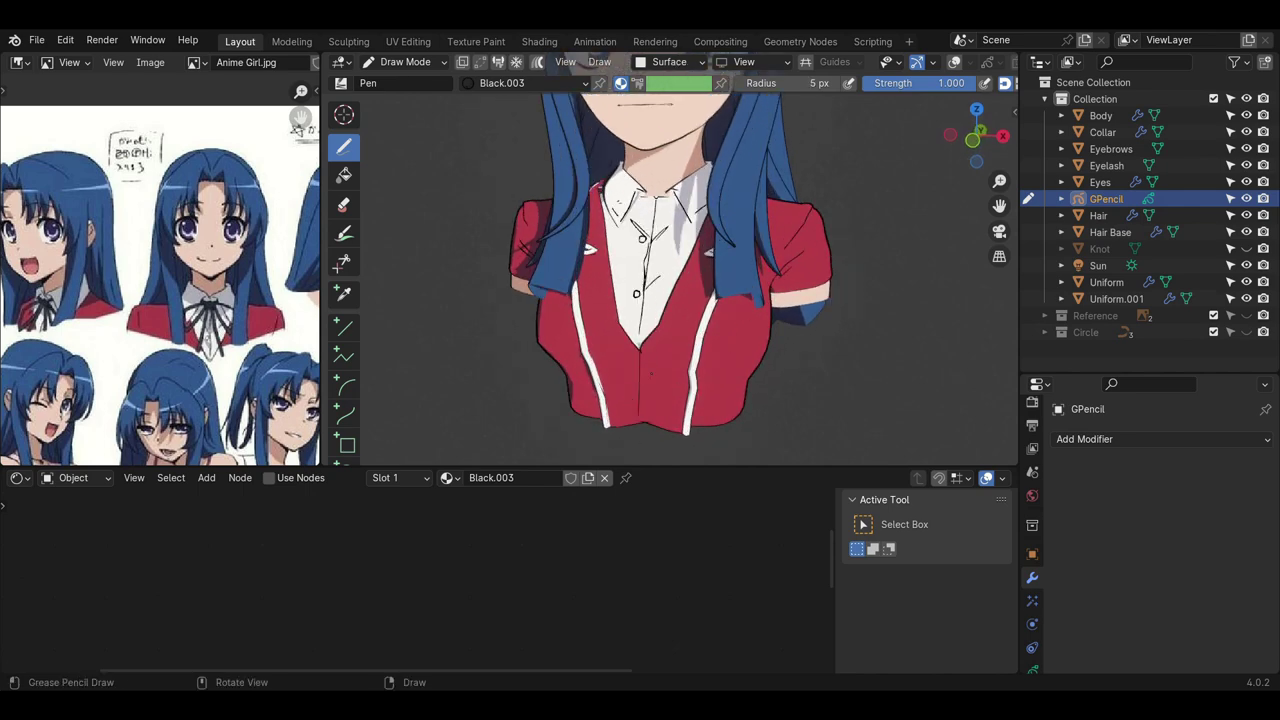
mouse_move(641, 350)
mouse_down()
mouse_move(641, 382)
mouse_move(683, 394)
mouse_move(598, 401)
mouse_move(675, 395)
mouse_move(613, 395)
mouse_move(624, 397)
mouse_up()
key(ctrl+z)
key(ctrl+z)
key(ctrl+z)
key(ctrl+z)
key(ctrl+z)
key(ctrl+z)
- Redraw curved fold lines around the center seam on the front of the red uniform, undoing the rejected strokes
drag(687, 269, 647, 346)
key(ctrl+z)
key(ctrl+z)
scroll(690, 300, down, 1)
mouse_move(690, 300)
middle_down()
mouse_move(705, 350)
mouse_move(708, 298)
mouse_move(706, 314)
middle_up()
mouse_move(706, 164)
middle_down()
mouse_move(702, 150)
mouse_move(699, 216)
mouse_move(654, 221)
middle_up()
scroll(696, 214, down, 1)
scroll(654, 221, up, 2)
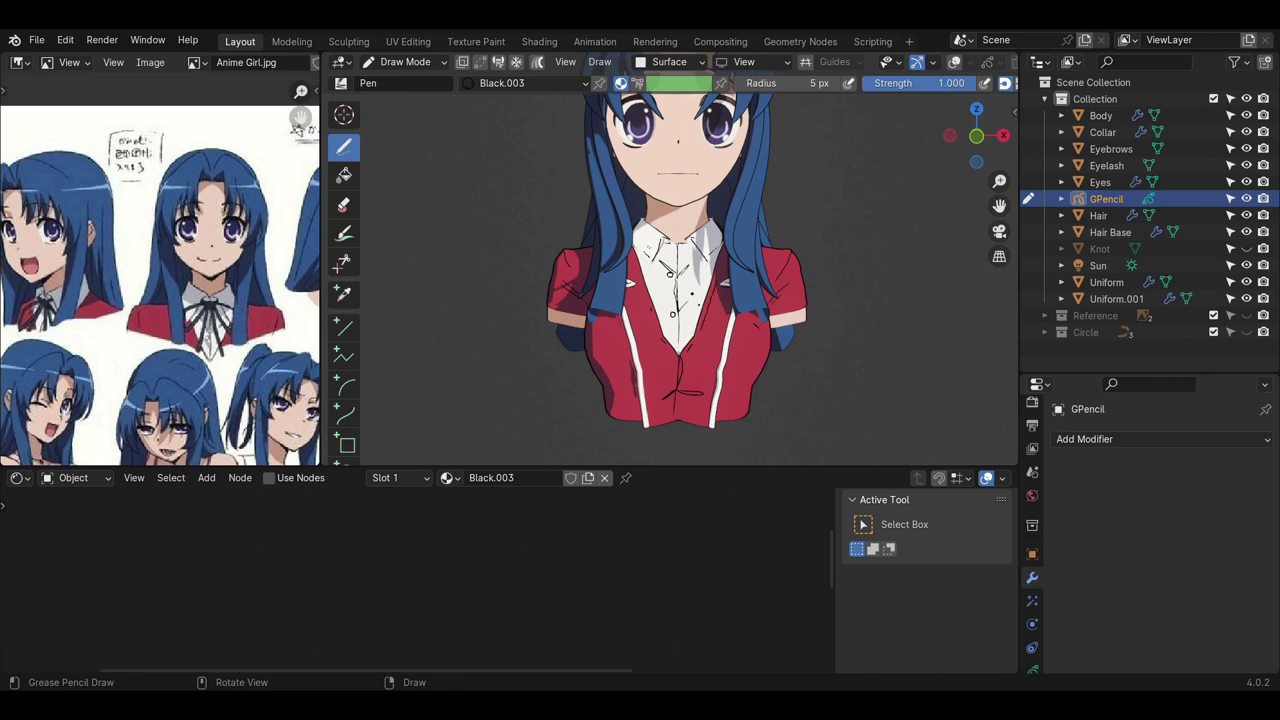
- Show the Knot on the bust with the finished line details
middle_drag(711, 229, 694, 310)
scroll(694, 310, down, 2)
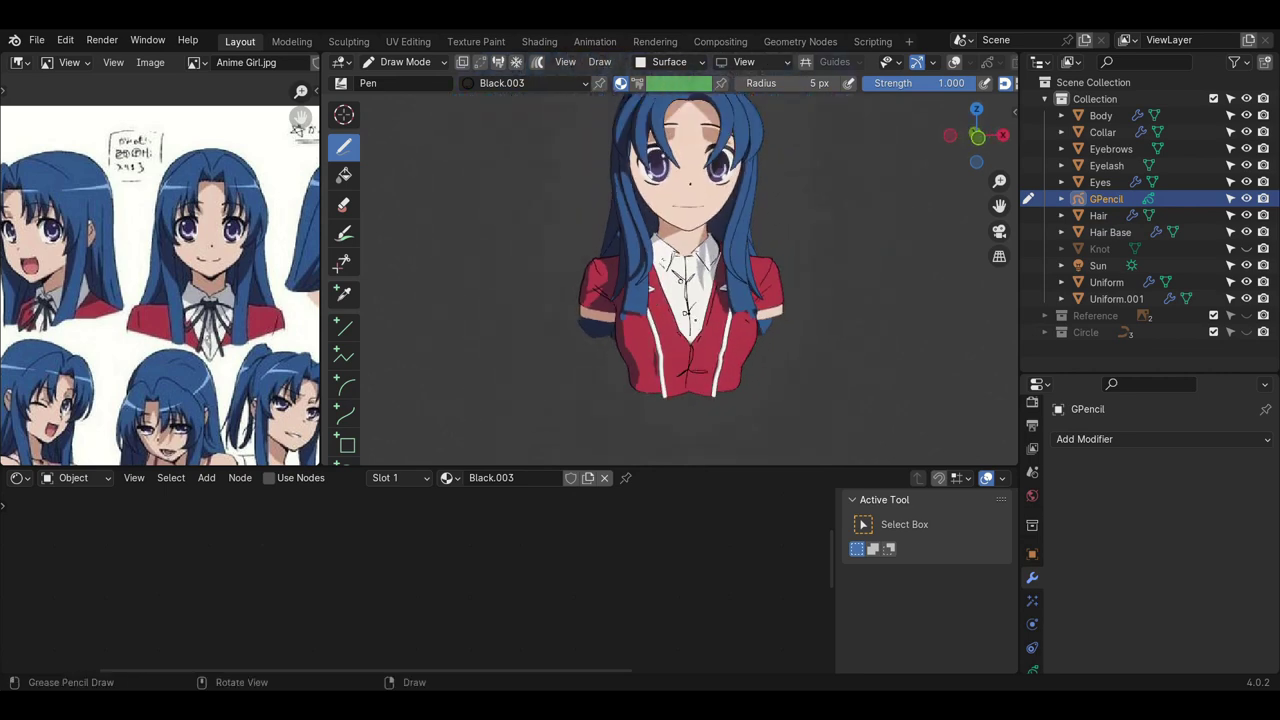
middle_drag(692, 358, 736, 326)
scroll(686, 347, down, 1)
click(1246, 249)
scroll(682, 332, up, 1)
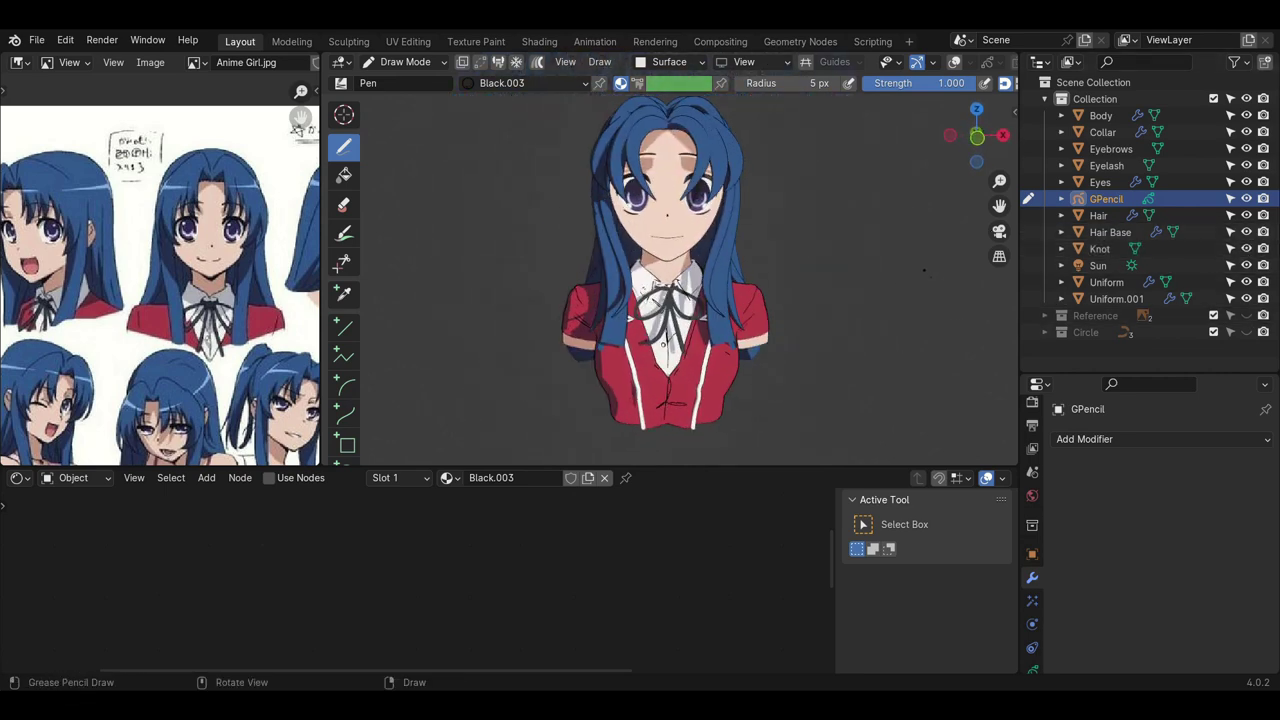
- Compare the whole bust with the Knot and the Sun each toggled off and on
click(1248, 250)
click(1248, 250)
click(1246, 267)
click(1246, 267)
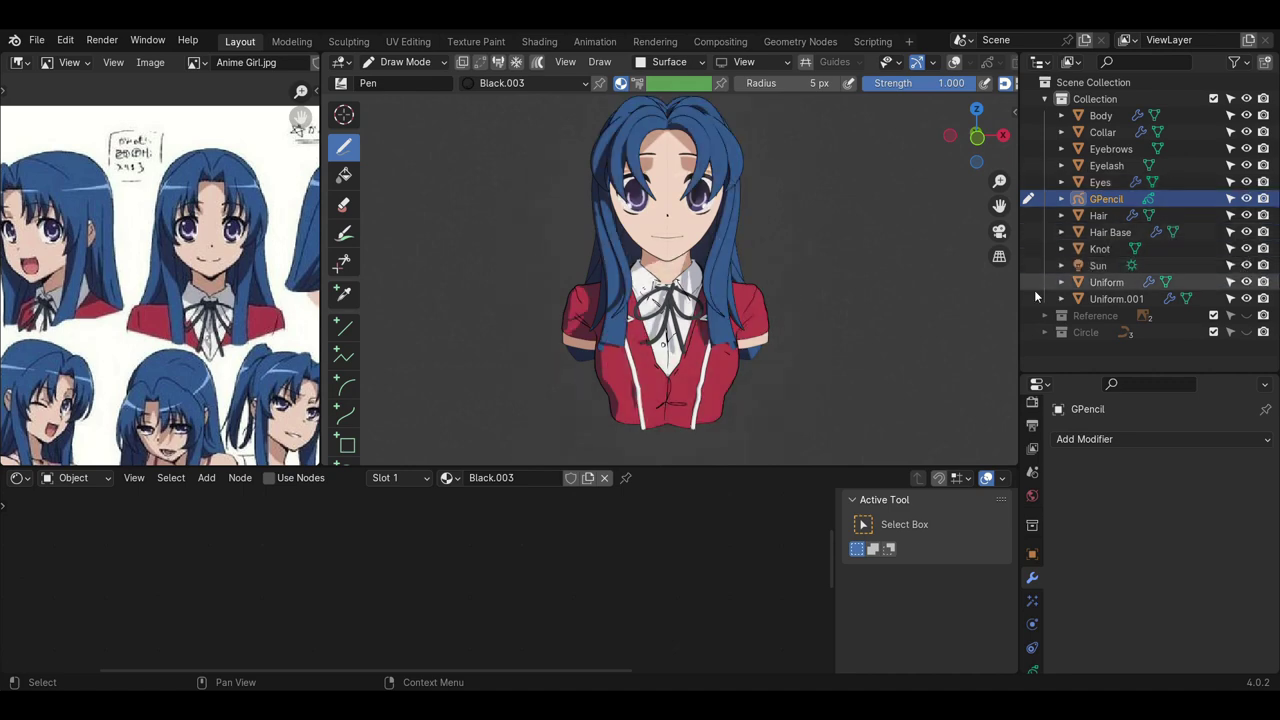
mouse_move(756, 264)
middle_down()
mouse_move(703, 262)
mouse_move(808, 262)
mouse_move(757, 264)
middle_up()
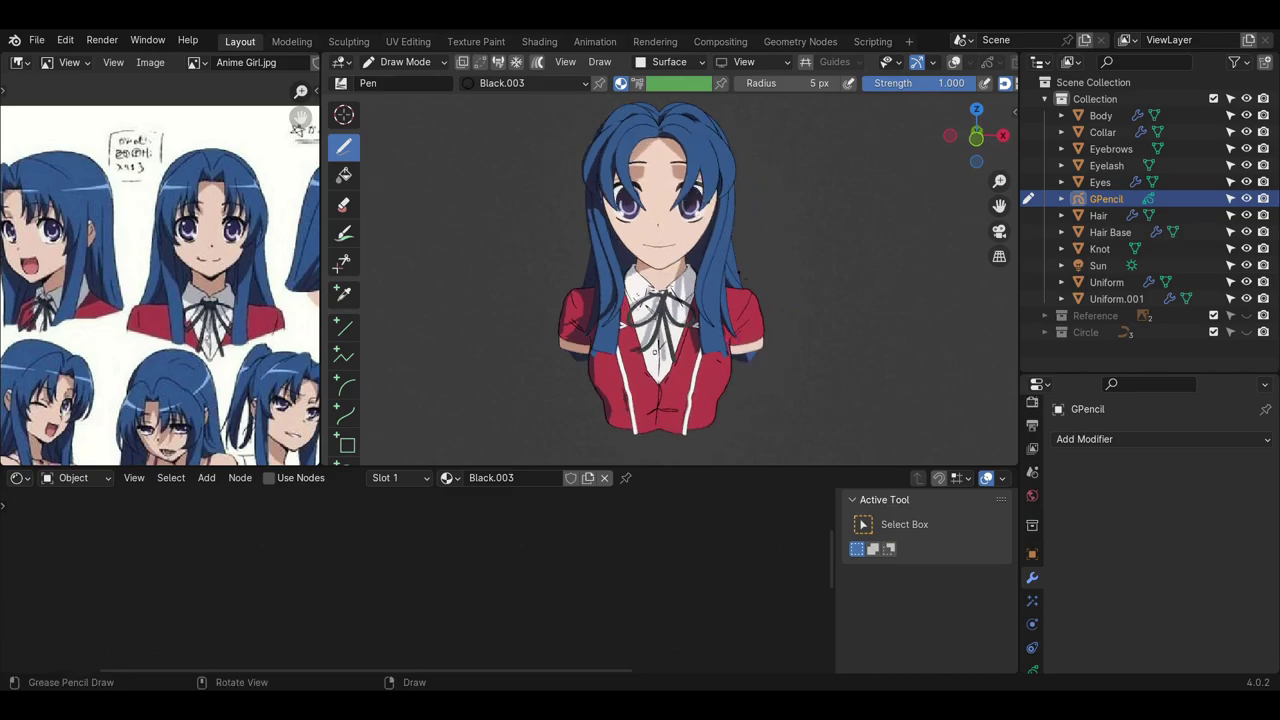